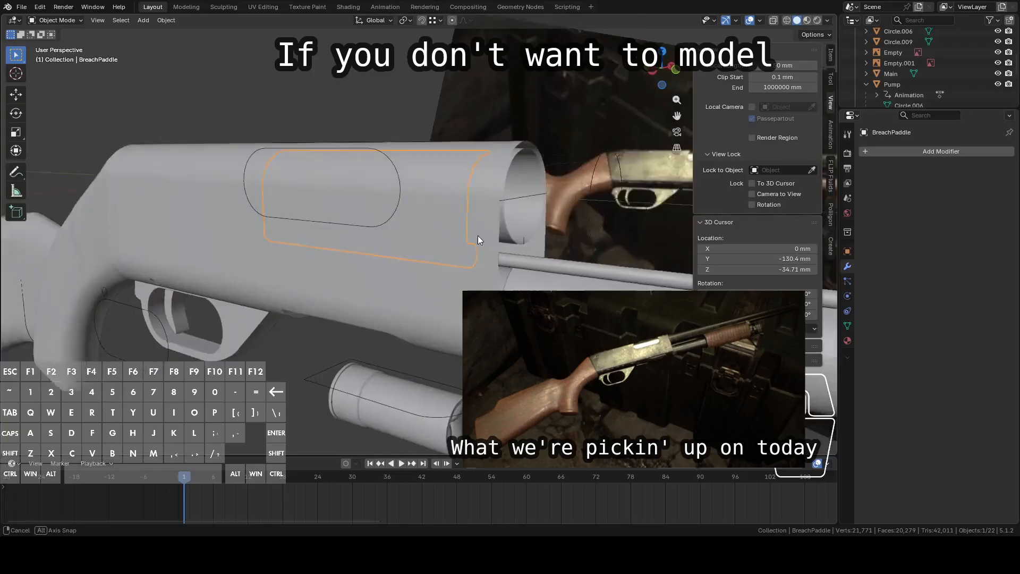
Examine the receiver's front openings, the steel rod and the lower tube area from several angles.
{"action": "left_click", "coordinate": [439, 192]}
{"action": "middle_click_drag", "start_coordinate": [439, 192], "coordinate": [438, 225]}
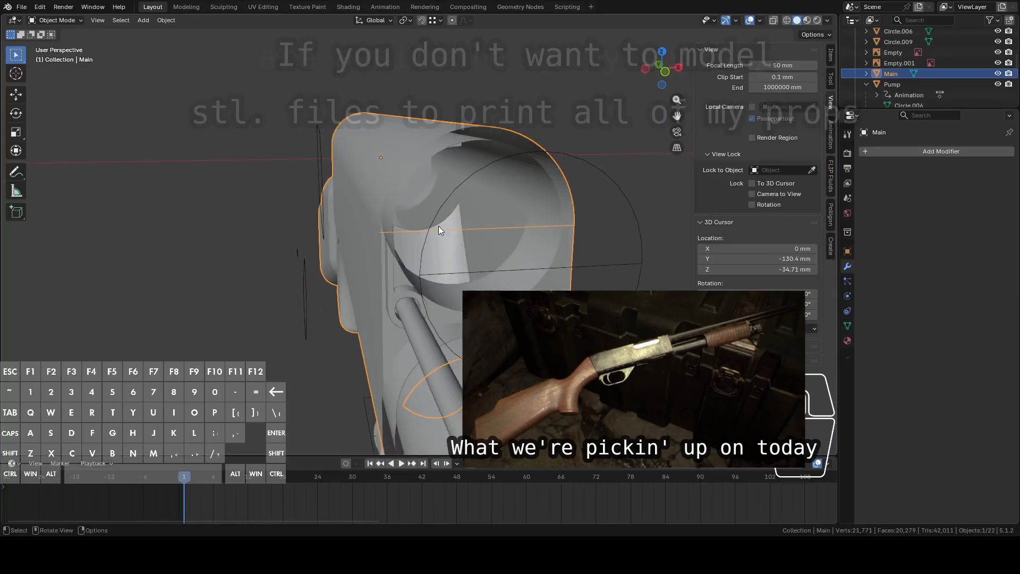
{"action": "left_click", "coordinate": [407, 327]}
{"action": "middle_click_drag", "start_coordinate": [407, 327], "coordinate": [487, 269]}
{"action": "scroll", "coordinate": [495, 267], "scroll_direction": "up", "scroll_amount": 3}
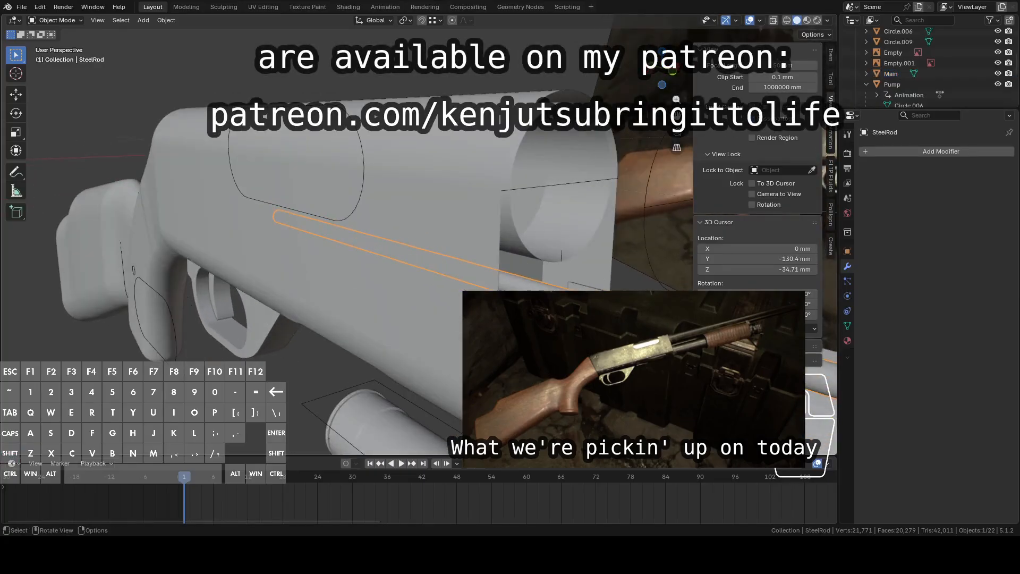
{"action": "middle_click_drag", "start_coordinate": [537, 189], "coordinate": [579, 96]}
{"action": "left_click", "coordinate": [553, 135]}
{"action": "key", "text": "Tab"}
{"action": "middle_click_drag", "start_coordinate": [571, 228], "coordinate": [547, 169]}
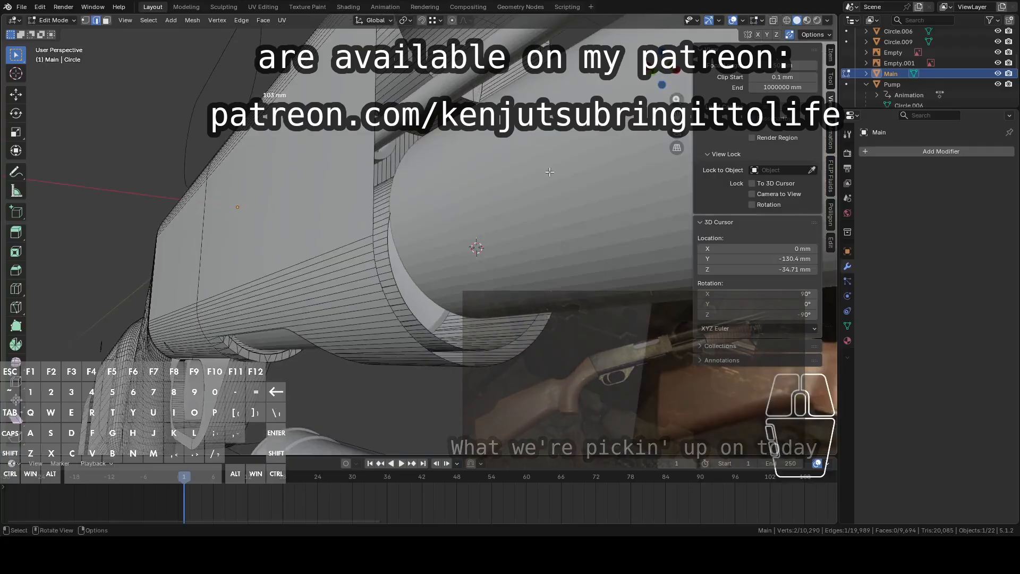
{"action": "key", "text": "Tab"}
Hide the under barrel so the receiver's lower front opening is exposed.
{"action": "left_click", "coordinate": [610, 173]}
{"action": "middle_click_drag", "start_coordinate": [611, 174], "coordinate": [571, 192]}
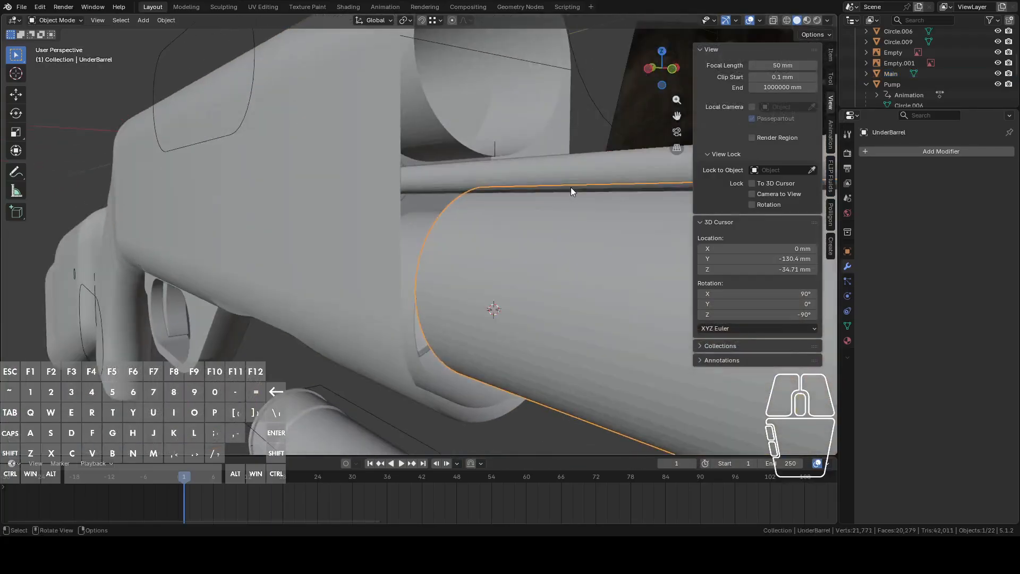
{"action": "scroll", "coordinate": [563, 188], "scroll_direction": "down", "scroll_amount": 3}
{"action": "key", "text": "h"}
{"action": "left_click", "coordinate": [511, 213]}
{"action": "key", "text": "h"}
{"action": "key", "text": "alt+h"}
{"action": "middle_click_drag", "start_coordinate": [515, 213], "coordinate": [480, 227]}
{"action": "scroll", "coordinate": [479, 226], "scroll_direction": "up", "scroll_amount": 4}
Edit the mesh of the Main receiver and remove the stray vertex near its front end.
{"action": "left_click", "coordinate": [388, 270]}
{"action": "middle_click_drag", "start_coordinate": [387, 270], "coordinate": [497, 266]}
{"action": "left_click", "coordinate": [498, 261]}
{"action": "key", "text": "Tab"}
{"action": "middle_click_drag", "start_coordinate": [519, 225], "coordinate": [487, 248]}
{"action": "scroll", "coordinate": [474, 243], "scroll_direction": "up", "scroll_amount": 2}
{"action": "left_click", "coordinate": [481, 183]}
{"action": "middle_click_drag", "start_coordinate": [481, 182], "coordinate": [541, 200]}
{"action": "right_click", "coordinate": [541, 199]}
{"action": "left_click", "coordinate": [509, 388]}
{"action": "middle_click_drag", "start_coordinate": [509, 388], "coordinate": [588, 193]}
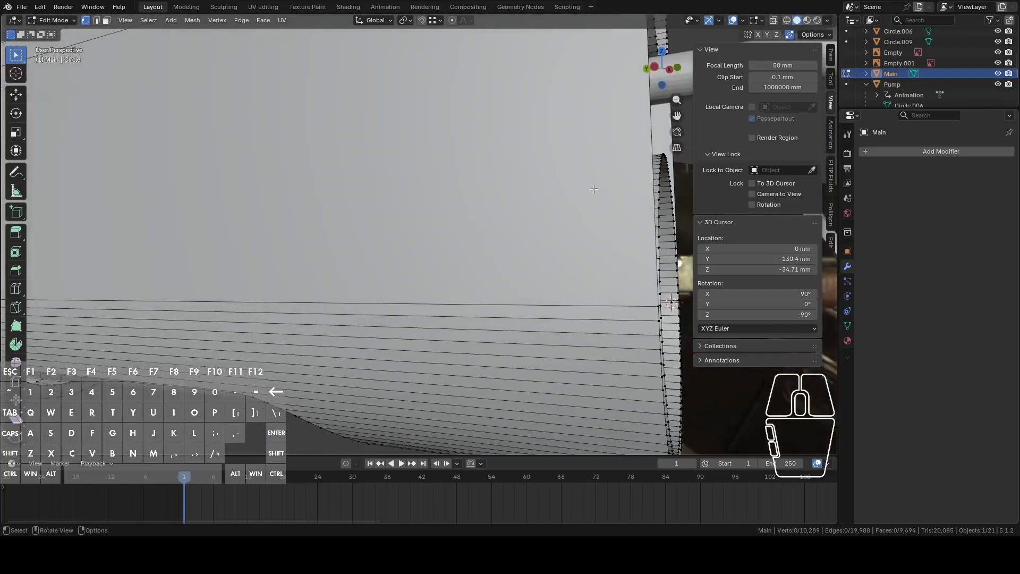
Fill the gap between the receiver's lower outer edge and its lower tube with a face, using X-ray while selecting the rim vertices.
{"action": "middle_click_drag", "start_coordinate": [637, 64], "coordinate": [453, 218], "text": "shift"}
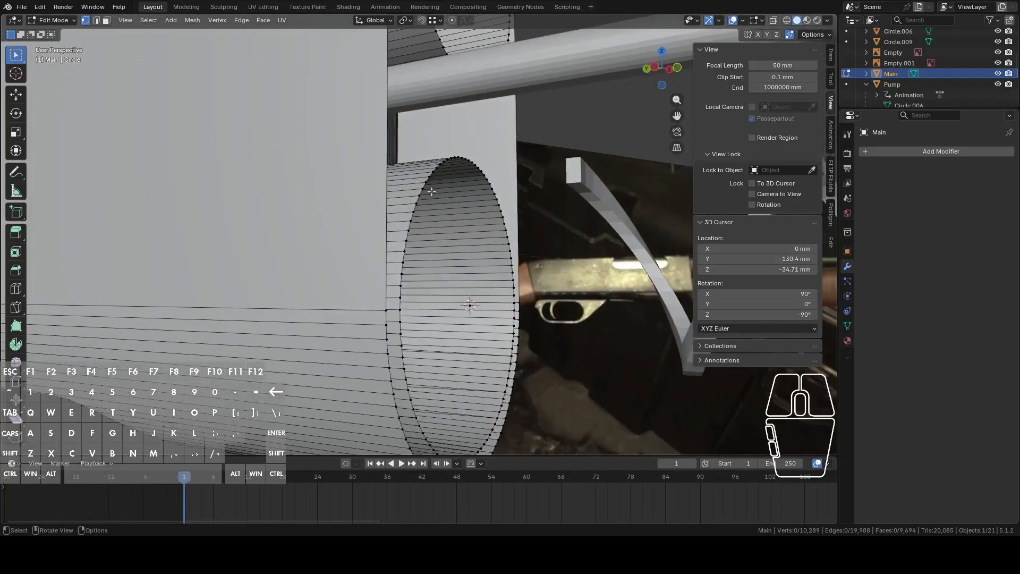
{"action": "left_click", "coordinate": [653, 65]}
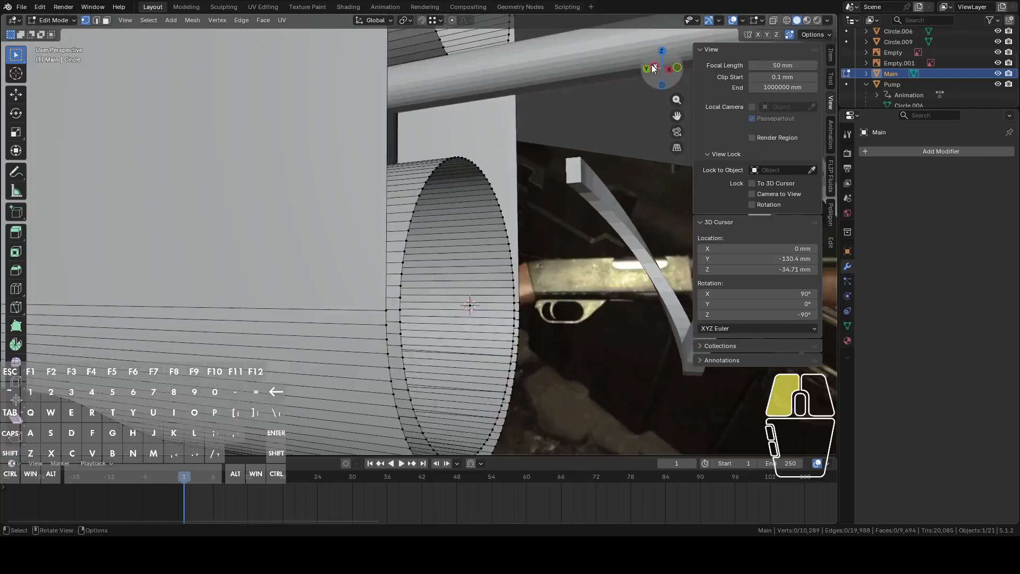
{"action": "left_click", "coordinate": [774, 20]}
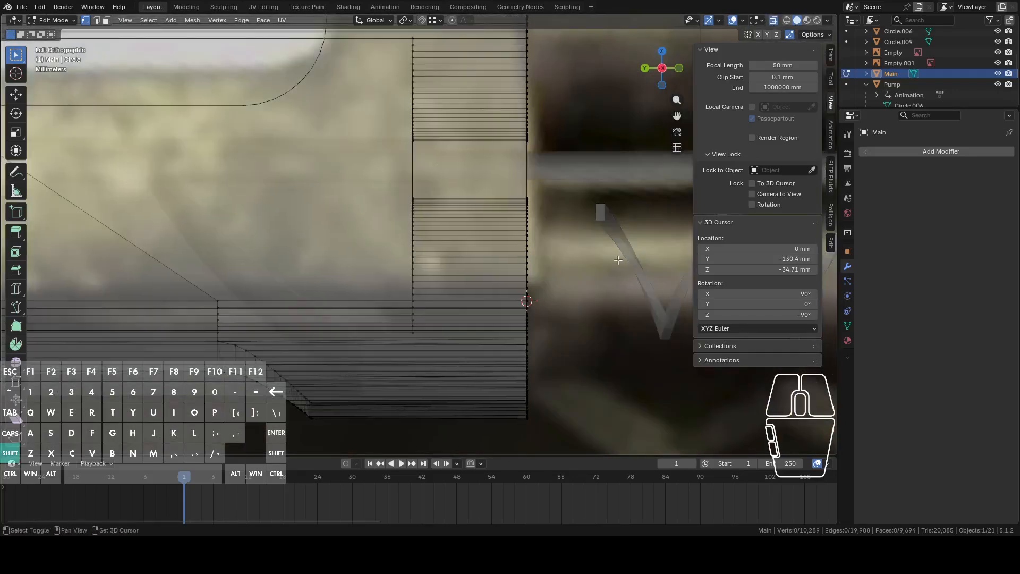
{"action": "middle_click_drag", "start_coordinate": [549, 365], "coordinate": [499, 321], "text": "shift"}
{"action": "key", "text": "c"}
{"action": "left_click_drag", "start_coordinate": [479, 375], "coordinate": [473, 262]}
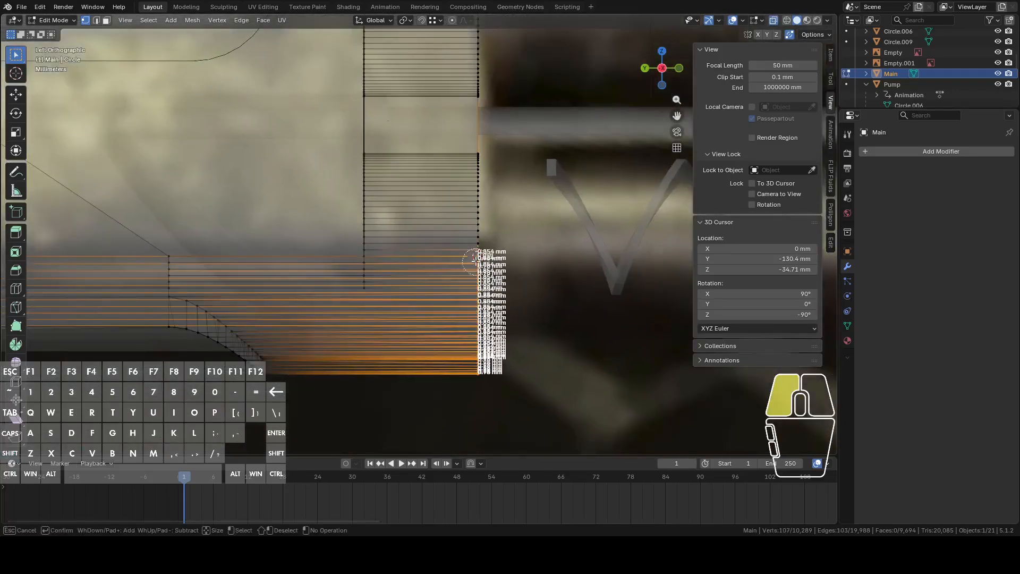
{"action": "key", "text": "Escape"}
{"action": "middle_click_drag", "start_coordinate": [515, 272], "coordinate": [475, 269]}
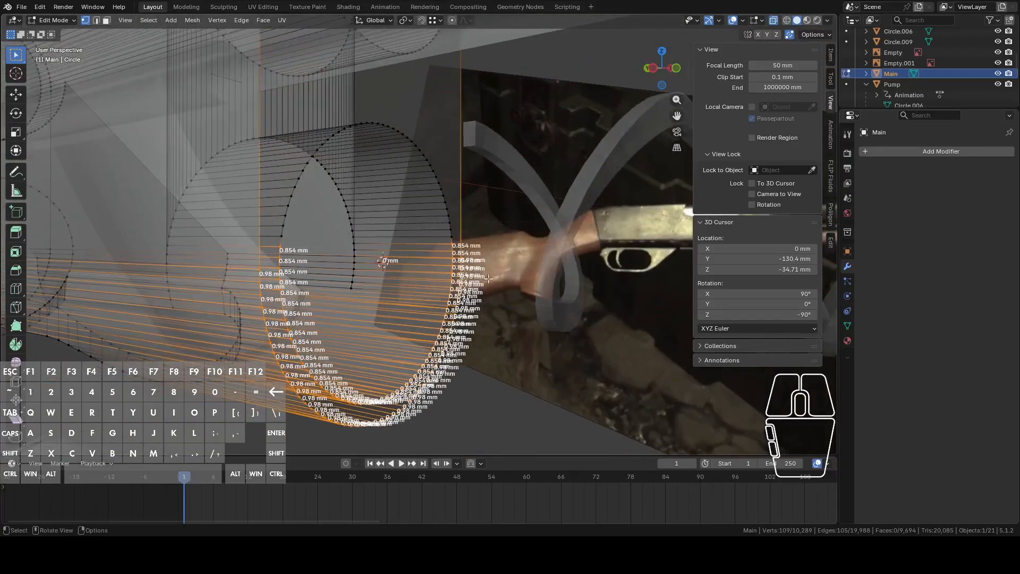
{"action": "key", "text": "f"}
{"action": "left_click", "coordinate": [773, 20]}
Turn off the edge length measurements in the mesh overlays.
{"action": "middle_click_drag", "start_coordinate": [437, 318], "coordinate": [475, 342], "text": "shift"}
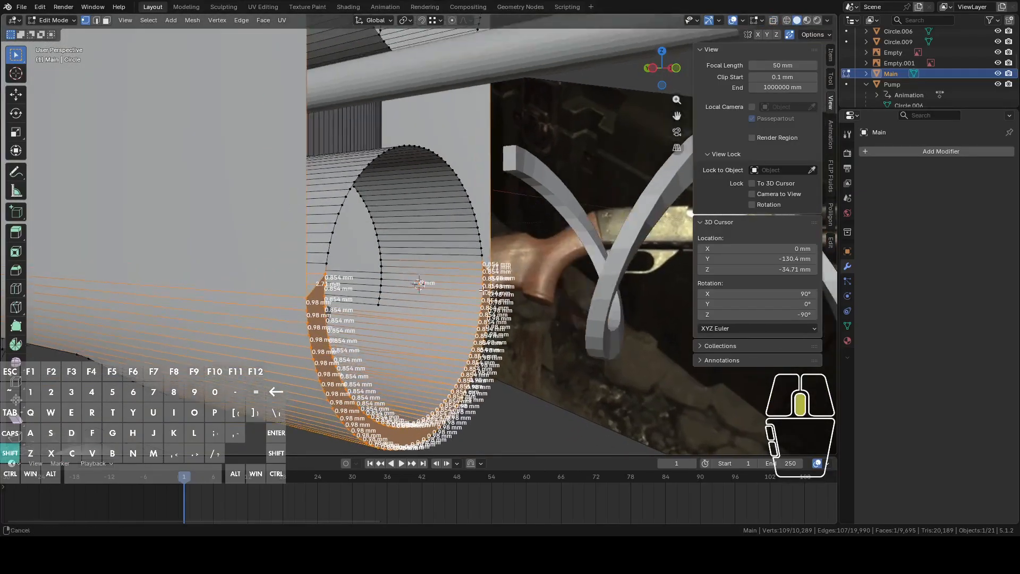
{"action": "left_click", "coordinate": [764, 19]}
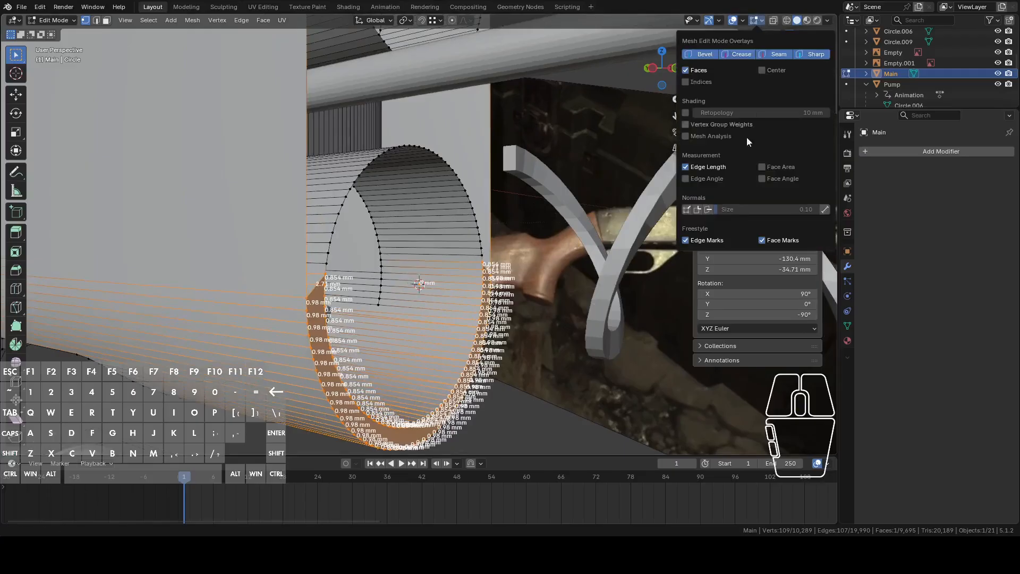
{"action": "left_click", "coordinate": [692, 167]}
Select the upper front rim vertices in X-ray, deselect the unwanted ones, and fill the gap around the receiver's upper tube with a face.
{"action": "middle_click_drag", "start_coordinate": [479, 254], "coordinate": [499, 303]}
{"action": "middle_click_drag", "start_coordinate": [521, 222], "coordinate": [518, 282], "text": "shift"}
{"action": "middle_click_drag", "start_coordinate": [518, 282], "coordinate": [513, 242]}
{"action": "middle_click_drag", "start_coordinate": [513, 242], "coordinate": [532, 254], "text": "shift"}
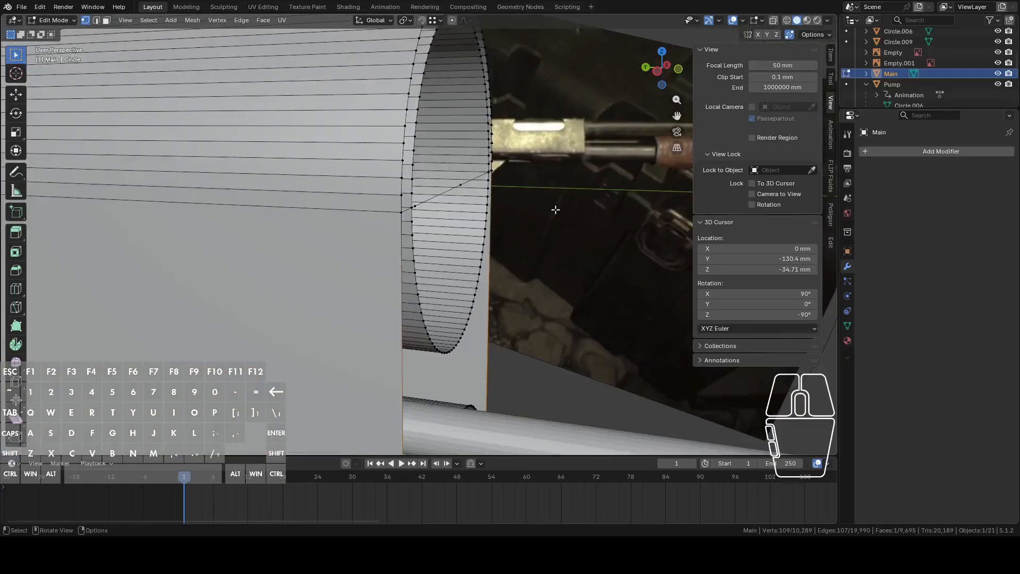
{"action": "left_click", "coordinate": [657, 72]}
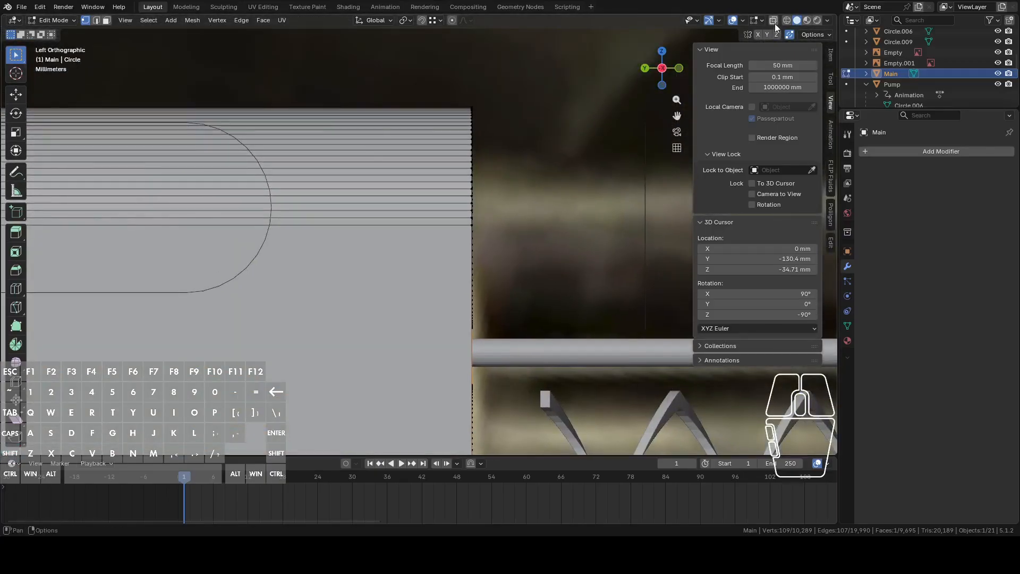
{"action": "left_click", "coordinate": [774, 20]}
{"action": "left_click_drag", "start_coordinate": [457, 81], "coordinate": [536, 240]}
{"action": "middle_click_drag", "start_coordinate": [543, 261], "coordinate": [351, 298]}
{"action": "key", "text": "c"}
{"action": "left_click_drag", "start_coordinate": [286, 289], "coordinate": [291, 282], "text": "shift"}
{"action": "middle_click_drag", "start_coordinate": [292, 282], "coordinate": [225, 299]}
{"action": "left_click_drag", "start_coordinate": [224, 300], "coordinate": [218, 292], "text": "shift"}
{"action": "right_click", "coordinate": [375, 255]}
{"action": "middle_click_drag", "start_coordinate": [376, 255], "coordinate": [483, 275]}
{"action": "key", "text": "f"}
Fill the remaining open edge loop on the receiver's front, return to Object Mode and turn off X-ray.
{"action": "left_click", "coordinate": [461, 269], "text": "alt"}
{"action": "scroll", "coordinate": [460, 268], "scroll_direction": "down", "scroll_amount": 2, "text": "alt"}
{"action": "key", "text": "f"}
{"action": "key", "text": "Tab"}
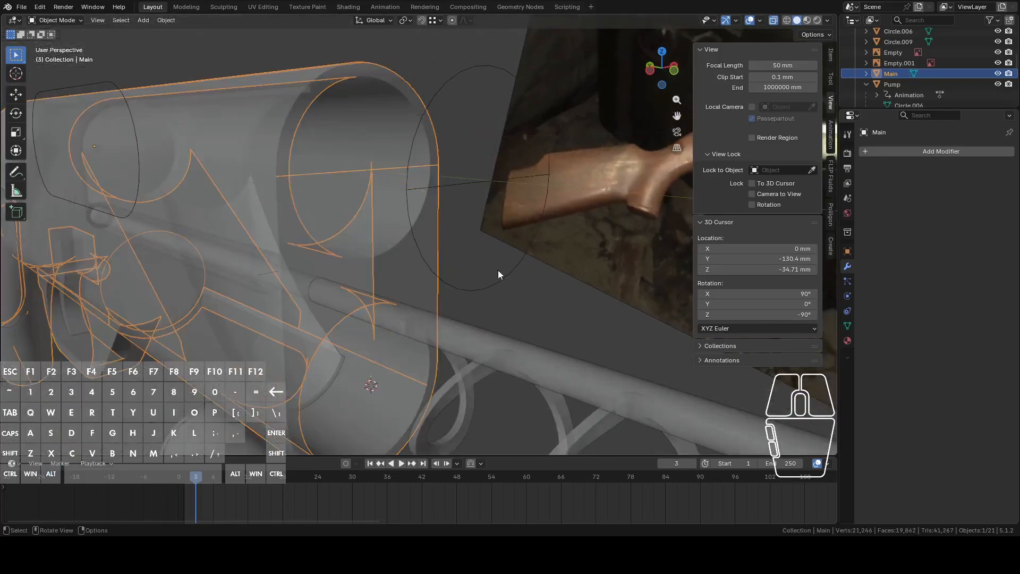
{"action": "left_click", "coordinate": [773, 20]}
{"action": "middle_click_drag", "start_coordinate": [521, 211], "coordinate": [361, 251]}
Select the steel rod and open its mesh for editing.
{"action": "left_click", "coordinate": [350, 285]}
{"action": "middle_click_drag", "start_coordinate": [359, 286], "coordinate": [379, 296]}
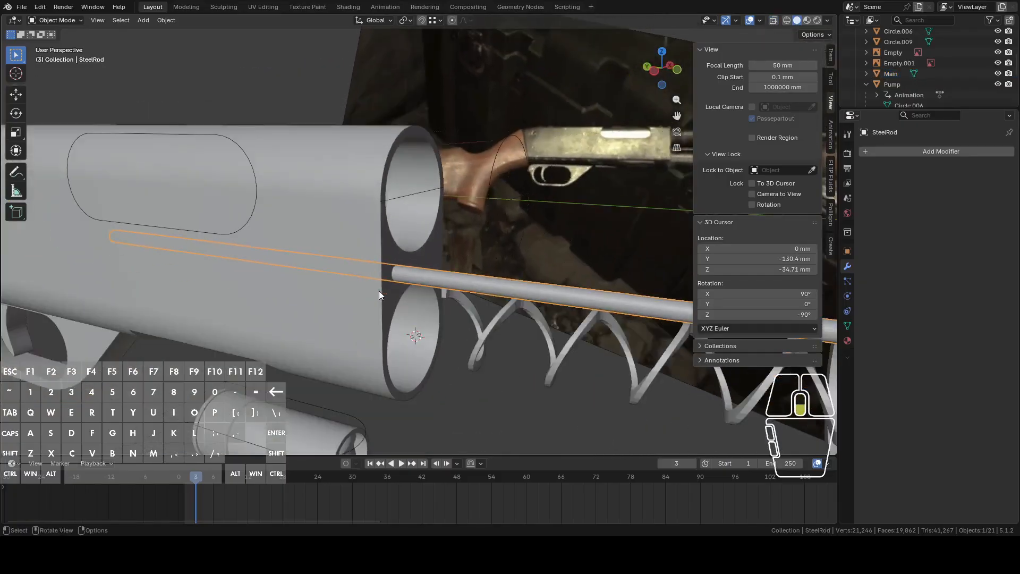
{"action": "middle_click_drag", "start_coordinate": [241, 253], "coordinate": [422, 303]}
{"action": "key", "text": "Tab"}
Try to duplicate the edge loop at the steel rod's pump-side end.
{"action": "left_click", "coordinate": [522, 253], "text": "alt"}
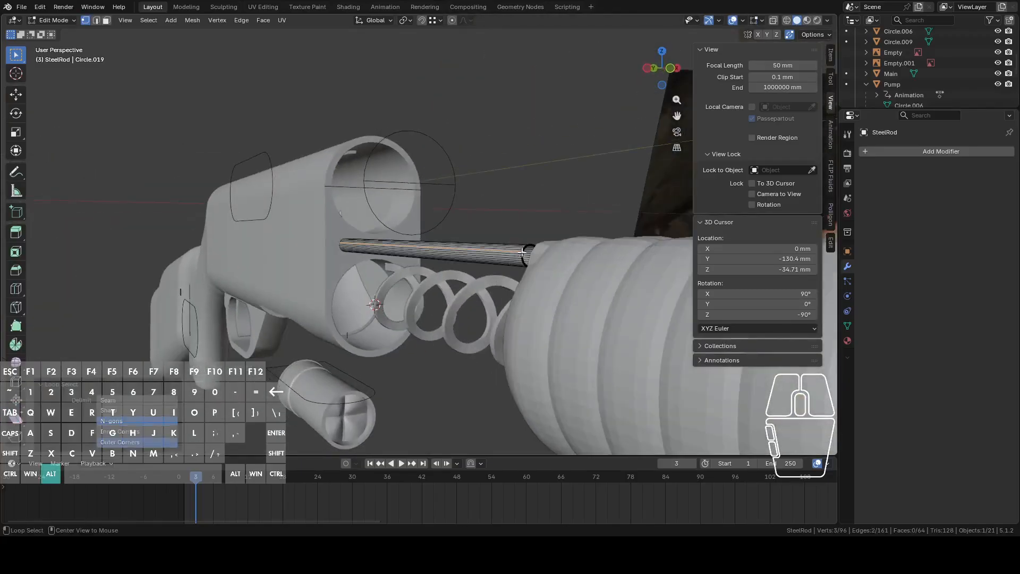
{"action": "left_click", "coordinate": [523, 254], "text": "alt"}
{"action": "left_click", "coordinate": [523, 255], "text": "alt"}
{"action": "left_click", "coordinate": [524, 256], "text": "alt"}
{"action": "middle_click_drag", "start_coordinate": [523, 256], "coordinate": [534, 260]}
{"action": "left_click", "coordinate": [593, 268], "text": "alt"}
{"action": "left_click", "coordinate": [601, 270], "text": "alt"}
{"action": "middle_click_drag", "start_coordinate": [604, 274], "coordinate": [536, 248], "text": "shift"}
{"action": "scroll", "coordinate": [536, 249], "scroll_direction": "up", "scroll_amount": 5}
{"action": "middle_click_drag", "start_coordinate": [691, 298], "coordinate": [483, 256], "text": "shift"}
{"action": "middle_click_drag", "start_coordinate": [482, 257], "coordinate": [502, 262]}
{"action": "left_click", "coordinate": [503, 209], "text": "alt+shift"}
{"action": "scroll", "coordinate": [468, 202], "scroll_direction": "down", "scroll_amount": 6}
{"action": "middle_click_drag", "start_coordinate": [468, 202], "coordinate": [495, 271]}
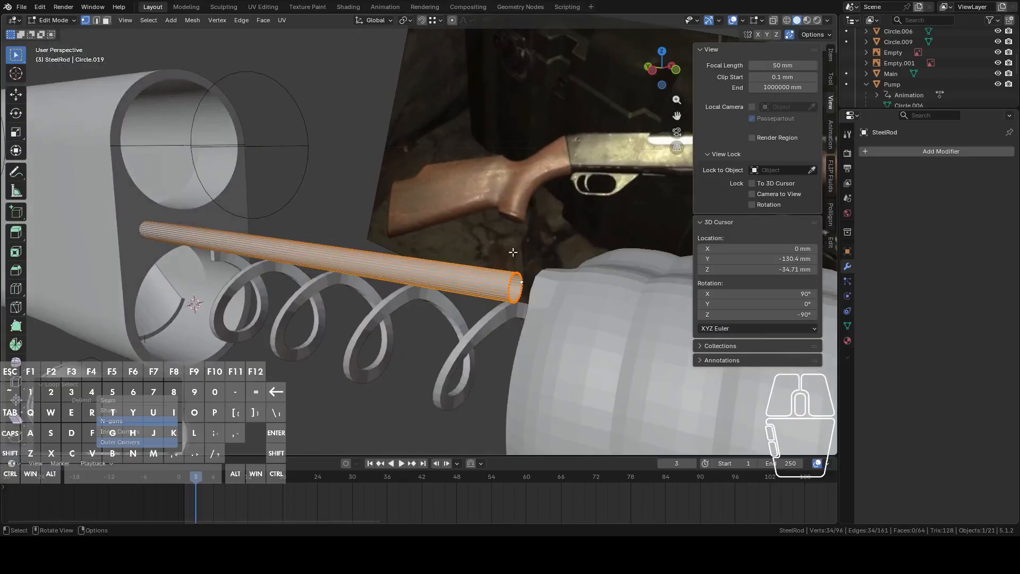
{"action": "key", "text": "shift+d"}
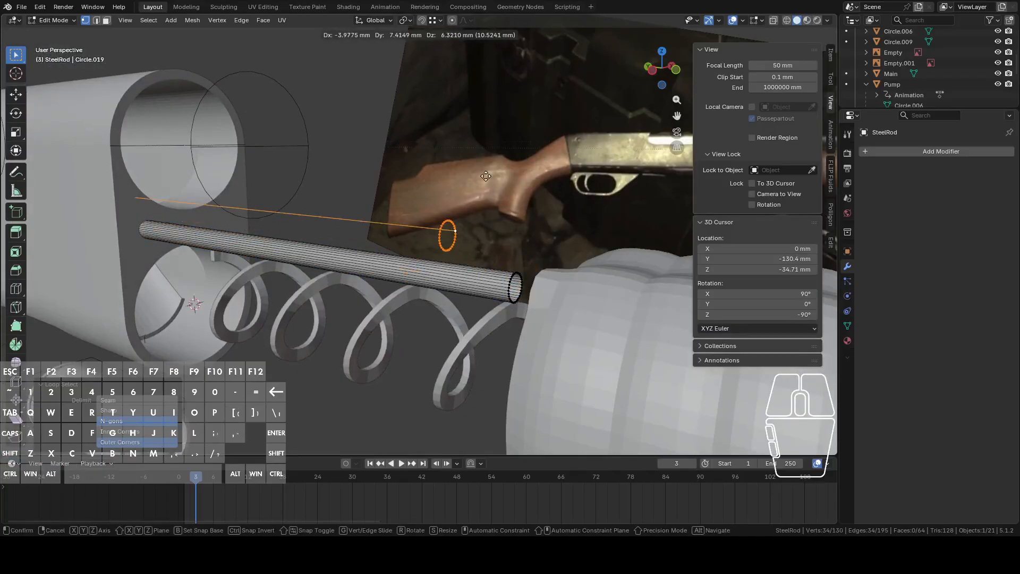
{"action": "right_click", "coordinate": [485, 176]}
{"action": "key", "text": "ctrl+z"}
{"action": "key", "text": "ctrl+z"}
Turn on X-ray, select the vertex ring at the steel rod's pump-side end and duplicate it in place.
{"action": "middle_click_drag", "start_coordinate": [467, 195], "coordinate": [494, 183]}
{"action": "left_click", "coordinate": [773, 21]}
{"action": "left_click_drag", "start_coordinate": [578, 192], "coordinate": [634, 285]}
{"action": "middle_click_drag", "start_coordinate": [388, 196], "coordinate": [484, 232], "text": "shift"}
{"action": "scroll", "coordinate": [514, 223], "scroll_direction": "down", "scroll_amount": 3}
{"action": "key", "text": "shift+d"}
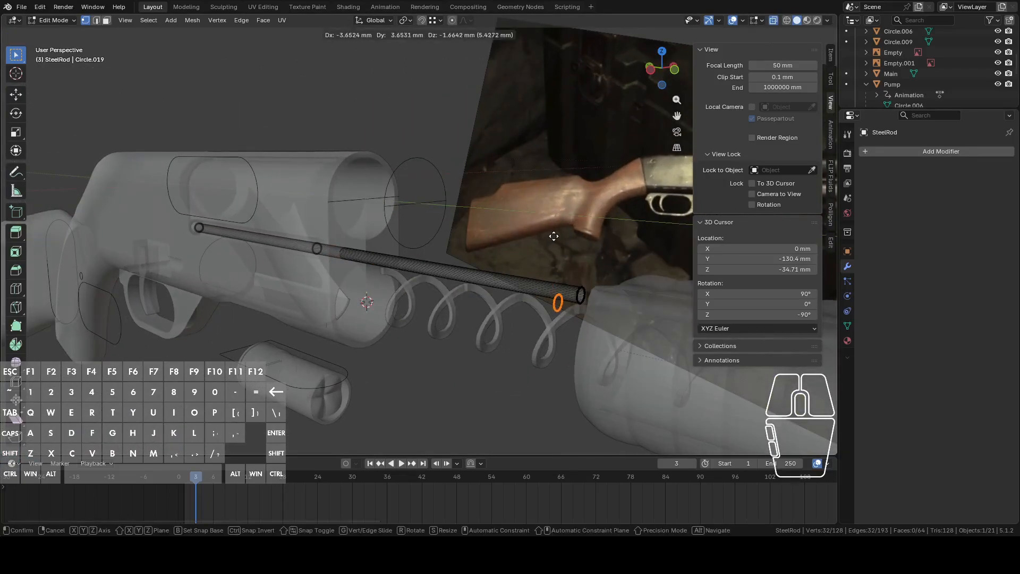
{"action": "right_click", "coordinate": [567, 228]}
{"action": "middle_click_drag", "start_coordinate": [568, 228], "coordinate": [572, 224]}
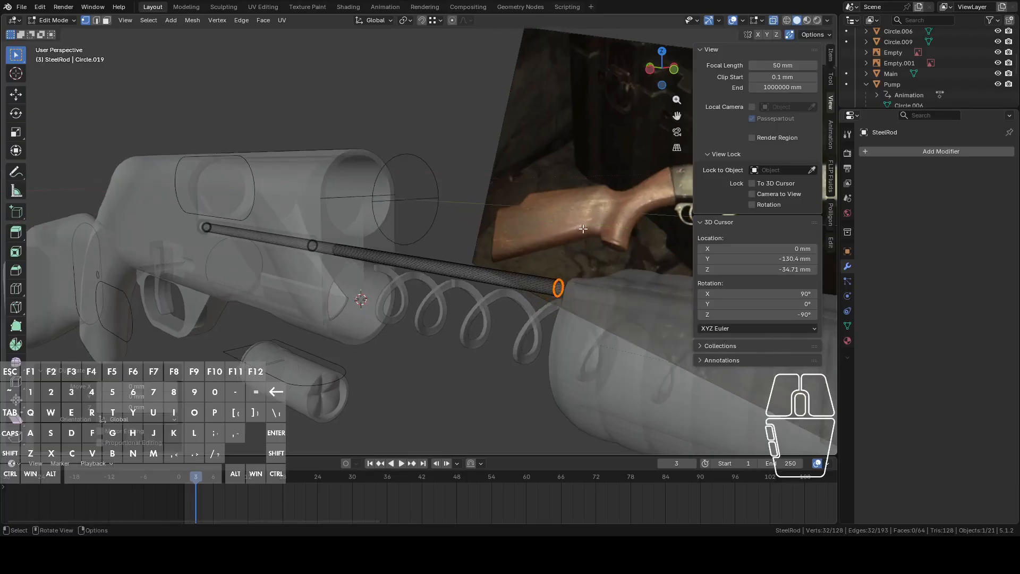
Turn off automatic vertex merging and scale the duplicated ring up to about 4.94 mm across.
{"action": "left_click", "coordinate": [789, 35]}
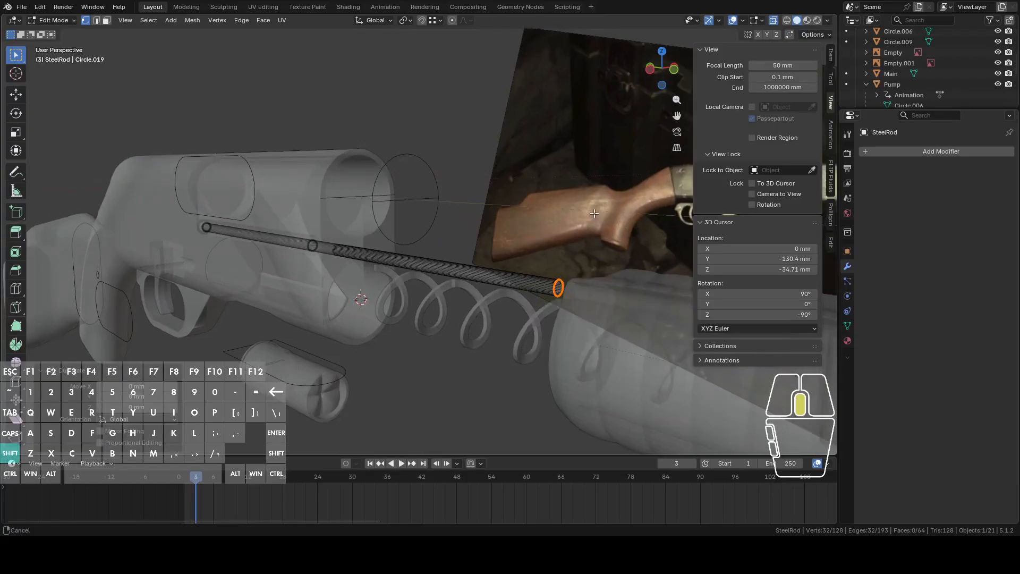
{"action": "middle_click_drag", "start_coordinate": [624, 248], "coordinate": [517, 212], "text": "shift"}
{"action": "scroll", "coordinate": [517, 212], "scroll_direction": "up", "scroll_amount": 5}
{"action": "scroll", "coordinate": [524, 237], "scroll_direction": "down", "scroll_amount": 5}
{"action": "key", "text": "s"}
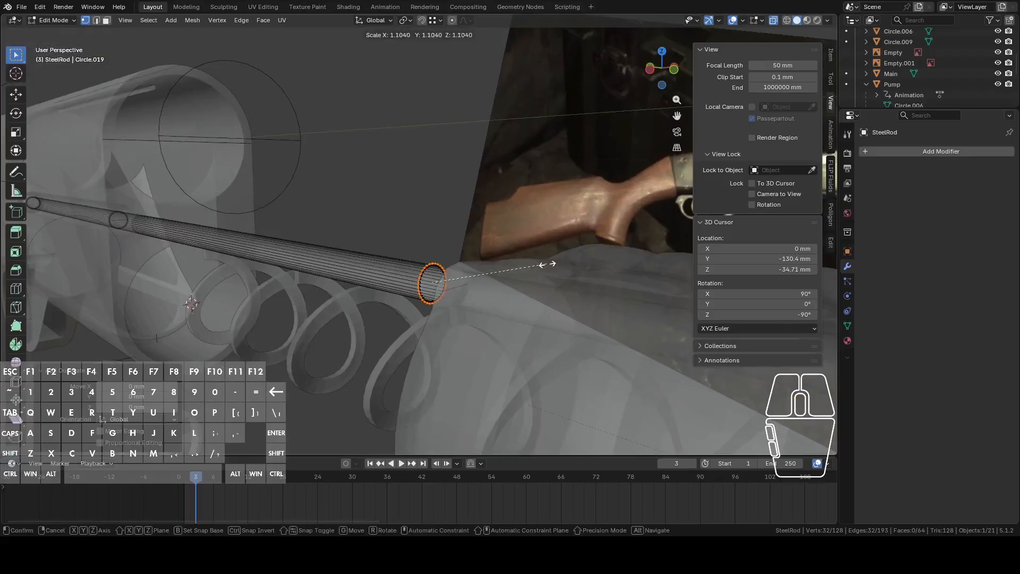
{"action": "left_click", "coordinate": [572, 277]}
{"action": "scroll", "coordinate": [491, 315], "scroll_direction": "up", "scroll_amount": 6}
{"action": "scroll", "coordinate": [496, 294], "scroll_direction": "down", "scroll_amount": 3}
{"action": "middle_click_drag", "start_coordinate": [498, 331], "coordinate": [473, 292], "text": "shift"}
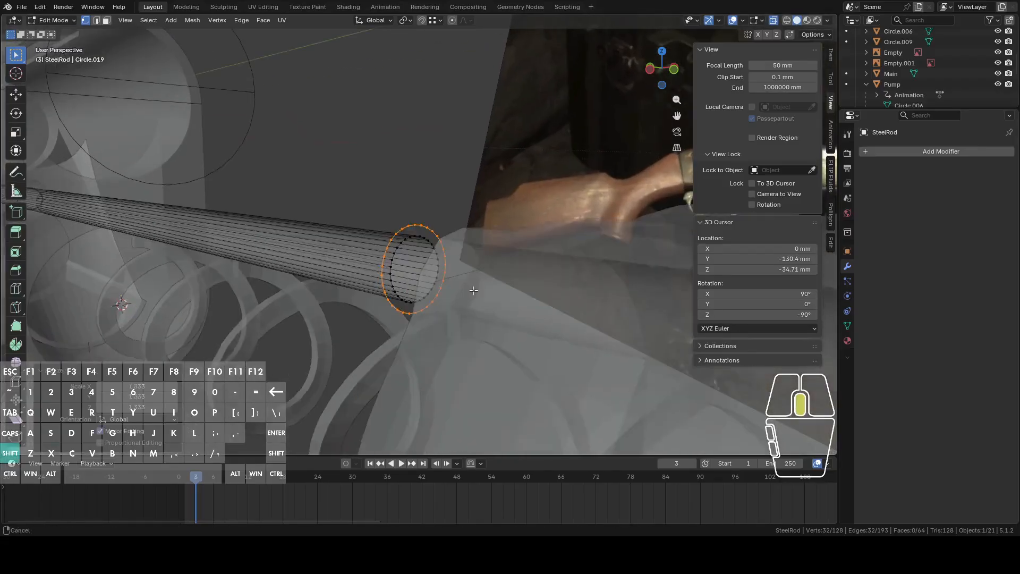
{"action": "scroll", "coordinate": [468, 290], "scroll_direction": "up", "scroll_amount": 4}
Connect opposite vertices across the rod's end ring and across the enlarged ring with edges for measuring.
{"action": "left_click", "coordinate": [406, 234]}
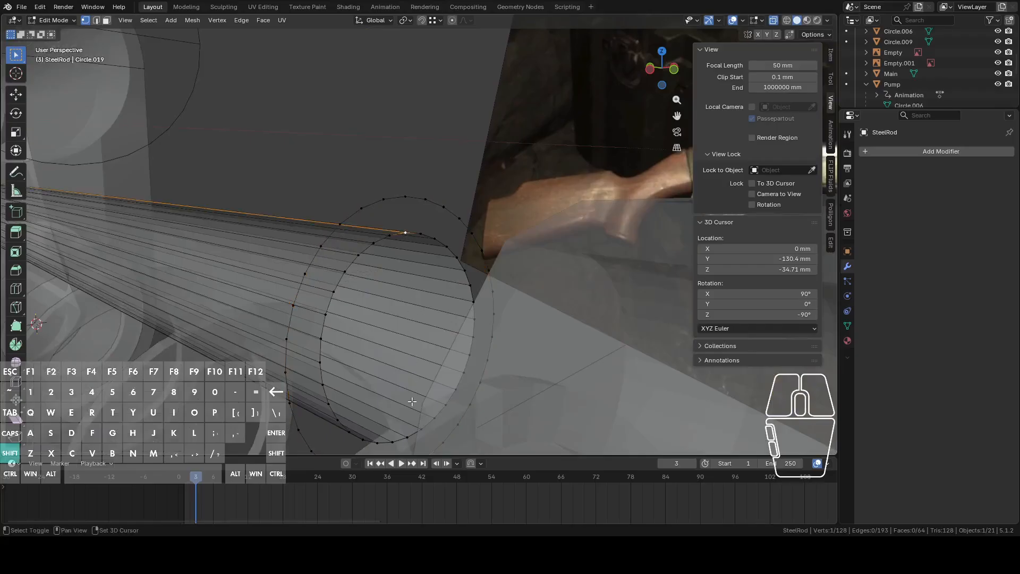
{"action": "left_click", "coordinate": [288, 382]}
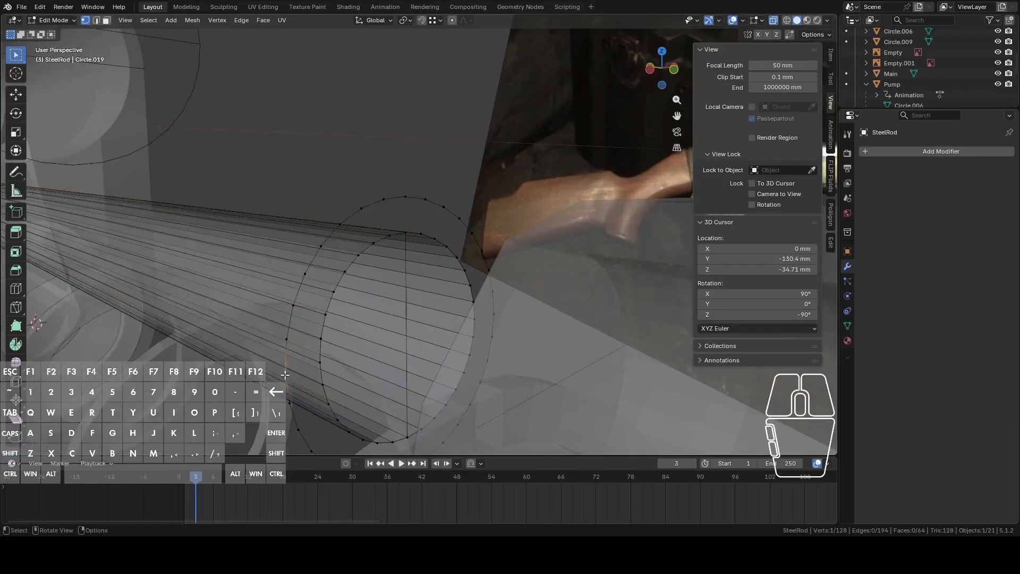
{"action": "key", "text": "f"}
{"action": "scroll", "coordinate": [502, 307], "scroll_direction": "down", "scroll_amount": 9}
{"action": "mouse_move", "coordinate": [508, 308]}
{"action": "middle_mouse_down"}
{"action": "mouse_move", "coordinate": [499, 309]}
{"action": "mouse_move", "coordinate": [516, 306]}
{"action": "middle_mouse_up"}
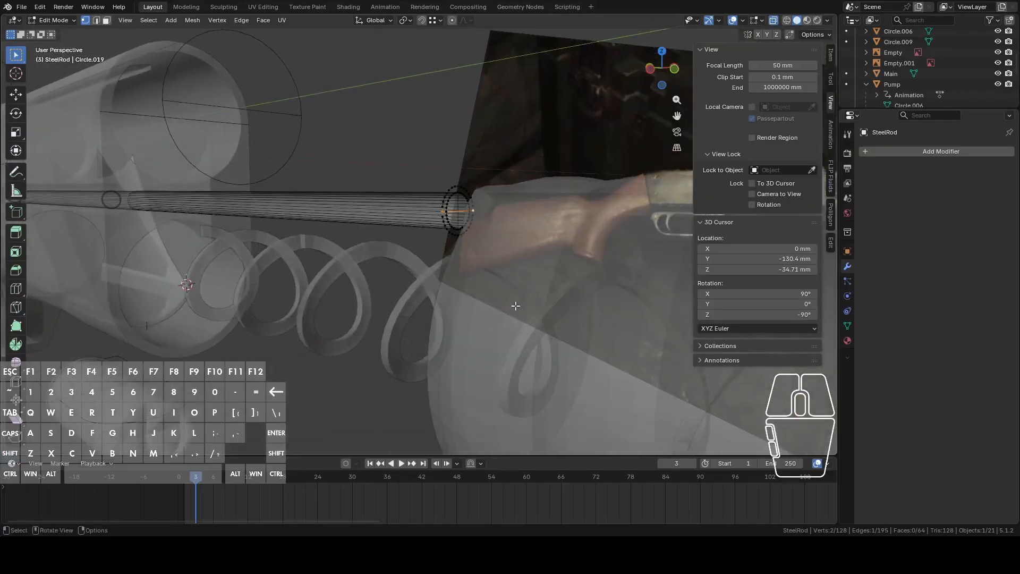
Display edge lengths and compare the diameters of the rod's end ring and the enlarged ring.
{"action": "left_click", "coordinate": [762, 20]}
{"action": "left_click", "coordinate": [708, 168]}
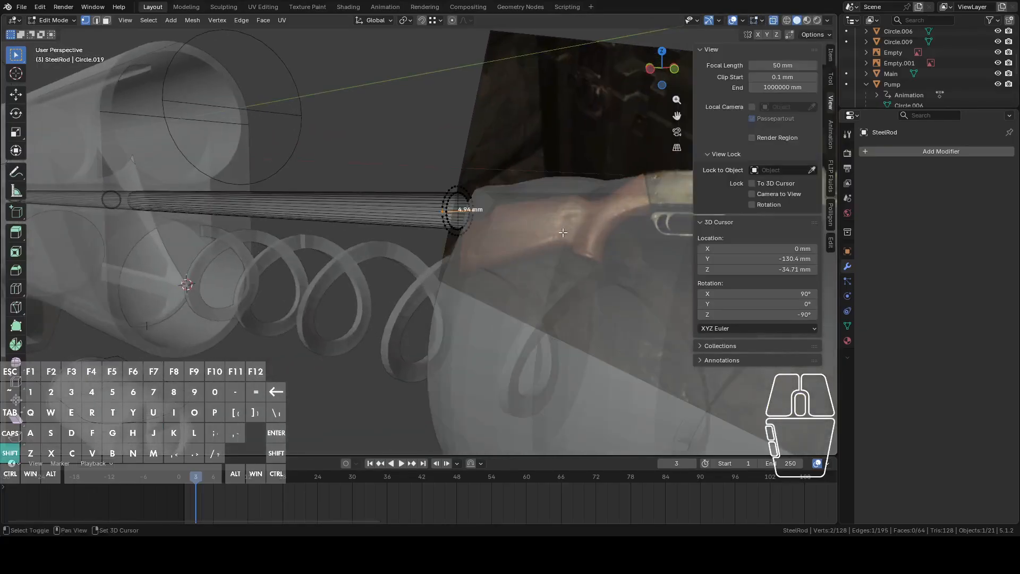
{"action": "scroll", "coordinate": [433, 296], "scroll_direction": "up", "scroll_amount": 6}
{"action": "key", "text": "2"}
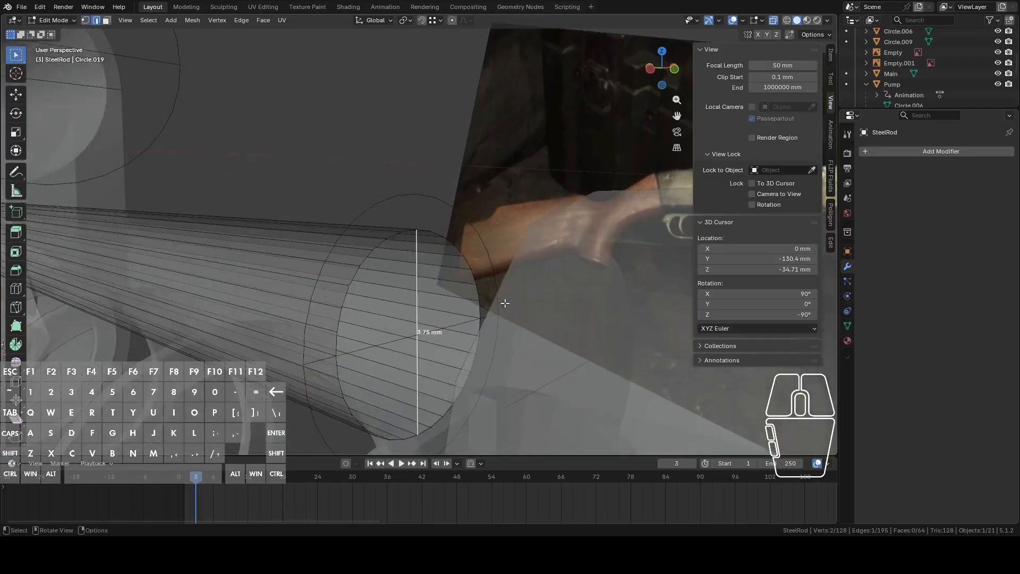
{"action": "key", "text": "1"}
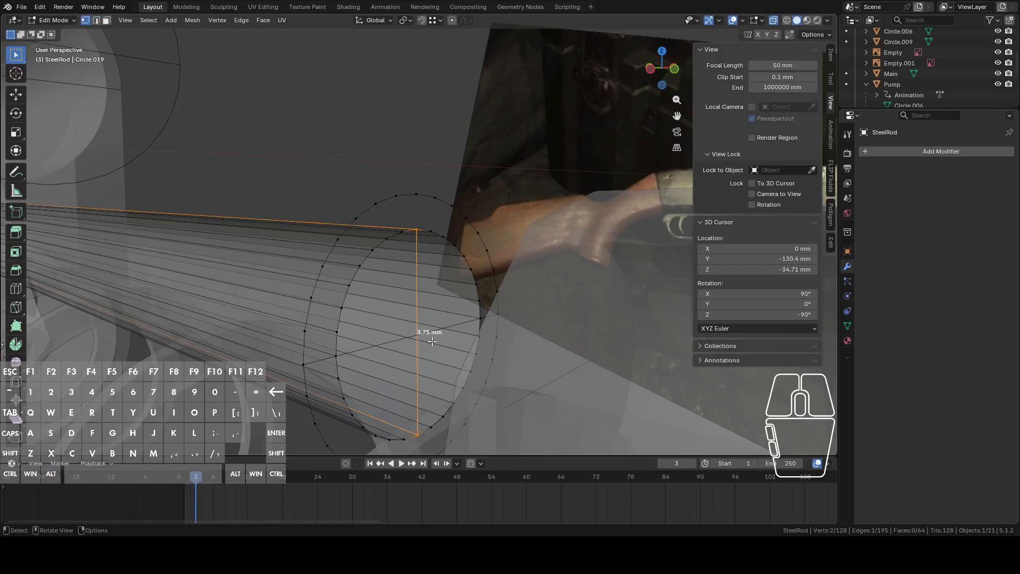
Scale the outer ring down by a factor of about 0.871, to about 4.3 mm across.
{"action": "left_click", "coordinate": [493, 262], "text": "alt"}
{"action": "key", "text": "s"}
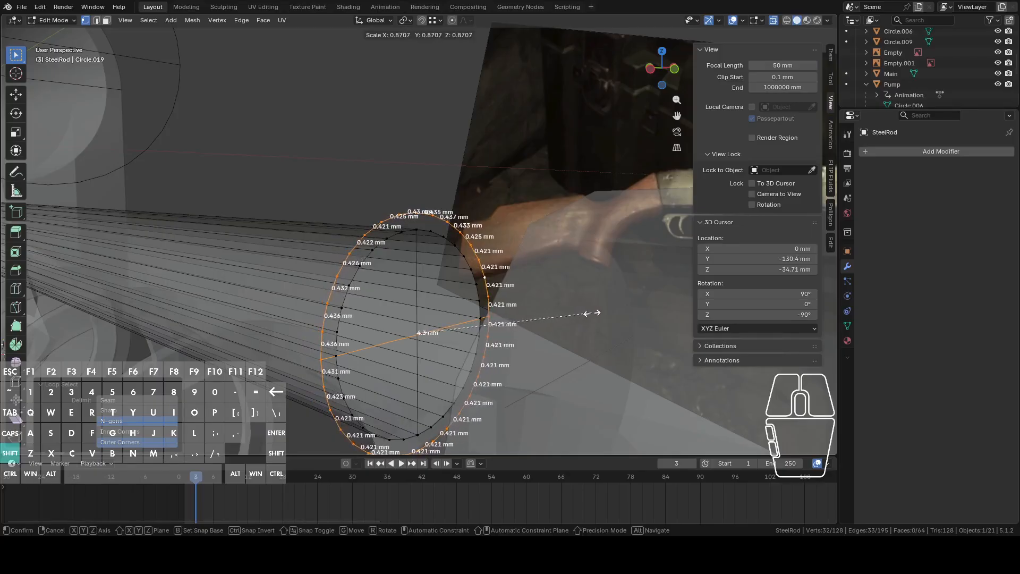
{"action": "left_click", "coordinate": [590, 313]}
{"action": "scroll", "coordinate": [480, 300], "scroll_direction": "down", "scroll_amount": 10}
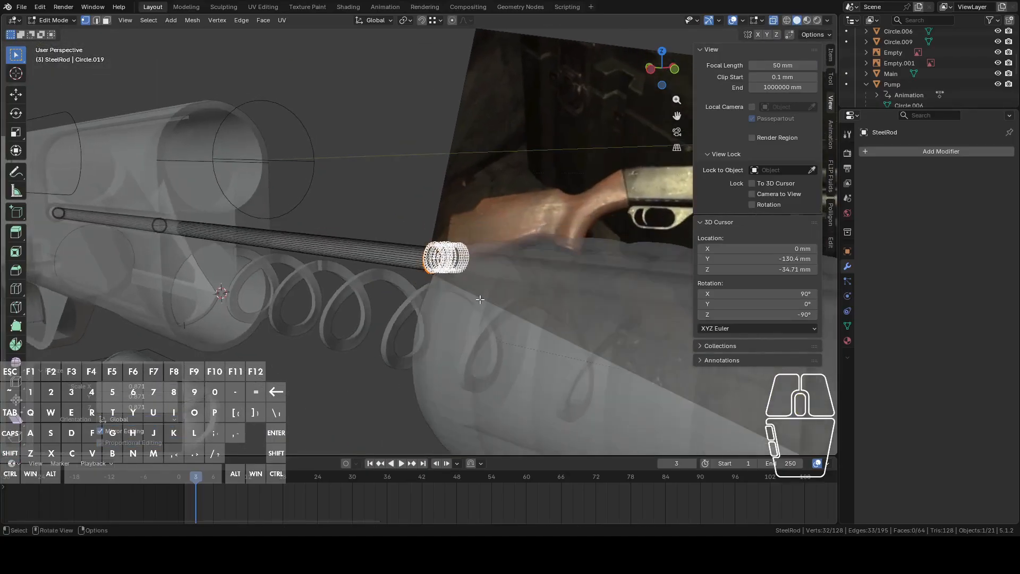
Separate the outer ring from the steel rod into its own object, return to Object Mode and select the Main receiver.
{"action": "scroll", "coordinate": [480, 300], "scroll_direction": "up", "scroll_amount": 4}
{"action": "middle_click_drag", "start_coordinate": [439, 180], "coordinate": [497, 216], "text": "shift"}
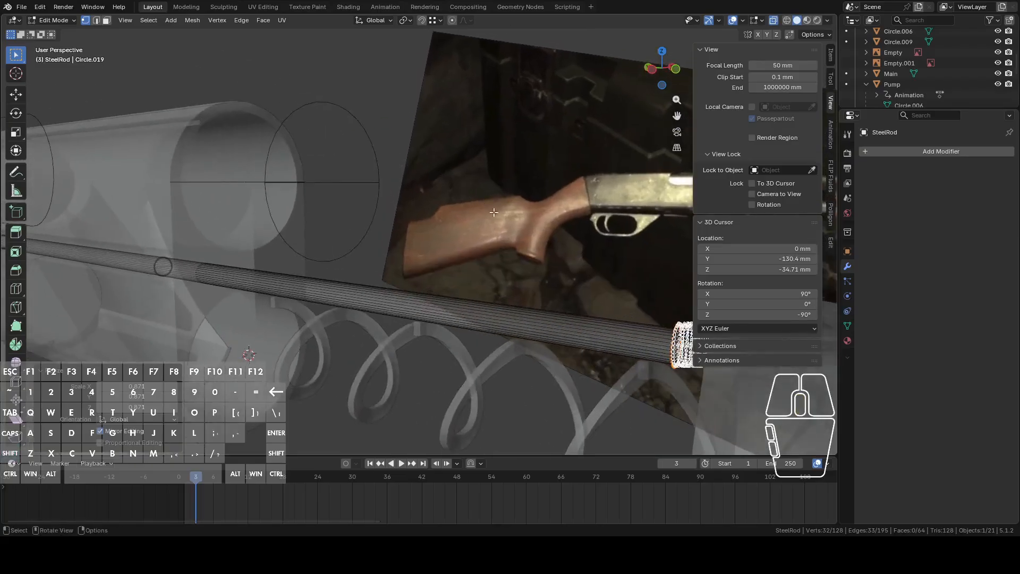
{"action": "scroll", "coordinate": [496, 217], "scroll_direction": "down", "scroll_amount": 1}
{"action": "key", "text": "p"}
{"action": "left_click", "coordinate": [497, 218]}
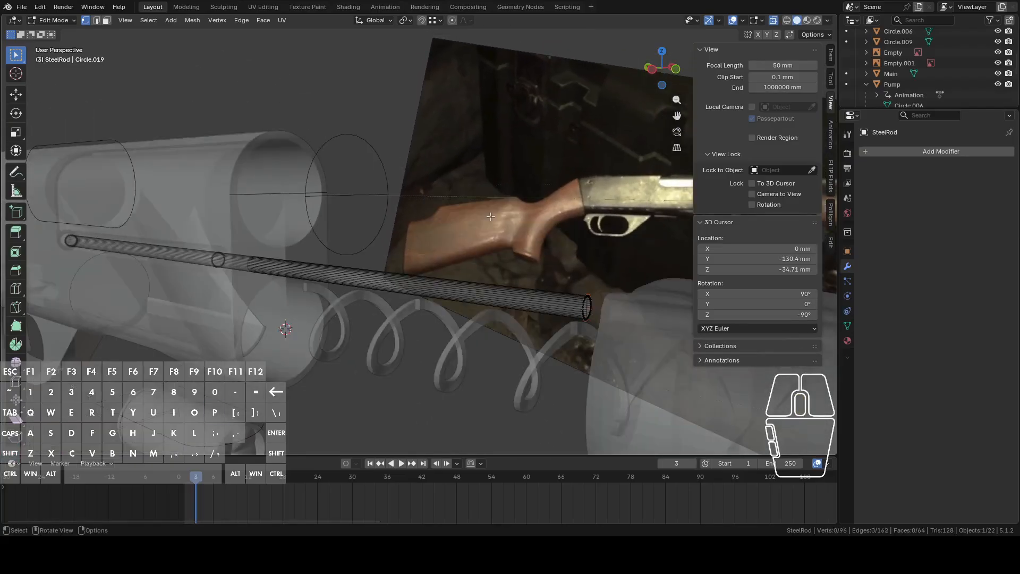
{"action": "key", "text": "Tab"}
{"action": "left_click", "coordinate": [235, 235]}
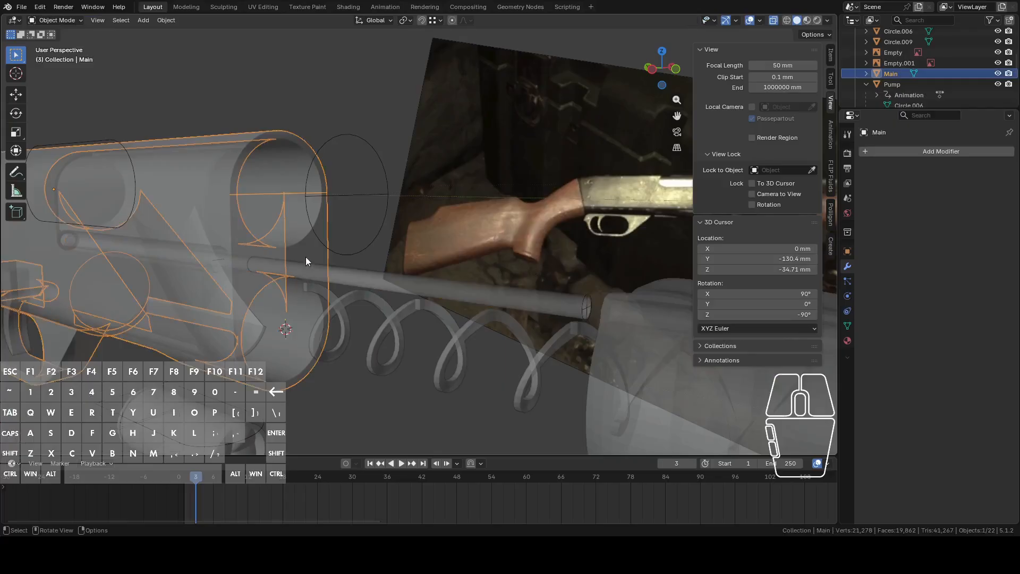
Knife-project the separated ring onto the Main receiver's front face from the front orthographic view.
{"action": "key", "text": "Tab"}
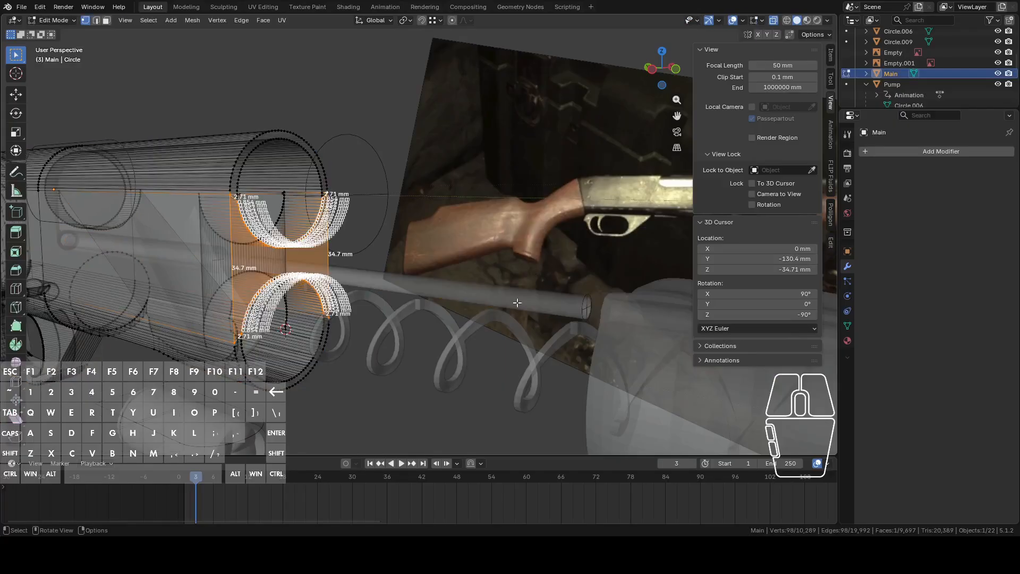
{"action": "left_click", "coordinate": [587, 292], "text": "ctrl"}
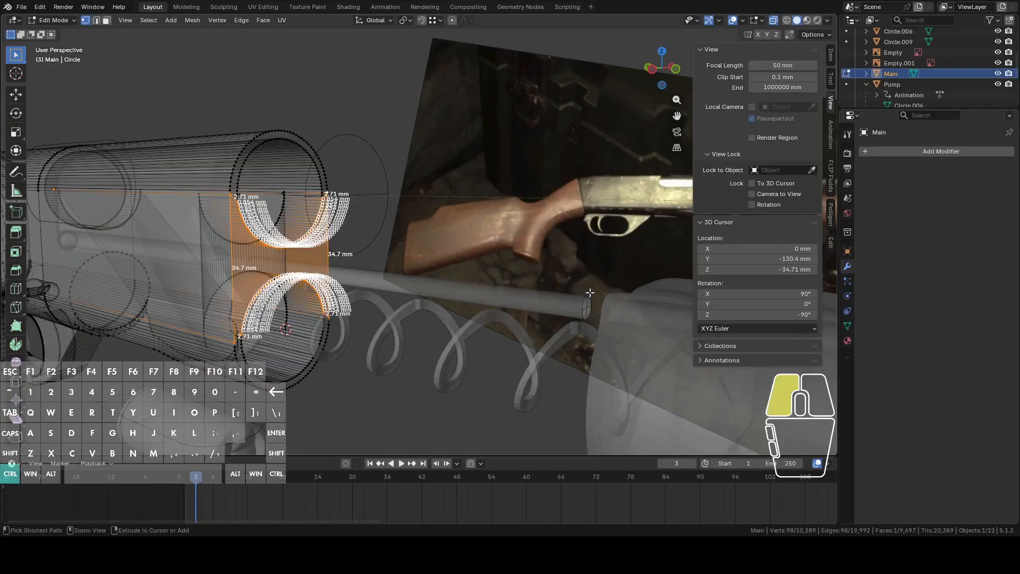
{"action": "left_click", "coordinate": [677, 74]}
{"action": "key", "text": "KP_Decimal"}
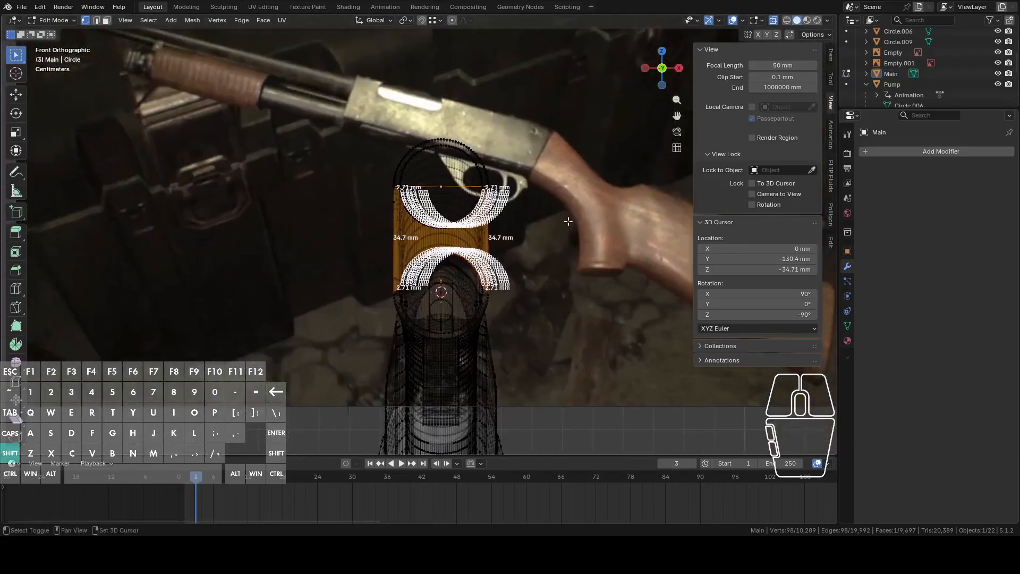
{"action": "left_click", "coordinate": [192, 20]}
{"action": "left_click", "coordinate": [223, 140]}
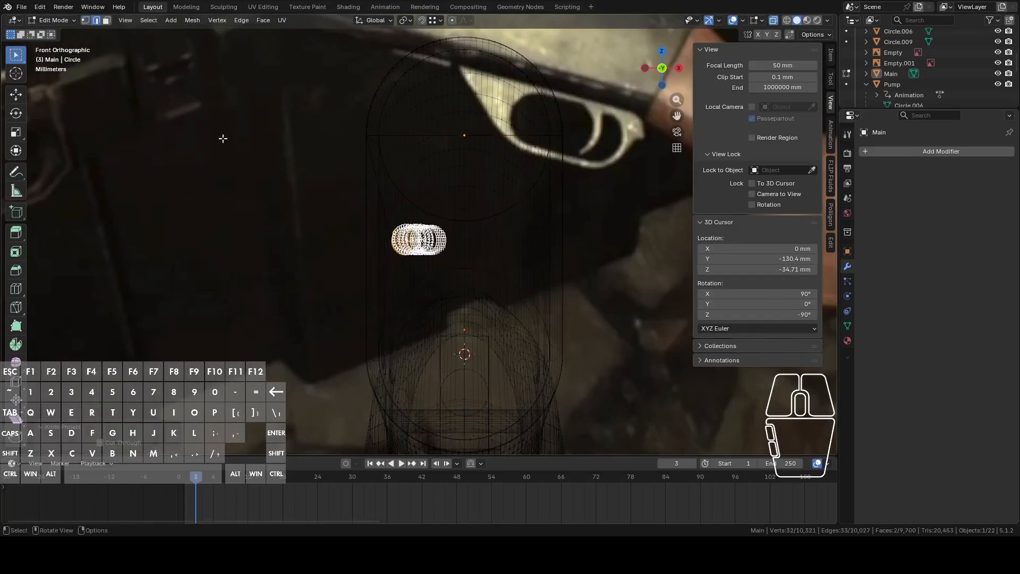
Turn off X-ray shading, return to Object Mode and hide the steel rod in front of the receiver.
{"action": "middle_click_drag", "start_coordinate": [293, 251], "coordinate": [444, 394]}
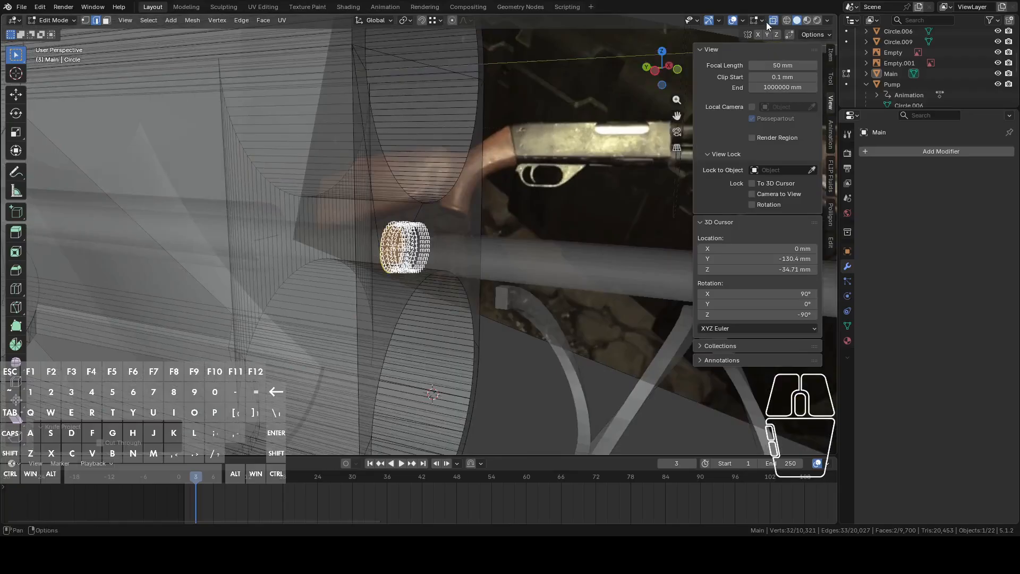
{"action": "left_click", "coordinate": [773, 21]}
{"action": "scroll", "coordinate": [448, 245], "scroll_direction": "up", "scroll_amount": 3}
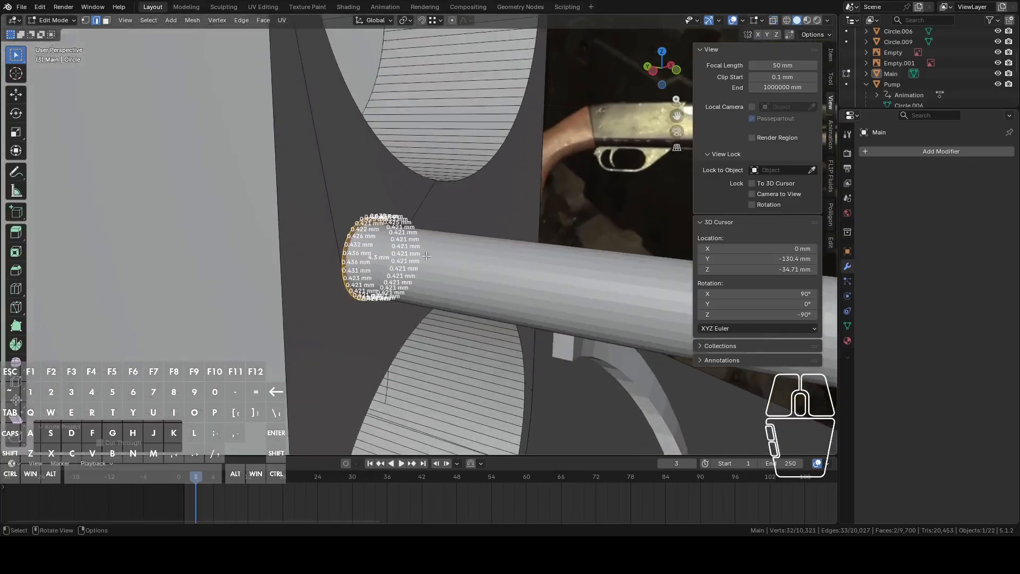
{"action": "key", "text": "Tab"}
{"action": "left_click", "coordinate": [465, 268]}
{"action": "key", "text": "h"}
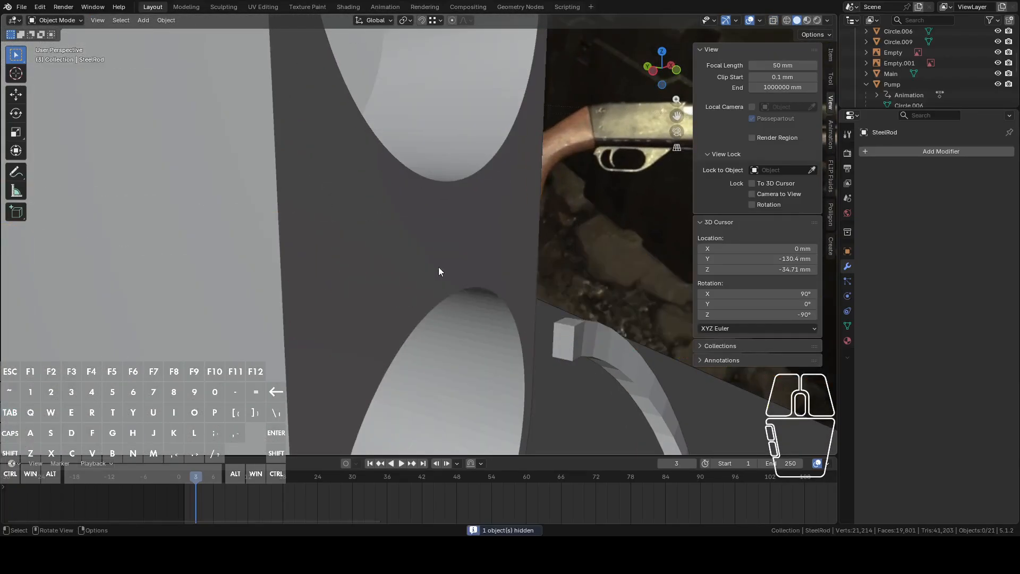
Delete the circular face cut into the Main receiver's front so the rod hole is open.
{"action": "left_click", "coordinate": [372, 272]}
{"action": "key", "text": "Tab"}
{"action": "key", "text": "3"}
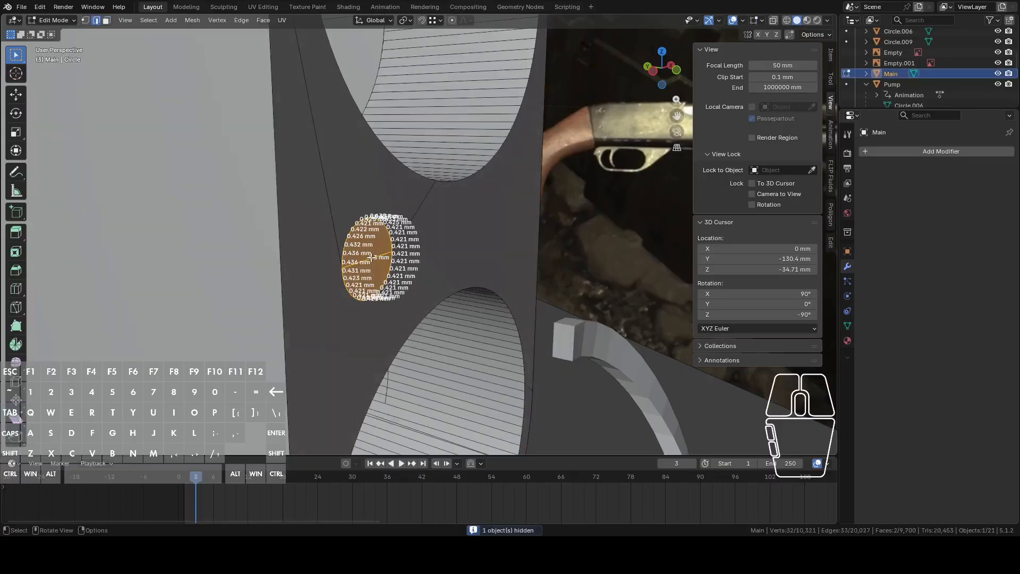
{"action": "key", "text": "x"}
{"action": "left_click", "coordinate": [369, 266]}
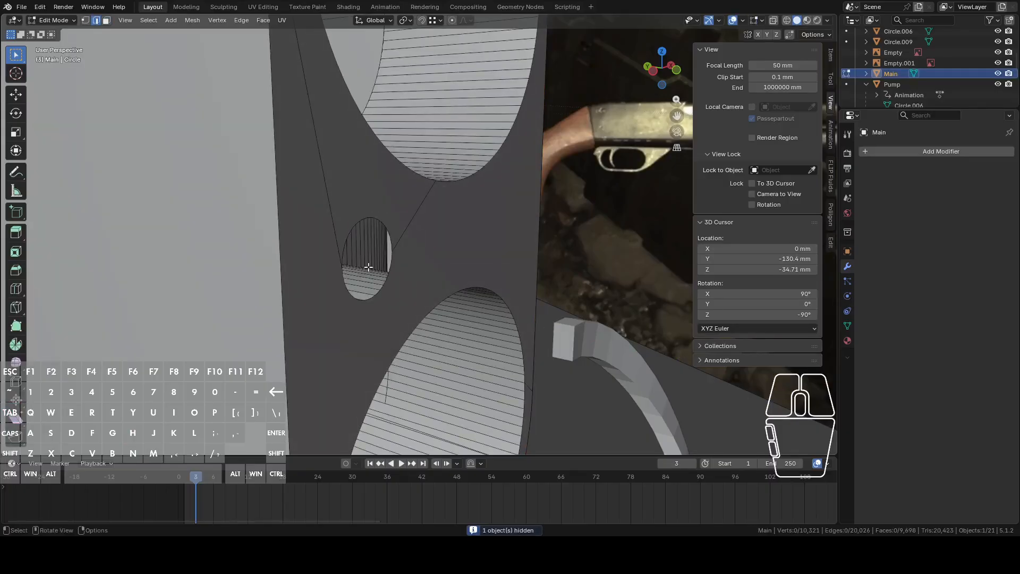
Extrude the rod hole's edge loop about 15.07 mm along Y, snapped to the rear side of the receiver's front block.
{"action": "key", "text": "1"}
{"action": "left_click", "coordinate": [382, 213], "text": "alt"}
{"action": "scroll", "coordinate": [391, 274], "scroll_direction": "down", "scroll_amount": 2}
{"action": "middle_click_drag", "start_coordinate": [392, 275], "coordinate": [448, 257]}
{"action": "left_click", "coordinate": [659, 75]}
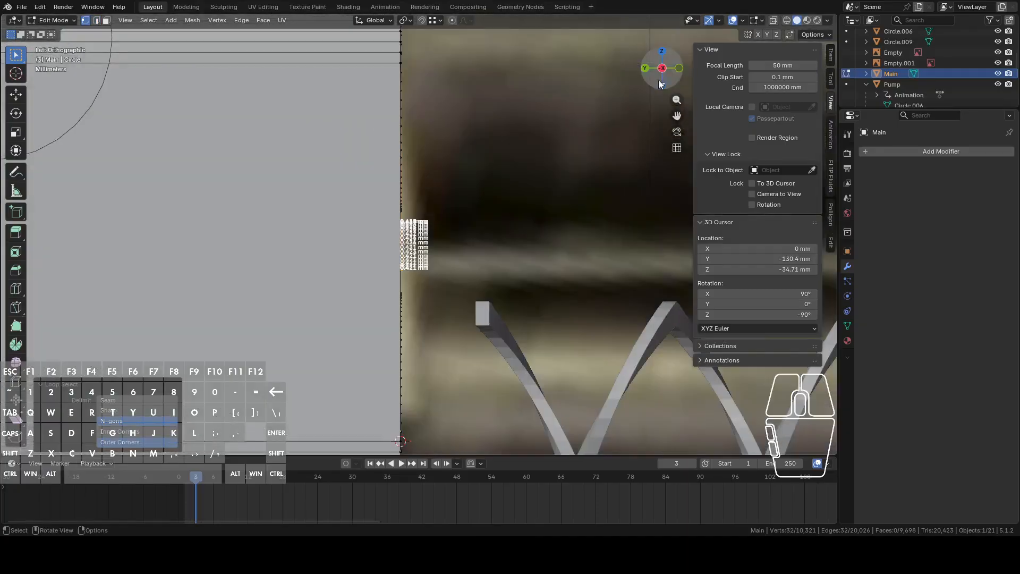
{"action": "left_click", "coordinate": [774, 21]}
{"action": "middle_click_drag", "start_coordinate": [292, 169], "coordinate": [434, 173], "text": "shift"}
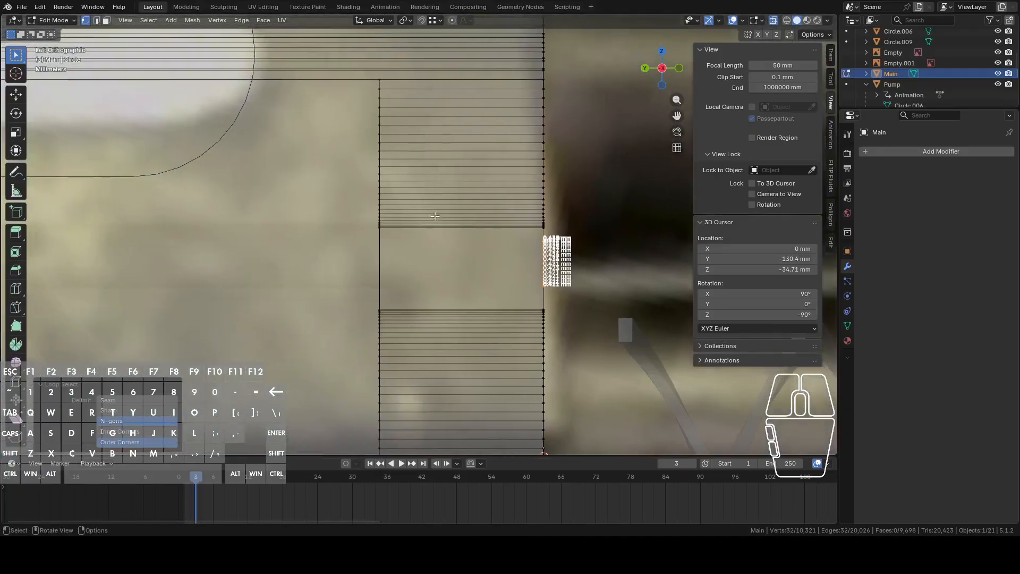
{"action": "key", "text": "g"}
{"action": "key", "text": "g"}
{"action": "key", "text": "y"}
{"action": "left_click", "coordinate": [381, 121]}
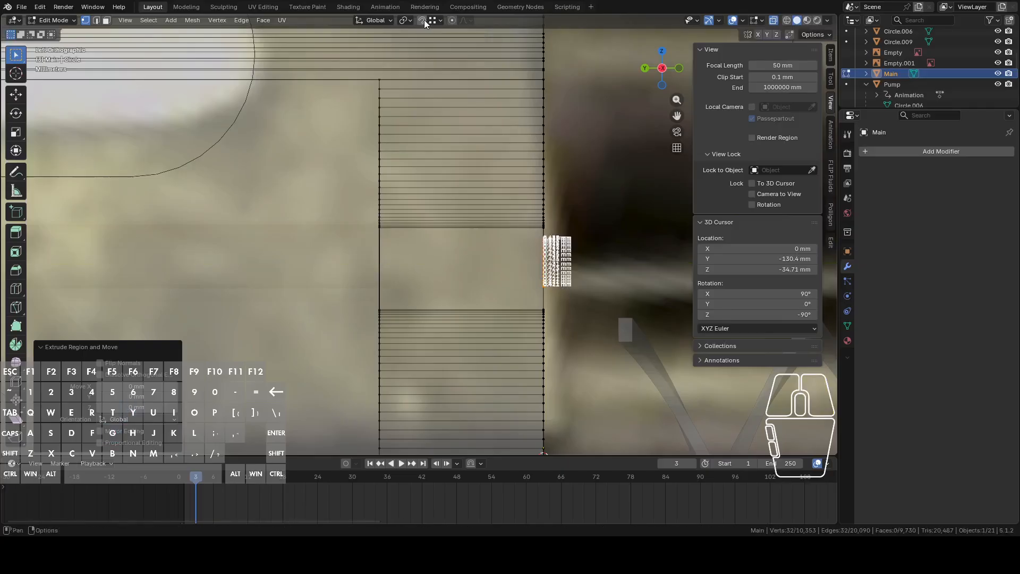
{"action": "key", "text": "g"}
{"action": "key", "text": "y"}
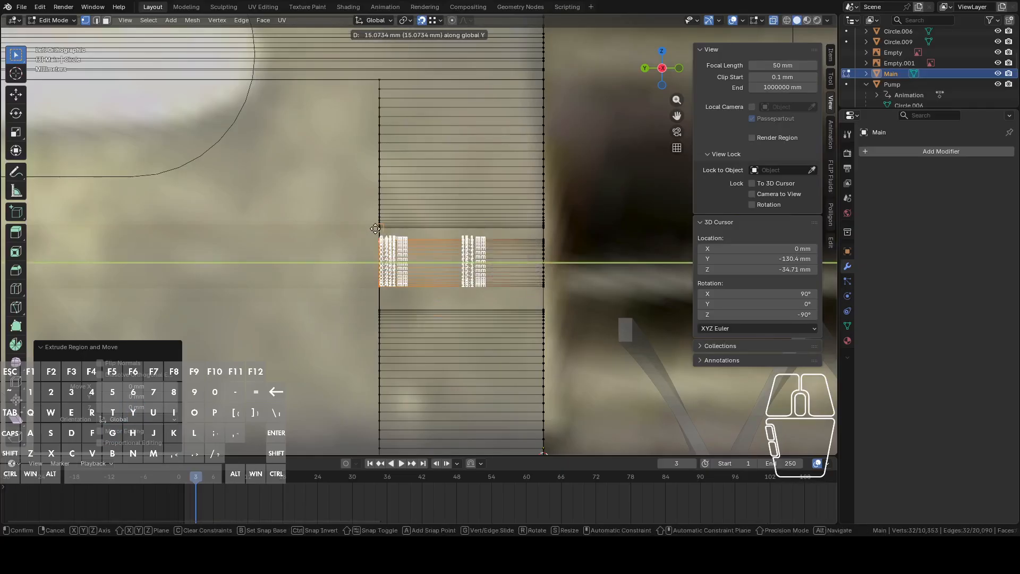
{"action": "left_click", "coordinate": [266, 261]}
Duplicate the extruded tube's inner end ring and shift the copy along Y, away from the block's rear side.
{"action": "middle_click_drag", "start_coordinate": [266, 261], "coordinate": [520, 260]}
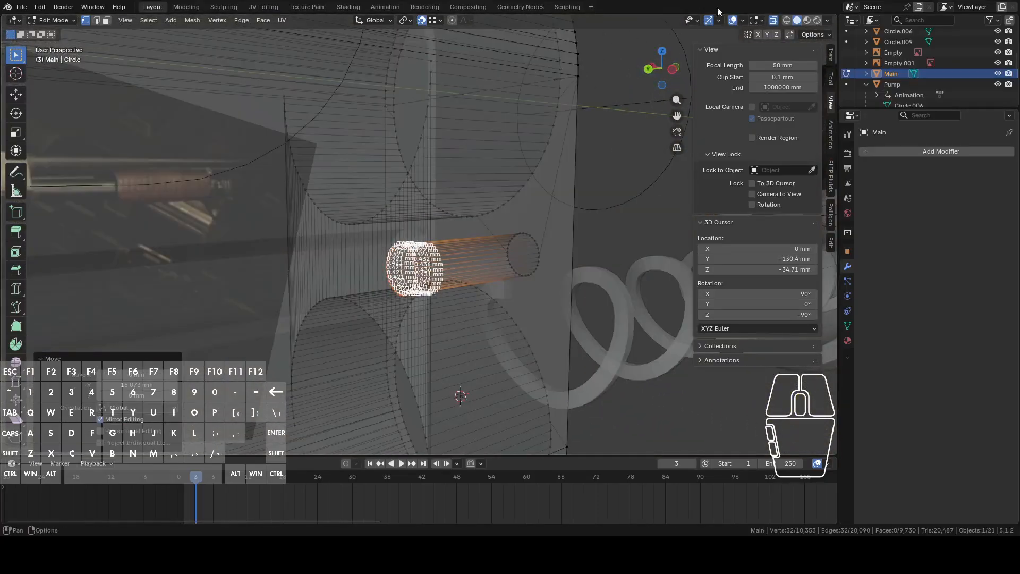
{"action": "left_click", "coordinate": [775, 21]}
{"action": "middle_click_drag", "start_coordinate": [504, 202], "coordinate": [576, 233]}
{"action": "scroll", "coordinate": [513, 214], "scroll_direction": "up", "scroll_amount": 2}
{"action": "scroll", "coordinate": [577, 233], "scroll_direction": "up", "scroll_amount": 8}
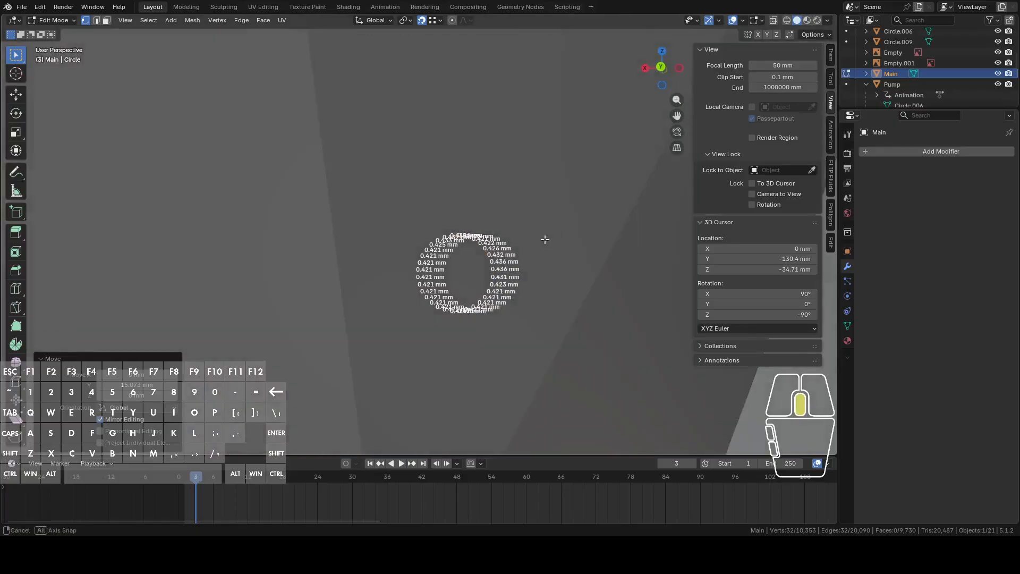
{"action": "middle_click_drag", "start_coordinate": [545, 239], "coordinate": [537, 250]}
{"action": "key", "text": "shift+d"}
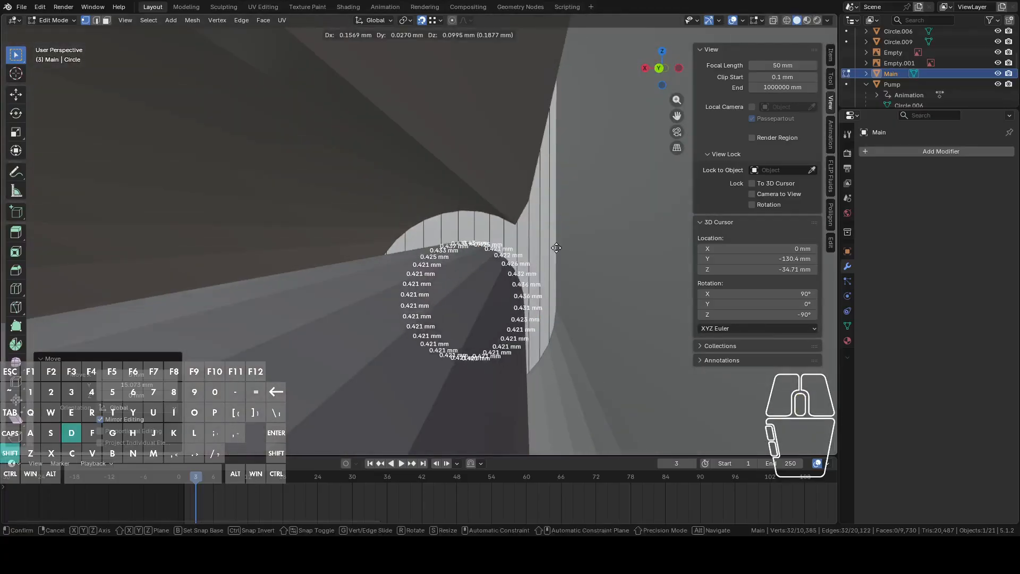
{"action": "key", "text": "Escape"}
{"action": "key", "text": "g"}
{"action": "key", "text": "y"}
{"action": "left_click", "coordinate": [594, 209]}
{"action": "middle_click_drag", "start_coordinate": [594, 209], "coordinate": [597, 210]}
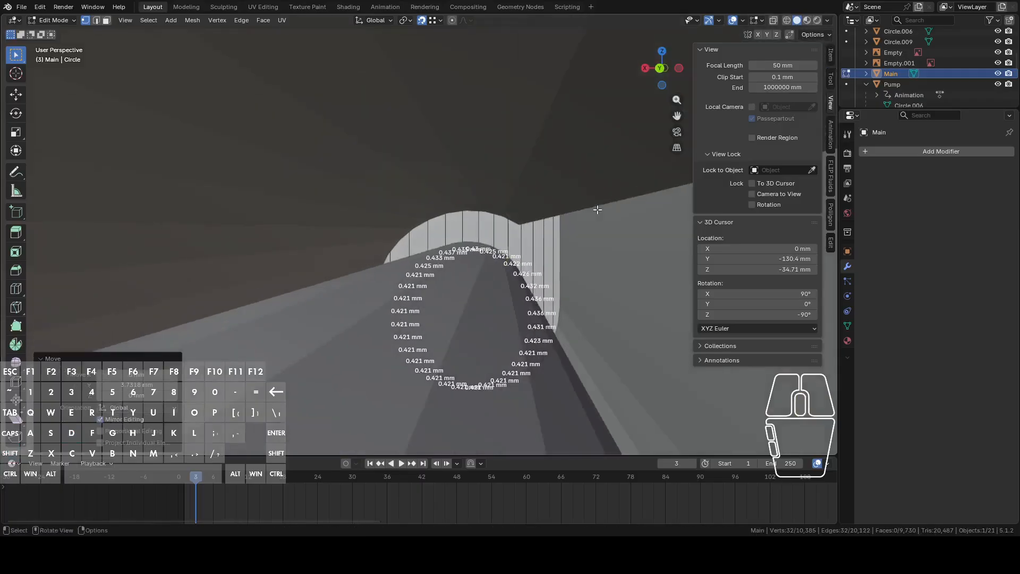
Separate the duplicated ring from the Main receiver into its own object.
{"action": "scroll", "coordinate": [586, 223], "scroll_direction": "down", "scroll_amount": 8}
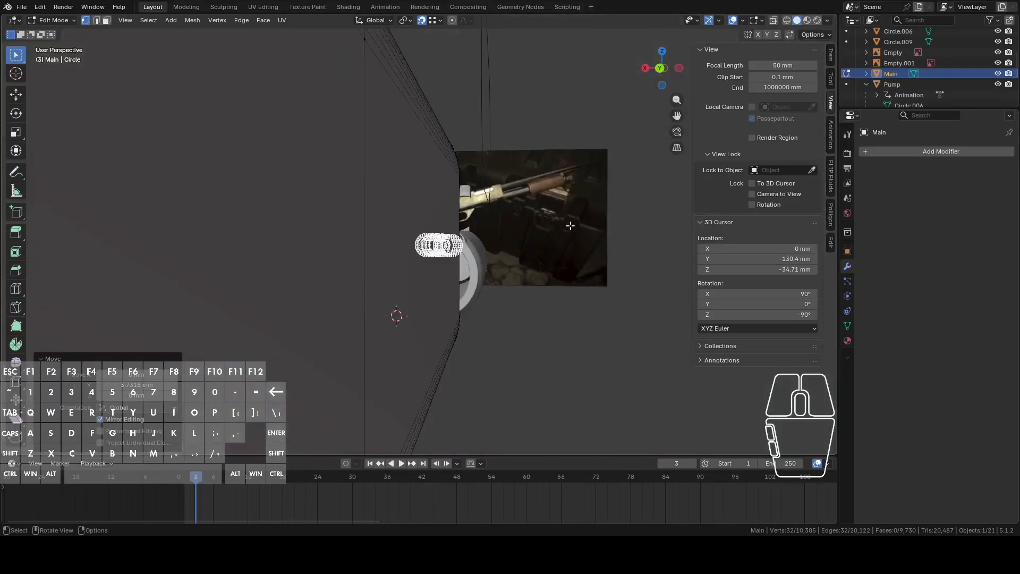
{"action": "key", "text": "p"}
{"action": "left_click", "coordinate": [511, 241]}
Select the stock and rear receiver geometry in left view with X-ray on, and hide it so only the front end remains.
{"action": "middle_click_drag", "start_coordinate": [510, 241], "coordinate": [639, 141]}
{"action": "left_click", "coordinate": [665, 70]}
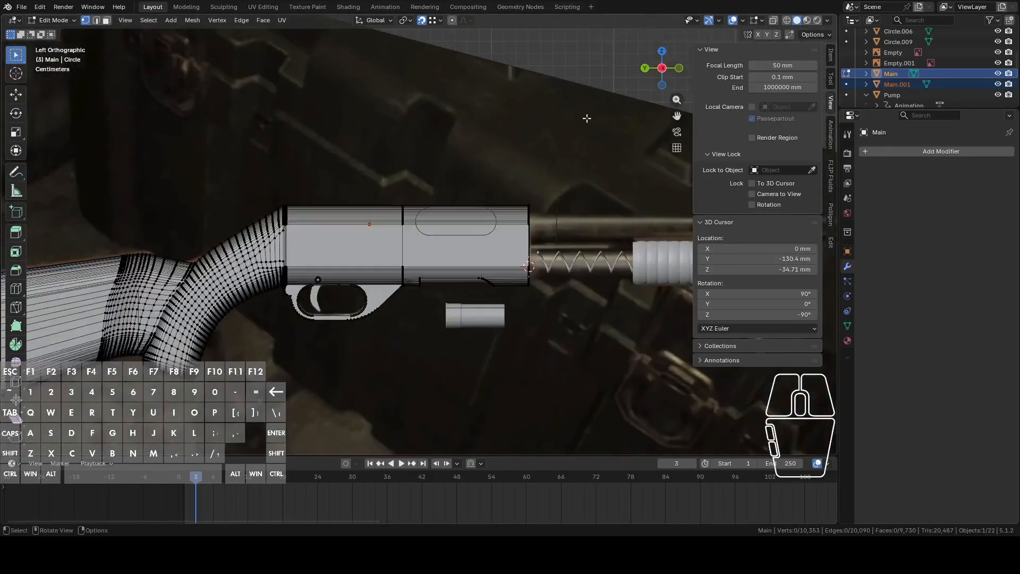
{"action": "left_click", "coordinate": [774, 21]}
{"action": "left_click_drag", "start_coordinate": [439, 151], "coordinate": [21, 365]}
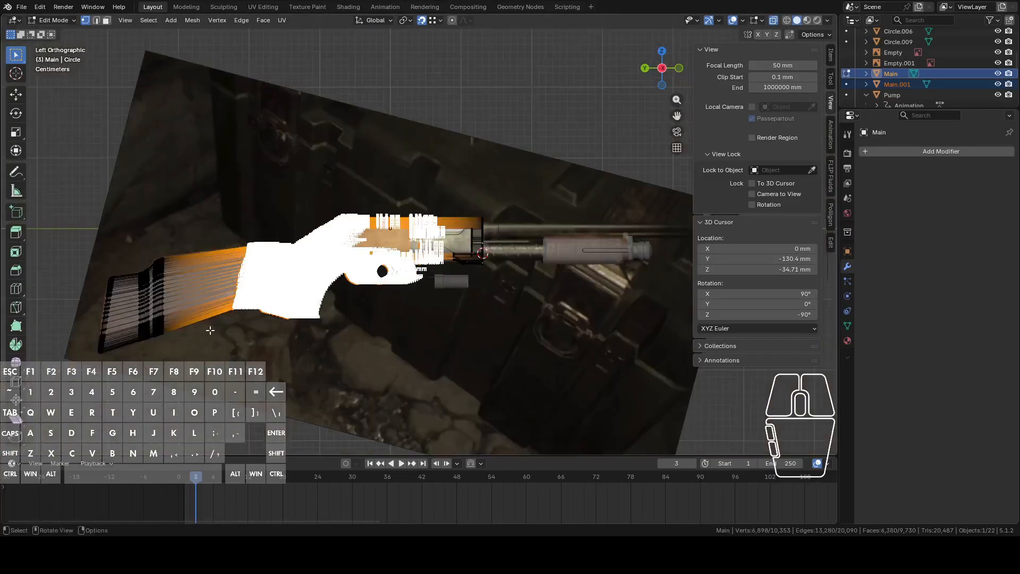
{"action": "scroll", "coordinate": [173, 255], "scroll_direction": "down", "scroll_amount": 19}
{"action": "left_click", "coordinate": [138, 304]}
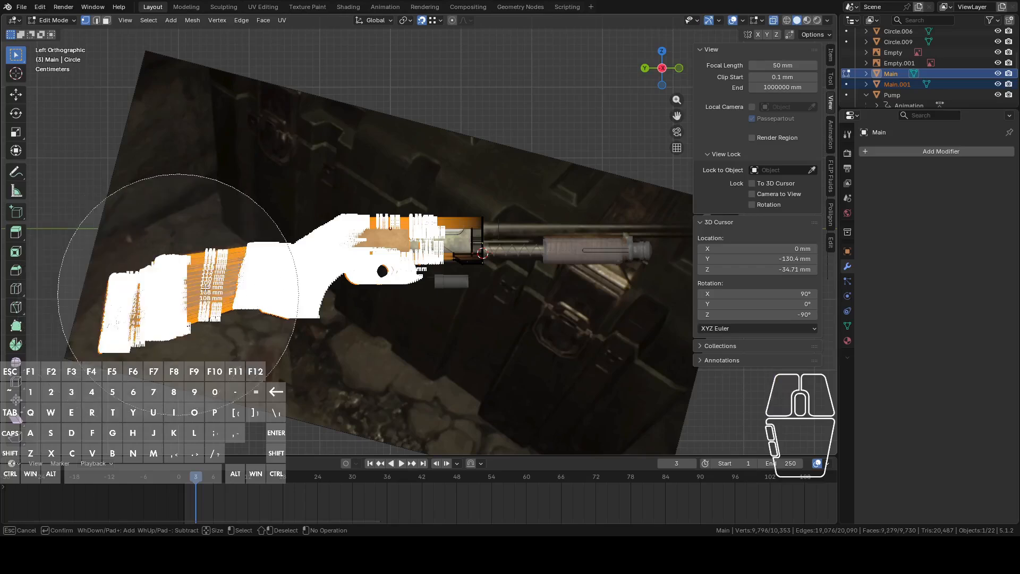
{"action": "right_click", "coordinate": [239, 303]}
{"action": "scroll", "coordinate": [241, 304], "scroll_direction": "up", "scroll_amount": 3}
{"action": "scroll", "coordinate": [241, 304], "scroll_direction": "up", "scroll_amount": 2}
{"action": "key", "text": "h"}
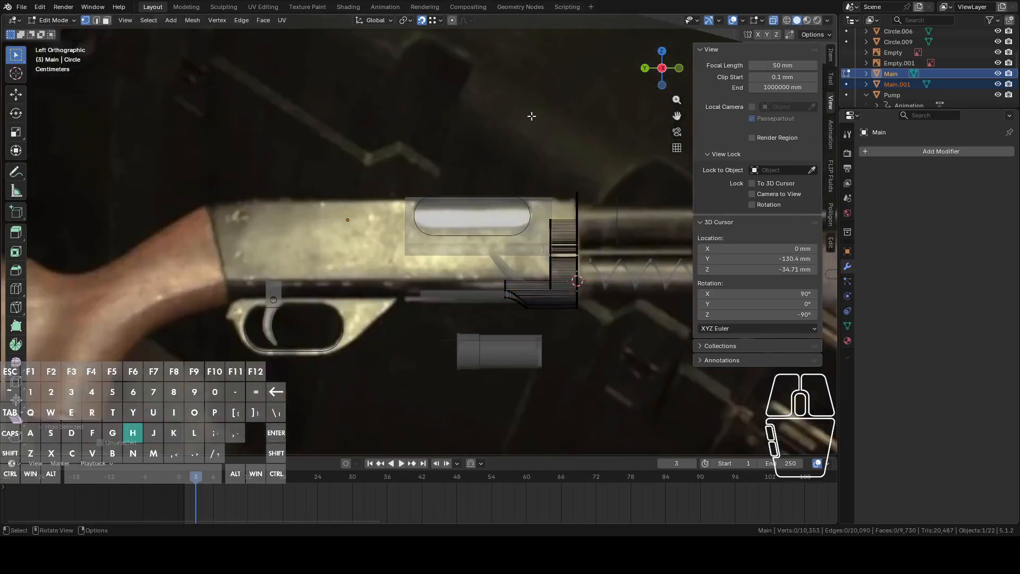
Knife-project the separated ring Main.001 onto the rear side of the Main receiver's front block from the back orthographic view.
{"action": "middle_click_drag", "start_coordinate": [545, 188], "coordinate": [592, 112]}
{"action": "left_click", "coordinate": [647, 73]}
{"action": "scroll", "coordinate": [569, 183], "scroll_direction": "up", "scroll_amount": 9}
{"action": "middle_click_drag", "start_coordinate": [565, 178], "coordinate": [506, 247], "text": "shift"}
{"action": "scroll", "coordinate": [538, 251], "scroll_direction": "up", "scroll_amount": 3}
{"action": "key", "text": "Tab"}
{"action": "middle_click_drag", "start_coordinate": [585, 240], "coordinate": [422, 238]}
{"action": "left_click", "coordinate": [536, 225]}
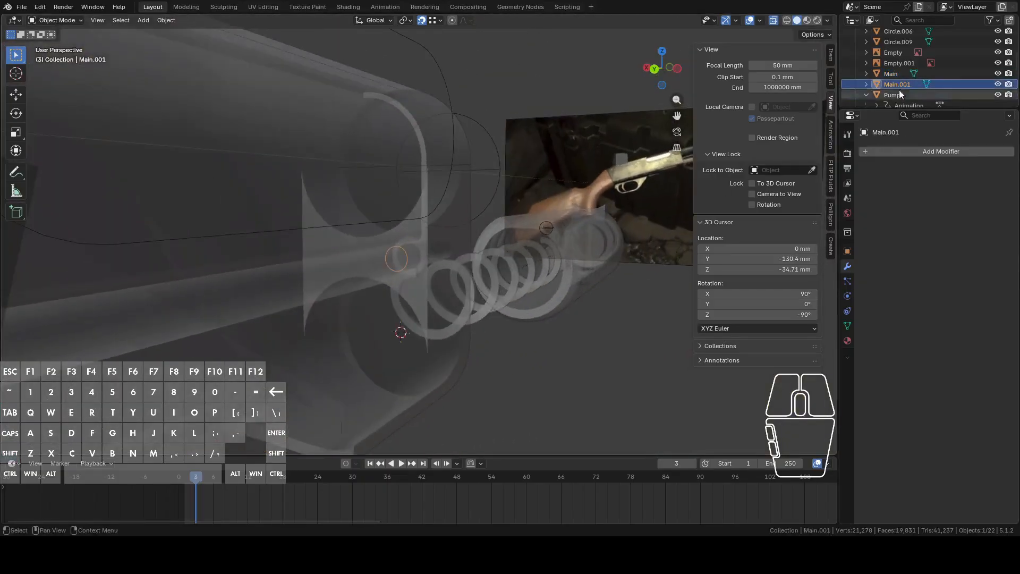
{"action": "left_click", "coordinate": [475, 161]}
{"action": "key", "text": "Tab"}
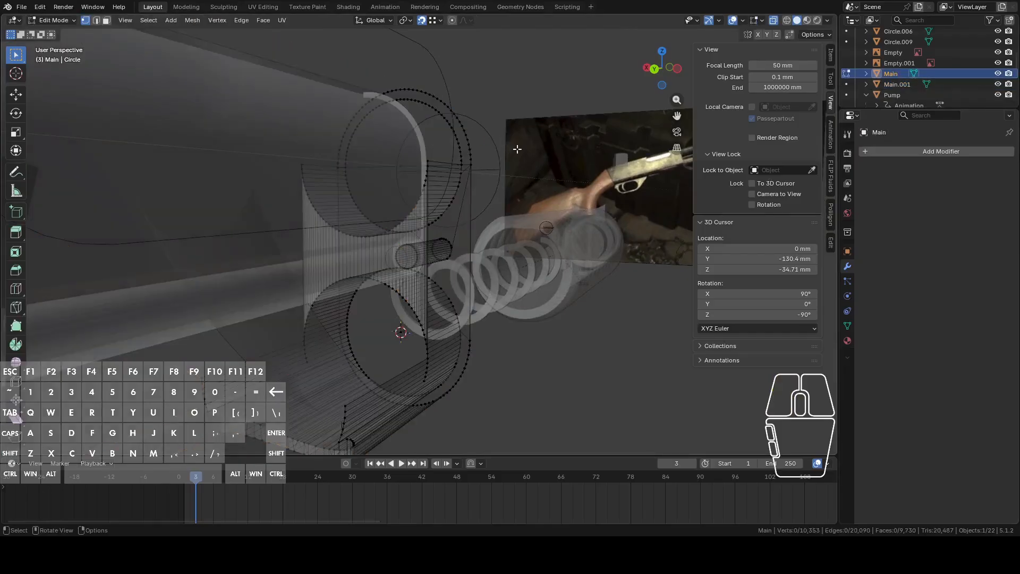
{"action": "left_click", "coordinate": [900, 85], "text": "ctrl"}
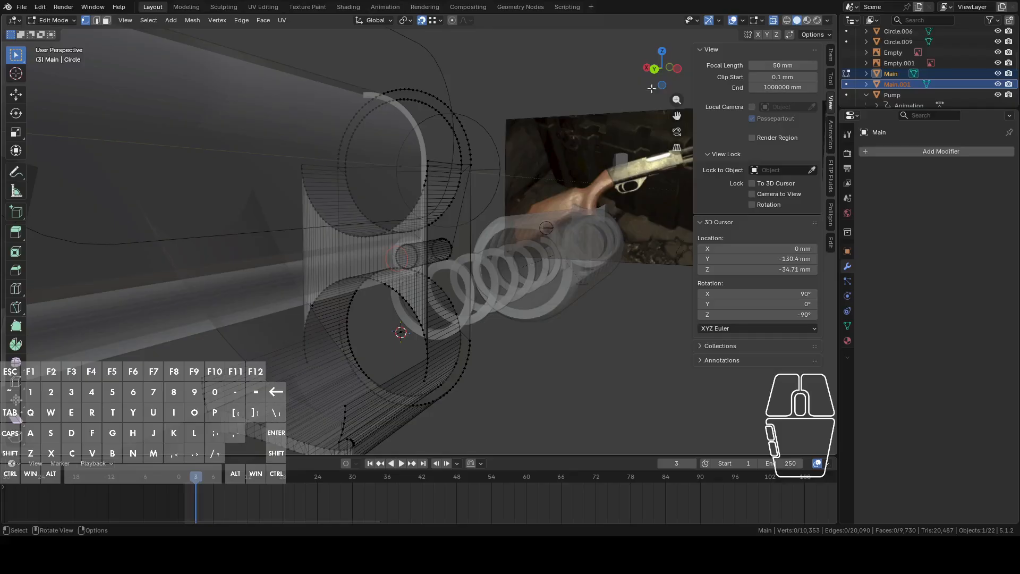
{"action": "left_click", "coordinate": [655, 70]}
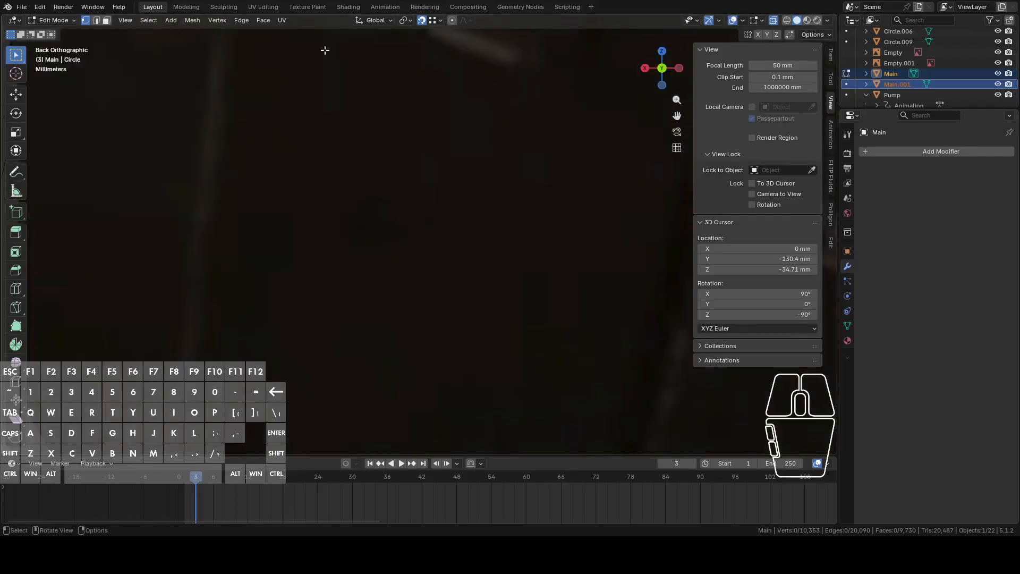
{"action": "scroll", "coordinate": [363, 126], "scroll_direction": "down", "scroll_amount": 5}
{"action": "scroll", "coordinate": [402, 200], "scroll_direction": "up", "scroll_amount": 8}
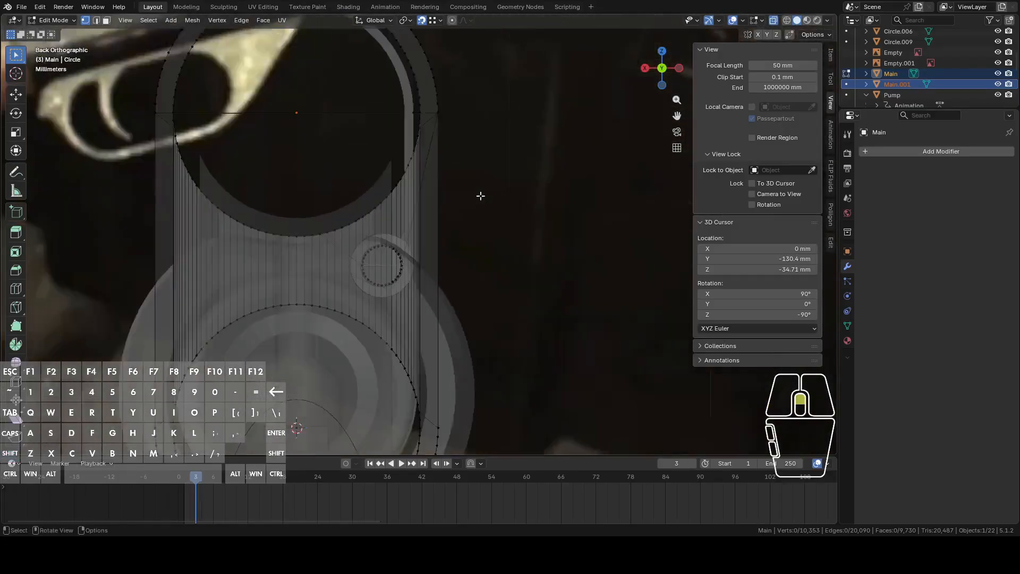
{"action": "left_click", "coordinate": [192, 20]}
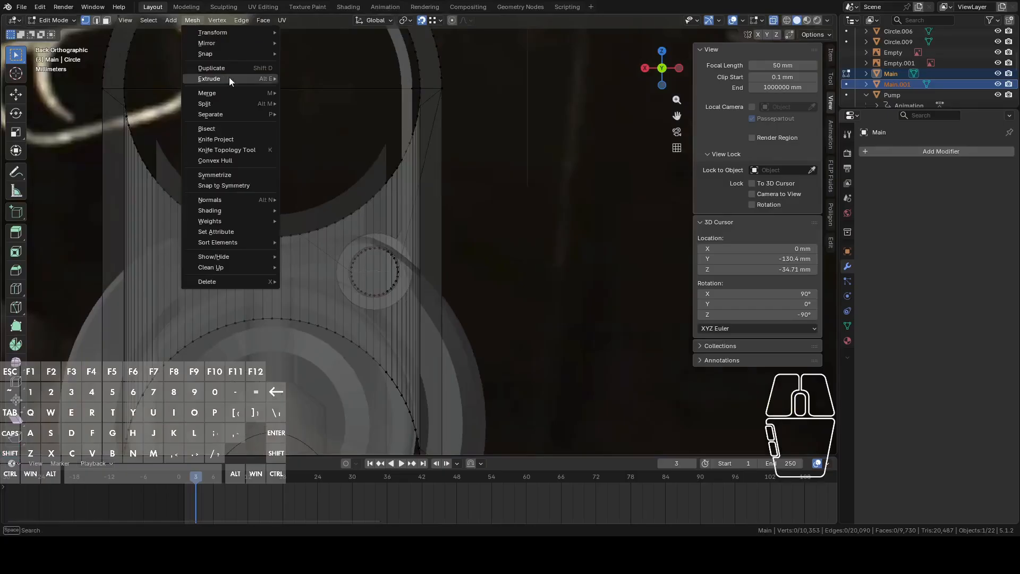
{"action": "left_click", "coordinate": [231, 140]}
Turn off X-ray shading, hide the part obstructing the projected circle and return to editing the Main receiver.
{"action": "middle_click_drag", "start_coordinate": [445, 206], "coordinate": [662, 170]}
{"action": "left_click", "coordinate": [774, 21]}
{"action": "scroll", "coordinate": [647, 185], "scroll_direction": "down", "scroll_amount": 3}
{"action": "key", "text": "Tab"}
{"action": "left_click", "coordinate": [459, 168]}
{"action": "middle_click_drag", "start_coordinate": [459, 168], "coordinate": [505, 225]}
{"action": "key", "text": "h"}
{"action": "left_click", "coordinate": [480, 219]}
{"action": "key", "text": "Tab"}
Delete the vertical edges crossing the projected circle to open the rod hole at the rear of the front block.
{"action": "scroll", "coordinate": [506, 223], "scroll_direction": "up", "scroll_amount": 2}
{"action": "left_click", "coordinate": [302, 233]}
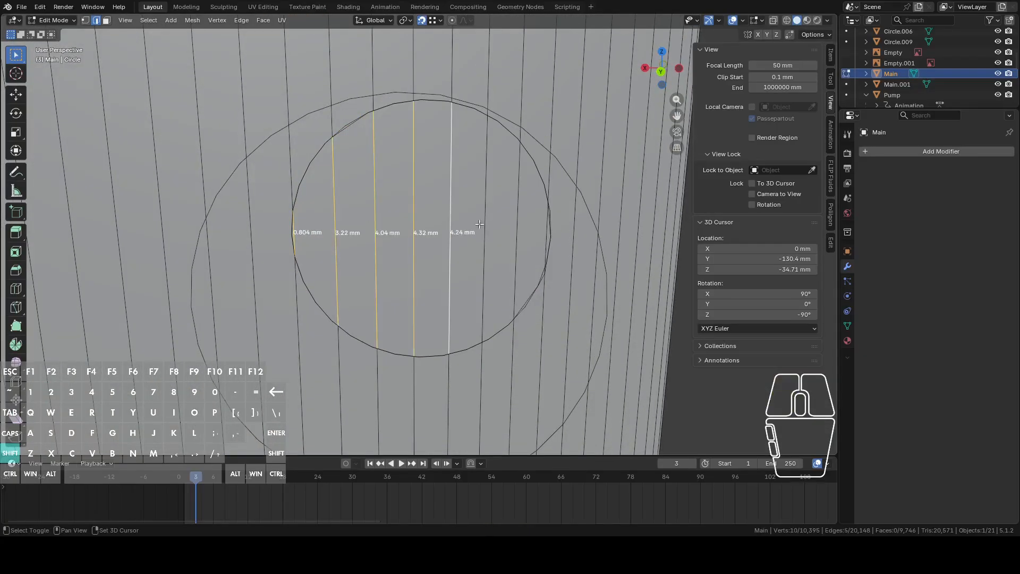
{"action": "left_click", "coordinate": [542, 229], "text": "shift"}
{"action": "key", "text": "x"}
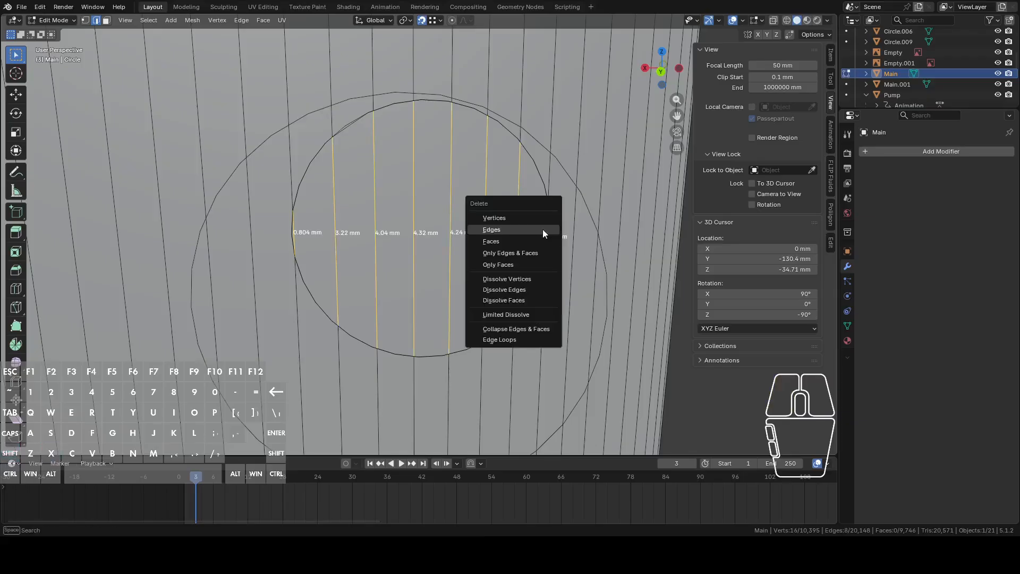
{"action": "left_click", "coordinate": [528, 230]}
Subdivide one edge on the opened hole's rim and move the new vertex outward to line up with the round tube end.
{"action": "middle_click_drag", "start_coordinate": [484, 217], "coordinate": [499, 202]}
{"action": "middle_click_drag", "start_coordinate": [533, 249], "coordinate": [511, 272]}
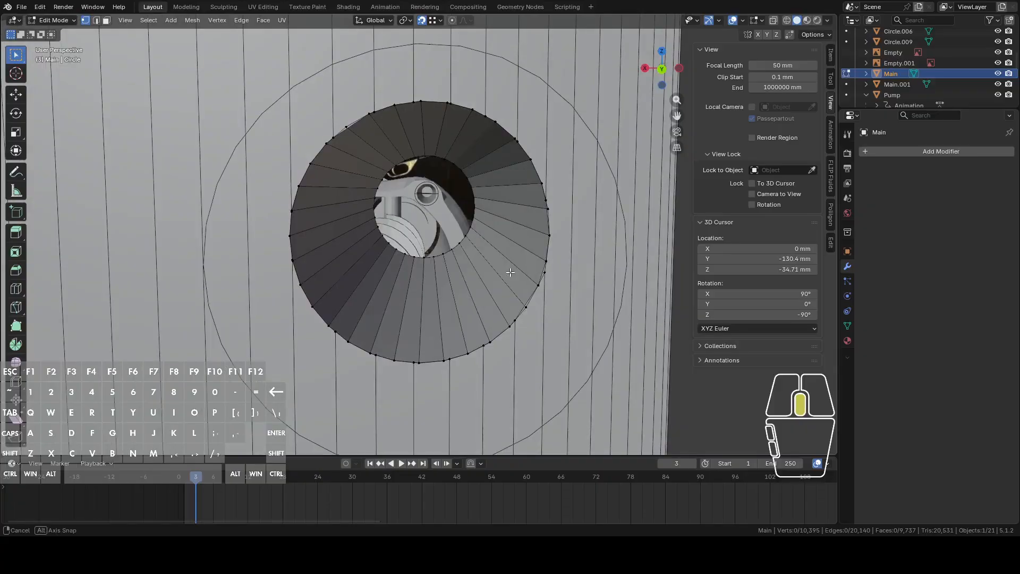
{"action": "left_click", "coordinate": [539, 272]}
{"action": "right_click", "coordinate": [553, 269]}
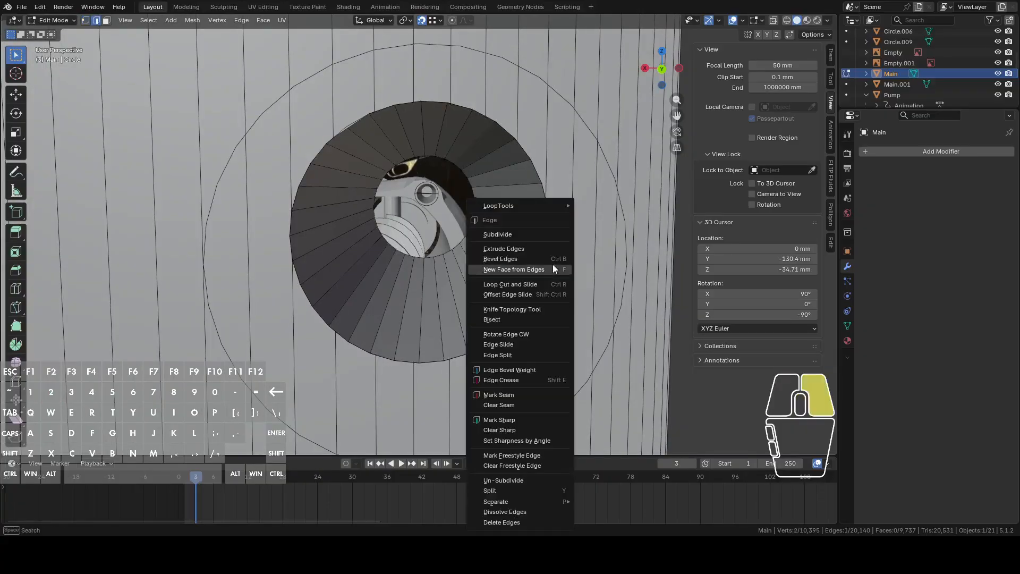
{"action": "left_click", "coordinate": [519, 248]}
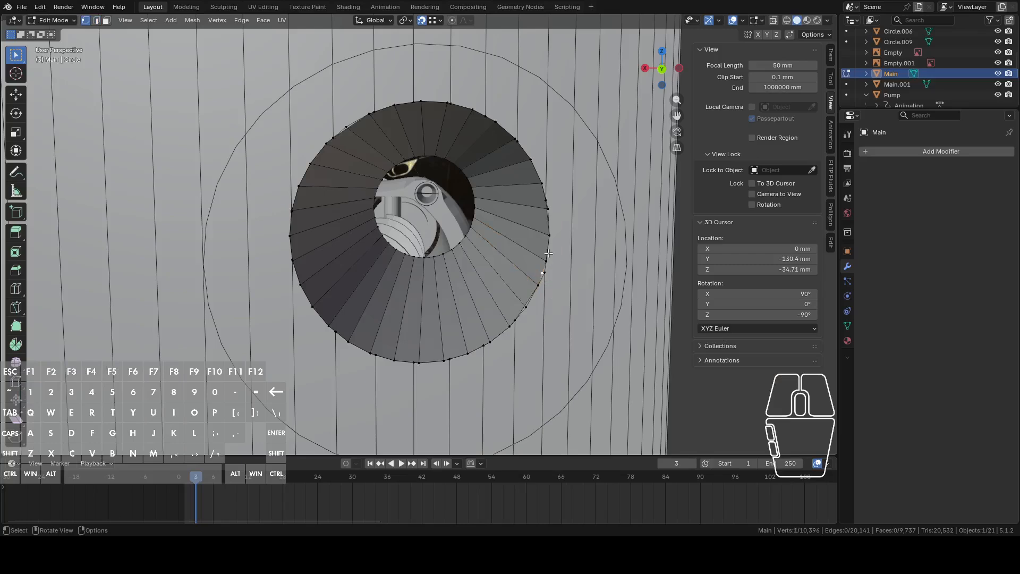
{"action": "left_click", "coordinate": [548, 275]}
{"action": "middle_click_drag", "start_coordinate": [520, 326], "coordinate": [455, 268]}
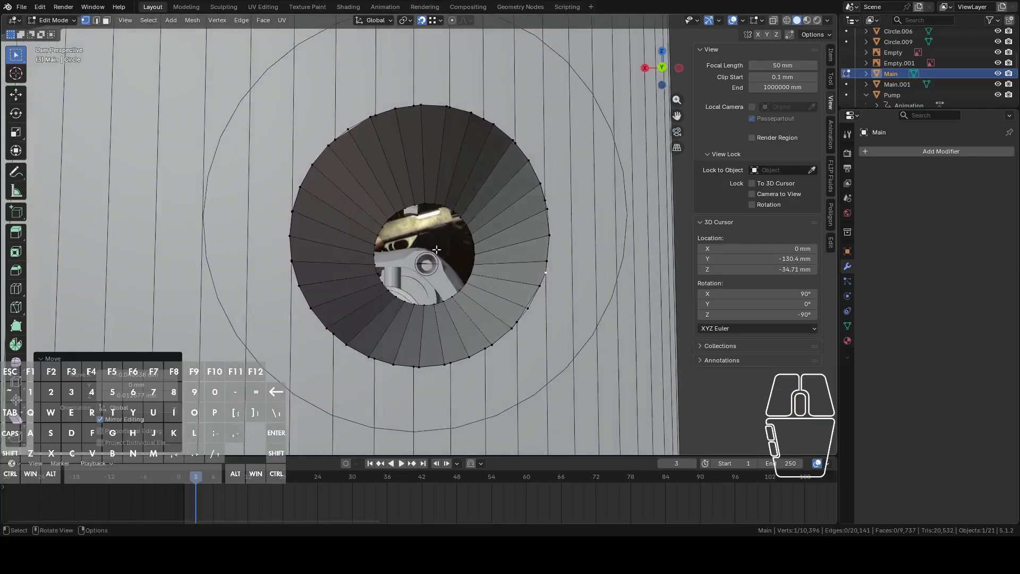
Subdivide an upper edge on the rod hole's rim and move the new vertex outward to round the outline.
{"action": "key", "text": "2"}
{"action": "left_click", "coordinate": [352, 131]}
{"action": "middle_click_drag", "start_coordinate": [353, 131], "coordinate": [389, 156]}
{"action": "right_click", "coordinate": [389, 157]}
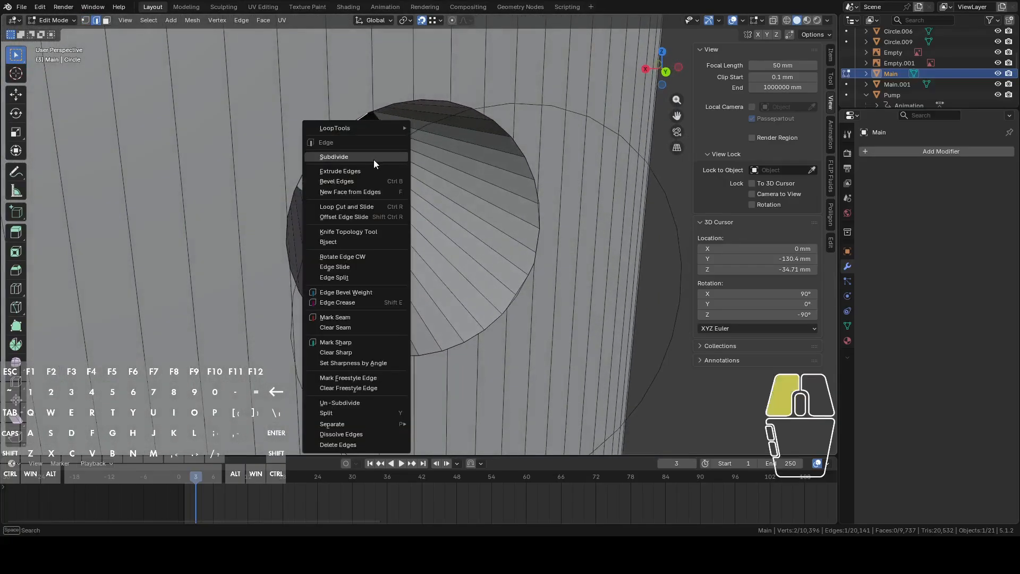
{"action": "left_click", "coordinate": [374, 157]}
{"action": "left_click_drag", "start_coordinate": [353, 128], "coordinate": [349, 128]}
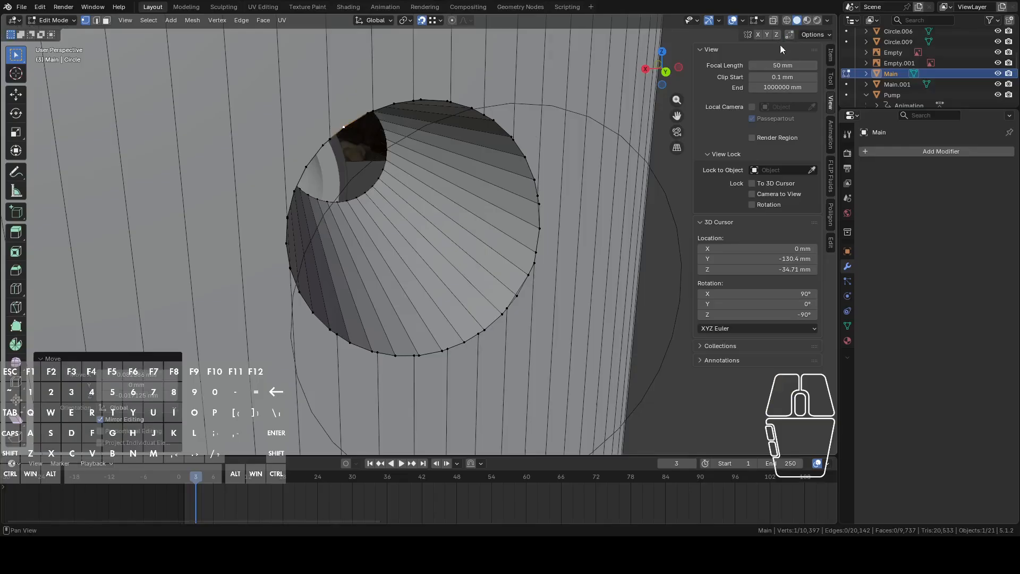
Select the inner edge loop at the rod hole's mouth and delete its vertices together with the attached tunnel wall faces.
{"action": "middle_click_drag", "start_coordinate": [546, 238], "coordinate": [509, 233]}
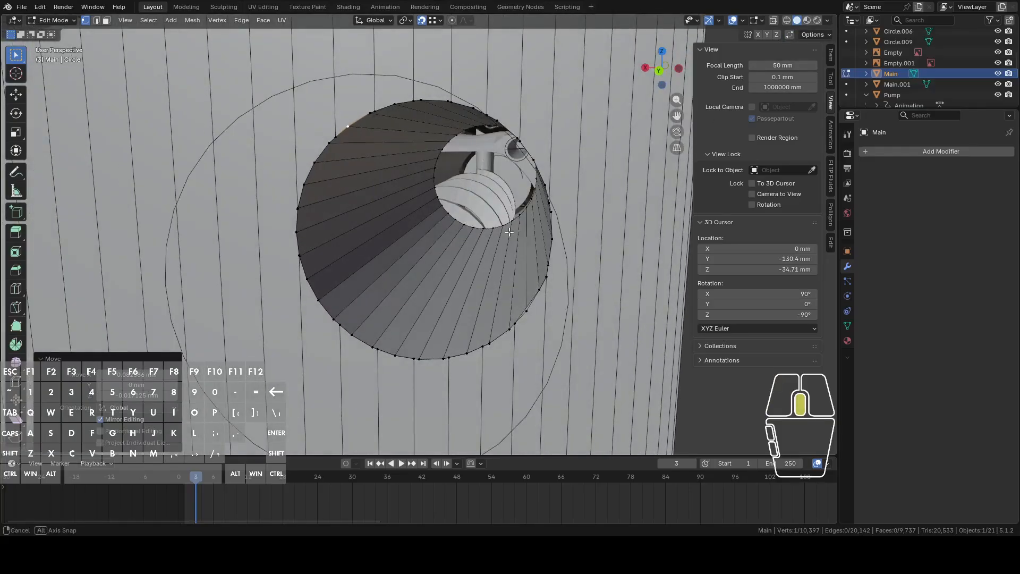
{"action": "left_click", "coordinate": [458, 356], "text": "alt"}
{"action": "middle_click_drag", "start_coordinate": [458, 355], "coordinate": [488, 341]}
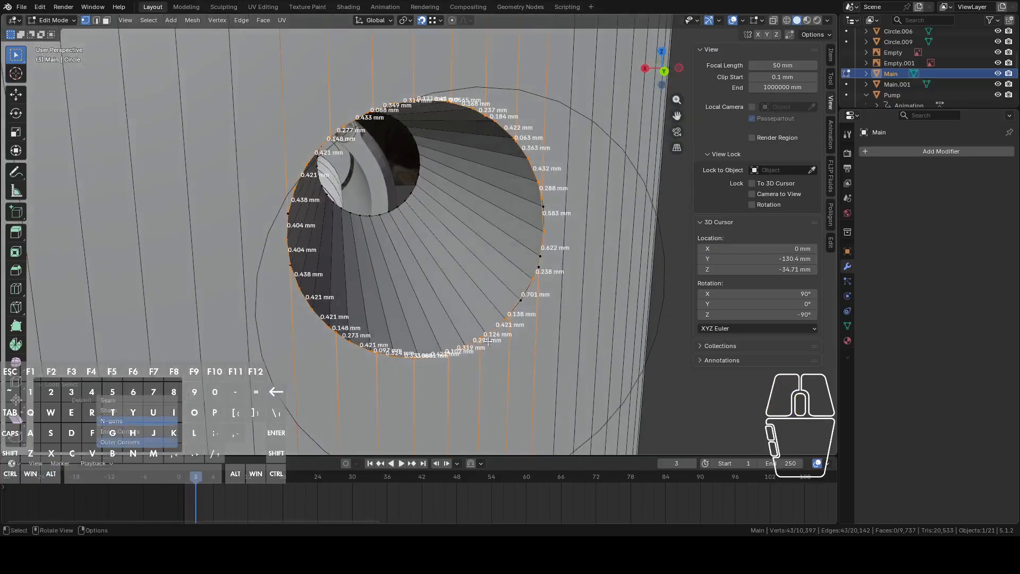
{"action": "left_click", "coordinate": [519, 307], "text": "alt"}
{"action": "middle_click_drag", "start_coordinate": [532, 298], "coordinate": [491, 394]}
{"action": "right_click", "coordinate": [490, 393]}
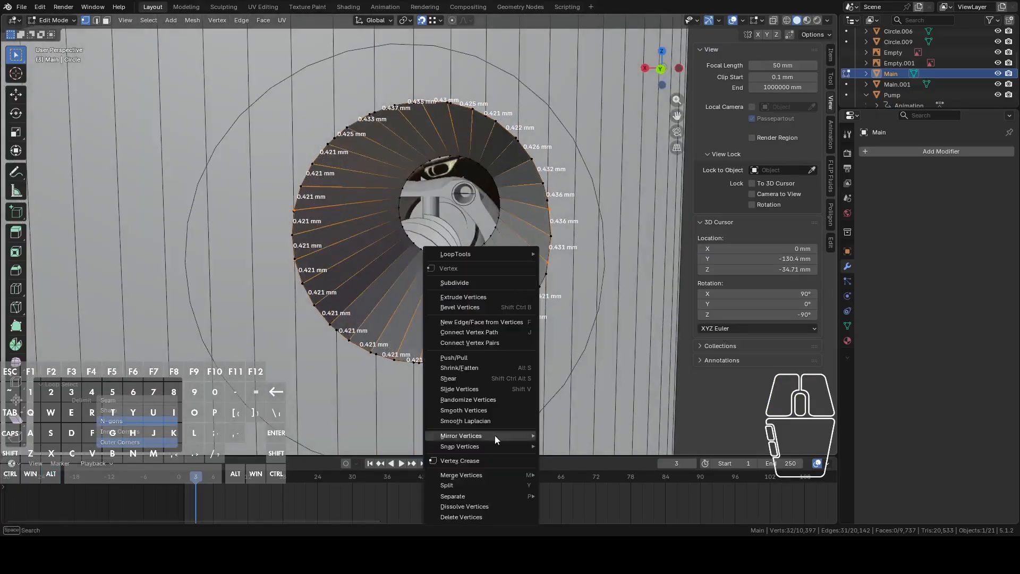
{"action": "left_click", "coordinate": [480, 518]}
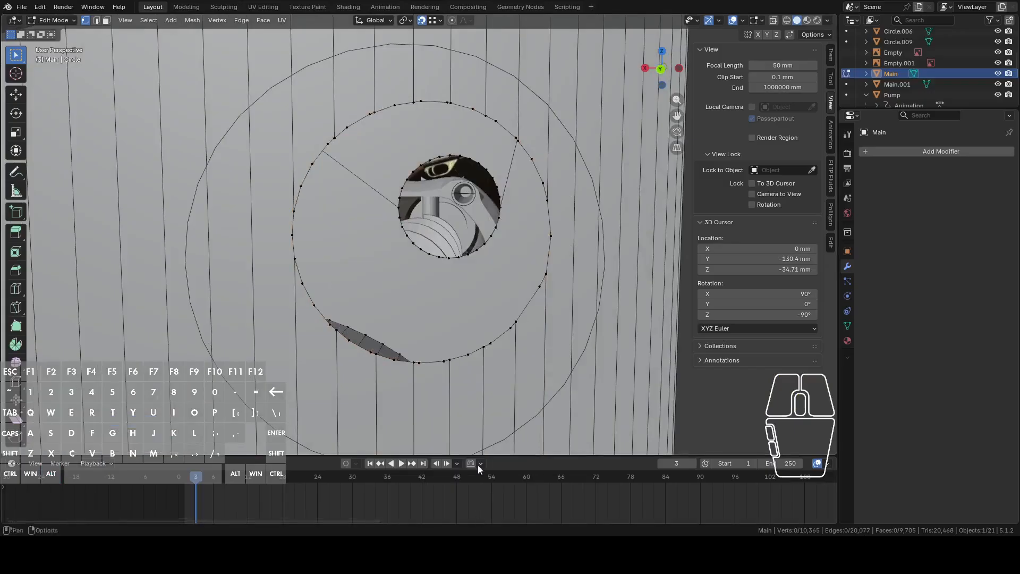
Check the loose vertex beside the rod hole's outer rim and delete it.
{"action": "left_click", "coordinate": [440, 262], "text": "alt"}
{"action": "left_click", "coordinate": [360, 124], "text": "alt+shift"}
{"action": "middle_click_drag", "start_coordinate": [360, 124], "coordinate": [486, 277]}
{"action": "left_click", "coordinate": [540, 280]}
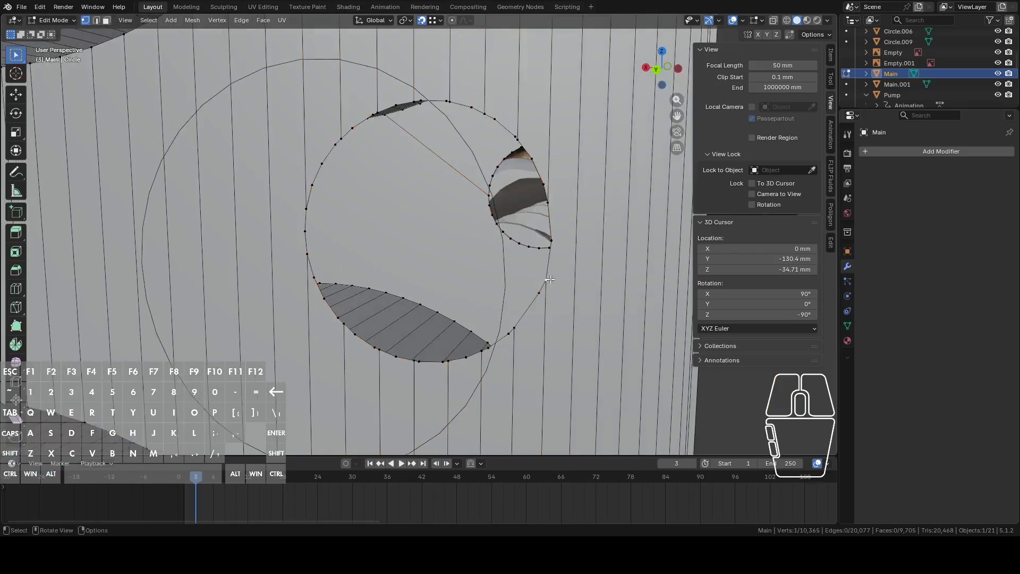
{"action": "key", "text": "g"}
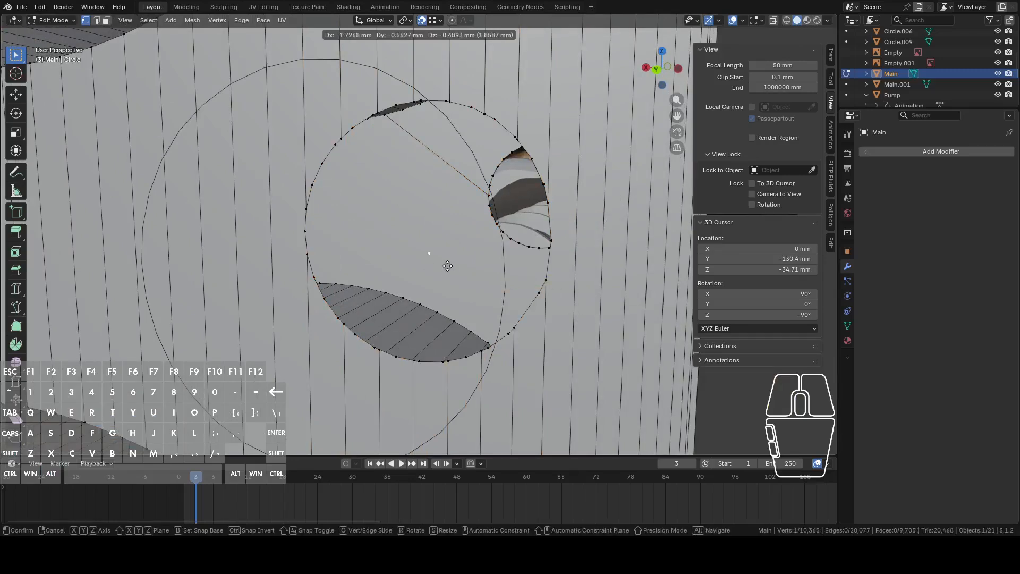
{"action": "right_click", "coordinate": [448, 266]}
{"action": "right_click", "coordinate": [448, 266]}
{"action": "left_click", "coordinate": [431, 265]}
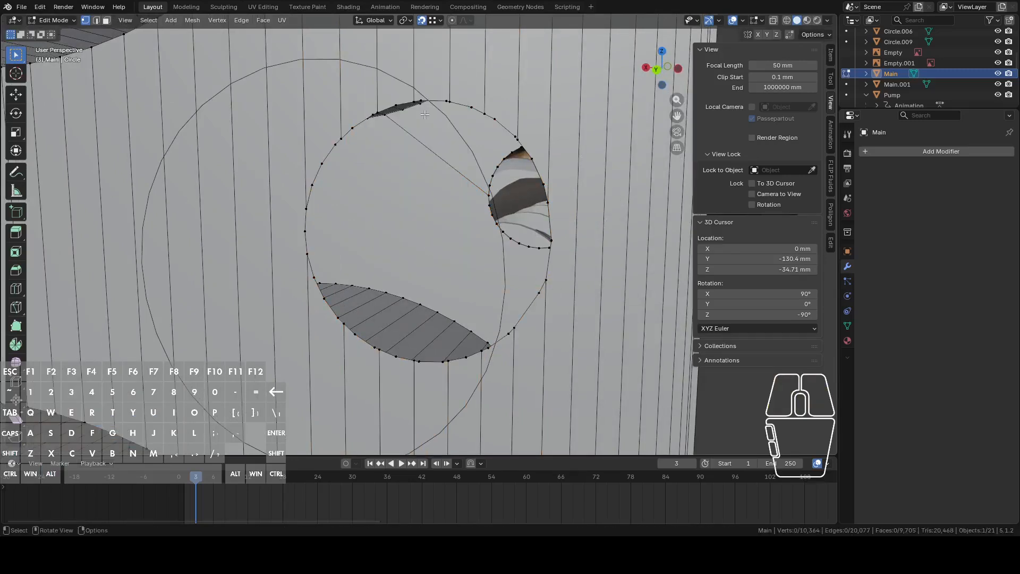
Select the rod hole's front and rear rim loops and bridge them with a new tunnel wall.
{"action": "left_click", "coordinate": [454, 100], "text": "alt"}
{"action": "middle_click_drag", "start_coordinate": [454, 100], "coordinate": [503, 215]}
{"action": "left_click", "coordinate": [490, 253], "text": "alt+shift"}
{"action": "middle_click_drag", "start_coordinate": [490, 254], "coordinate": [564, 321]}
{"action": "key", "text": "2"}
{"action": "right_click", "coordinate": [563, 265]}
{"action": "left_click", "coordinate": [537, 248]}
Check the rebuilt hole in Object Mode and reveal all hidden geometry of the Main receiver.
{"action": "key", "text": "Tab"}
{"action": "key", "text": "Tab"}
{"action": "key", "text": "Tab"}
{"action": "key", "text": "Tab"}
{"action": "key", "text": "ctrl+l"}
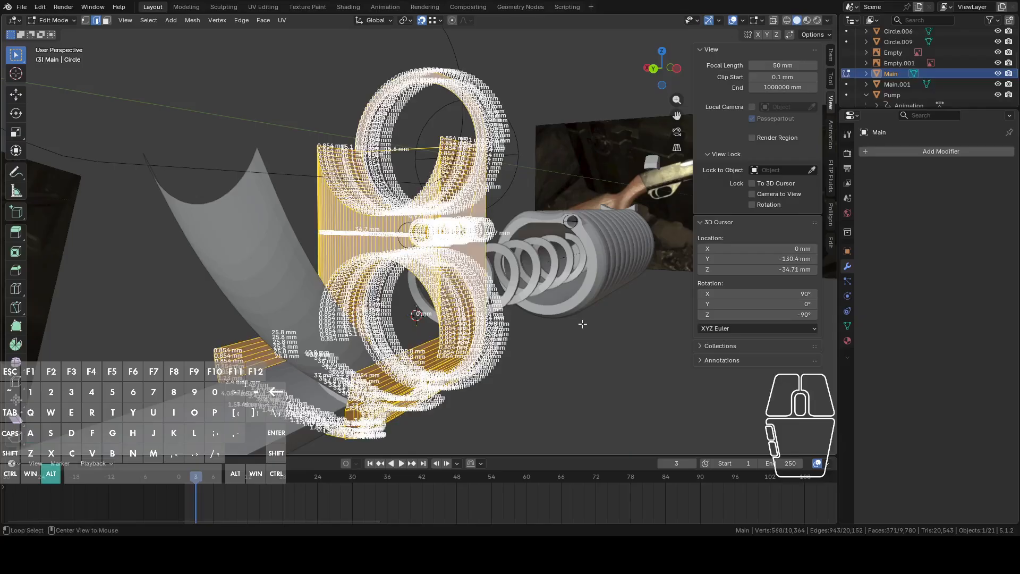
{"action": "key", "text": "alt+h"}
{"action": "middle_click_drag", "start_coordinate": [582, 324], "coordinate": [436, 323]}
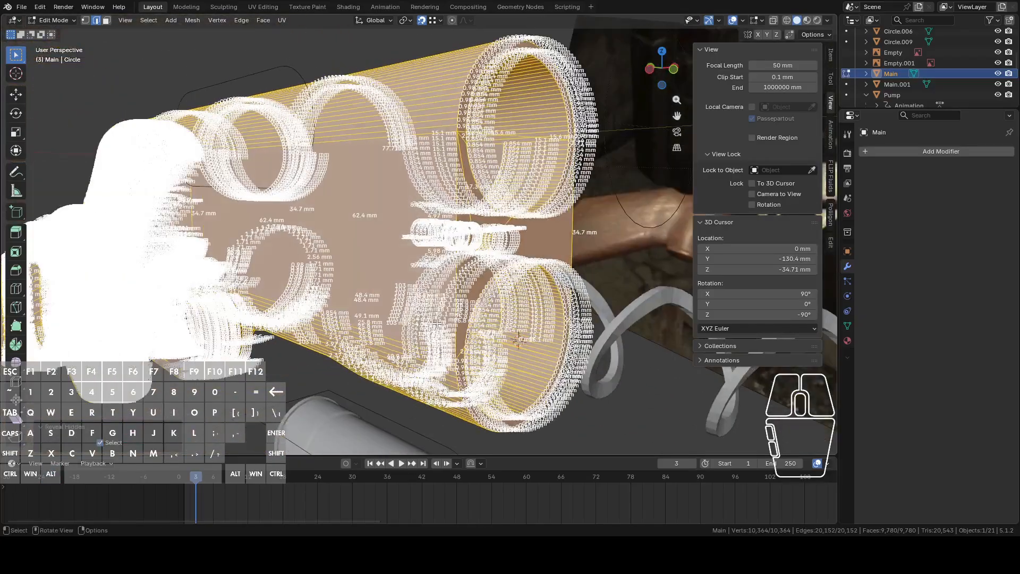
{"action": "left_click", "coordinate": [498, 305]}
Examine how the BreachLoadRamp sits inside the receiver from the front and rear openings.
{"action": "middle_click_drag", "start_coordinate": [533, 302], "coordinate": [495, 299]}
{"action": "scroll", "coordinate": [507, 313], "scroll_direction": "up", "scroll_amount": 2}
{"action": "scroll", "coordinate": [483, 257], "scroll_direction": "up", "scroll_amount": 2}
{"action": "scroll", "coordinate": [495, 283], "scroll_direction": "up", "scroll_amount": 3}
{"action": "scroll", "coordinate": [496, 284], "scroll_direction": "down", "scroll_amount": 2}
{"action": "key", "text": "Tab"}
{"action": "left_click", "coordinate": [477, 333]}
{"action": "scroll", "coordinate": [474, 333], "scroll_direction": "down", "scroll_amount": 6}
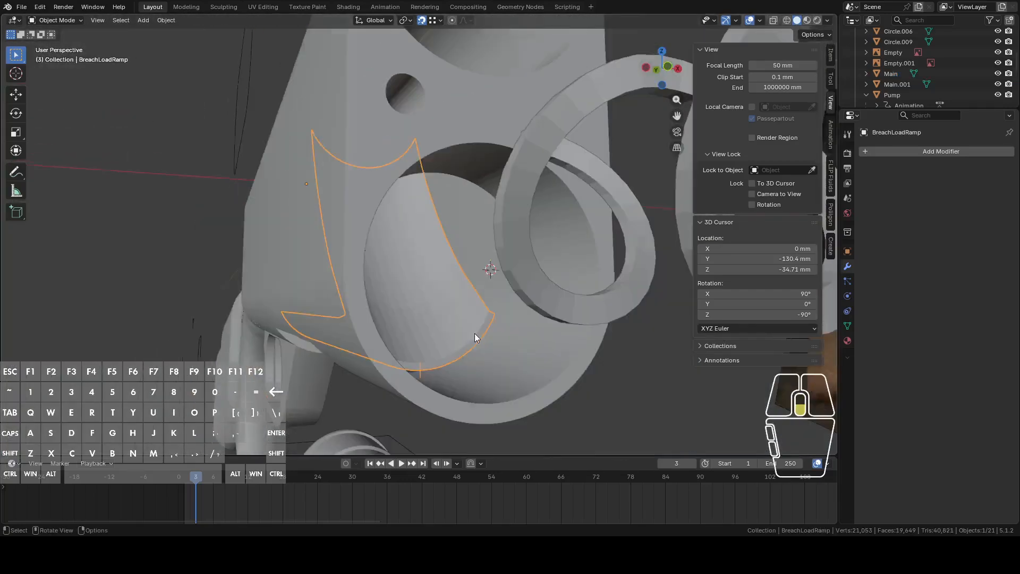
{"action": "middle_click_drag", "start_coordinate": [433, 253], "coordinate": [323, 266]}
{"action": "scroll", "coordinate": [365, 314], "scroll_direction": "up", "scroll_amount": 4}
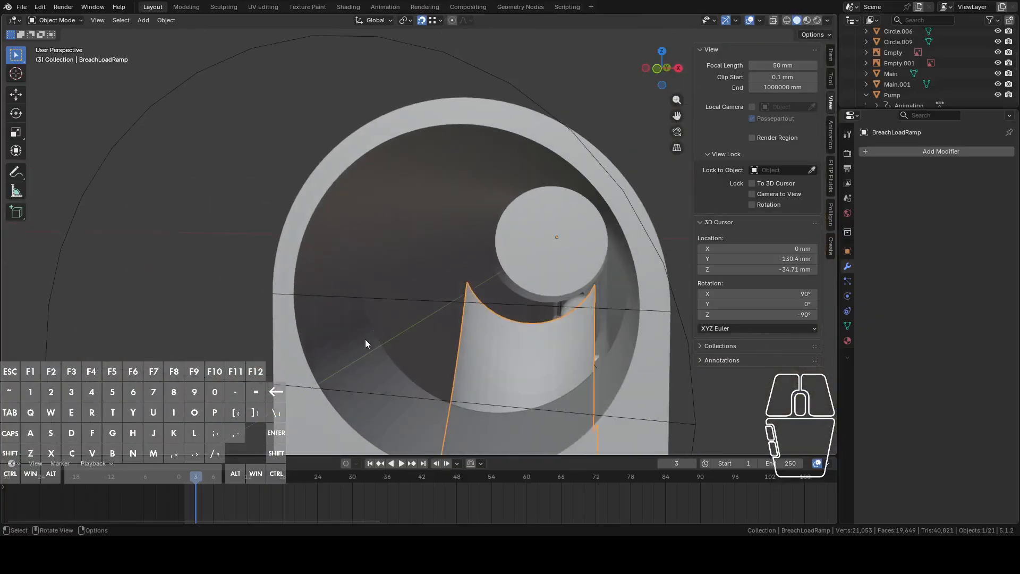
Return to editing the Main receiver and examine its inner bore and flat side wall with X-ray shading.
{"action": "left_click", "coordinate": [377, 364]}
{"action": "middle_click_drag", "start_coordinate": [462, 394], "coordinate": [446, 316], "text": "shift"}
{"action": "key", "text": "Tab"}
{"action": "middle_click_drag", "start_coordinate": [471, 335], "coordinate": [552, 266], "text": "shift"}
{"action": "middle_click_drag", "start_coordinate": [560, 212], "coordinate": [486, 245]}
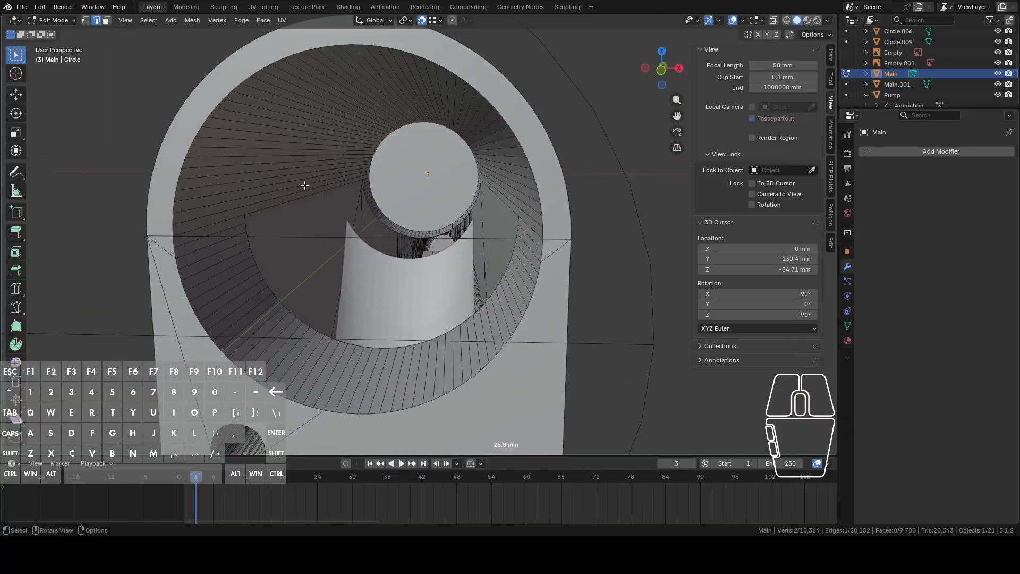
{"action": "middle_click_drag", "start_coordinate": [340, 297], "coordinate": [324, 149]}
{"action": "key", "text": "3"}
{"action": "left_click", "coordinate": [465, 278]}
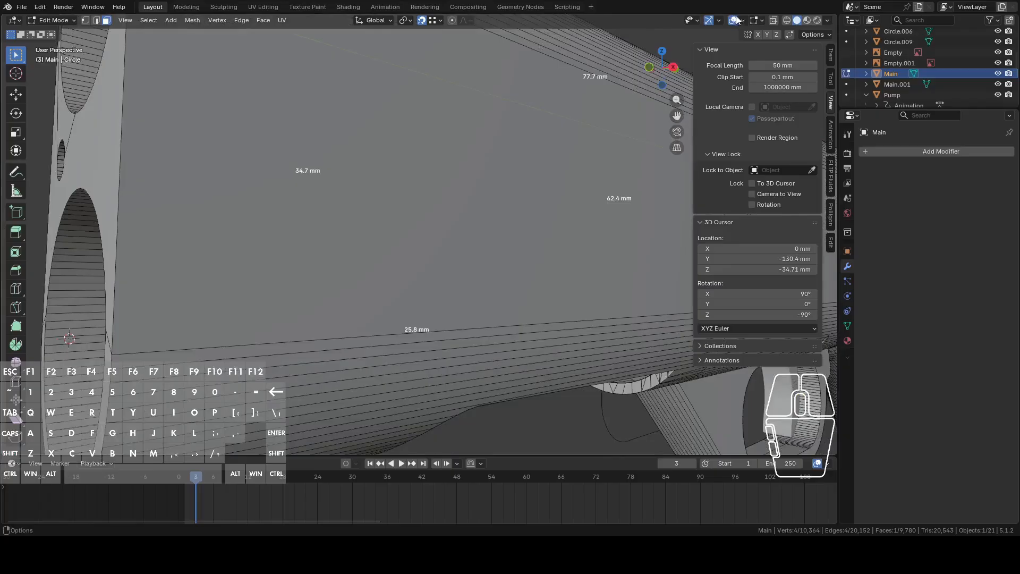
{"action": "left_click", "coordinate": [774, 20]}
{"action": "middle_click_drag", "start_coordinate": [611, 165], "coordinate": [580, 181]}
{"action": "left_click", "coordinate": [774, 23]}
{"action": "scroll", "coordinate": [590, 128], "scroll_direction": "down", "scroll_amount": 3}
{"action": "middle_click_drag", "start_coordinate": [584, 132], "coordinate": [467, 97]}
{"action": "key", "text": "3"}
{"action": "left_click", "coordinate": [458, 114], "text": "alt"}
{"action": "left_click", "coordinate": [337, 254], "text": "alt+shift"}
{"action": "middle_click_drag", "start_coordinate": [338, 251], "coordinate": [363, 223]}
{"action": "key", "text": "c"}
{"action": "left_click_drag", "start_coordinate": [365, 216], "coordinate": [365, 213]}
{"action": "key", "text": "Escape"}
Select the receiver's outer shell faces along the side, top and lower tube, and hide them.
{"action": "left_click", "coordinate": [375, 211]}
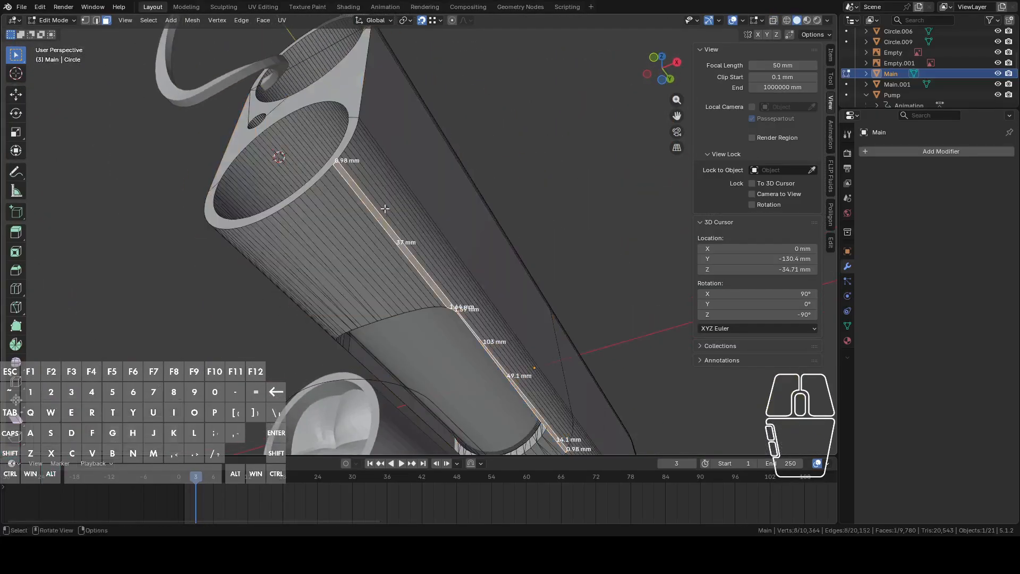
{"action": "left_click", "coordinate": [406, 189], "text": "alt"}
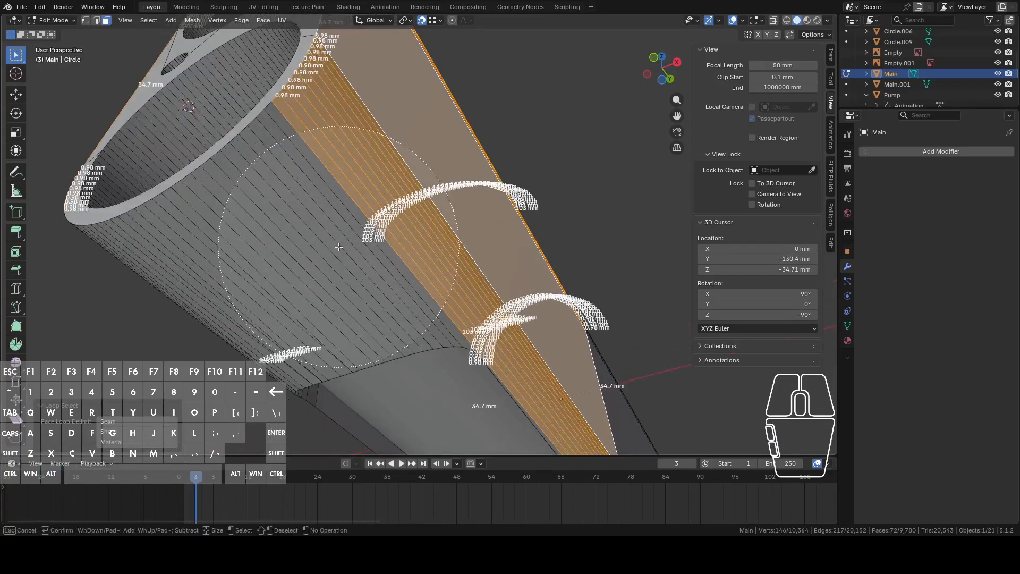
{"action": "middle_click_drag", "start_coordinate": [295, 265], "coordinate": [471, 222]}
{"action": "left_click", "coordinate": [471, 222]}
{"action": "middle_click_drag", "start_coordinate": [361, 147], "coordinate": [387, 178]}
{"action": "right_click", "coordinate": [448, 178]}
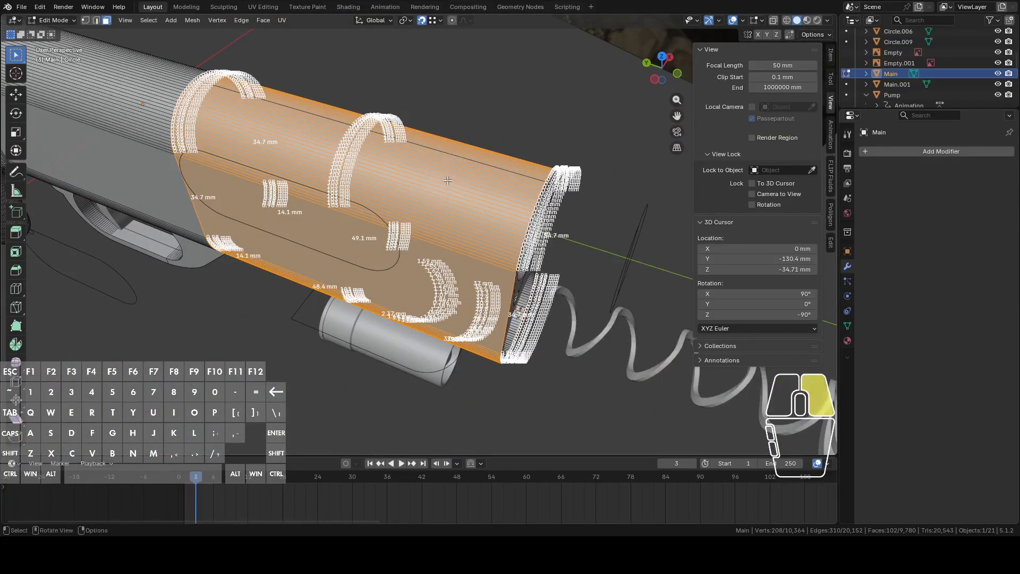
{"action": "key", "text": "h"}
Extrude the upper corner vertex of the lower tube's cut edge along Y toward the oval rim loop.
{"action": "middle_click_drag", "start_coordinate": [433, 246], "coordinate": [467, 249]}
{"action": "middle_click_drag", "start_coordinate": [468, 249], "coordinate": [339, 243]}
{"action": "left_click", "coordinate": [313, 246], "text": "alt"}
{"action": "middle_click_drag", "start_coordinate": [388, 272], "coordinate": [458, 266]}
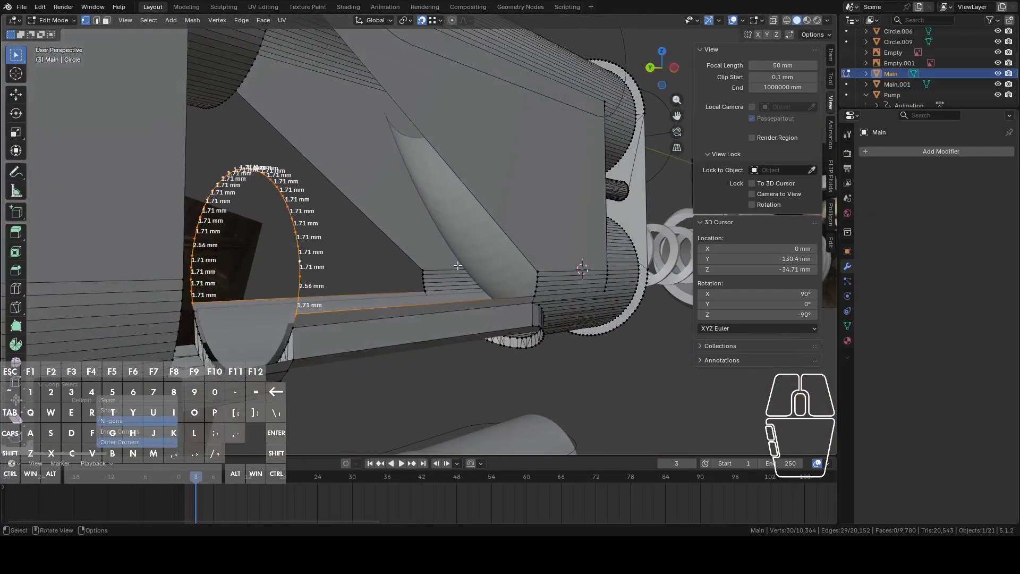
{"action": "left_click", "coordinate": [534, 268]}
{"action": "left_click", "coordinate": [541, 270]}
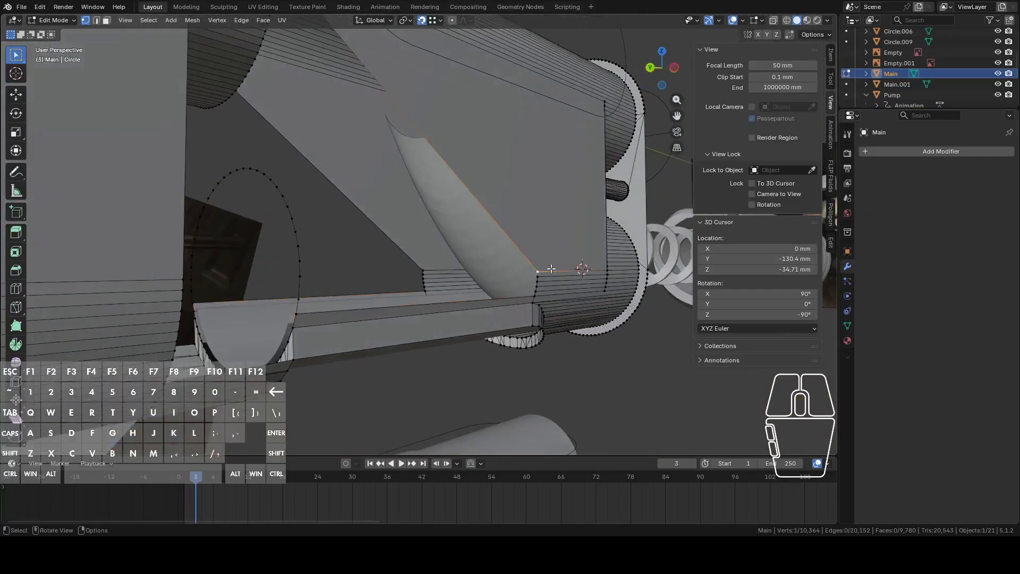
{"action": "middle_click_drag", "start_coordinate": [540, 268], "coordinate": [524, 269]}
{"action": "key", "text": "e"}
{"action": "right_click", "coordinate": [373, 270]}
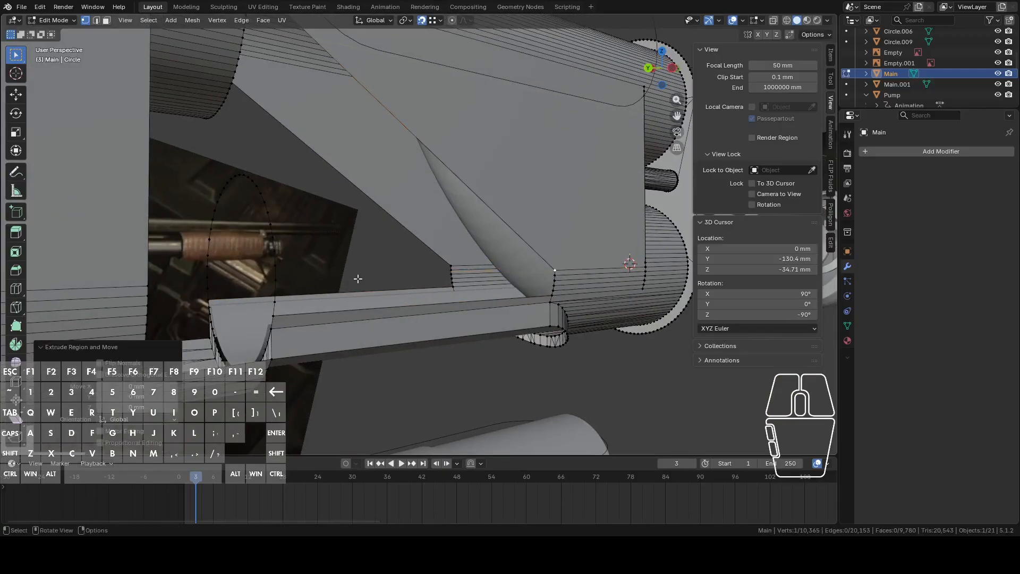
{"action": "key", "text": "g"}
{"action": "key", "text": "y"}
{"action": "left_click", "coordinate": [284, 283]}
Move the extruded vertex further along Y and snap it onto the oval rim's nearest vertex.
{"action": "middle_click_drag", "start_coordinate": [284, 283], "coordinate": [321, 280]}
{"action": "key", "text": "g"}
{"action": "key", "text": "y"}
{"action": "left_click", "coordinate": [299, 284]}
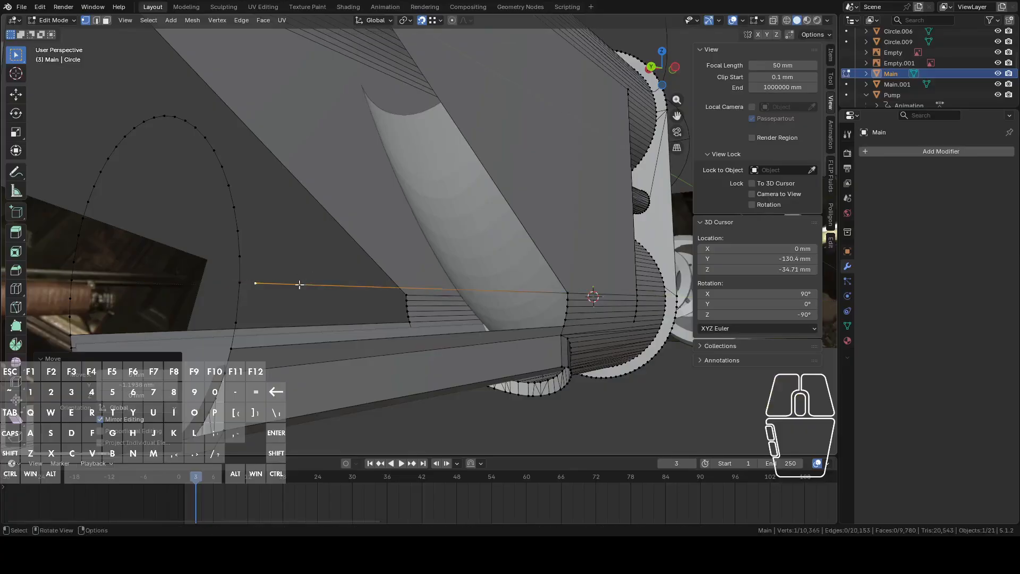
{"action": "left_click", "coordinate": [242, 285]}
{"action": "left_click", "coordinate": [257, 283]}
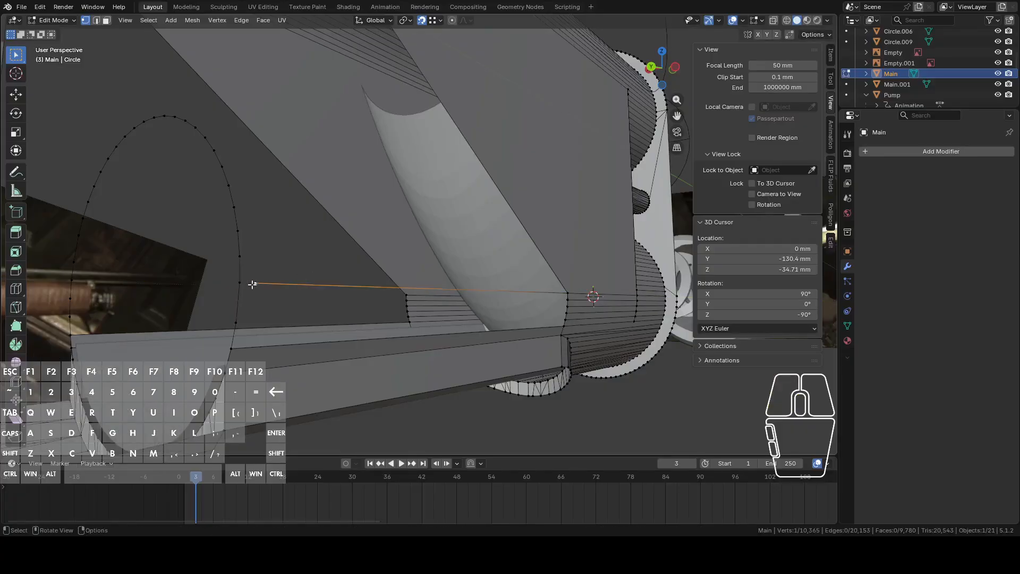
{"action": "key", "text": "g"}
{"action": "left_click", "coordinate": [246, 289]}
Extrude the matching vertex on the opposite side of the lower tube along Y to meet the oval rim.
{"action": "left_click", "coordinate": [394, 297]}
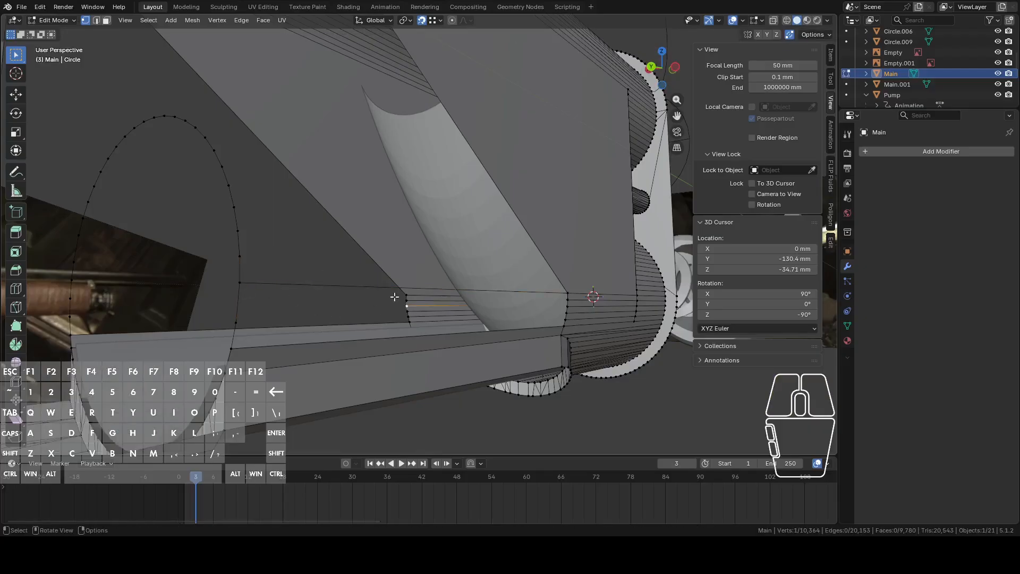
{"action": "middle_click_drag", "start_coordinate": [407, 292], "coordinate": [342, 288]}
{"action": "key", "text": "g"}
{"action": "key", "text": "y"}
{"action": "right_click", "coordinate": [208, 287]}
{"action": "key", "text": "e"}
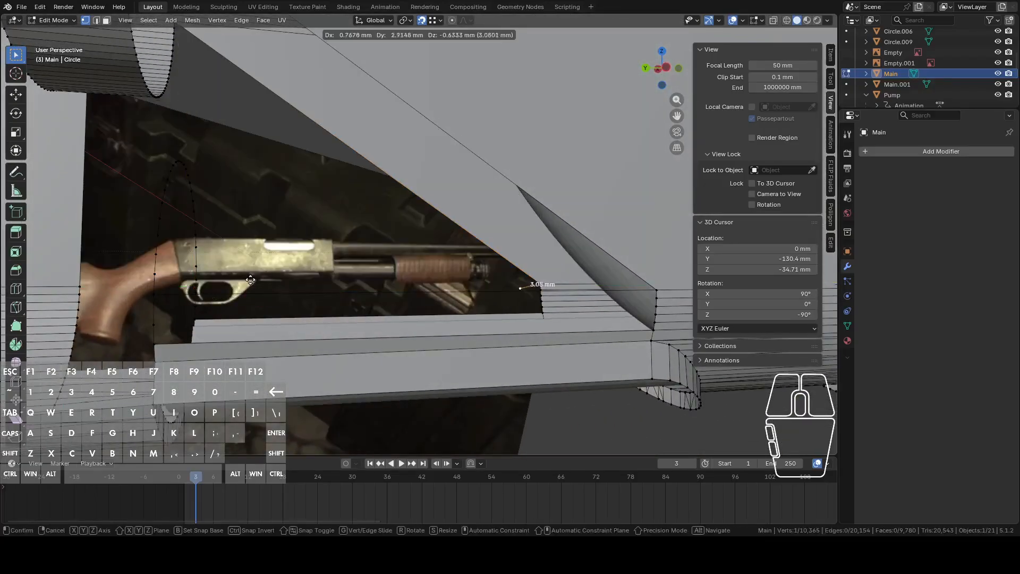
{"action": "right_click", "coordinate": [242, 283]}
{"action": "key", "text": "g"}
{"action": "key", "text": "y"}
{"action": "left_click", "coordinate": [199, 289]}
{"action": "middle_click_drag", "start_coordinate": [246, 284], "coordinate": [354, 262]}
Try subdividing the oval rim's longer edge to match the short edge segments of the lower tube.
{"action": "key", "text": "2"}
{"action": "left_click", "coordinate": [275, 240]}
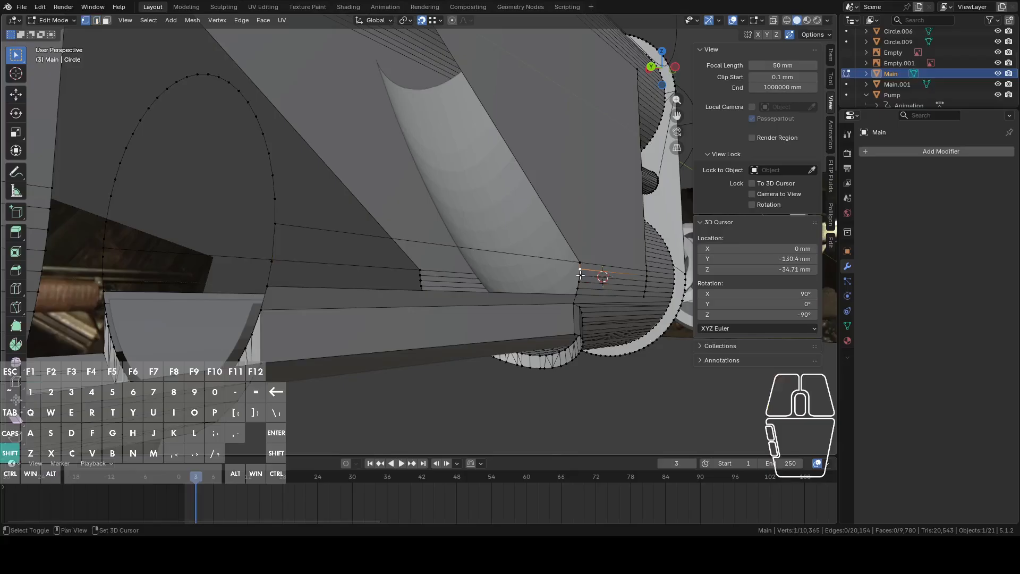
{"action": "left_click", "coordinate": [567, 296], "text": "shift"}
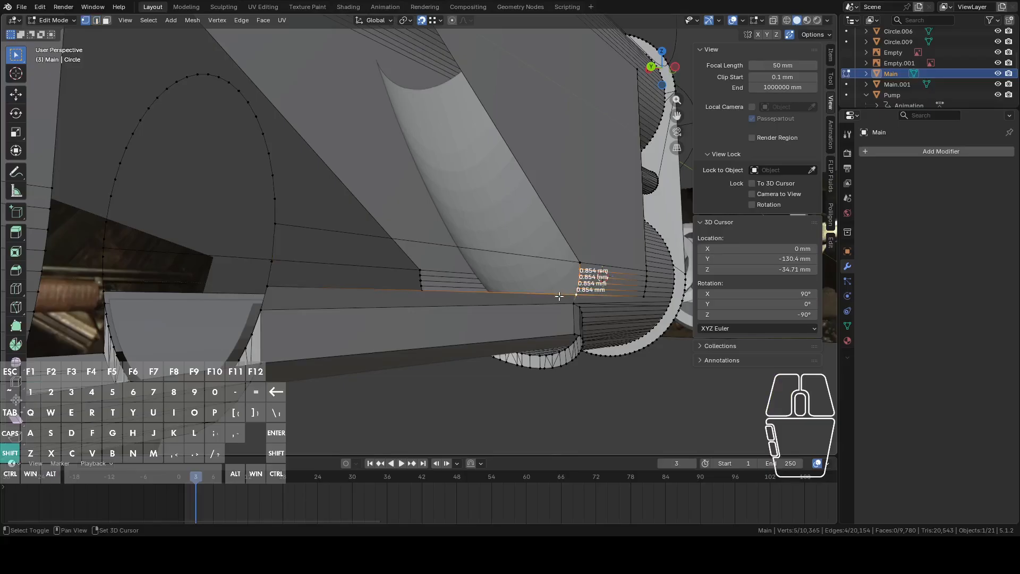
{"action": "middle_click_drag", "start_coordinate": [277, 245], "coordinate": [287, 246]}
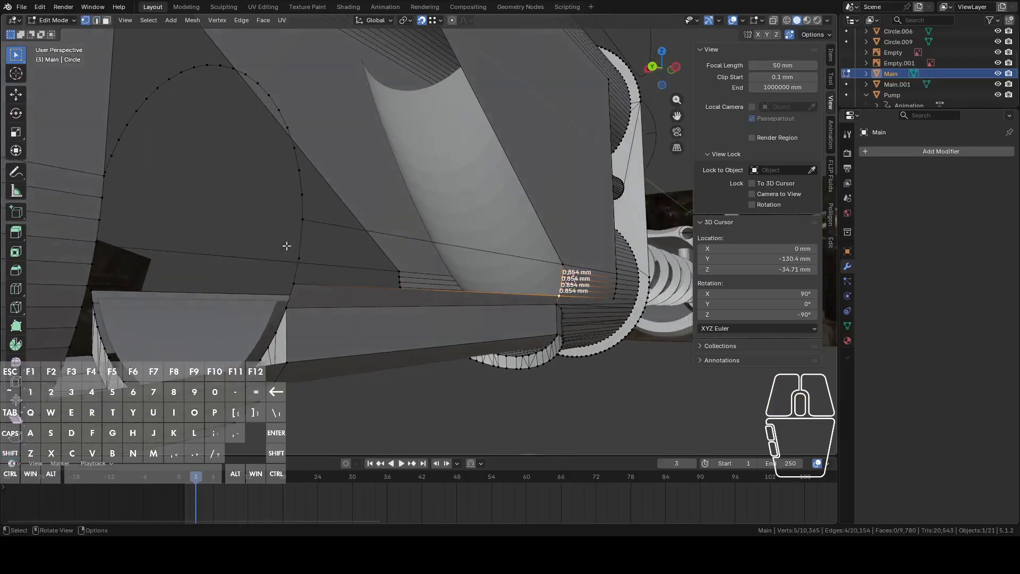
{"action": "key", "text": "2"}
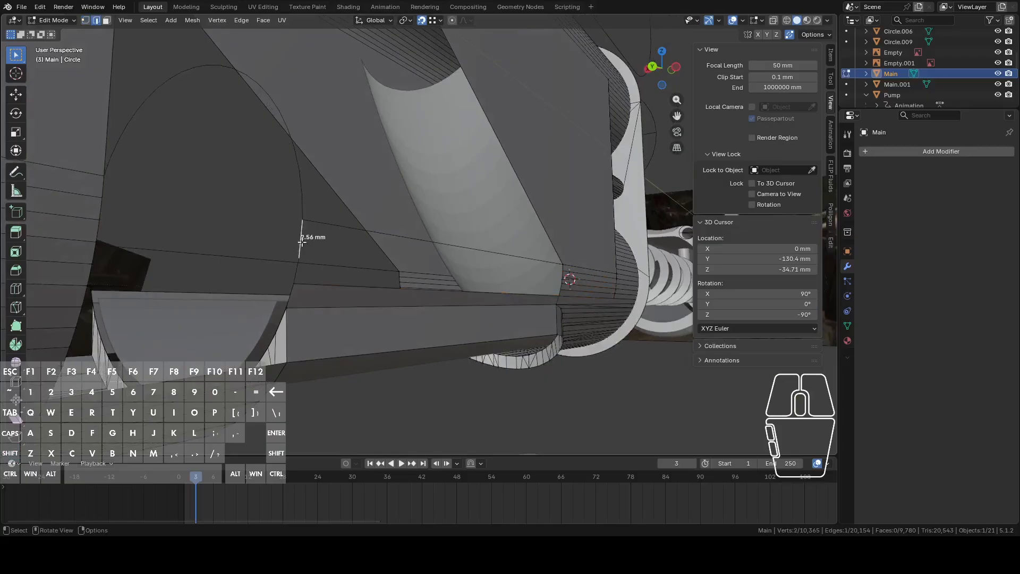
{"action": "right_click", "coordinate": [308, 241]}
{"action": "left_click", "coordinate": [287, 232]}
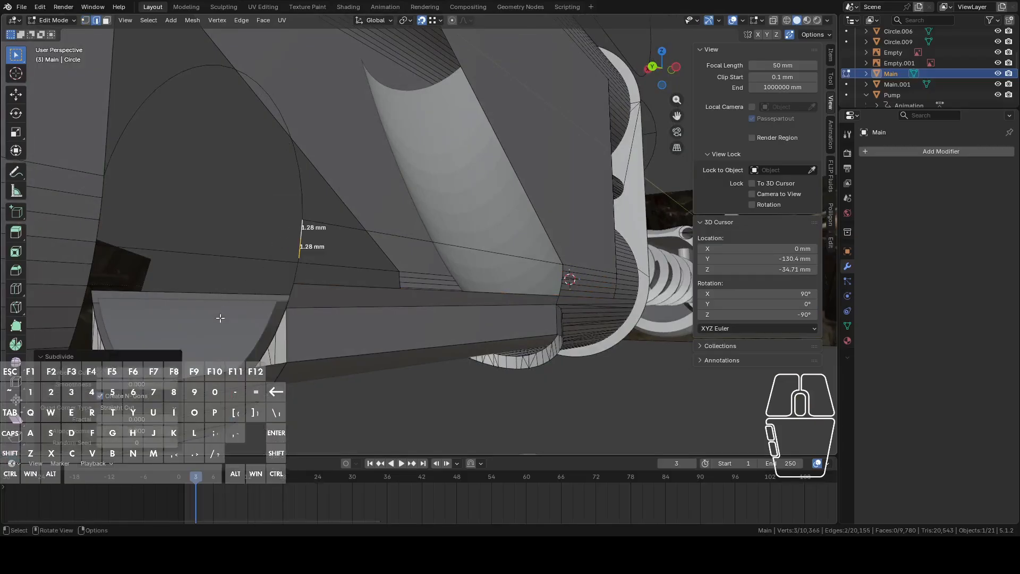
{"action": "left_click", "coordinate": [177, 375]}
{"action": "key", "text": "ctrl+z"}
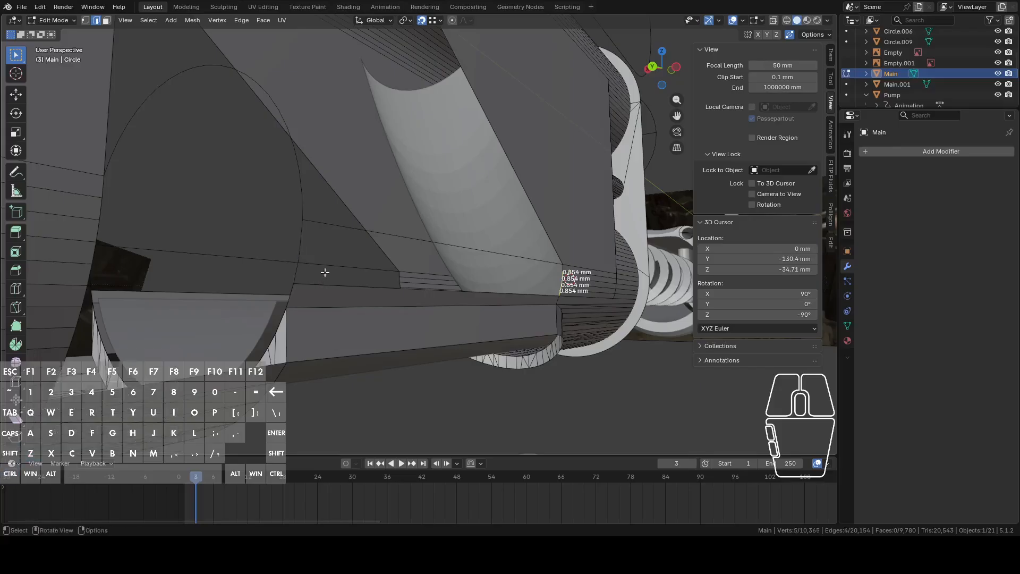
Delete the oval rim's vertex just below the first connecting edge to open a gap in the rim.
{"action": "left_click", "coordinate": [307, 248]}
{"action": "key", "text": "x"}
{"action": "left_click", "coordinate": [322, 267]}
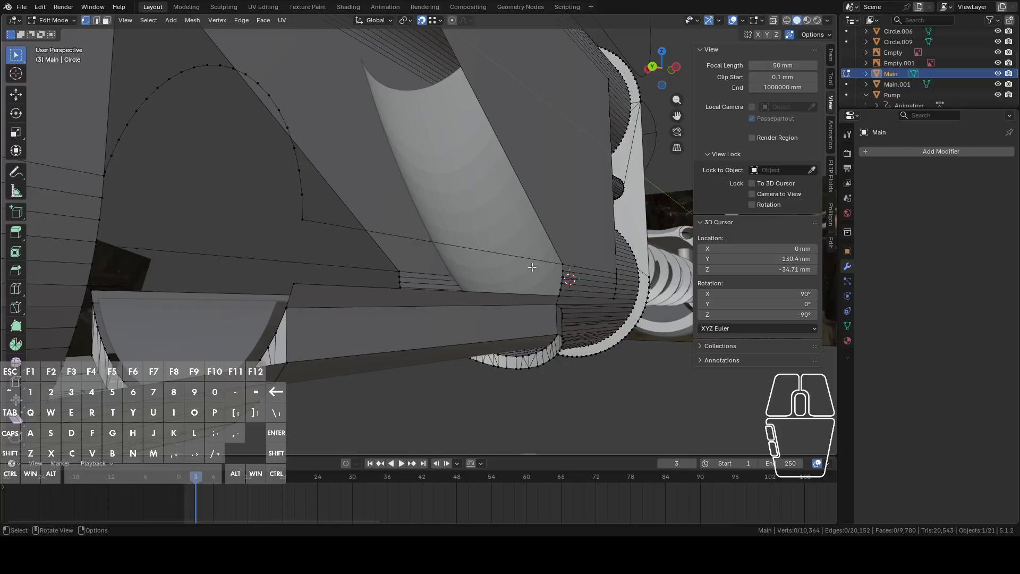
Extrude the short edges on the lower tube's cut end along Y to the gap in the oval rim.
{"action": "middle_click_drag", "start_coordinate": [532, 268], "coordinate": [536, 270]}
{"action": "left_click", "coordinate": [589, 278]}
{"action": "key", "text": "c"}
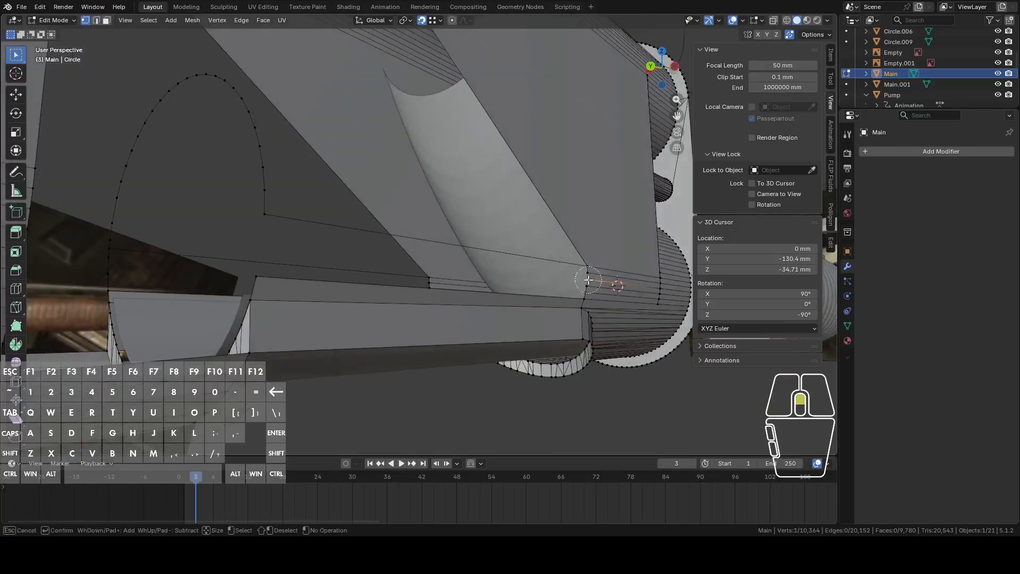
{"action": "left_click", "coordinate": [589, 279]}
{"action": "key", "text": "e"}
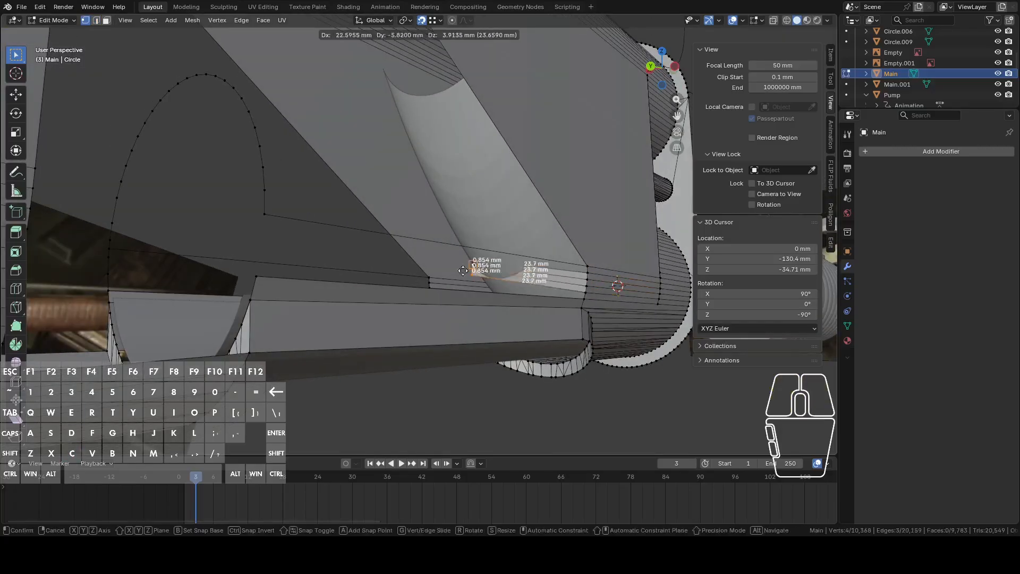
{"action": "right_click", "coordinate": [357, 270]}
{"action": "key", "text": "g"}
{"action": "key", "text": "y"}
{"action": "left_click", "coordinate": [270, 224]}
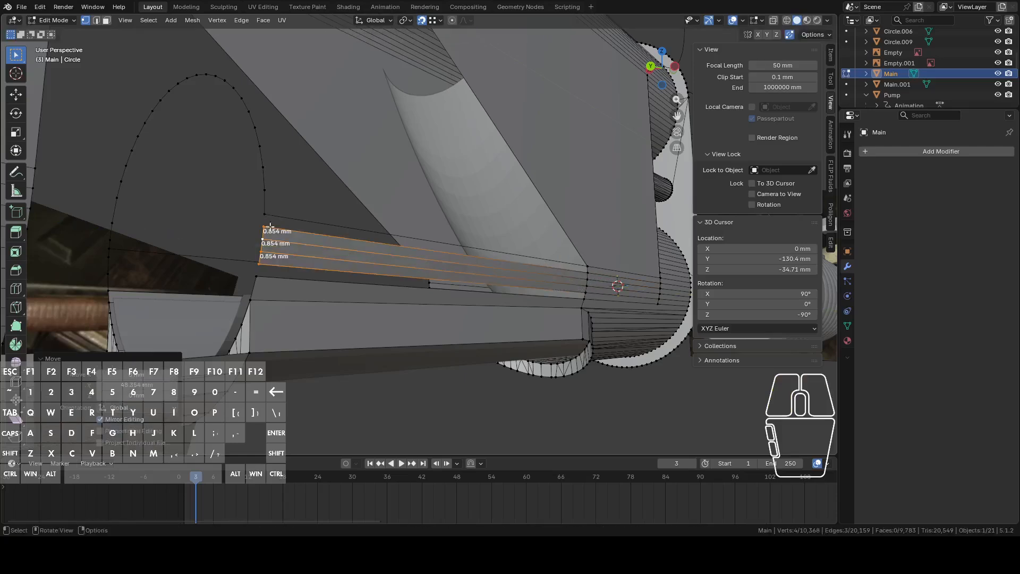
Try filling the narrow gap below the extruded strip in the lower tube's wall, and try deleting its long border edge.
{"action": "key", "text": "2"}
{"action": "left_click", "coordinate": [283, 276]}
{"action": "left_click", "coordinate": [285, 269], "text": "shift"}
{"action": "key", "text": "f"}
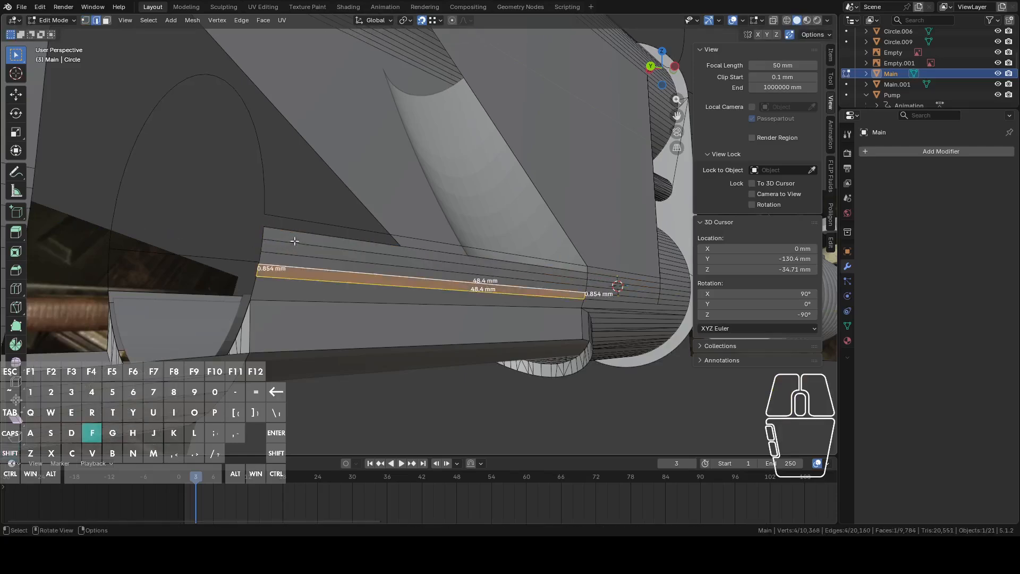
{"action": "key", "text": "ctrl+z"}
{"action": "key", "text": "ctrl+shift+z"}
{"action": "key", "text": "ctrl+z"}
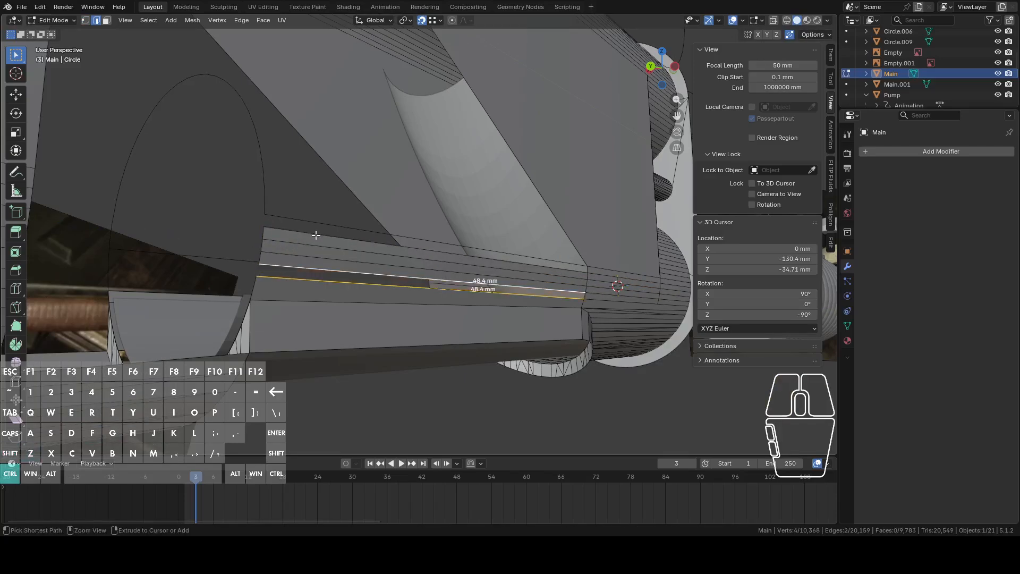
{"action": "key", "text": "ctrl+z"}
{"action": "key", "text": "ctrl+z"}
{"action": "key", "text": "ctrl+z"}
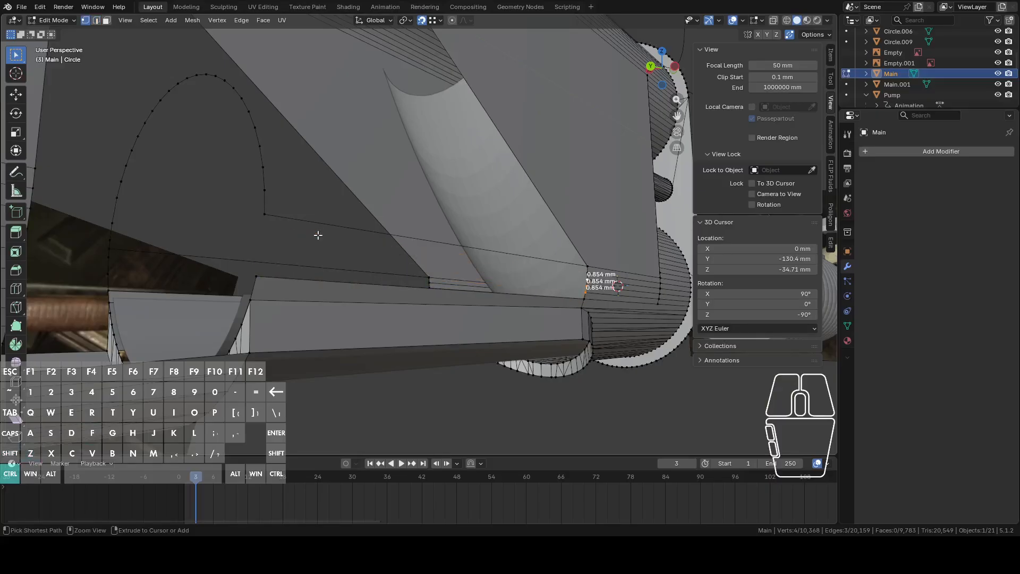
{"action": "key", "text": "ctrl+z"}
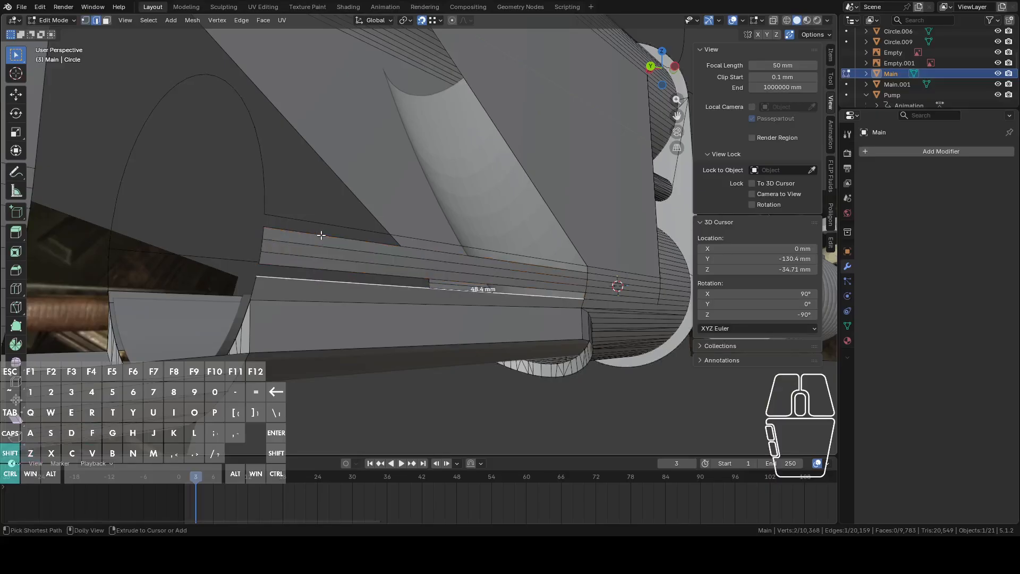
{"action": "mouse_move", "coordinate": [395, 294]}
{"action": "middle_mouse_down"}
{"action": "mouse_move", "coordinate": [371, 305]}
{"action": "mouse_move", "coordinate": [345, 299]}
{"action": "mouse_move", "coordinate": [396, 294]}
{"action": "middle_mouse_up"}
{"action": "key", "text": "x"}
{"action": "left_click", "coordinate": [369, 291]}
{"action": "key", "text": "ctrl+z"}
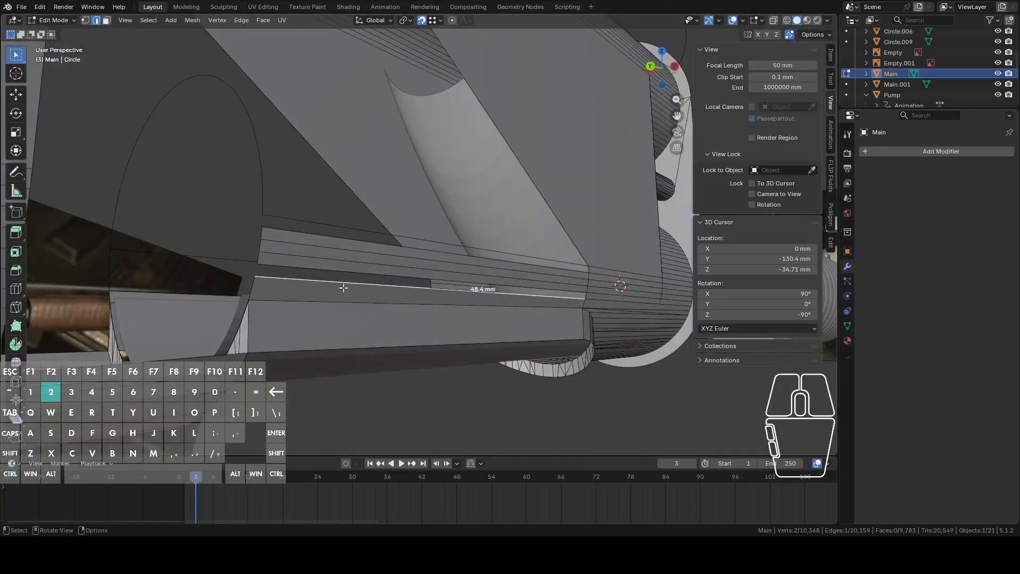
Fill the narrow gaps below and above the extruded strip with faces so it joins the lower tube's wall.
{"action": "key", "text": "f"}
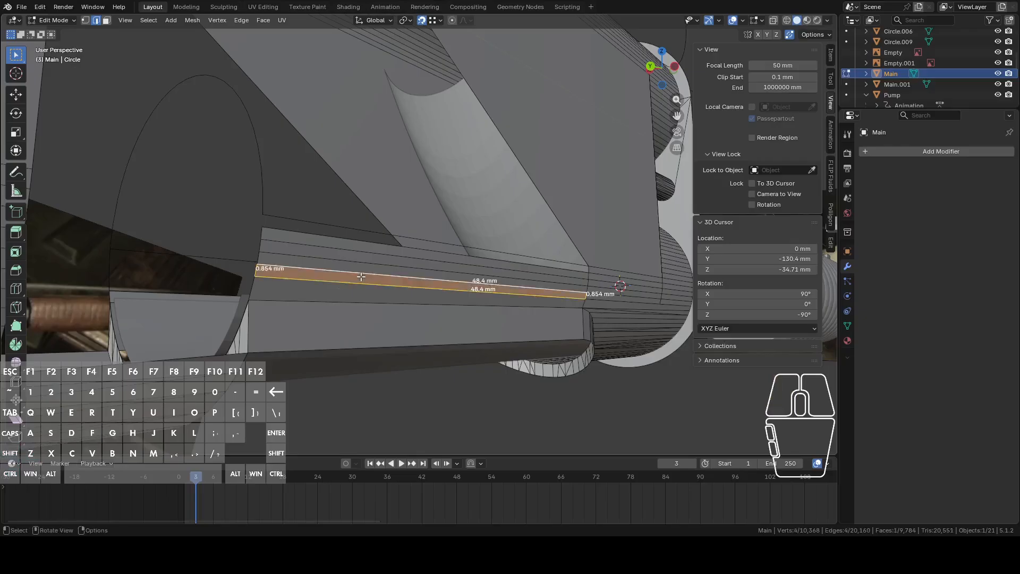
{"action": "middle_click_drag", "start_coordinate": [361, 256], "coordinate": [392, 195], "text": "shift"}
{"action": "left_click", "coordinate": [349, 258]}
{"action": "left_click", "coordinate": [348, 250], "text": "shift"}
{"action": "key", "text": "f"}
{"action": "key", "text": "2"}
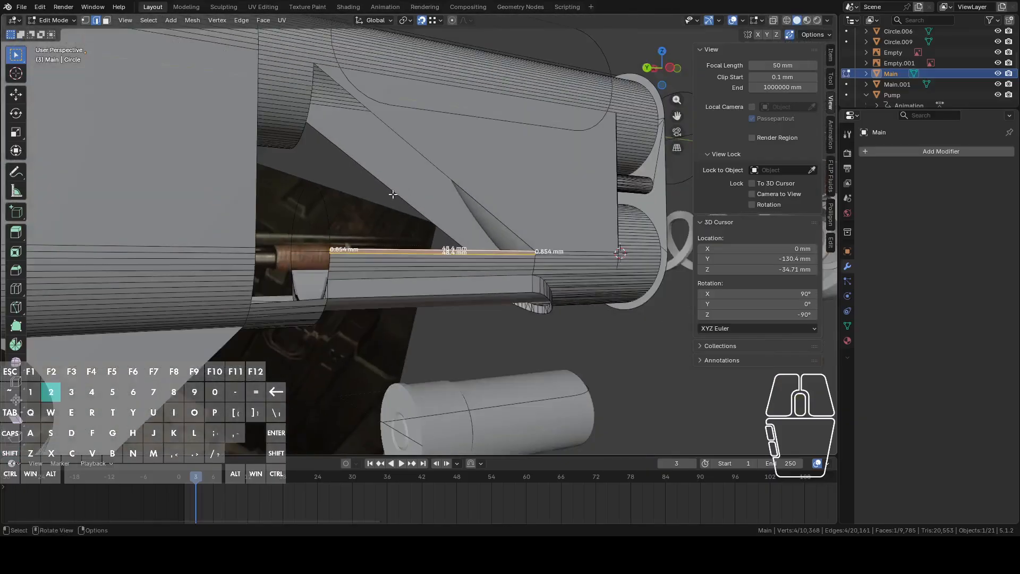
Fill the large triangular opening above the extruded strip on the receiver's side with a face.
{"action": "left_click", "coordinate": [408, 127]}
{"action": "left_click", "coordinate": [369, 249], "text": "shift"}
{"action": "middle_click_drag", "start_coordinate": [376, 245], "coordinate": [467, 295]}
{"action": "key", "text": "f"}
{"action": "middle_click_drag", "start_coordinate": [566, 270], "coordinate": [599, 286]}
{"action": "scroll", "coordinate": [405, 286], "scroll_direction": "up", "scroll_amount": 2}
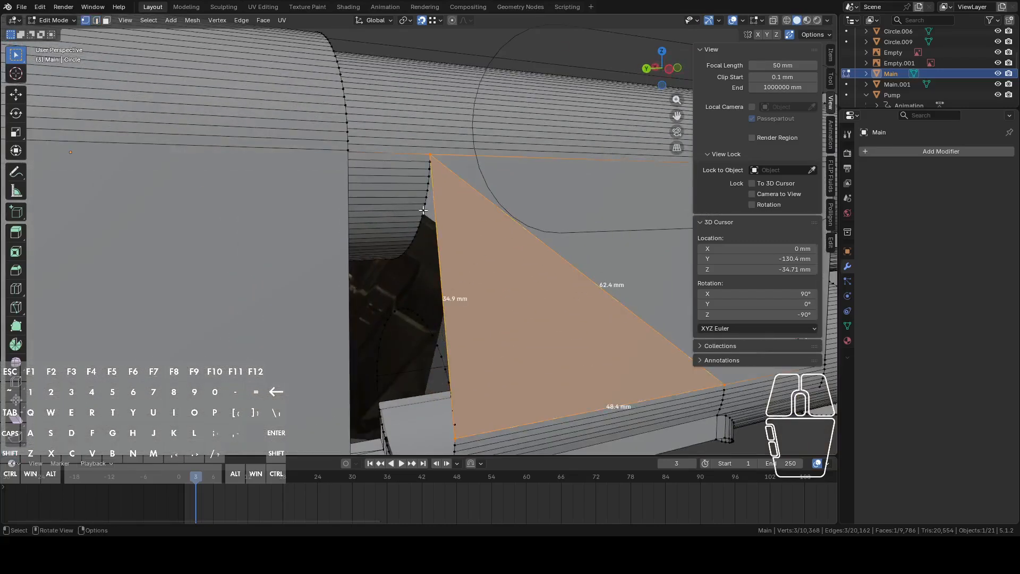
Delete the oval rim's low side vertices on the opposite side of the receiver to open a matching gap.
{"action": "middle_click_drag", "start_coordinate": [458, 274], "coordinate": [433, 327], "text": "shift"}
{"action": "scroll", "coordinate": [434, 326], "scroll_direction": "up", "scroll_amount": 1}
{"action": "scroll", "coordinate": [478, 319], "scroll_direction": "down", "scroll_amount": 3}
{"action": "middle_click_drag", "start_coordinate": [535, 309], "coordinate": [675, 244], "text": "shift"}
{"action": "middle_click_drag", "start_coordinate": [568, 291], "coordinate": [464, 276], "text": "shift"}
{"action": "scroll", "coordinate": [524, 256], "scroll_direction": "up", "scroll_amount": 3}
{"action": "left_click", "coordinate": [434, 316]}
{"action": "middle_click_drag", "start_coordinate": [436, 307], "coordinate": [439, 284]}
{"action": "right_click", "coordinate": [397, 341]}
{"action": "left_click", "coordinate": [393, 524]}
{"action": "left_click_drag", "start_coordinate": [448, 272], "coordinate": [448, 271]}
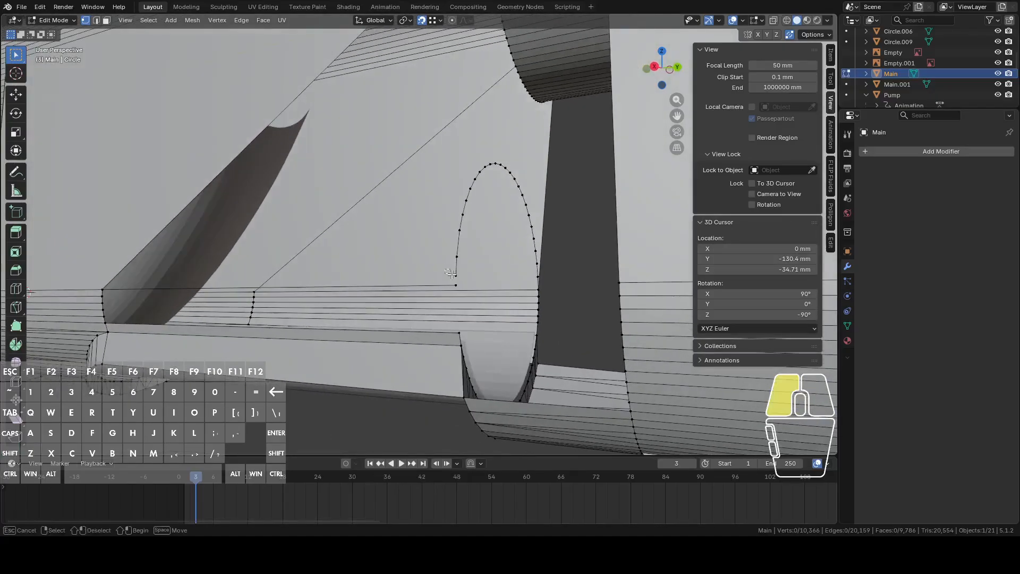
Extrude the short edges on the opposite side of the lower tube's cut end about 48.4 mm along Y to the oval rim.
{"action": "middle_click_drag", "start_coordinate": [518, 294], "coordinate": [362, 306]}
{"action": "key", "text": "1"}
{"action": "left_click", "coordinate": [423, 290]}
{"action": "scroll", "coordinate": [425, 307], "scroll_direction": "up", "scroll_amount": 3}
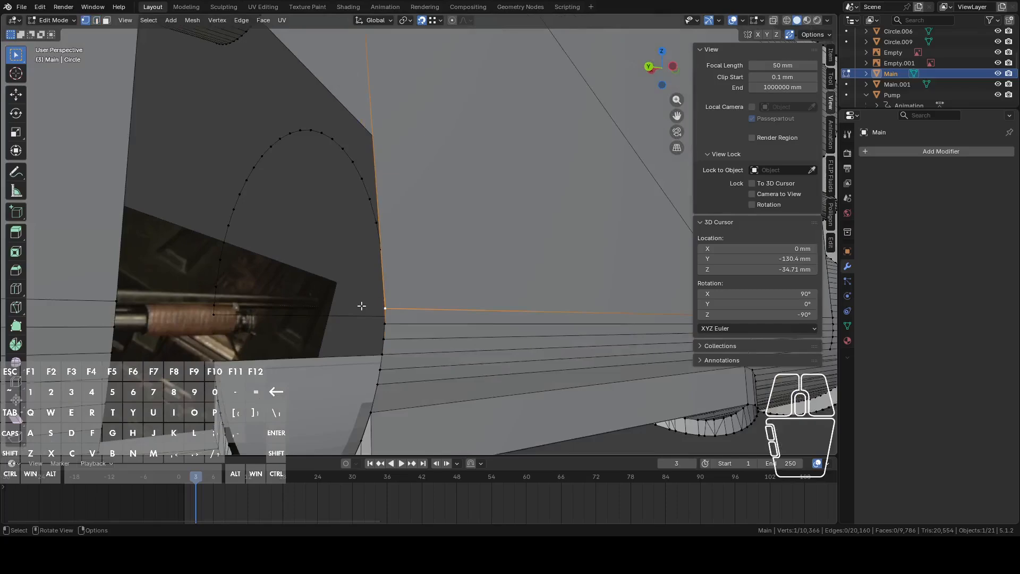
{"action": "left_click", "coordinate": [220, 332]}
{"action": "middle_click_drag", "start_coordinate": [219, 331], "coordinate": [430, 341]}
{"action": "middle_click_drag", "start_coordinate": [185, 311], "coordinate": [169, 308]}
{"action": "left_click", "coordinate": [110, 288]}
{"action": "right_click", "coordinate": [113, 287]}
{"action": "key", "text": "e"}
{"action": "right_click", "coordinate": [303, 287]}
{"action": "key", "text": "g"}
{"action": "key", "text": "y"}
{"action": "right_click", "coordinate": [509, 280]}
{"action": "key", "text": "c"}
{"action": "right_click", "coordinate": [539, 271]}
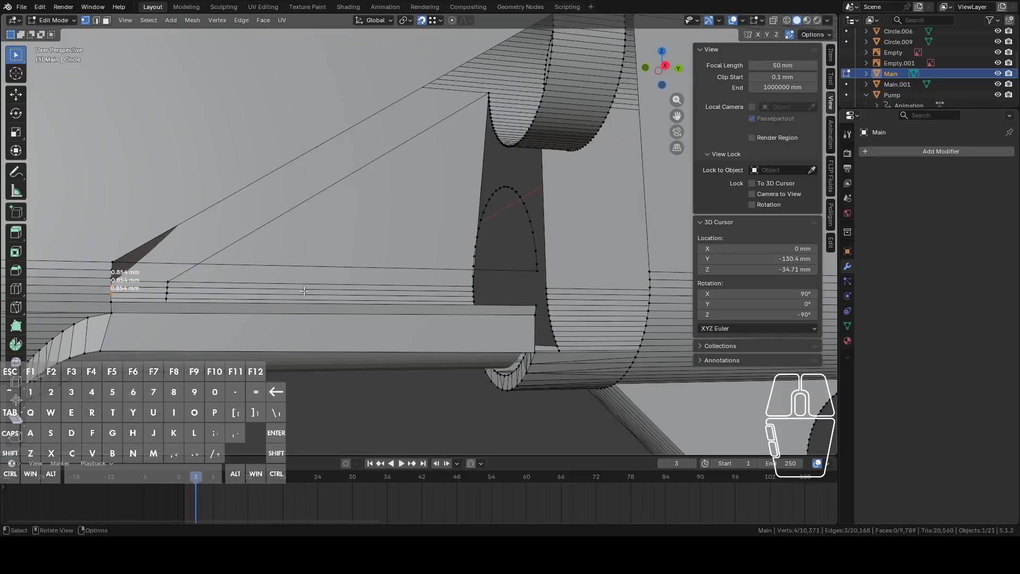
{"action": "key", "text": "g"}
{"action": "key", "text": "y"}
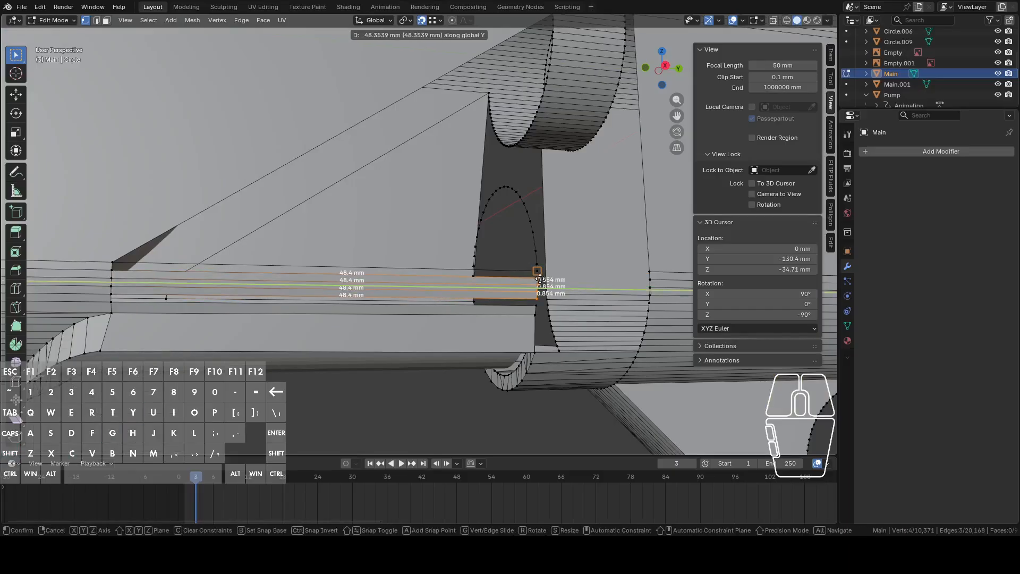
{"action": "left_click", "coordinate": [540, 279]}
Fill the narrow gaps below and above the opposite side's extruded strip with faces.
{"action": "scroll", "coordinate": [548, 319], "scroll_direction": "up", "scroll_amount": 5}
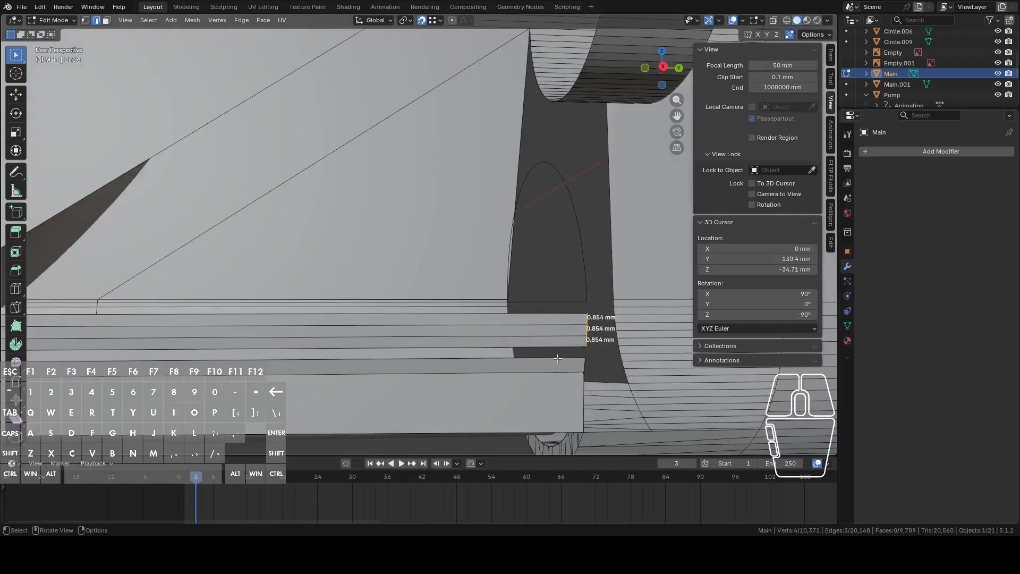
{"action": "left_click", "coordinate": [558, 359]}
{"action": "left_click", "coordinate": [558, 350], "text": "shift"}
{"action": "key", "text": "f"}
{"action": "left_click", "coordinate": [572, 315]}
{"action": "left_click", "coordinate": [574, 305], "text": "shift"}
{"action": "key", "text": "f"}
{"action": "scroll", "coordinate": [572, 304], "scroll_direction": "down", "scroll_amount": 2}
Fill the large triangular opening on the opposite side of the receiver with a face.
{"action": "key", "text": "Tab"}
{"action": "middle_click_drag", "start_coordinate": [545, 293], "coordinate": [566, 286]}
{"action": "key", "text": "Tab"}
{"action": "middle_click_drag", "start_coordinate": [505, 256], "coordinate": [482, 251]}
{"action": "left_click", "coordinate": [419, 154]}
{"action": "left_click", "coordinate": [444, 254], "text": "shift"}
{"action": "key", "text": "f"}
Try extruding the oval rim's side vertex about 27.1 mm along X to the rim's opposite side.
{"action": "middle_click_drag", "start_coordinate": [444, 254], "coordinate": [473, 284]}
{"action": "scroll", "coordinate": [454, 276], "scroll_direction": "up", "scroll_amount": 4}
{"action": "key", "text": "1"}
{"action": "left_click", "coordinate": [437, 290]}
{"action": "scroll", "coordinate": [463, 293], "scroll_direction": "up", "scroll_amount": 2}
{"action": "key", "text": "g"}
{"action": "left_click", "coordinate": [485, 286]}
{"action": "key", "text": "e"}
{"action": "right_click", "coordinate": [513, 297]}
{"action": "key", "text": "g"}
{"action": "key", "text": "y"}
{"action": "key", "text": "x"}
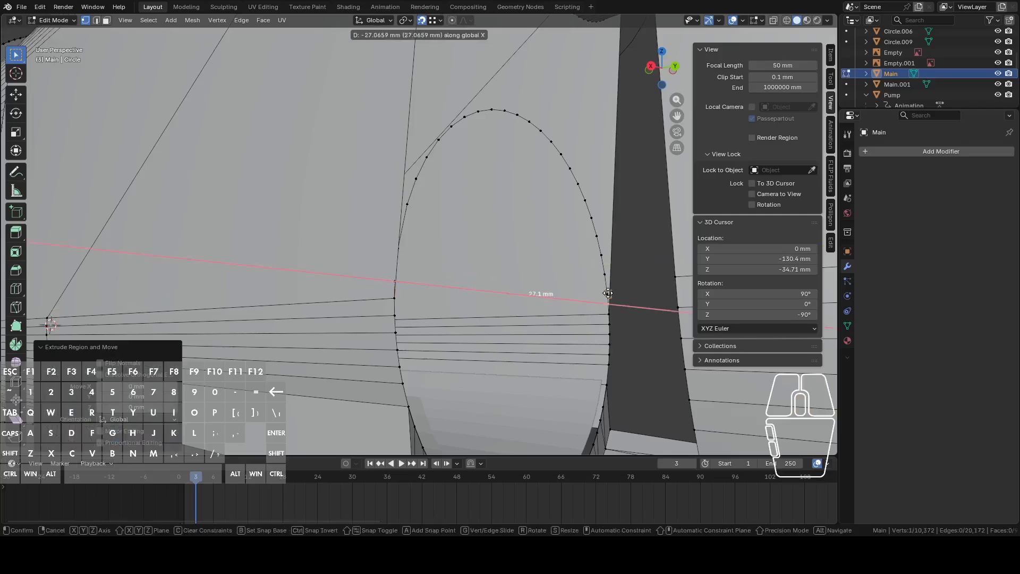
{"action": "left_click", "coordinate": [608, 294]}
{"action": "key", "text": "ctrl+z"}
Dissolve the extra vertices on the oval rim just above the connecting edges.
{"action": "middle_click_drag", "start_coordinate": [584, 326], "coordinate": [252, 317]}
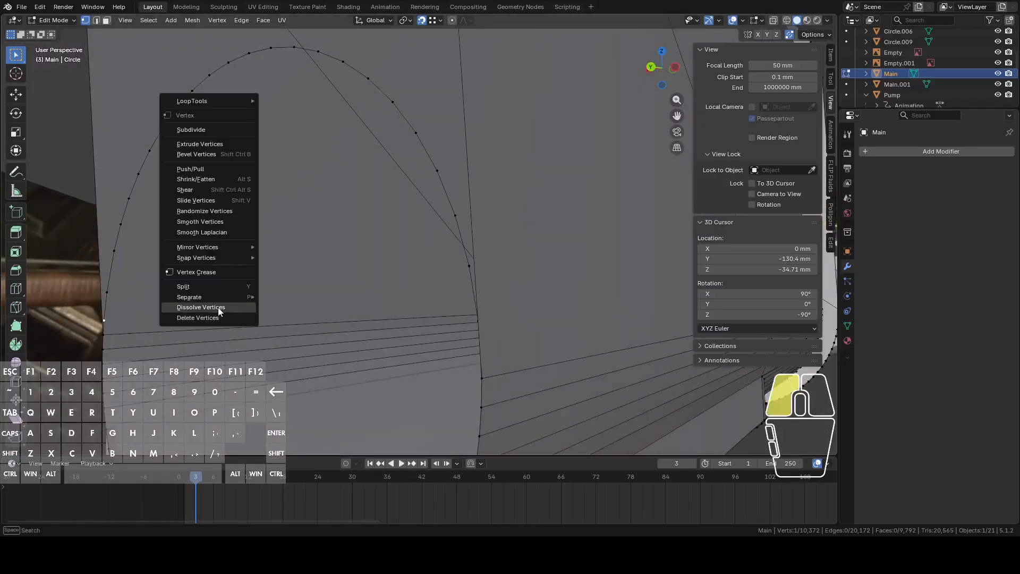
{"action": "left_click", "coordinate": [220, 308]}
{"action": "middle_click_drag", "start_coordinate": [215, 305], "coordinate": [380, 317], "text": "shift"}
{"action": "scroll", "coordinate": [381, 318], "scroll_direction": "up", "scroll_amount": 3}
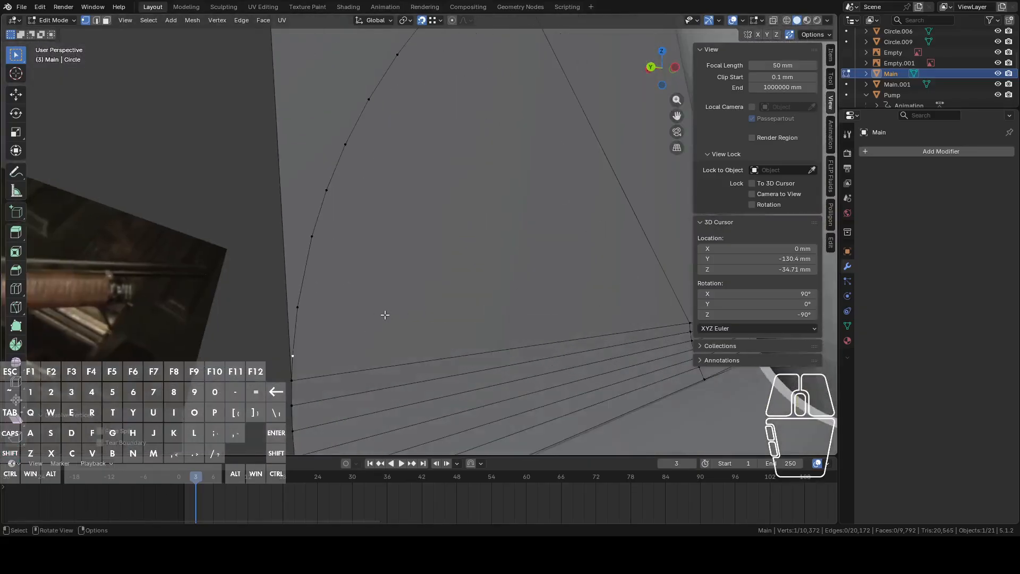
{"action": "key", "text": "g"}
{"action": "right_click", "coordinate": [376, 321]}
{"action": "right_click", "coordinate": [301, 355]}
{"action": "left_click", "coordinate": [296, 364]}
{"action": "key", "text": "g"}
{"action": "right_click", "coordinate": [333, 348]}
{"action": "right_click", "coordinate": [335, 342]}
{"action": "left_click", "coordinate": [326, 334]}
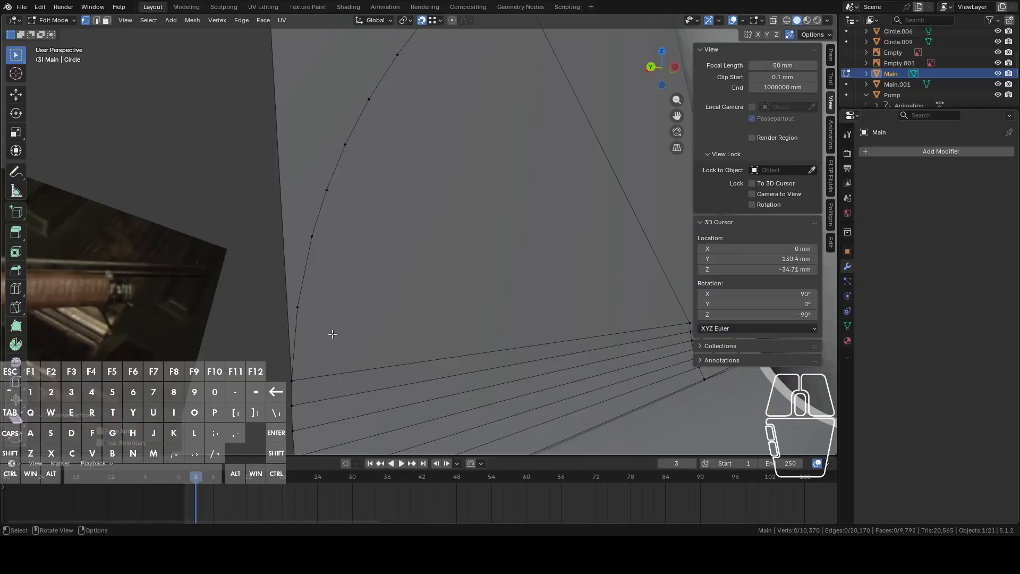
Temporarily hide the loading ramp to examine the receiver's lower opening behind it.
{"action": "middle_click_drag", "start_coordinate": [332, 334], "coordinate": [371, 345]}
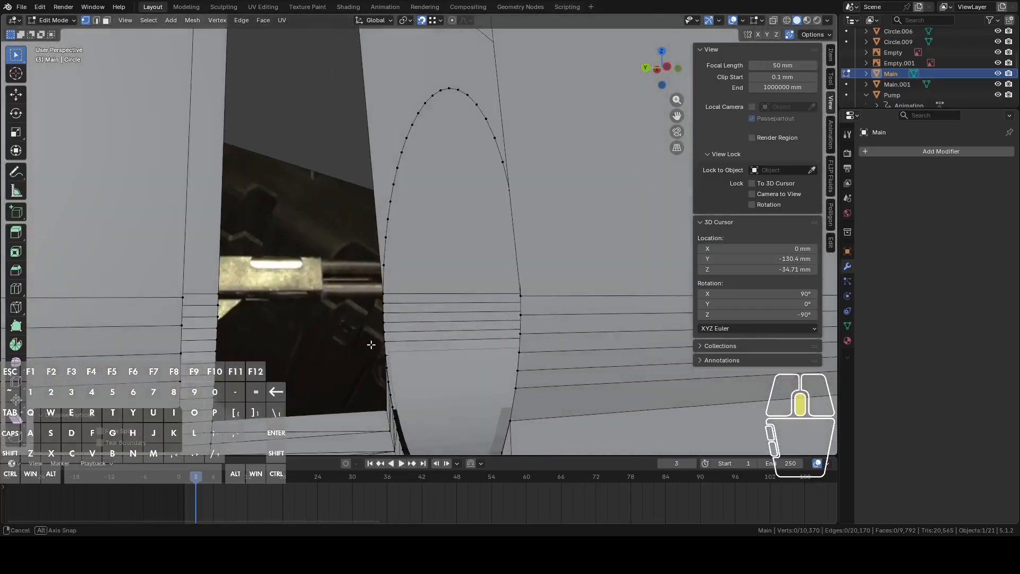
{"action": "scroll", "coordinate": [431, 325], "scroll_direction": "down", "scroll_amount": 2}
{"action": "mouse_move", "coordinate": [432, 323]}
{"action": "middle_mouse_down"}
{"action": "mouse_move", "coordinate": [441, 316]}
{"action": "mouse_move", "coordinate": [429, 327]}
{"action": "middle_mouse_up"}
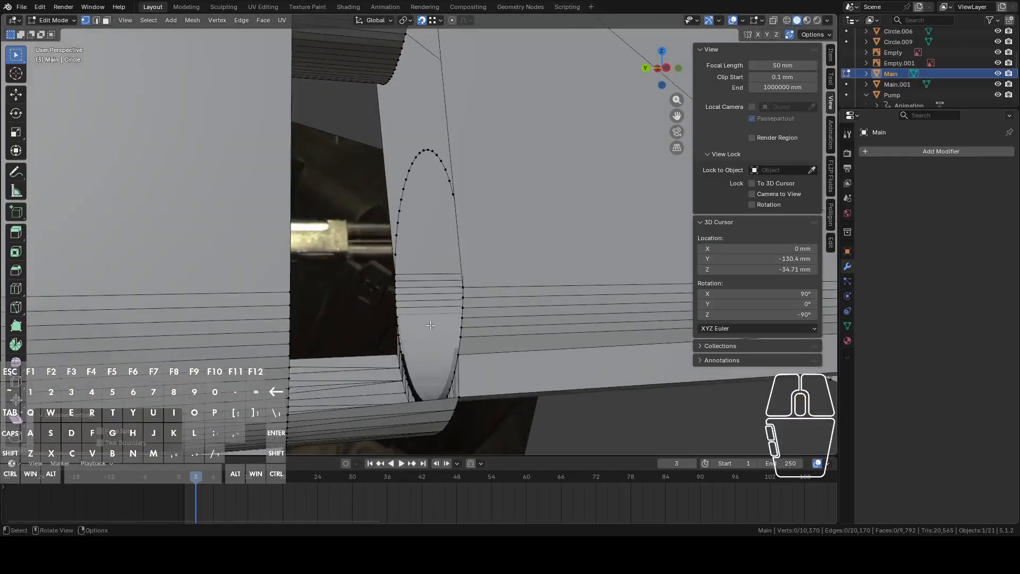
{"action": "scroll", "coordinate": [430, 327], "scroll_direction": "down", "scroll_amount": 5}
{"action": "middle_click_drag", "start_coordinate": [486, 306], "coordinate": [437, 246]}
{"action": "scroll", "coordinate": [438, 255], "scroll_direction": "up", "scroll_amount": 2}
{"action": "key", "text": "Tab"}
{"action": "left_click", "coordinate": [445, 285]}
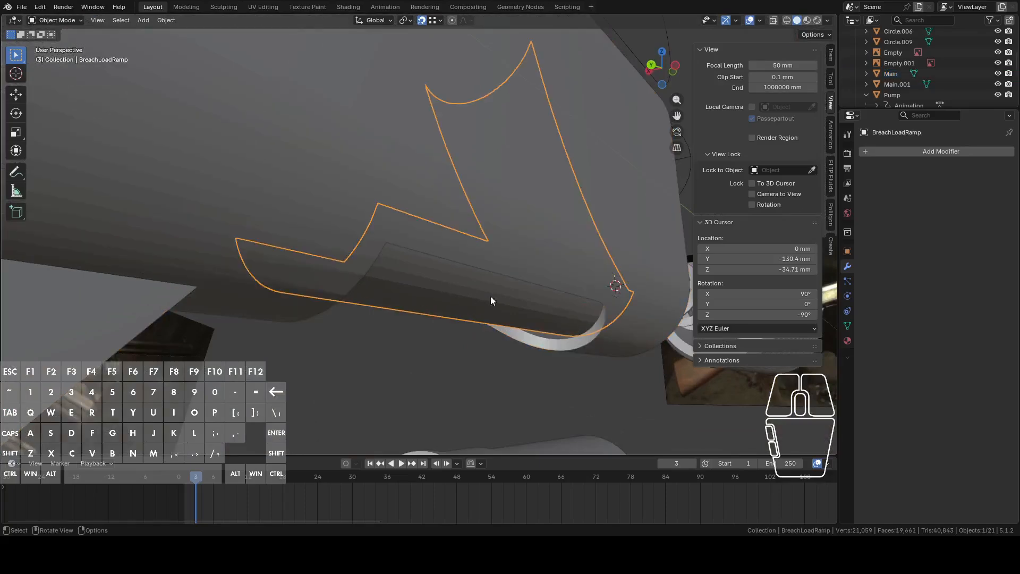
{"action": "key", "text": "h"}
{"action": "left_click", "coordinate": [515, 297]}
{"action": "key", "text": "Tab"}
{"action": "middle_click_drag", "start_coordinate": [496, 288], "coordinate": [374, 319]}
{"action": "middle_click_drag", "start_coordinate": [362, 273], "coordinate": [478, 273]}
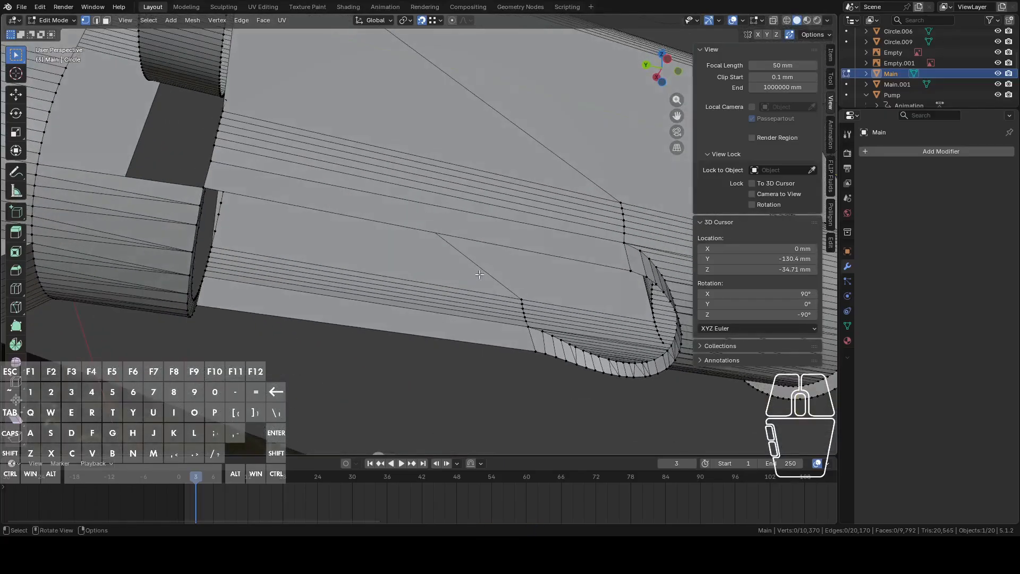
{"action": "scroll", "coordinate": [489, 296], "scroll_direction": "down", "scroll_amount": 3}
{"action": "key", "text": "ctrl+z"}
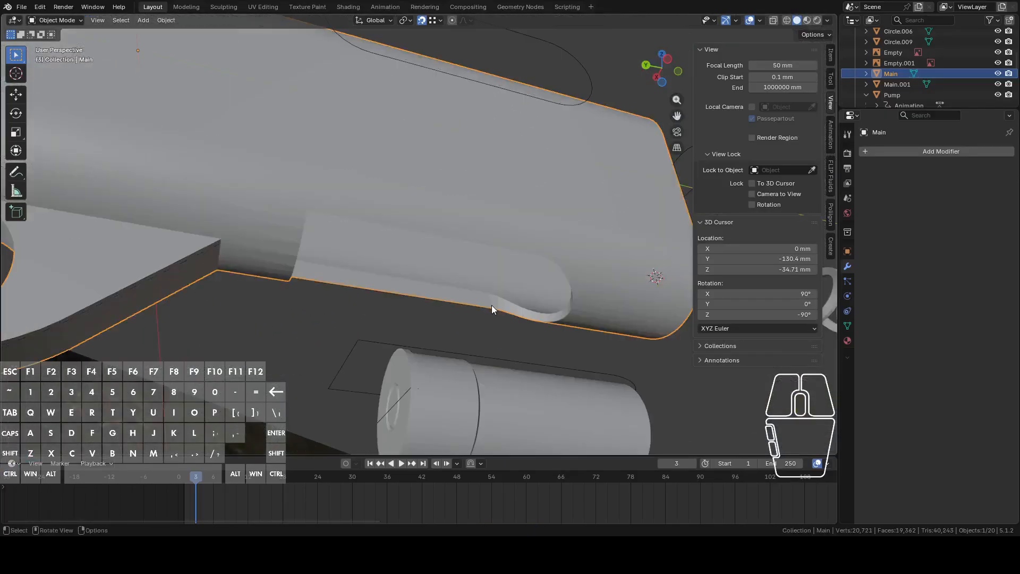
{"action": "key", "text": "ctrl+z"}
Move the loading ramp down along Z by about 2.8 mm.
{"action": "left_click", "coordinate": [493, 305]}
{"action": "middle_click_drag", "start_coordinate": [492, 305], "coordinate": [365, 342]}
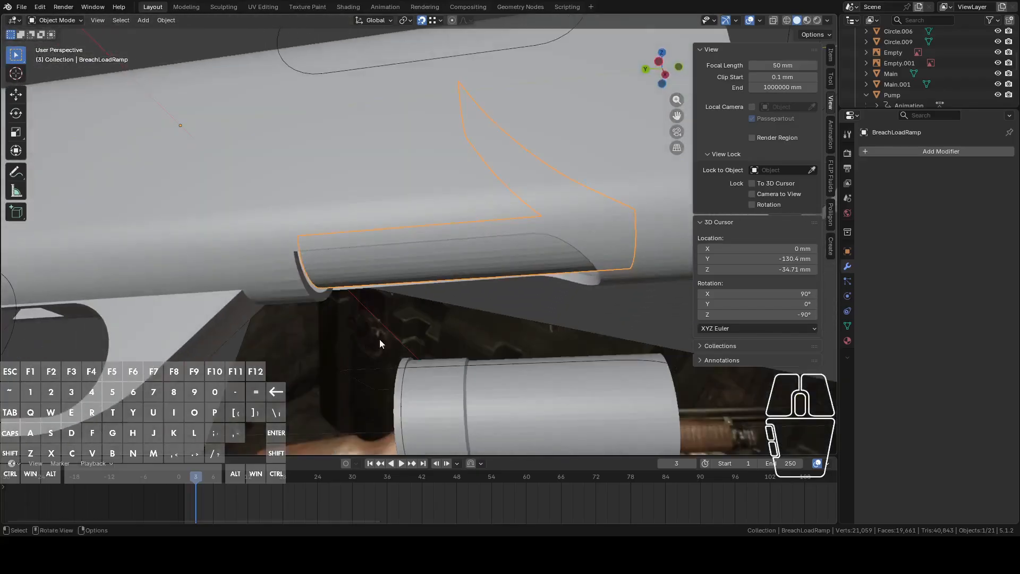
{"action": "middle_click_drag", "start_coordinate": [422, 320], "coordinate": [459, 319]}
{"action": "key", "text": "g"}
{"action": "key", "text": "z"}
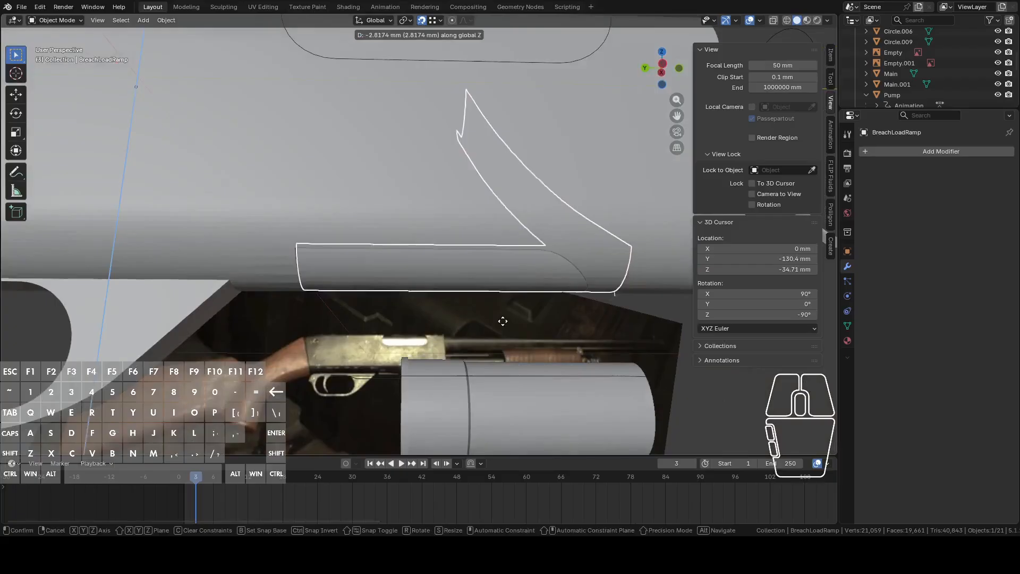
{"action": "left_click", "coordinate": [503, 325]}
Place the 3D cursor at the loading ramp's rear upper corner in left orthographic view and make it the transform pivot.
{"action": "middle_click_drag", "start_coordinate": [505, 324], "coordinate": [591, 277]}
{"action": "scroll", "coordinate": [605, 302], "scroll_direction": "up", "scroll_amount": 4}
{"action": "middle_click_drag", "start_coordinate": [591, 277], "coordinate": [469, 323], "text": "shift"}
{"action": "middle_click_drag", "start_coordinate": [435, 267], "coordinate": [455, 313], "text": "shift"}
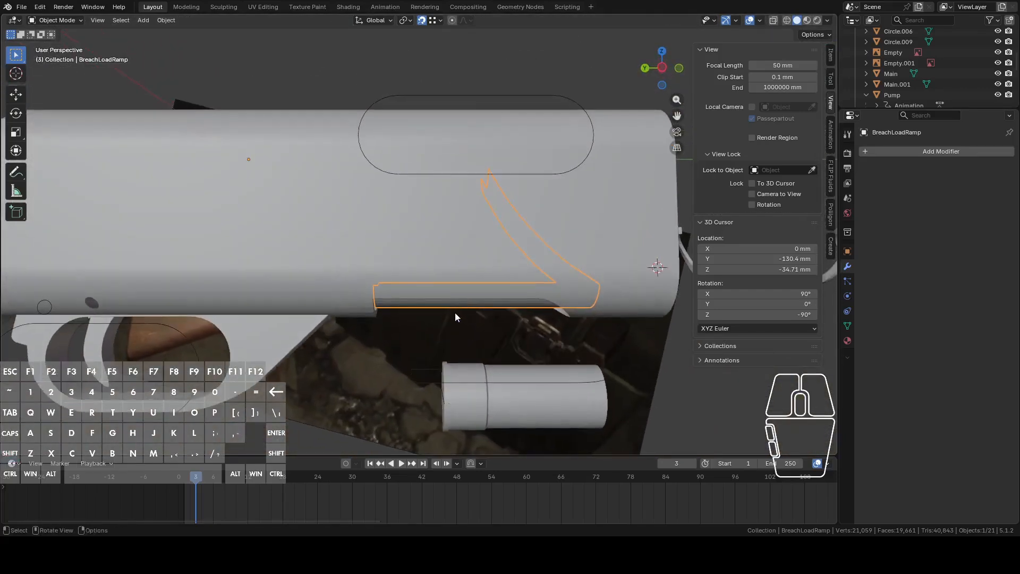
{"action": "left_click", "coordinate": [658, 79]}
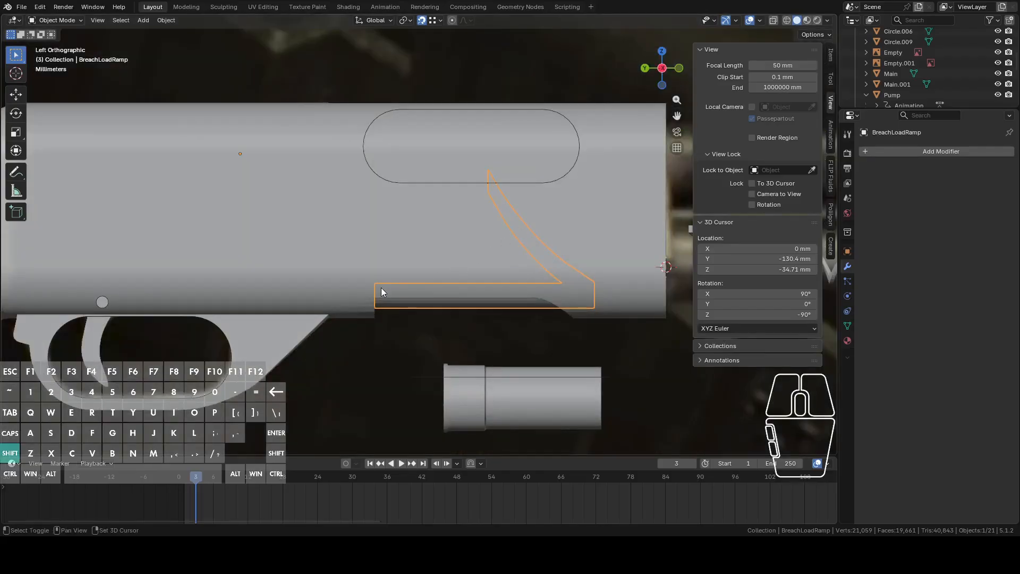
{"action": "right_click", "coordinate": [380, 286], "text": "shift"}
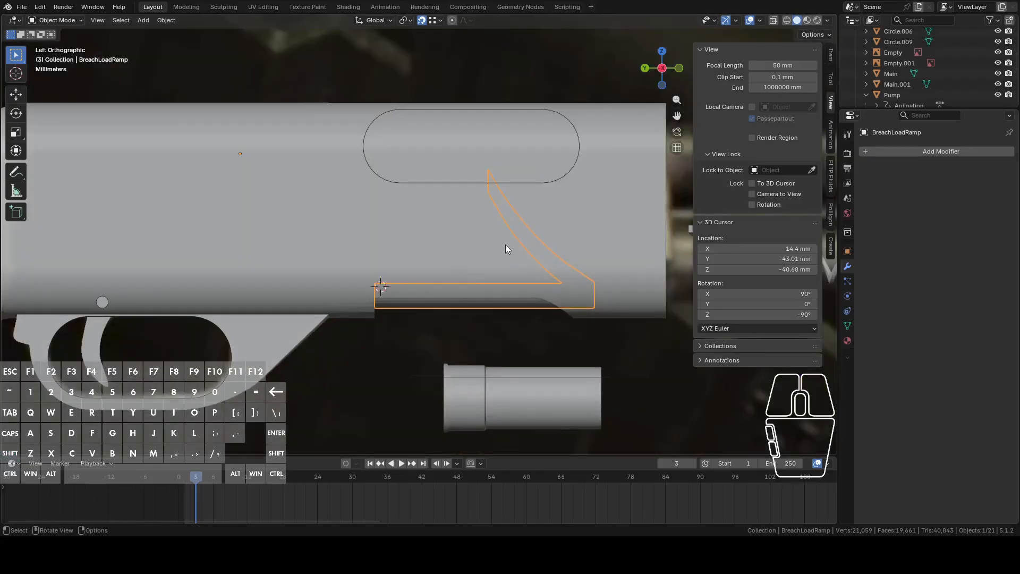
{"action": "left_click", "coordinate": [406, 20]}
{"action": "left_click", "coordinate": [421, 62]}
Try rotating the loading ramp about the 3D cursor by about -33 degrees.
{"action": "key", "text": "r"}
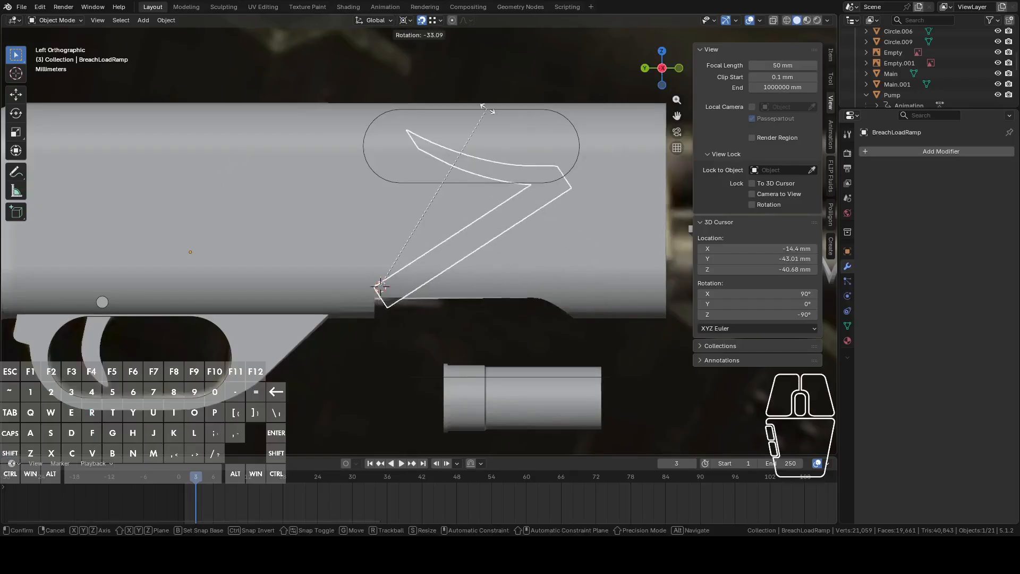
{"action": "left_click", "coordinate": [502, 361]}
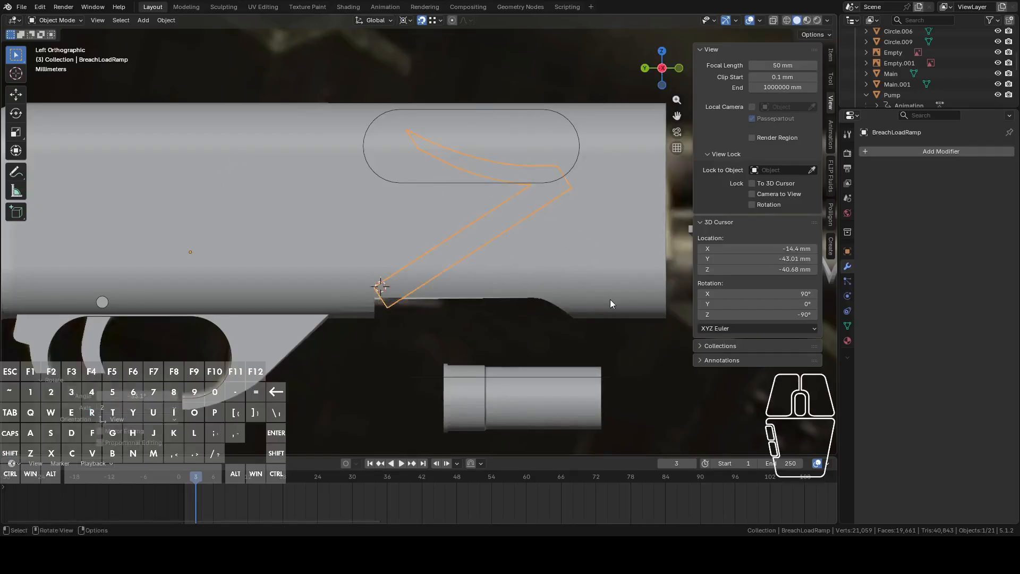
{"action": "key", "text": "ctrl+z"}
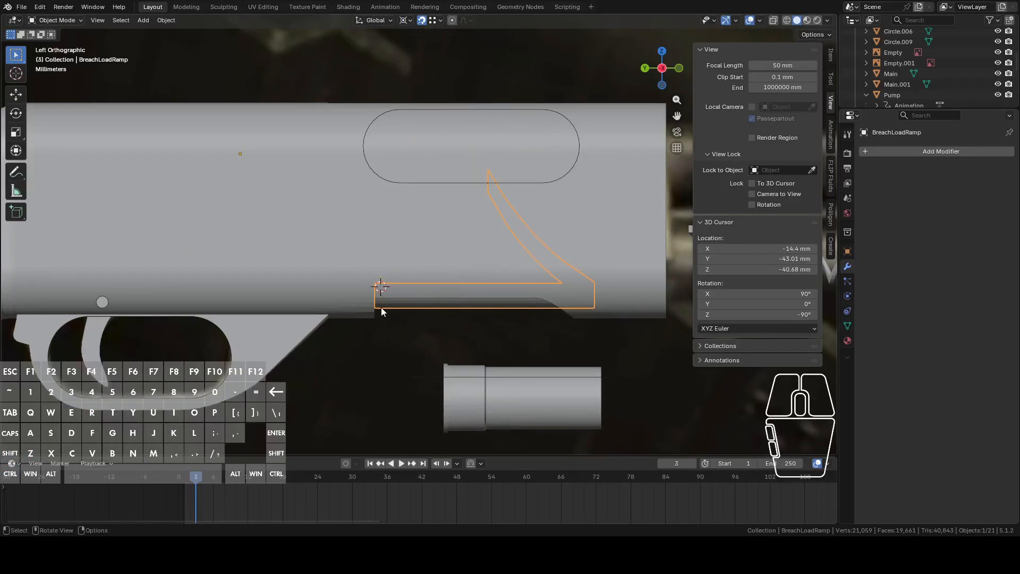
{"action": "middle_click_drag", "start_coordinate": [392, 294], "coordinate": [405, 312], "text": "shift"}
{"action": "scroll", "coordinate": [437, 283], "scroll_direction": "up", "scroll_amount": 3}
{"action": "scroll", "coordinate": [438, 285], "scroll_direction": "down", "scroll_amount": 3}
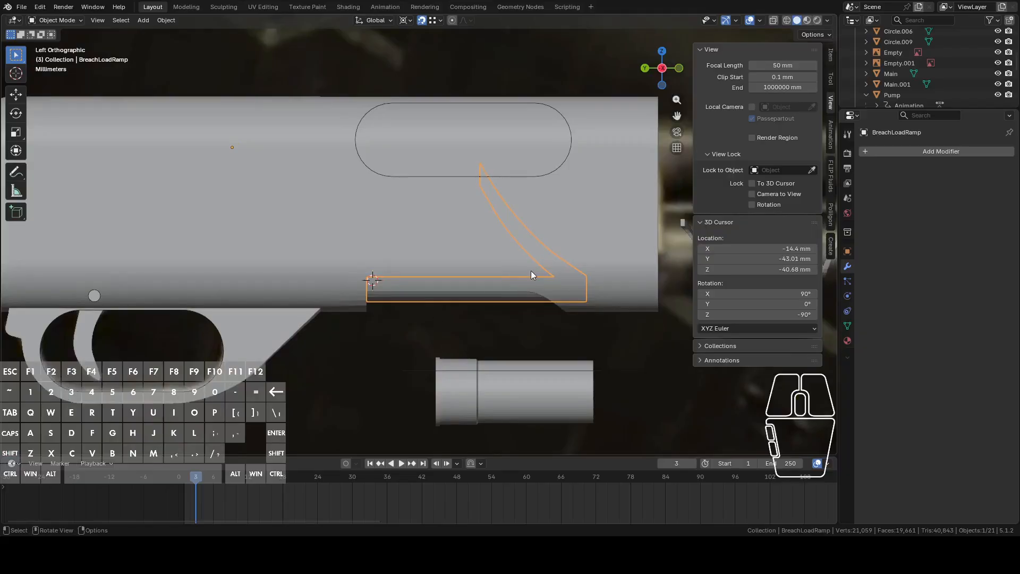
{"action": "scroll", "coordinate": [483, 276], "scroll_direction": "up", "scroll_amount": 3}
{"action": "scroll", "coordinate": [482, 289], "scroll_direction": "down", "scroll_amount": 3}
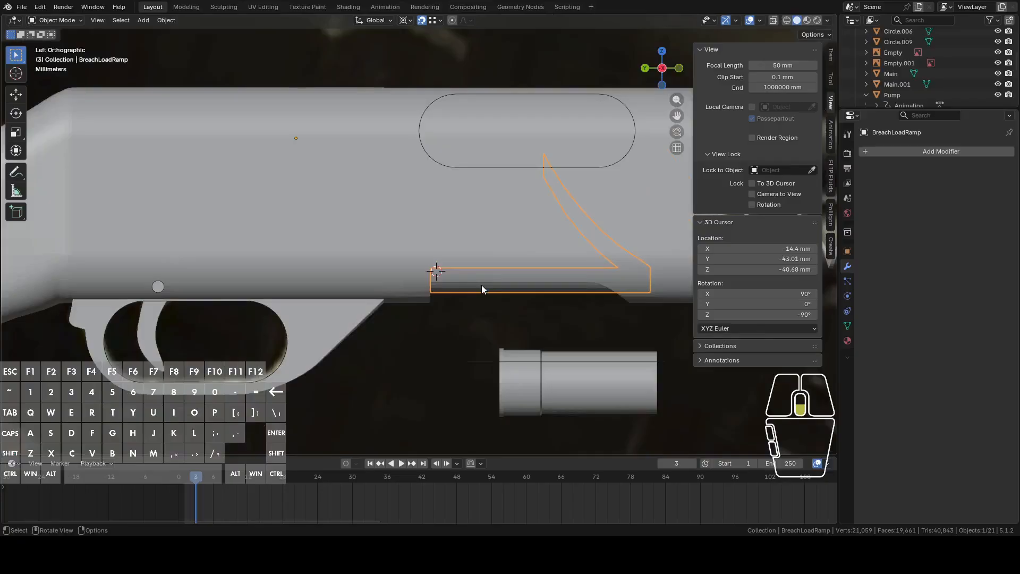
Open the receiver mesh for editing and turn on X-ray display to examine its interior around the two tubes.
{"action": "middle_click_drag", "start_coordinate": [488, 276], "coordinate": [502, 253]}
{"action": "left_click", "coordinate": [460, 248]}
{"action": "key", "text": "Tab"}
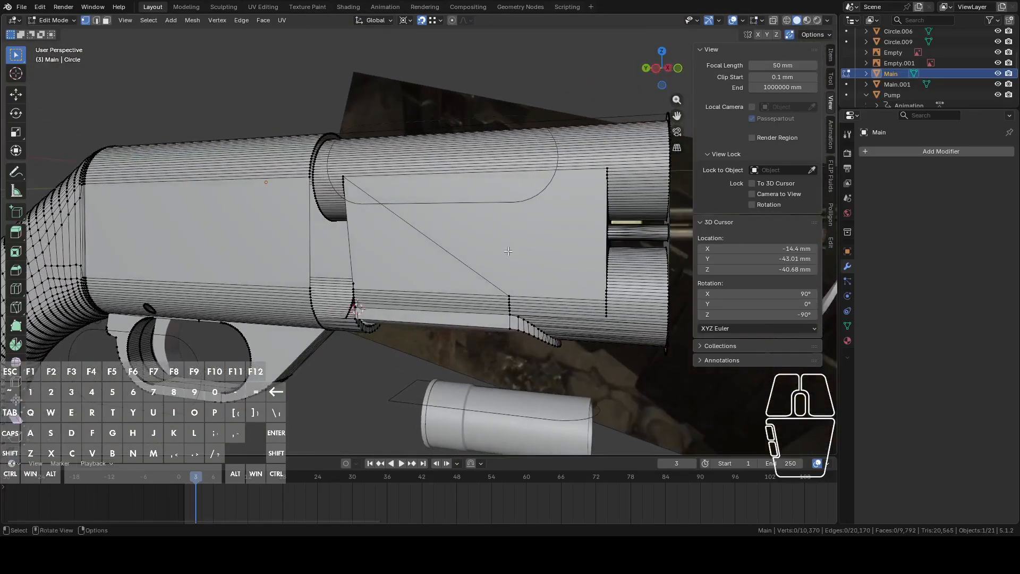
{"action": "left_click", "coordinate": [772, 23]}
{"action": "middle_click_drag", "start_coordinate": [659, 140], "coordinate": [636, 172]}
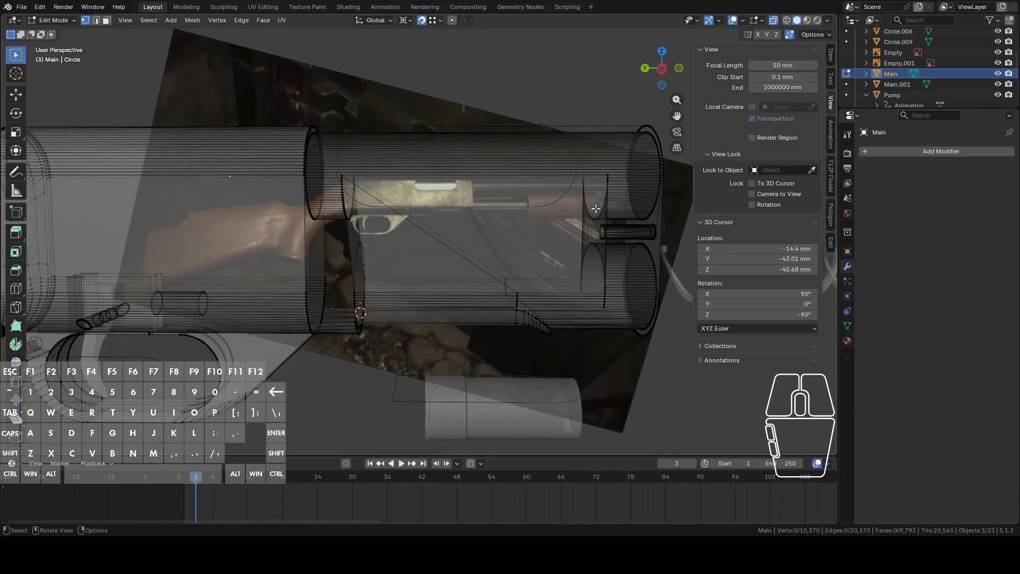
{"action": "left_click", "coordinate": [518, 255]}
{"action": "key", "text": "Tab"}
{"action": "key", "text": "Tab"}
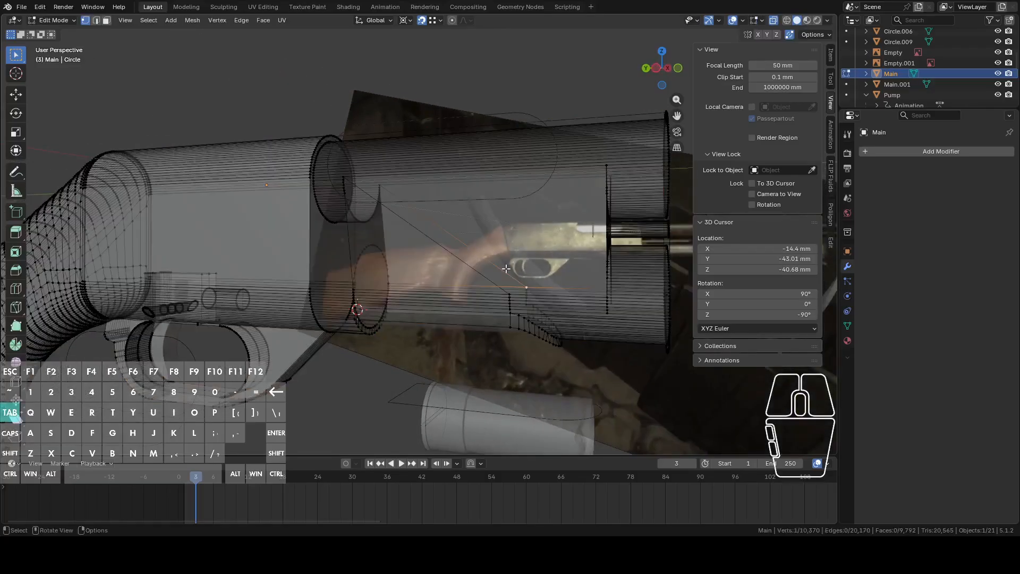
Examine the loading ramp's fit inside the receiver while scrubbing the animation forward to frame 24.
{"action": "middle_click_drag", "start_coordinate": [505, 269], "coordinate": [551, 300]}
{"action": "key", "text": "Tab"}
{"action": "left_click", "coordinate": [490, 231]}
{"action": "middle_click_drag", "start_coordinate": [612, 316], "coordinate": [540, 311], "text": "shift"}
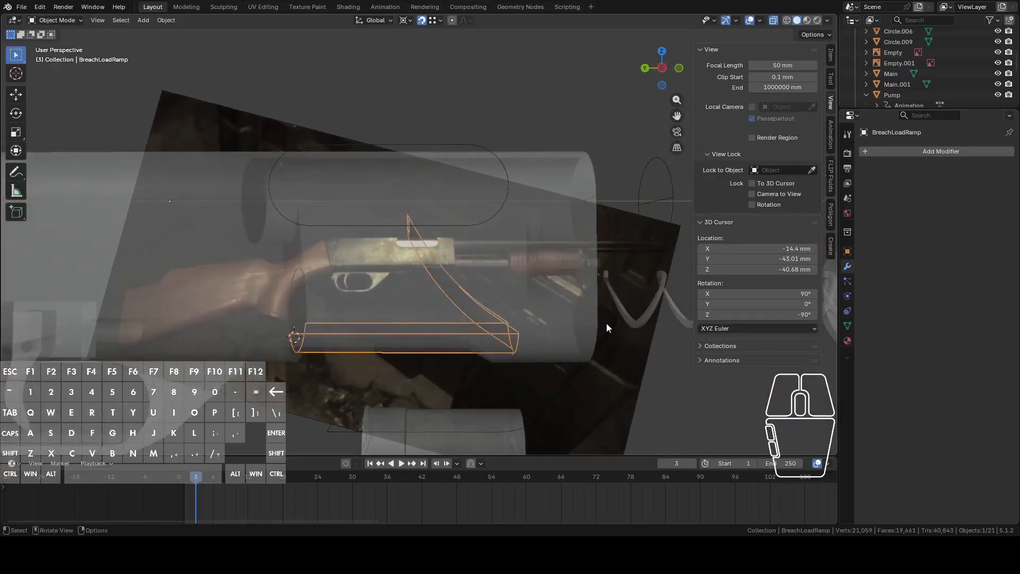
{"action": "left_click", "coordinate": [527, 197]}
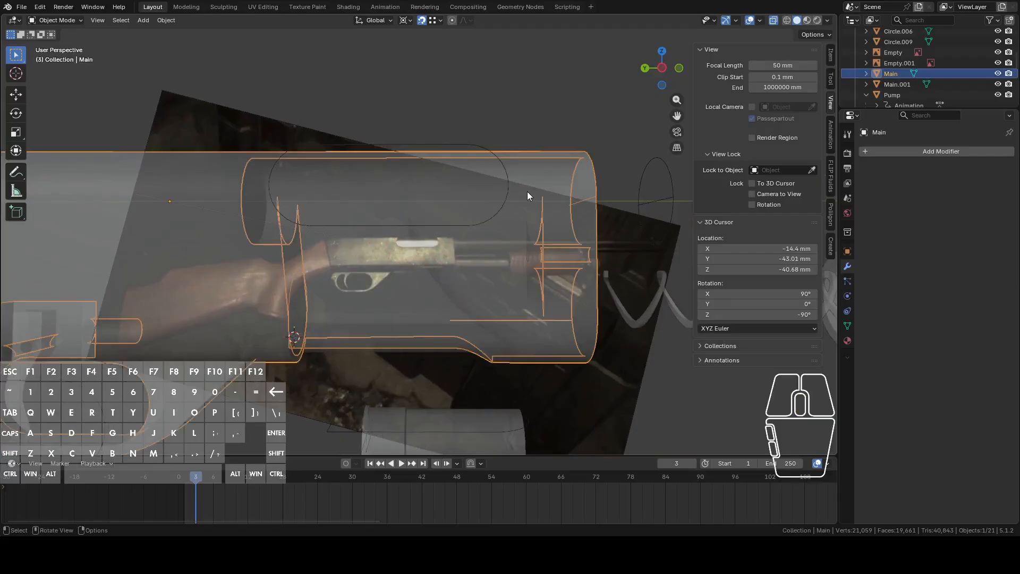
{"action": "left_click", "coordinate": [464, 304]}
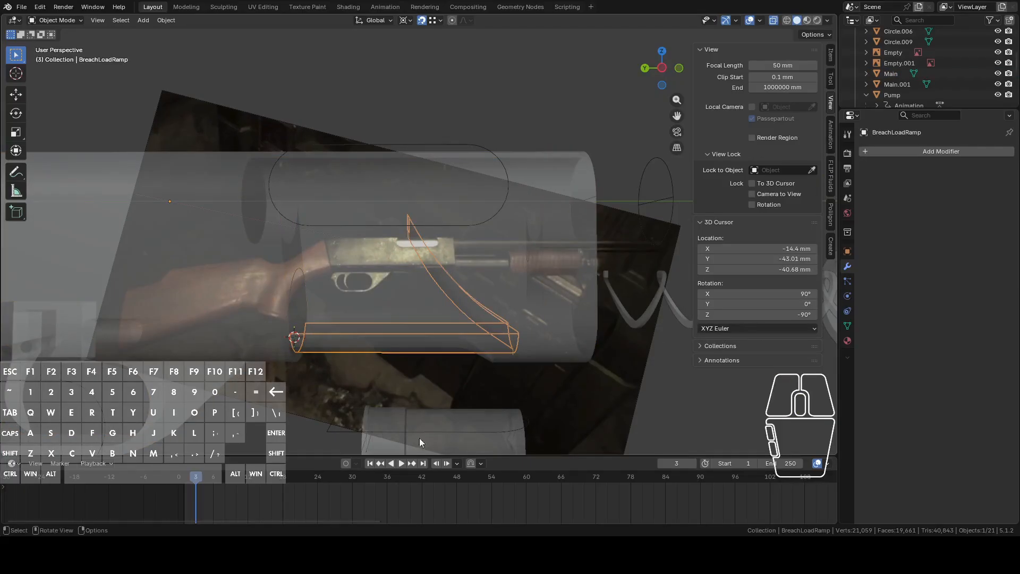
{"action": "left_click_drag", "start_coordinate": [193, 477], "coordinate": [294, 480]}
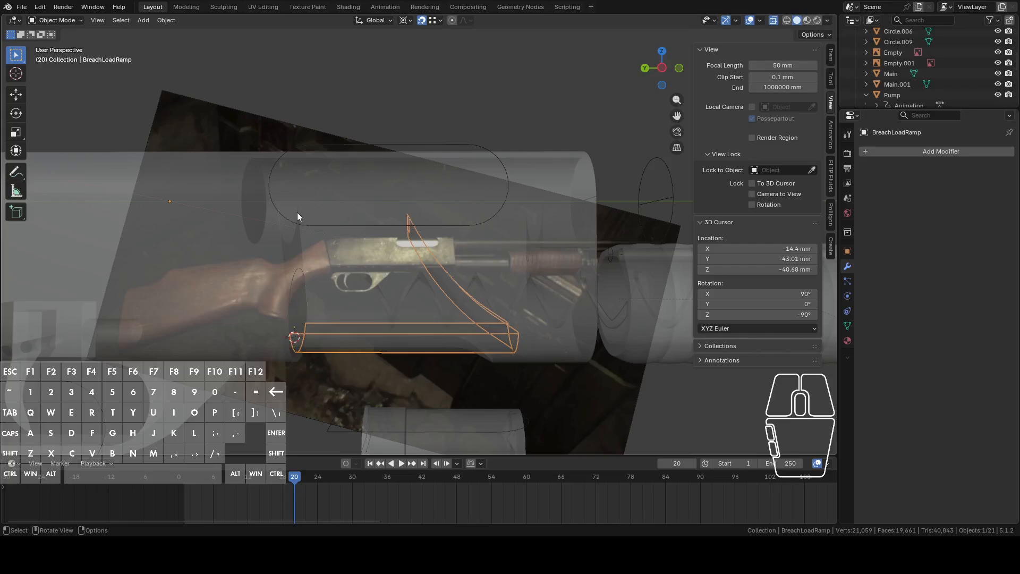
{"action": "left_click_drag", "start_coordinate": [290, 483], "coordinate": [254, 483]}
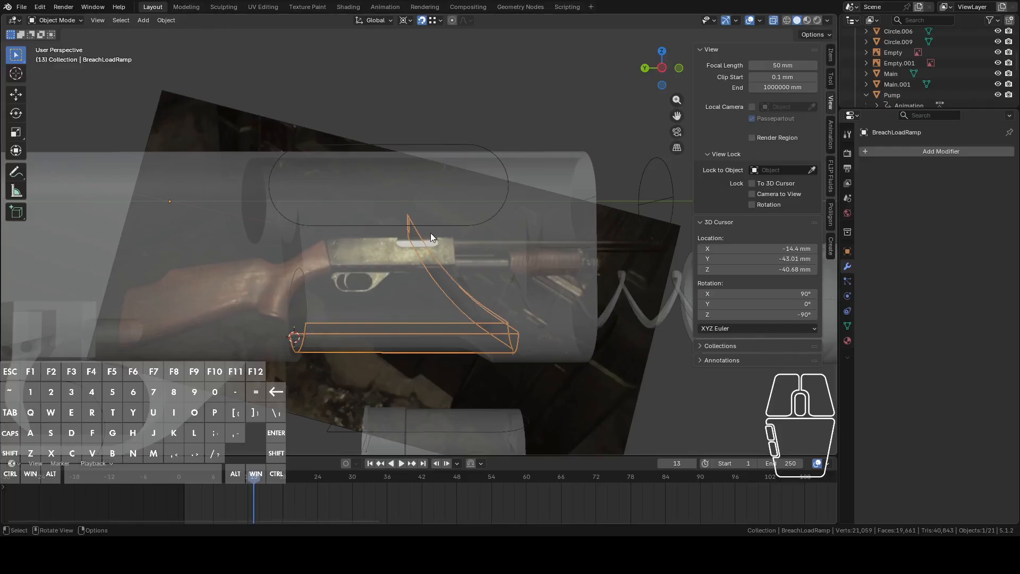
{"action": "left_click_drag", "start_coordinate": [251, 493], "coordinate": [318, 496]}
{"action": "middle_click_drag", "start_coordinate": [463, 273], "coordinate": [495, 273], "text": "shift"}
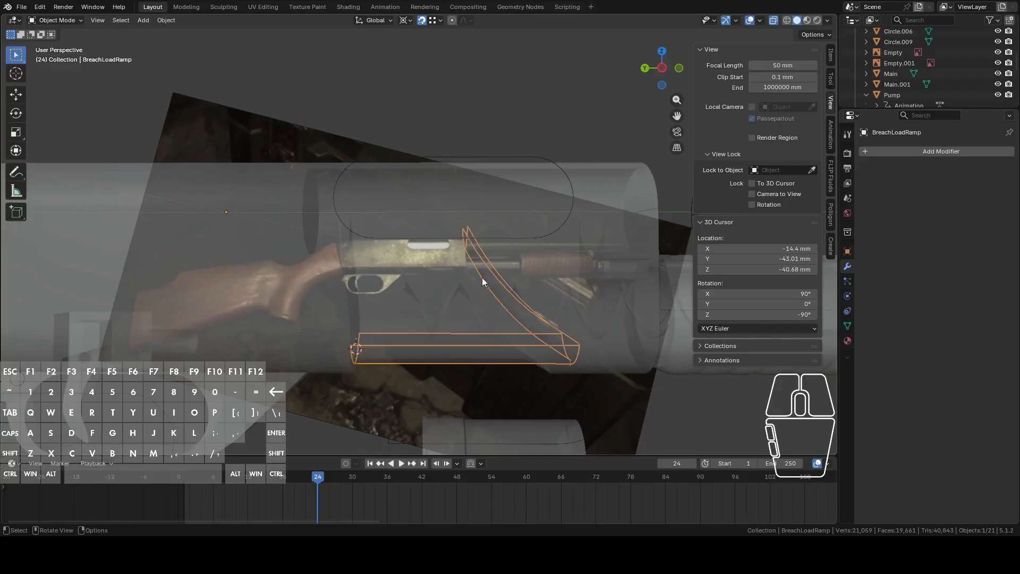
Unhide and select the BreachPaddle, and scrub the animation back to frame 1 in left orthographic view.
{"action": "scroll", "coordinate": [432, 240], "scroll_direction": "down", "scroll_amount": 3}
{"action": "scroll", "coordinate": [918, 54], "scroll_direction": "down", "scroll_amount": 5}
{"action": "left_click", "coordinate": [998, 42]}
{"action": "left_click", "coordinate": [340, 228]}
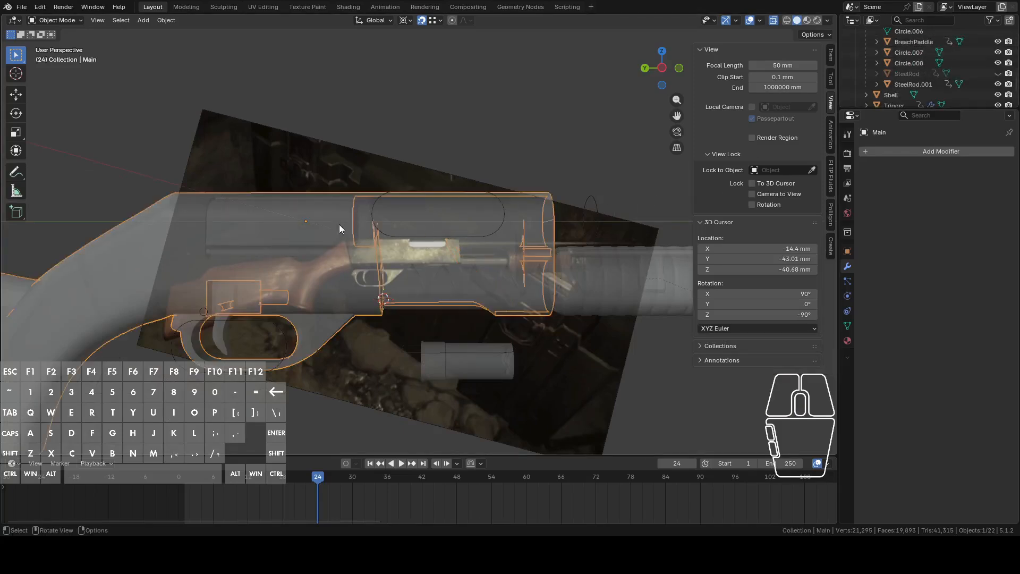
{"action": "left_click", "coordinate": [339, 224]}
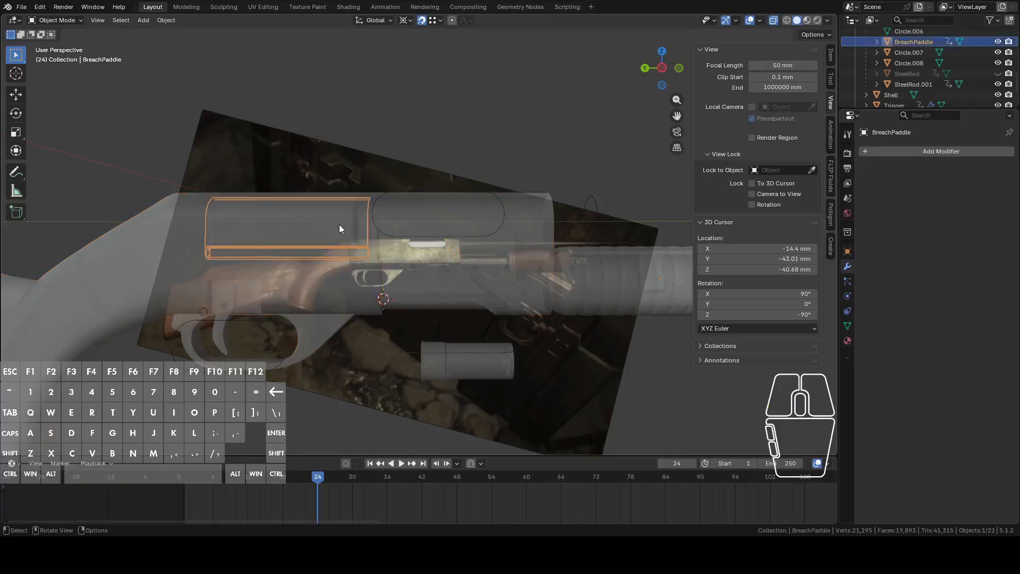
{"action": "left_click", "coordinate": [662, 69]}
{"action": "left_click", "coordinate": [662, 70]}
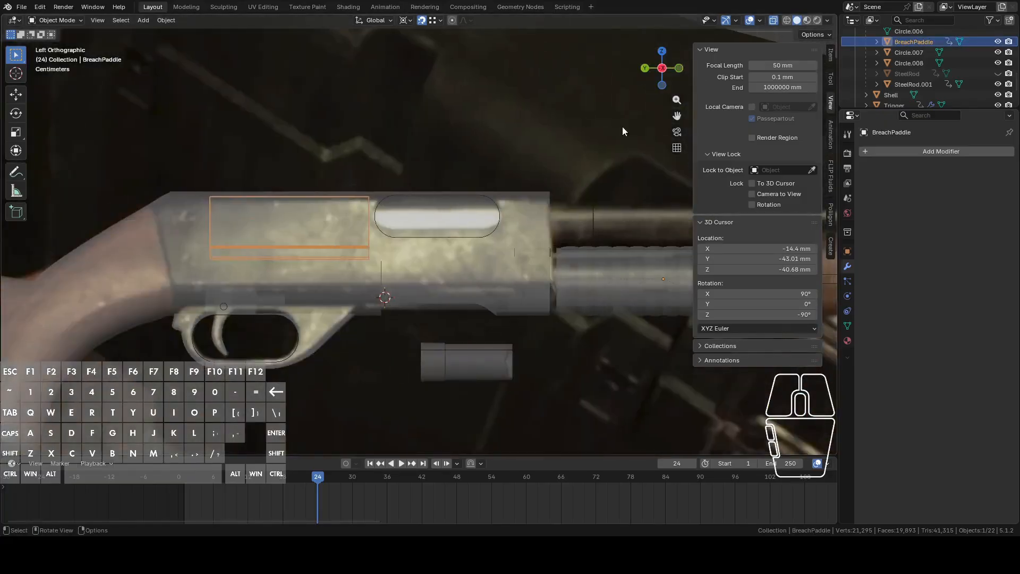
{"action": "scroll", "coordinate": [540, 253], "scroll_direction": "up", "scroll_amount": 4}
{"action": "left_click_drag", "start_coordinate": [322, 477], "coordinate": [280, 478]}
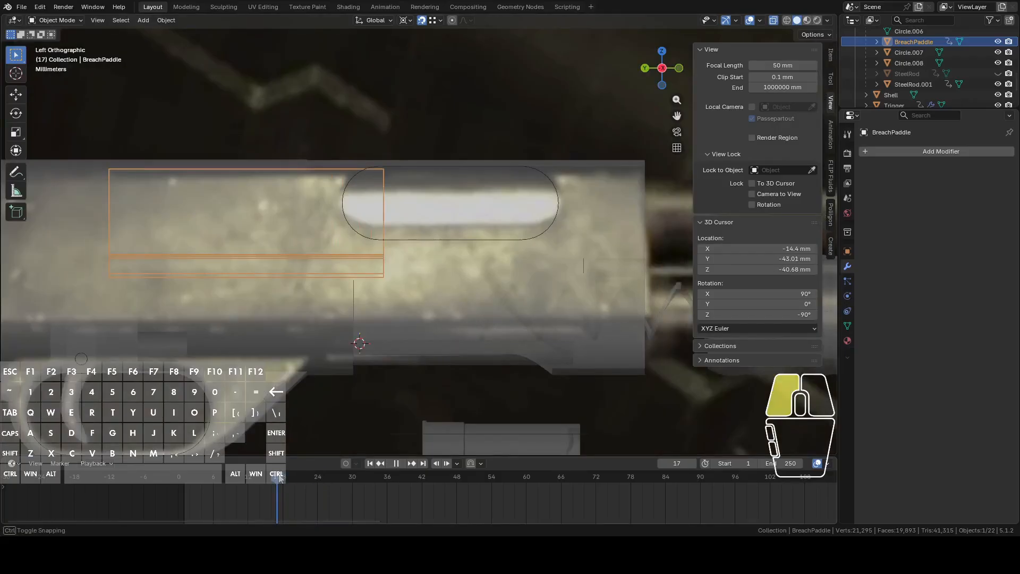
{"action": "left_click_drag", "start_coordinate": [280, 478], "coordinate": [184, 518]}
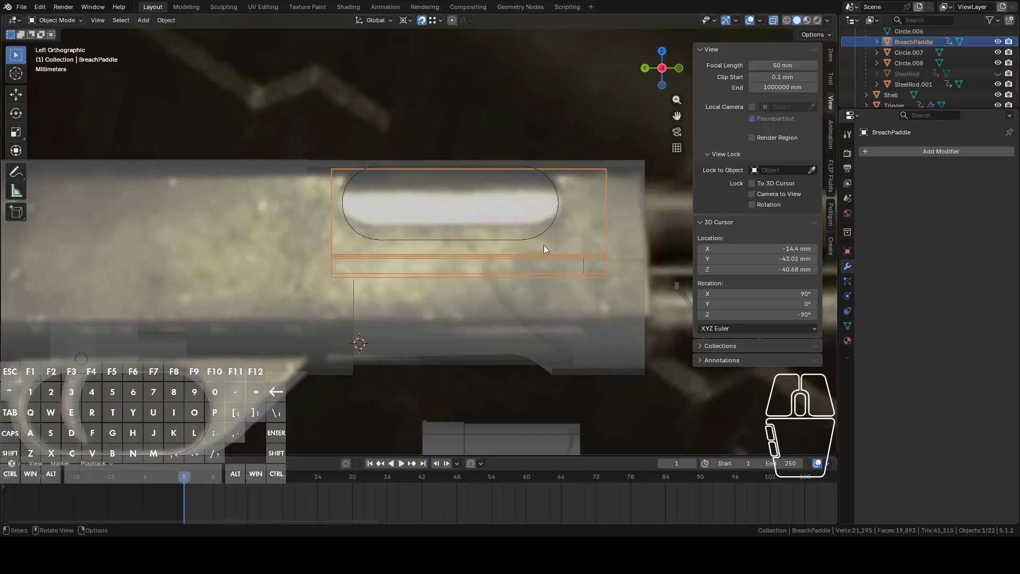
Try shortening the BreachPaddle by moving its front end back along Y to just past the ejection port.
{"action": "key", "text": "Tab"}
{"action": "middle_click_drag", "start_coordinate": [614, 172], "coordinate": [558, 218], "text": "shift"}
{"action": "left_click_drag", "start_coordinate": [538, 181], "coordinate": [567, 380]}
{"action": "left_click_drag", "start_coordinate": [506, 174], "coordinate": [569, 233]}
{"action": "key", "text": "g"}
{"action": "key", "text": "y"}
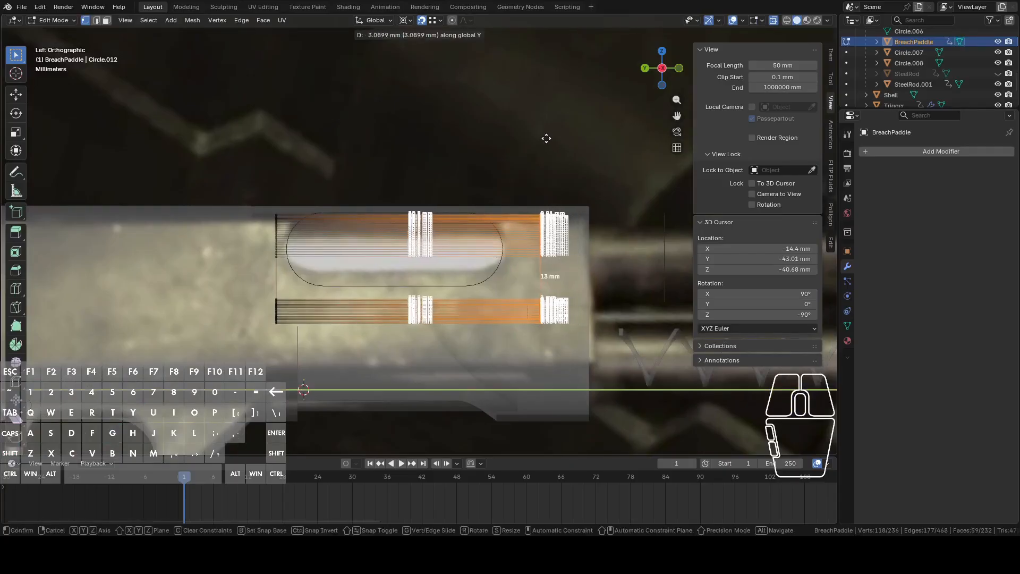
{"action": "left_click", "coordinate": [517, 132]}
{"action": "key", "text": "Tab"}
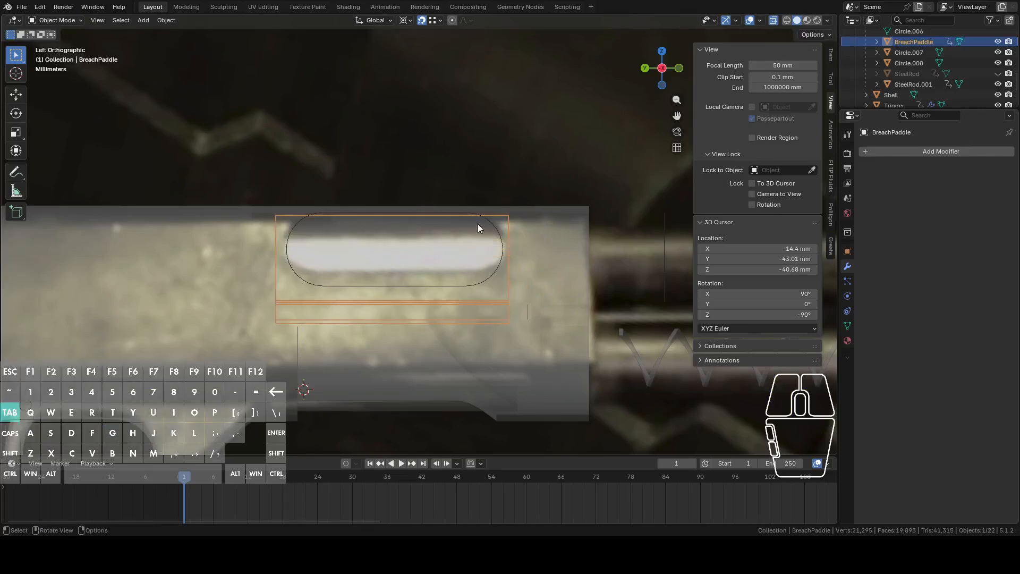
{"action": "left_click_drag", "start_coordinate": [196, 479], "coordinate": [175, 496]}
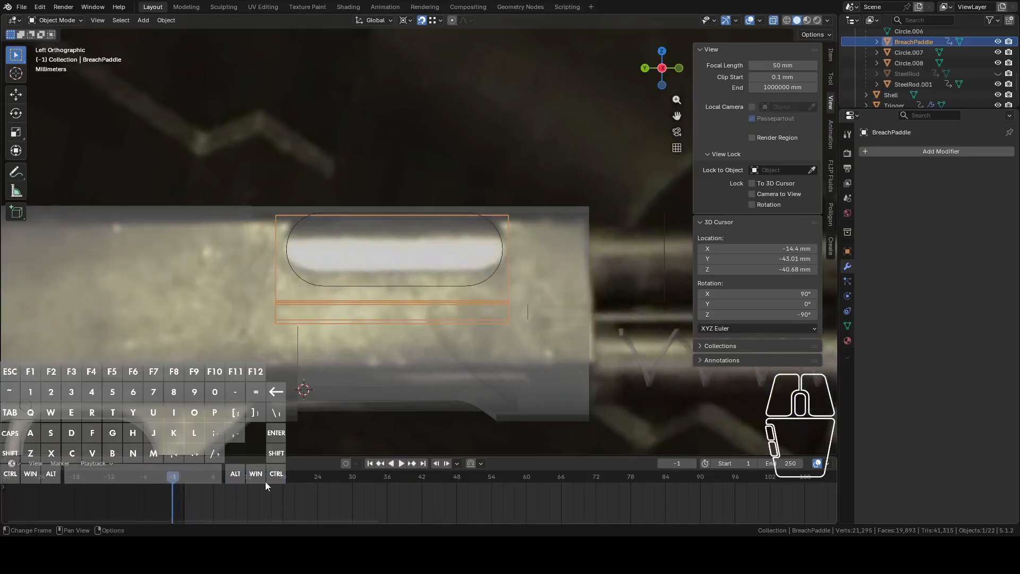
Undo the shortening of the BreachPaddle and return the animation to frame 1.
{"action": "key", "text": "ctrl+z"}
{"action": "key", "text": "ctrl+z"}
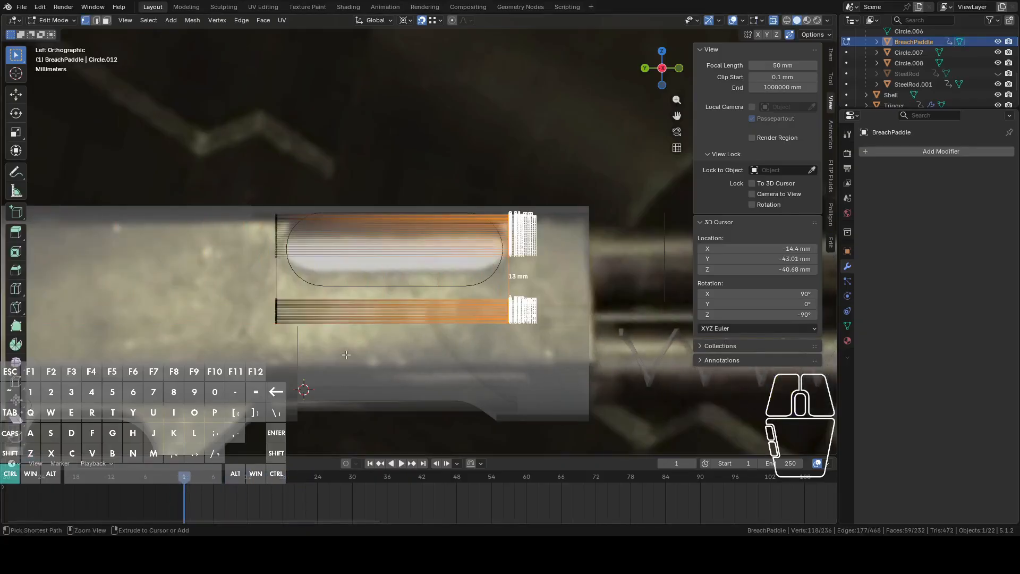
{"action": "key", "text": "ctrl+z"}
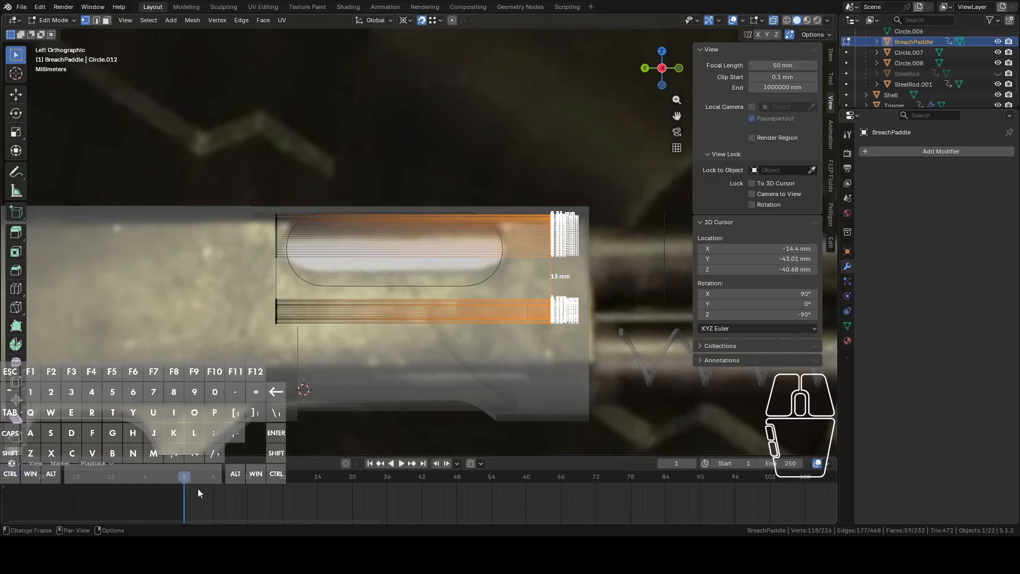
{"action": "mouse_move", "coordinate": [192, 481]}
{"action": "left_mouse_down"}
{"action": "mouse_move", "coordinate": [312, 481]}
{"action": "mouse_move", "coordinate": [184, 482]}
{"action": "mouse_move", "coordinate": [285, 485]}
{"action": "mouse_move", "coordinate": [182, 492]}
{"action": "left_mouse_up"}
Open the BreachPaddle and the receiver meshes together for editing.
{"action": "middle_click_drag", "start_coordinate": [515, 391], "coordinate": [433, 358], "text": "shift"}
{"action": "scroll", "coordinate": [433, 357], "scroll_direction": "up", "scroll_amount": 2}
{"action": "key", "text": "Tab"}
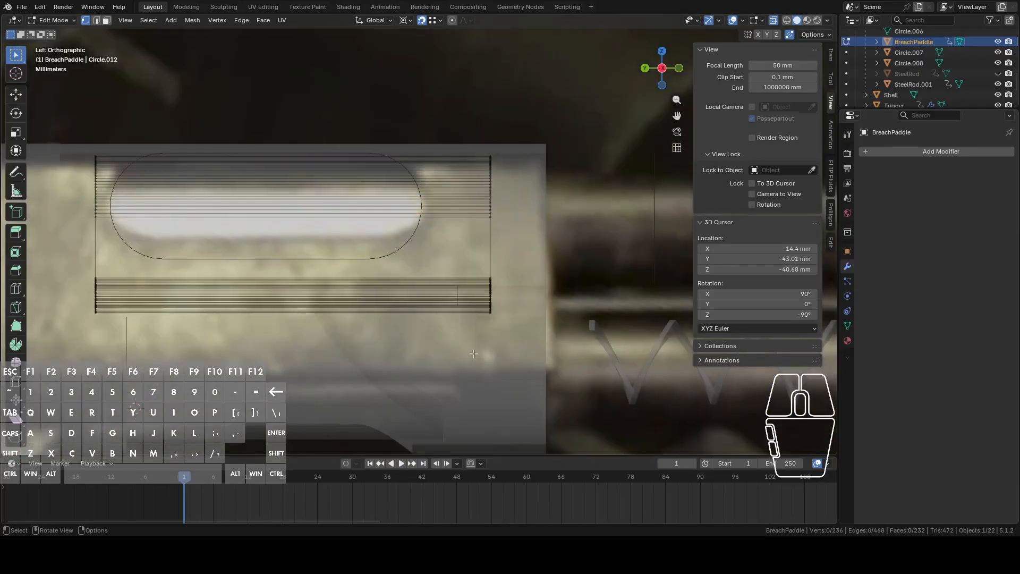
{"action": "left_click", "coordinate": [519, 254]}
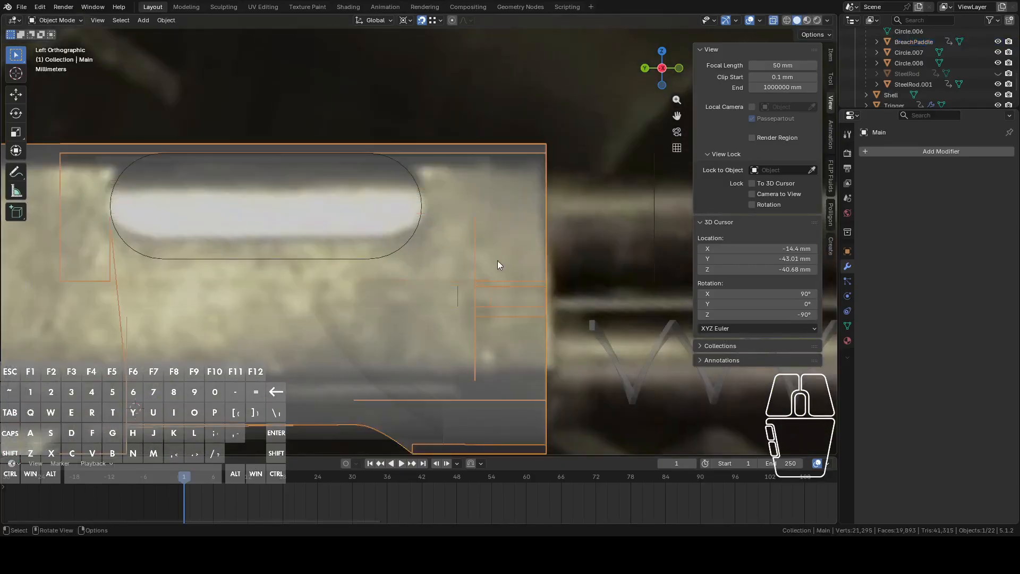
{"action": "left_click", "coordinate": [420, 245], "text": "shift"}
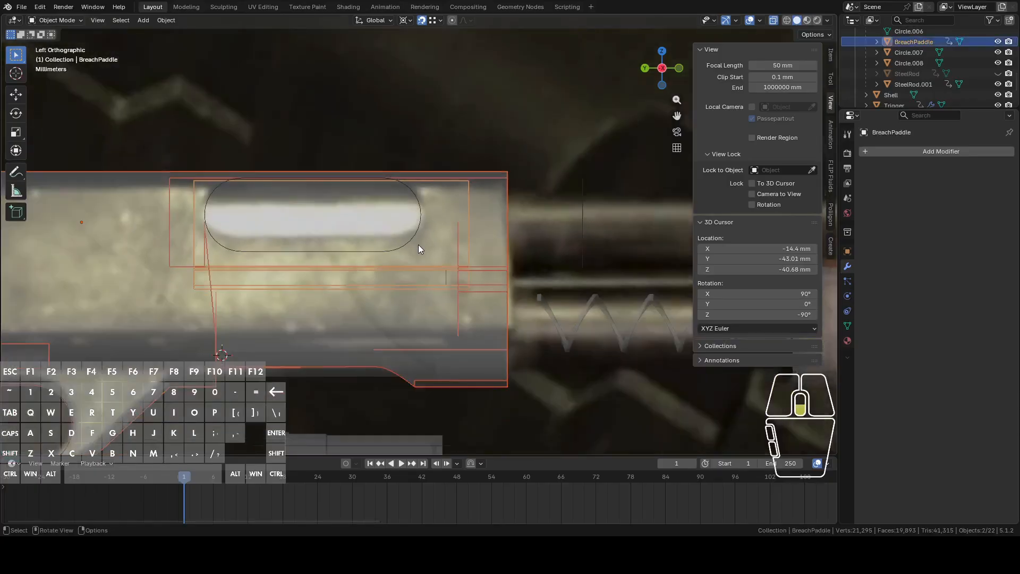
{"action": "key", "text": "Tab"}
{"action": "middle_click_drag", "start_coordinate": [446, 269], "coordinate": [471, 270]}
{"action": "key", "text": "Tab"}
{"action": "left_click", "coordinate": [490, 235]}
{"action": "middle_click_drag", "start_coordinate": [490, 235], "coordinate": [429, 313]}
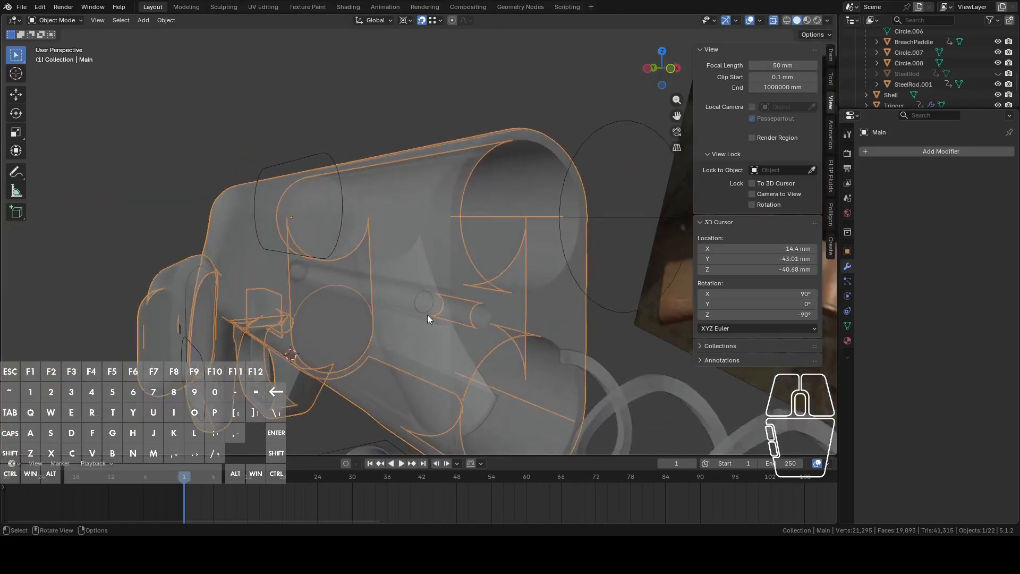
{"action": "left_click", "coordinate": [420, 314]}
{"action": "left_click", "coordinate": [514, 203], "text": "shift"}
{"action": "key", "text": "Tab"}
{"action": "middle_click_drag", "start_coordinate": [516, 203], "coordinate": [565, 214]}
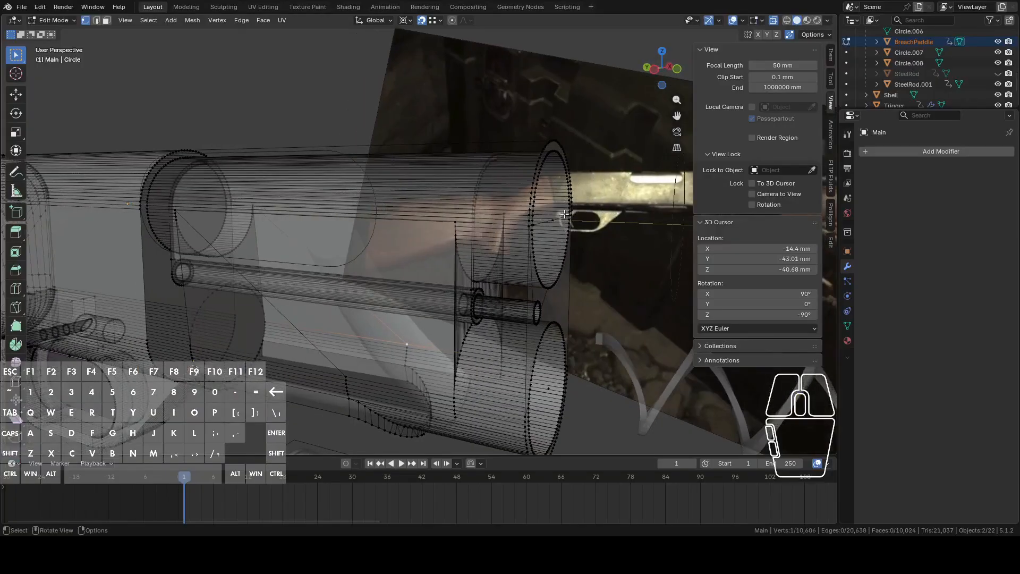
Shorten the BreachPaddle by moving only its front-end vertices back along Y by about 4.6 mm.
{"action": "left_click", "coordinate": [473, 223]}
{"action": "key", "text": "l"}
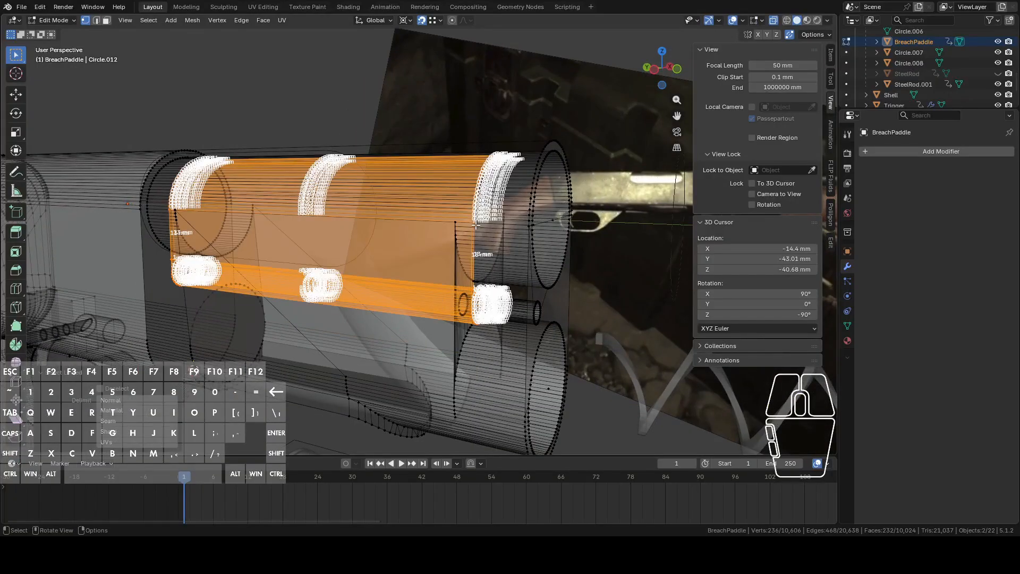
{"action": "middle_click_drag", "start_coordinate": [474, 225], "coordinate": [485, 226]}
{"action": "scroll", "coordinate": [485, 226], "scroll_direction": "down", "scroll_amount": 4}
{"action": "scroll", "coordinate": [391, 255], "scroll_direction": "down", "scroll_amount": 2}
{"action": "scroll", "coordinate": [391, 255], "scroll_direction": "up", "scroll_amount": 2}
{"action": "key", "text": "c"}
{"action": "left_click_drag", "start_coordinate": [273, 290], "coordinate": [276, 155], "text": "shift"}
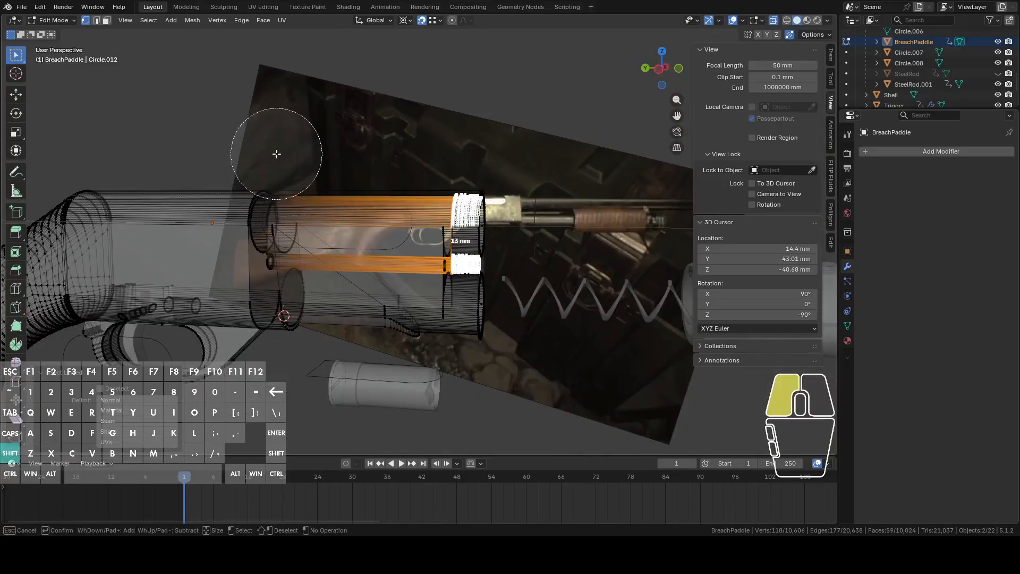
{"action": "right_click", "coordinate": [277, 153]}
{"action": "scroll", "coordinate": [420, 144], "scroll_direction": "up", "scroll_amount": 4}
{"action": "left_click", "coordinate": [661, 70]}
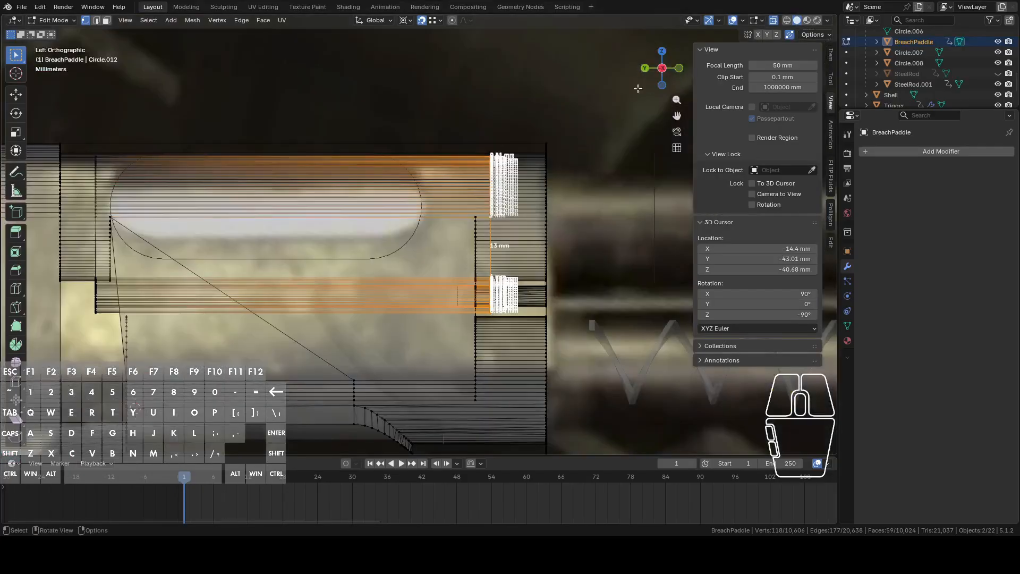
{"action": "middle_click_drag", "start_coordinate": [648, 81], "coordinate": [557, 87], "text": "shift"}
{"action": "key", "text": "g"}
{"action": "key", "text": "y"}
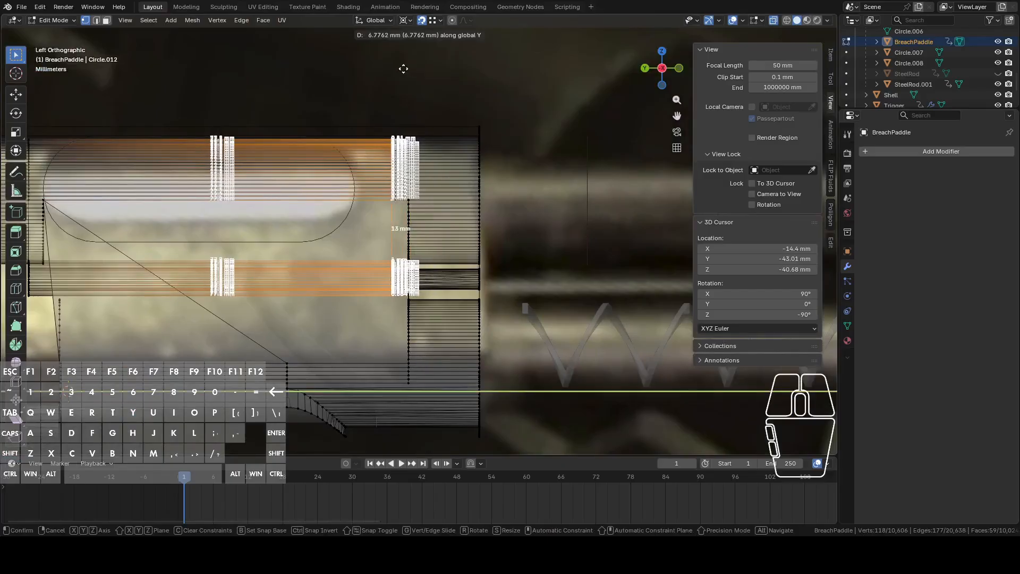
{"action": "left_click", "coordinate": [414, 74]}
Examine the clearance between the BreachPaddle's front end and the receiver's front block.
{"action": "scroll", "coordinate": [429, 130], "scroll_direction": "up", "scroll_amount": 7}
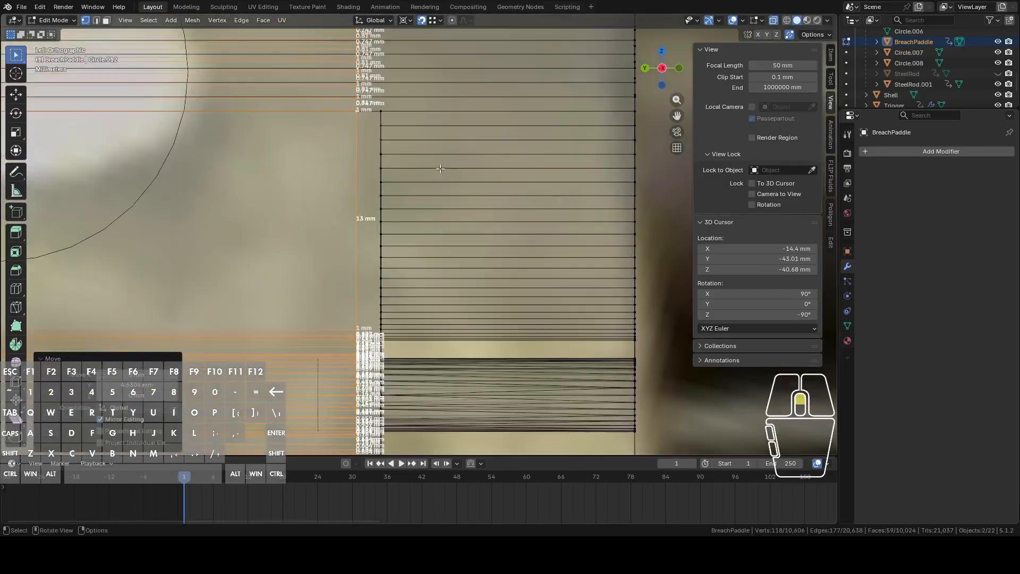
{"action": "scroll", "coordinate": [466, 158], "scroll_direction": "down", "scroll_amount": 3}
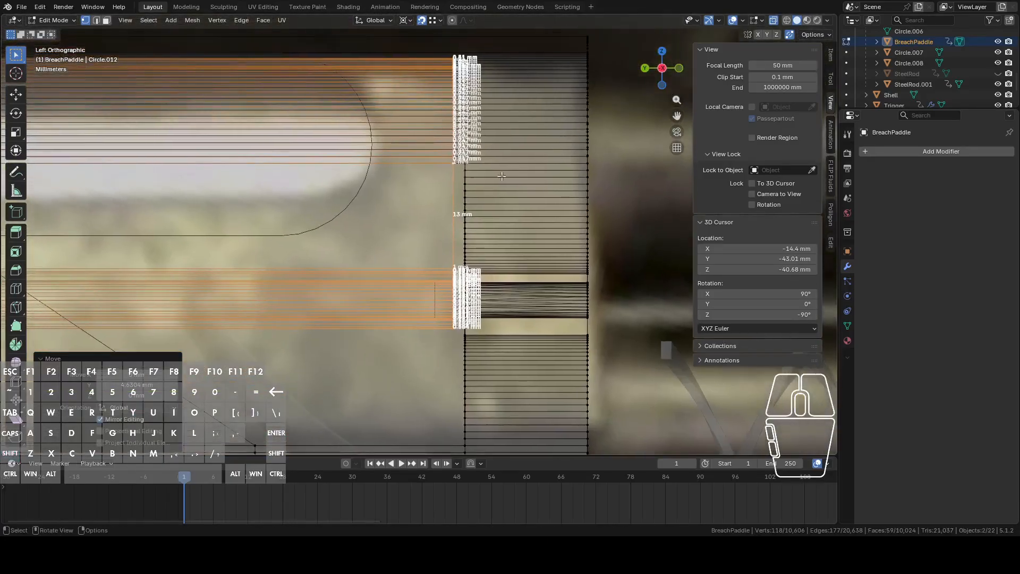
{"action": "middle_click_drag", "start_coordinate": [511, 217], "coordinate": [640, 81], "text": "shift"}
{"action": "scroll", "coordinate": [555, 212], "scroll_direction": "down", "scroll_amount": 2}
{"action": "left_click", "coordinate": [668, 80]}
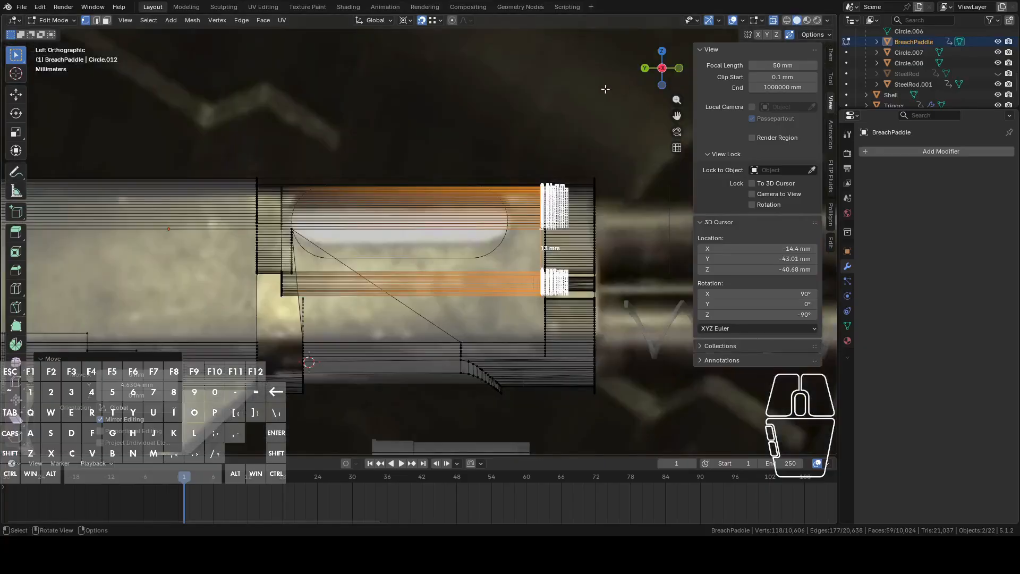
{"action": "middle_click_drag", "start_coordinate": [559, 188], "coordinate": [466, 225]}
{"action": "scroll", "coordinate": [465, 226], "scroll_direction": "up", "scroll_amount": 2}
Leave mesh editing, hide the BreachPaddle and turn off X-ray display.
{"action": "key", "text": "Tab"}
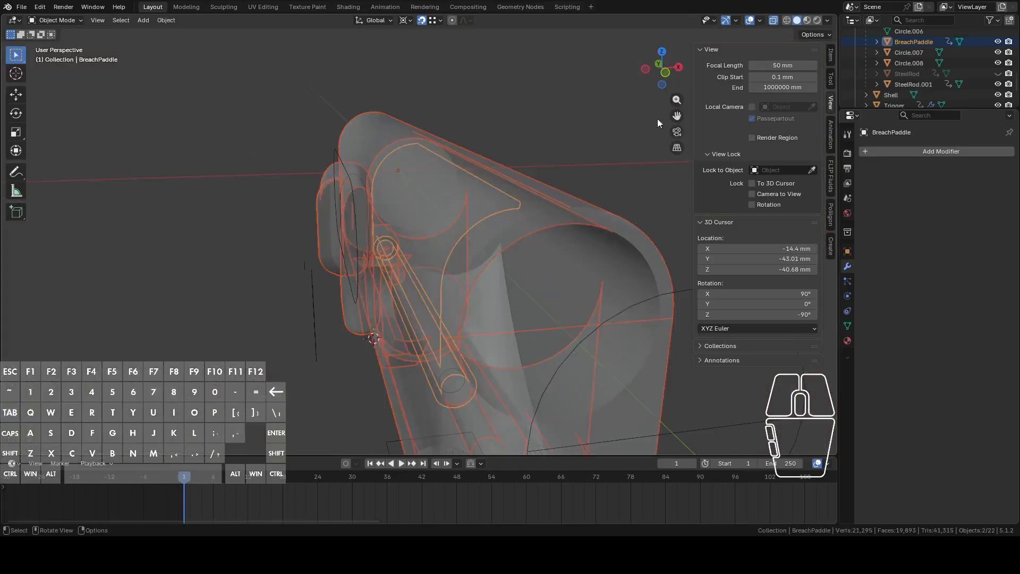
{"action": "left_click", "coordinate": [496, 201]}
{"action": "left_click", "coordinate": [495, 201]}
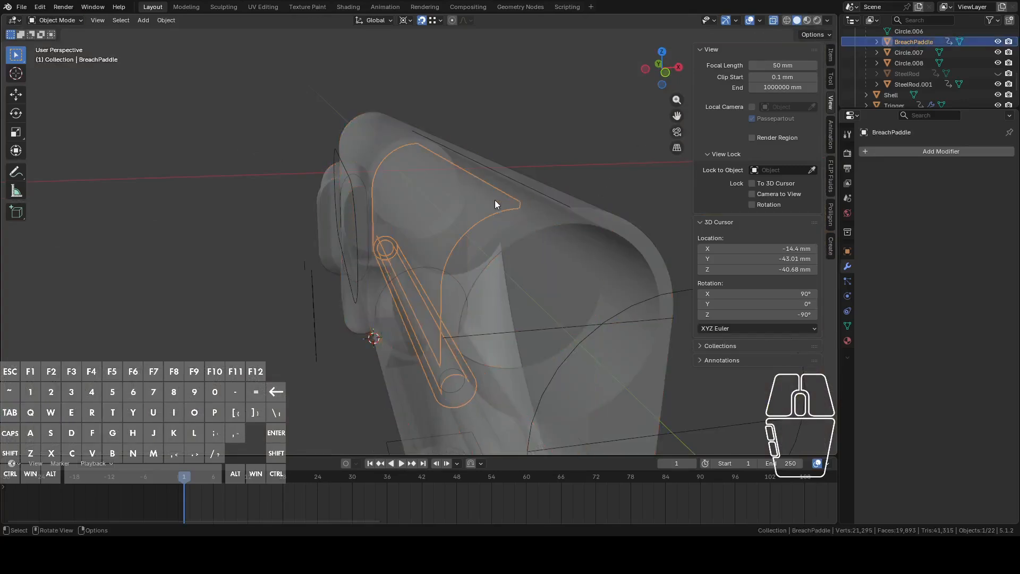
{"action": "key", "text": "h"}
{"action": "left_click", "coordinate": [773, 22]}
{"action": "middle_click_drag", "start_coordinate": [674, 163], "coordinate": [643, 151]}
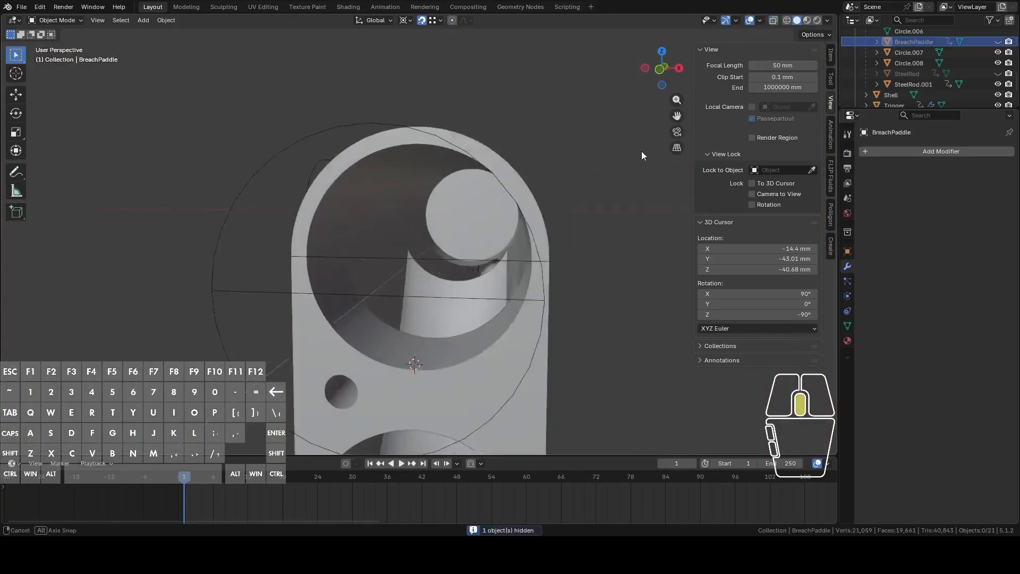
Open the receiver mesh for editing and delete the diagonal edges across its inner side walls, opening both walls.
{"action": "scroll", "coordinate": [611, 181], "scroll_direction": "up", "scroll_amount": 5}
{"action": "left_click", "coordinate": [397, 233]}
{"action": "scroll", "coordinate": [371, 212], "scroll_direction": "down", "scroll_amount": 4}
{"action": "key", "text": "Tab"}
{"action": "middle_click_drag", "start_coordinate": [406, 226], "coordinate": [629, 265]}
{"action": "key", "text": "3"}
{"action": "left_click", "coordinate": [388, 267]}
{"action": "left_click", "coordinate": [431, 267]}
{"action": "middle_click_drag", "start_coordinate": [556, 355], "coordinate": [486, 292]}
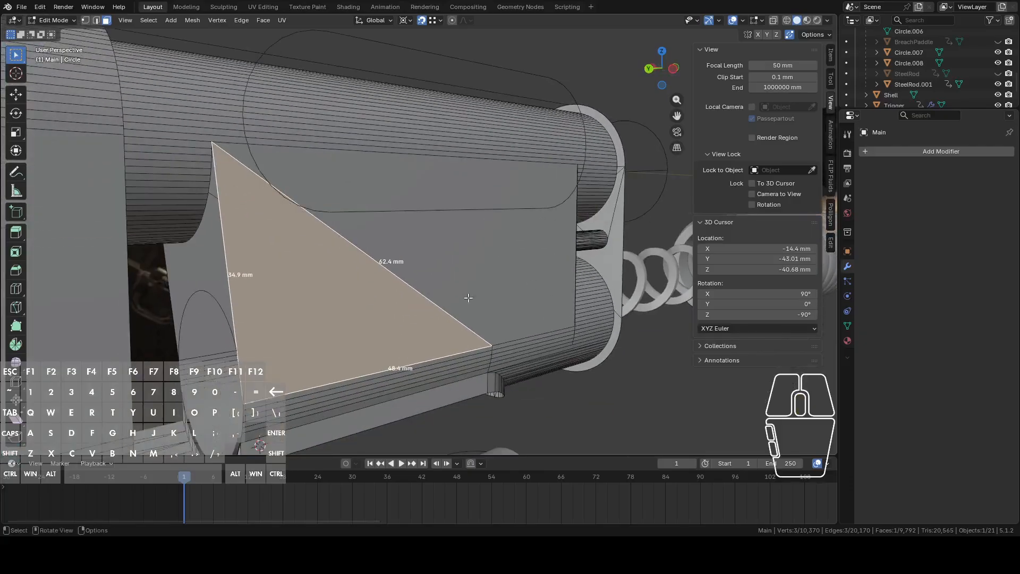
{"action": "key", "text": "2"}
{"action": "left_click", "coordinate": [383, 283]}
{"action": "middle_click_drag", "start_coordinate": [357, 269], "coordinate": [506, 258]}
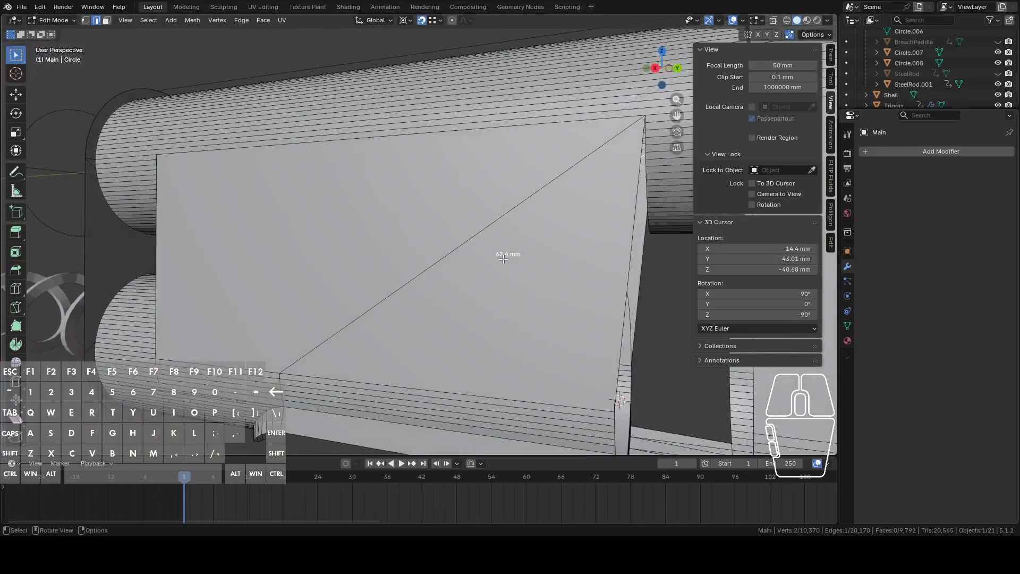
{"action": "key", "text": "x"}
{"action": "left_click", "coordinate": [411, 279]}
{"action": "middle_click_drag", "start_coordinate": [411, 280], "coordinate": [419, 294]}
Try to select the boundary loops around the receiver's open inner side walls.
{"action": "left_click", "coordinate": [435, 351], "text": "alt"}
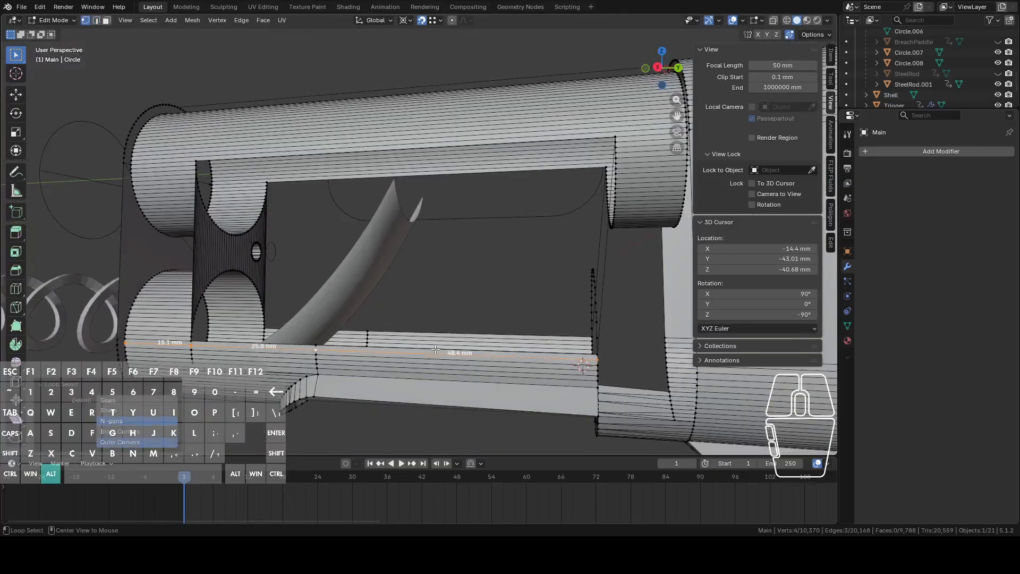
{"action": "left_click", "coordinate": [404, 346], "text": "alt"}
{"action": "middle_click_drag", "start_coordinate": [404, 345], "coordinate": [465, 272]}
{"action": "left_click", "coordinate": [446, 328]}
{"action": "scroll", "coordinate": [462, 276], "scroll_direction": "up", "scroll_amount": 5}
{"action": "scroll", "coordinate": [467, 274], "scroll_direction": "up", "scroll_amount": 4}
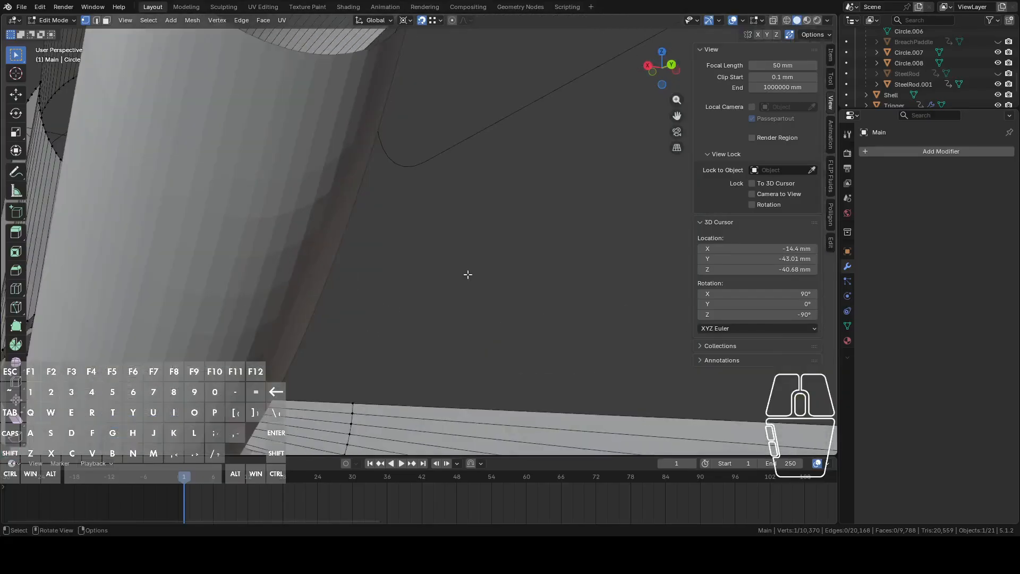
{"action": "scroll", "coordinate": [468, 274], "scroll_direction": "down", "scroll_amount": 6}
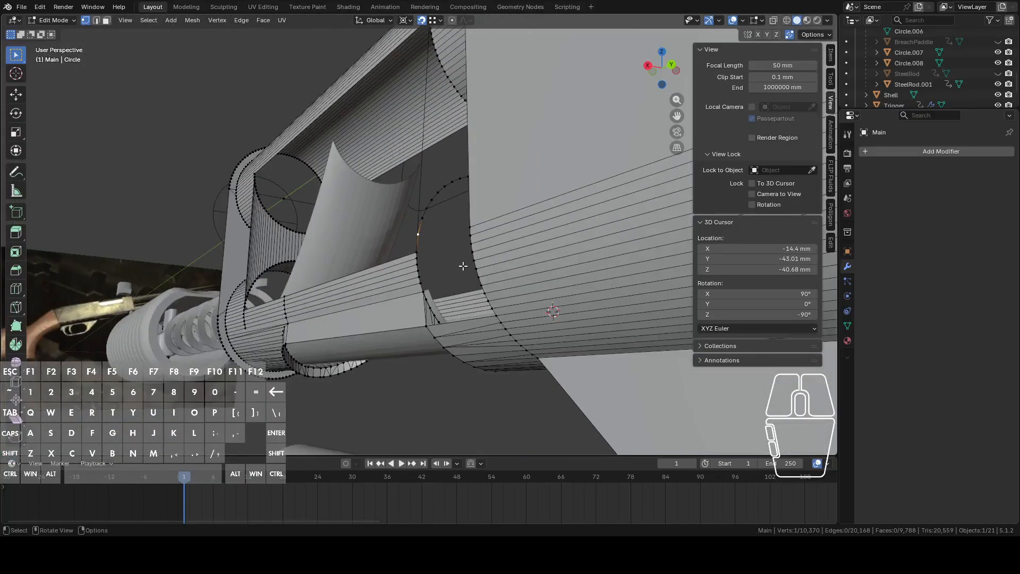
{"action": "middle_click_drag", "start_coordinate": [463, 266], "coordinate": [494, 281]}
{"action": "left_click", "coordinate": [527, 212], "text": "alt"}
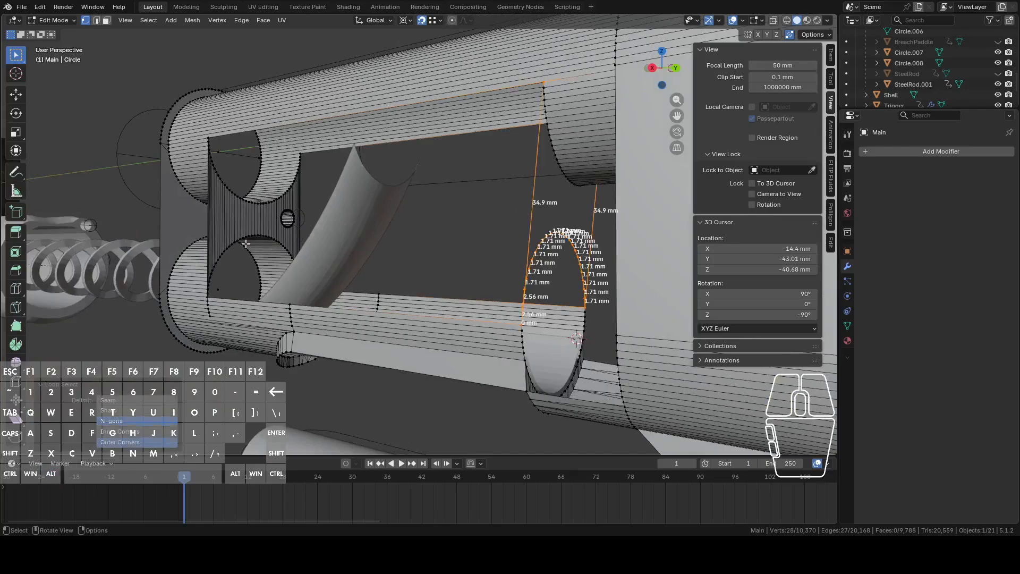
{"action": "left_click", "coordinate": [198, 218], "text": "alt+shift"}
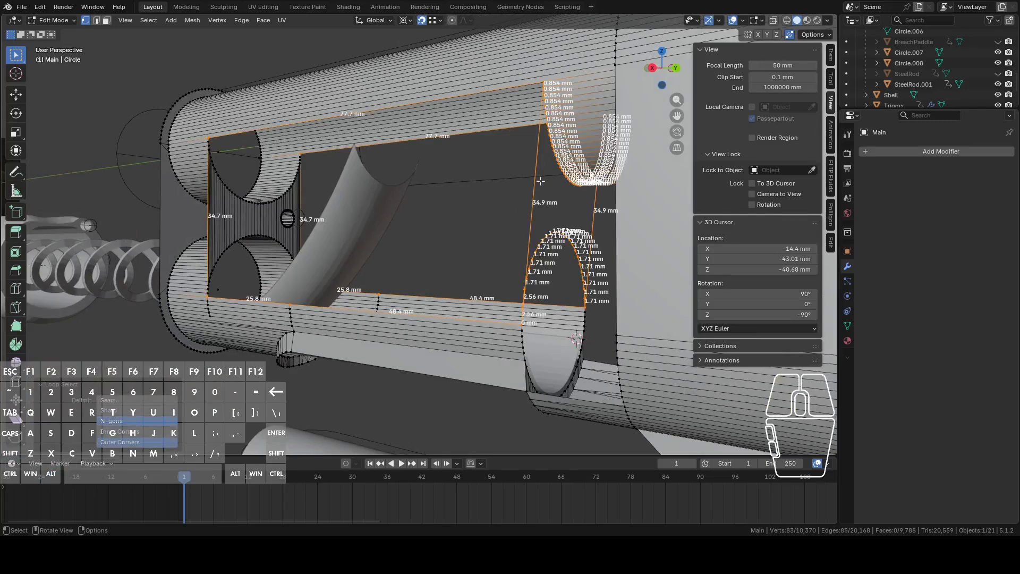
{"action": "left_click", "coordinate": [678, 71]}
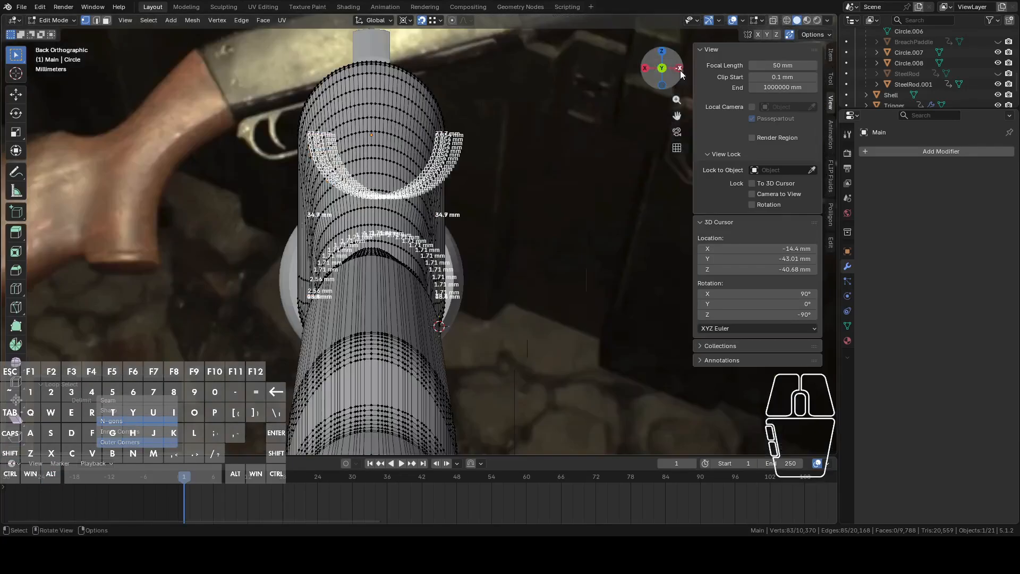
Select the edges bordering one open inner side wall of the receiver and fill them with a single face.
{"action": "middle_click_drag", "start_coordinate": [461, 180], "coordinate": [359, 265]}
{"action": "left_click", "coordinate": [461, 217]}
{"action": "left_click", "coordinate": [458, 190], "text": "shift"}
{"action": "middle_click_drag", "start_coordinate": [303, 237], "coordinate": [457, 281], "text": "shift"}
{"action": "scroll", "coordinate": [459, 281], "scroll_direction": "up", "scroll_amount": 4}
{"action": "left_click", "coordinate": [464, 285], "text": "shift"}
{"action": "scroll", "coordinate": [535, 285], "scroll_direction": "down", "scroll_amount": 4}
{"action": "middle_click_drag", "start_coordinate": [553, 285], "coordinate": [534, 285]}
{"action": "key", "text": "f"}
Select the top, end and lower edges of the opposite inner side wall and fill that opening with one face.
{"action": "middle_click_drag", "start_coordinate": [406, 281], "coordinate": [510, 326]}
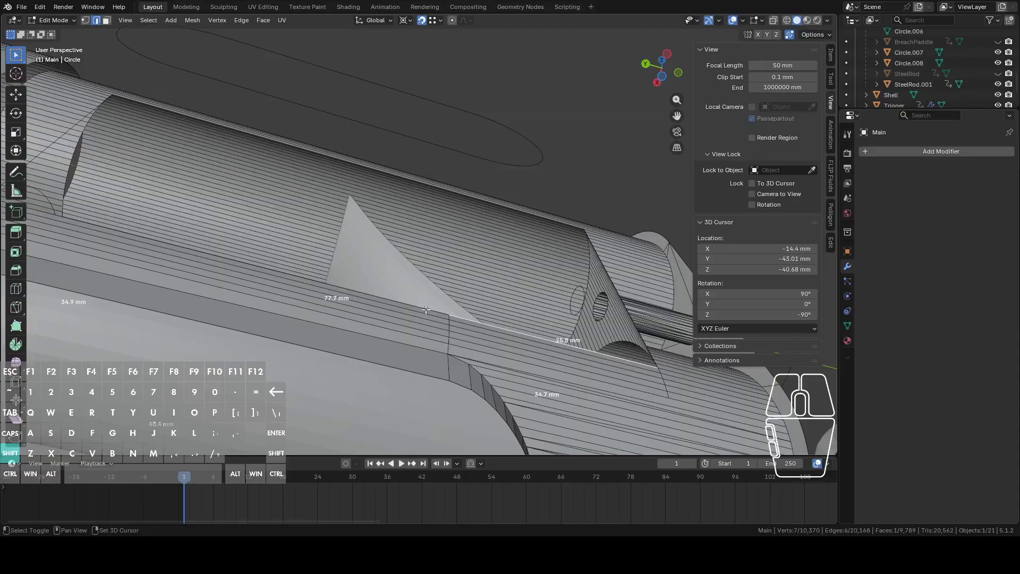
{"action": "middle_click_drag", "start_coordinate": [428, 309], "coordinate": [534, 399]}
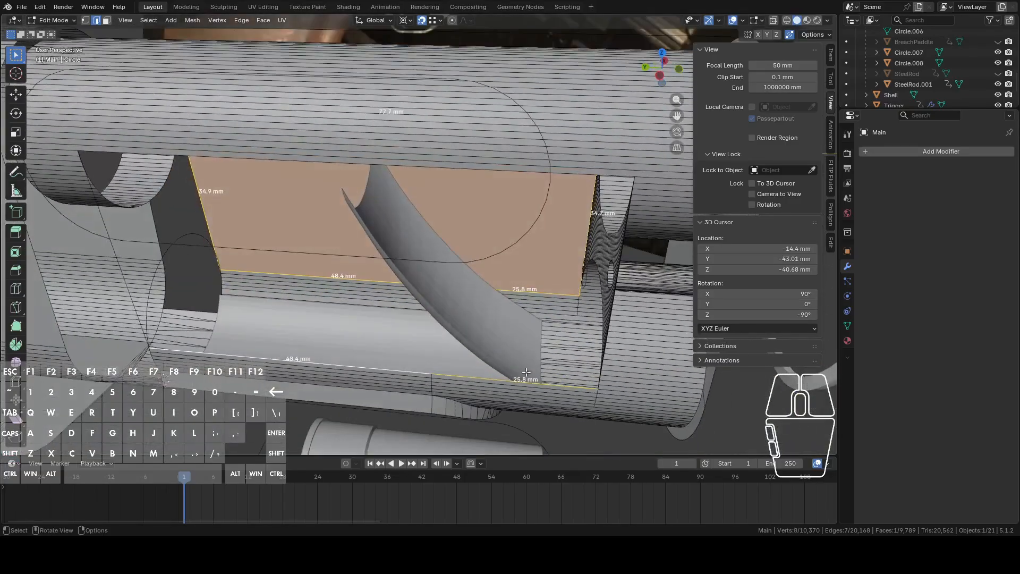
{"action": "left_click", "coordinate": [491, 173], "text": "shift"}
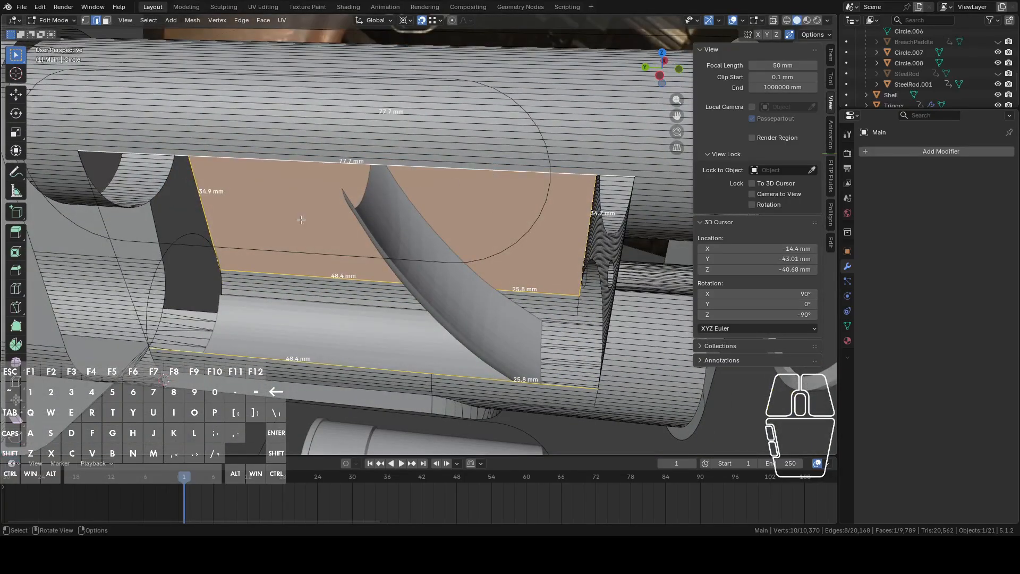
{"action": "left_click", "coordinate": [308, 164]}
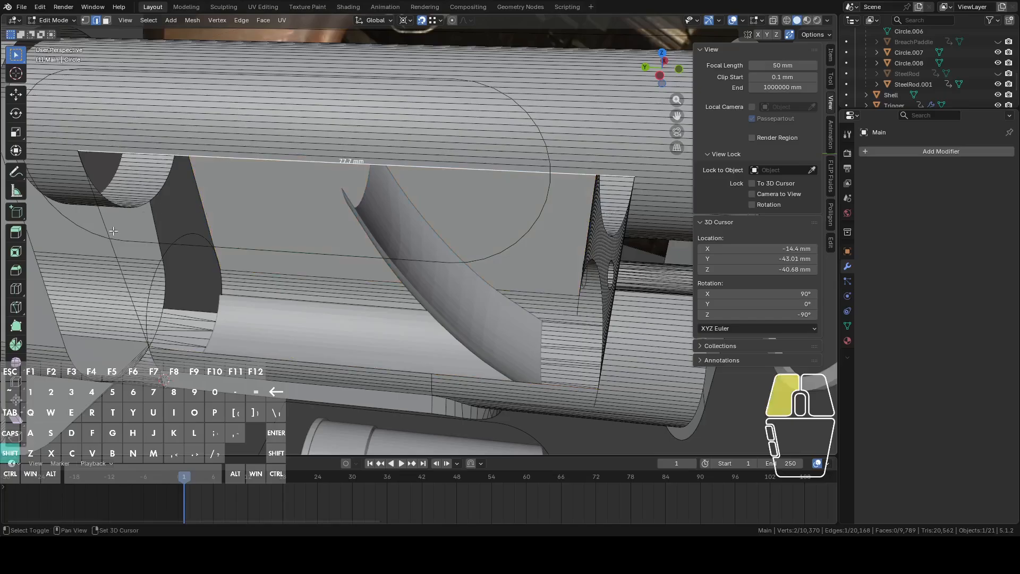
{"action": "middle_click_drag", "start_coordinate": [342, 356], "coordinate": [381, 315]}
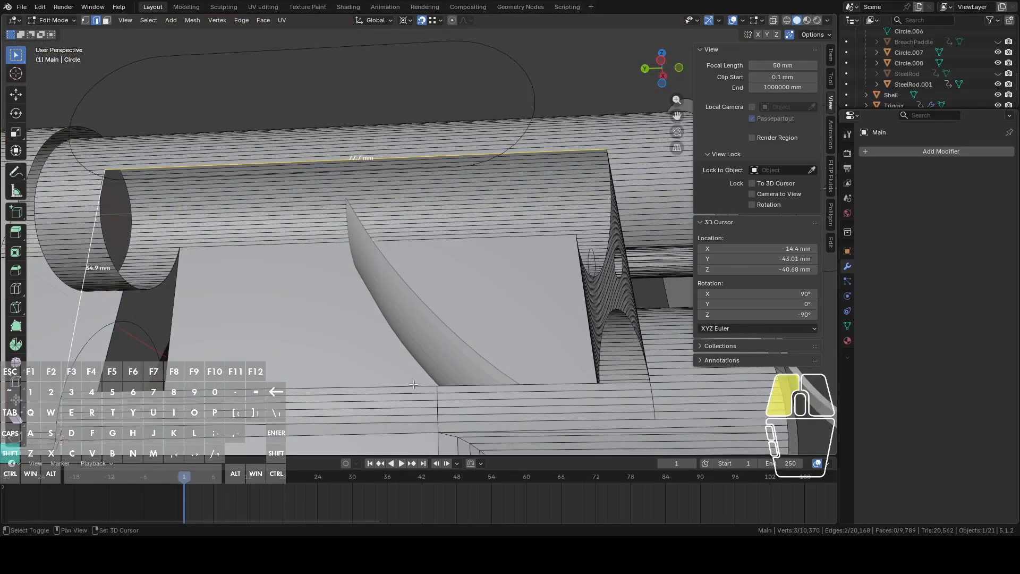
{"action": "middle_click_drag", "start_coordinate": [546, 382], "coordinate": [551, 365]}
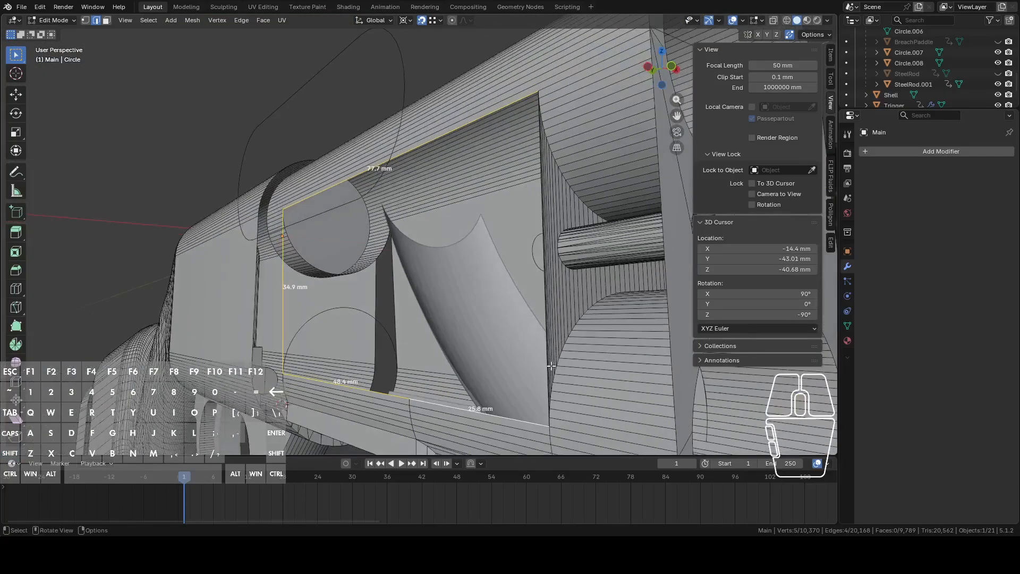
{"action": "mouse_move", "coordinate": [533, 293]}
{"action": "middle_mouse_down"}
{"action": "mouse_move", "coordinate": [540, 298]}
{"action": "mouse_move", "coordinate": [510, 358]}
{"action": "mouse_move", "coordinate": [478, 282]}
{"action": "mouse_move", "coordinate": [463, 276]}
{"action": "mouse_move", "coordinate": [537, 284]}
{"action": "middle_mouse_up"}
{"action": "scroll", "coordinate": [540, 298], "scroll_direction": "up", "scroll_amount": 4}
{"action": "key", "text": "f"}
{"action": "scroll", "coordinate": [479, 282], "scroll_direction": "down", "scroll_amount": 3}
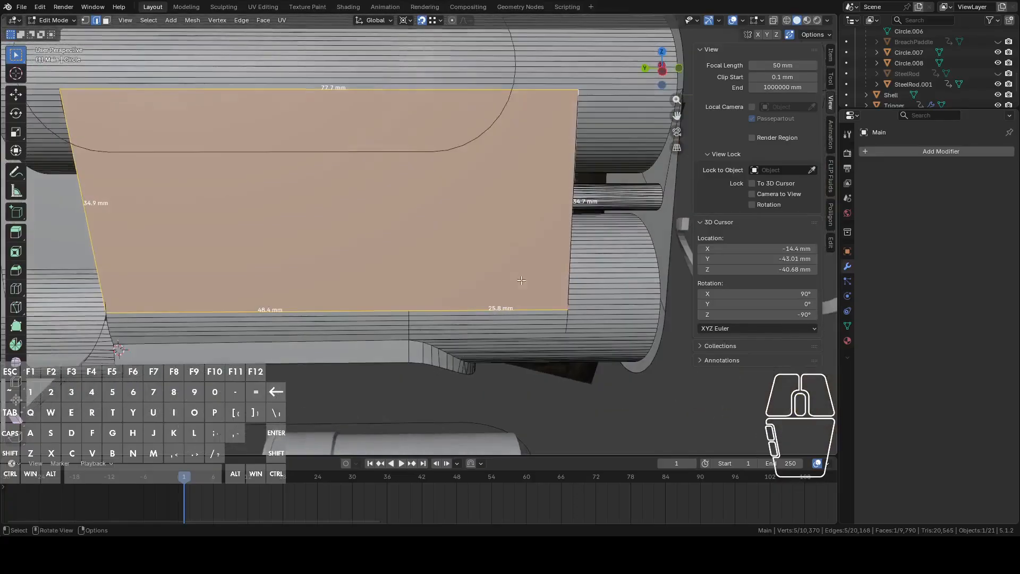
Reveal the receiver mesh's hidden geometry.
{"action": "scroll", "coordinate": [409, 239], "scroll_direction": "down", "scroll_amount": 3}
{"action": "middle_click_drag", "start_coordinate": [401, 235], "coordinate": [475, 219], "text": "shift"}
{"action": "key", "text": "alt+h"}
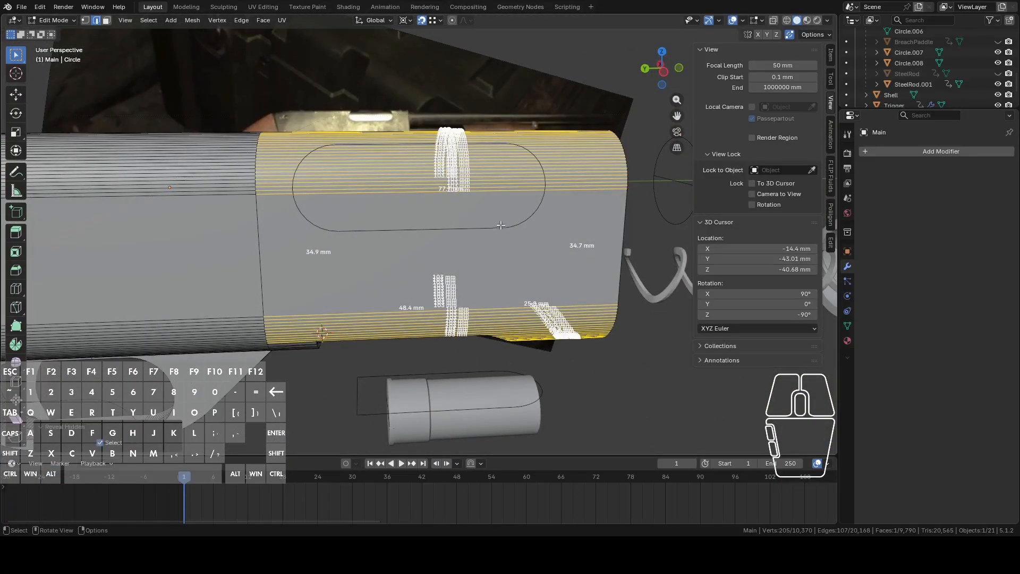
Knife-project the rounded slot outline onto the receiver from the left view with Cut Through enabled.
{"action": "key", "text": "Tab"}
{"action": "left_click", "coordinate": [498, 225]}
{"action": "left_click", "coordinate": [559, 201]}
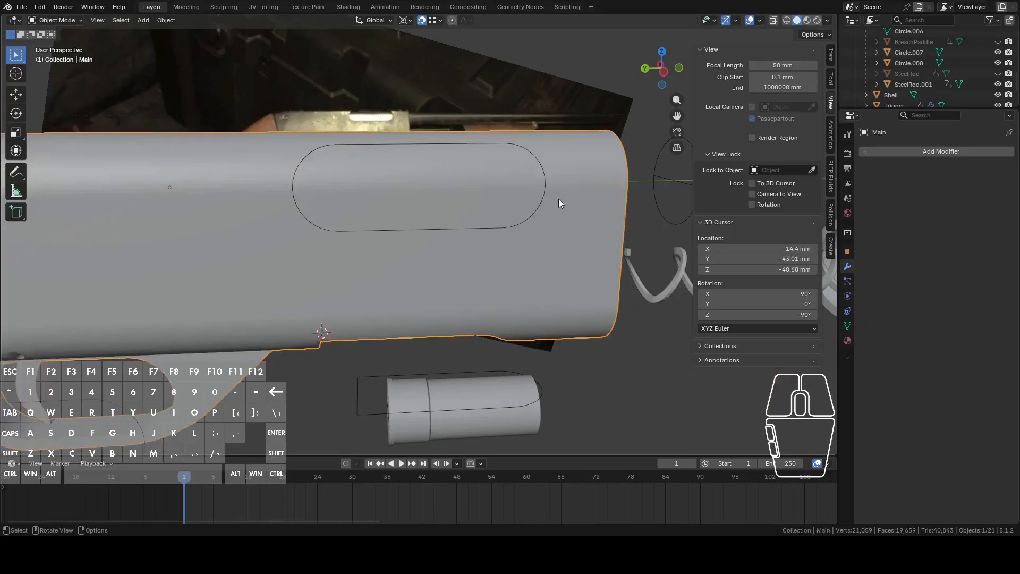
{"action": "key", "text": "Tab"}
{"action": "middle_click_drag", "start_coordinate": [568, 190], "coordinate": [430, 240]}
{"action": "key", "text": "Tab"}
{"action": "left_click", "coordinate": [477, 243]}
{"action": "key", "text": "Tab"}
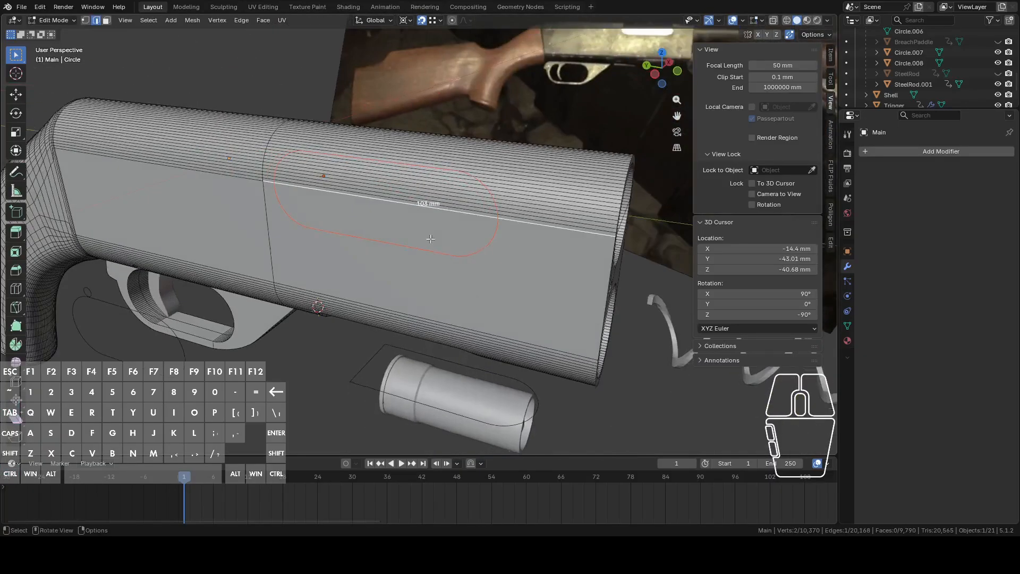
{"action": "left_click", "coordinate": [655, 74]}
{"action": "left_click", "coordinate": [191, 23]}
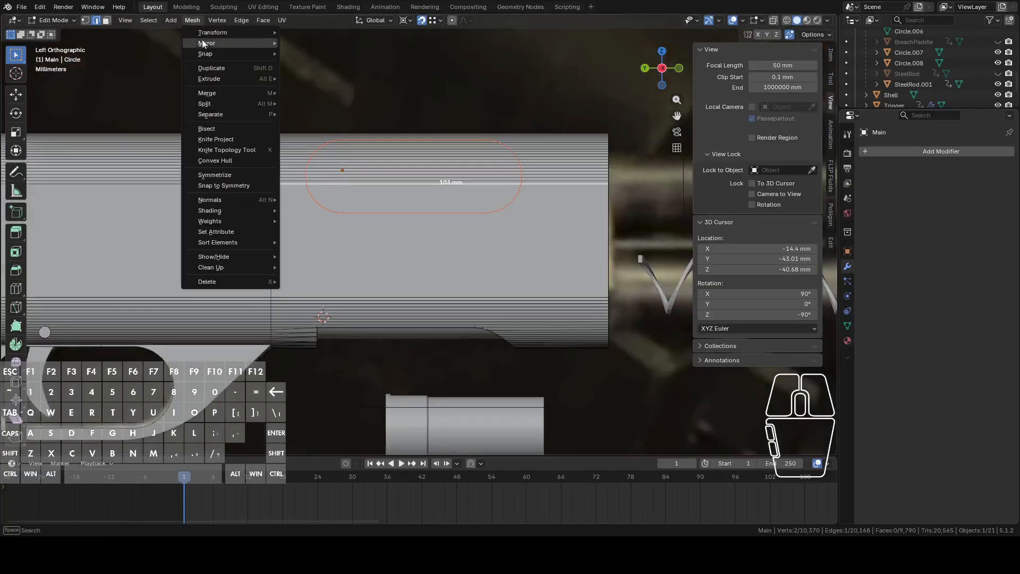
{"action": "left_click", "coordinate": [221, 141]}
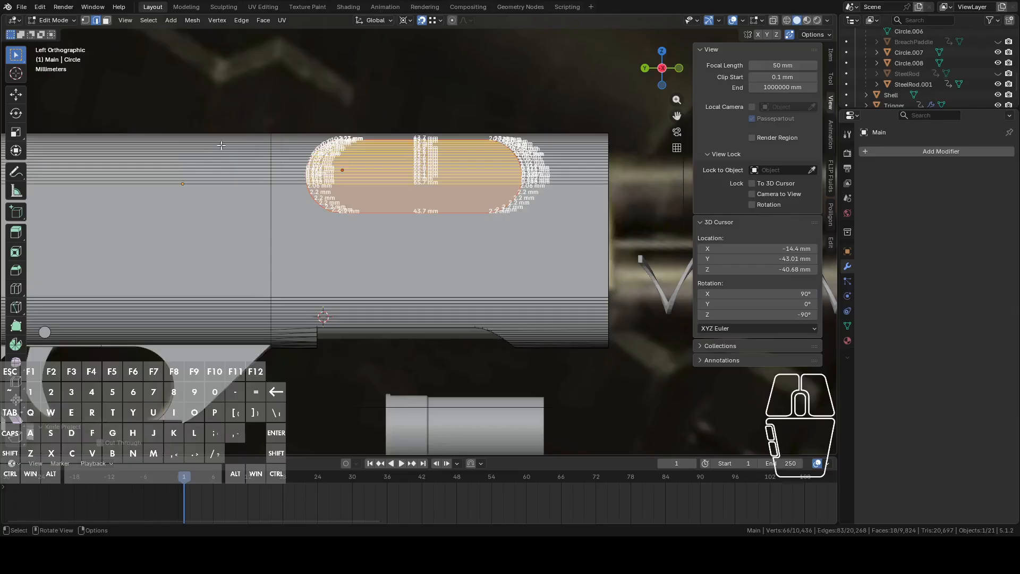
{"action": "left_click", "coordinate": [128, 446]}
Turn on X-ray display, leave mesh editing, hide the slot outline object and reopen the receiver mesh for editing.
{"action": "middle_click_drag", "start_coordinate": [362, 271], "coordinate": [462, 178]}
{"action": "left_click", "coordinate": [774, 22]}
{"action": "left_click", "coordinate": [461, 183]}
{"action": "key", "text": "Tab"}
{"action": "left_click", "coordinate": [385, 127]}
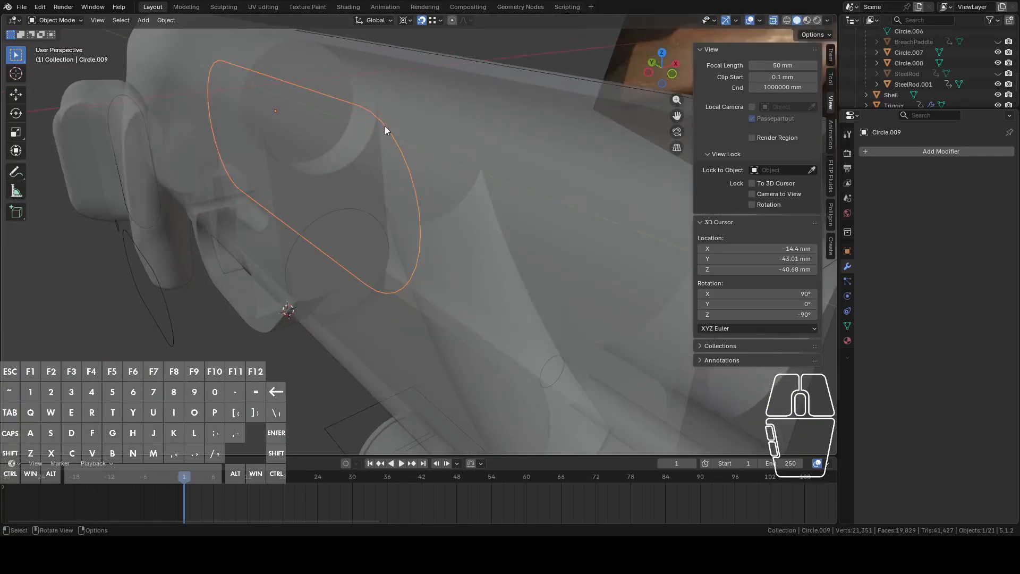
{"action": "key", "text": "h"}
{"action": "left_click", "coordinate": [423, 143]}
{"action": "key", "text": "Tab"}
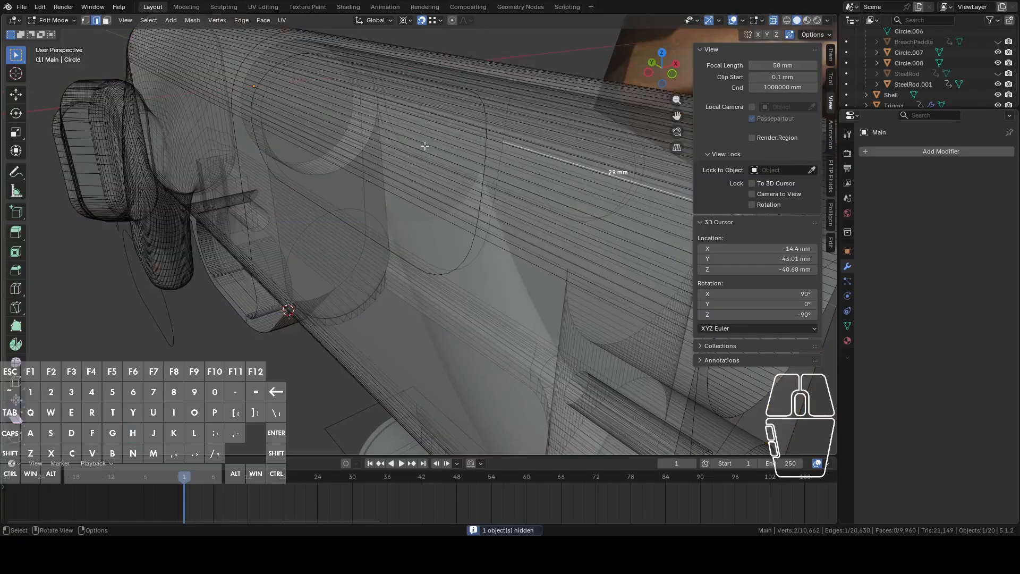
Circle-select the lengthwise edges on the receiver's outer skin inside the projected slot and delete them.
{"action": "scroll", "coordinate": [607, 112], "scroll_direction": "up", "scroll_amount": 4, "text": "shift"}
{"action": "scroll", "coordinate": [498, 186], "scroll_direction": "up", "scroll_amount": 6}
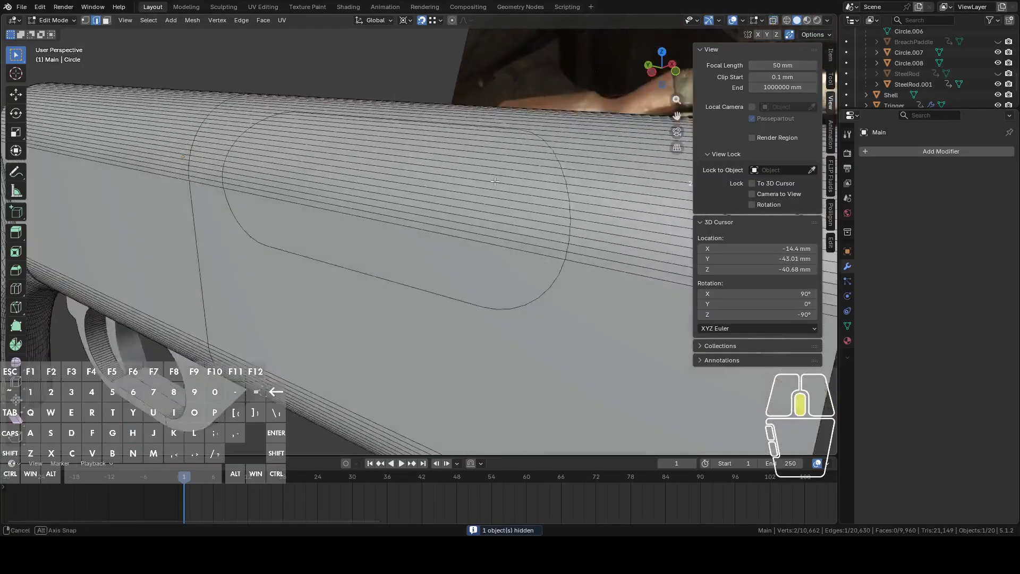
{"action": "key", "text": "c"}
{"action": "left_click_drag", "start_coordinate": [461, 222], "coordinate": [458, 200]}
{"action": "right_click", "coordinate": [460, 197]}
{"action": "middle_click_drag", "start_coordinate": [463, 190], "coordinate": [454, 248]}
{"action": "key", "text": "c"}
{"action": "left_click", "coordinate": [453, 233]}
{"action": "right_click", "coordinate": [453, 233]}
{"action": "key", "text": "c"}
{"action": "left_click_drag", "start_coordinate": [455, 248], "coordinate": [473, 242]}
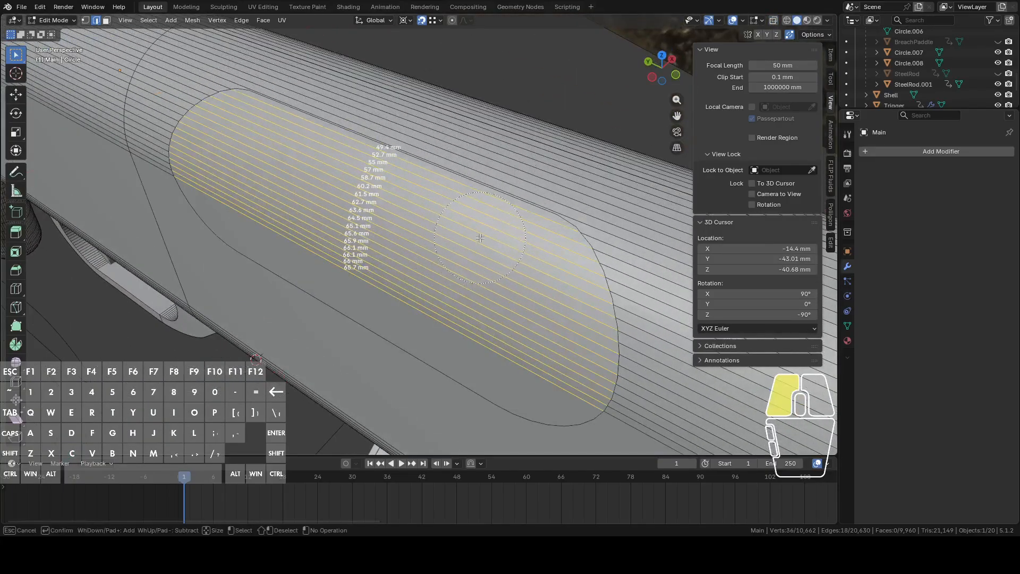
{"action": "middle_click_drag", "start_coordinate": [483, 237], "coordinate": [490, 210]}
{"action": "scroll", "coordinate": [440, 232], "scroll_direction": "up", "scroll_amount": 2}
{"action": "key", "text": "x"}
{"action": "left_click", "coordinate": [440, 231]}
Circle-select the lengthwise edges on the inner skin behind the slot and delete them to open it.
{"action": "left_click", "coordinate": [424, 222], "text": "ctrl+alt"}
{"action": "mouse_move", "coordinate": [424, 222]}
{"action": "middle_mouse_down"}
{"action": "mouse_move", "coordinate": [429, 187]}
{"action": "mouse_move", "coordinate": [406, 227]}
{"action": "middle_mouse_up"}
{"action": "scroll", "coordinate": [429, 187], "scroll_direction": "down", "scroll_amount": 2}
{"action": "key", "text": "c"}
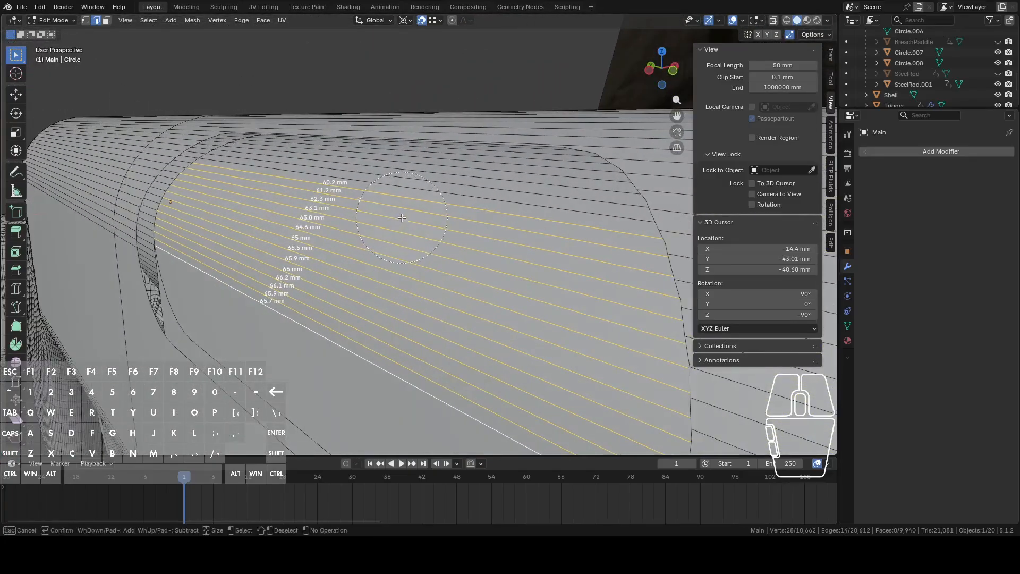
{"action": "left_click_drag", "start_coordinate": [408, 218], "coordinate": [410, 210]}
{"action": "middle_click_drag", "start_coordinate": [410, 207], "coordinate": [405, 245]}
{"action": "scroll", "coordinate": [404, 245], "scroll_direction": "down", "scroll_amount": 5}
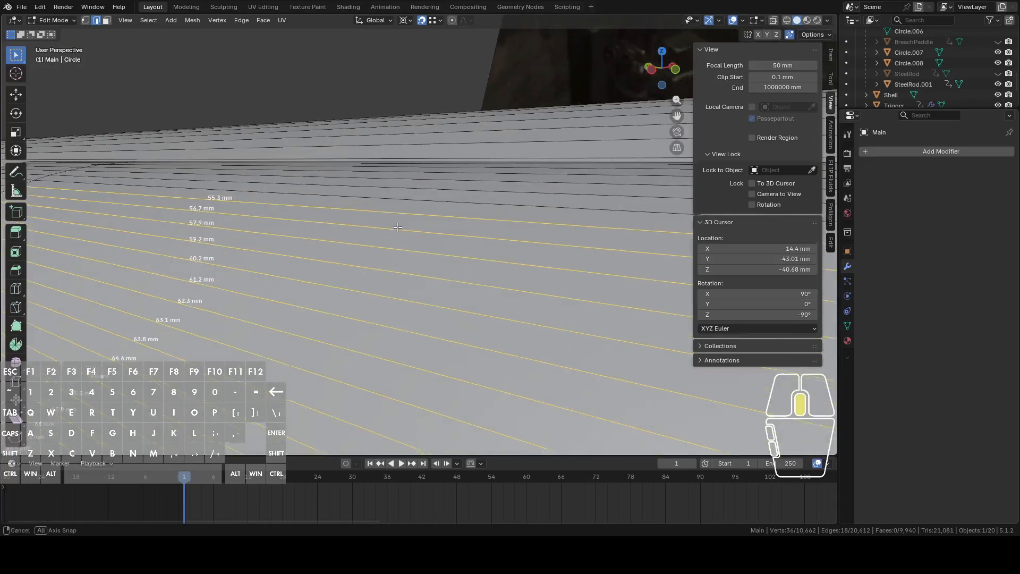
{"action": "scroll", "coordinate": [453, 256], "scroll_direction": "down", "scroll_amount": 3}
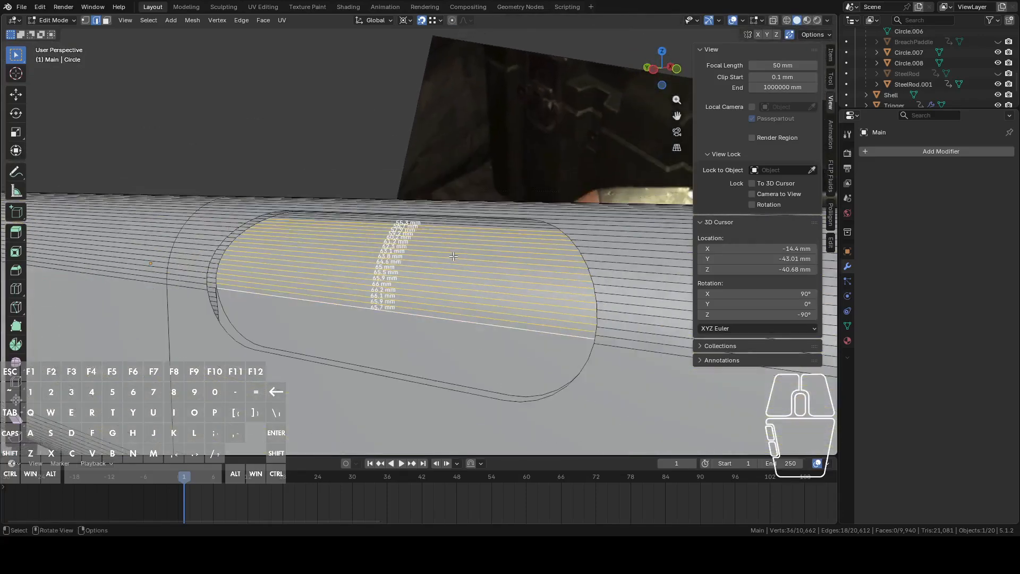
{"action": "key", "text": "x"}
{"action": "left_click", "coordinate": [452, 257]}
{"action": "middle_click_drag", "start_coordinate": [452, 257], "coordinate": [514, 259]}
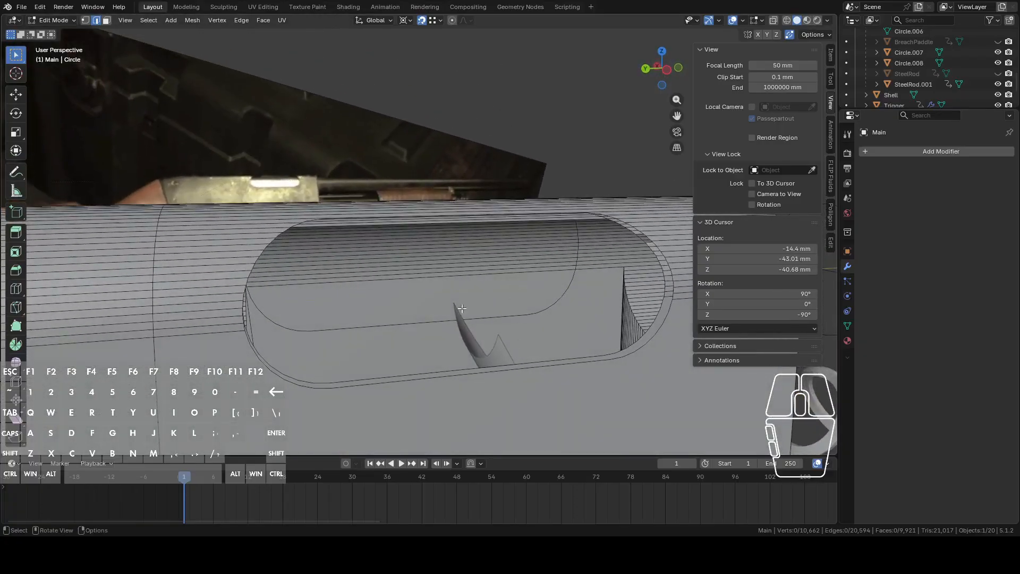
Undo the slot edge deletions, the hiding of the outline and the knife projection.
{"action": "key", "text": "ctrl+z"}
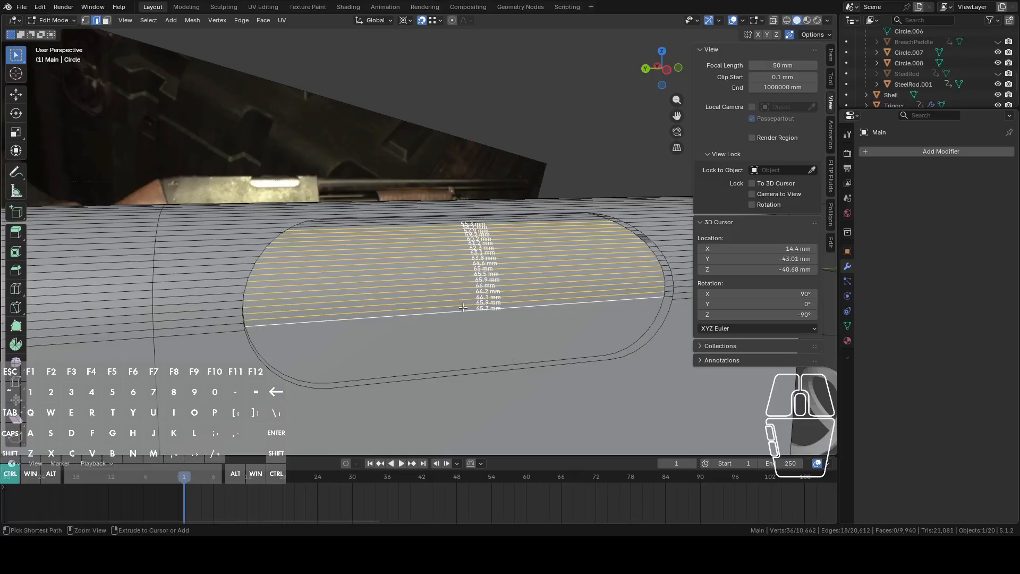
{"action": "key", "text": "ctrl+z"}
{"action": "key", "text": "ctrl+z"}
{"action": "key", "text": "ctrl+z"}
{"action": "key", "text": "ctrl+z"}
{"action": "key", "text": "ctrl+z"}
{"action": "key", "text": "ctrl+z"}
{"action": "key", "text": "ctrl+z"}
{"action": "key", "text": "ctrl+z"}
{"action": "key", "text": "ctrl+z"}
{"action": "key", "text": "ctrl+z"}
Align the view square to an upper curved face of the receiver and knife-project the slot outline with Cut Through enabled.
{"action": "middle_click_drag", "start_coordinate": [474, 299], "coordinate": [488, 271]}
{"action": "left_click", "coordinate": [432, 282]}
{"action": "left_click", "coordinate": [480, 263]}
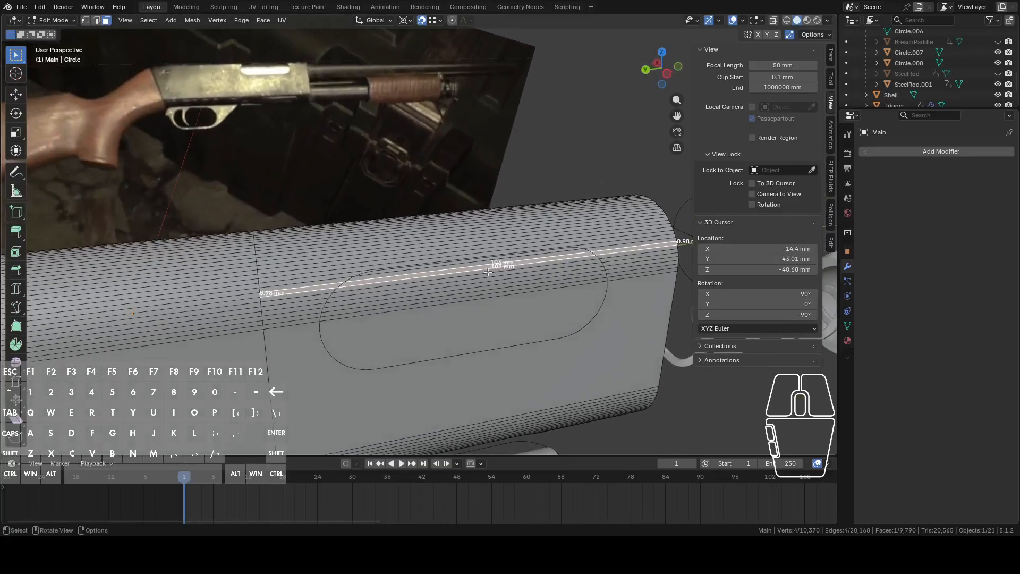
{"action": "key", "text": "shift+KP_7"}
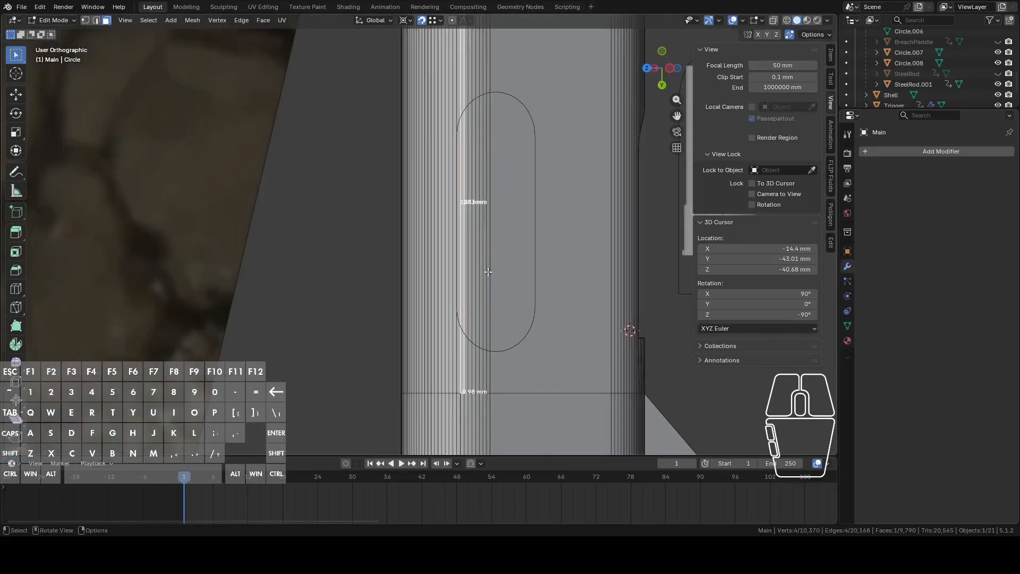
{"action": "key", "text": "Tab"}
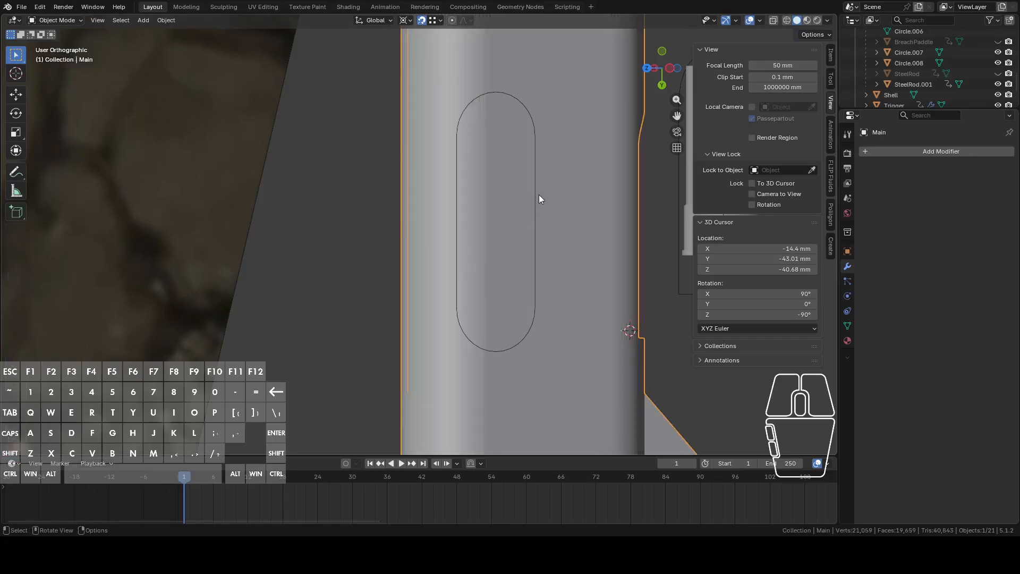
{"action": "left_click", "coordinate": [538, 190]}
{"action": "left_click", "coordinate": [563, 189]}
{"action": "key", "text": "Tab"}
{"action": "left_click", "coordinate": [536, 197], "text": "ctrl"}
{"action": "left_click", "coordinate": [536, 196], "text": "ctrl"}
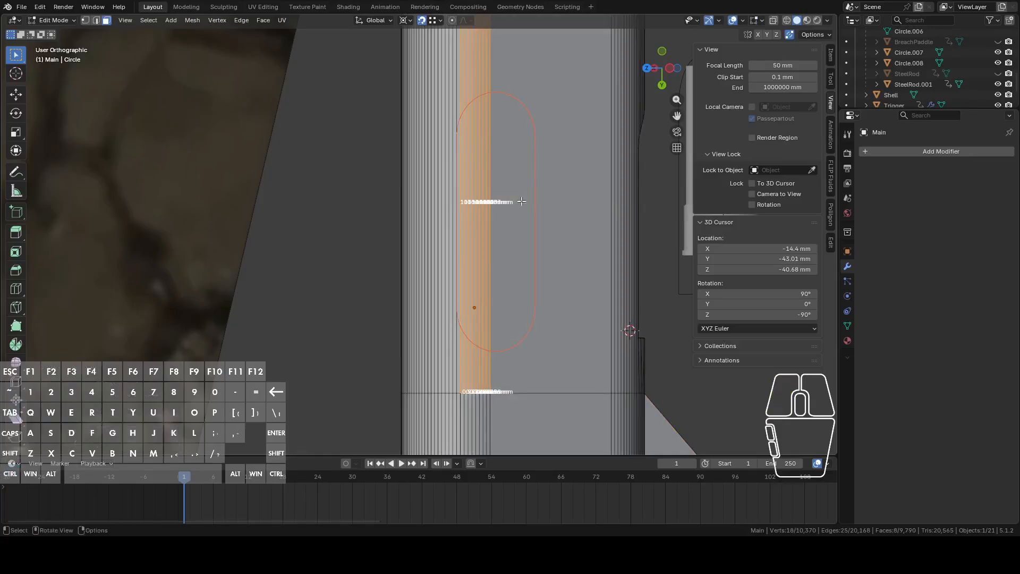
{"action": "left_click", "coordinate": [192, 21]}
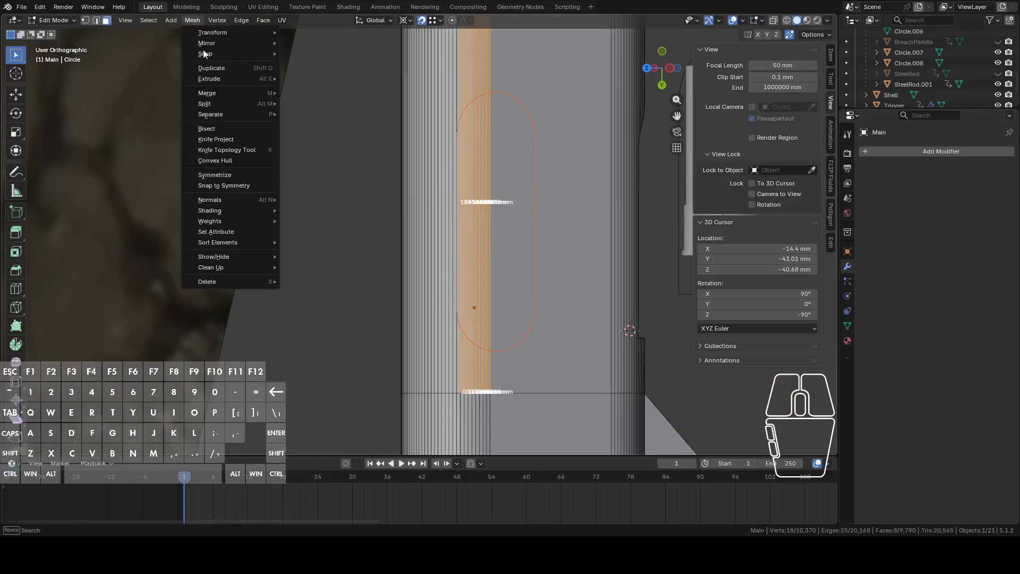
{"action": "left_click", "coordinate": [221, 138]}
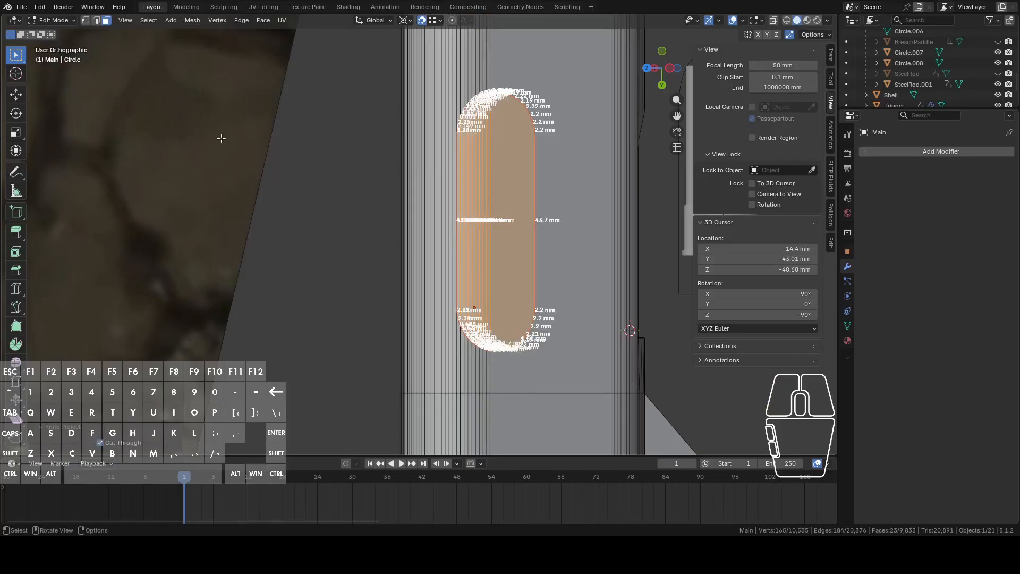
Frame the projected slot on the receiver, select the flat face inside its lower half and switch to edge selection.
{"action": "middle_click_drag", "start_coordinate": [418, 241], "coordinate": [585, 151]}
{"action": "key", "text": "shift"}
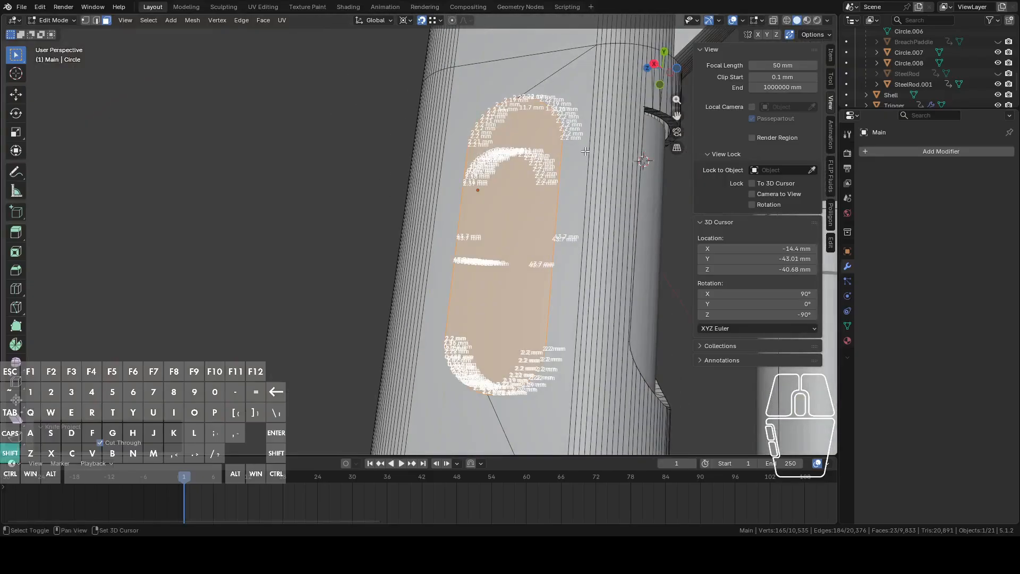
{"action": "key", "text": "ctrl+KP_0"}
{"action": "middle_click_drag", "start_coordinate": [585, 153], "coordinate": [425, 205]}
{"action": "key", "text": "KP_Decimal"}
{"action": "left_click", "coordinate": [425, 205]}
{"action": "key", "text": "2"}
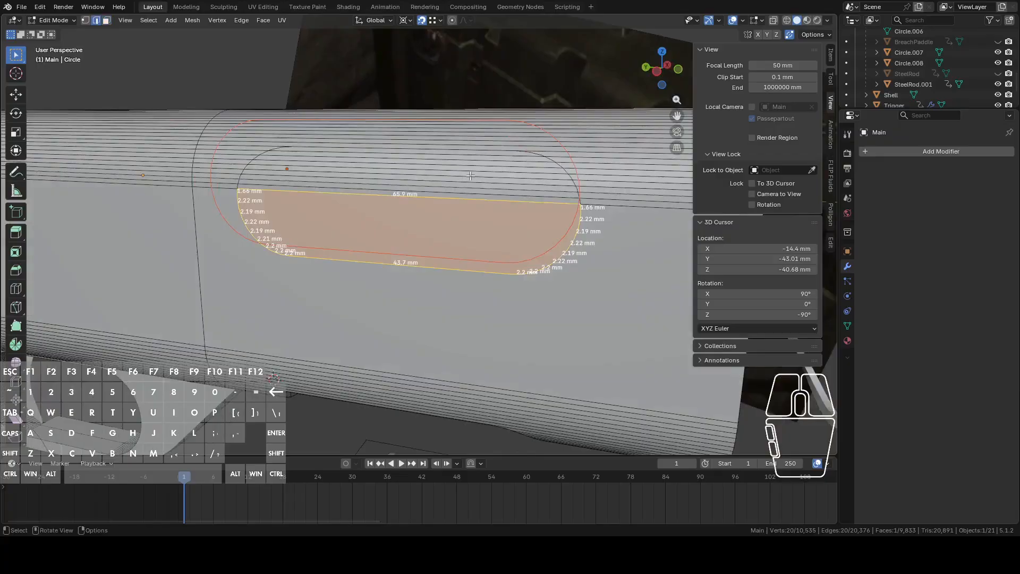
Circle-select the lengthwise edges crossing the upper part of the projected slot and check them from the side.
{"action": "middle_click_drag", "start_coordinate": [471, 175], "coordinate": [462, 235], "text": "shift"}
{"action": "scroll", "coordinate": [454, 248], "scroll_direction": "up", "scroll_amount": 3}
{"action": "left_click", "coordinate": [419, 273]}
{"action": "key", "text": "c"}
{"action": "left_click", "coordinate": [408, 275]}
{"action": "left_click_drag", "start_coordinate": [408, 275], "coordinate": [407, 250]}
{"action": "right_click", "coordinate": [552, 196]}
{"action": "left_click", "coordinate": [657, 73]}
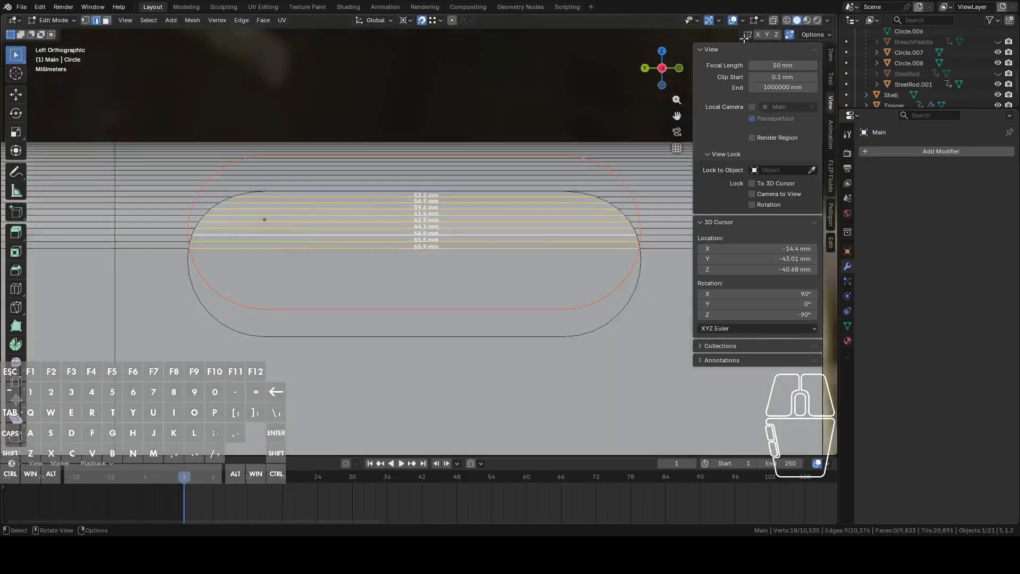
{"action": "left_click", "coordinate": [773, 20]}
{"action": "left_click", "coordinate": [773, 20]}
{"action": "middle_click_drag", "start_coordinate": [691, 69], "coordinate": [498, 164]}
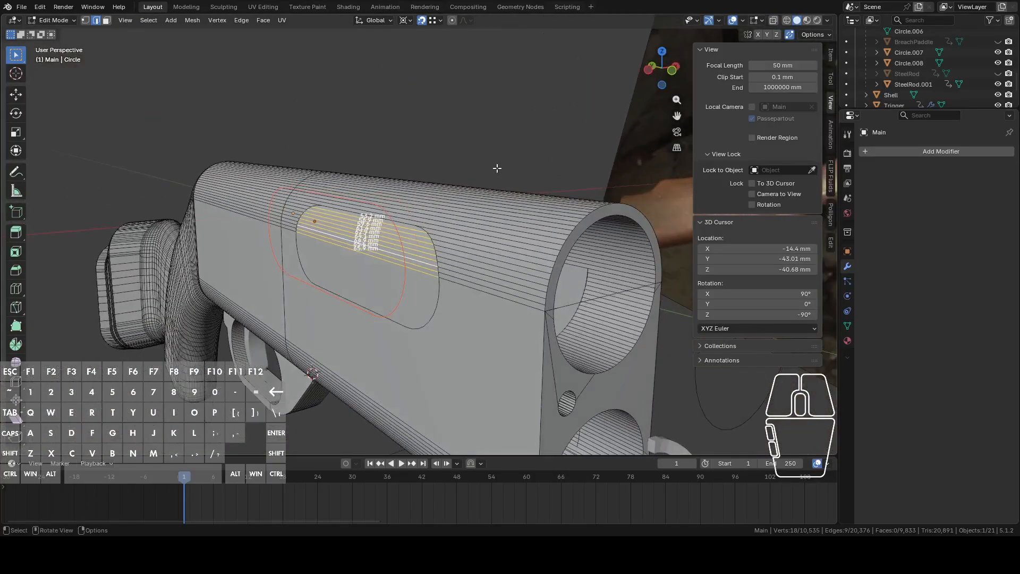
{"action": "middle_click_drag", "start_coordinate": [427, 195], "coordinate": [398, 197]}
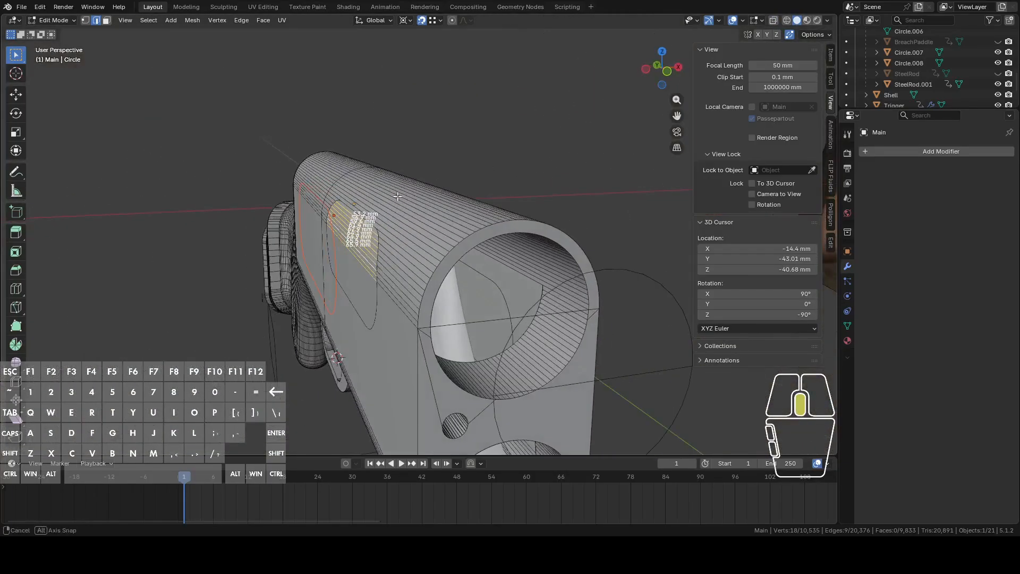
Undo the edge selection and the knife projection of the slot on the receiver.
{"action": "key", "text": "ctrl+z"}
{"action": "key", "text": "ctrl+z"}
{"action": "key", "text": "ctrl+z"}
{"action": "key", "text": "ctrl+z"}
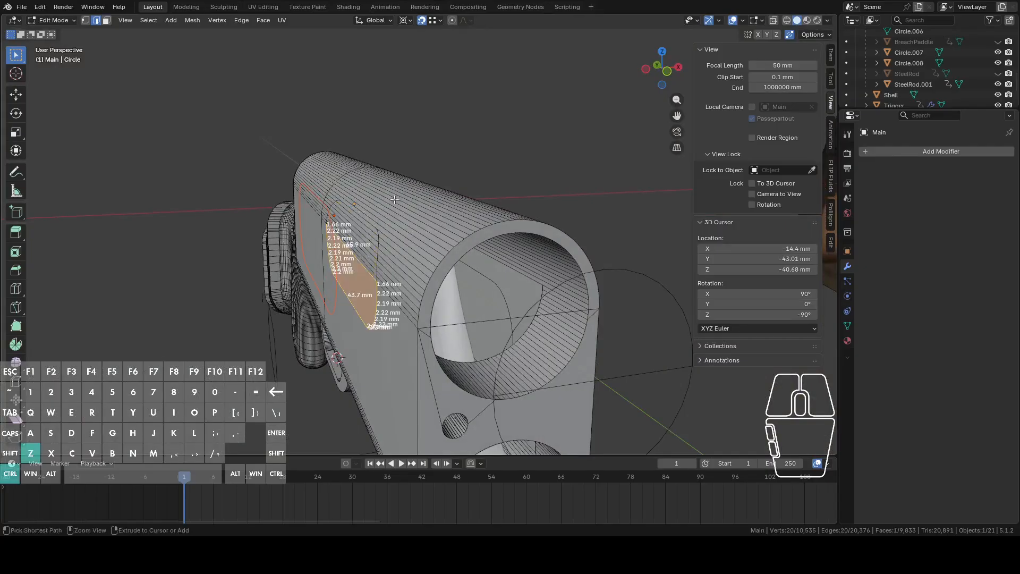
{"action": "key", "text": "ctrl+z"}
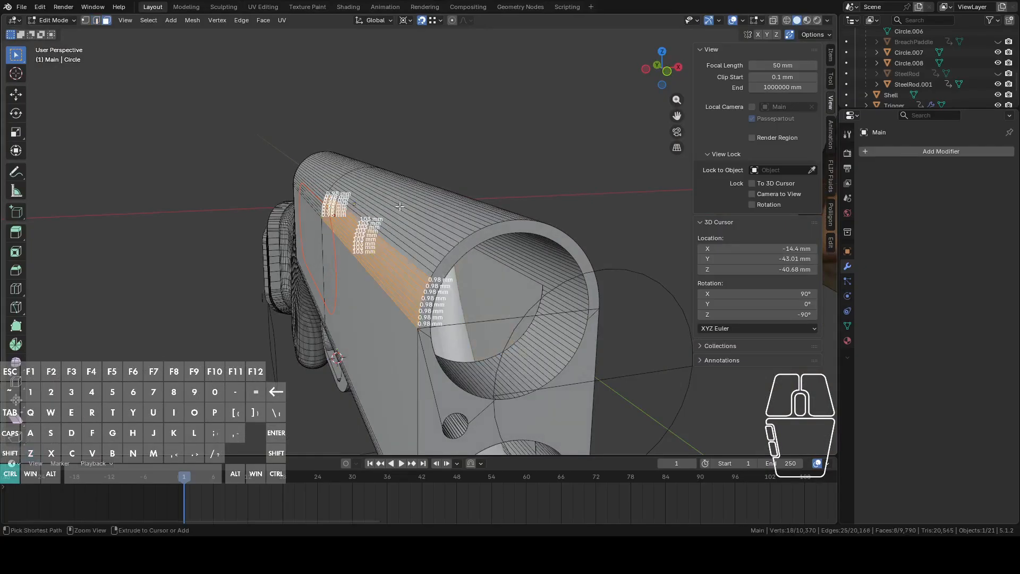
{"action": "key", "text": "ctrl+z"}
{"action": "key", "text": "ctrl+z"}
{"action": "key", "text": "ctrl+z"}
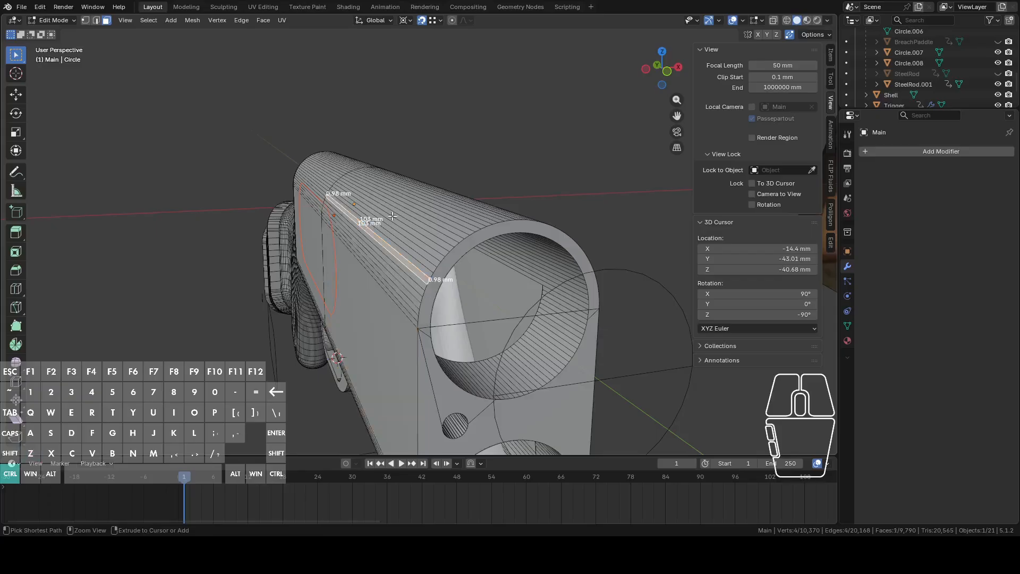
In Object Mode, select the slot outline and raise it along global Z until it stands partly above the receiver.
{"action": "left_click", "coordinate": [387, 219]}
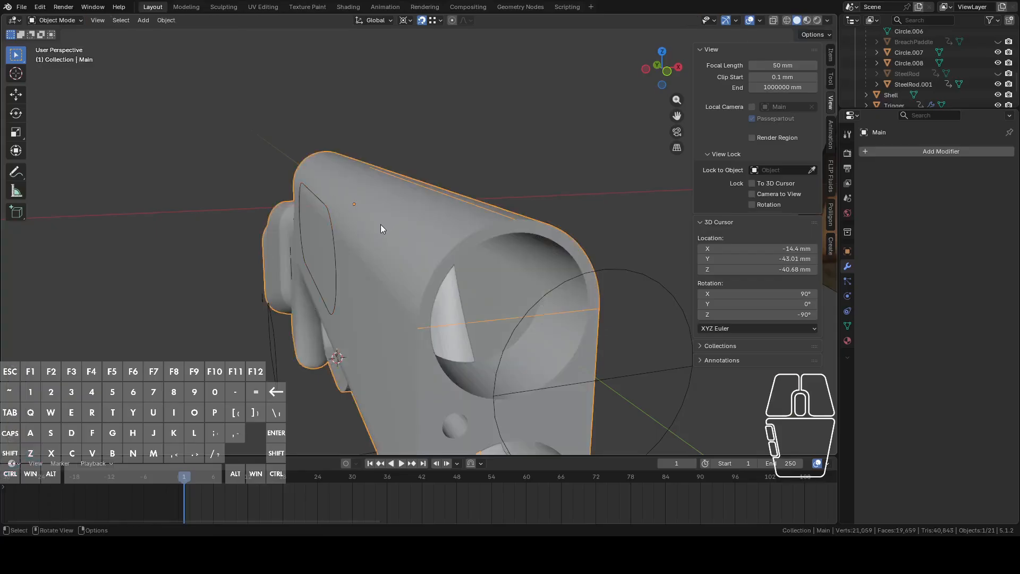
{"action": "left_click", "coordinate": [314, 194]}
{"action": "middle_click_drag", "start_coordinate": [350, 195], "coordinate": [376, 191]}
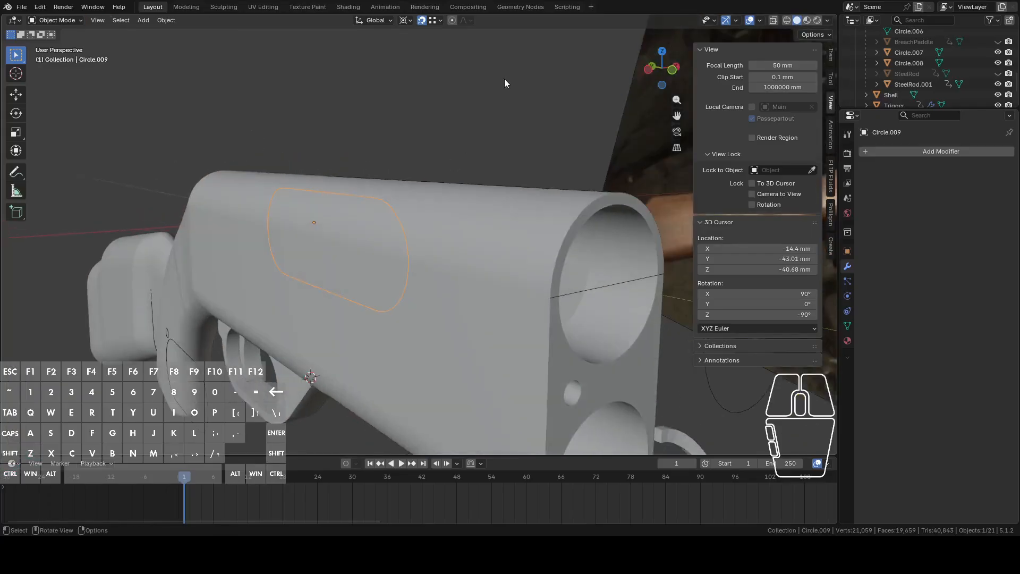
{"action": "key", "text": "g"}
{"action": "key", "text": "z"}
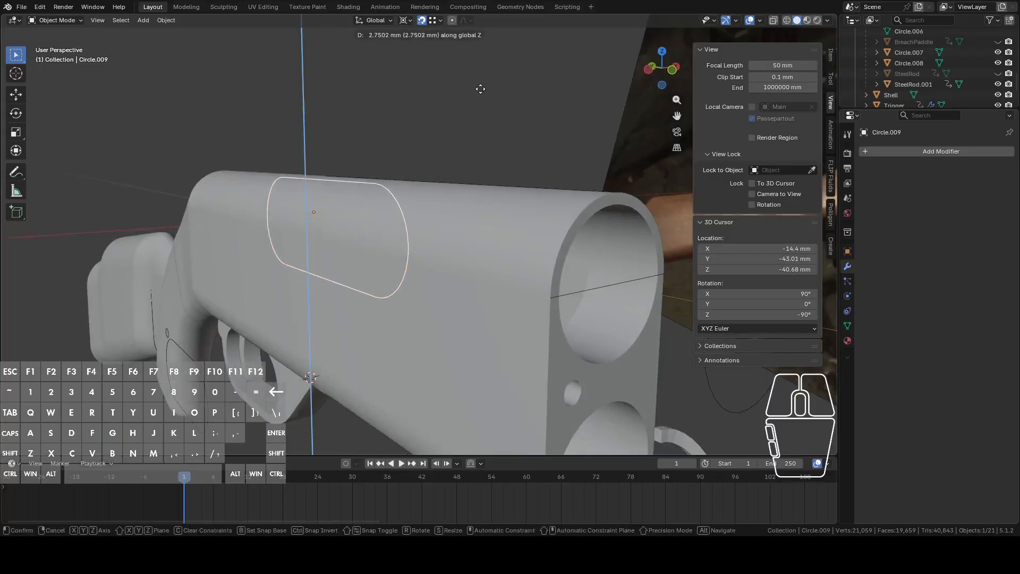
{"action": "left_click", "coordinate": [485, 68]}
{"action": "middle_click_drag", "start_coordinate": [485, 66], "coordinate": [446, 90]}
Hide the Empty reference image and look at the slot outline from the front.
{"action": "left_click_drag", "start_coordinate": [661, 70], "coordinate": [664, 73]}
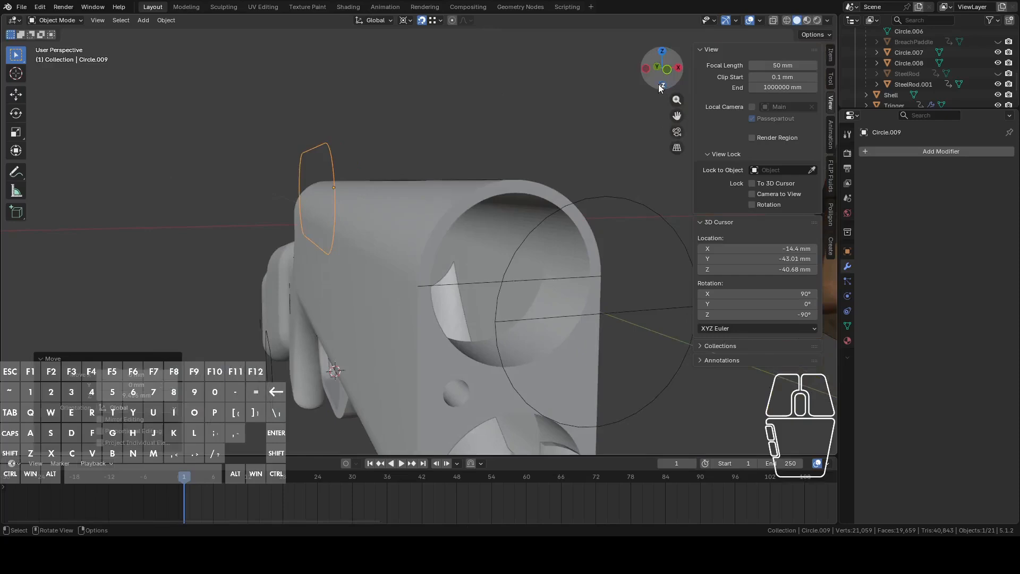
{"action": "left_click", "coordinate": [663, 73]}
{"action": "middle_click_drag", "start_coordinate": [531, 85], "coordinate": [579, 107]}
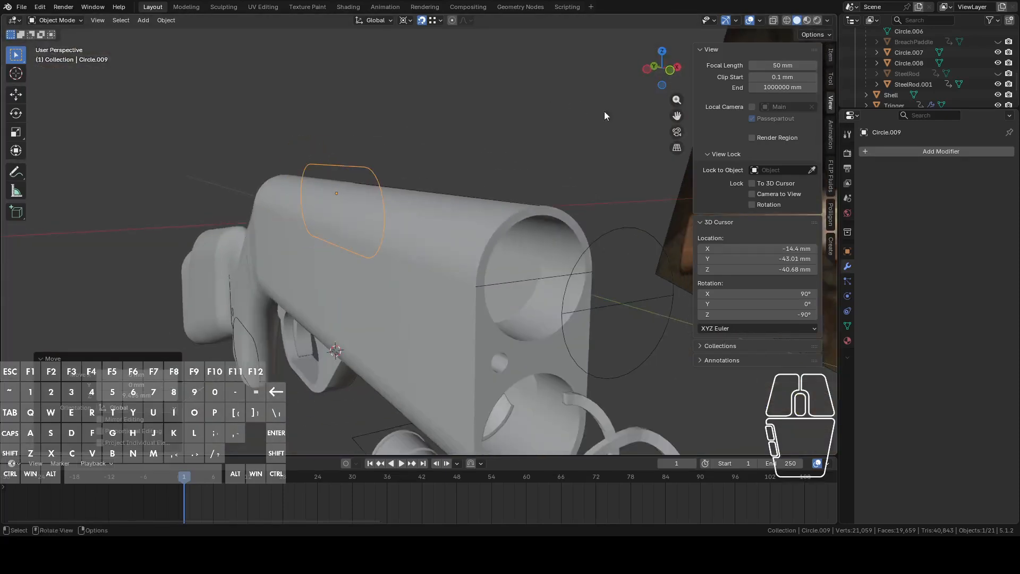
{"action": "scroll", "coordinate": [957, 75], "scroll_direction": "up", "scroll_amount": 2}
{"action": "scroll", "coordinate": [959, 75], "scroll_direction": "up", "scroll_amount": 5}
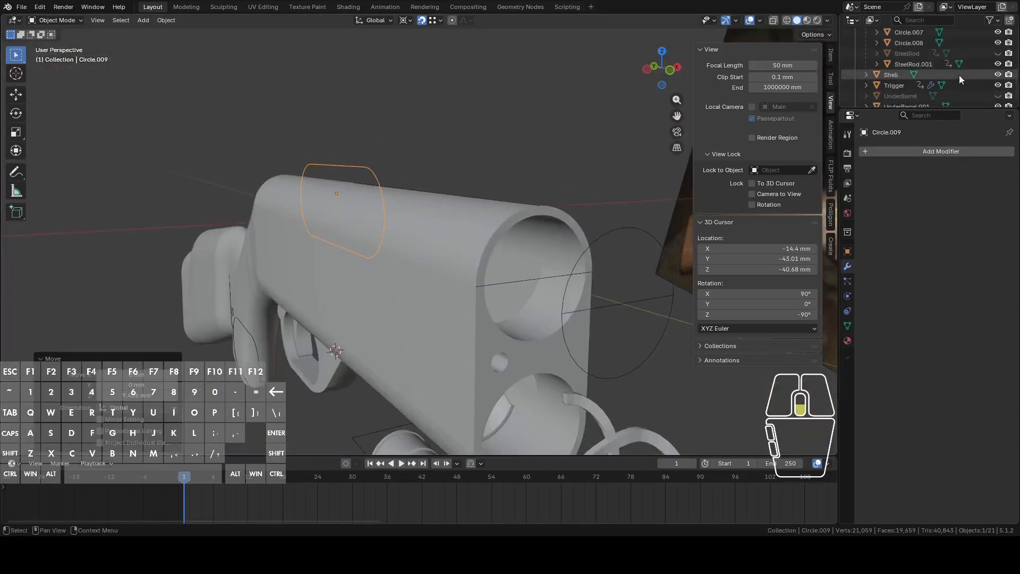
{"action": "left_click", "coordinate": [997, 74]}
{"action": "left_click", "coordinate": [670, 71]}
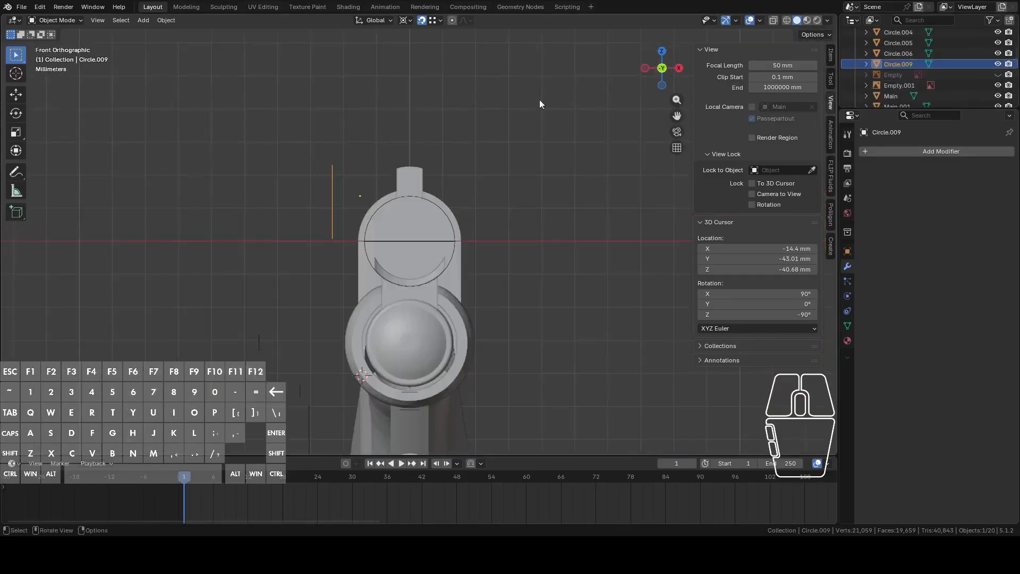
Set the transform pivot to Median Point and move the slot outline's origin to its geometry.
{"action": "key", "text": "r"}
{"action": "key", "text": "Escape"}
{"action": "left_click", "coordinate": [405, 20]}
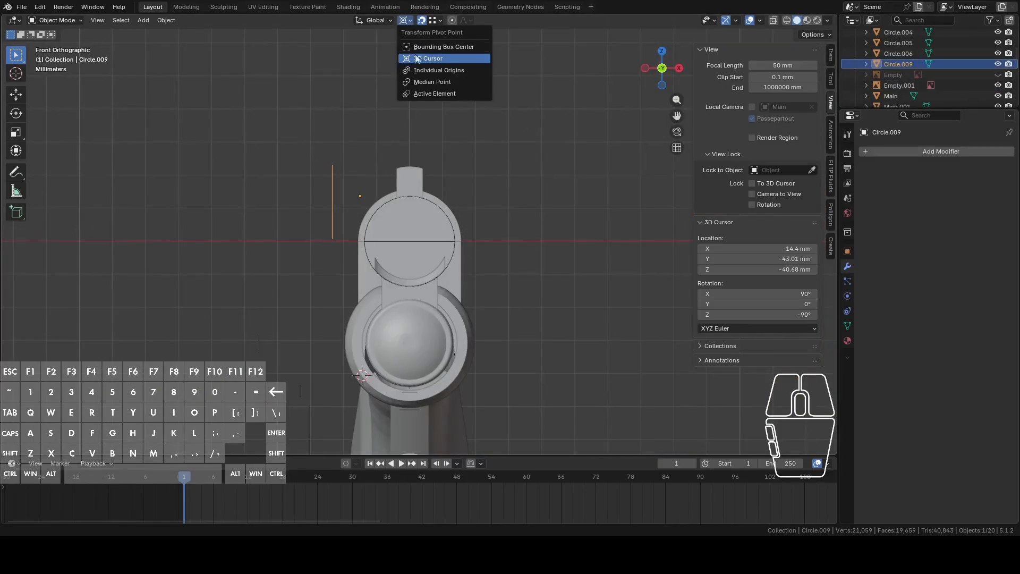
{"action": "left_click", "coordinate": [428, 81]}
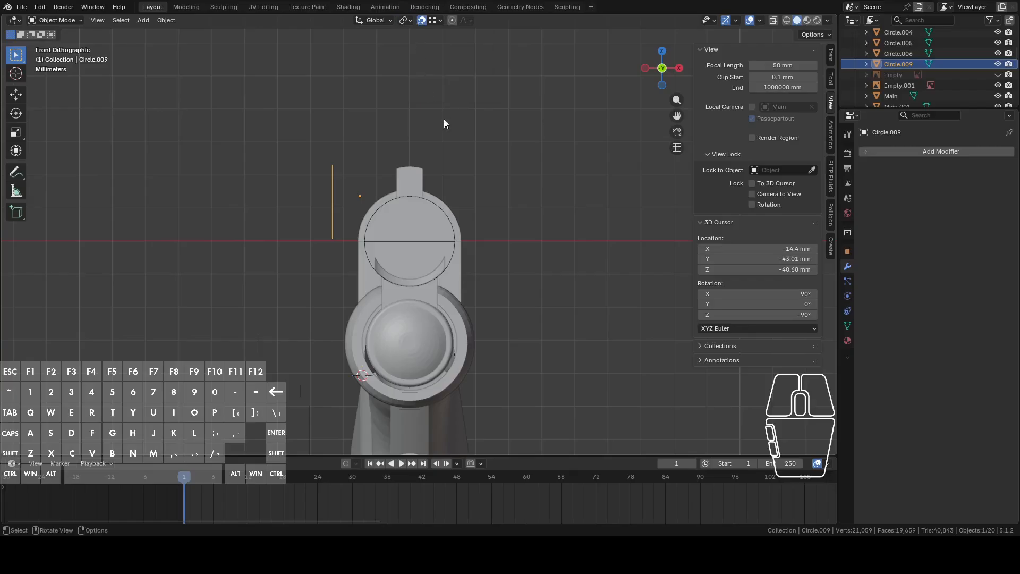
{"action": "right_click", "coordinate": [442, 113]}
{"action": "mouse_move", "coordinate": [404, 169]}
{"action": "left_click", "coordinate": [503, 179]}
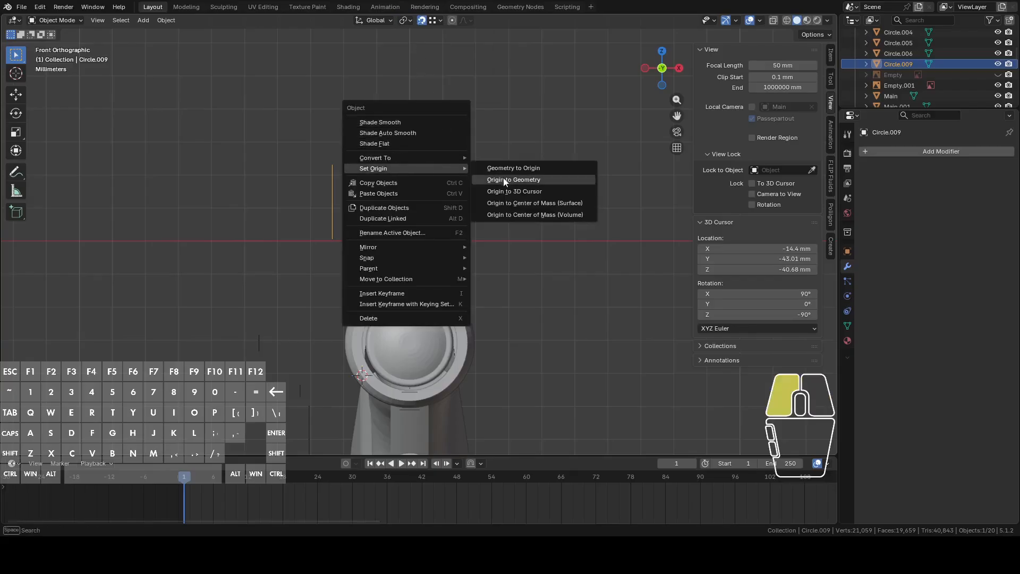
Tilt the slot outline in front view to face the receiver's rounded upper corner and reposition it outside the surface.
{"action": "middle_click_drag", "start_coordinate": [330, 206], "coordinate": [337, 243], "text": "shift"}
{"action": "key", "text": "r"}
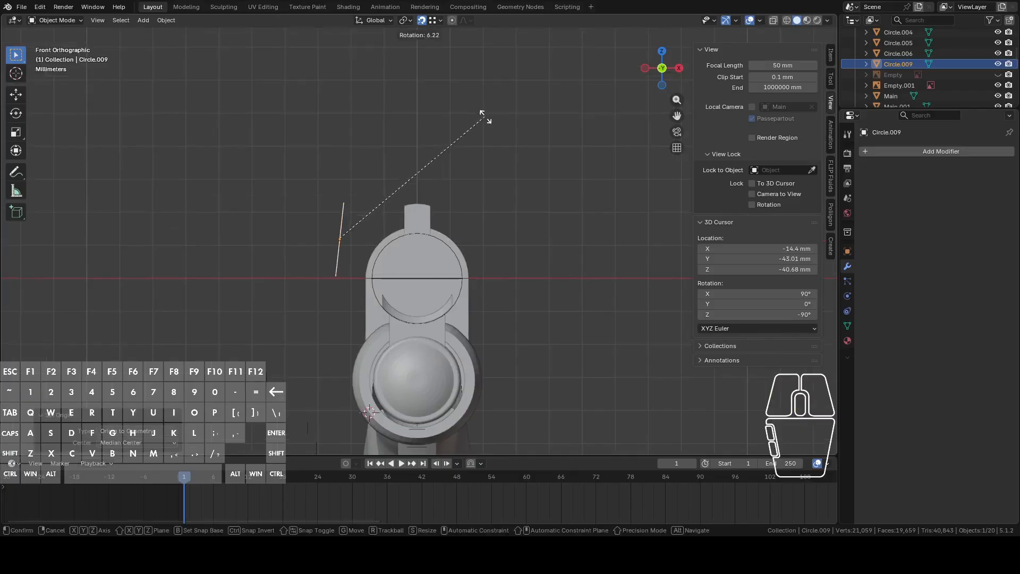
{"action": "left_click", "coordinate": [502, 200], "text": "ctrl"}
{"action": "key", "text": "g"}
{"action": "left_click", "coordinate": [503, 155]}
Enter Edit Mode on the receiver and align the view square to its selected upper curved face.
{"action": "middle_click_drag", "start_coordinate": [503, 155], "coordinate": [396, 210]}
{"action": "key", "text": "Tab"}
{"action": "key", "text": "shift+KP_7"}
{"action": "key", "text": "Tab"}
{"action": "left_click", "coordinate": [424, 199]}
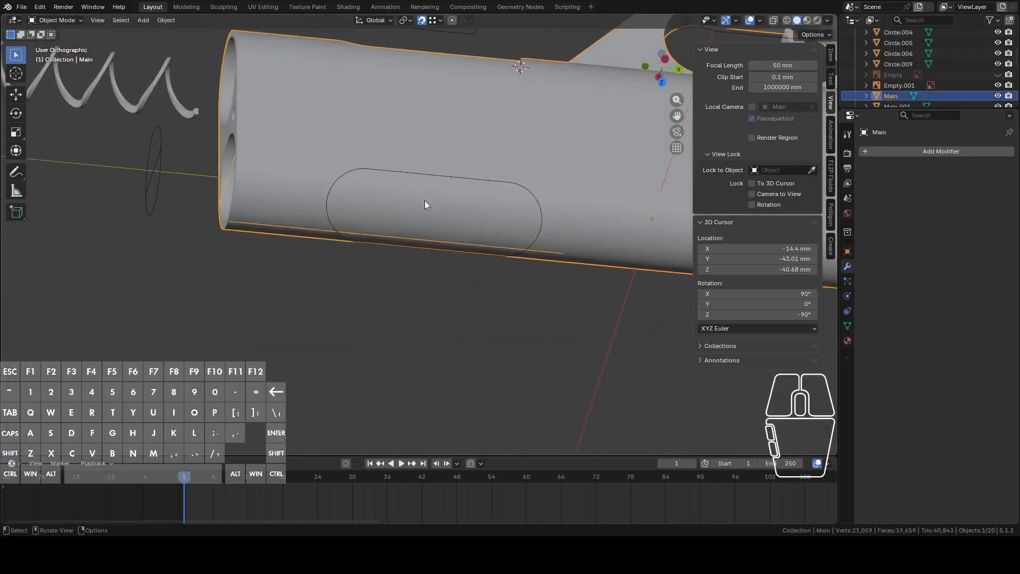
{"action": "key", "text": "Tab"}
{"action": "middle_click_drag", "start_coordinate": [428, 204], "coordinate": [183, 56]}
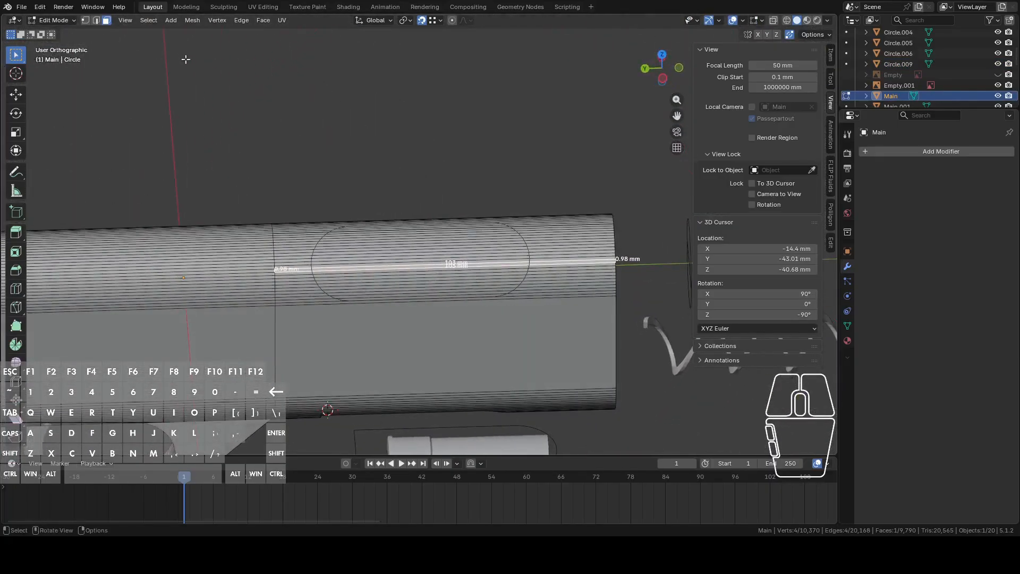
{"action": "middle_click_drag", "start_coordinate": [437, 196], "coordinate": [478, 227]}
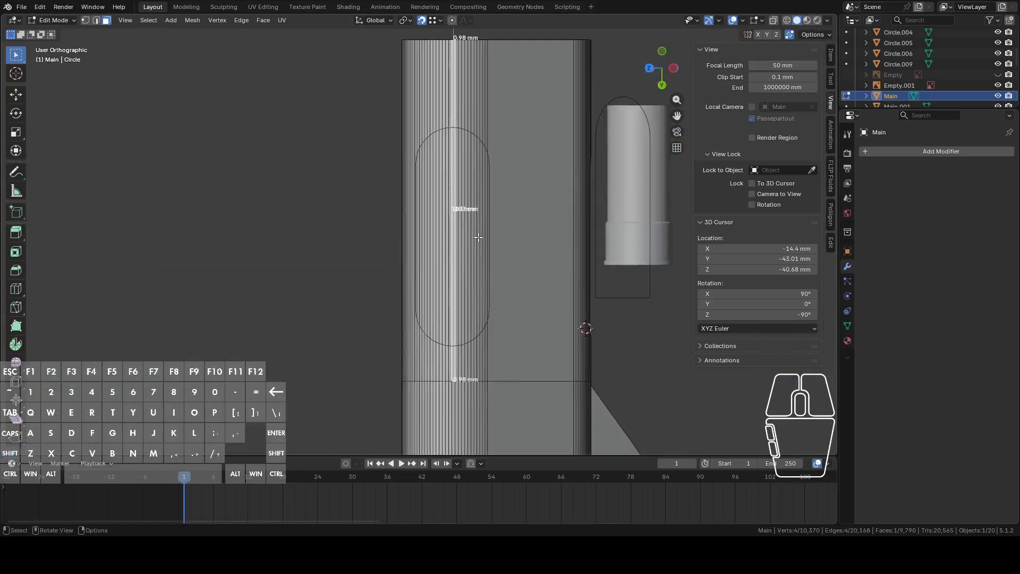
Add the tilted slot outline to the selection and knife-project it onto the receiver with Cut Through enabled.
{"action": "key", "text": "Tab"}
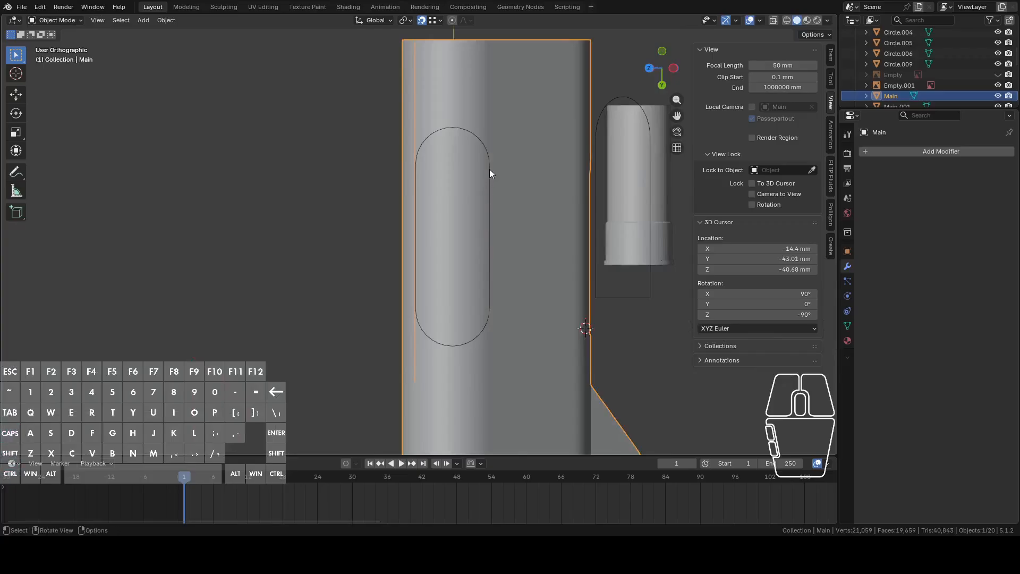
{"action": "key", "text": "Tab"}
{"action": "key", "text": "Tab"}
{"action": "key", "text": "Tab"}
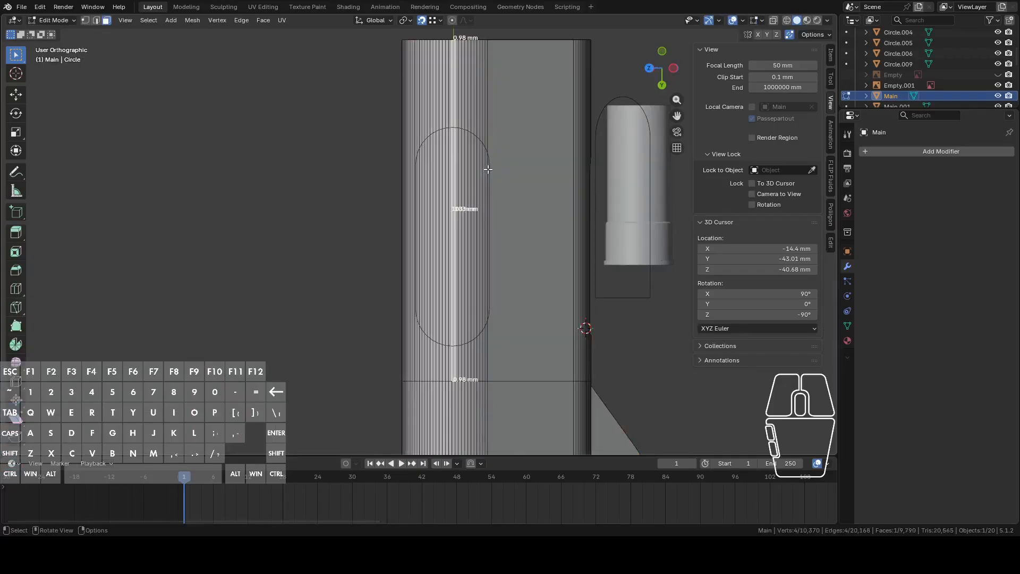
{"action": "key", "text": "ctrl"}
{"action": "left_click", "coordinate": [482, 333], "text": "ctrl"}
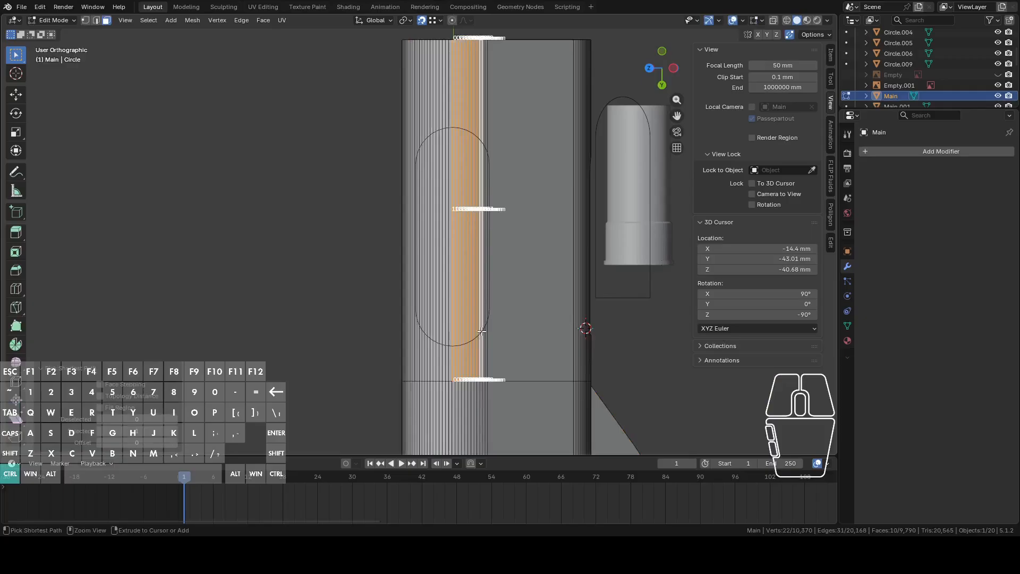
{"action": "left_click", "coordinate": [482, 331], "text": "ctrl"}
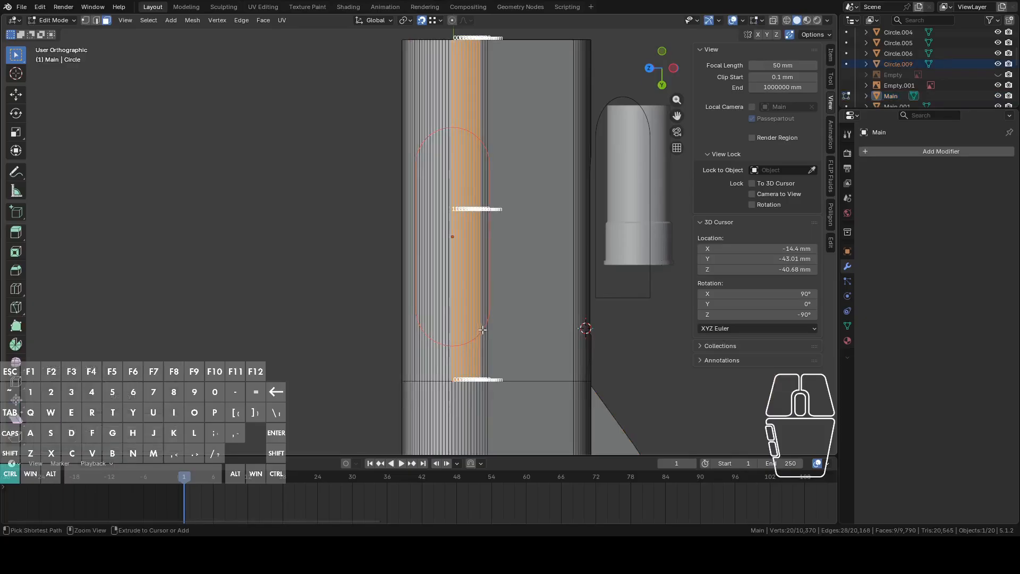
{"action": "left_click", "coordinate": [185, 21]}
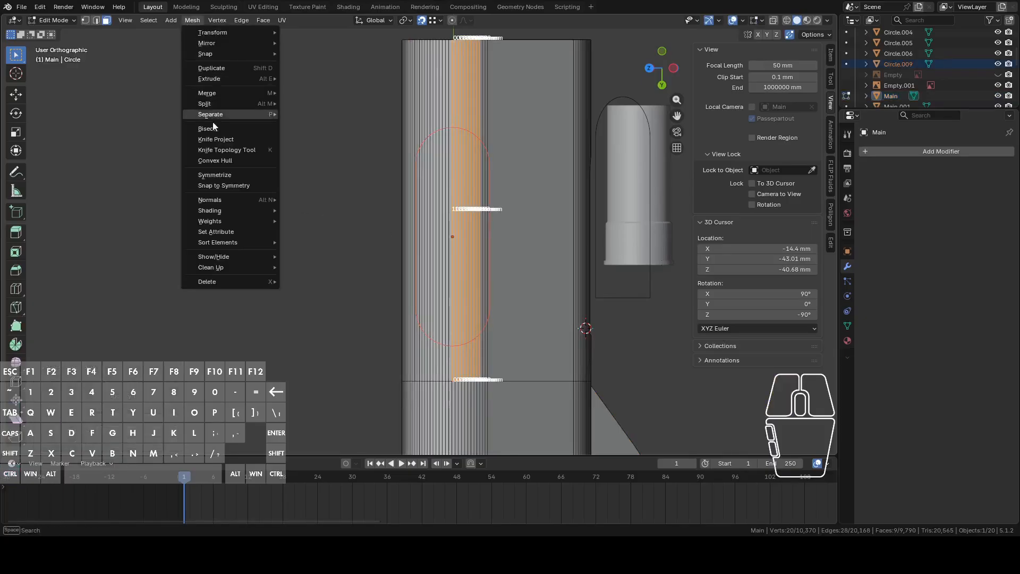
{"action": "left_click", "coordinate": [215, 138]}
Frame the newly projected slot in perspective and examine where the cut falls on the receiver's upper and side surfaces.
{"action": "middle_click_drag", "start_coordinate": [410, 227], "coordinate": [626, 183]}
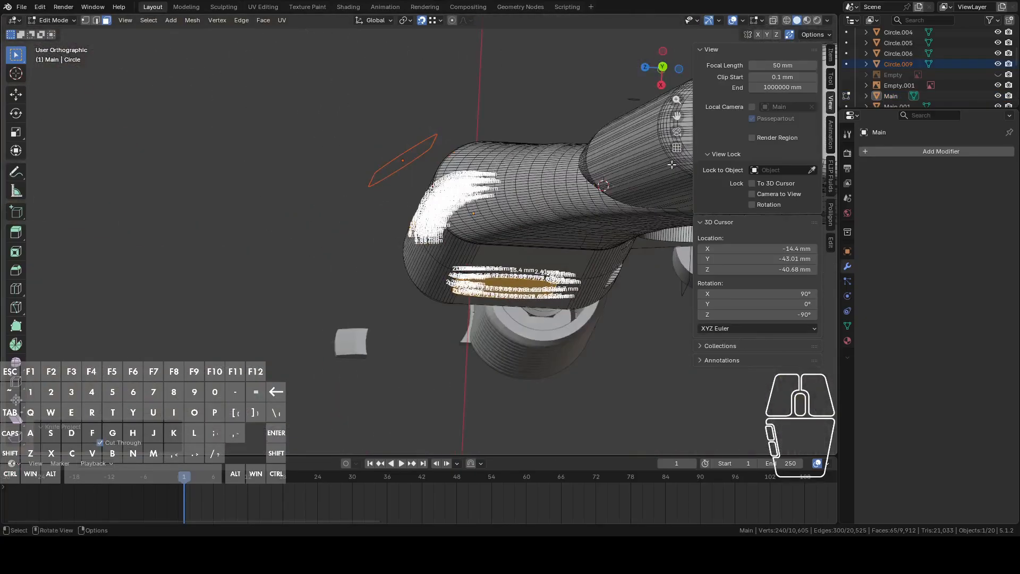
{"action": "left_click", "coordinate": [676, 149]}
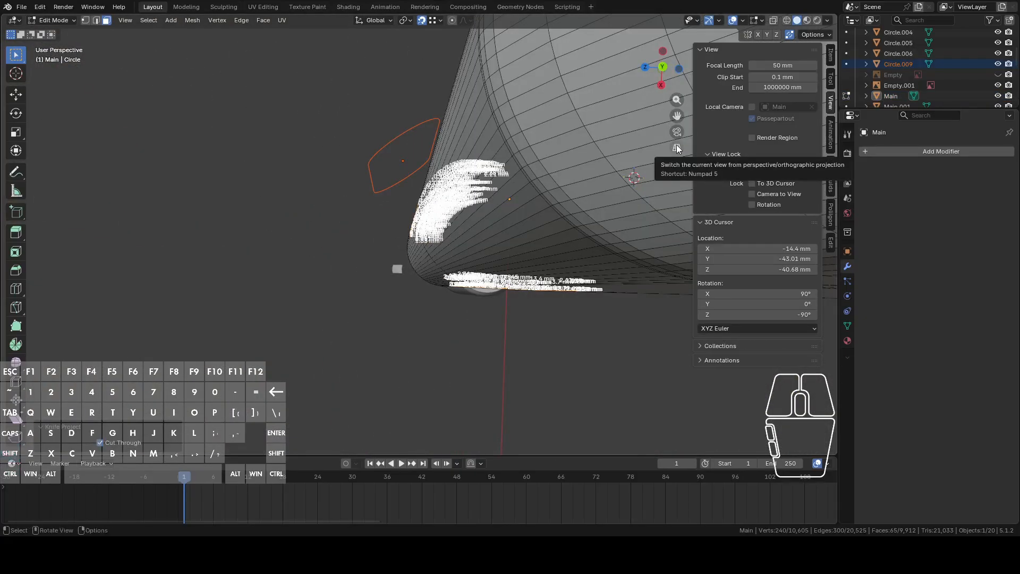
{"action": "key", "text": "ctrl+KP_0"}
{"action": "middle_click_drag", "start_coordinate": [642, 166], "coordinate": [573, 193]}
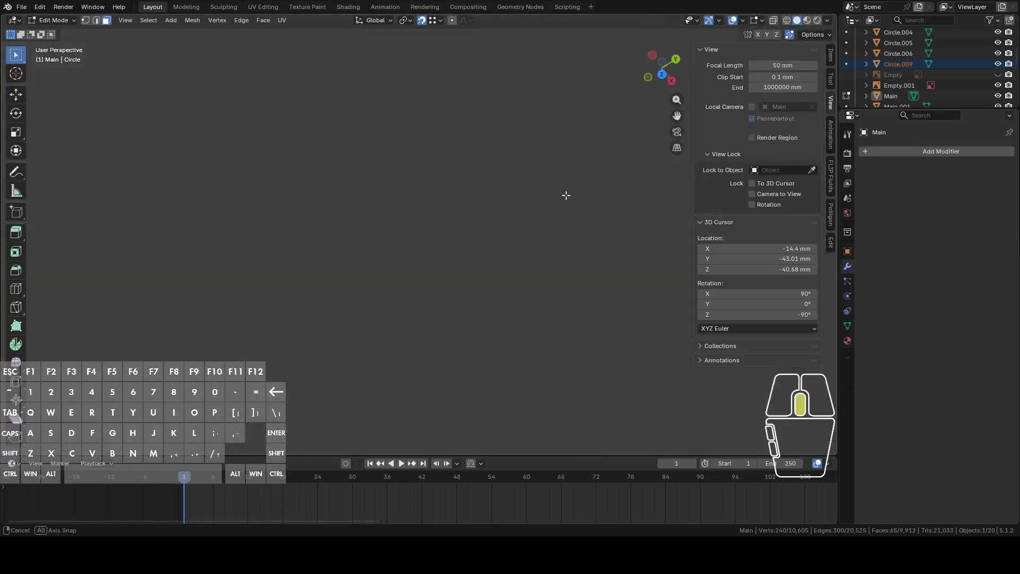
{"action": "key", "text": "KP_Decimal"}
{"action": "middle_click_drag", "start_coordinate": [532, 254], "coordinate": [510, 181]}
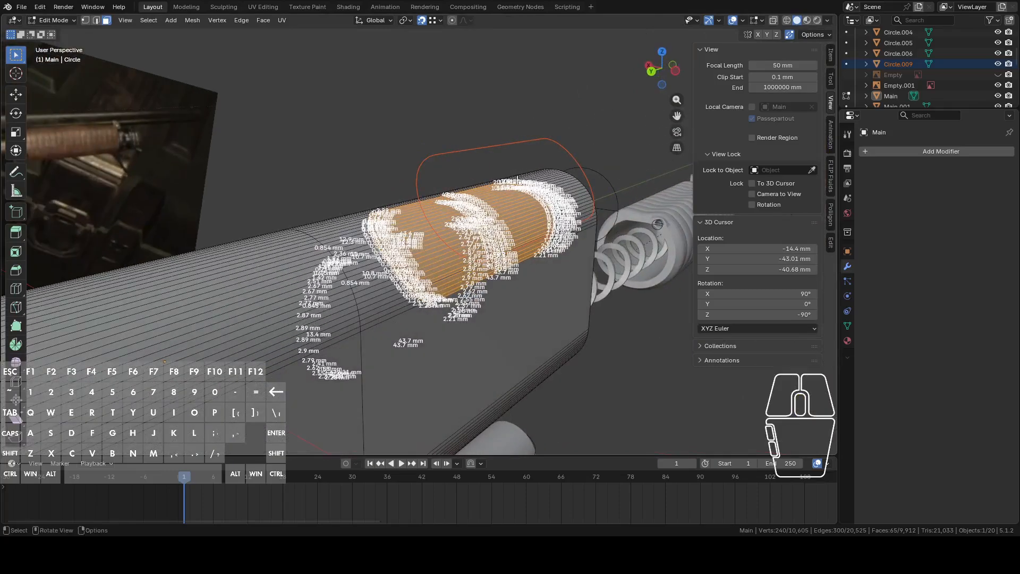
Check the cut from the left side in X-ray with the selection cleared, and undo the knife projection.
{"action": "left_click", "coordinate": [674, 69]}
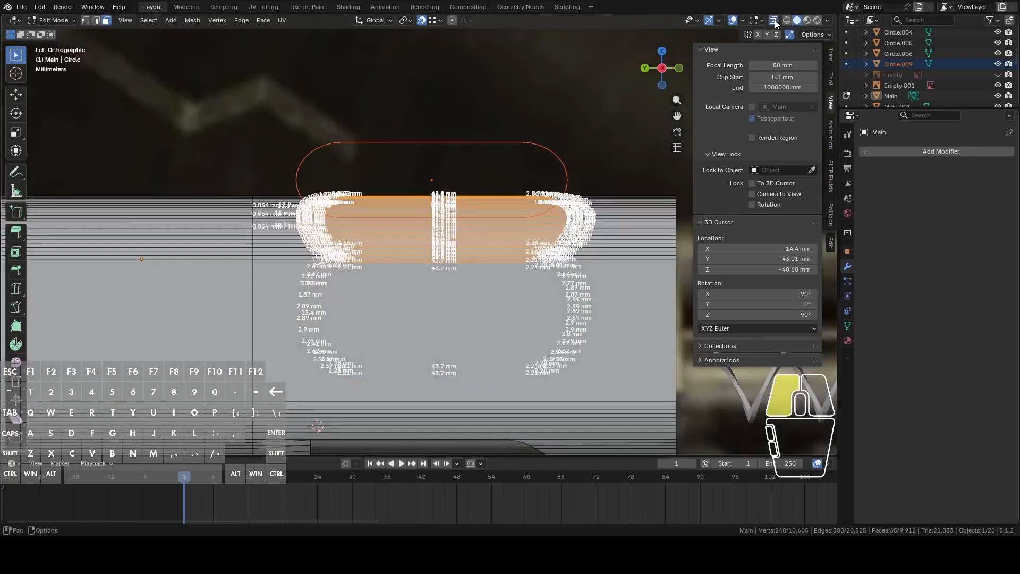
{"action": "left_click", "coordinate": [775, 21]}
{"action": "scroll", "coordinate": [604, 137], "scroll_direction": "down", "scroll_amount": 3}
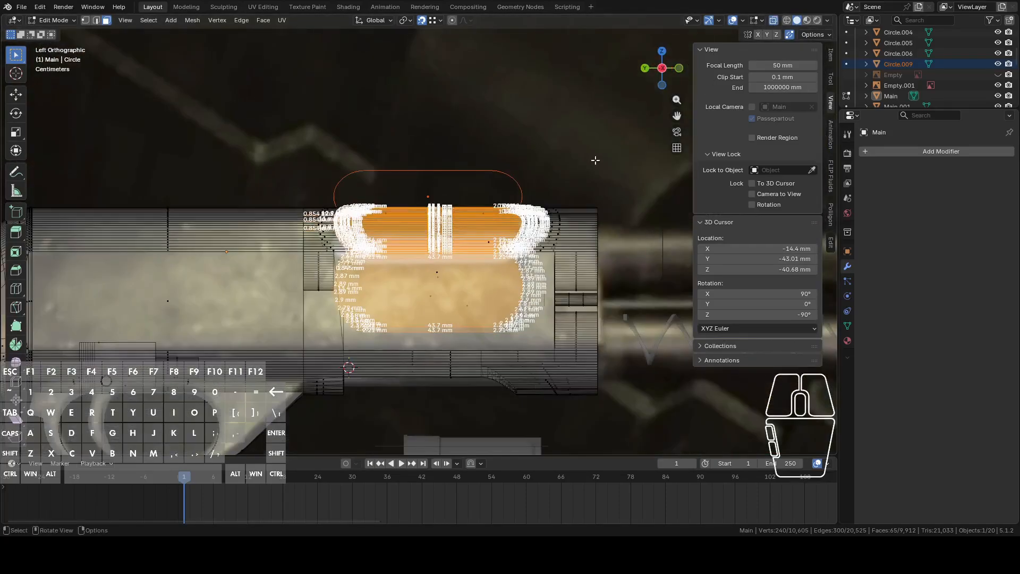
{"action": "key", "text": "alt+a"}
{"action": "scroll", "coordinate": [597, 176], "scroll_direction": "up", "scroll_amount": 2}
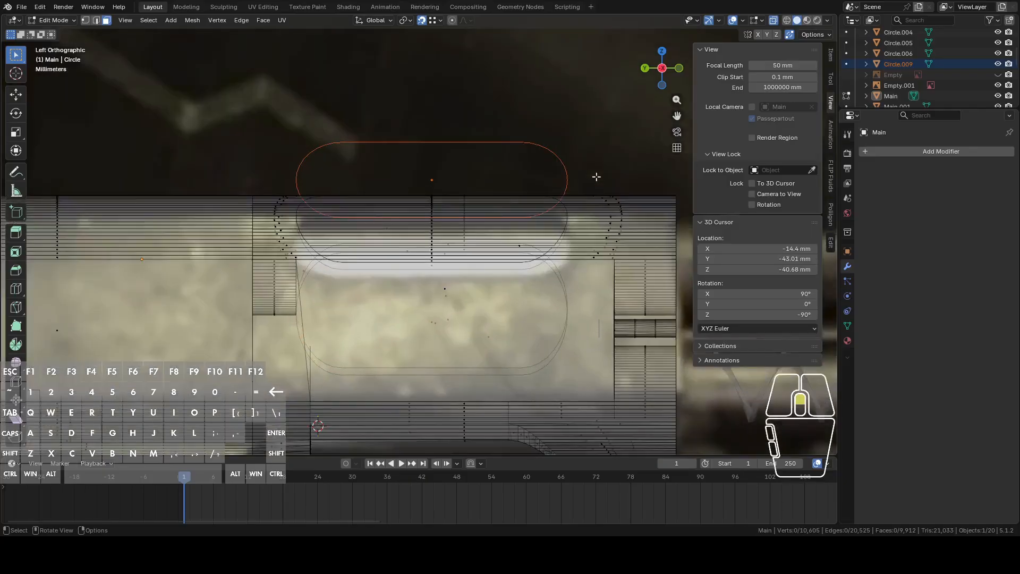
{"action": "key", "text": "ctrl+z"}
{"action": "key", "text": "ctrl+z"}
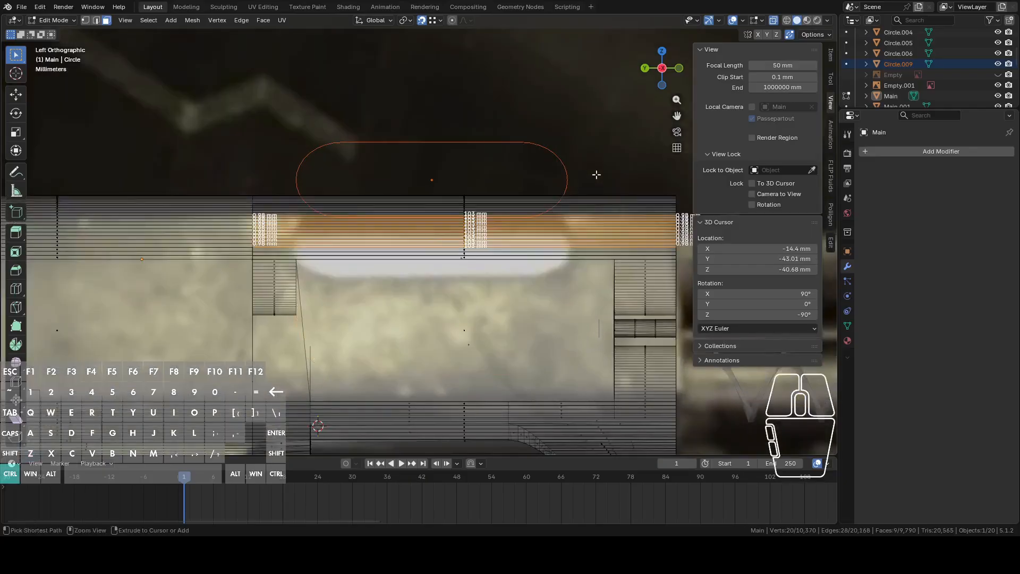
Turn off X-ray, return to Object Mode and lower the slot outline along the global Z axis beside the receiver.
{"action": "middle_click_drag", "start_coordinate": [596, 173], "coordinate": [519, 186]}
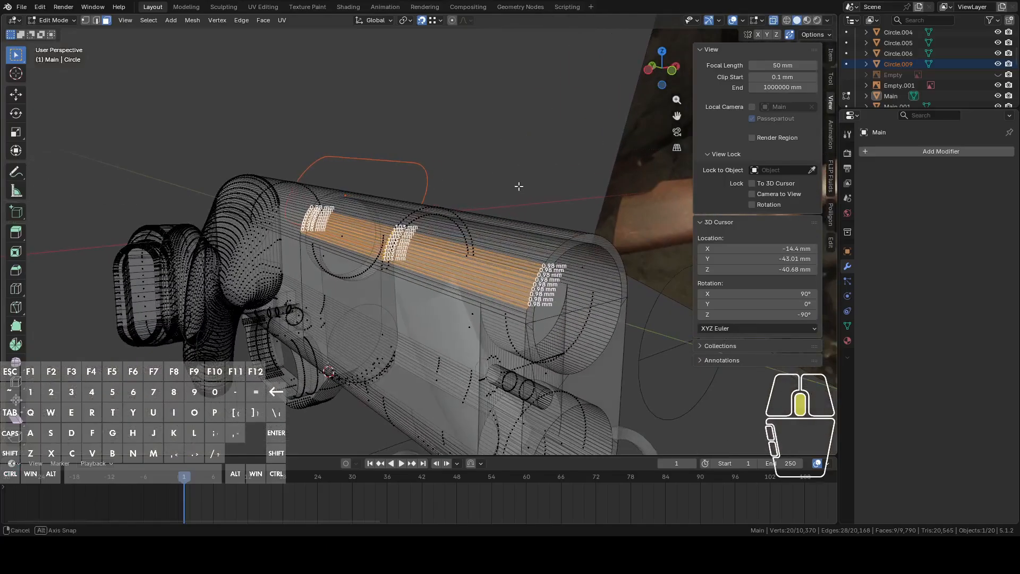
{"action": "left_click", "coordinate": [432, 227]}
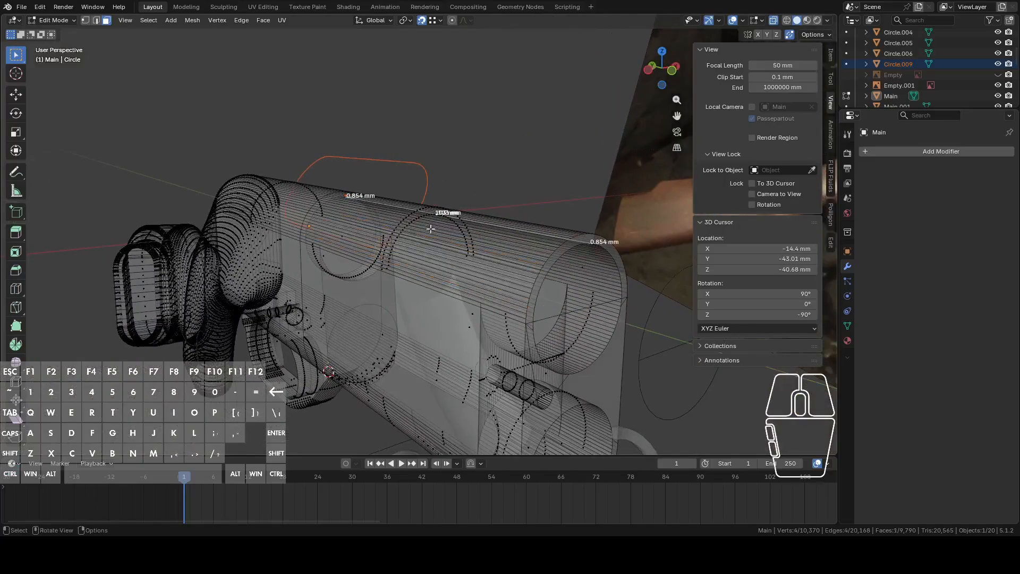
{"action": "left_click", "coordinate": [775, 20]}
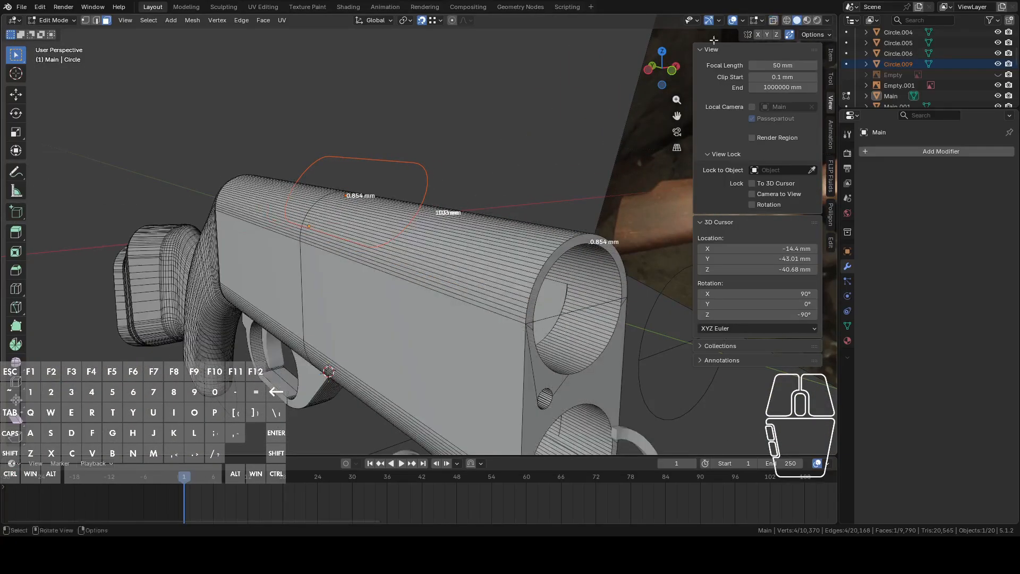
{"action": "middle_click_drag", "start_coordinate": [445, 247], "coordinate": [474, 201]}
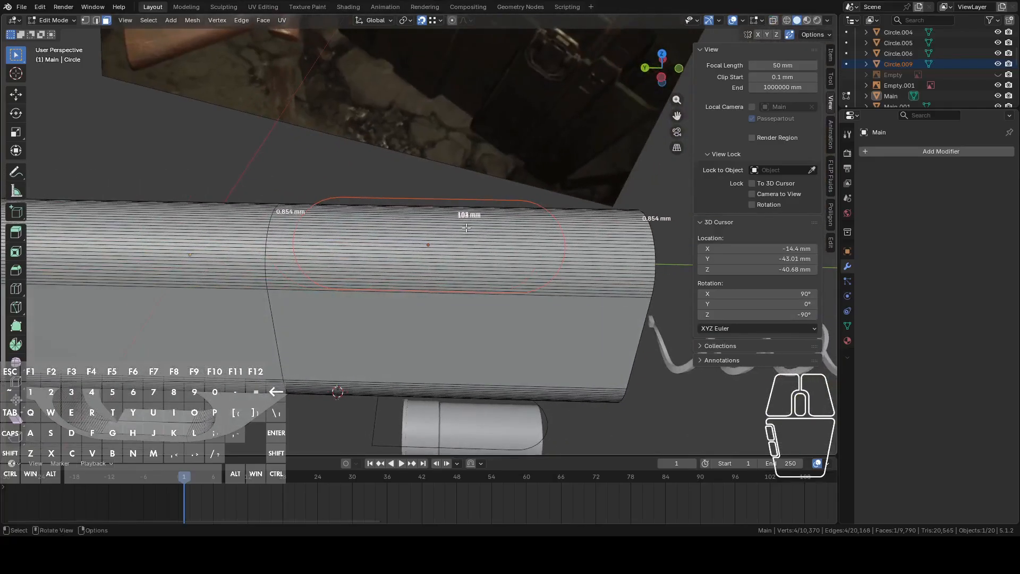
{"action": "key", "text": "Tab"}
{"action": "left_click", "coordinate": [475, 198]}
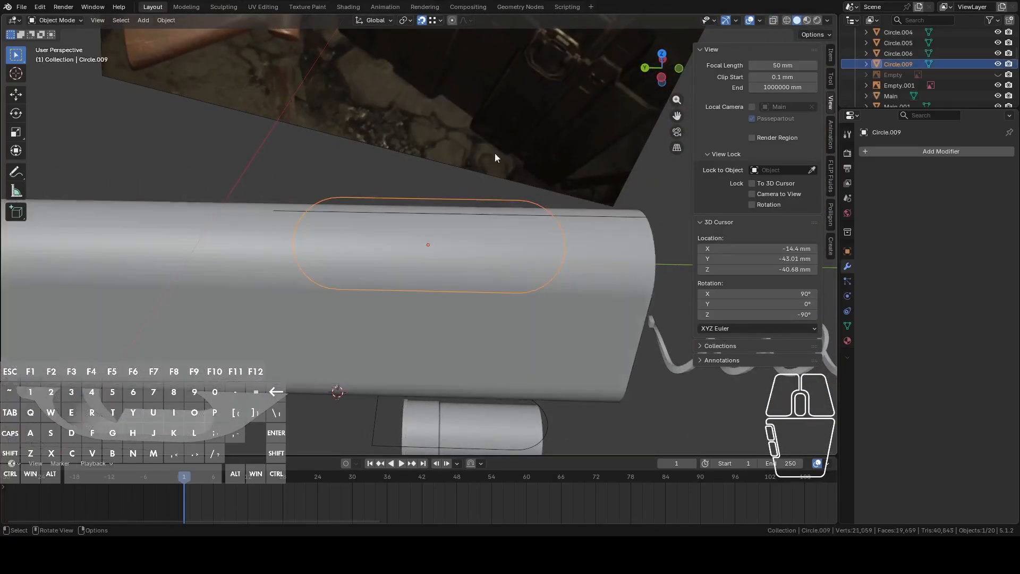
{"action": "key", "text": "g"}
{"action": "key", "text": "z"}
{"action": "left_click", "coordinate": [503, 128]}
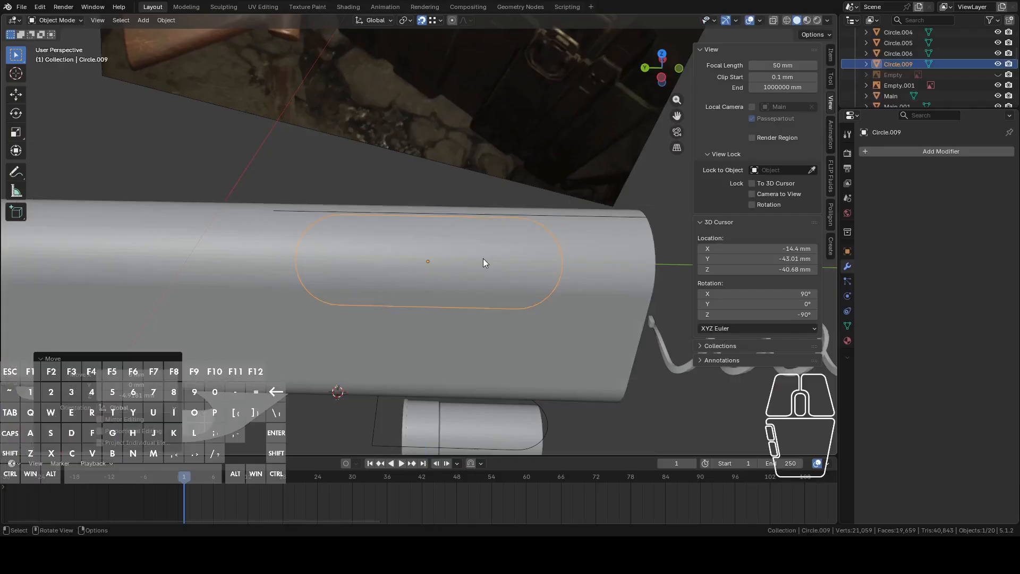
Enter Edit Mode on the receiver, select one of its upper curved faces and align the view square to it.
{"action": "left_click", "coordinate": [484, 255]}
{"action": "key", "text": "Tab"}
{"action": "middle_click_drag", "start_coordinate": [486, 256], "coordinate": [461, 246]}
{"action": "key", "text": "3"}
{"action": "left_click", "coordinate": [482, 240]}
{"action": "key", "text": "shift+KP_7"}
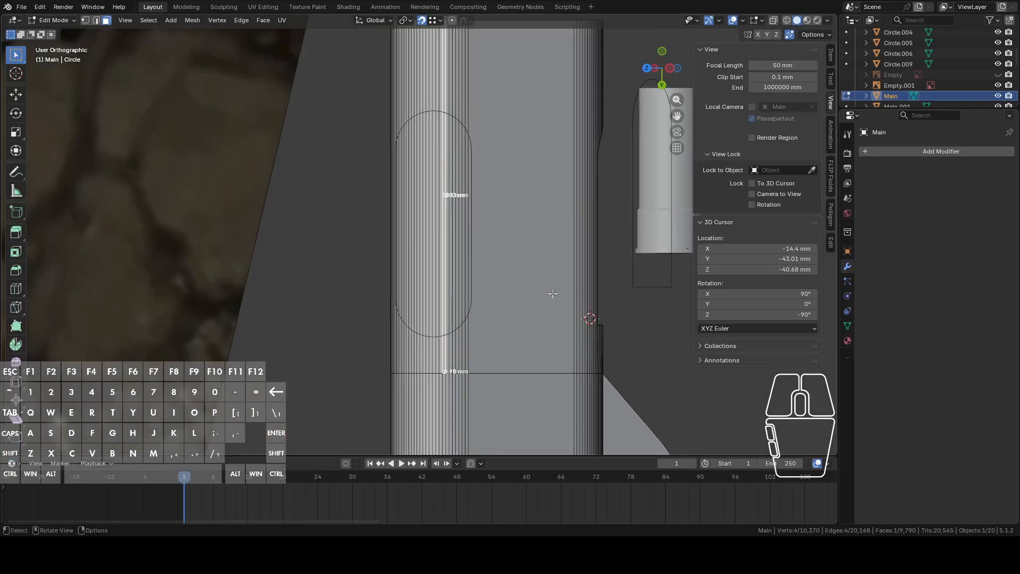
Extend the face selection across the curved strip, add the slot outline and knife-project it onto the receiver.
{"action": "left_click", "coordinate": [475, 304], "text": "ctrl"}
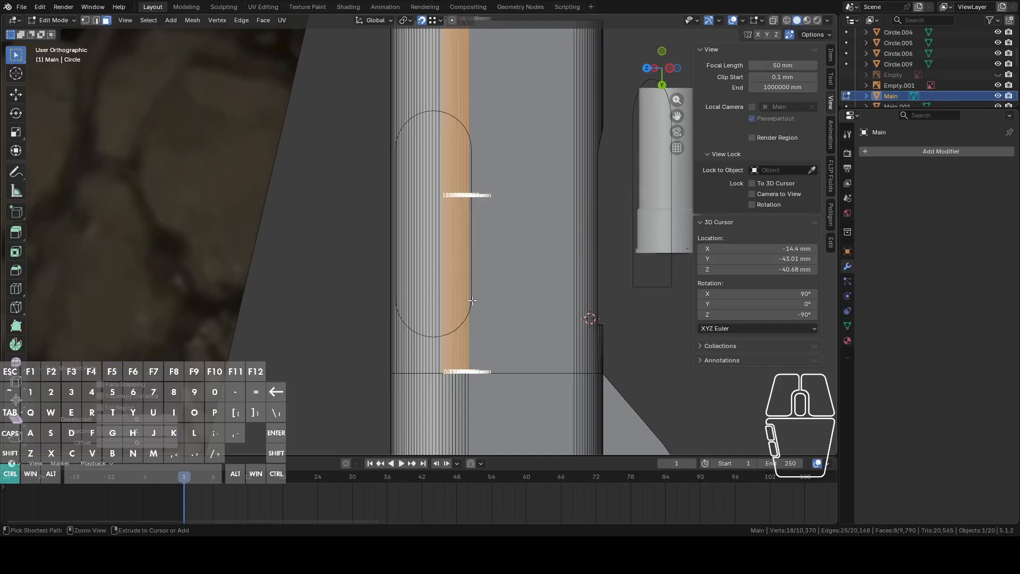
{"action": "left_click", "coordinate": [190, 20]}
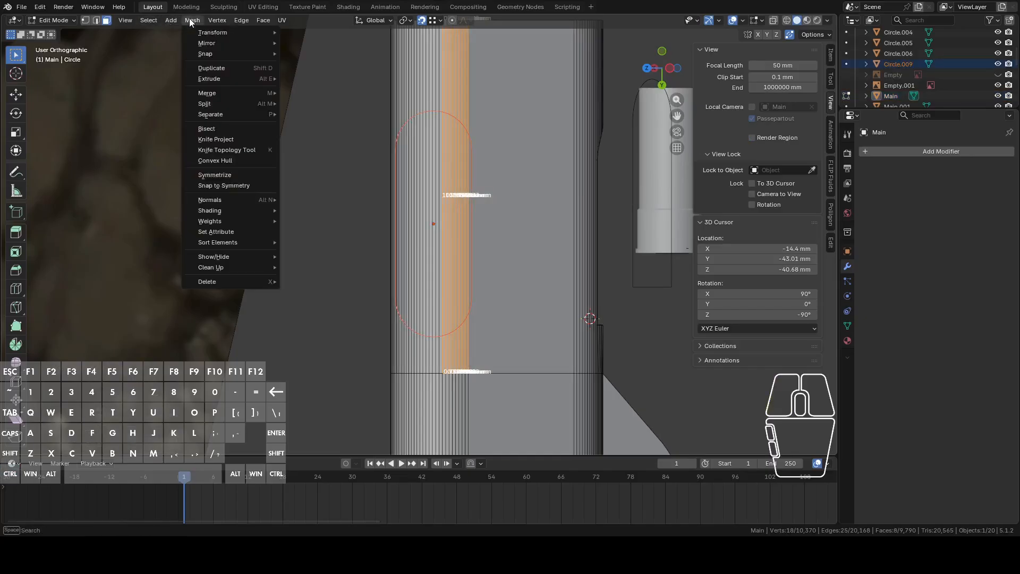
{"action": "left_click", "coordinate": [219, 136]}
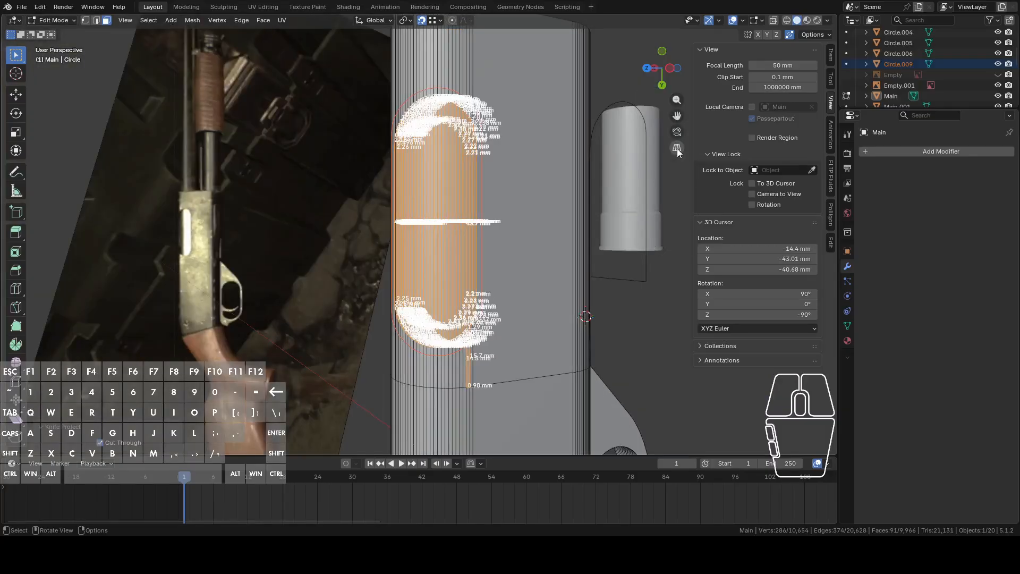
Examine the projected slot in perspective from above and from the receiver's open end, and undo the knife projection.
{"action": "key", "text": "ctrl+KP_0"}
{"action": "key", "text": "KP_7"}
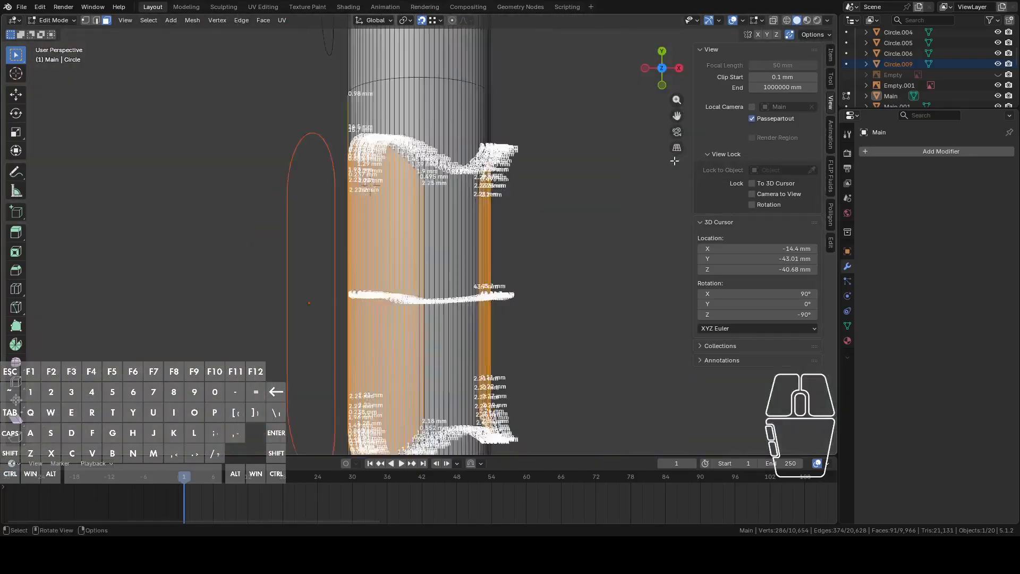
{"action": "middle_click_drag", "start_coordinate": [674, 161], "coordinate": [333, 227]}
{"action": "left_click", "coordinate": [393, 202]}
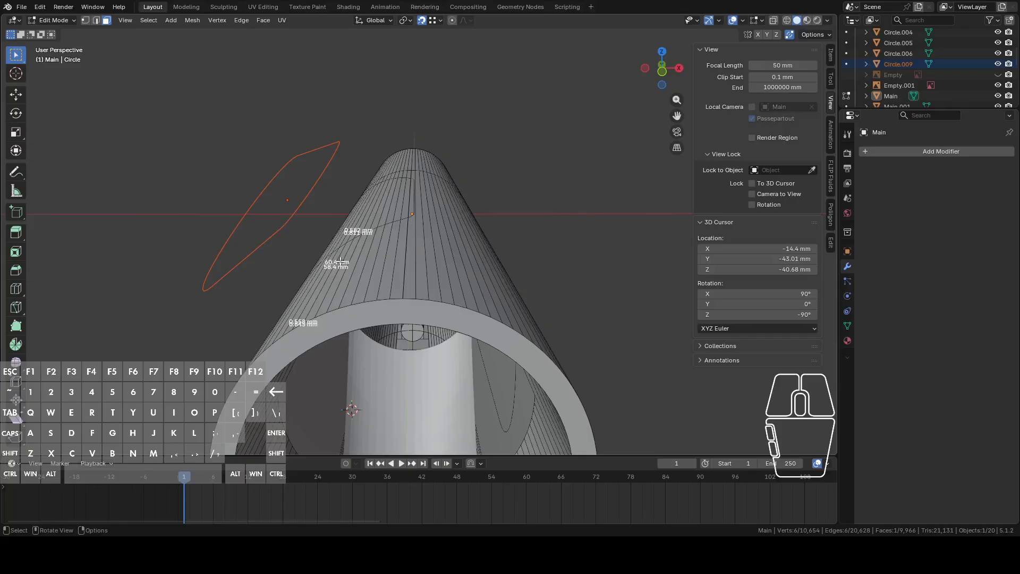
{"action": "key", "text": "ctrl+z"}
{"action": "key", "text": "ctrl+z"}
Return to Object Mode and lower the slot outline further along the global Z axis.
{"action": "middle_click_drag", "start_coordinate": [368, 211], "coordinate": [429, 228]}
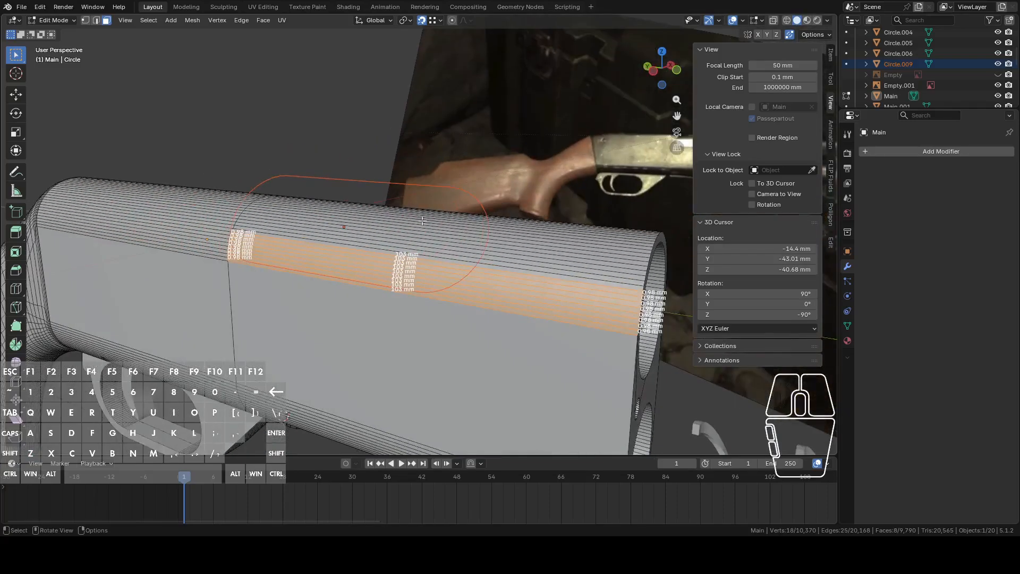
{"action": "key", "text": "Tab"}
{"action": "left_click", "coordinate": [394, 183]}
{"action": "middle_click_drag", "start_coordinate": [394, 183], "coordinate": [494, 150]}
{"action": "key", "text": "g"}
{"action": "key", "text": "z"}
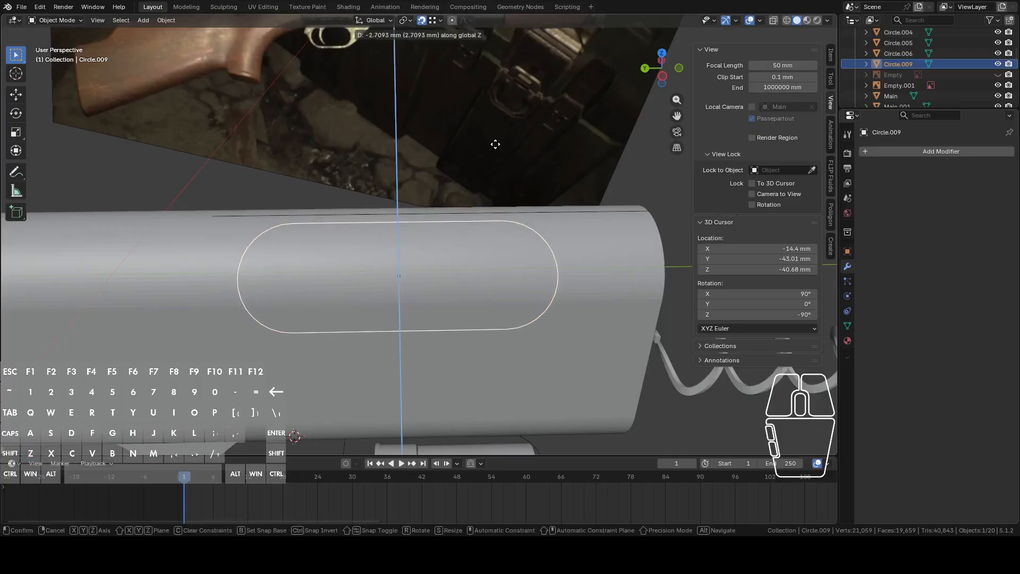
{"action": "left_click", "coordinate": [497, 151]}
Select a curved face within the slot area in the receiver's Edit Mode and align the view square to it.
{"action": "left_click", "coordinate": [587, 269]}
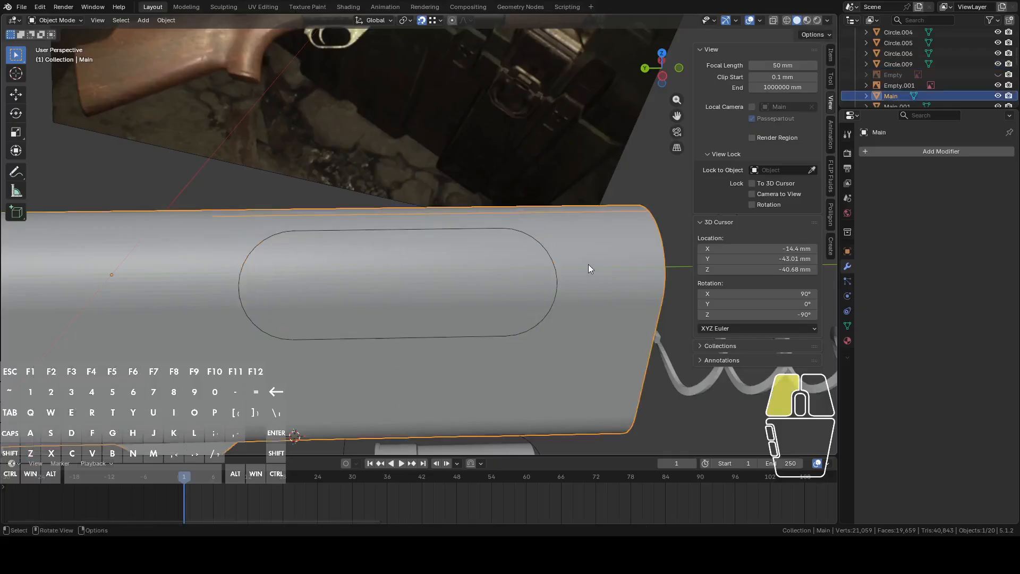
{"action": "key", "text": "Tab"}
{"action": "key", "text": "3"}
{"action": "left_click", "coordinate": [431, 279]}
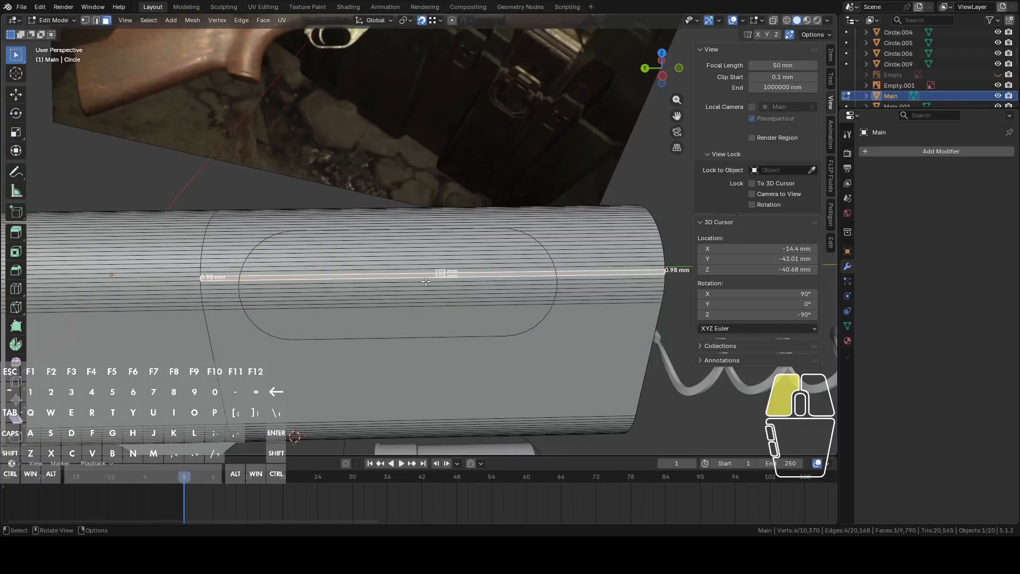
{"action": "middle_click_drag", "start_coordinate": [426, 281], "coordinate": [527, 258]}
{"action": "left_click", "coordinate": [484, 262]}
{"action": "left_click_drag", "start_coordinate": [482, 260], "coordinate": [481, 258]}
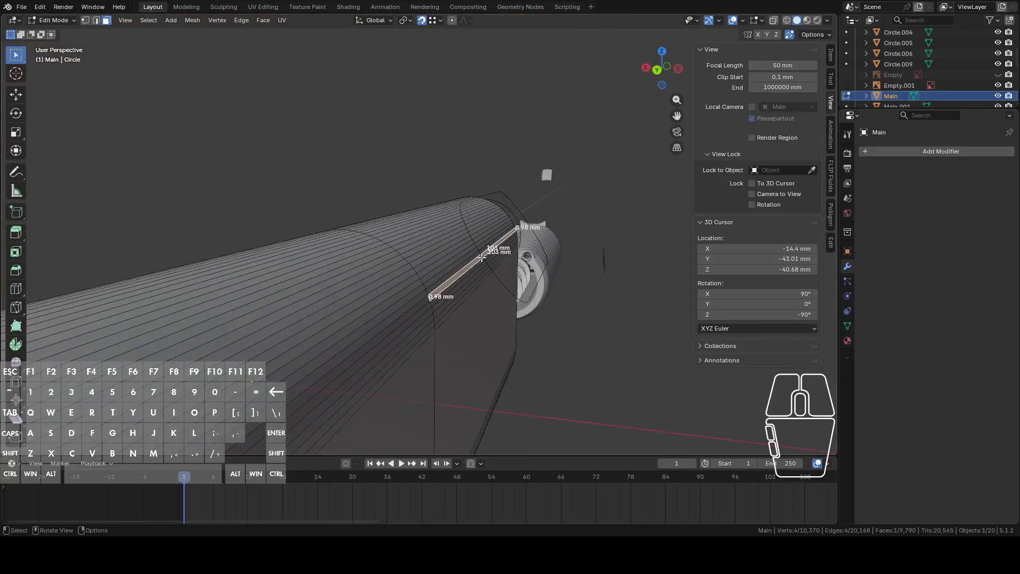
{"action": "middle_click_drag", "start_coordinate": [509, 253], "coordinate": [483, 261]}
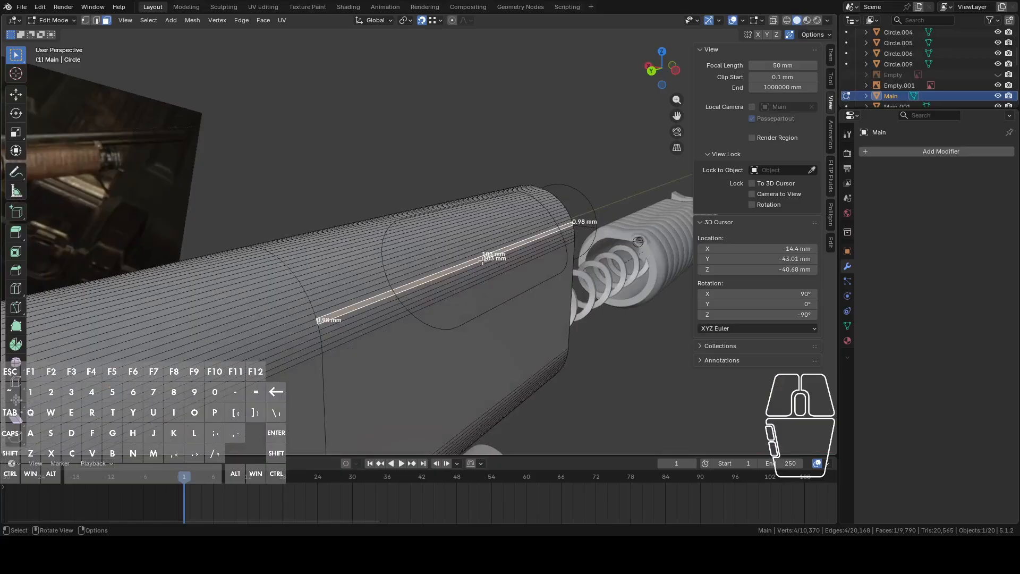
{"action": "key", "text": "ctrl+KP_7"}
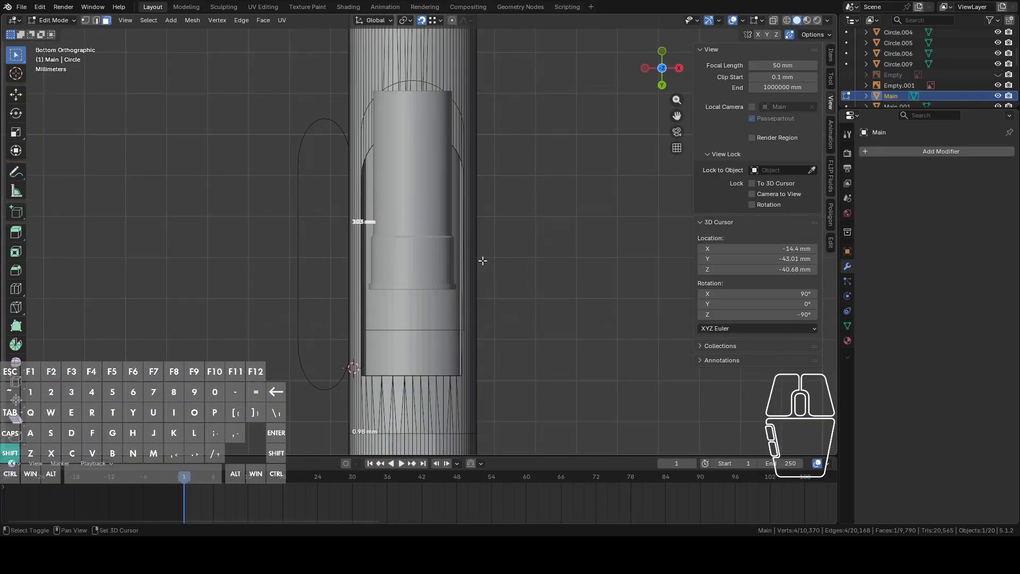
{"action": "key", "text": "shift+KP_7"}
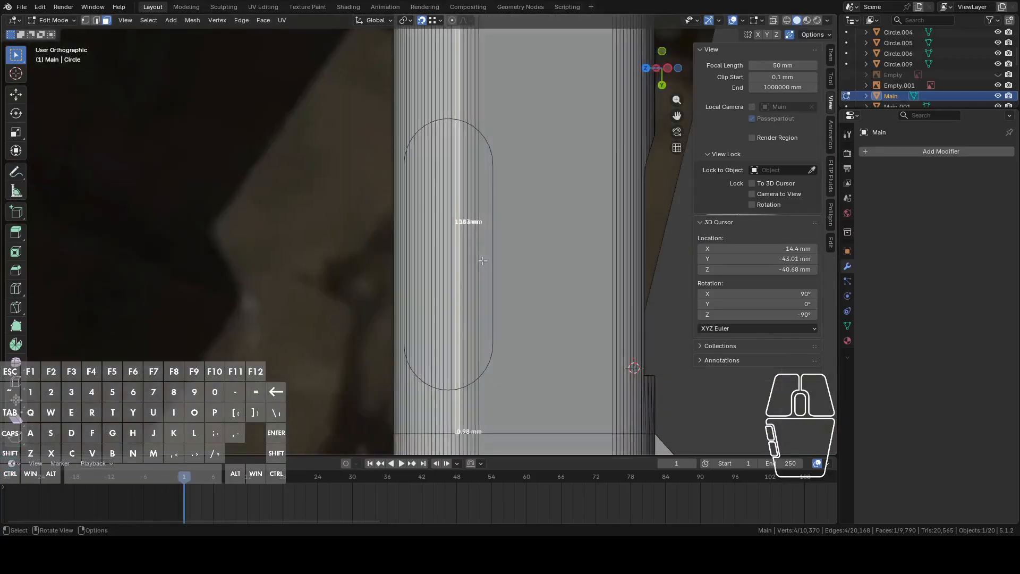
Leave Edit Mode and shift the slot outline along the global Z axis so it sits centred over the selected face.
{"action": "mouse_move", "coordinate": [494, 253]}
{"action": "middle_mouse_down"}
{"action": "mouse_move", "coordinate": [458, 267]}
{"action": "mouse_move", "coordinate": [486, 237]}
{"action": "middle_mouse_up"}
{"action": "key", "text": "Tab"}
{"action": "left_click", "coordinate": [480, 223]}
{"action": "key", "text": "g"}
{"action": "key", "text": "y"}
{"action": "key", "text": "z"}
{"action": "left_click", "coordinate": [526, 263]}
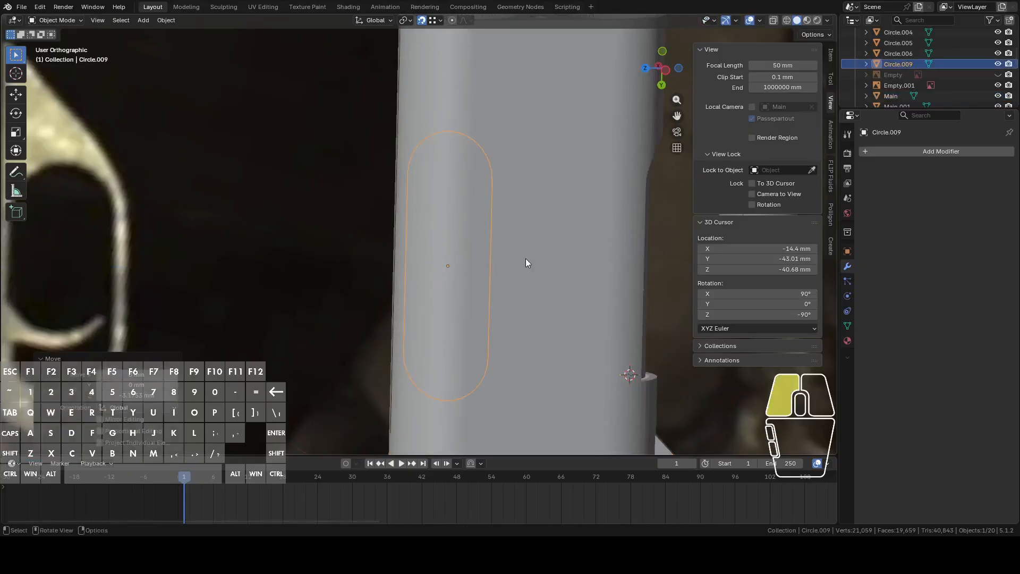
Realign the view to the receiver's selected face, add the slot outline and knife-project it with Cut Through enabled.
{"action": "left_click", "coordinate": [475, 228]}
{"action": "key", "text": "Tab"}
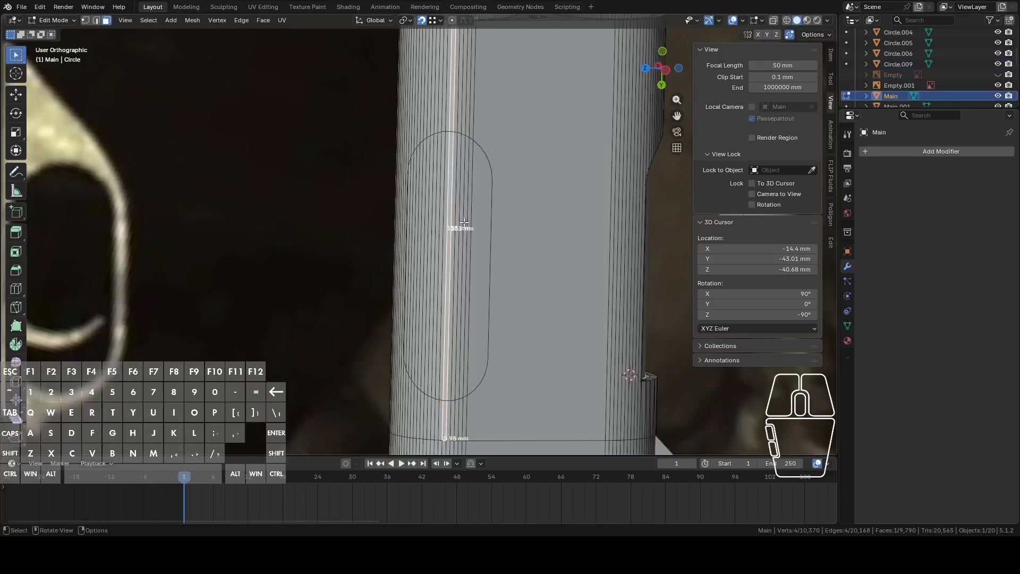
{"action": "key", "text": "ctrl+KP_7"}
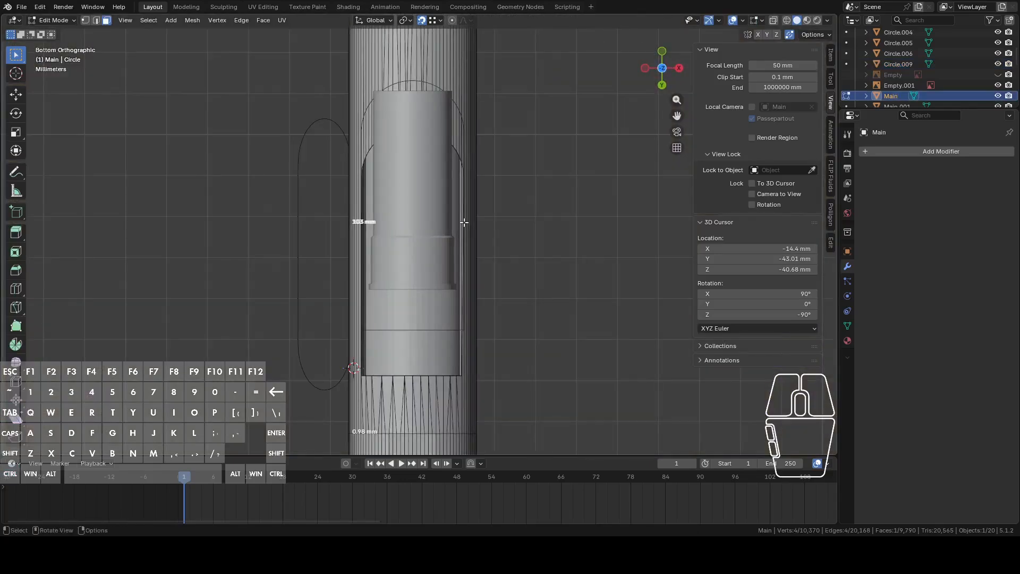
{"action": "key", "text": "shift+KP_7"}
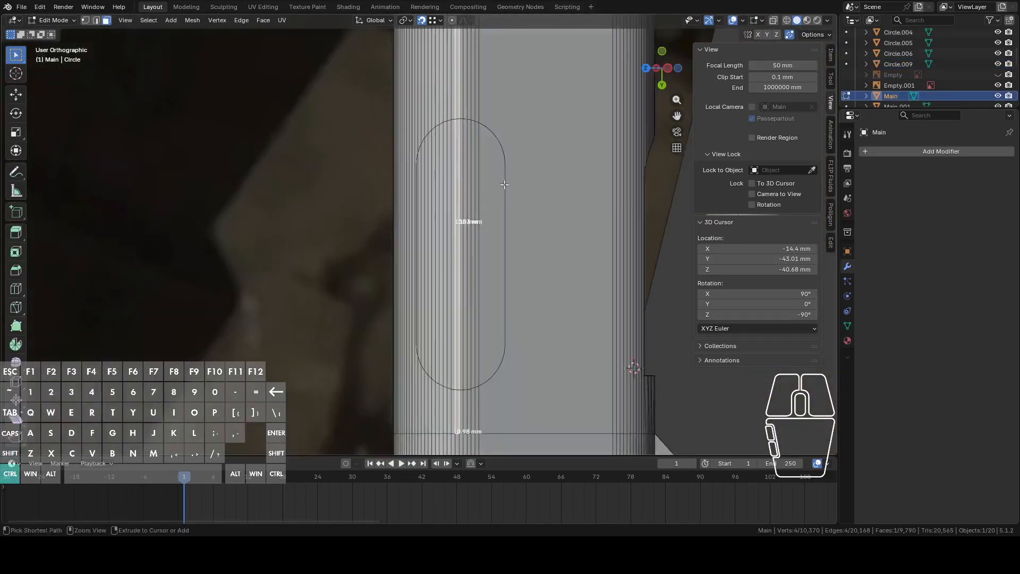
{"action": "left_click", "coordinate": [505, 184], "text": "ctrl"}
{"action": "left_click", "coordinate": [505, 186], "text": "ctrl"}
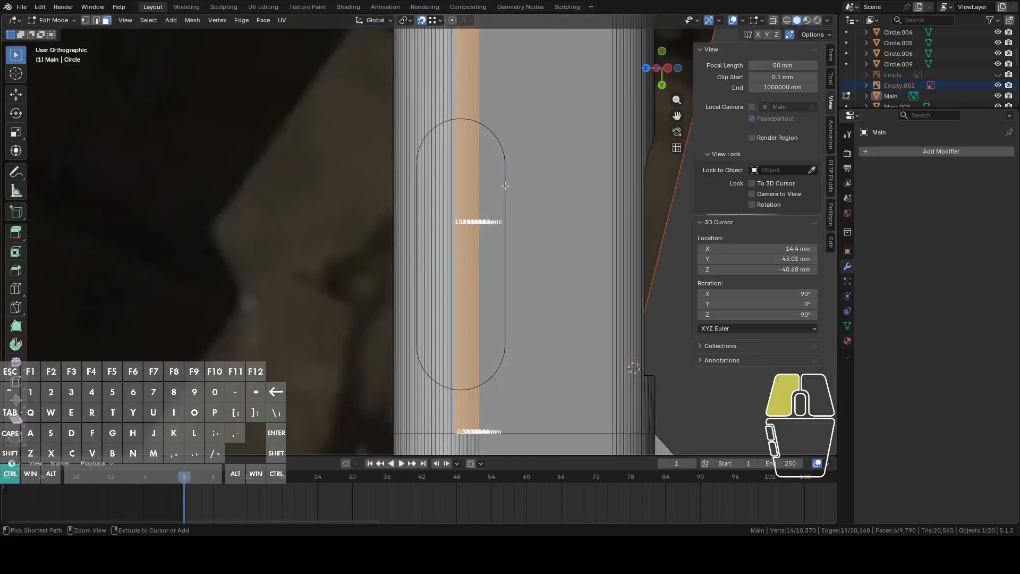
{"action": "left_click", "coordinate": [192, 21]}
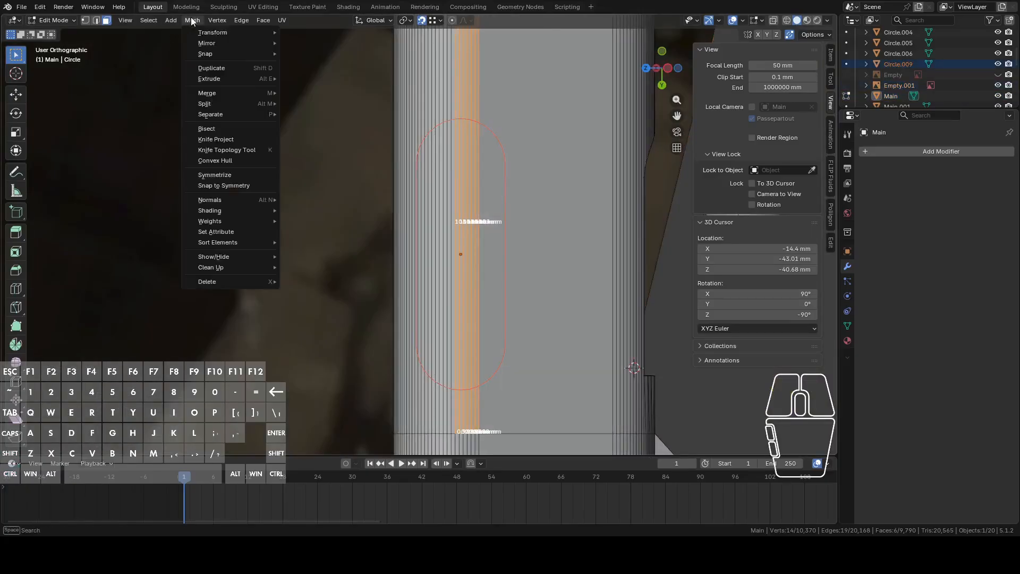
{"action": "left_click", "coordinate": [216, 139]}
Examine the projected slot on the receiver in perspective and from the left side, with and without X-ray.
{"action": "middle_click_drag", "start_coordinate": [474, 242], "coordinate": [590, 127]}
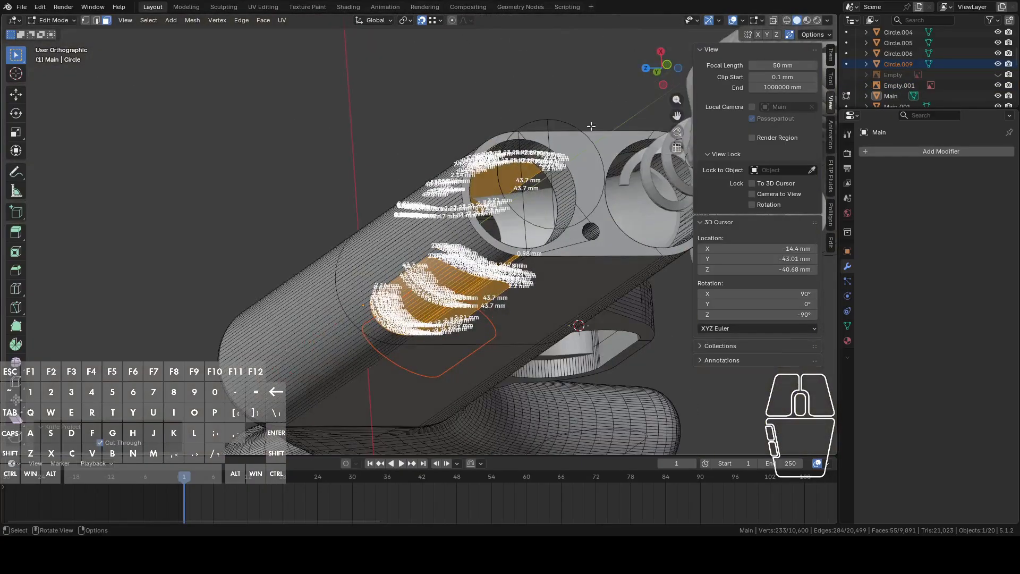
{"action": "left_click", "coordinate": [678, 148]}
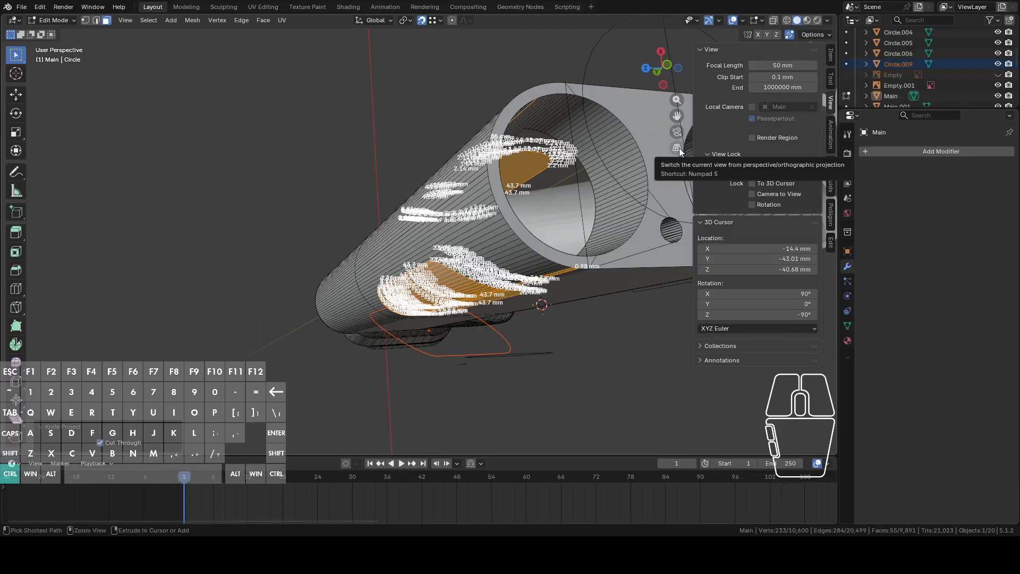
{"action": "key", "text": "ctrl+KP_0"}
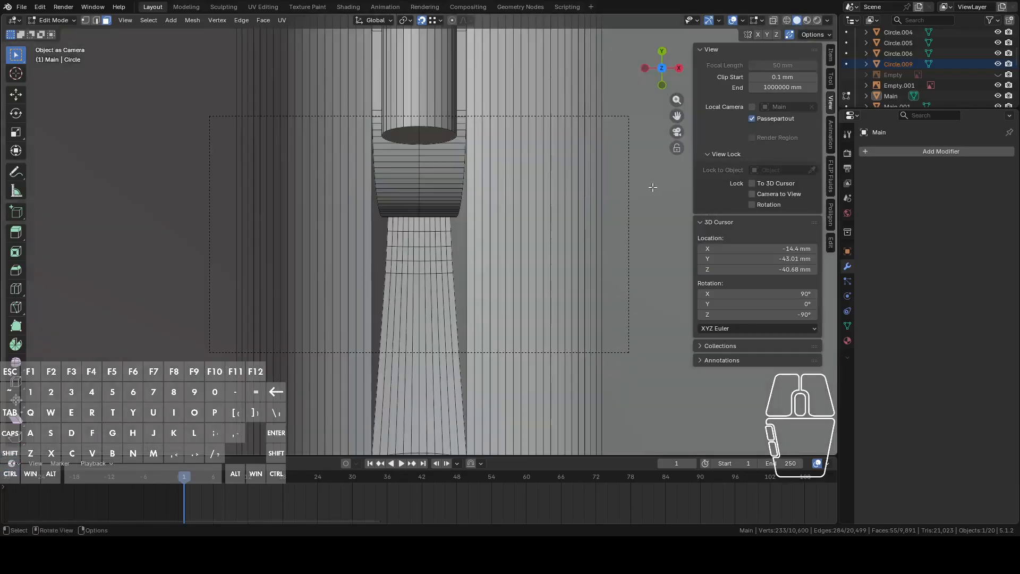
{"action": "middle_click_drag", "start_coordinate": [646, 190], "coordinate": [421, 132]}
{"action": "middle_click_drag", "start_coordinate": [541, 178], "coordinate": [380, 175]}
{"action": "scroll", "coordinate": [380, 175], "scroll_direction": "up", "scroll_amount": 3}
{"action": "middle_click_drag", "start_coordinate": [324, 244], "coordinate": [458, 215]}
{"action": "scroll", "coordinate": [362, 224], "scroll_direction": "down", "scroll_amount": 4}
{"action": "left_click", "coordinate": [656, 69]}
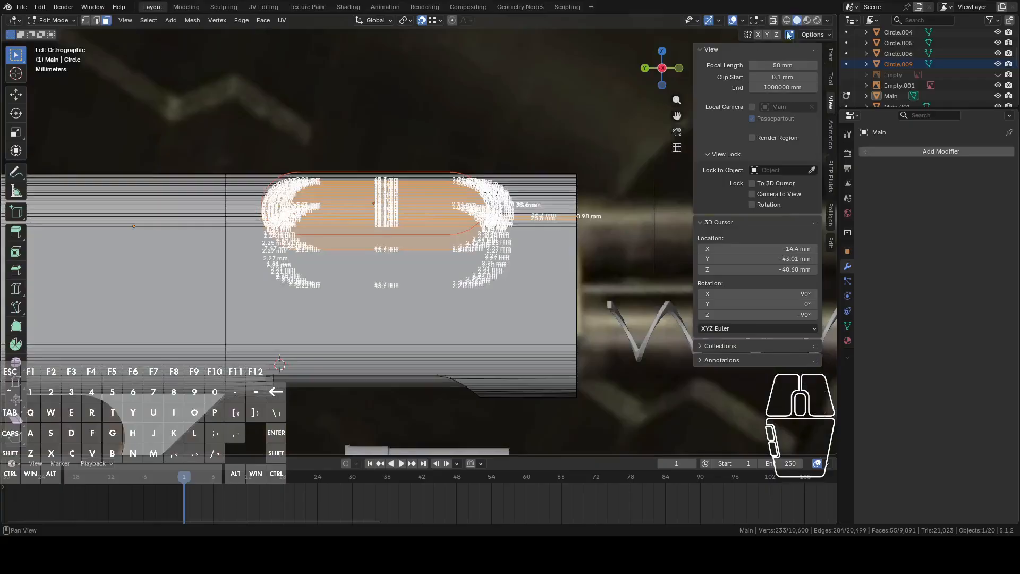
{"action": "left_click", "coordinate": [771, 20]}
{"action": "left_click", "coordinate": [771, 20]}
Return to Object Mode and hide the slot outline object.
{"action": "middle_click_drag", "start_coordinate": [561, 158], "coordinate": [412, 168]}
{"action": "key", "text": "Tab"}
{"action": "left_click", "coordinate": [407, 121]}
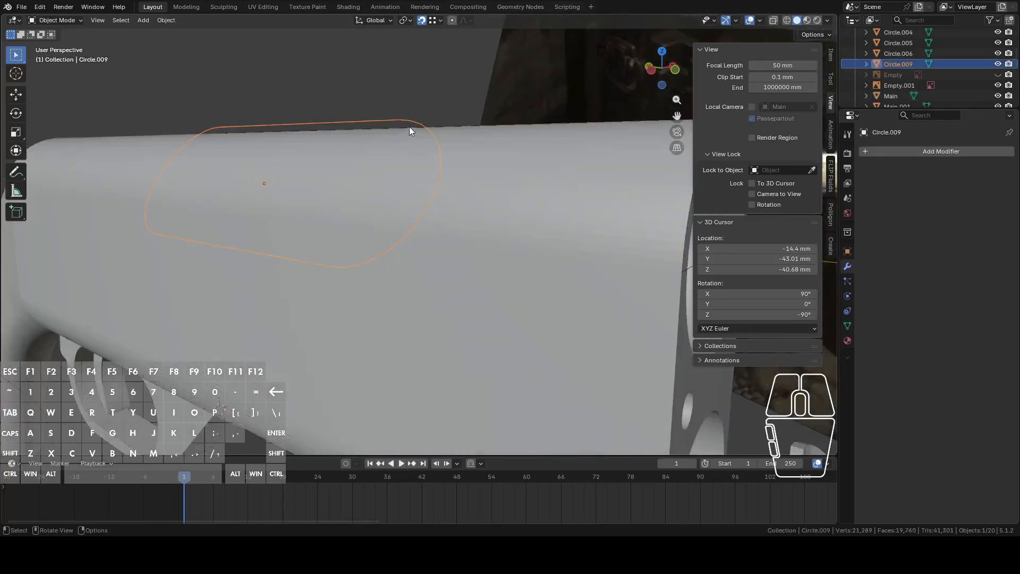
{"action": "key", "text": "h"}
Enter Edit Mode on the receiver and select the flat side face inside the slot's lower portion.
{"action": "middle_click_drag", "start_coordinate": [482, 200], "coordinate": [404, 255]}
{"action": "left_click", "coordinate": [466, 225]}
{"action": "key", "text": "Tab"}
{"action": "scroll", "coordinate": [433, 221], "scroll_direction": "up", "scroll_amount": 3}
{"action": "left_click", "coordinate": [401, 256]}
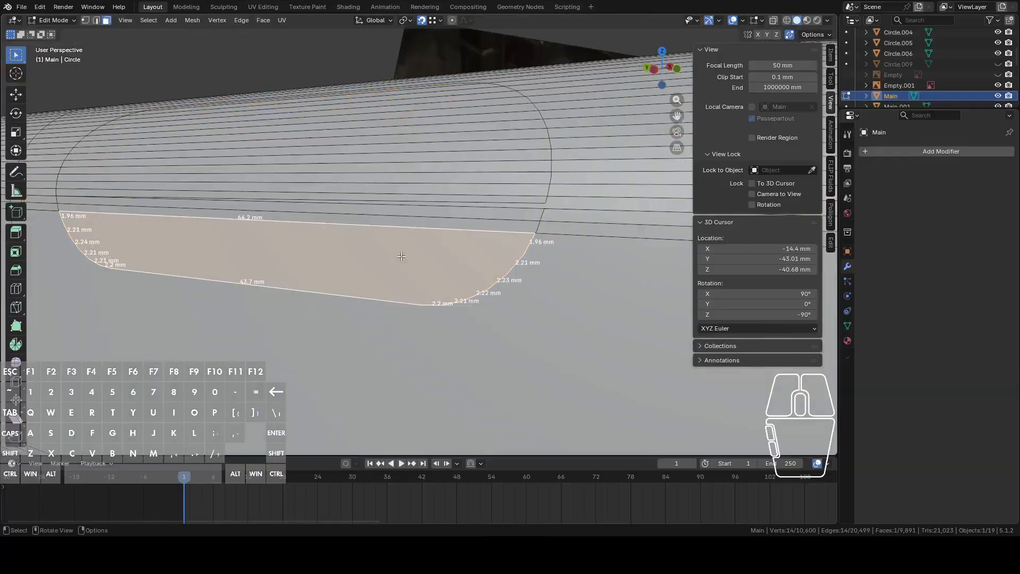
Replace the narrow face beyond the slot's end by deleting only that face and refilling the gap between its bounding edges.
{"action": "key", "text": "2"}
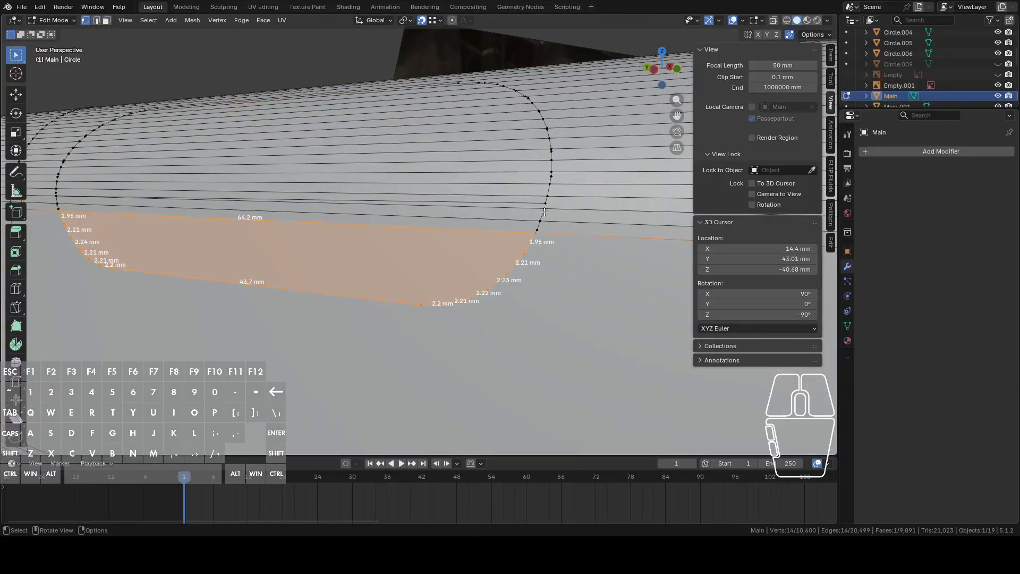
{"action": "middle_click_drag", "start_coordinate": [540, 211], "coordinate": [488, 225], "text": "shift"}
{"action": "scroll", "coordinate": [490, 226], "scroll_direction": "up", "scroll_amount": 1}
{"action": "left_click", "coordinate": [509, 218]}
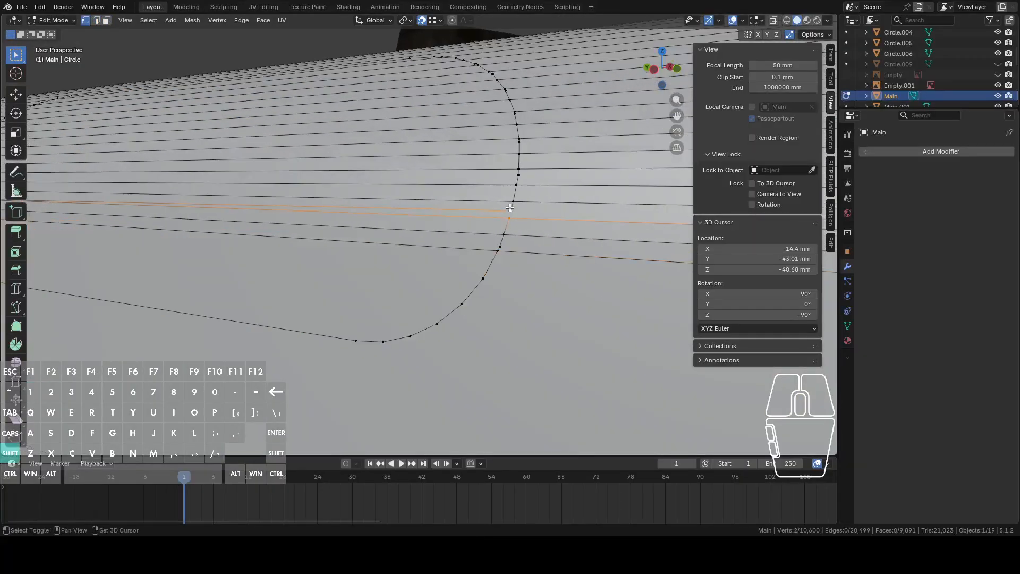
{"action": "key", "text": "3"}
{"action": "key", "text": "x"}
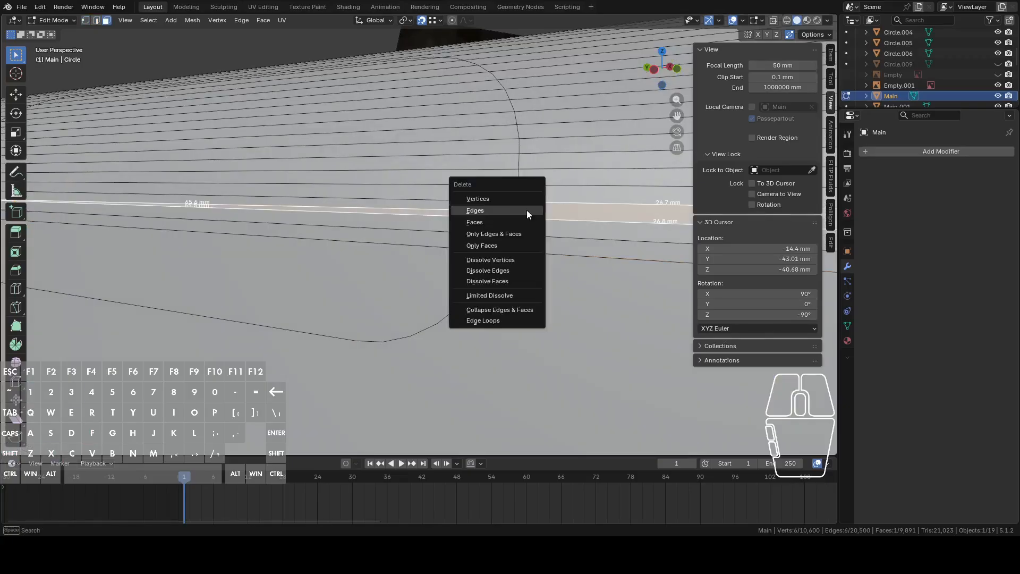
{"action": "left_click", "coordinate": [509, 242]}
{"action": "key", "text": "2"}
{"action": "left_click", "coordinate": [532, 219]}
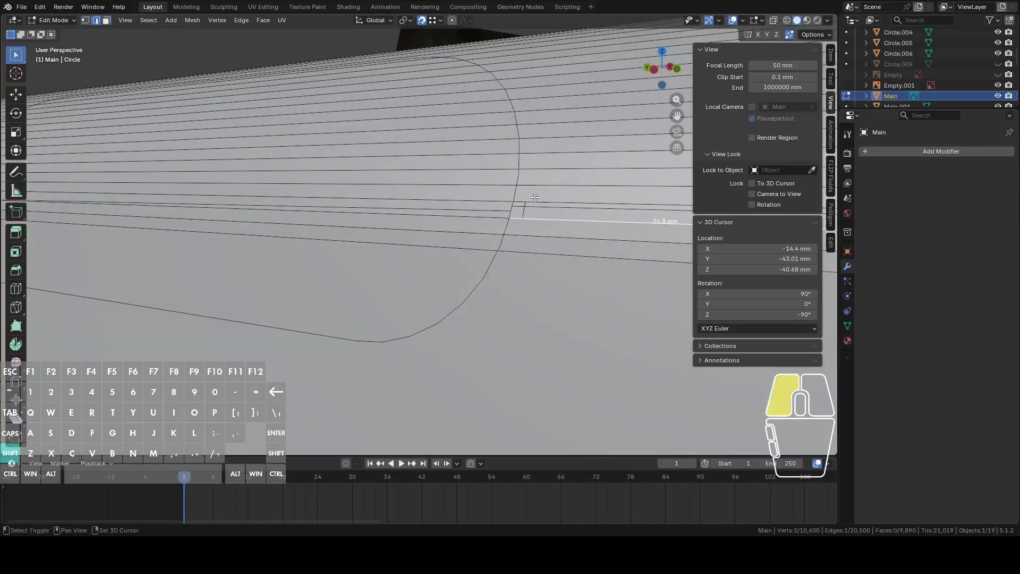
{"action": "middle_click_drag", "start_coordinate": [572, 215], "coordinate": [389, 235]}
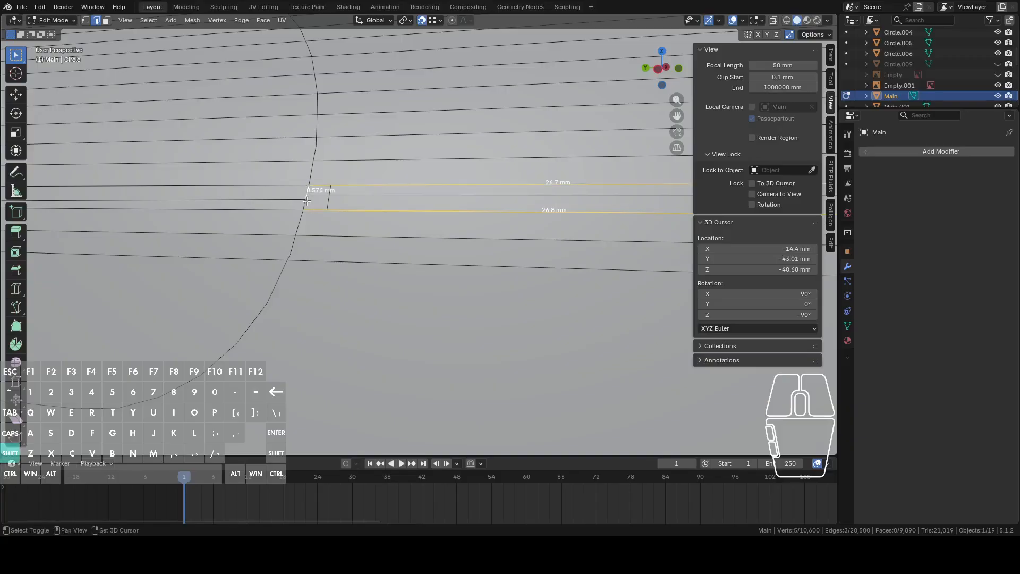
Circle-select the lengthwise edges spanning the slot on the receiver's outer surface and delete them.
{"action": "scroll", "coordinate": [308, 207], "scroll_direction": "down", "scroll_amount": 6}
{"action": "middle_click_drag", "start_coordinate": [364, 235], "coordinate": [484, 240], "text": "shift"}
{"action": "mouse_move", "coordinate": [392, 246]}
{"action": "left_mouse_down"}
{"action": "mouse_move", "coordinate": [376, 228]}
{"action": "mouse_move", "coordinate": [382, 216]}
{"action": "left_mouse_up"}
{"action": "right_click", "coordinate": [383, 214]}
{"action": "middle_click_drag", "start_coordinate": [383, 214], "coordinate": [392, 252]}
{"action": "key", "text": "c"}
{"action": "left_click_drag", "start_coordinate": [392, 252], "coordinate": [393, 235]}
{"action": "right_click", "coordinate": [392, 234]}
{"action": "middle_click_drag", "start_coordinate": [393, 235], "coordinate": [409, 257]}
{"action": "left_click_drag", "start_coordinate": [450, 279], "coordinate": [452, 273]}
{"action": "right_click", "coordinate": [452, 273]}
{"action": "key", "text": "x"}
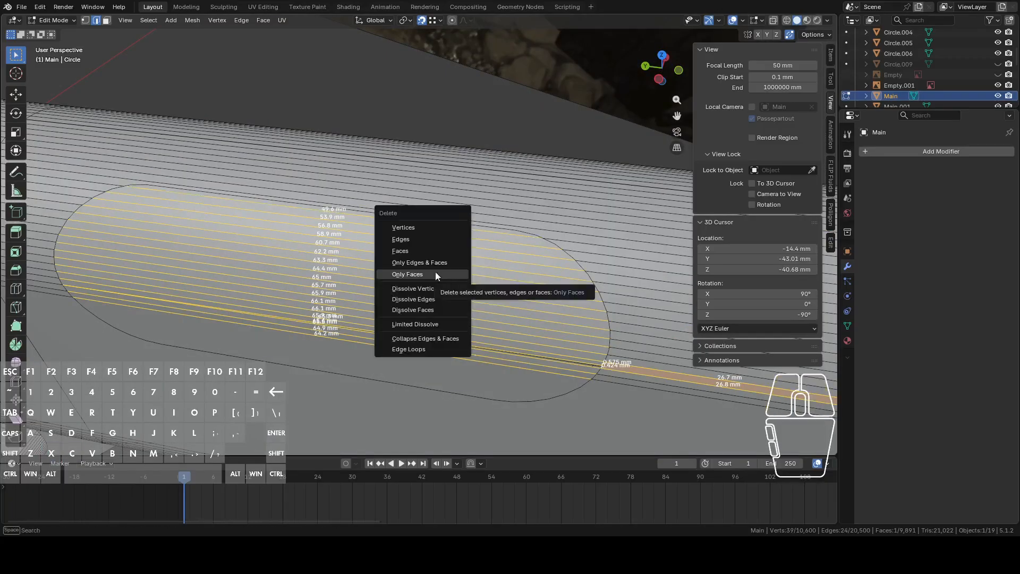
{"action": "left_click", "coordinate": [414, 240]}
Select the lengthwise edges spanning the slot on the receiver's inner surface, from the lower side up to the upper rim.
{"action": "middle_click_drag", "start_coordinate": [425, 265], "coordinate": [316, 239]}
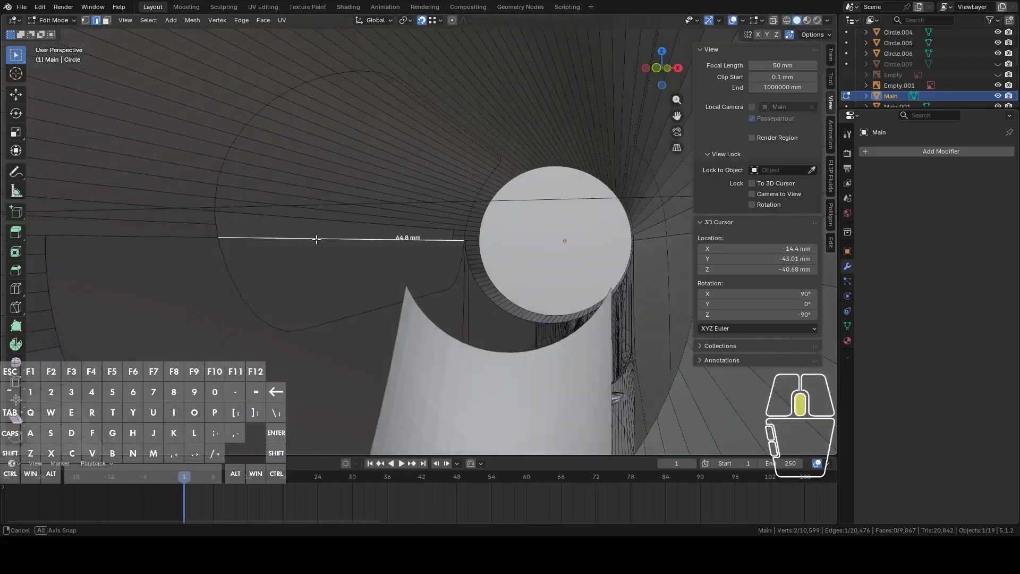
{"action": "middle_click_drag", "start_coordinate": [222, 247], "coordinate": [374, 267]}
{"action": "key", "text": "2"}
{"action": "left_click", "coordinate": [377, 233], "text": "shift"}
{"action": "left_click", "coordinate": [378, 226], "text": "shift"}
{"action": "left_click", "coordinate": [380, 221], "text": "shift"}
{"action": "key", "text": "c"}
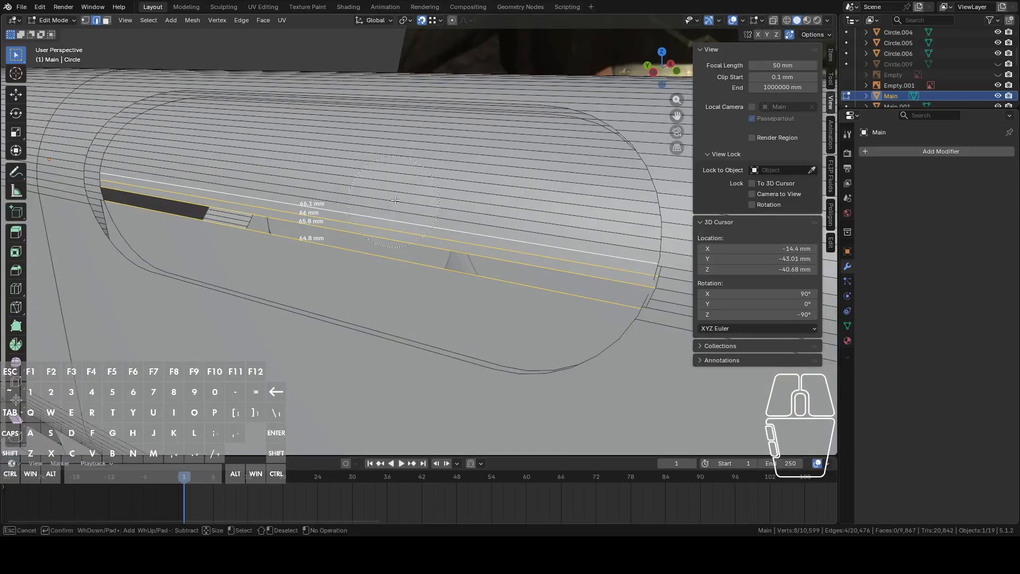
{"action": "left_click_drag", "start_coordinate": [407, 202], "coordinate": [412, 173]}
{"action": "key", "text": "Escape"}
{"action": "mouse_move", "coordinate": [413, 170]}
{"action": "middle_mouse_down", "text": "shift"}
{"action": "mouse_move", "coordinate": [435, 220]}
{"action": "mouse_move", "coordinate": [396, 253]}
{"action": "mouse_move", "coordinate": [381, 244]}
{"action": "mouse_move", "coordinate": [427, 224]}
{"action": "mouse_move", "coordinate": [443, 251]}
{"action": "middle_mouse_up", "text": "shift"}
{"action": "scroll", "coordinate": [434, 221], "scroll_direction": "up", "scroll_amount": 2}
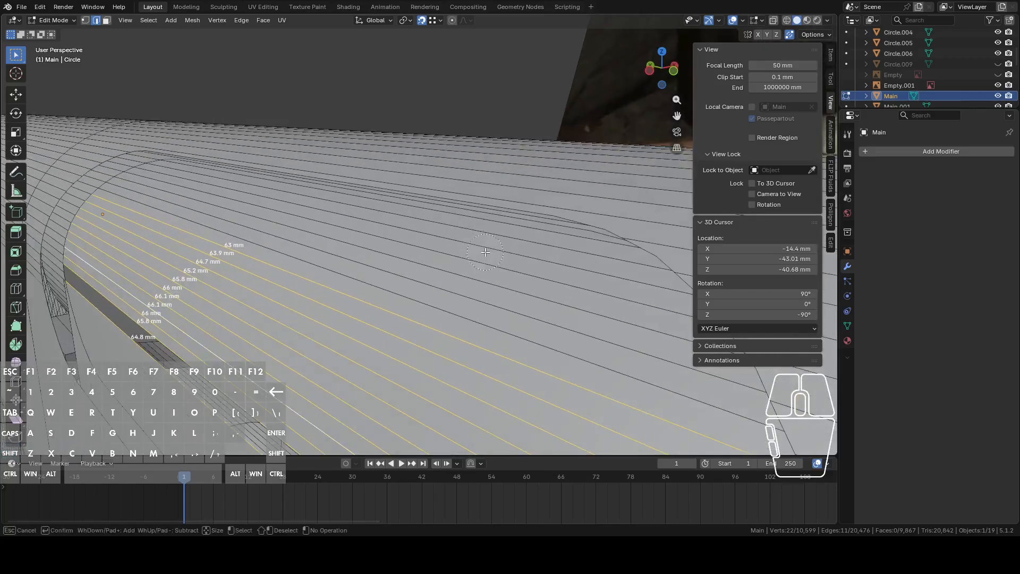
{"action": "left_click_drag", "start_coordinate": [484, 252], "coordinate": [505, 243]}
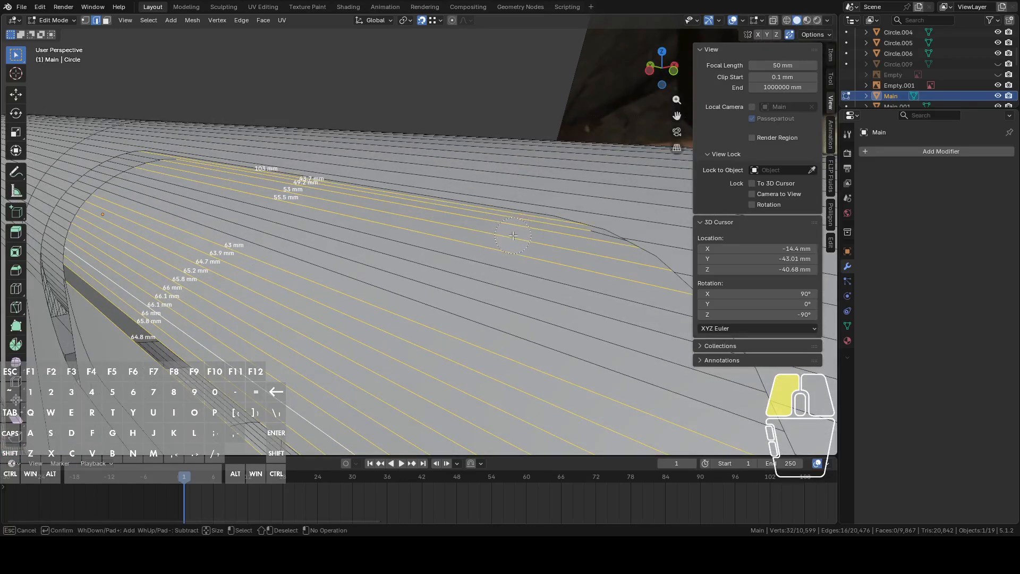
{"action": "left_click_drag", "start_coordinate": [572, 250], "coordinate": [451, 304]}
Try deleting the selected inner-surface edges, inspect the opening and undo the deletion.
{"action": "key", "text": "x"}
{"action": "left_click", "coordinate": [428, 304]}
{"action": "middle_click_drag", "start_coordinate": [449, 294], "coordinate": [488, 274]}
{"action": "middle_click_drag", "start_coordinate": [620, 219], "coordinate": [645, 304]}
{"action": "key", "text": "ctrl+z"}
Deselect the stray long edge near the slot's upper rim and delete the remaining selected inner-surface edges.
{"action": "left_click", "coordinate": [563, 308], "text": "ctrl+alt"}
{"action": "key", "text": "c"}
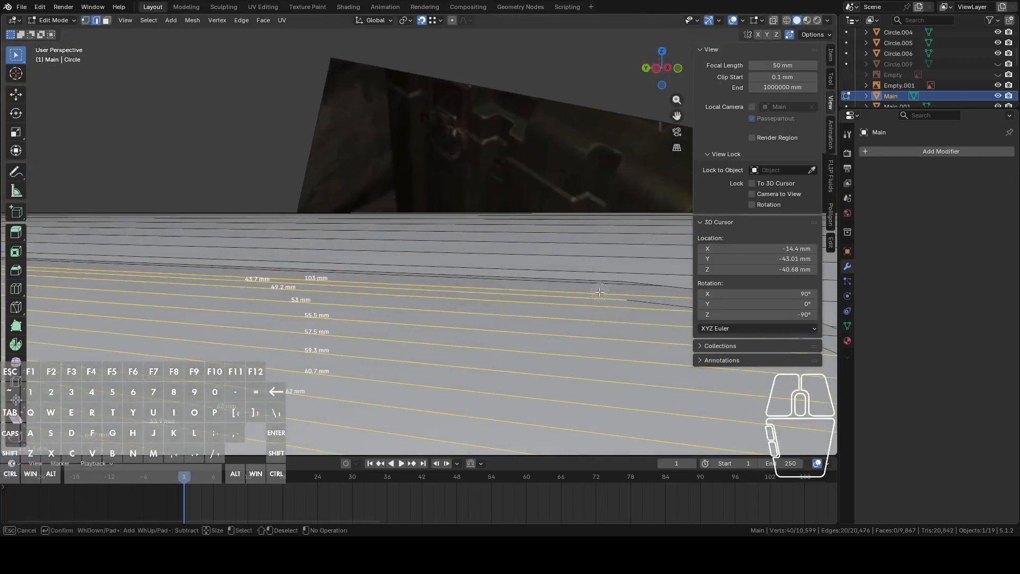
{"action": "left_click", "coordinate": [599, 292], "text": "shift"}
{"action": "scroll", "coordinate": [585, 298], "scroll_direction": "down", "scroll_amount": 6}
{"action": "middle_click_drag", "start_coordinate": [458, 299], "coordinate": [555, 338], "text": "shift"}
{"action": "key", "text": "x"}
{"action": "left_click", "coordinate": [502, 298]}
Examine the slot opening's rims and both rounded ends for leftover or missing geometry.
{"action": "left_click", "coordinate": [454, 287], "text": "alt"}
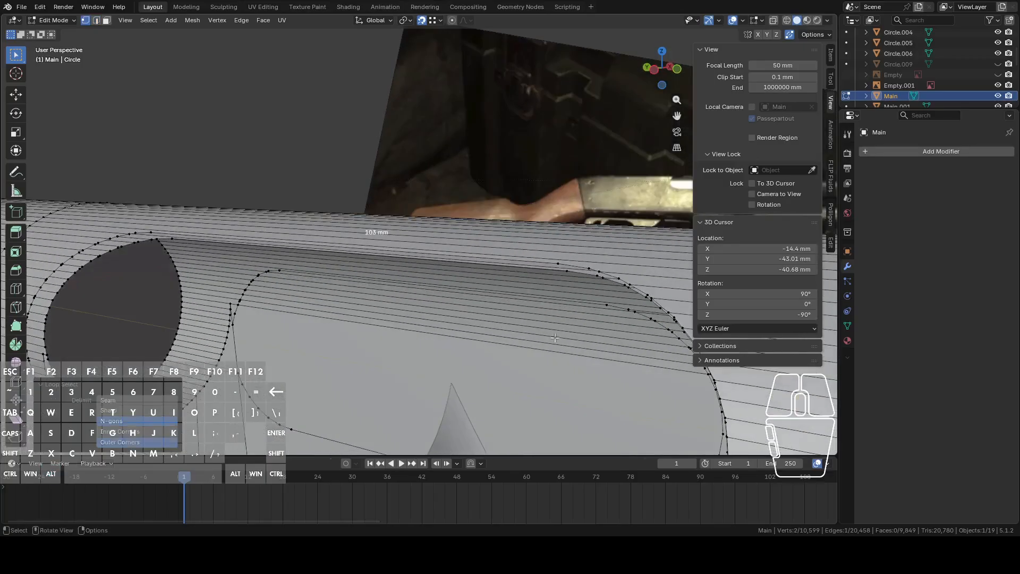
{"action": "left_click", "coordinate": [638, 312], "text": "alt"}
{"action": "middle_click_drag", "start_coordinate": [637, 312], "coordinate": [688, 319]}
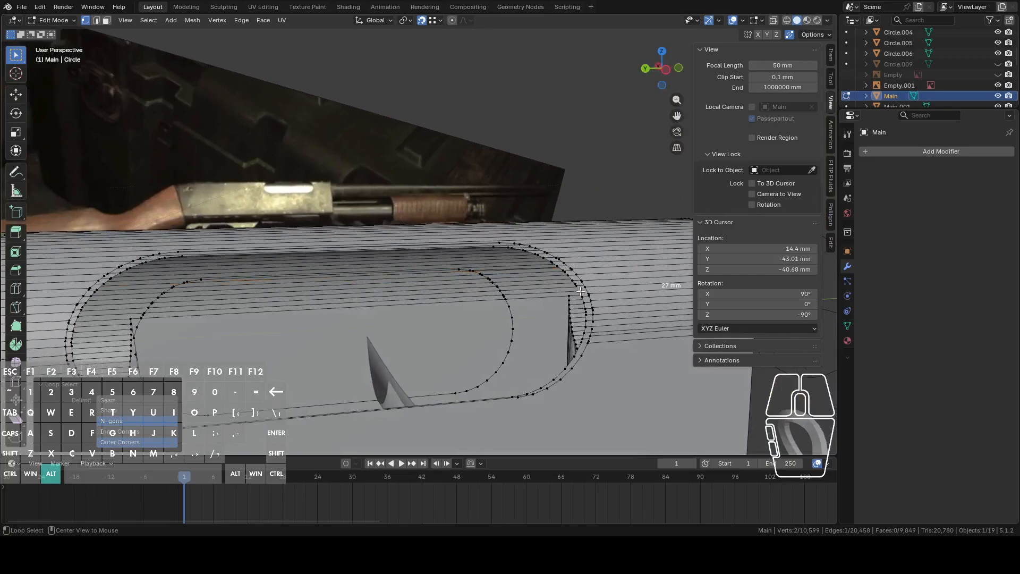
{"action": "middle_click_drag", "start_coordinate": [583, 292], "coordinate": [775, 206]}
{"action": "scroll", "coordinate": [563, 244], "scroll_direction": "up", "scroll_amount": 4}
{"action": "middle_click_drag", "start_coordinate": [563, 243], "coordinate": [473, 229], "text": "shift"}
{"action": "scroll", "coordinate": [532, 241], "scroll_direction": "down", "scroll_amount": 8}
{"action": "middle_click_drag", "start_coordinate": [533, 241], "coordinate": [490, 252]}
{"action": "scroll", "coordinate": [494, 269], "scroll_direction": "up", "scroll_amount": 7}
{"action": "middle_click_drag", "start_coordinate": [343, 253], "coordinate": [283, 279], "text": "shift"}
Fill the missing narrow strips between the slot's end and the receiver's front rim with new faces.
{"action": "left_click", "coordinate": [280, 260]}
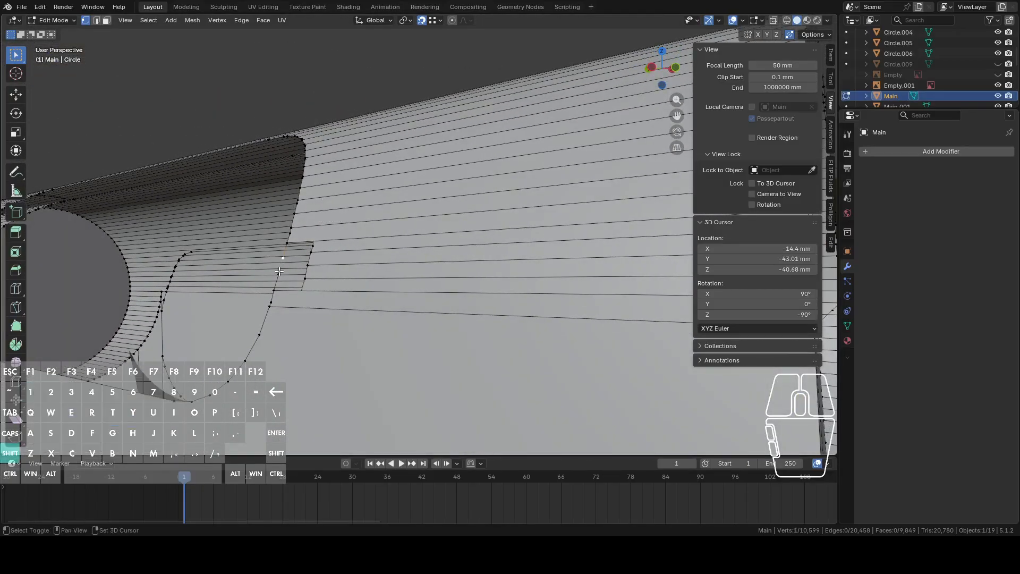
{"action": "scroll", "coordinate": [293, 278], "scroll_direction": "down", "scroll_amount": 5}
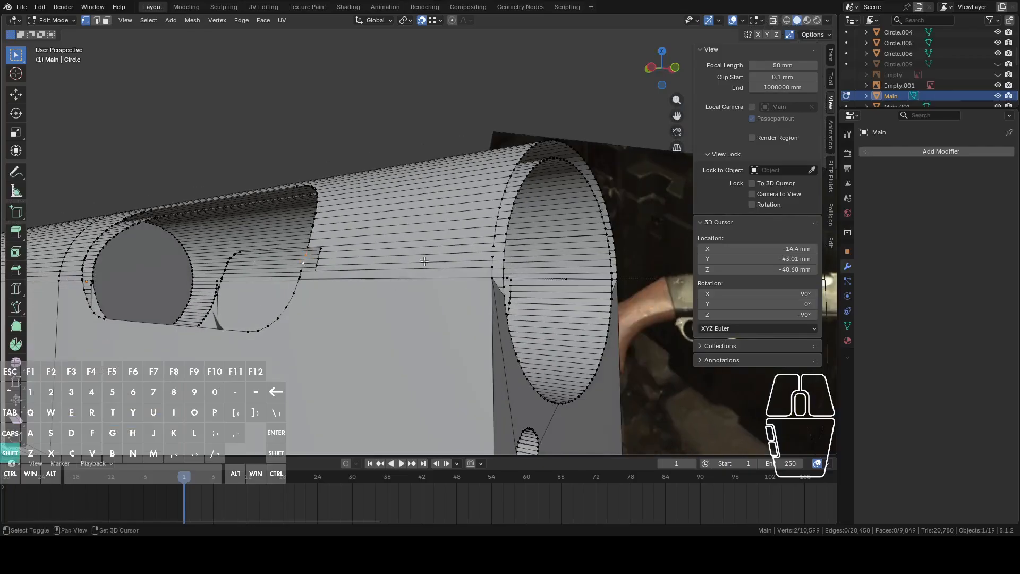
{"action": "middle_click_drag", "start_coordinate": [470, 260], "coordinate": [444, 325]}
{"action": "scroll", "coordinate": [497, 279], "scroll_direction": "up", "scroll_amount": 2}
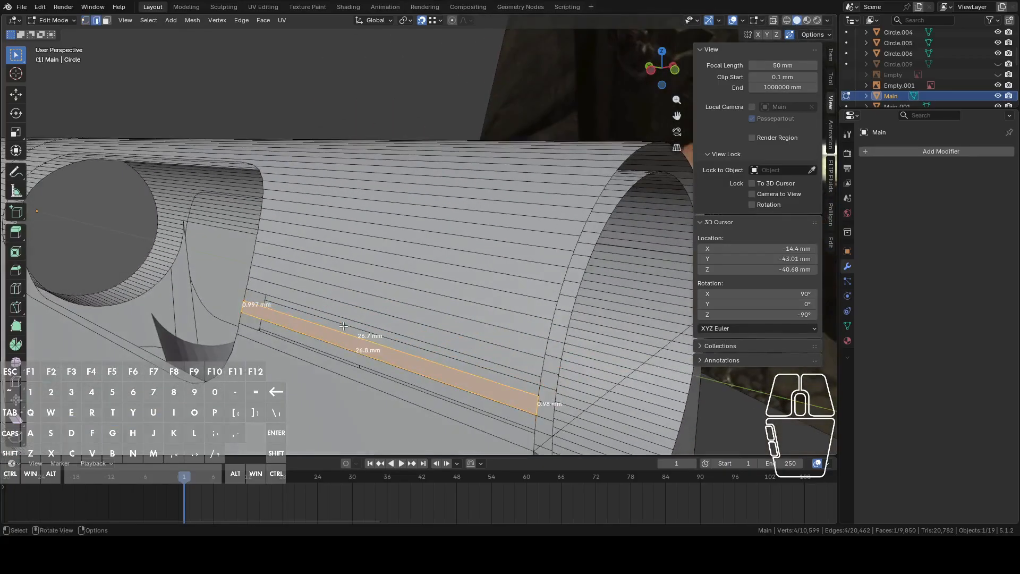
{"action": "middle_click_drag", "start_coordinate": [298, 330], "coordinate": [356, 281]}
{"action": "key", "text": "f"}
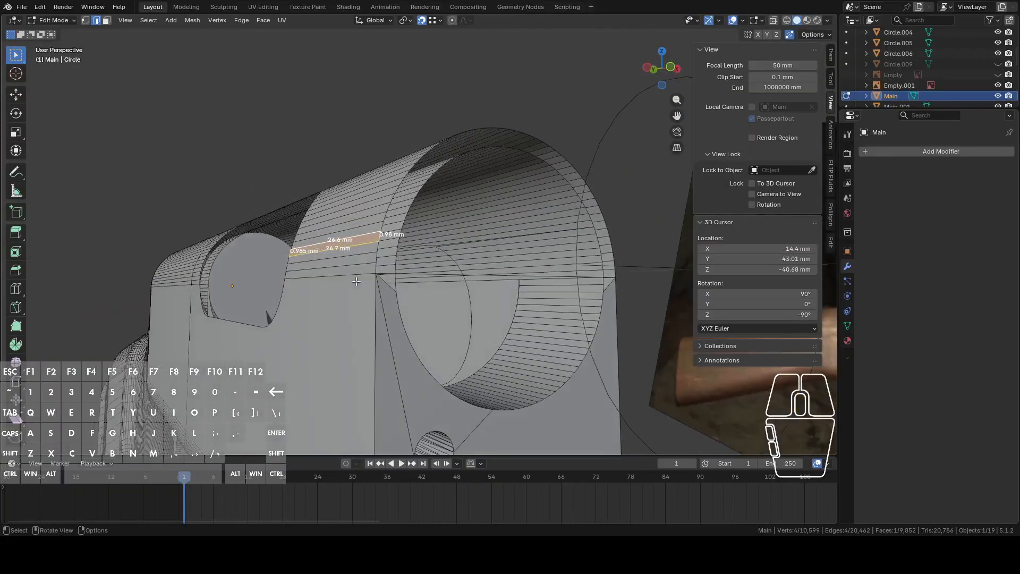
Select the outer and inner arc edges of the receiver's front rim and fill the area between them with a face.
{"action": "left_click", "coordinate": [426, 184], "text": "alt"}
{"action": "left_click", "coordinate": [515, 127], "text": "alt"}
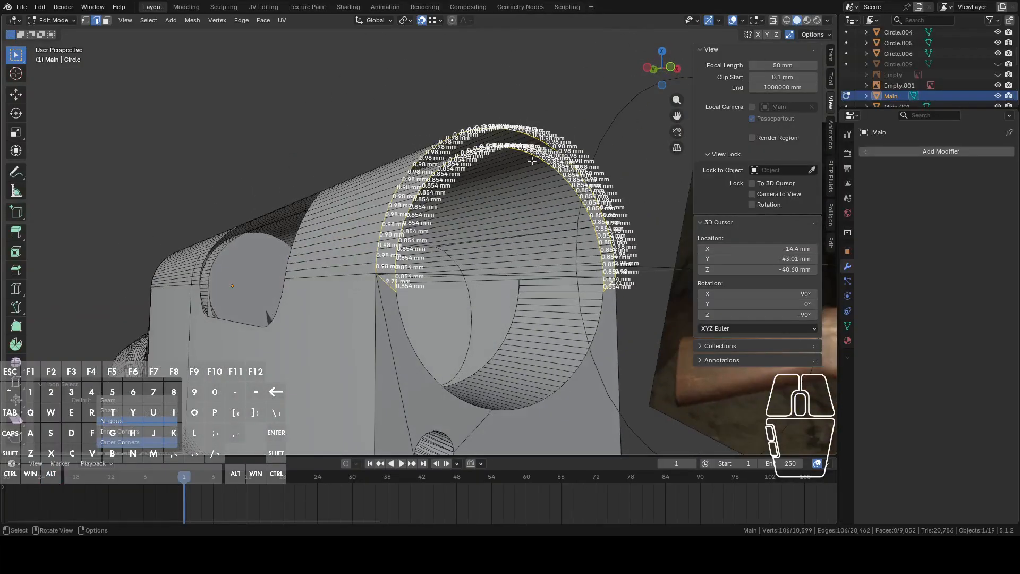
{"action": "key", "text": "f"}
{"action": "middle_click_drag", "start_coordinate": [531, 159], "coordinate": [572, 296], "text": "shift"}
{"action": "scroll", "coordinate": [572, 297], "scroll_direction": "up", "scroll_amount": 3}
{"action": "middle_click_drag", "start_coordinate": [452, 298], "coordinate": [505, 234]}
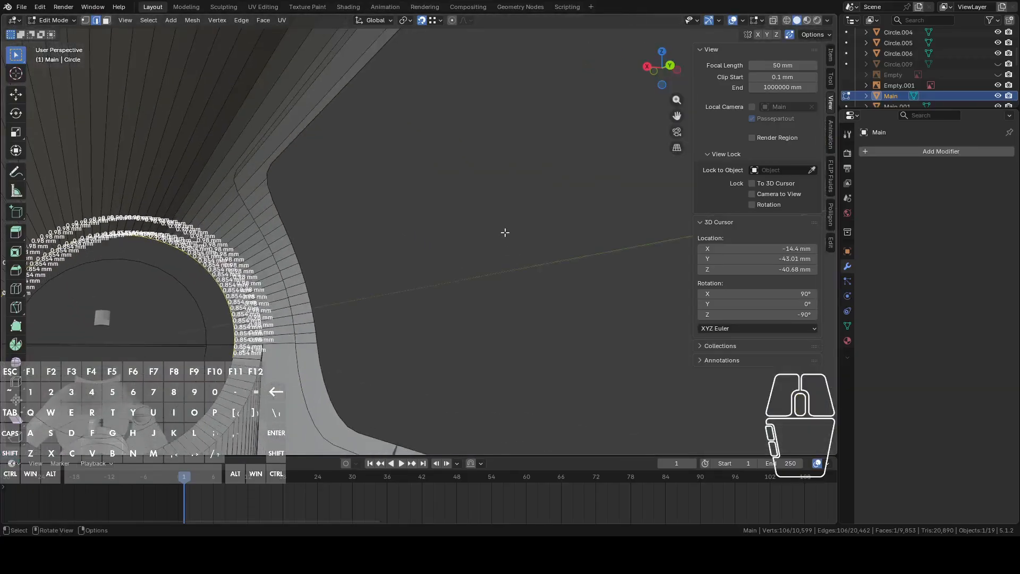
Enable X-ray, clear the selection and circle-select the outer and inner vertices along one rounded end of the slot.
{"action": "left_click", "coordinate": [774, 20]}
{"action": "middle_click_drag", "start_coordinate": [378, 235], "coordinate": [394, 236]}
{"action": "key", "text": "a"}
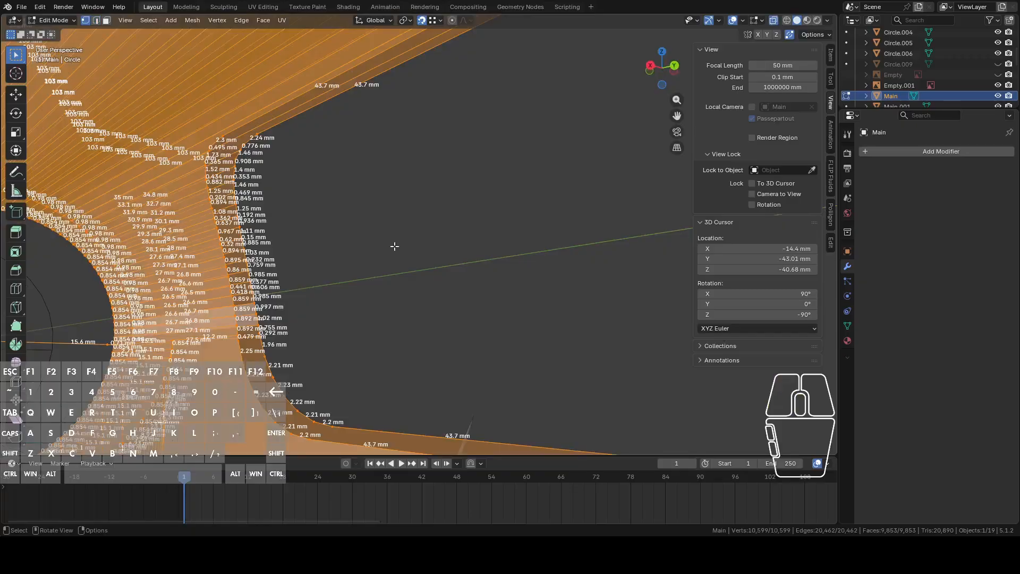
{"action": "key", "text": "alt+a"}
{"action": "key", "text": "c"}
{"action": "mouse_move", "coordinate": [274, 346]}
{"action": "left_mouse_down"}
{"action": "mouse_move", "coordinate": [263, 183]}
{"action": "mouse_move", "coordinate": [273, 232]}
{"action": "left_mouse_up"}
{"action": "mouse_move", "coordinate": [275, 305]}
{"action": "left_mouse_down"}
{"action": "mouse_move", "coordinate": [268, 334]}
{"action": "mouse_move", "coordinate": [330, 410]}
{"action": "left_mouse_up"}
{"action": "right_click", "coordinate": [372, 389]}
{"action": "mouse_move", "coordinate": [388, 381]}
{"action": "middle_mouse_down", "text": "shift"}
{"action": "mouse_move", "coordinate": [336, 318]}
{"action": "mouse_move", "coordinate": [187, 351]}
{"action": "middle_mouse_up", "text": "shift"}
{"action": "scroll", "coordinate": [335, 318], "scroll_direction": "down", "scroll_amount": 3}
Extend the circle selection along the slot's lower edge, opposite rounded end and upper edge on both wall surfaces.
{"action": "key", "text": "c"}
{"action": "left_click_drag", "start_coordinate": [413, 335], "coordinate": [445, 322]}
{"action": "right_click", "coordinate": [448, 319]}
{"action": "mouse_move", "coordinate": [448, 318]}
{"action": "middle_mouse_down"}
{"action": "mouse_move", "coordinate": [486, 320]}
{"action": "mouse_move", "coordinate": [413, 304]}
{"action": "mouse_move", "coordinate": [358, 312]}
{"action": "mouse_move", "coordinate": [366, 325]}
{"action": "middle_mouse_up"}
{"action": "key", "text": "c"}
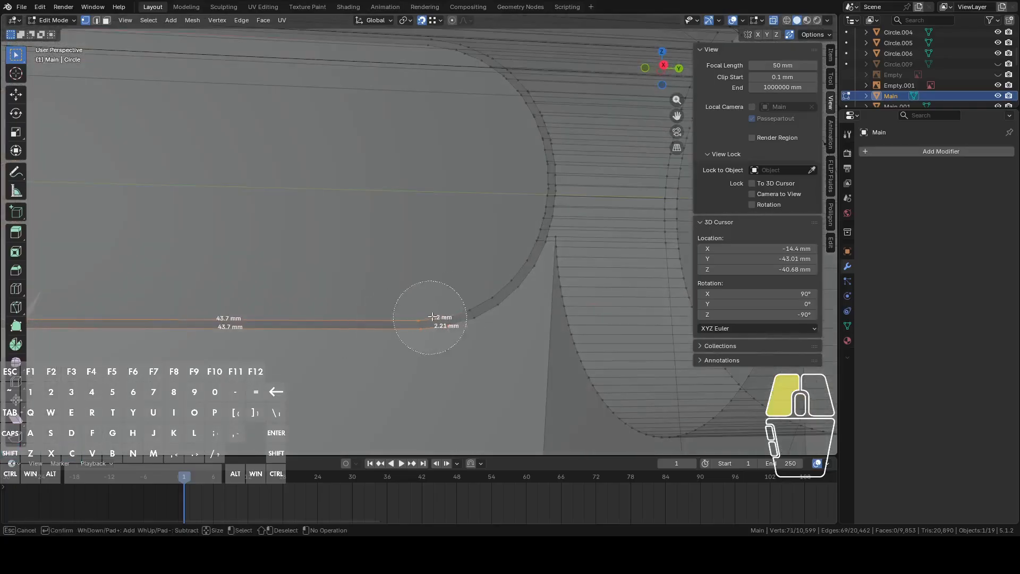
{"action": "mouse_move", "coordinate": [514, 232]}
{"action": "left_mouse_down"}
{"action": "mouse_move", "coordinate": [510, 181]}
{"action": "mouse_move", "coordinate": [519, 194]}
{"action": "mouse_move", "coordinate": [523, 120]}
{"action": "mouse_move", "coordinate": [476, 74]}
{"action": "left_mouse_up"}
{"action": "mouse_move", "coordinate": [385, 70]}
{"action": "middle_mouse_down", "text": "shift"}
{"action": "mouse_move", "coordinate": [445, 141]}
{"action": "mouse_move", "coordinate": [563, 195]}
{"action": "middle_mouse_up", "text": "shift"}
{"action": "mouse_move", "coordinate": [629, 197]}
{"action": "left_mouse_down"}
{"action": "mouse_move", "coordinate": [646, 198]}
{"action": "mouse_move", "coordinate": [228, 209]}
{"action": "left_mouse_up"}
{"action": "right_click", "coordinate": [218, 210]}
{"action": "middle_click_drag", "start_coordinate": [219, 209], "coordinate": [427, 239], "text": "shift"}
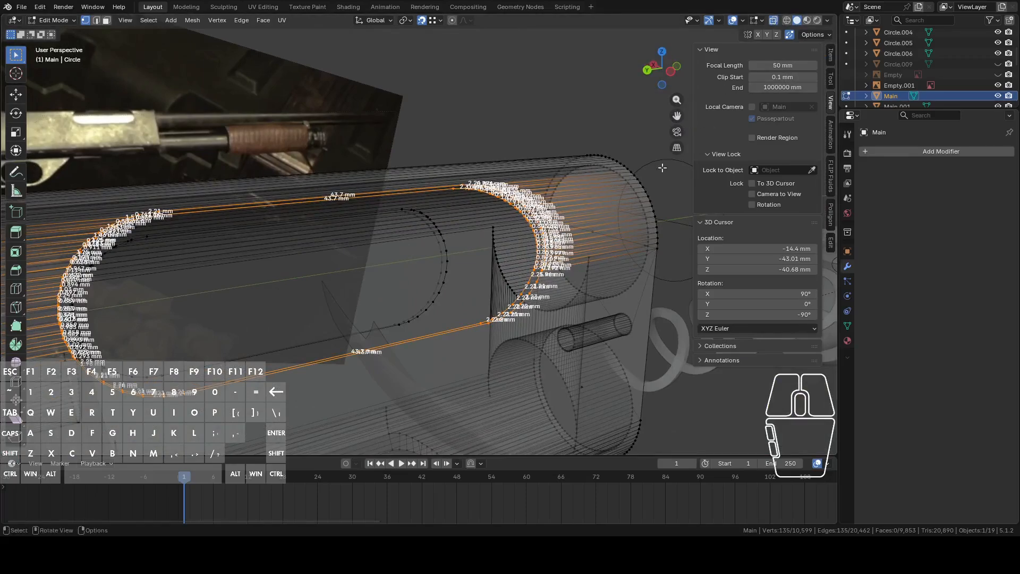
Disable X-ray and turn off the edge length measurement overlay.
{"action": "left_click", "coordinate": [773, 22]}
{"action": "middle_click_drag", "start_coordinate": [478, 234], "coordinate": [517, 249]}
{"action": "left_click", "coordinate": [763, 21]}
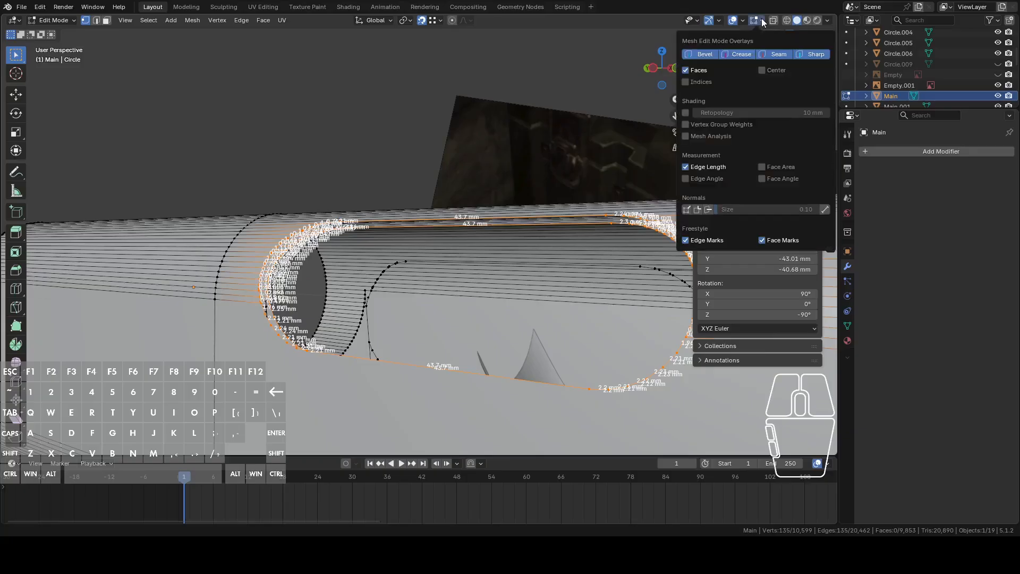
{"action": "left_click", "coordinate": [709, 167]}
{"action": "middle_click_drag", "start_coordinate": [539, 318], "coordinate": [517, 319]}
Switch to edge selection, bridge the slot's outer and inner edge loops and return to Object Mode.
{"action": "key", "text": "2"}
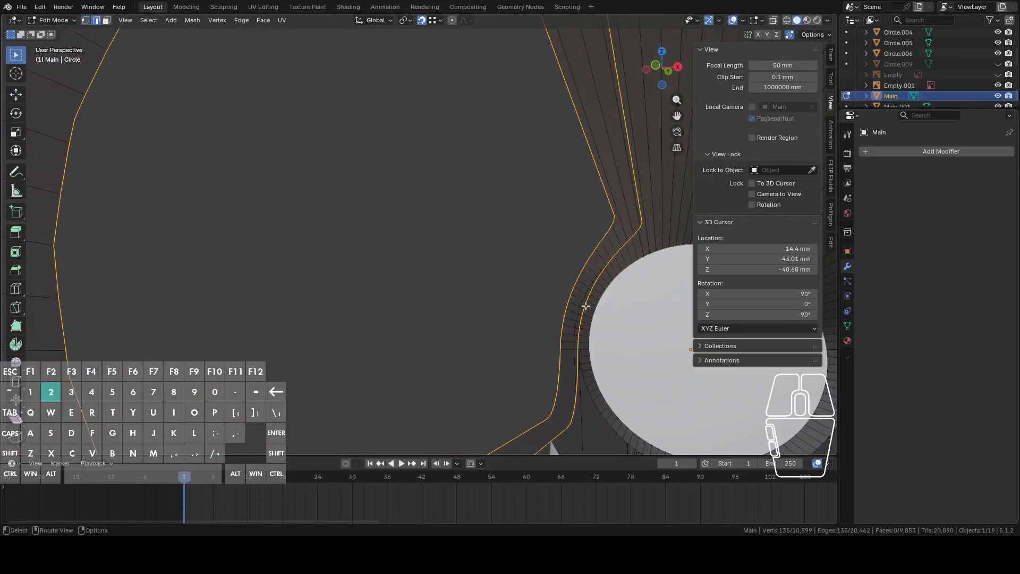
{"action": "right_click", "coordinate": [586, 305]}
{"action": "left_click", "coordinate": [543, 248]}
{"action": "middle_click_drag", "start_coordinate": [537, 250], "coordinate": [563, 196]}
{"action": "key", "text": "Tab"}
{"action": "key", "text": "Tab"}
{"action": "key", "text": "Tab"}
Enable X-ray and unhide the slot outline object Circle.009.
{"action": "left_click", "coordinate": [772, 21]}
{"action": "scroll", "coordinate": [679, 114], "scroll_direction": "down", "scroll_amount": 1}
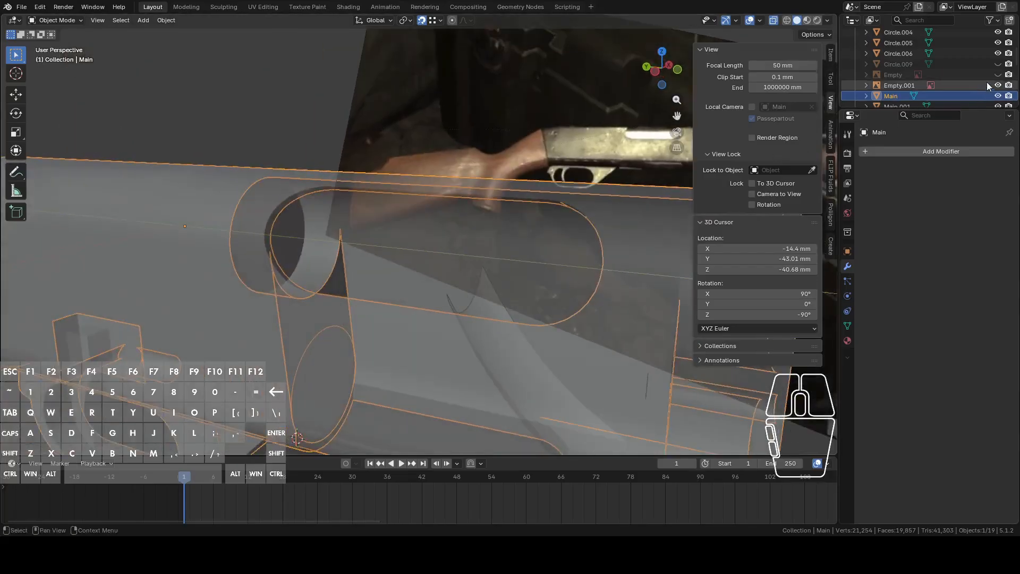
{"action": "left_click", "coordinate": [998, 64]}
{"action": "scroll", "coordinate": [998, 66], "scroll_direction": "up", "scroll_amount": 3}
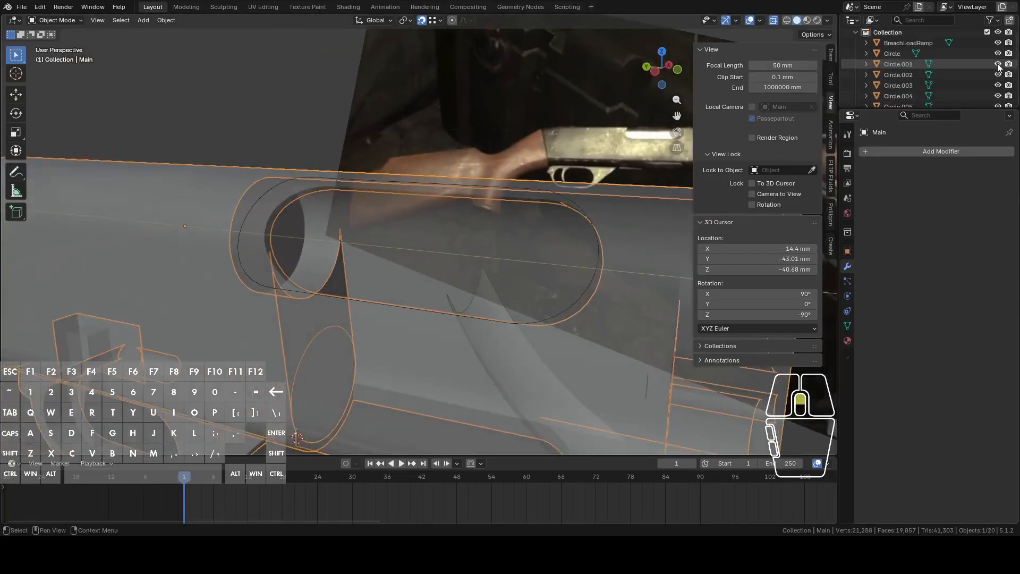
{"action": "left_click", "coordinate": [625, 217]}
{"action": "left_click", "coordinate": [638, 203]}
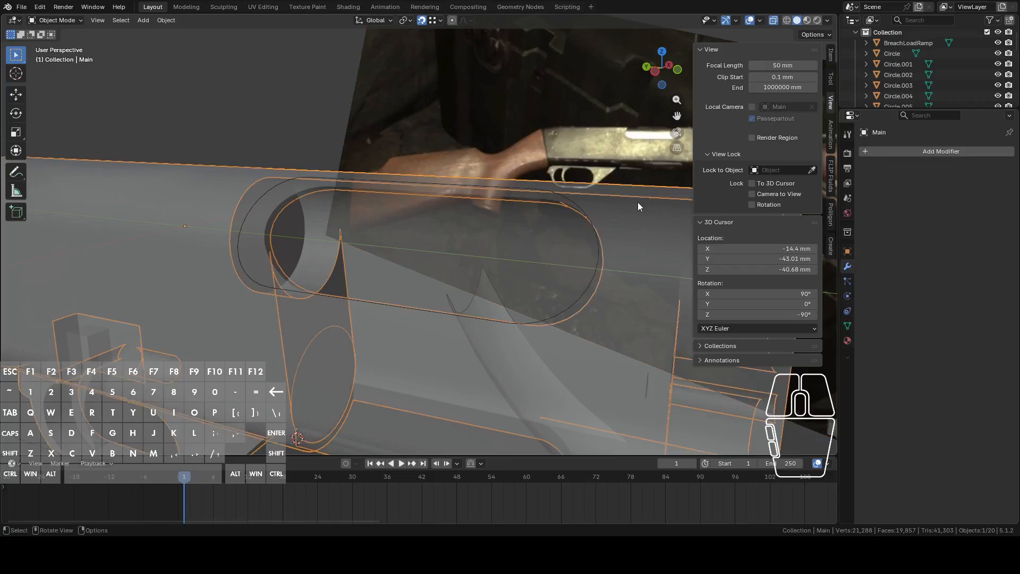
Select the pump, locate it in the object list and unhide its child object BreachPaddle.
{"action": "scroll", "coordinate": [654, 207], "scroll_direction": "down", "scroll_amount": 1}
{"action": "middle_click_drag", "start_coordinate": [654, 210], "coordinate": [481, 263]}
{"action": "left_click", "coordinate": [601, 330]}
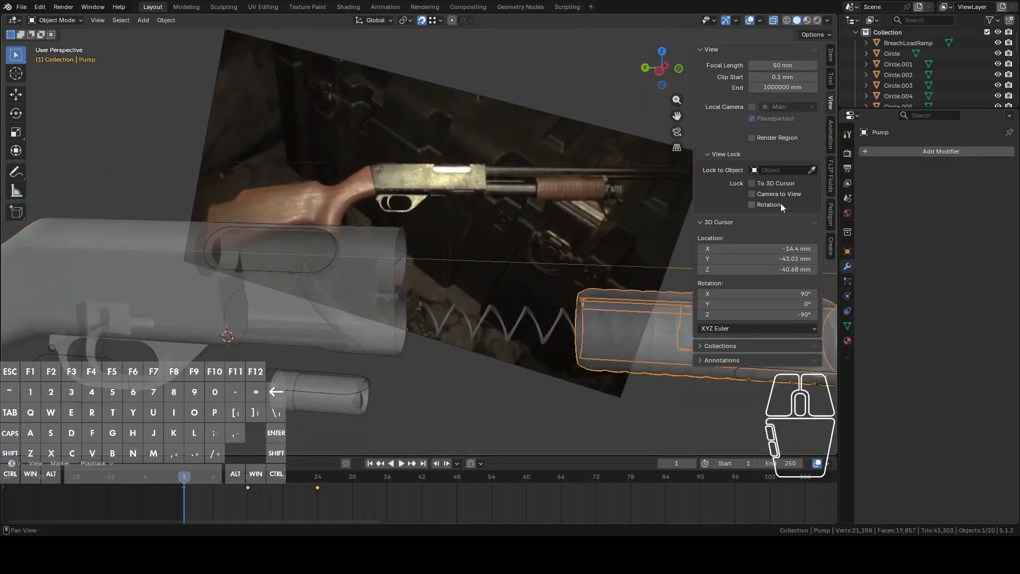
{"action": "key", "text": "KP_Decimal"}
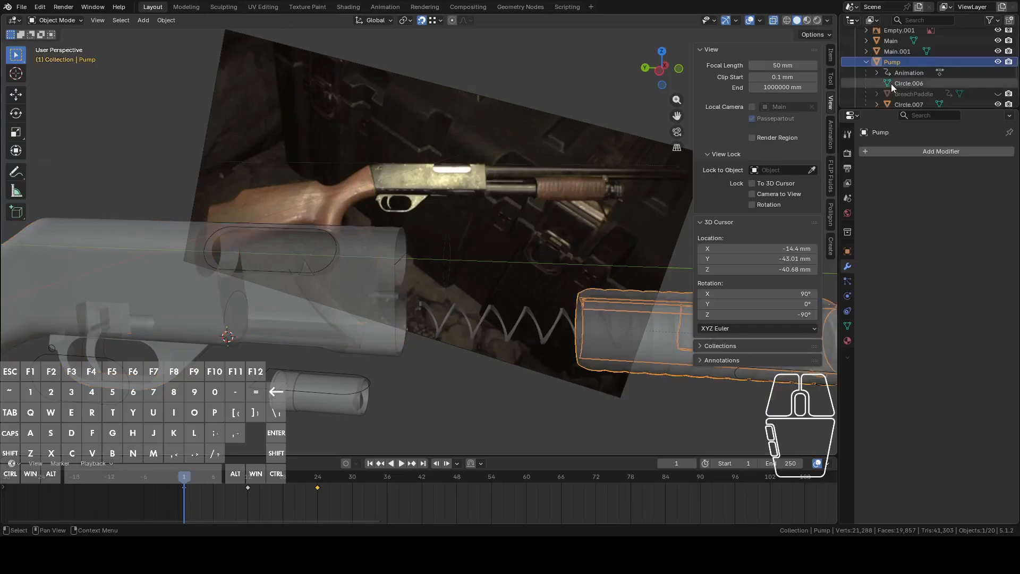
{"action": "left_click", "coordinate": [983, 95]}
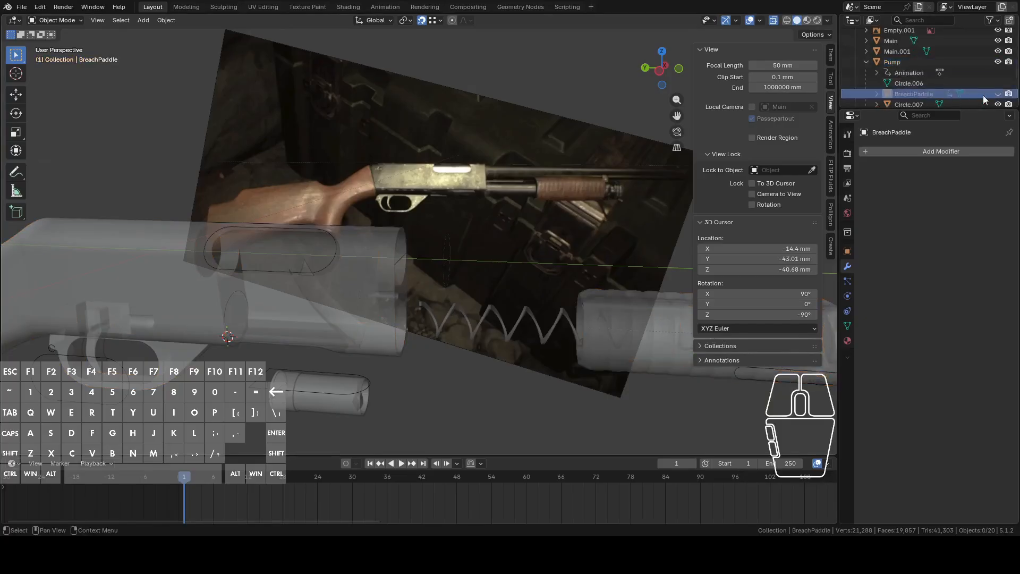
{"action": "left_click", "coordinate": [998, 94]}
{"action": "scroll", "coordinate": [483, 210], "scroll_direction": "up", "scroll_amount": 3}
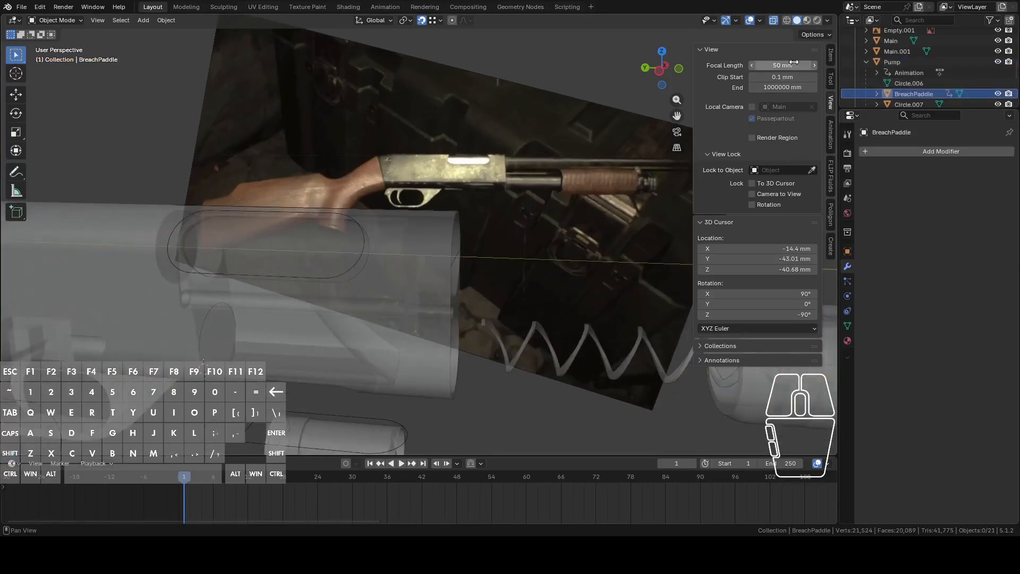
Compare the slot and its outline with the reference image, with and without X-ray, ending in the left orthographic view.
{"action": "left_click", "coordinate": [774, 20]}
{"action": "middle_click_drag", "start_coordinate": [671, 158], "coordinate": [576, 219]}
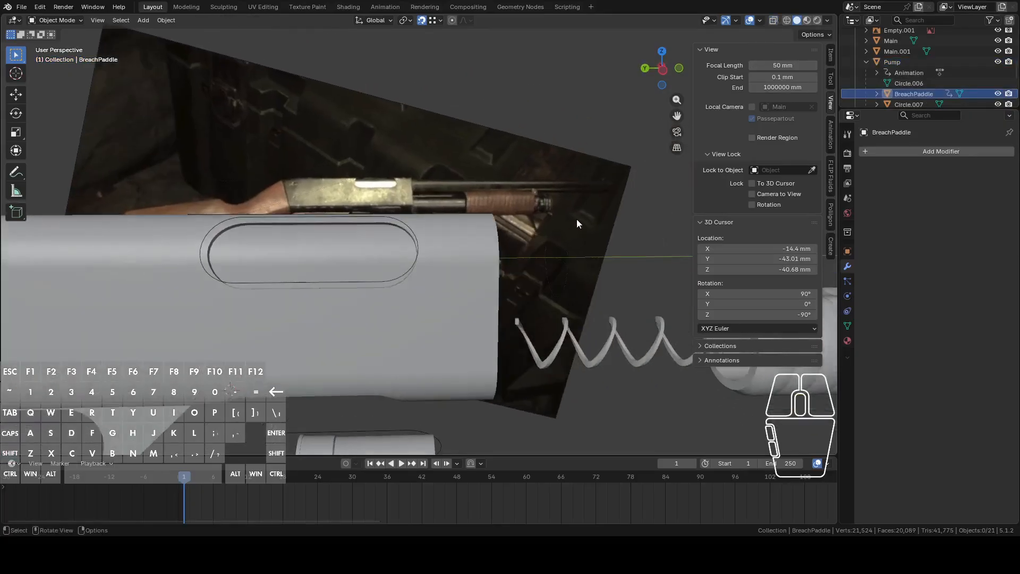
{"action": "left_click_drag", "start_coordinate": [191, 481], "coordinate": [185, 508]}
{"action": "left_click", "coordinate": [773, 21]}
{"action": "middle_click_drag", "start_coordinate": [518, 244], "coordinate": [535, 245], "text": "shift"}
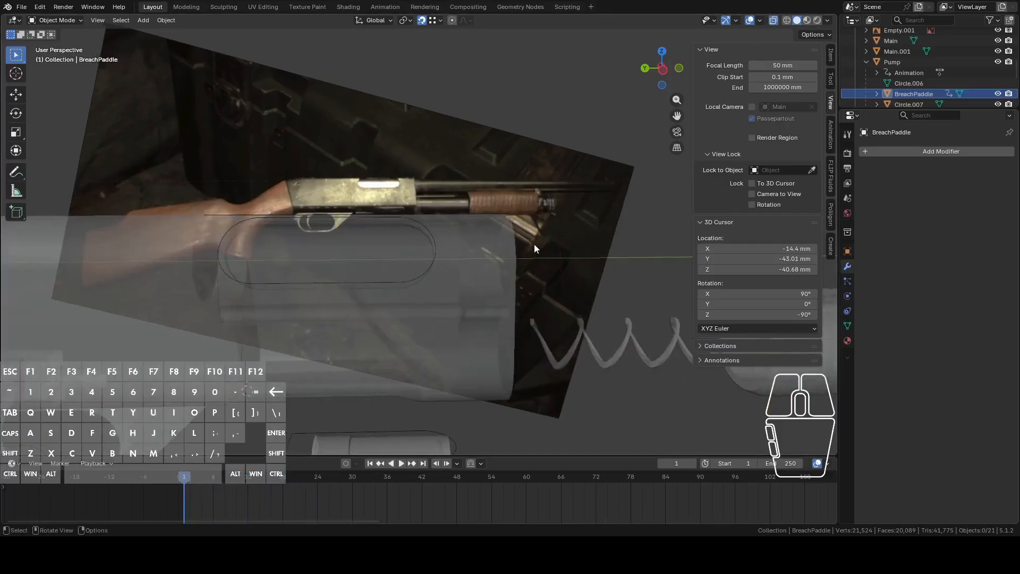
{"action": "left_click", "coordinate": [663, 69]}
{"action": "scroll", "coordinate": [537, 250], "scroll_direction": "up", "scroll_amount": 3}
{"action": "middle_click_drag", "start_coordinate": [467, 269], "coordinate": [522, 250], "text": "shift"}
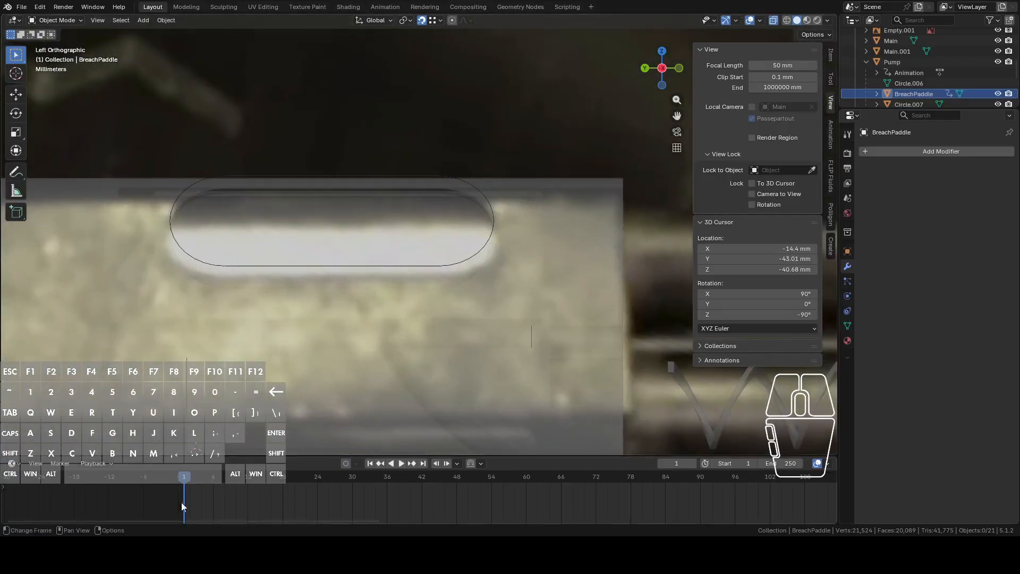
Select all objects and scrub the animation forward and back to frame 0 to check the moving parts against the slot.
{"action": "left_click_drag", "start_coordinate": [187, 482], "coordinate": [259, 481]}
{"action": "scroll", "coordinate": [346, 407], "scroll_direction": "down", "scroll_amount": 3}
{"action": "middle_click_drag", "start_coordinate": [394, 364], "coordinate": [460, 337], "text": "shift"}
{"action": "key", "text": "a"}
{"action": "left_click_drag", "start_coordinate": [259, 474], "coordinate": [179, 492]}
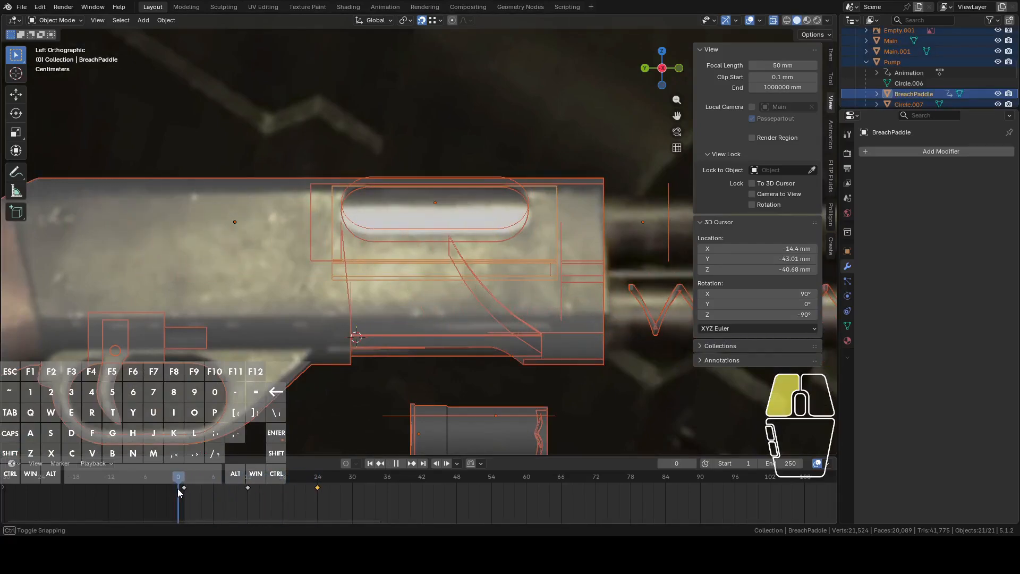
Turn off X-ray, select only the BreachPaddle and examine its fit behind the ejection slot.
{"action": "middle_click_drag", "start_coordinate": [314, 388], "coordinate": [707, 91]}
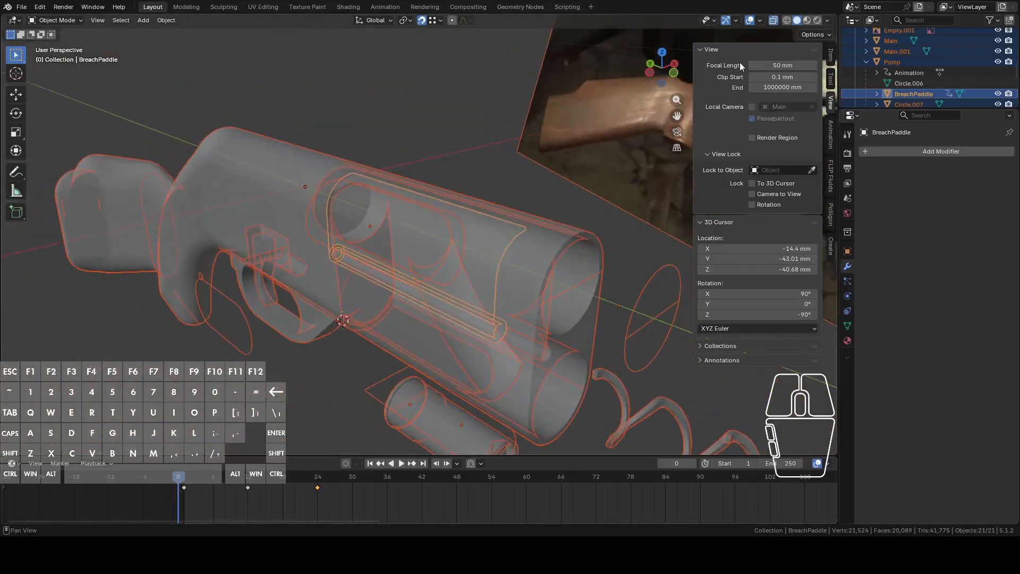
{"action": "left_click", "coordinate": [773, 20]}
{"action": "scroll", "coordinate": [663, 199], "scroll_direction": "up", "scroll_amount": 2}
{"action": "left_click", "coordinate": [423, 266]}
{"action": "left_click", "coordinate": [420, 256]}
{"action": "middle_click_drag", "start_coordinate": [499, 293], "coordinate": [492, 281]}
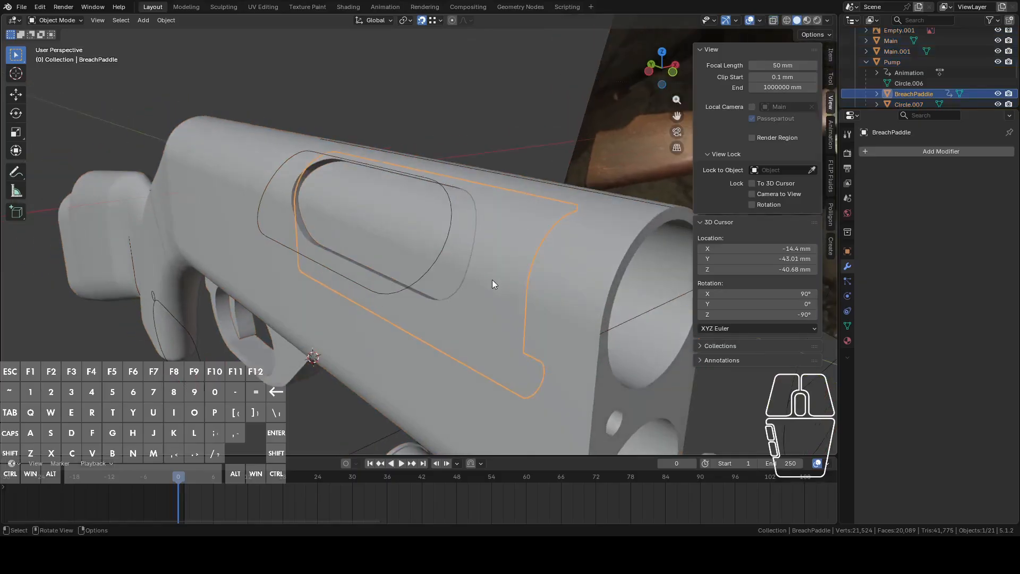
{"action": "middle_click_drag", "start_coordinate": [403, 227], "coordinate": [498, 225]}
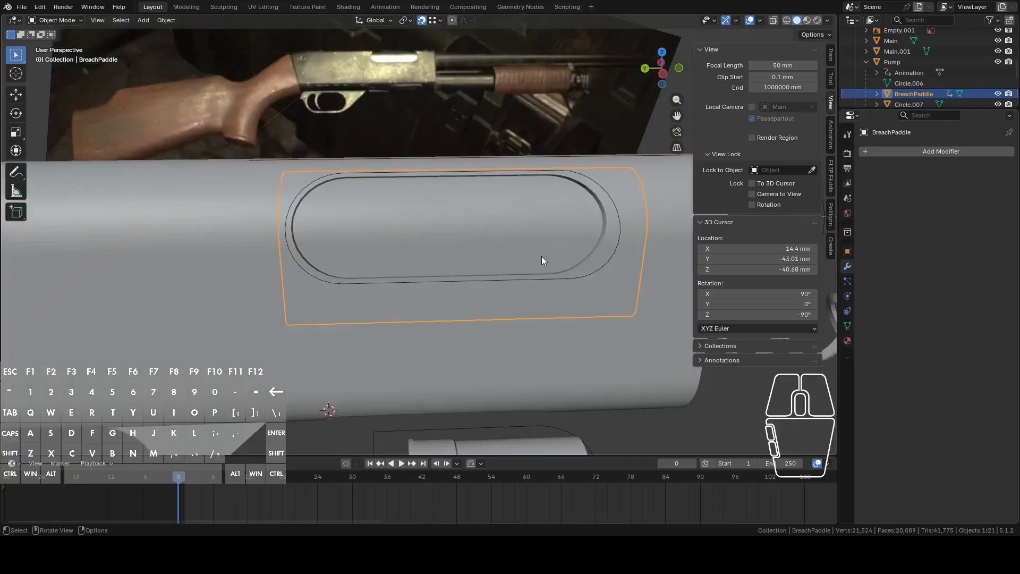
{"action": "middle_click_drag", "start_coordinate": [541, 256], "coordinate": [563, 223]}
Set the BreachPaddle's origin to its geometry.
{"action": "key", "text": "r"}
{"action": "key", "text": "Escape"}
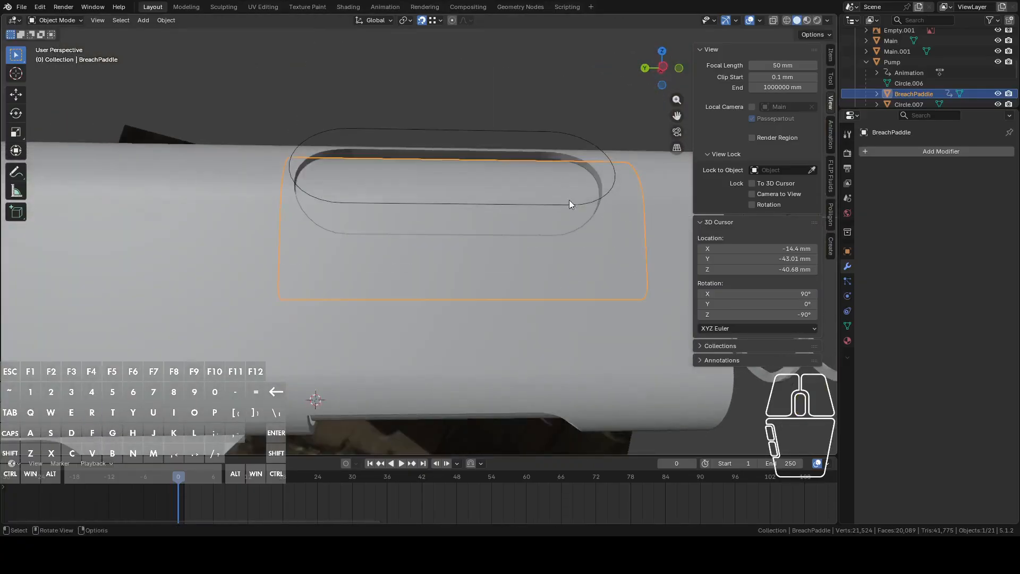
{"action": "right_click", "coordinate": [568, 200]}
{"action": "mouse_move", "coordinate": [565, 201]}
{"action": "left_click", "coordinate": [625, 211]}
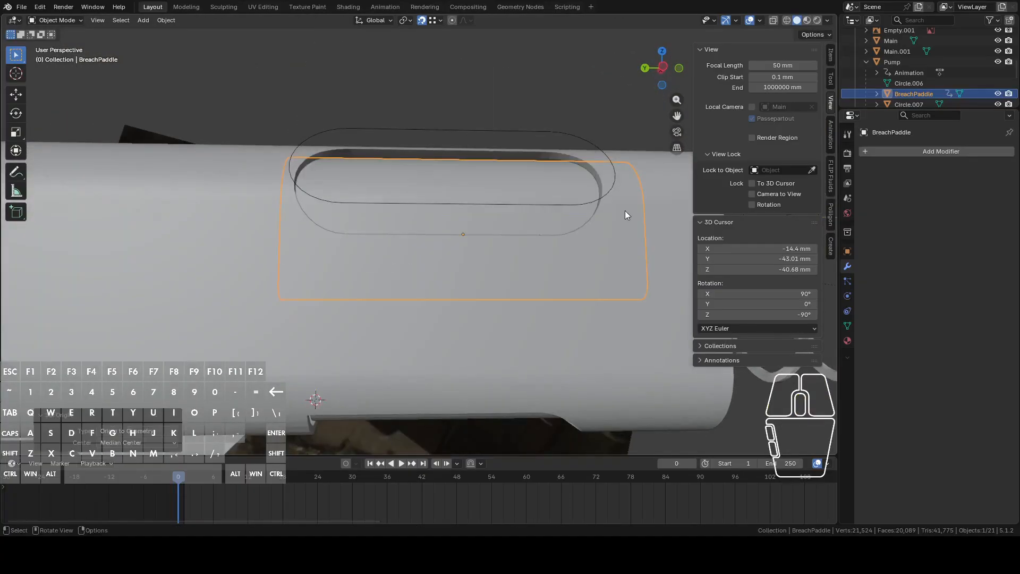
Try tilting the BreachPaddle out of the receiver by rotating it freehand in the front orthographic view.
{"action": "key", "text": "r"}
{"action": "left_click", "coordinate": [544, 160]}
{"action": "middle_click_drag", "start_coordinate": [544, 160], "coordinate": [584, 161]}
{"action": "key", "text": "r"}
{"action": "right_click", "coordinate": [544, 141]}
{"action": "left_click", "coordinate": [663, 76]}
{"action": "key", "text": "r"}
{"action": "left_click", "coordinate": [535, 113]}
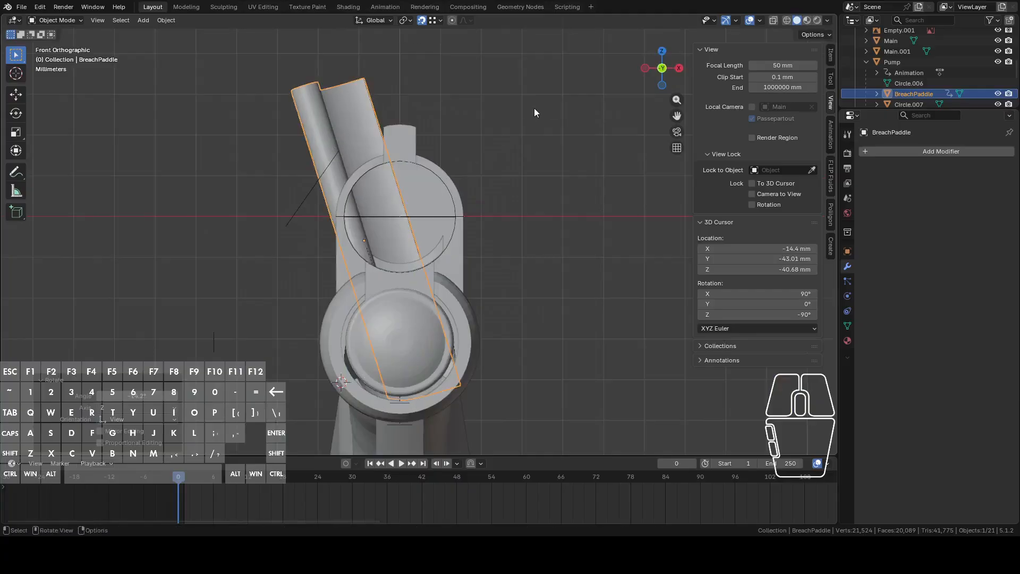
{"action": "key", "text": "r"}
{"action": "left_click", "coordinate": [512, 128]}
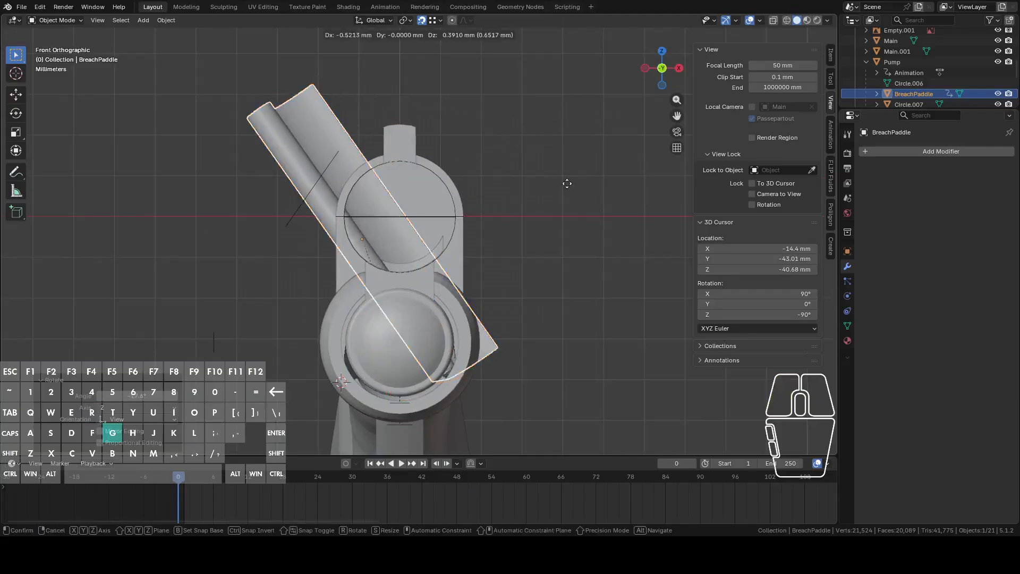
Try moving the BreachPaddle up out of the receiver and rotating it so that it stands in the ejection slot.
{"action": "key", "text": "g"}
{"action": "left_click", "coordinate": [431, 25]}
{"action": "middle_click_drag", "start_coordinate": [432, 28], "coordinate": [487, 149]}
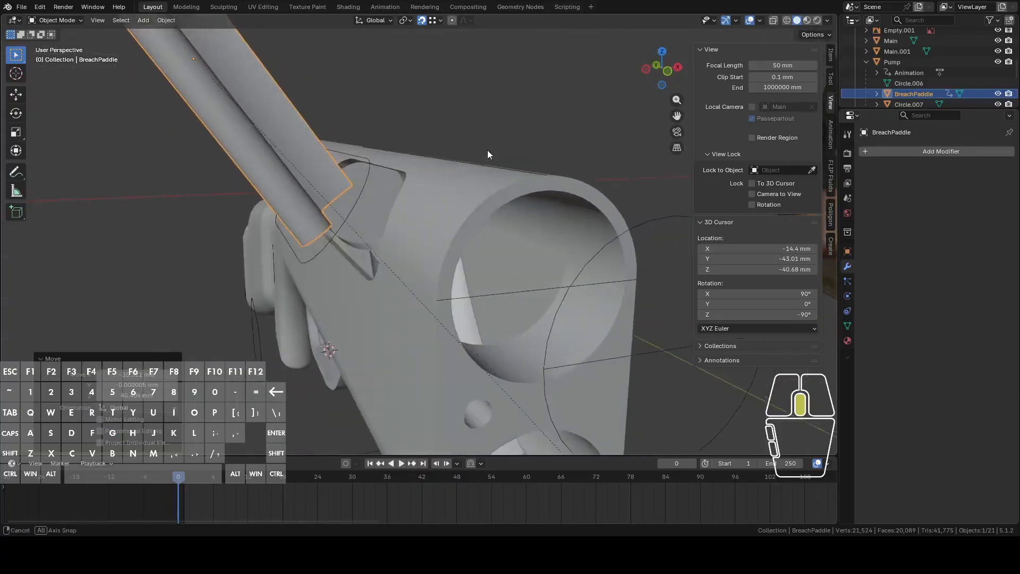
{"action": "key", "text": "g"}
{"action": "right_click", "coordinate": [518, 165]}
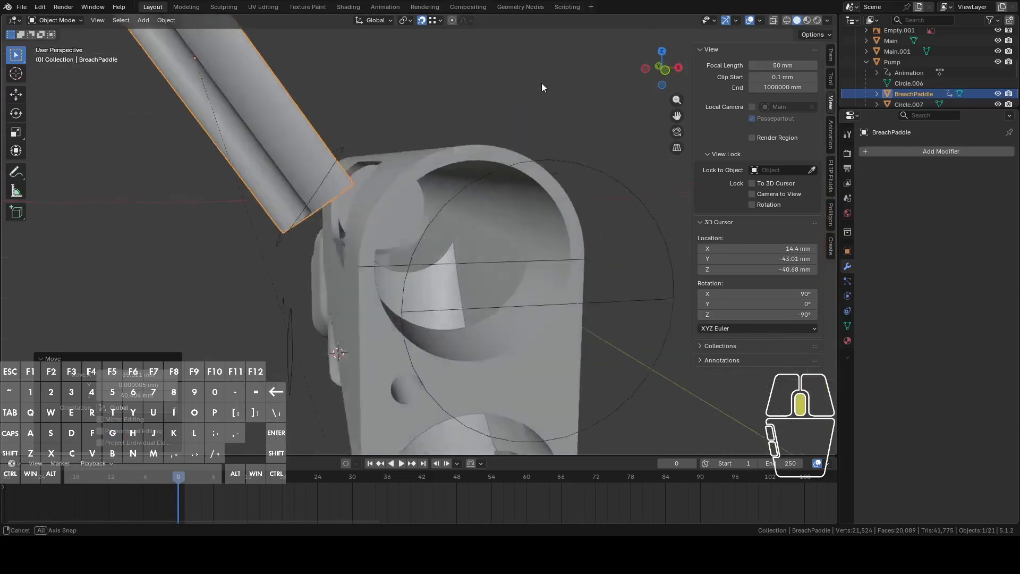
{"action": "left_click", "coordinate": [667, 68]}
{"action": "key", "text": "r"}
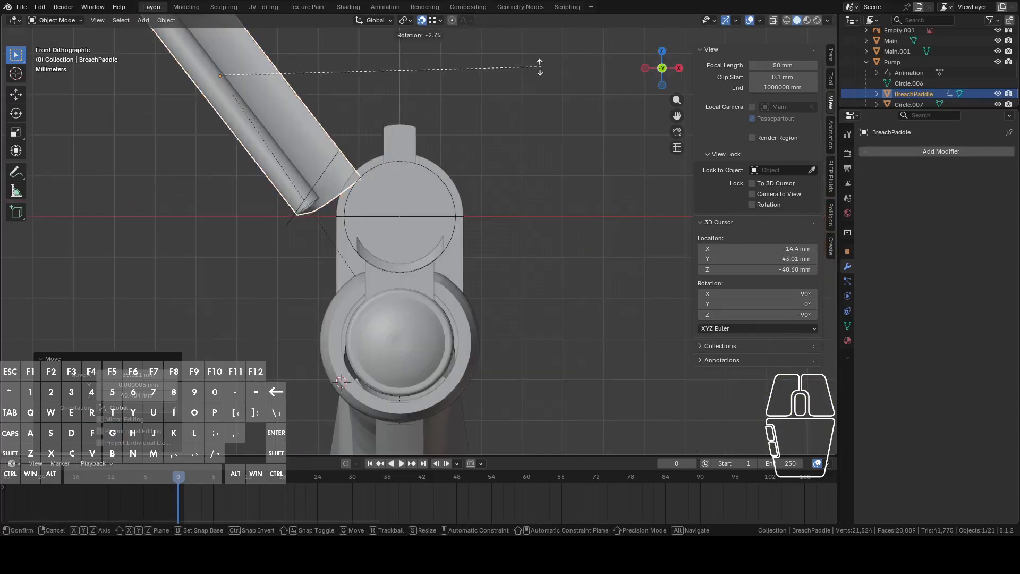
{"action": "left_click", "coordinate": [458, 38]}
{"action": "key", "text": "g"}
{"action": "left_click", "coordinate": [488, 98]}
{"action": "middle_click_drag", "start_coordinate": [488, 98], "coordinate": [588, 206]}
{"action": "key", "text": "r"}
{"action": "left_click", "coordinate": [603, 168]}
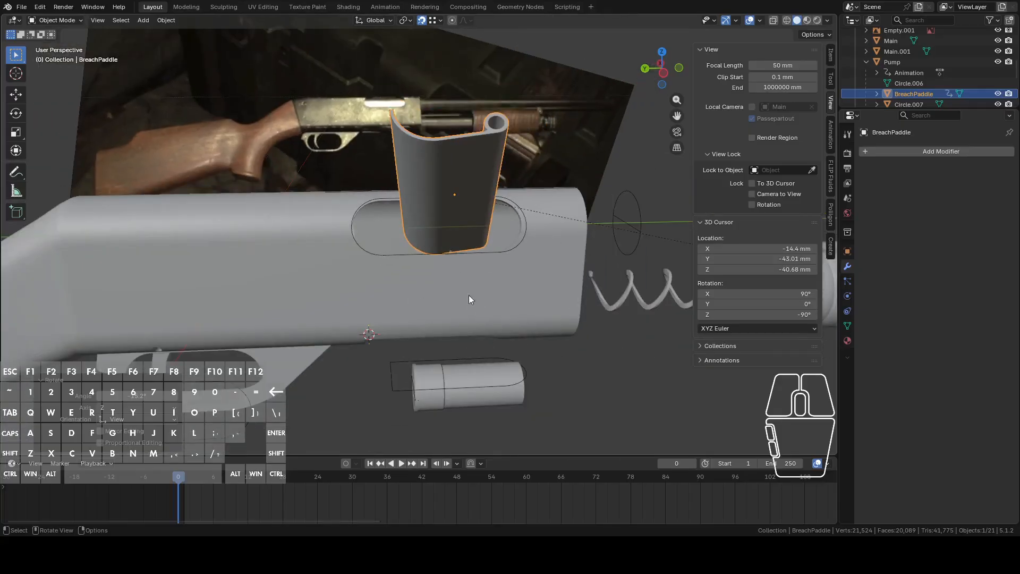
Inspect the displaced BreachPaddle against the slot and loading port, and undo its trial moves, rotations and origin change.
{"action": "middle_click_drag", "start_coordinate": [467, 329], "coordinate": [464, 250]}
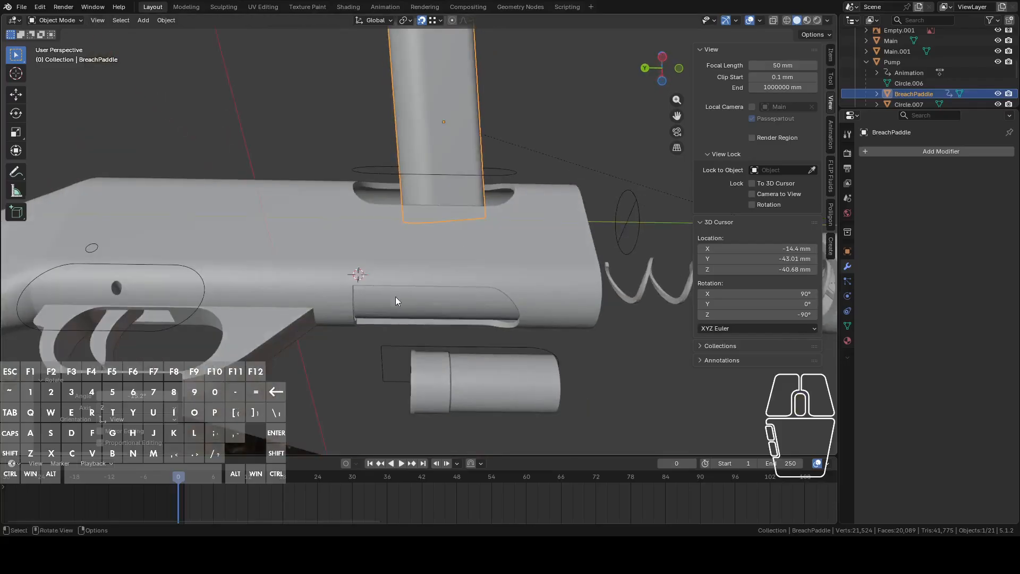
{"action": "middle_click_drag", "start_coordinate": [439, 298], "coordinate": [423, 183]}
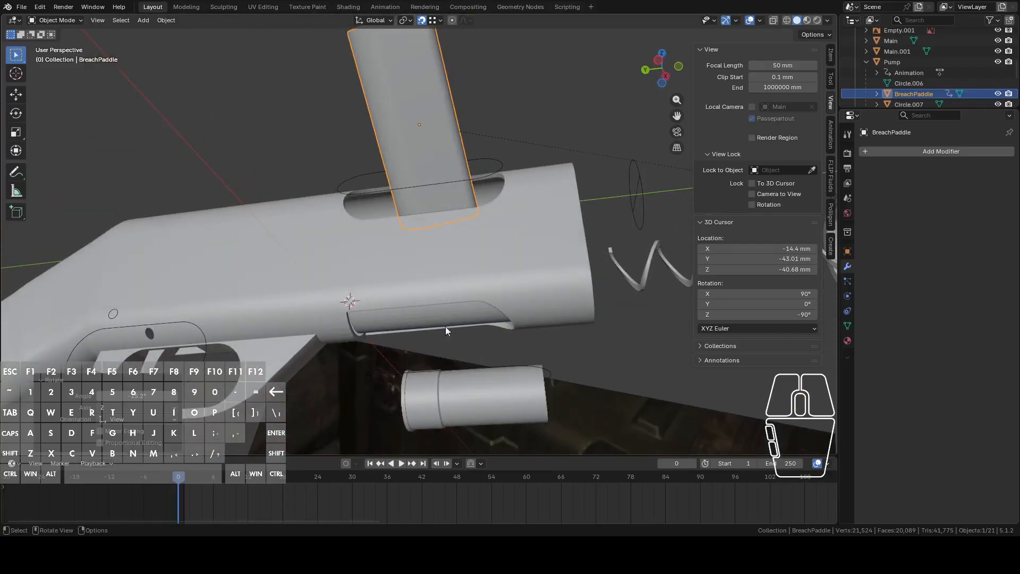
{"action": "middle_click_drag", "start_coordinate": [445, 354], "coordinate": [467, 276]}
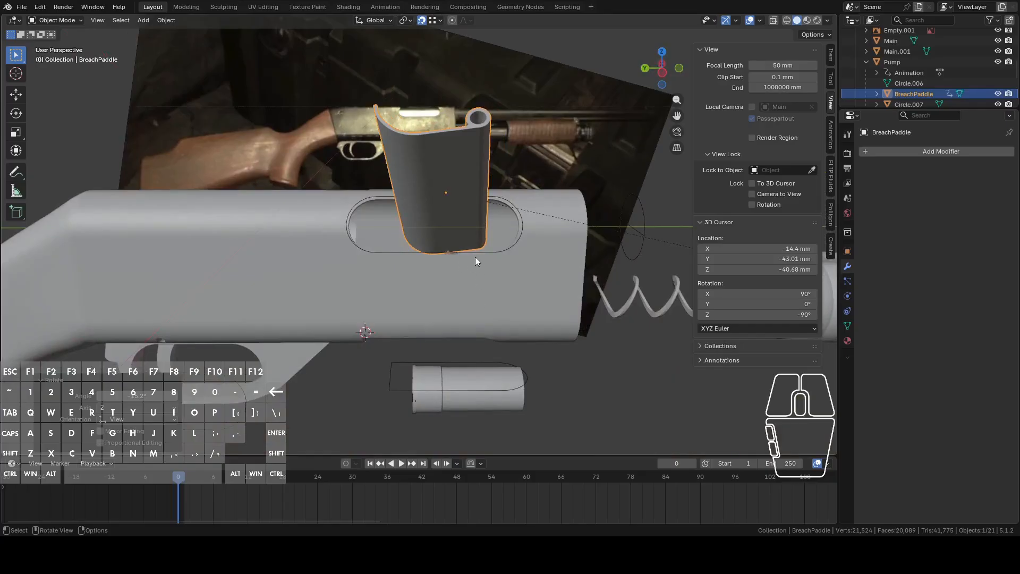
{"action": "key", "text": "ctrl+z"}
{"action": "key", "text": "ctrl+z"}
{"action": "key", "text": "ctrl+z"}
{"action": "key", "text": "ctrl+z"}
{"action": "key", "text": "ctrl+z"}
{"action": "key", "text": "ctrl+z"}
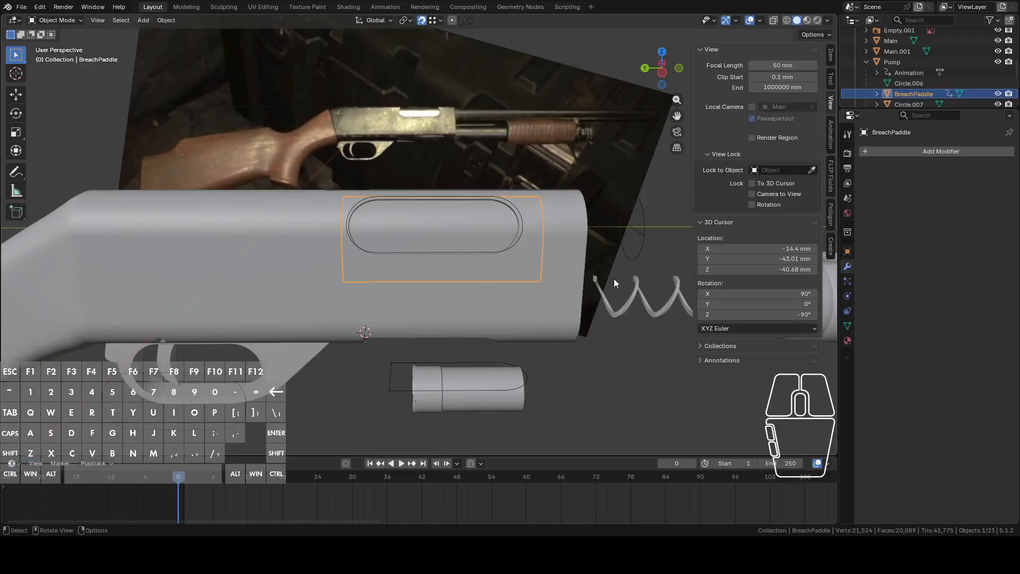
Examine how far the BreachPaddle extends beyond both ends of the slot, ending in the left orthographic view.
{"action": "middle_click_drag", "start_coordinate": [556, 277], "coordinate": [486, 286]}
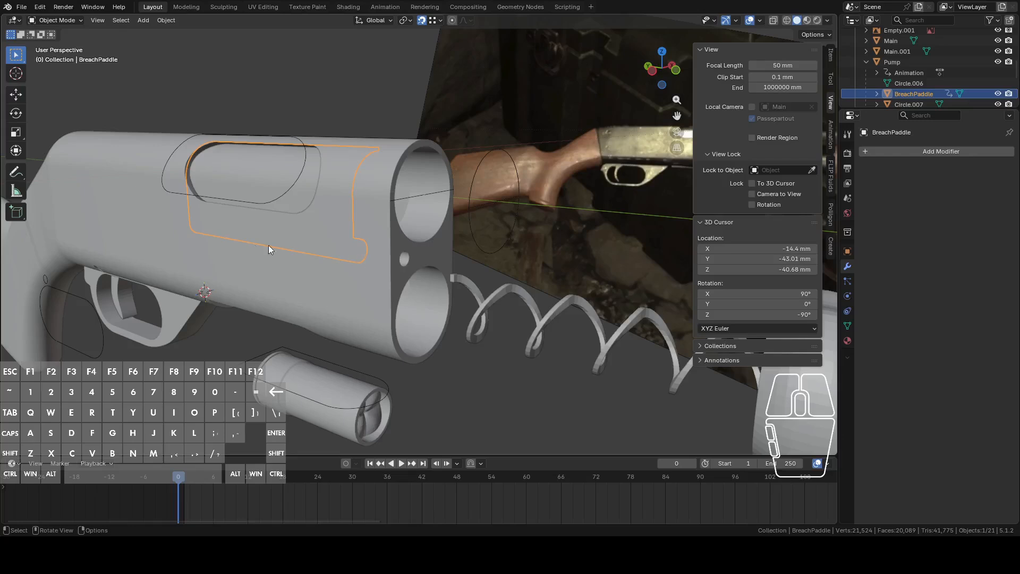
{"action": "middle_click_drag", "start_coordinate": [276, 243], "coordinate": [377, 256]}
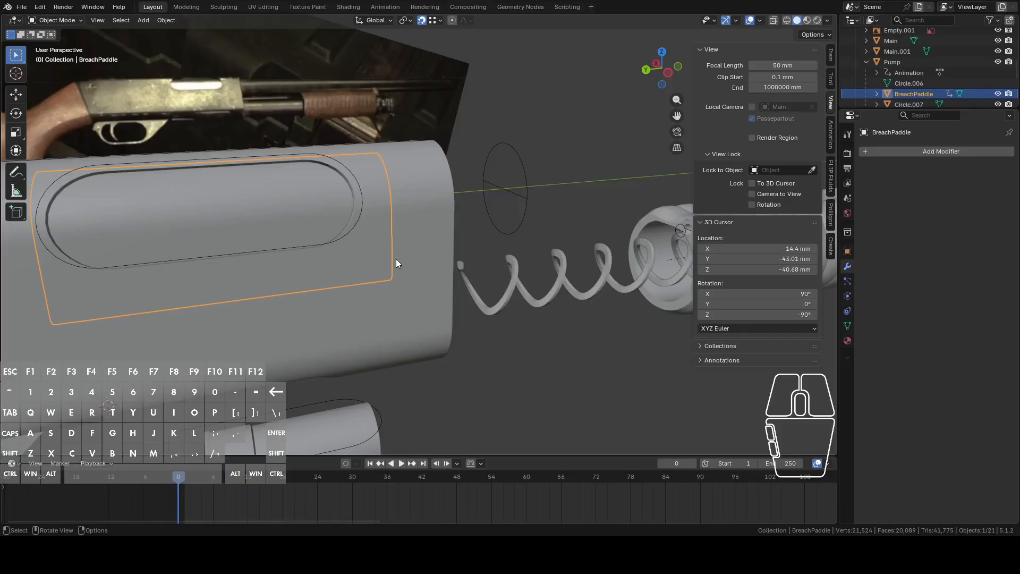
{"action": "middle_click_drag", "start_coordinate": [343, 265], "coordinate": [439, 259], "text": "shift"}
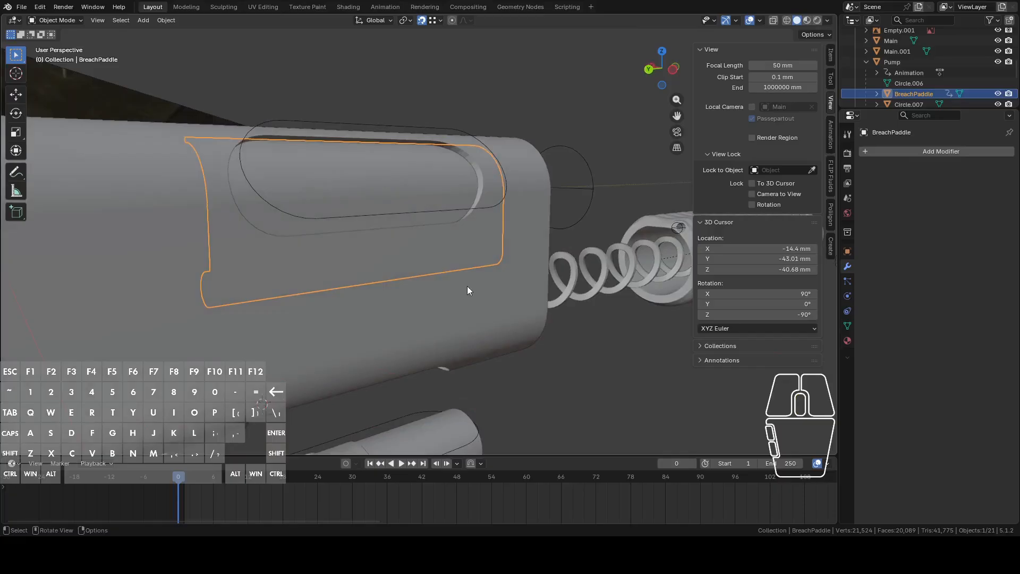
{"action": "middle_click_drag", "start_coordinate": [468, 286], "coordinate": [487, 295]}
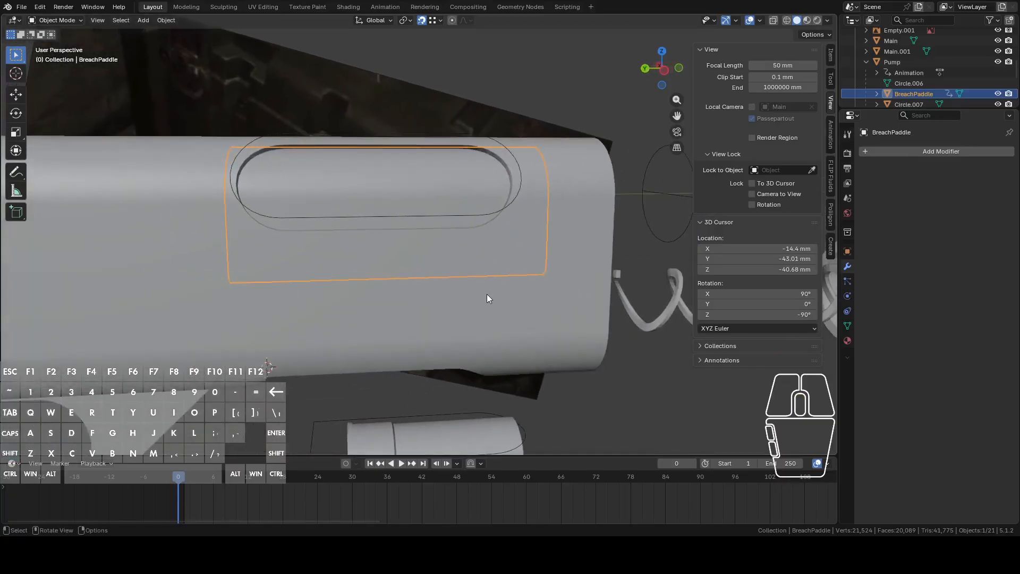
{"action": "left_click", "coordinate": [663, 74]}
{"action": "middle_click_drag", "start_coordinate": [515, 171], "coordinate": [556, 215], "text": "shift"}
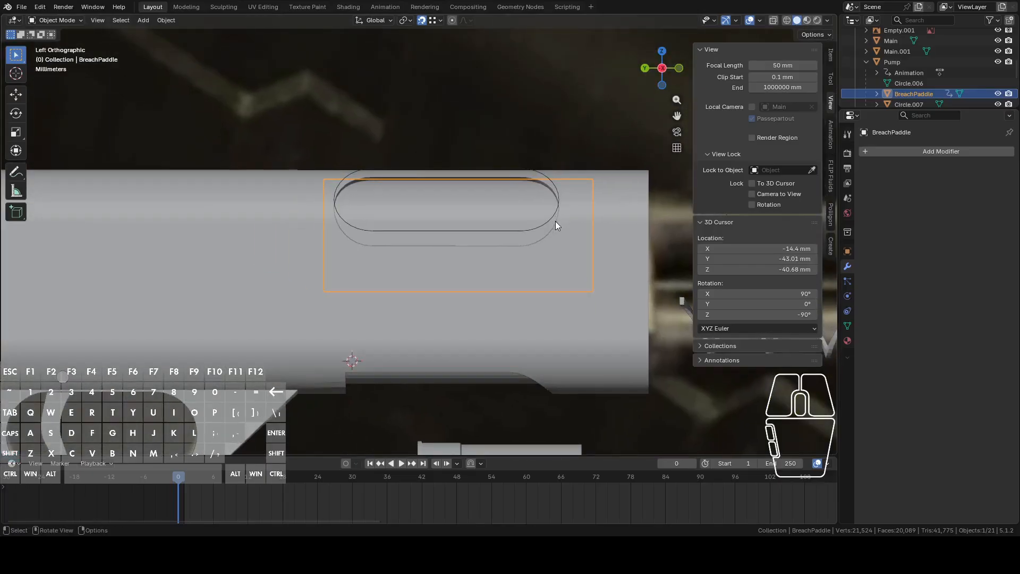
Set the timeline to frame 1 and open the BreachPaddle mesh in Edit Mode.
{"action": "mouse_move", "coordinate": [201, 477]}
{"action": "left_mouse_down"}
{"action": "mouse_move", "coordinate": [321, 482]}
{"action": "mouse_move", "coordinate": [185, 482]}
{"action": "left_mouse_up"}
{"action": "scroll", "coordinate": [334, 225], "scroll_direction": "up", "scroll_amount": 2}
{"action": "key", "text": "Tab"}
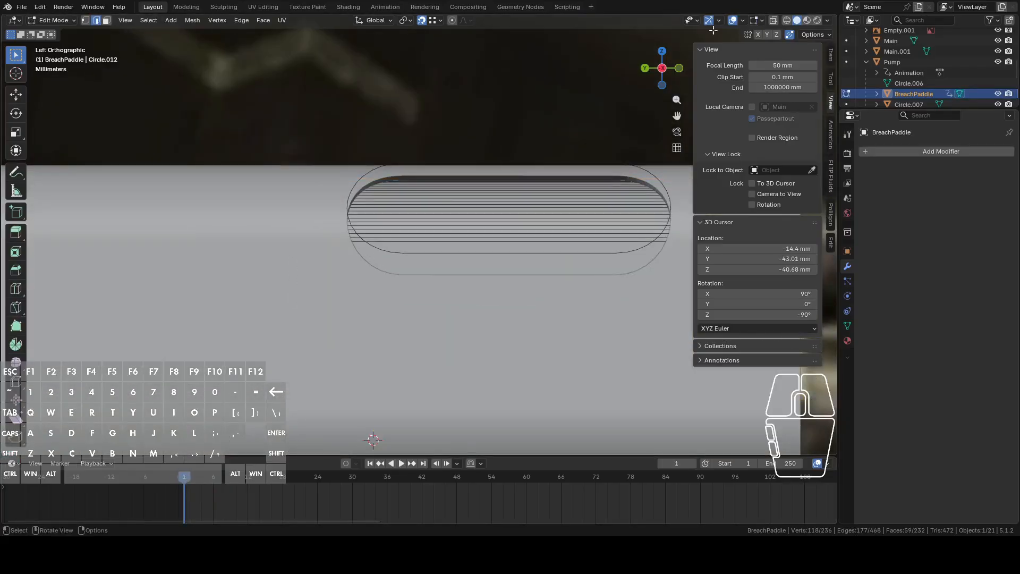
With X-ray on, select the vertices at the BreachPaddle's rear end and move them about 2.9 mm along Y towards the slot's rear end.
{"action": "left_click", "coordinate": [774, 20]}
{"action": "left_click_drag", "start_coordinate": [257, 107], "coordinate": [357, 331]}
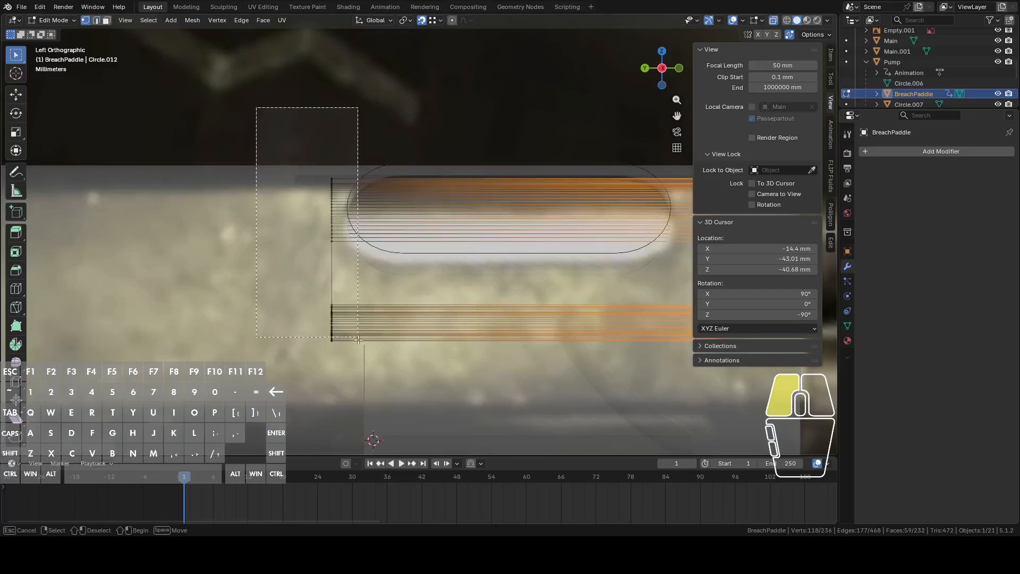
{"action": "left_click_drag", "start_coordinate": [361, 374], "coordinate": [360, 374]}
{"action": "middle_click_drag", "start_coordinate": [356, 247], "coordinate": [367, 264]}
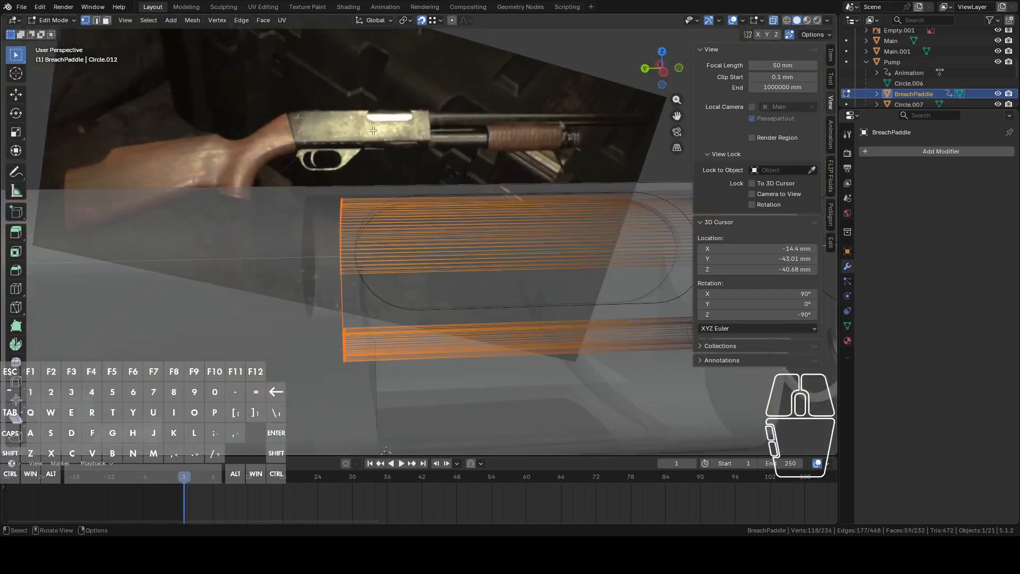
{"action": "key", "text": "g"}
{"action": "key", "text": "y"}
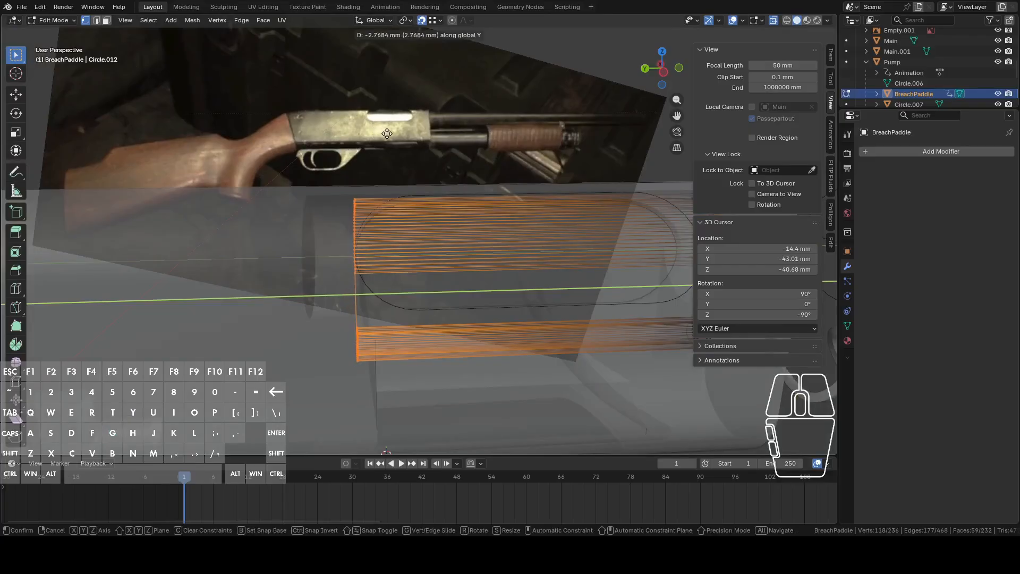
{"action": "left_click", "coordinate": [387, 134]}
Compare the BreachPaddle's moved rear end with the slot and reference image, leaving Edit Mode for the overall check.
{"action": "middle_click_drag", "start_coordinate": [403, 185], "coordinate": [559, 136]}
{"action": "left_click", "coordinate": [666, 69]}
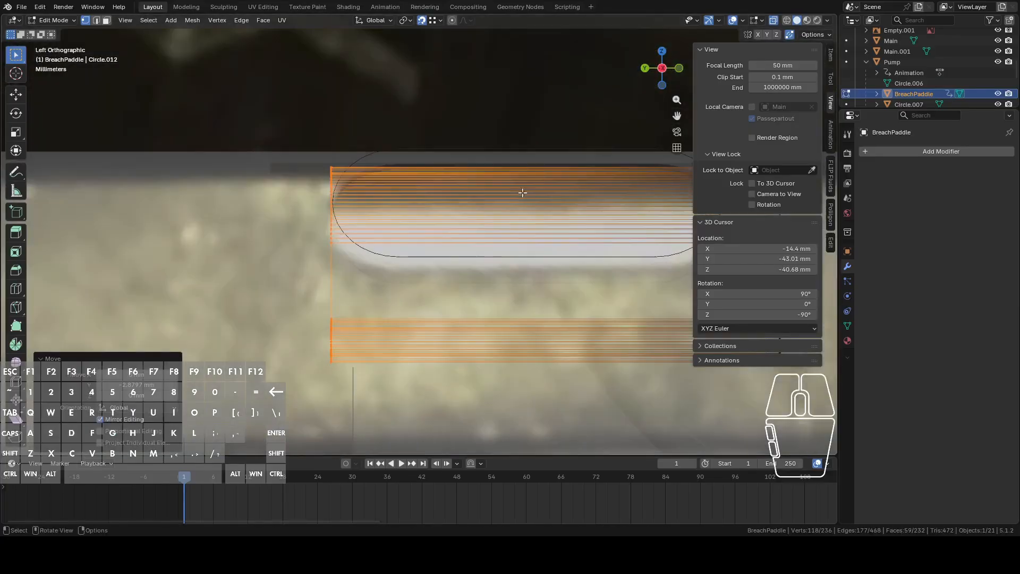
{"action": "scroll", "coordinate": [344, 217], "scroll_direction": "down", "scroll_amount": 3}
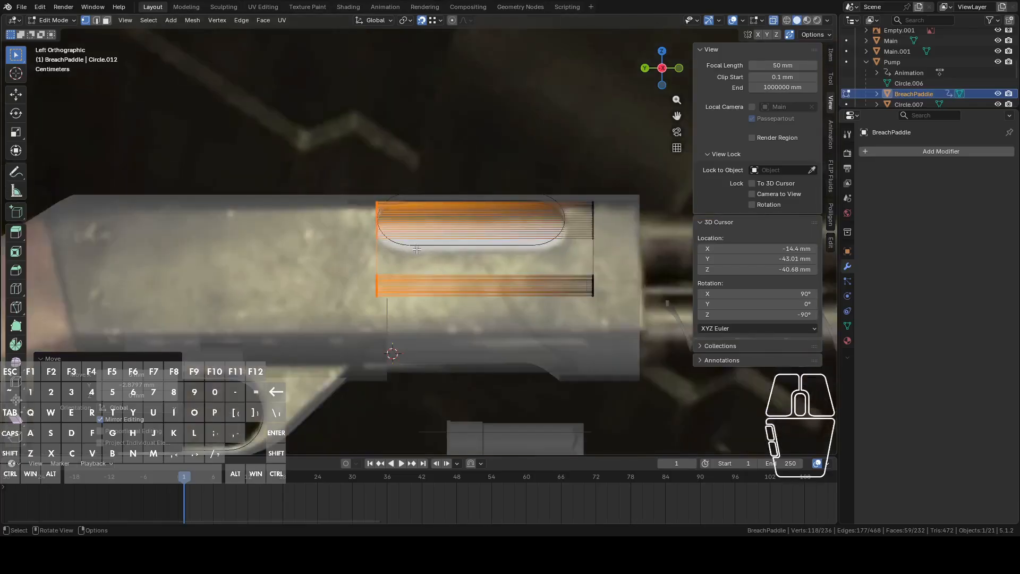
{"action": "key", "text": "Tab"}
{"action": "mouse_move", "coordinate": [416, 270]}
{"action": "middle_mouse_down"}
{"action": "mouse_move", "coordinate": [356, 266]}
{"action": "mouse_move", "coordinate": [429, 271]}
{"action": "mouse_move", "coordinate": [417, 264]}
{"action": "middle_mouse_up"}
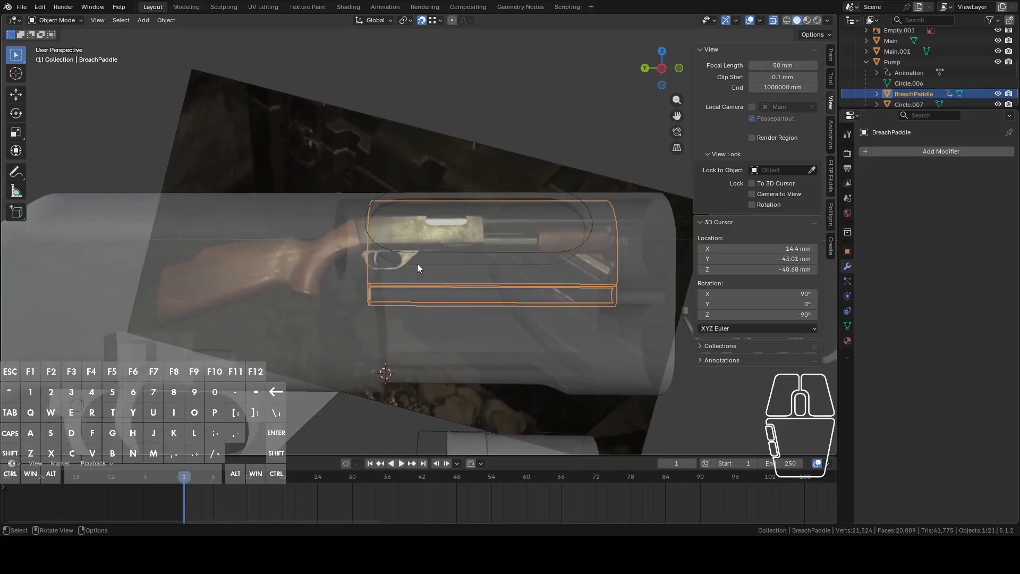
{"action": "middle_click_drag", "start_coordinate": [417, 263], "coordinate": [371, 220]}
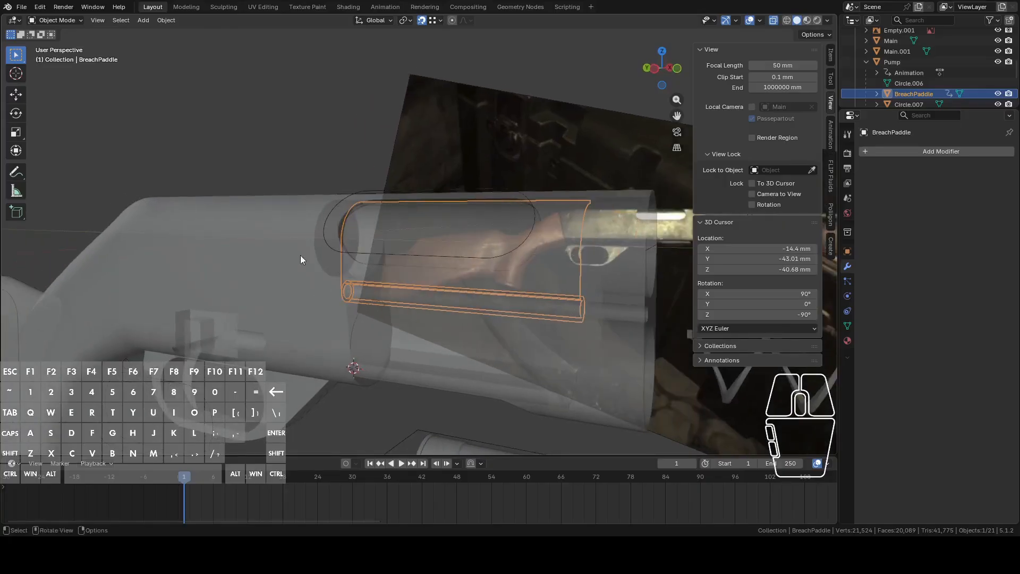
Select the receiver object Main and open its mesh in Edit Mode to view the slot geometry.
{"action": "middle_click_drag", "start_coordinate": [276, 262], "coordinate": [323, 292]}
{"action": "left_click", "coordinate": [273, 282]}
{"action": "key", "text": "Tab"}
{"action": "scroll", "coordinate": [323, 293], "scroll_direction": "down", "scroll_amount": 2}
{"action": "middle_click_drag", "start_coordinate": [393, 285], "coordinate": [375, 265]}
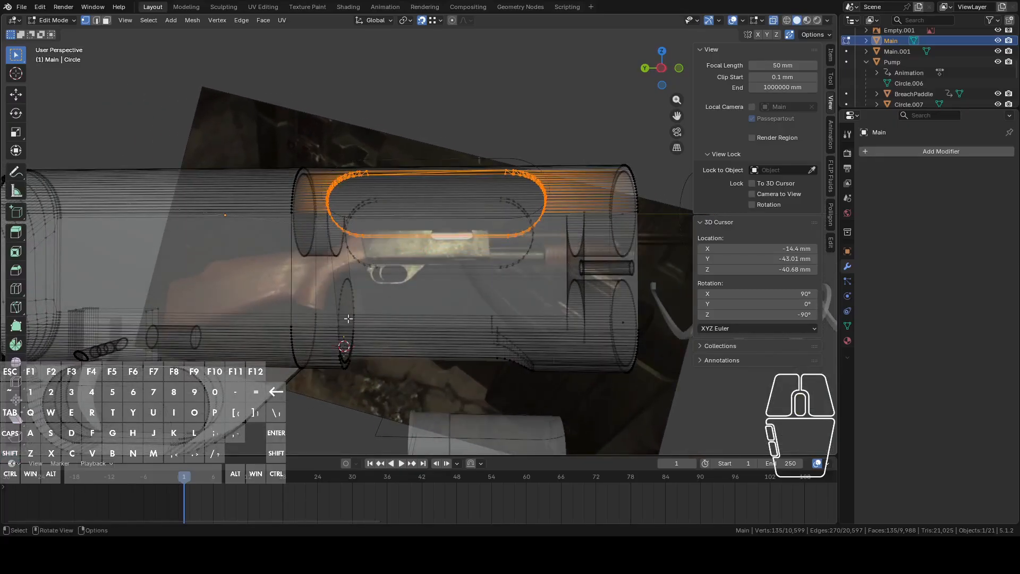
Leave Edit Mode on Main and cycle the selection through the overlapping objects below the ejection port.
{"action": "middle_click_drag", "start_coordinate": [342, 362], "coordinate": [380, 329], "text": "shift"}
{"action": "scroll", "coordinate": [380, 330], "scroll_direction": "up", "scroll_amount": 1}
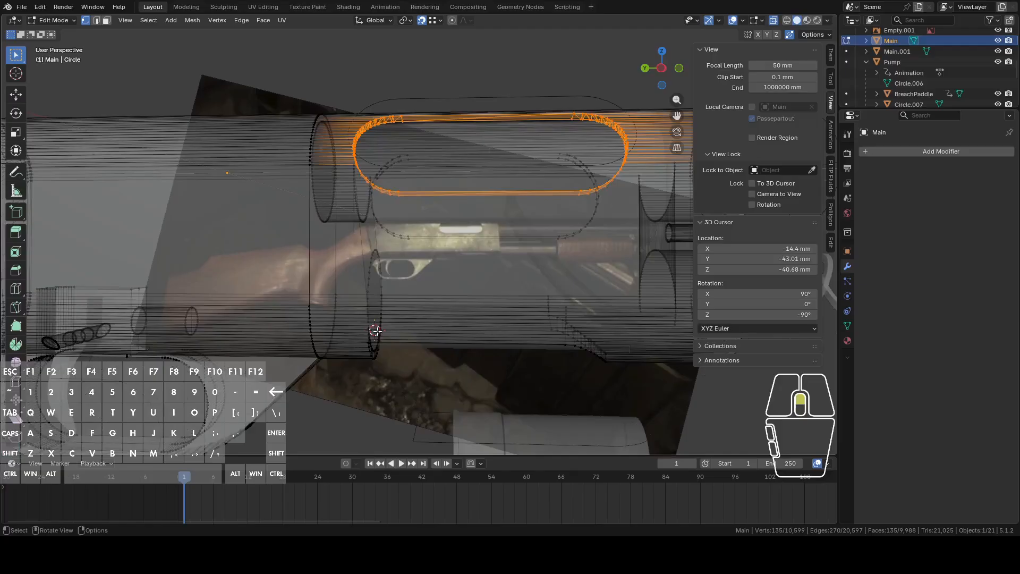
{"action": "scroll", "coordinate": [392, 359], "scroll_direction": "down", "scroll_amount": 3}
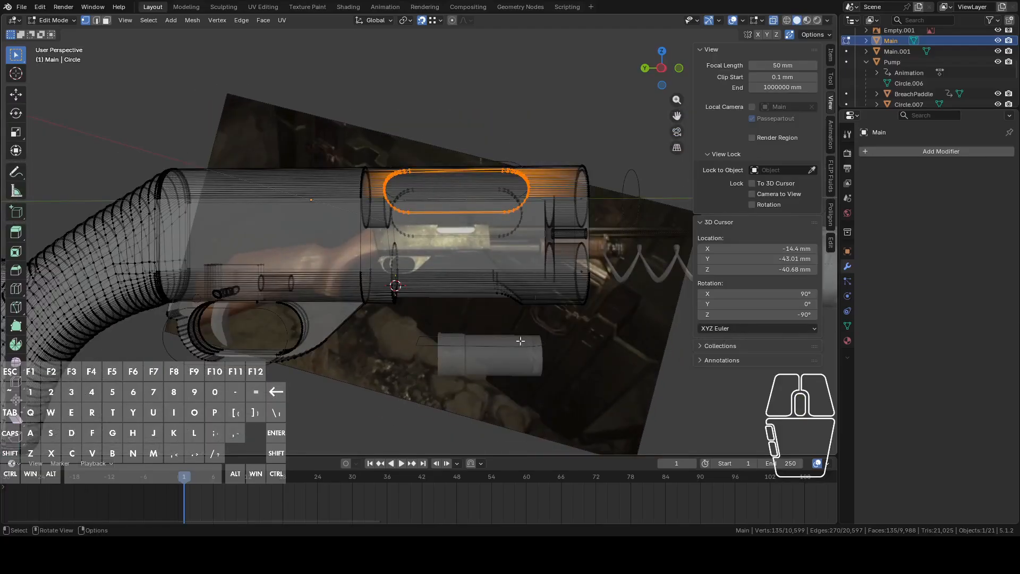
{"action": "left_click", "coordinate": [476, 282]}
{"action": "key", "text": "Tab"}
{"action": "left_click", "coordinate": [473, 266]}
{"action": "left_click", "coordinate": [473, 267]}
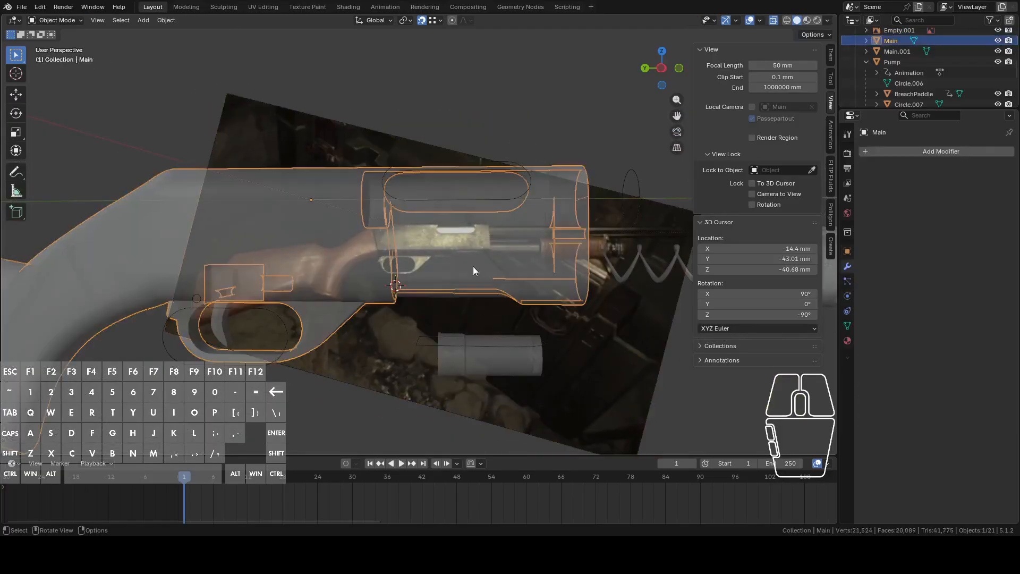
{"action": "left_click", "coordinate": [473, 271]}
{"action": "left_click", "coordinate": [474, 271]}
{"action": "left_click", "coordinate": [473, 270]}
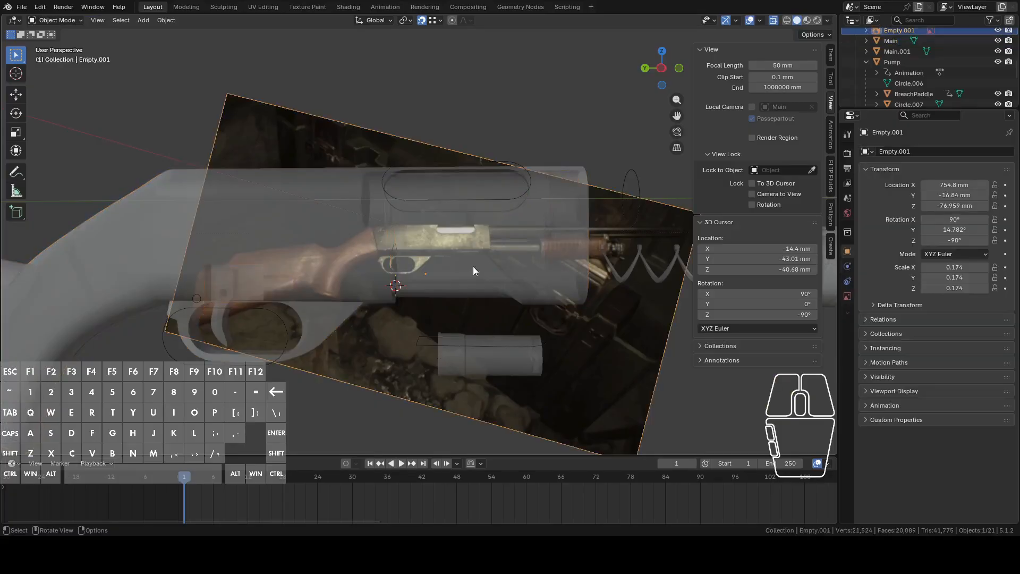
Unhide the SteelRod and UnderBarrel objects.
{"action": "scroll", "coordinate": [959, 67], "scroll_direction": "up", "scroll_amount": 5}
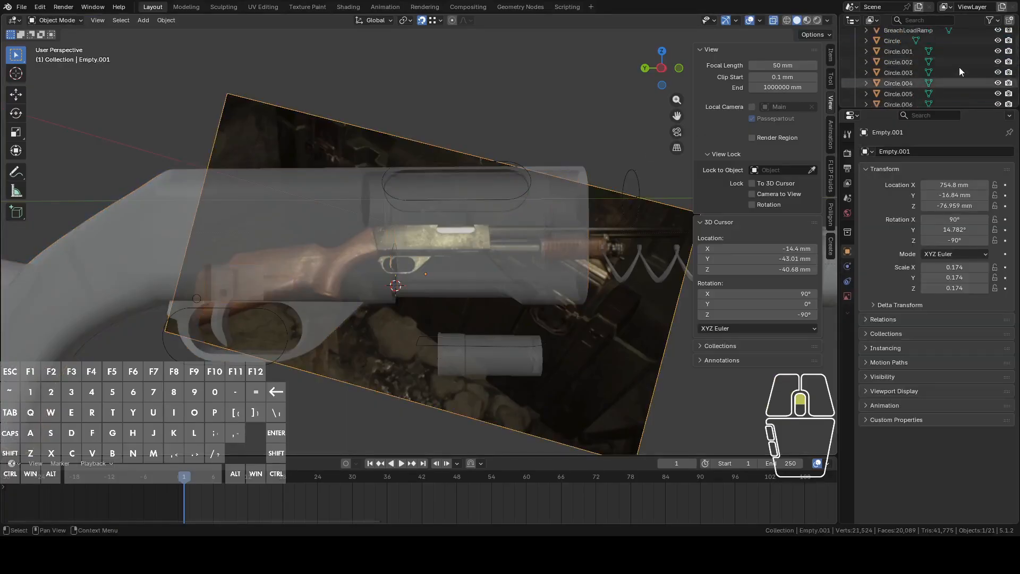
{"action": "scroll", "coordinate": [959, 67], "scroll_direction": "down", "scroll_amount": 3}
{"action": "scroll", "coordinate": [987, 68], "scroll_direction": "down", "scroll_amount": 3}
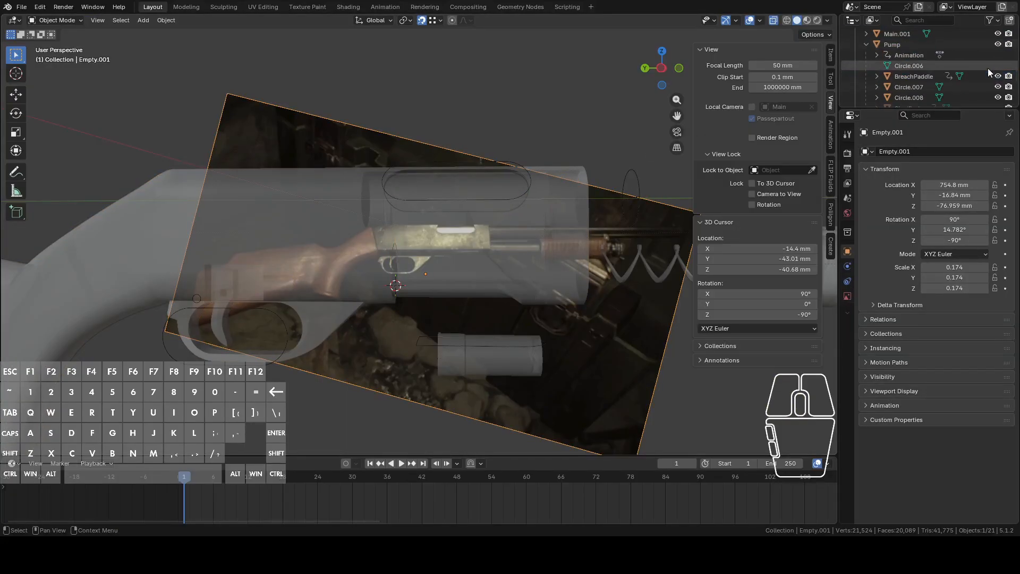
{"action": "scroll", "coordinate": [986, 64], "scroll_direction": "down", "scroll_amount": 3}
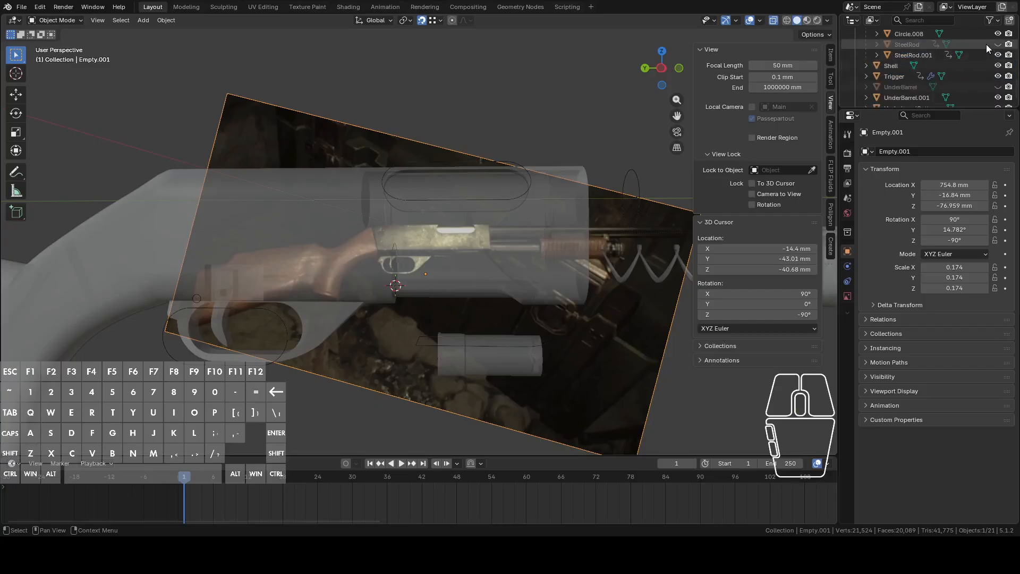
{"action": "left_click", "coordinate": [998, 44]}
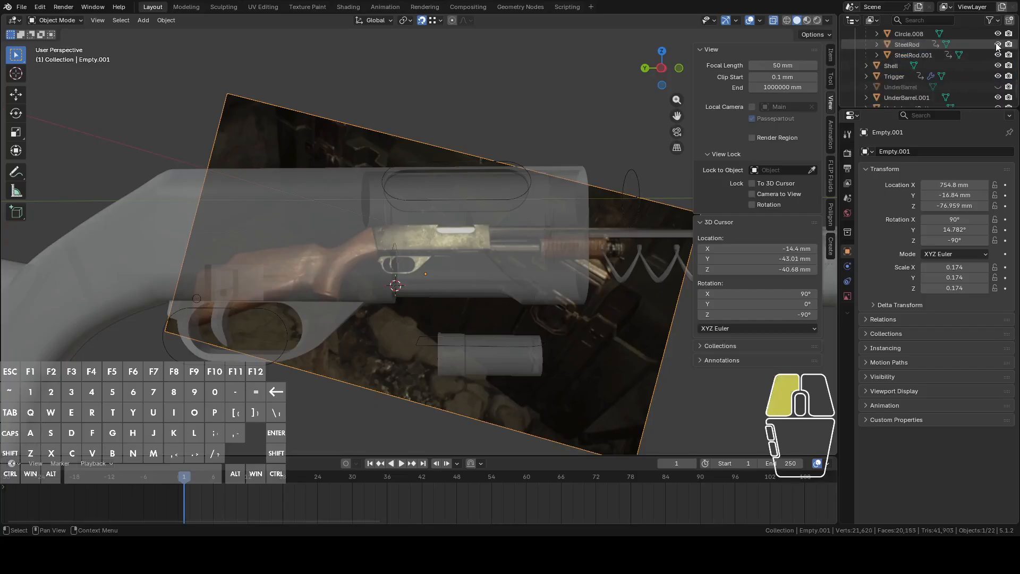
{"action": "left_click", "coordinate": [996, 88]}
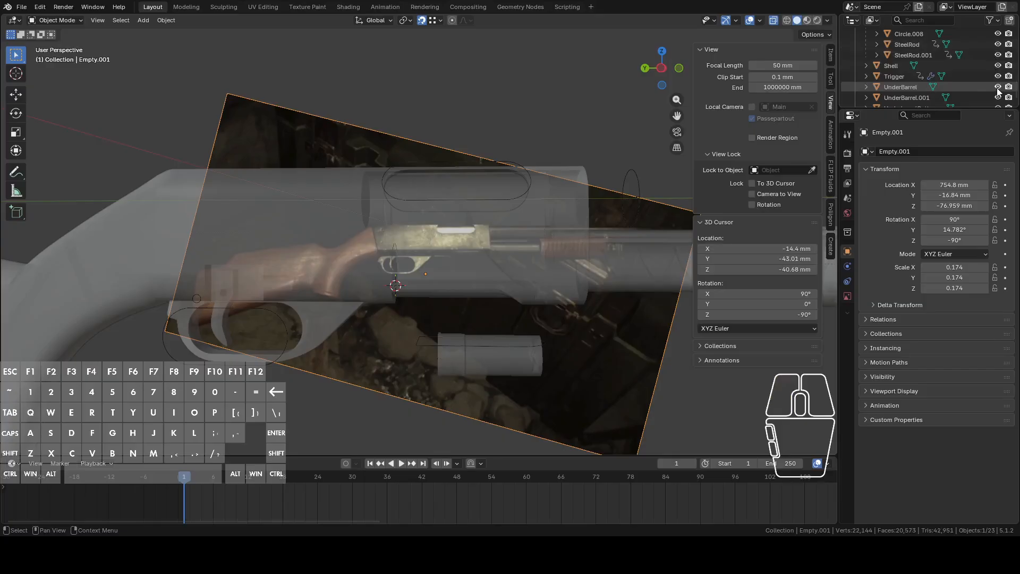
{"action": "scroll", "coordinate": [999, 91], "scroll_direction": "down", "scroll_amount": 1}
{"action": "scroll", "coordinate": [992, 83], "scroll_direction": "up", "scroll_amount": 5}
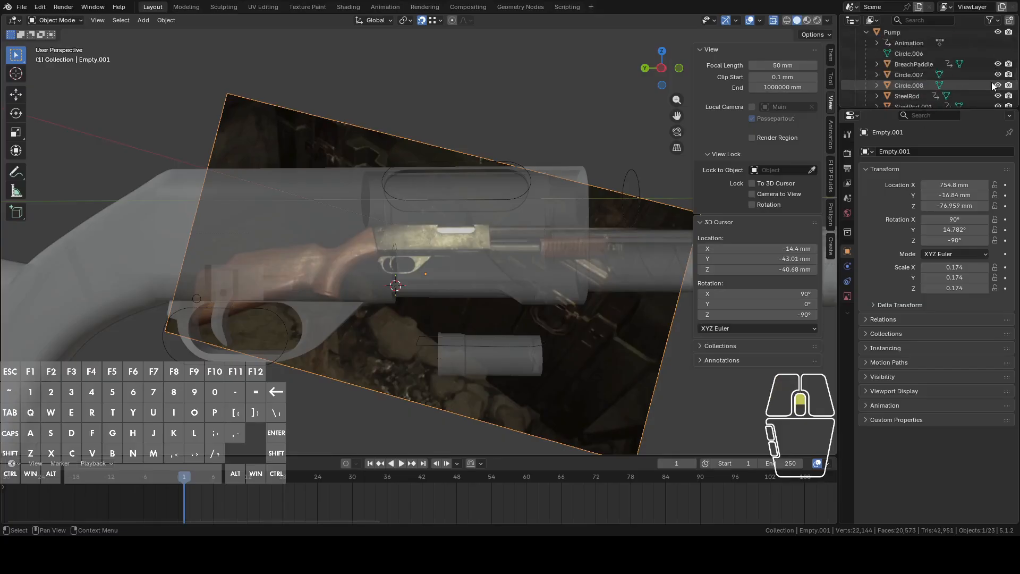
{"action": "scroll", "coordinate": [991, 80], "scroll_direction": "up", "scroll_amount": 4}
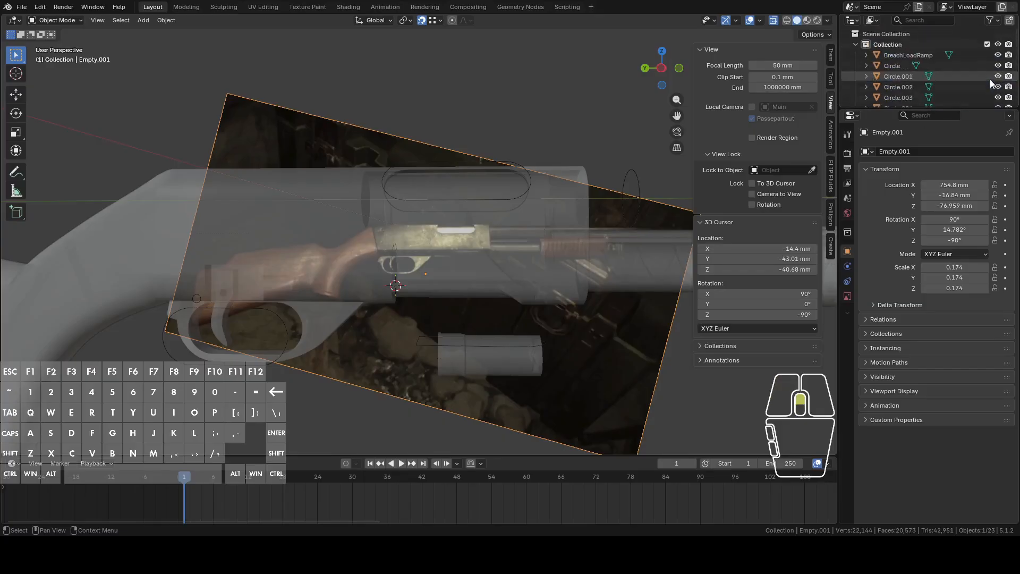
Select the BreachLoadRamp object, frame it in the view and open its mesh in Edit Mode.
{"action": "left_click", "coordinate": [893, 55]}
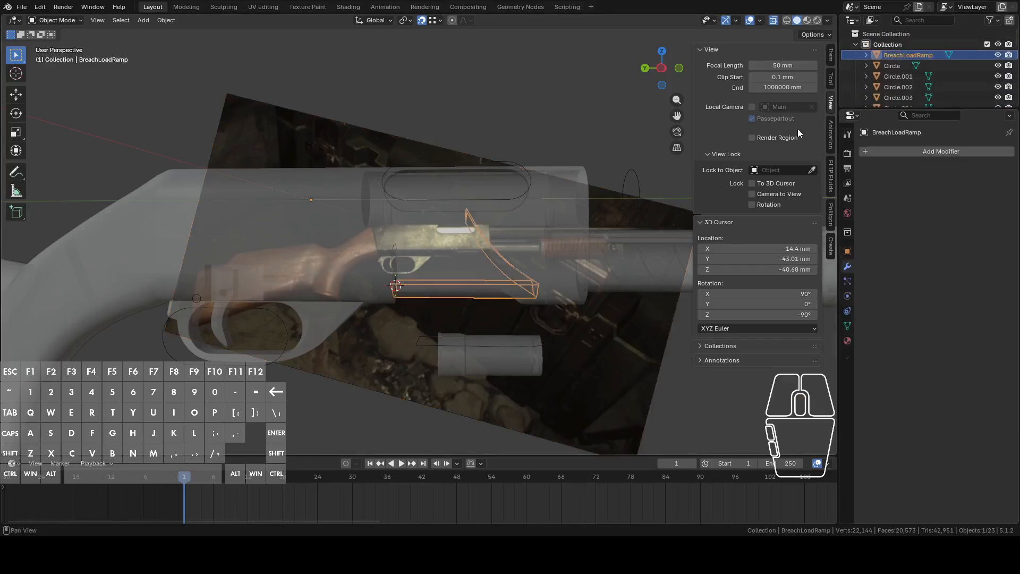
{"action": "key", "text": "KP_Decimal"}
{"action": "scroll", "coordinate": [608, 182], "scroll_direction": "down", "scroll_amount": 4}
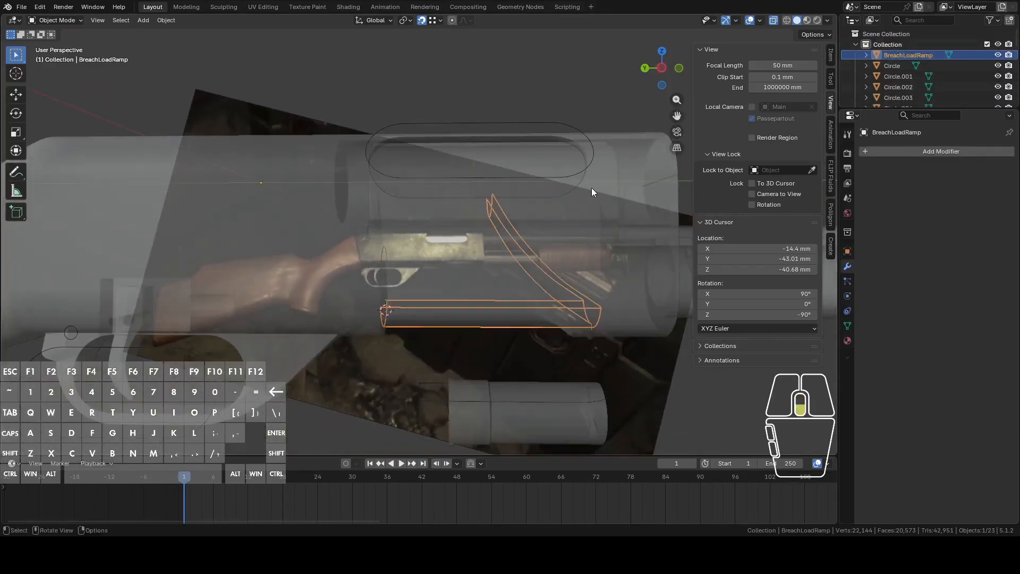
{"action": "middle_click_drag", "start_coordinate": [447, 287], "coordinate": [403, 310]}
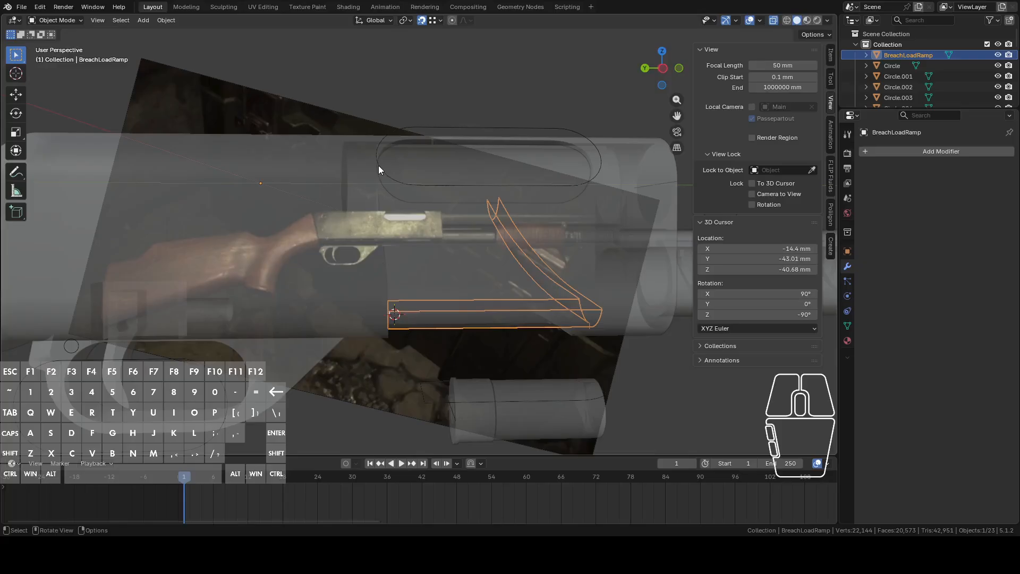
{"action": "middle_click_drag", "start_coordinate": [379, 166], "coordinate": [419, 231]}
{"action": "key", "text": "Tab"}
{"action": "middle_click_drag", "start_coordinate": [425, 270], "coordinate": [504, 261]}
Extrude the curved edge loop at the ramp's upper end about 27 mm toward the stock along Y.
{"action": "left_click", "coordinate": [387, 336], "text": "alt"}
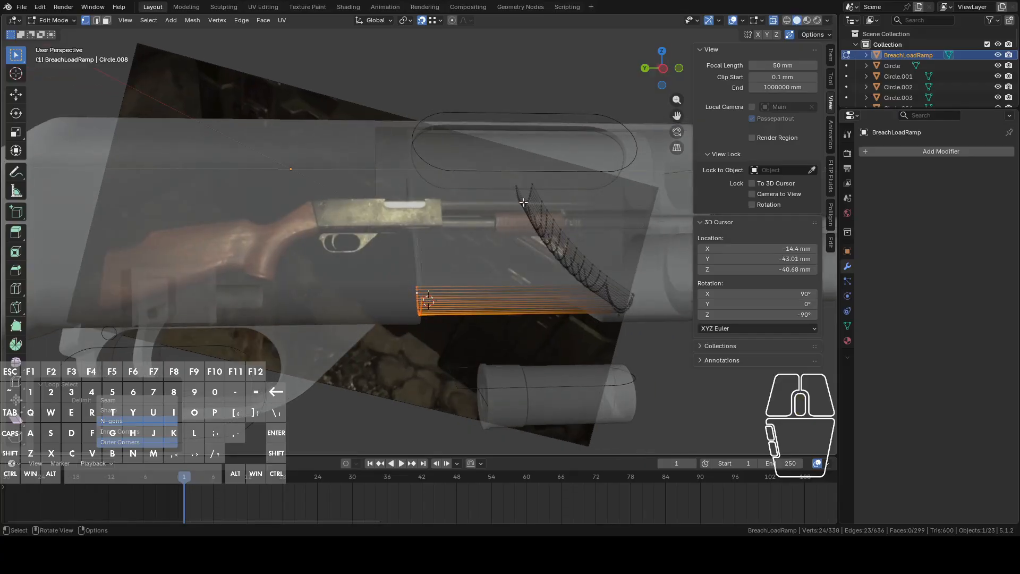
{"action": "middle_click_drag", "start_coordinate": [445, 230], "coordinate": [463, 232]}
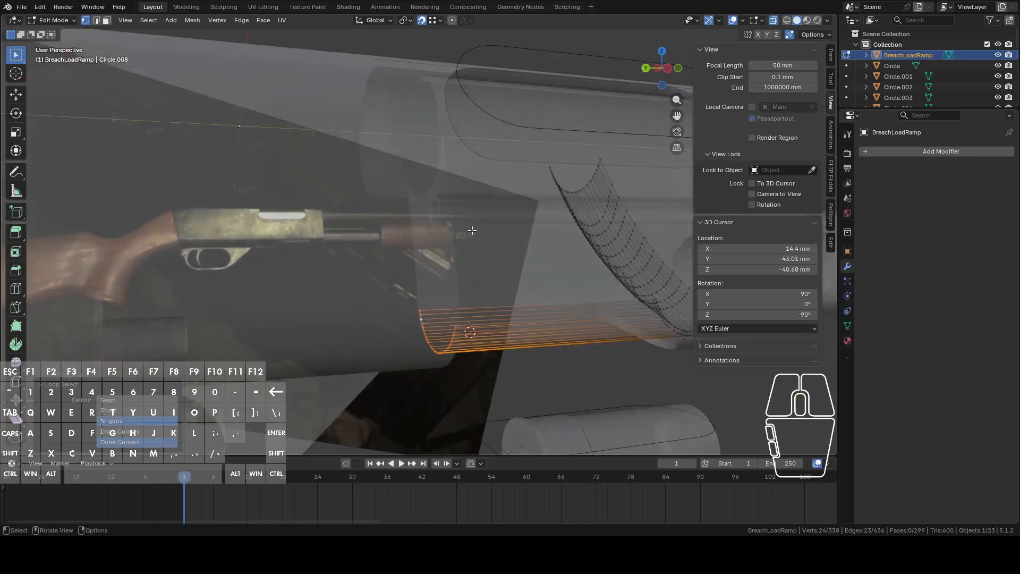
{"action": "left_click", "coordinate": [574, 191], "text": "alt"}
{"action": "key", "text": "e"}
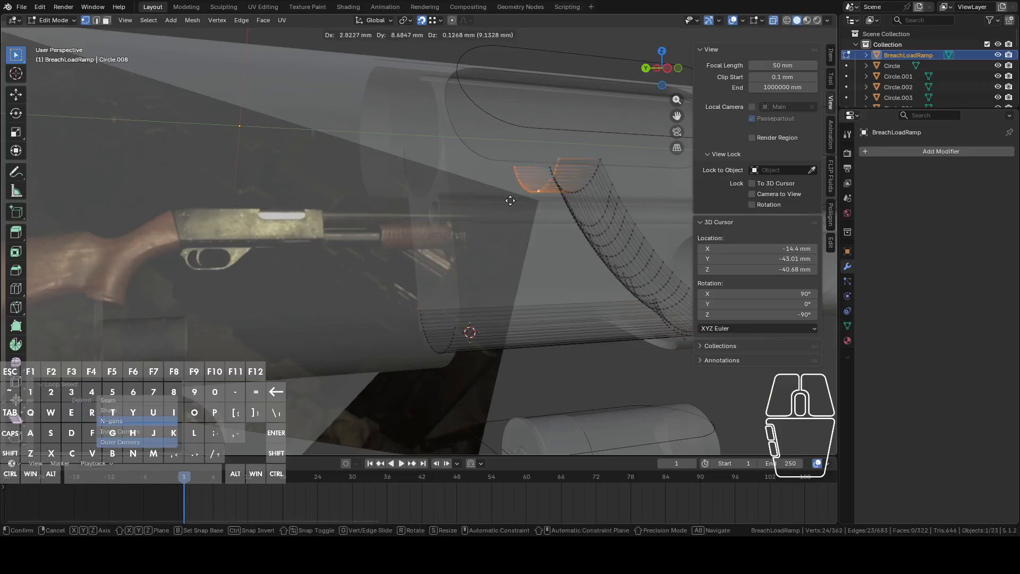
{"action": "right_click", "coordinate": [481, 206]}
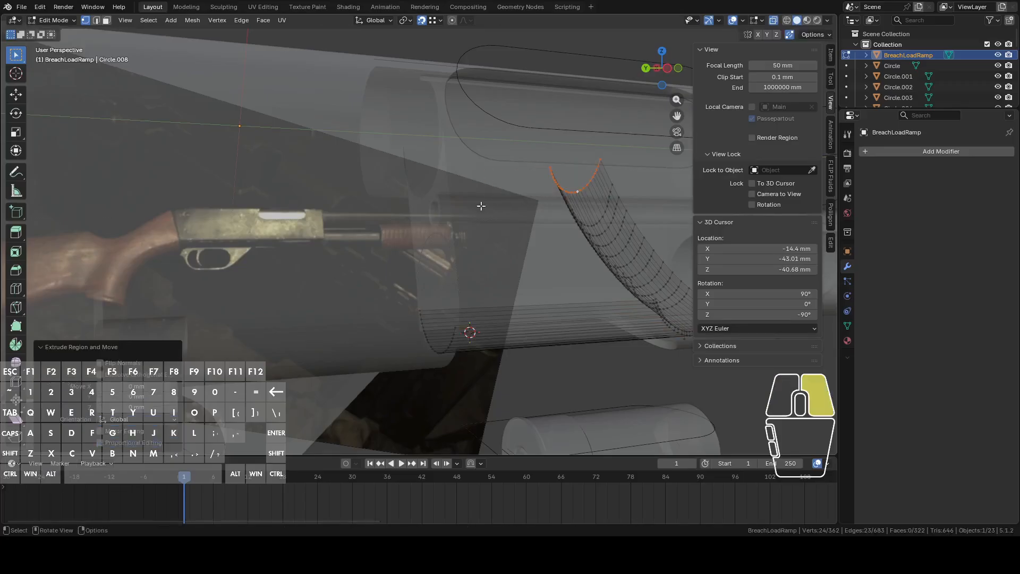
{"action": "key", "text": "g"}
{"action": "left_click", "coordinate": [521, 207]}
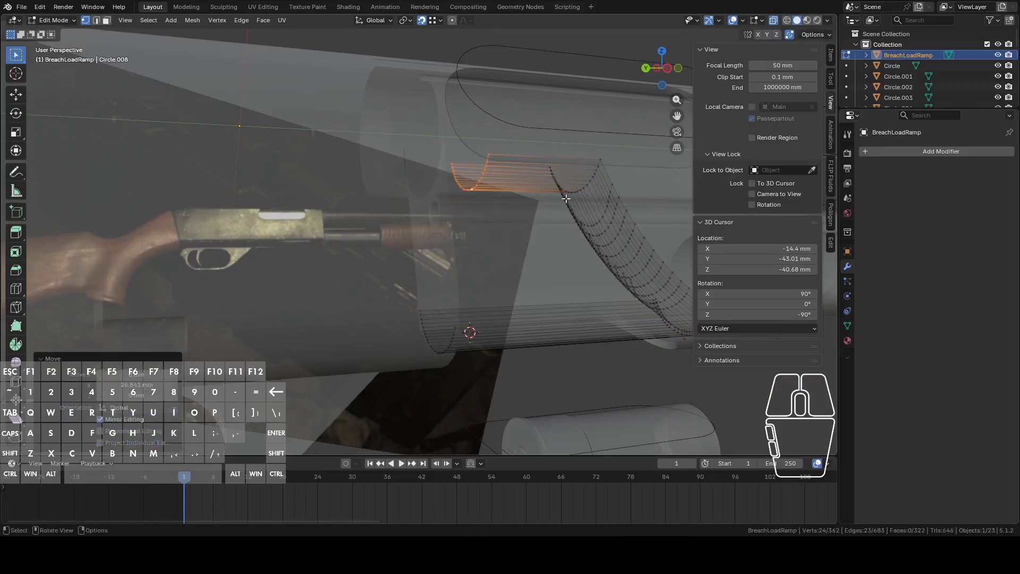
Move the extruded upper edge along Y until it lines up with the rear end of the lower trough.
{"action": "middle_click_drag", "start_coordinate": [500, 192], "coordinate": [468, 263]}
{"action": "key", "text": "g"}
{"action": "key", "text": "y"}
{"action": "left_click", "coordinate": [404, 298]}
Select the upper and lower rear edge loops of the ramp and fill between them with a face.
{"action": "middle_click_drag", "start_coordinate": [405, 301], "coordinate": [404, 235]}
{"action": "left_click", "coordinate": [449, 350], "text": "alt+shift"}
{"action": "left_click_drag", "start_coordinate": [336, 132], "coordinate": [486, 409]}
{"action": "key", "text": "f"}
Select the new rear end face of the ramp and extrude it about 10 mm toward the stock along Y.
{"action": "middle_click_drag", "start_coordinate": [482, 337], "coordinate": [479, 304]}
{"action": "key", "text": "3"}
{"action": "left_click", "coordinate": [438, 296]}
{"action": "left_click", "coordinate": [439, 267]}
{"action": "scroll", "coordinate": [439, 267], "scroll_direction": "down", "scroll_amount": 2}
{"action": "middle_click_drag", "start_coordinate": [439, 267], "coordinate": [548, 295]}
{"action": "left_click", "coordinate": [668, 68]}
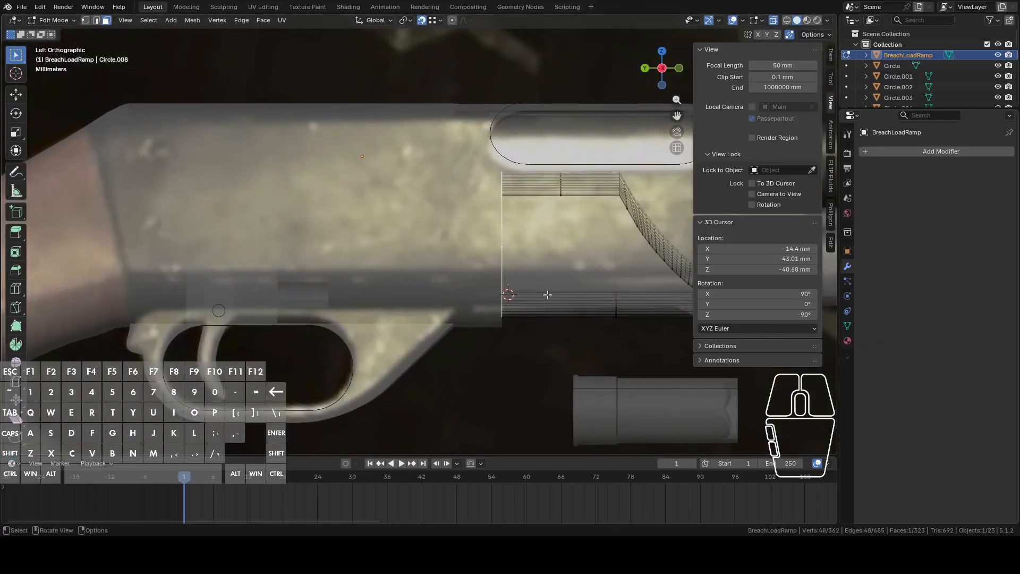
{"action": "key", "text": "e"}
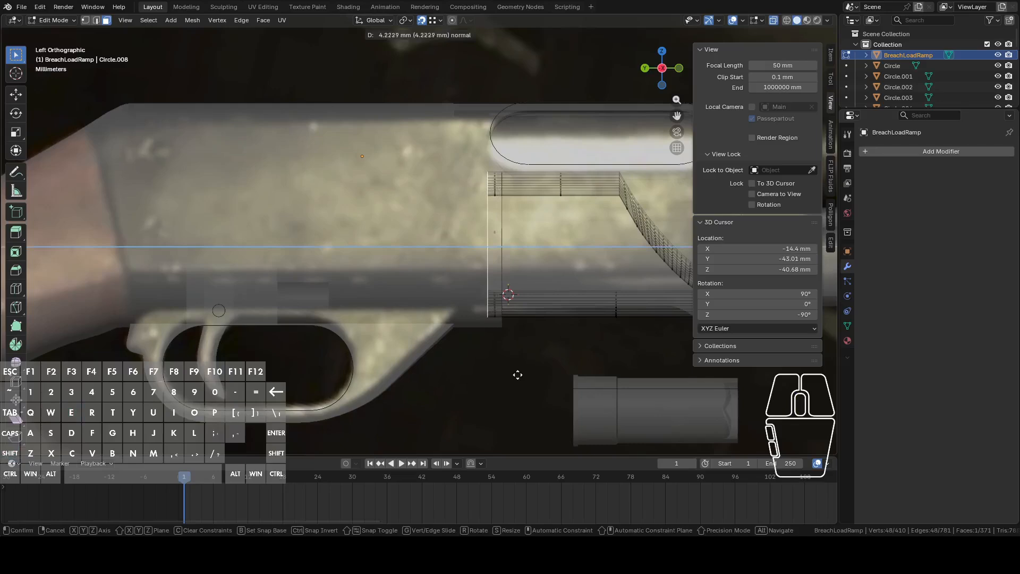
{"action": "right_click", "coordinate": [508, 375]}
{"action": "key", "text": "g"}
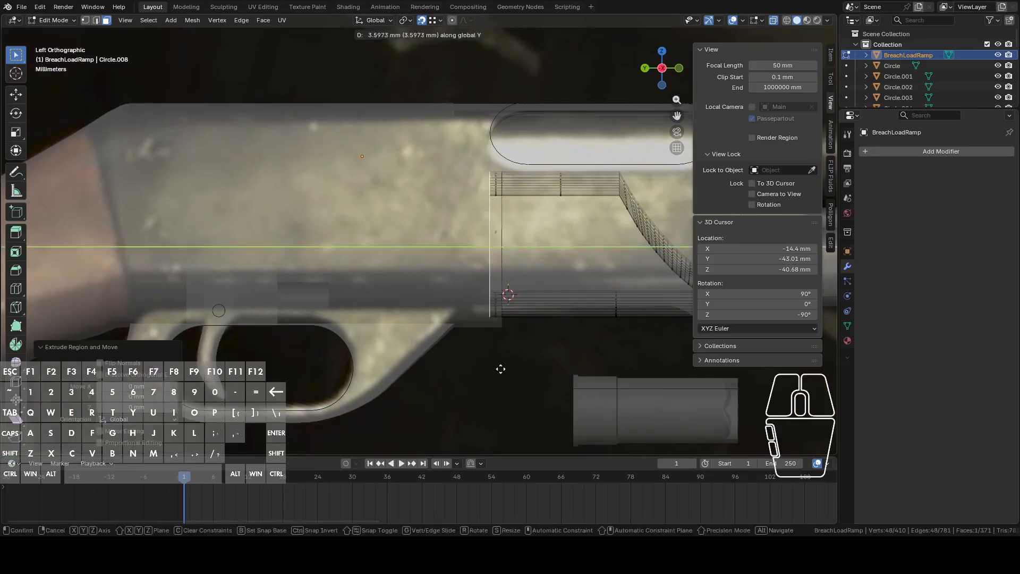
{"action": "left_click", "coordinate": [479, 374]}
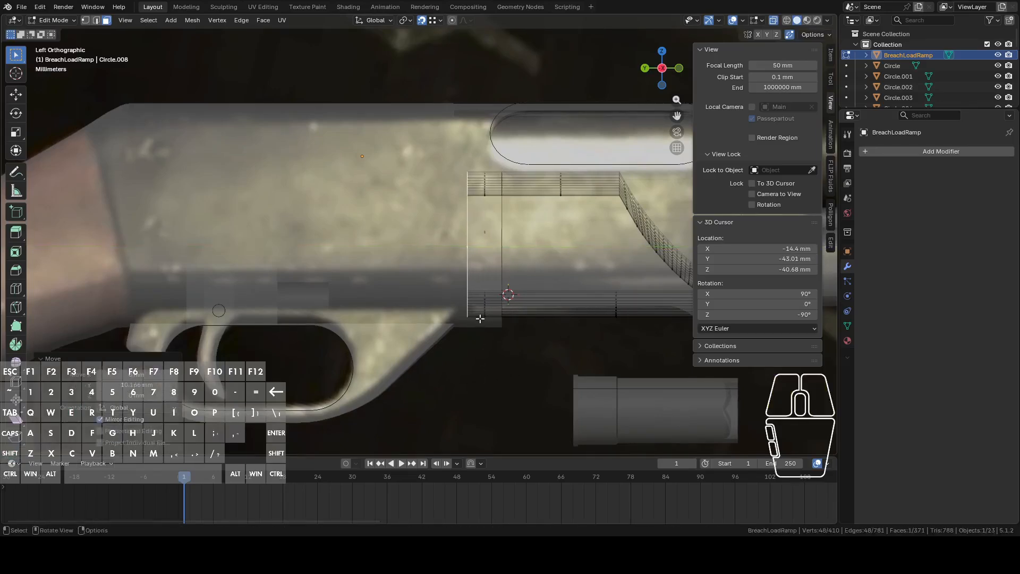
Move the ramp's rear end face about 2.3 mm back toward the muzzle along Y.
{"action": "middle_click_drag", "start_coordinate": [468, 266], "coordinate": [491, 274]}
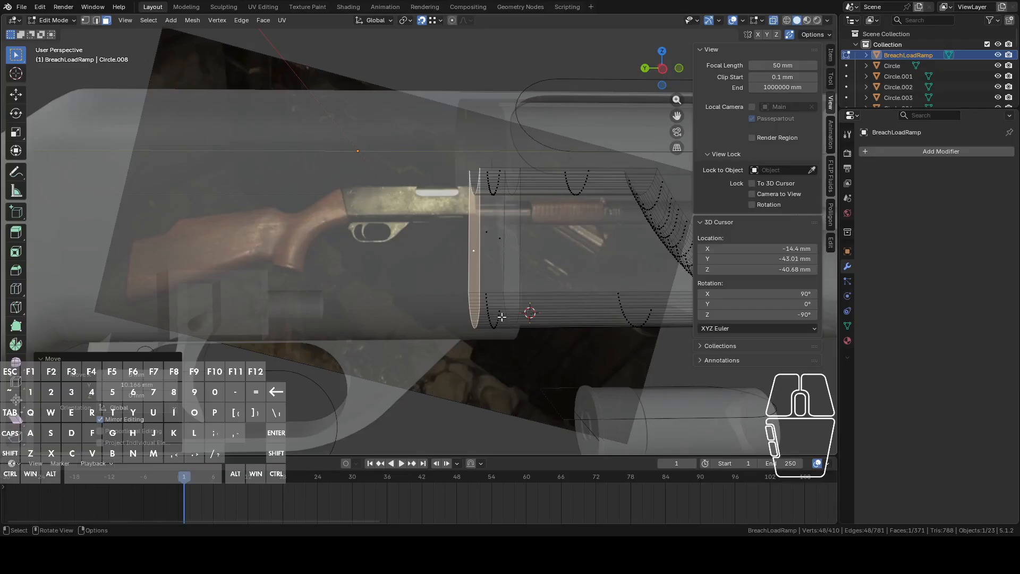
{"action": "key", "text": "g"}
{"action": "key", "text": "y"}
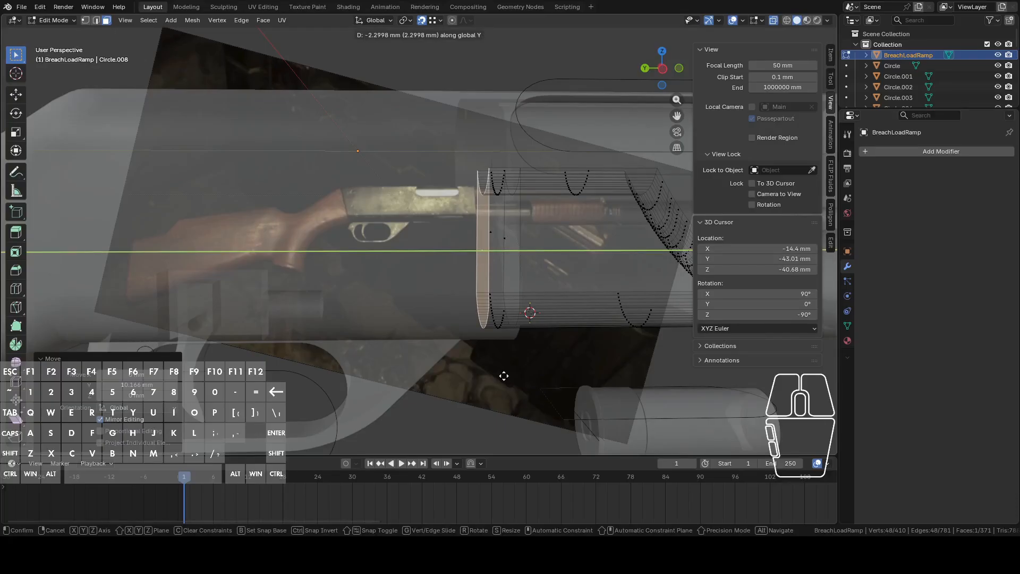
{"action": "left_click", "coordinate": [504, 376]}
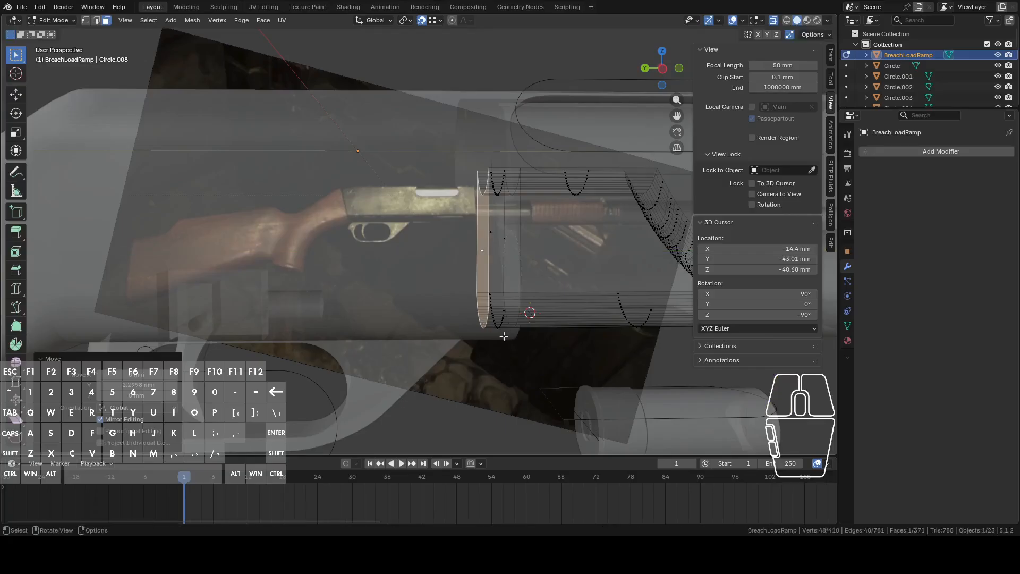
Return to Object Mode in the left orthographic view and set the transform pivot point to the 3D Cursor.
{"action": "middle_click_drag", "start_coordinate": [517, 332], "coordinate": [471, 261]}
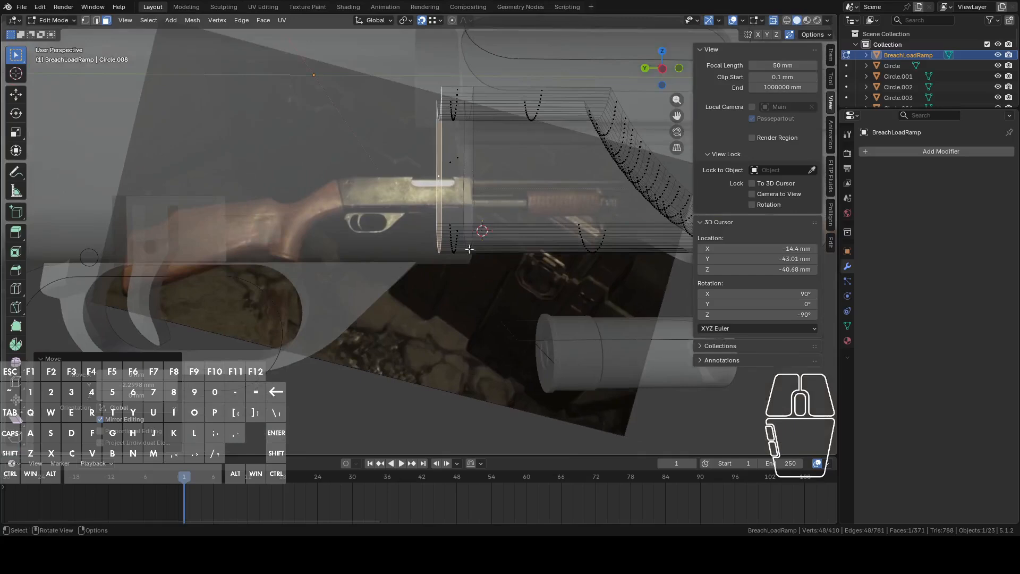
{"action": "scroll", "coordinate": [472, 263], "scroll_direction": "up", "scroll_amount": 3}
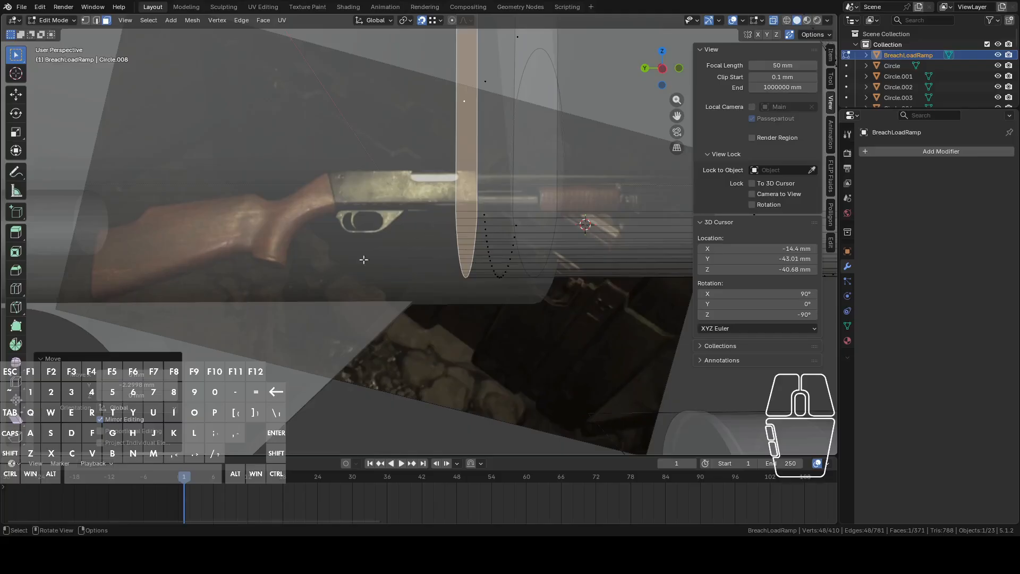
{"action": "scroll", "coordinate": [418, 242], "scroll_direction": "up", "scroll_amount": 2}
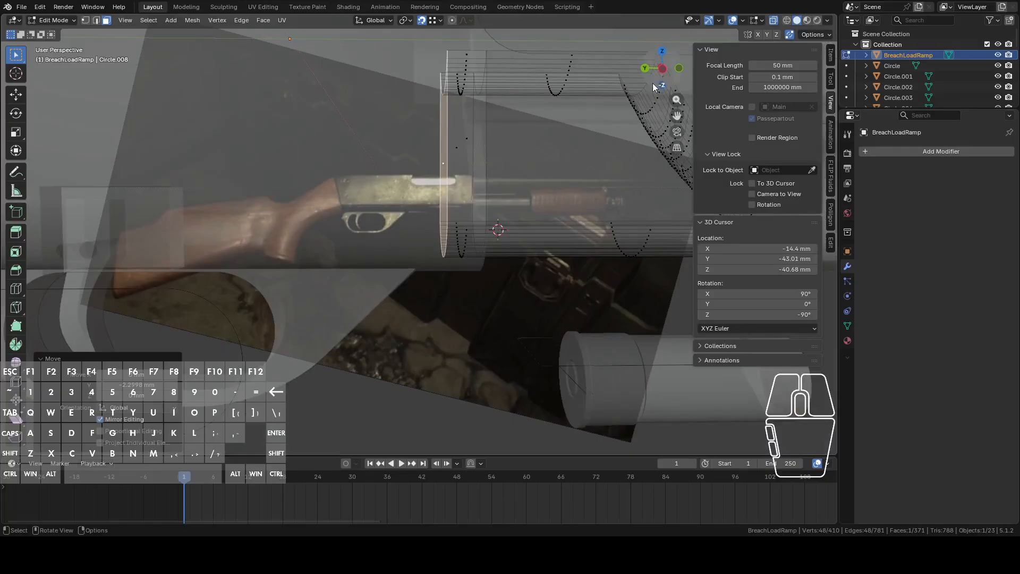
{"action": "left_click", "coordinate": [662, 69]}
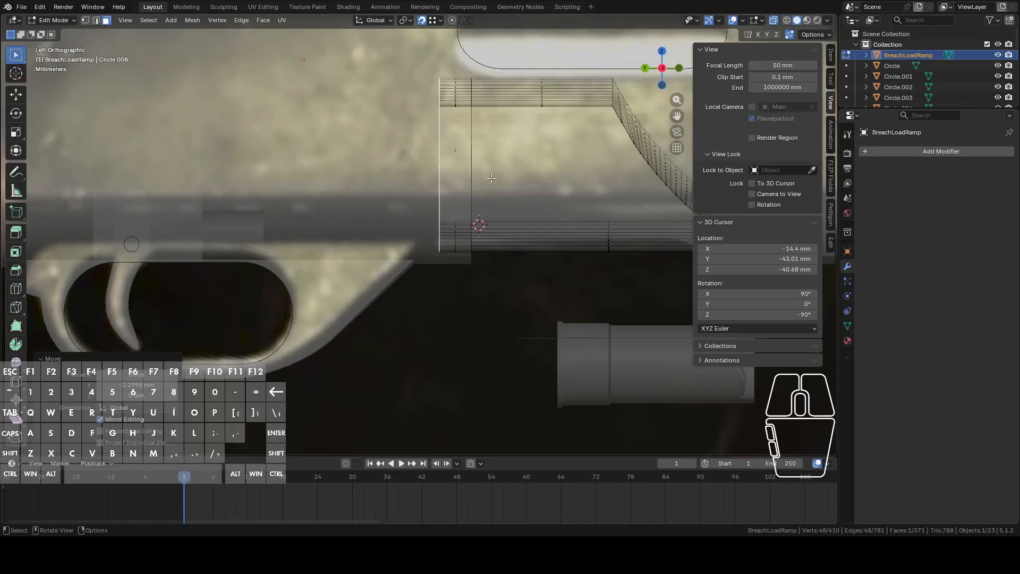
{"action": "key", "text": "Tab"}
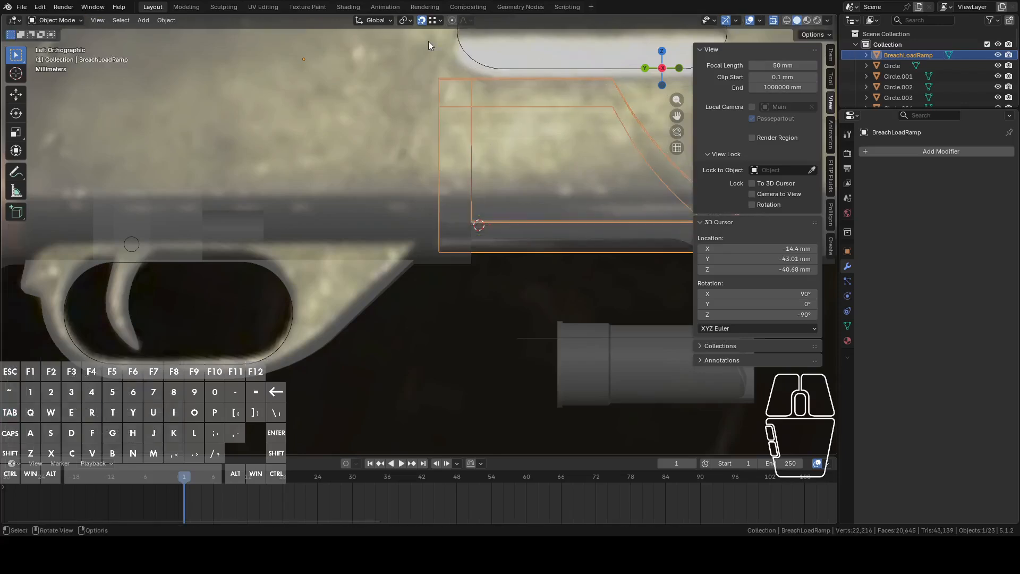
{"action": "left_click", "coordinate": [406, 20]}
{"action": "left_click", "coordinate": [428, 58]}
Test the ramp's swing by rotating it about the 3D cursor, and undo the rotation.
{"action": "key", "text": "r"}
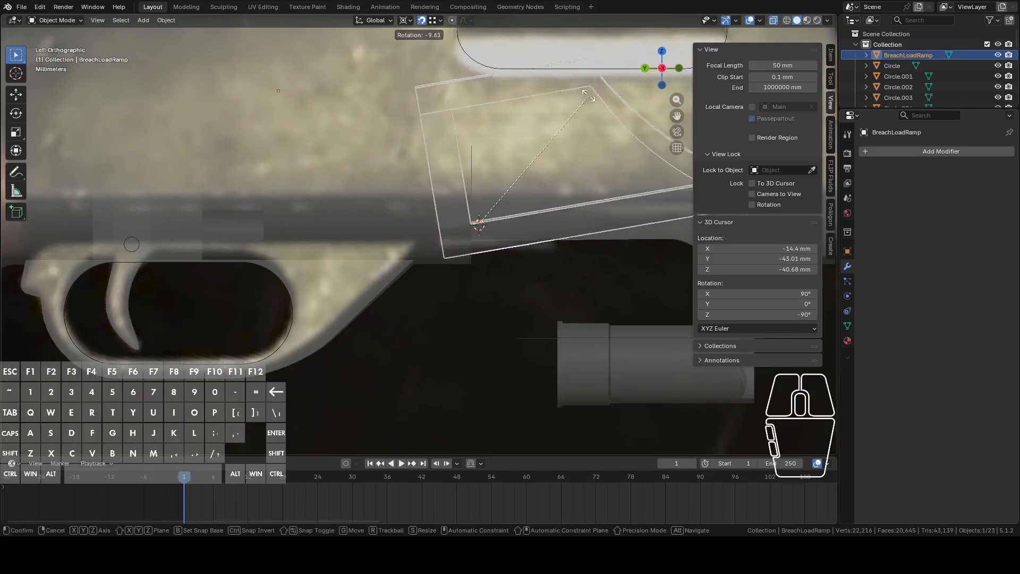
{"action": "left_click", "coordinate": [515, 73]}
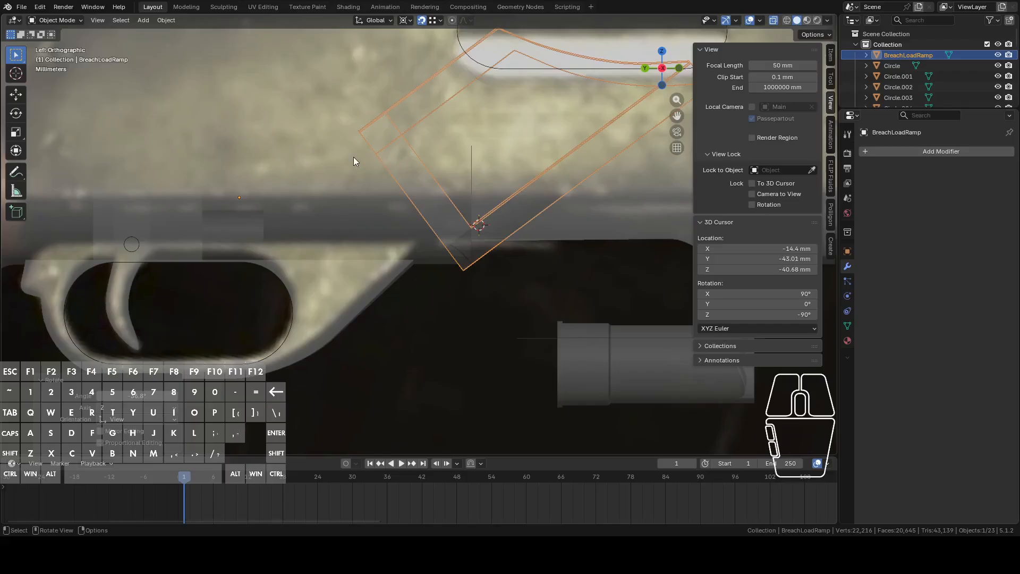
{"action": "key", "text": "ctrl+z"}
{"action": "middle_click_drag", "start_coordinate": [401, 146], "coordinate": [457, 145]}
{"action": "left_click", "coordinate": [461, 151]}
{"action": "left_click", "coordinate": [462, 154]}
{"action": "left_click", "coordinate": [461, 154]}
{"action": "key", "text": "Tab"}
{"action": "middle_click_drag", "start_coordinate": [467, 167], "coordinate": [490, 228], "text": "shift"}
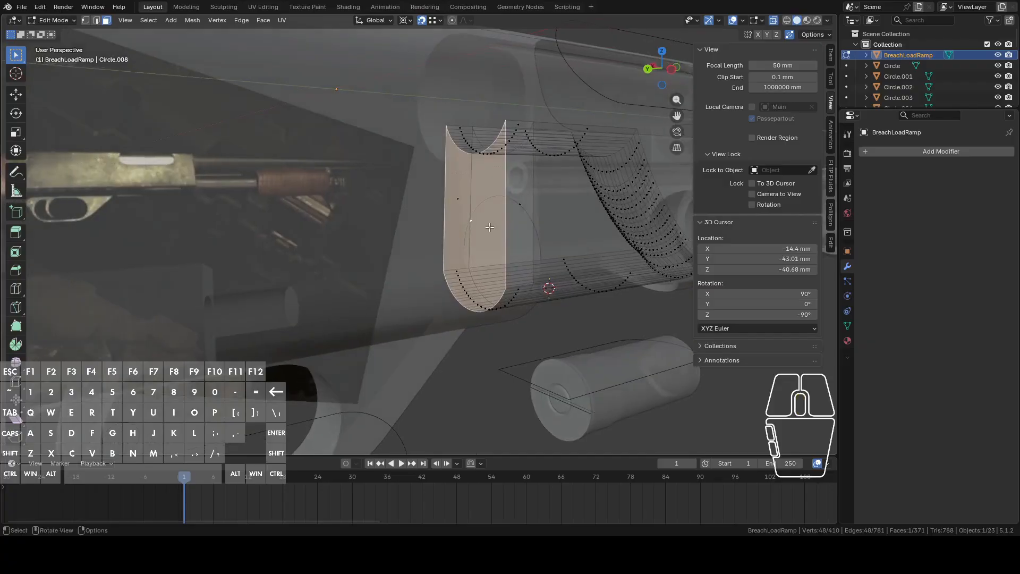
{"action": "key", "text": "Tab"}
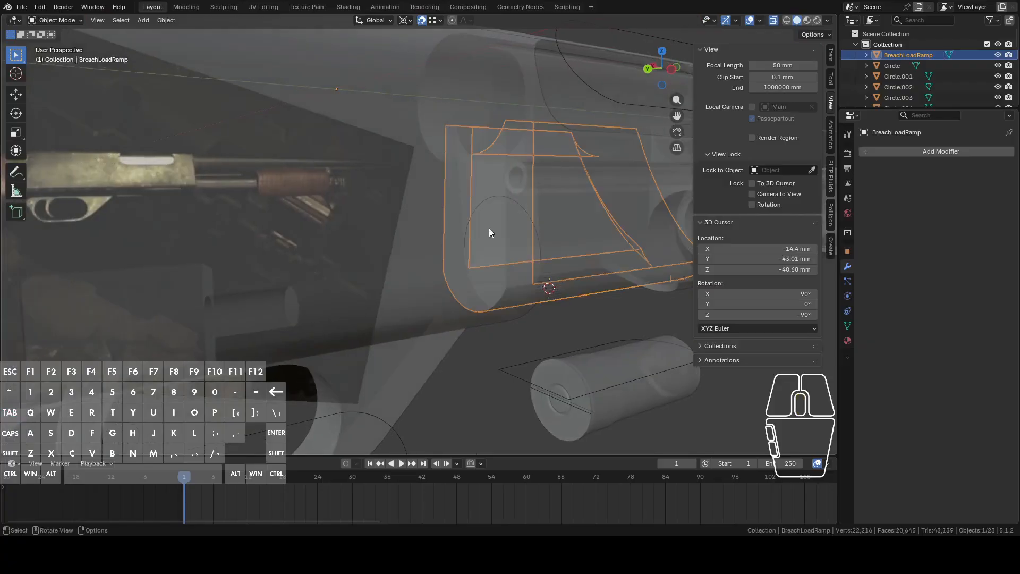
Snap the 3D cursor to the active rear end face of the ramp in Edit Mode.
{"action": "key", "text": "Tab"}
{"action": "middle_click_drag", "start_coordinate": [489, 228], "coordinate": [516, 229]}
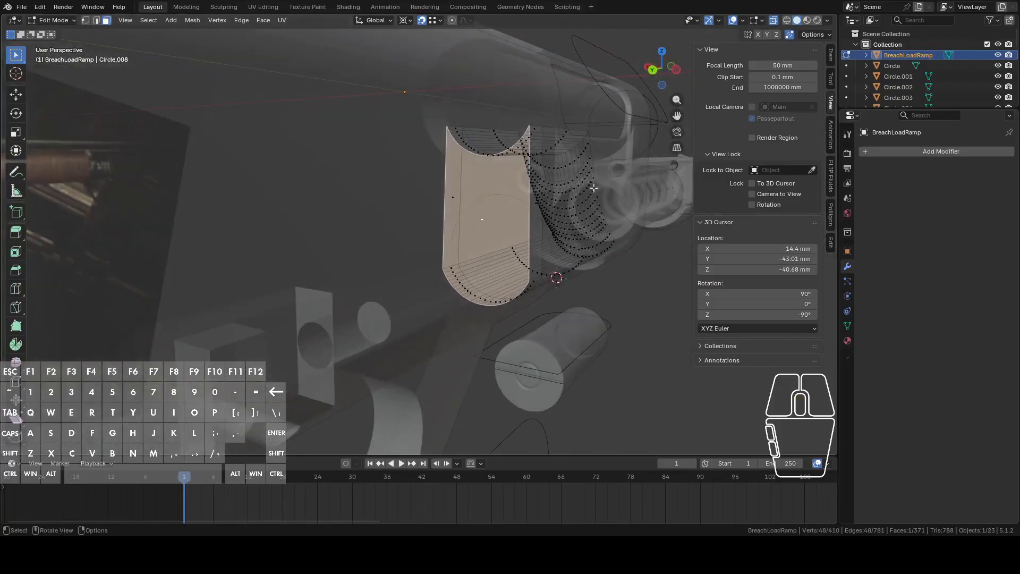
{"action": "left_click", "coordinate": [655, 76]}
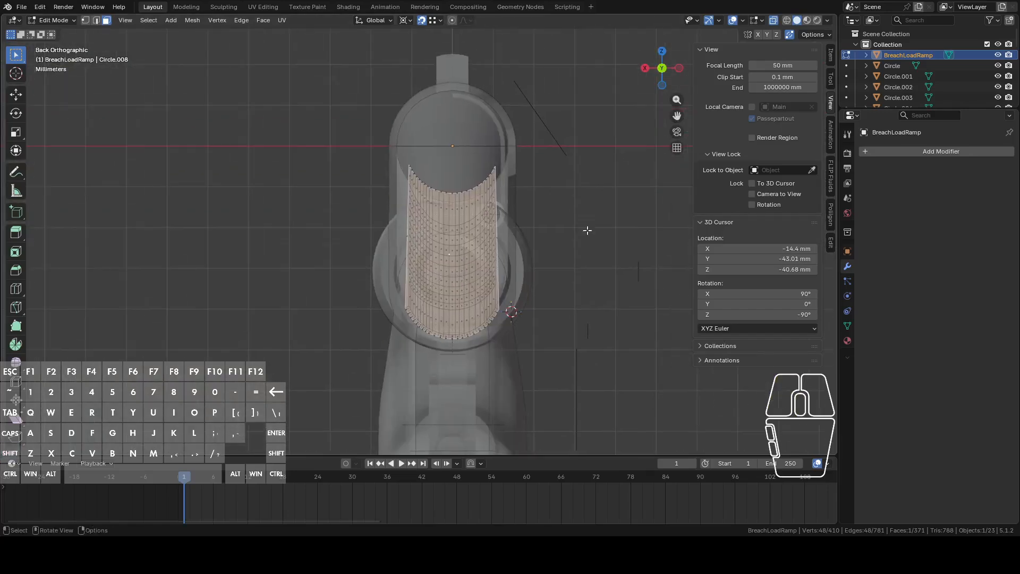
{"action": "key", "text": "F3"}
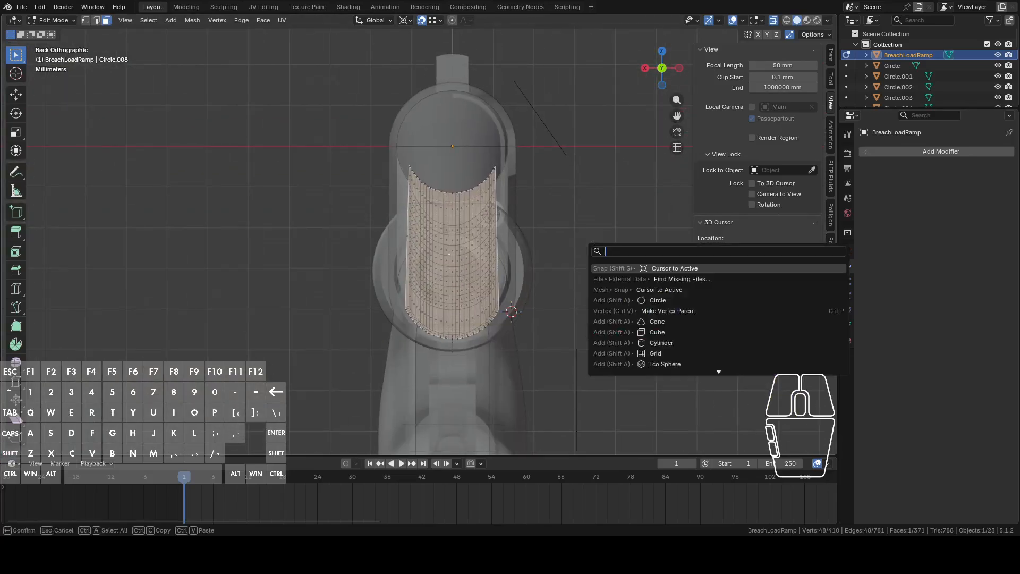
{"action": "left_click", "coordinate": [673, 268]}
Add a 10 mm plane at the 3D cursor.
{"action": "key", "text": "shift+a"}
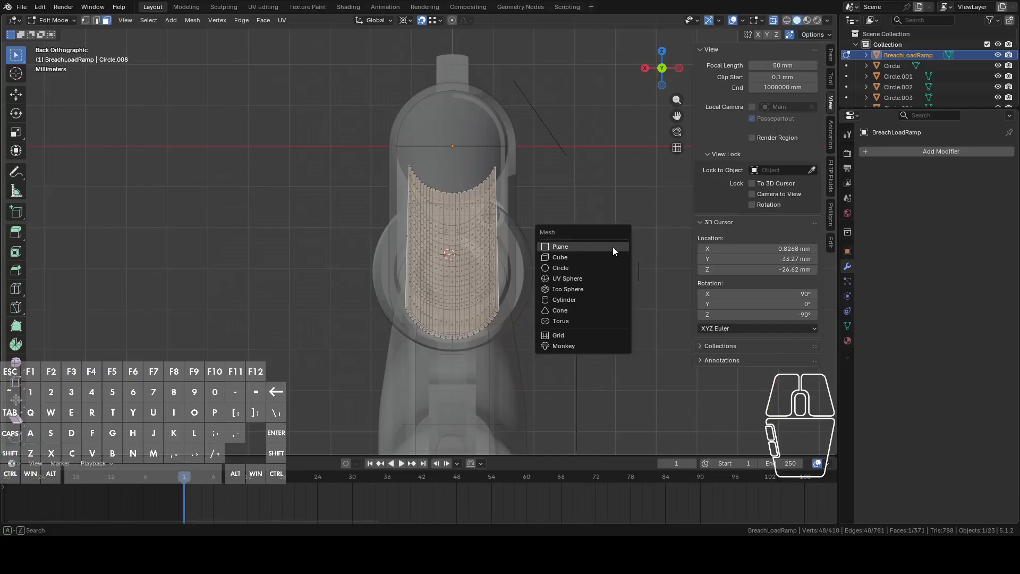
{"action": "left_click", "coordinate": [606, 245]}
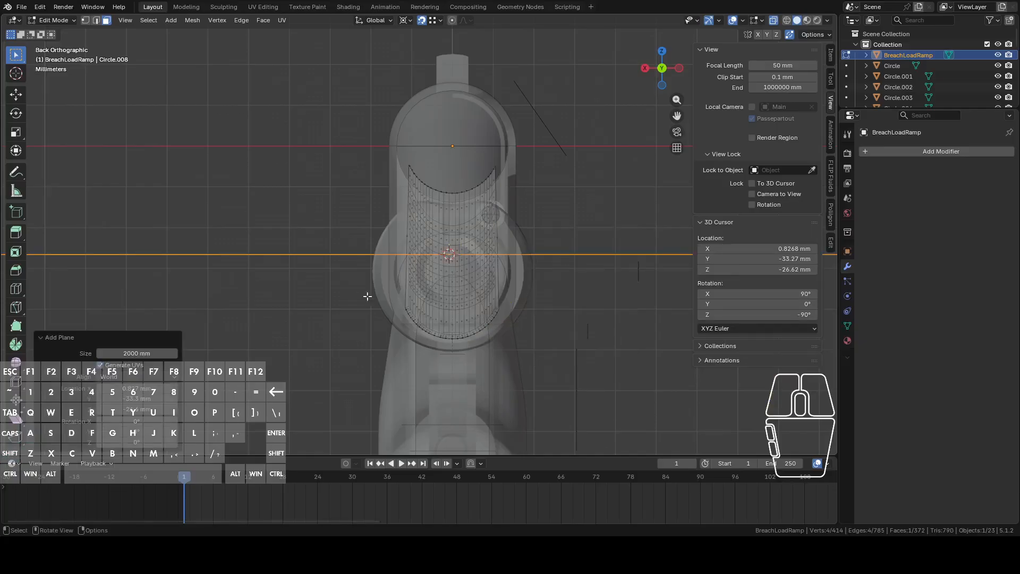
{"action": "left_click", "coordinate": [155, 352]}
{"action": "type", "text": "10"}
{"action": "key", "text": "Return"}
Rotate the new plane about the global X axis so it stands parallel to the ramp's rear end face.
{"action": "middle_click_drag", "start_coordinate": [454, 297], "coordinate": [529, 296]}
{"action": "right_click", "coordinate": [620, 262]}
{"action": "key", "text": "r"}
{"action": "key", "text": "x"}
{"action": "key", "text": "ctrl"}
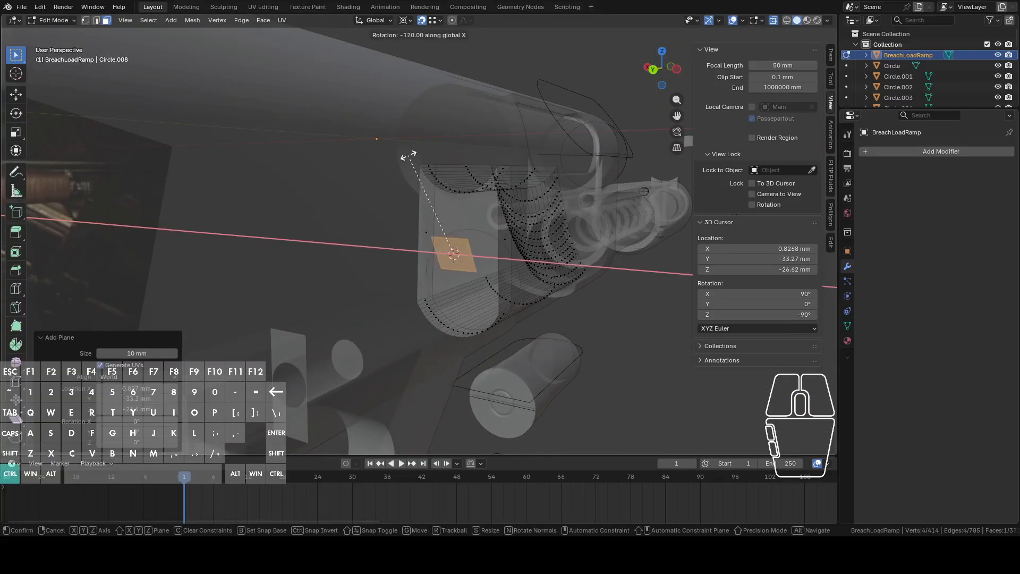
{"action": "left_click", "coordinate": [455, 147]}
Raise the plane about 4 mm along Z and scale its height to about 0.6 along Z.
{"action": "middle_click_drag", "start_coordinate": [456, 147], "coordinate": [478, 205]}
{"action": "key", "text": "g"}
{"action": "key", "text": "z"}
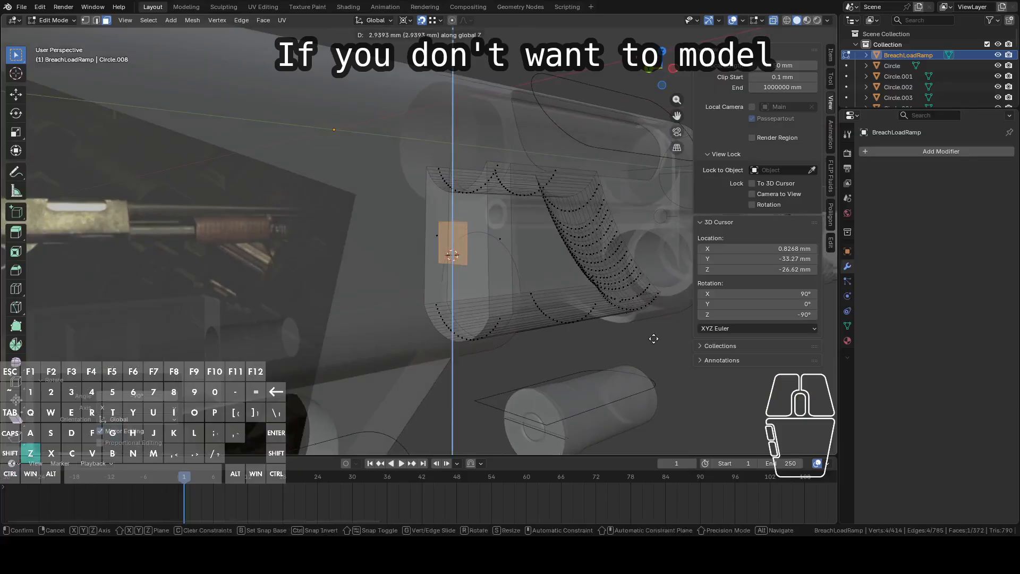
{"action": "right_click", "coordinate": [671, 335]}
{"action": "key", "text": "g"}
{"action": "key", "text": "z"}
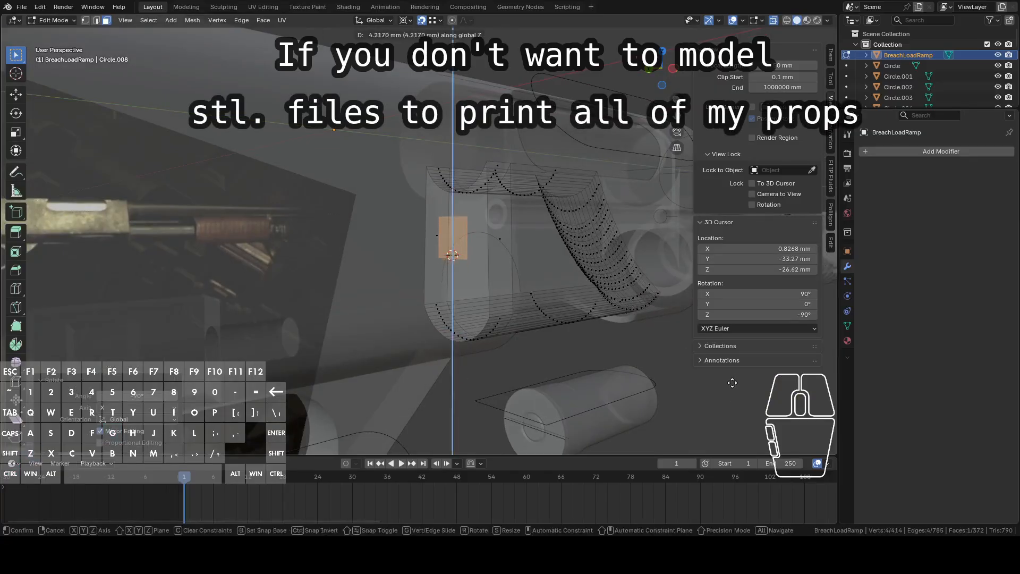
{"action": "left_click", "coordinate": [723, 373]}
{"action": "key", "text": "s"}
{"action": "key", "text": "z"}
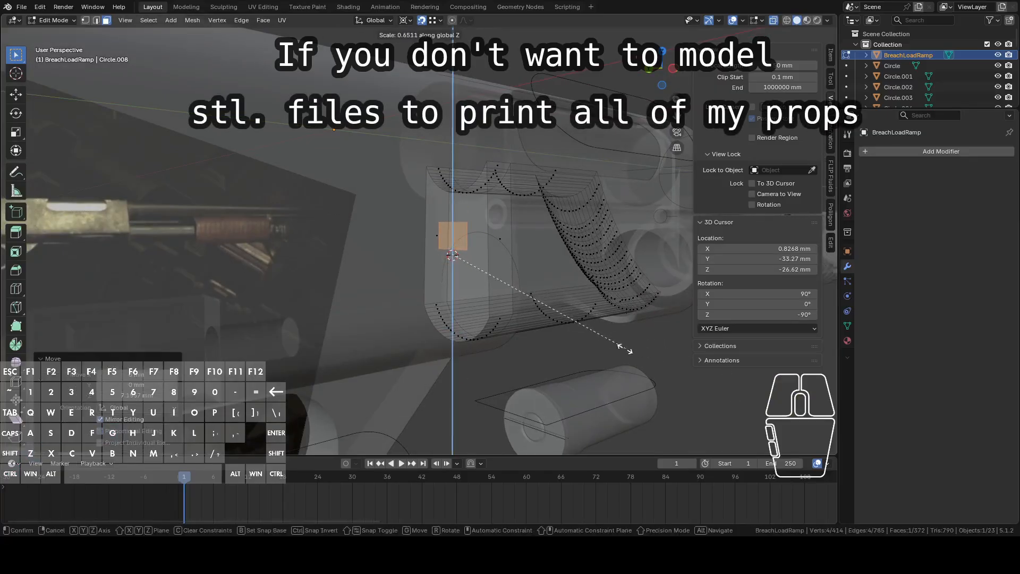
{"action": "left_click", "coordinate": [597, 337]}
Set the transform pivot point to Median Point and move the plane about 5.3 mm along Y, clear of the ramp's rear end face.
{"action": "left_click", "coordinate": [406, 21]}
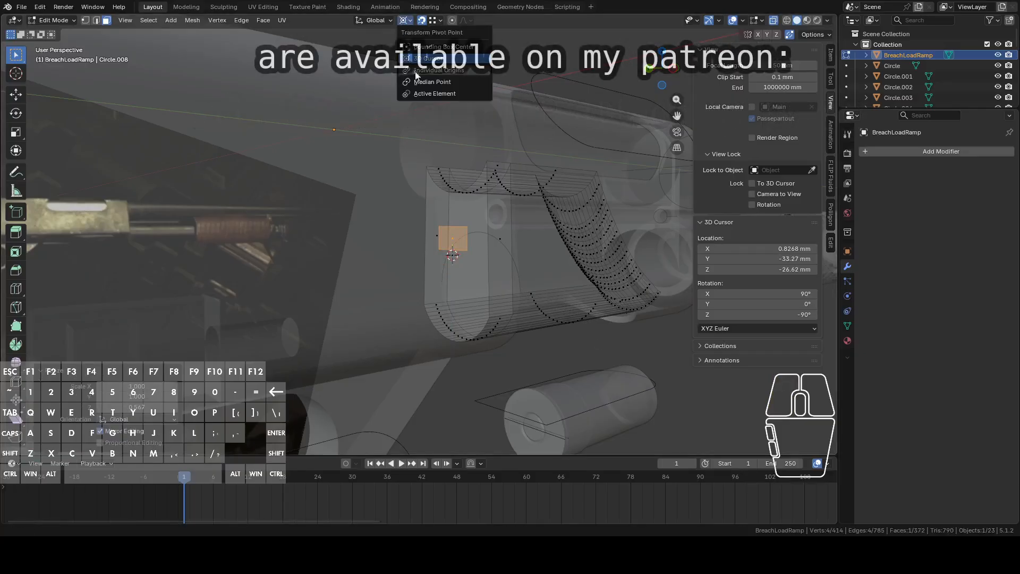
{"action": "left_click", "coordinate": [425, 82]}
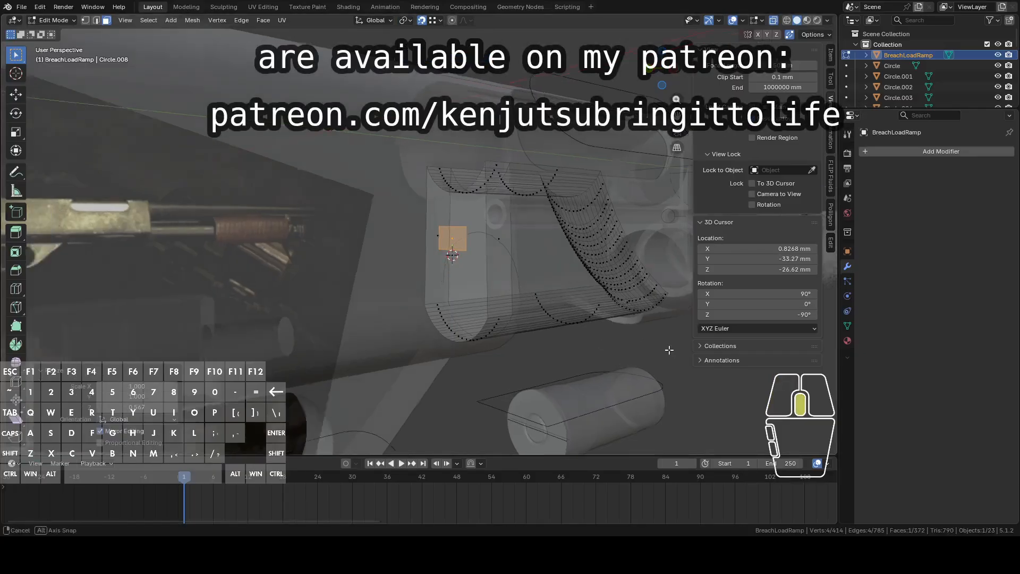
{"action": "middle_click_drag", "start_coordinate": [673, 350], "coordinate": [648, 358]}
{"action": "key", "text": "g"}
{"action": "key", "text": "y"}
{"action": "right_click", "coordinate": [619, 372]}
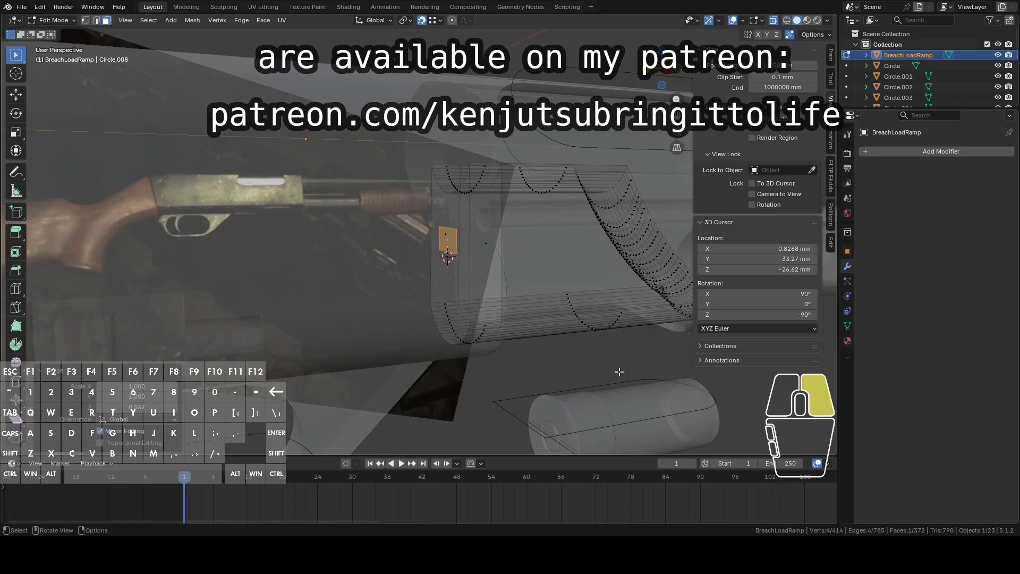
{"action": "key", "text": "g"}
{"action": "key", "text": "y"}
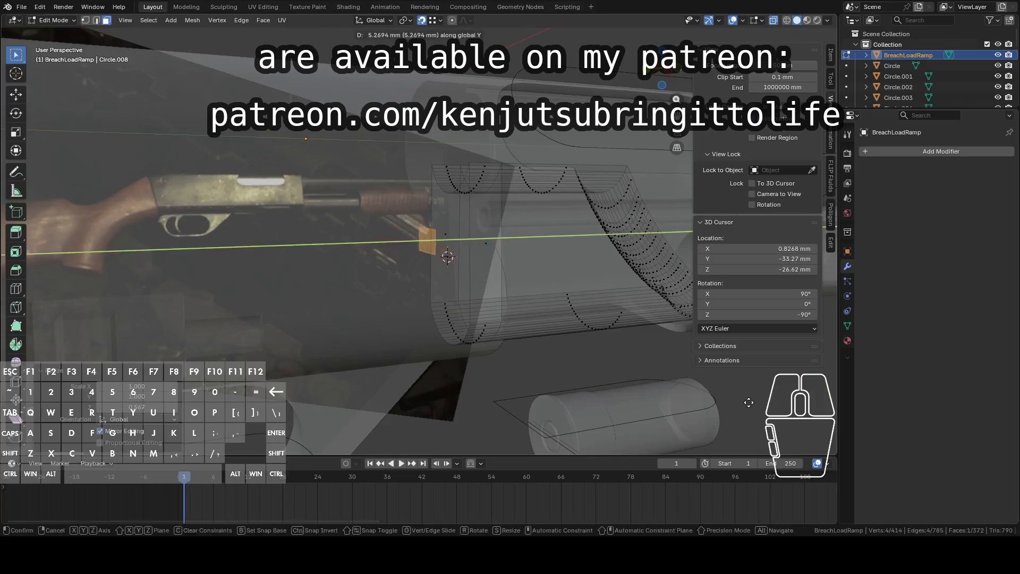
{"action": "left_click", "coordinate": [749, 402]}
Separate the selected plane from the ramp into its own object and return to Object Mode.
{"action": "key", "text": "p"}
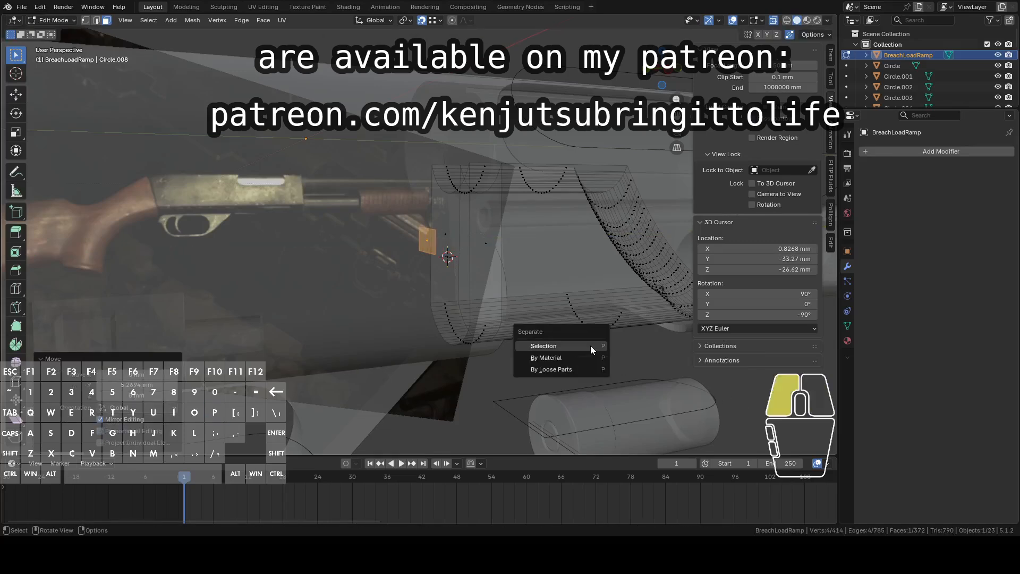
{"action": "left_click", "coordinate": [591, 345]}
{"action": "key", "text": "Tab"}
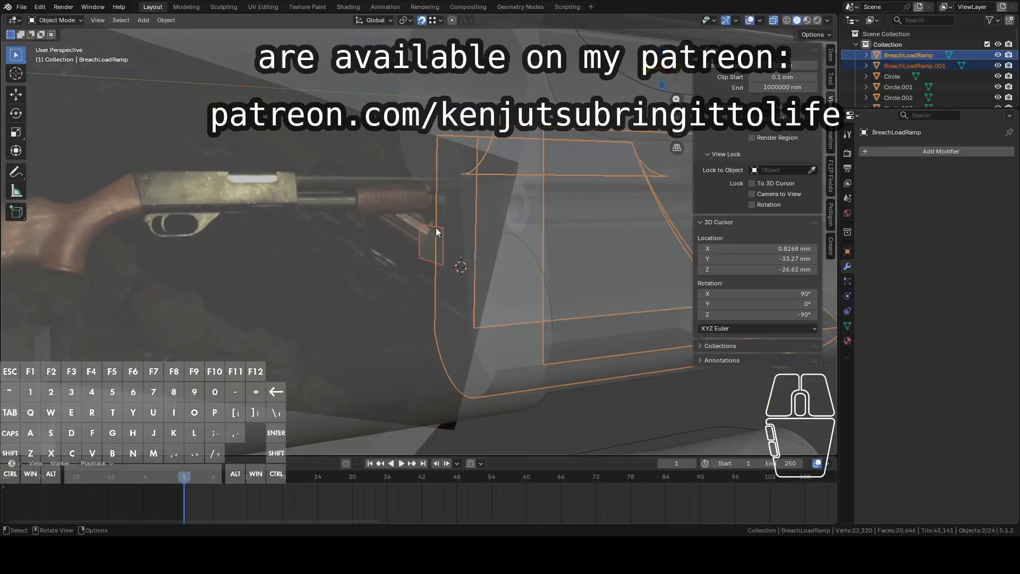
{"action": "left_click", "coordinate": [582, 254]}
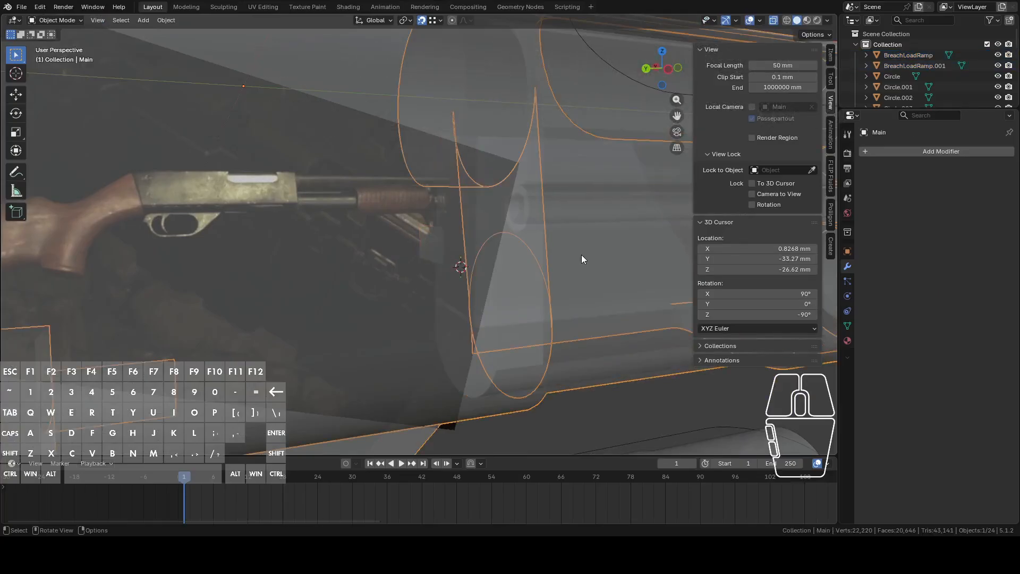
{"action": "key", "text": "Tab"}
{"action": "key", "text": "Tab"}
{"action": "middle_click_drag", "start_coordinate": [616, 304], "coordinate": [572, 276], "text": "shift"}
{"action": "left_click", "coordinate": [537, 327]}
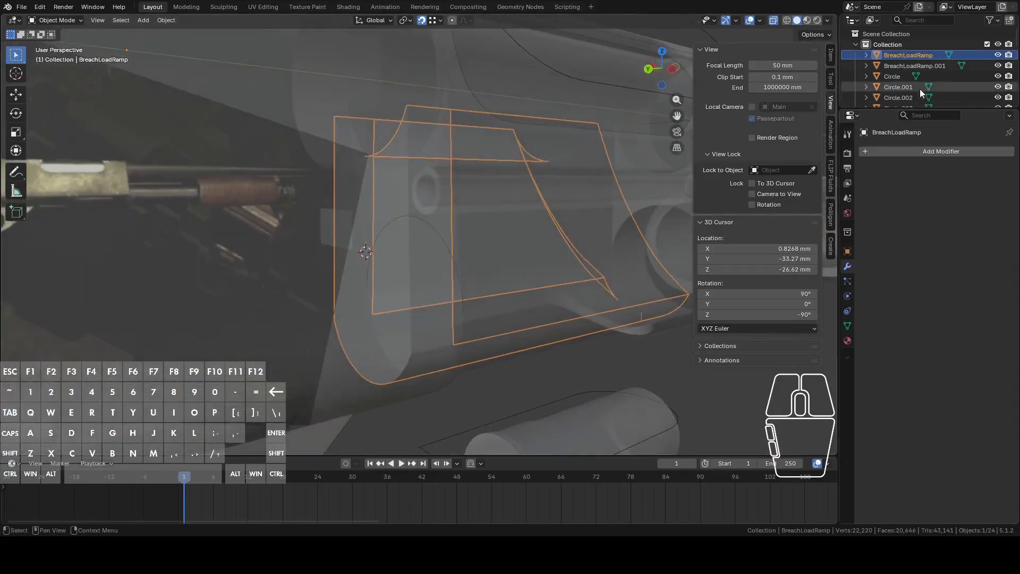
{"action": "left_click", "coordinate": [919, 65], "text": "ctrl"}
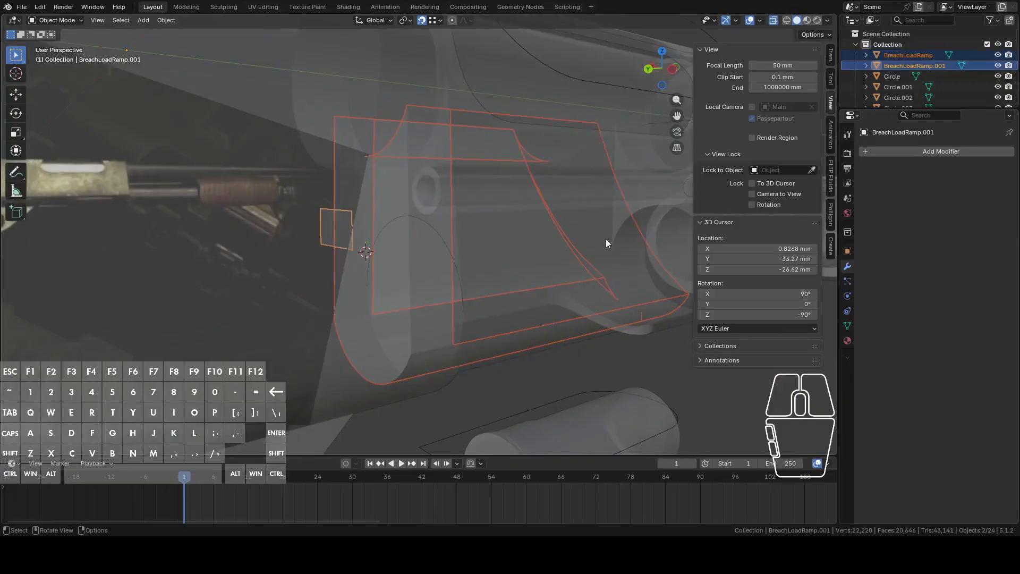
{"action": "left_click", "coordinate": [539, 274]}
Knife Project the separated plane's outline onto only the ramp's rear end face from the back orthographic view.
{"action": "left_click", "coordinate": [902, 55]}
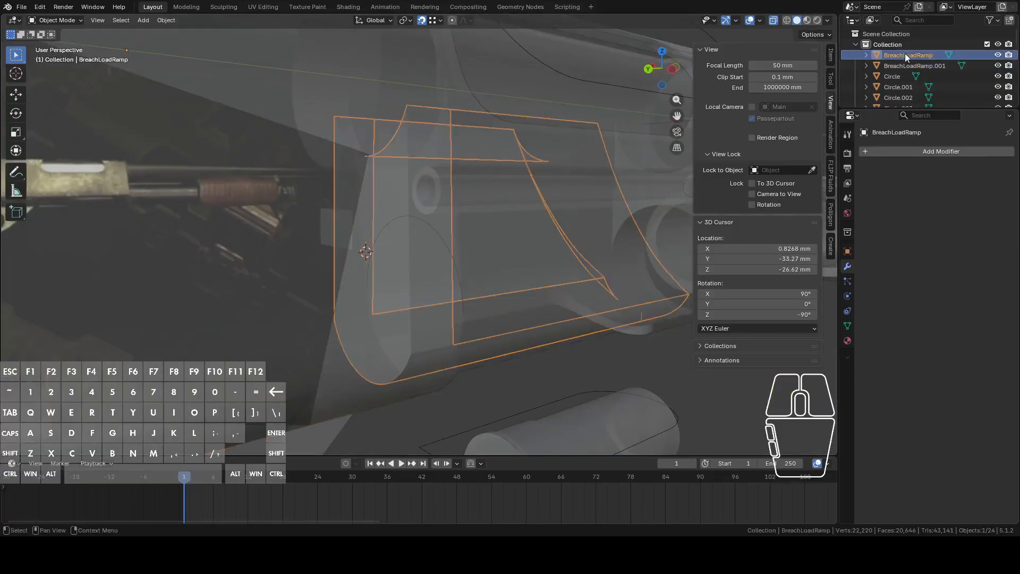
{"action": "key", "text": "Tab"}
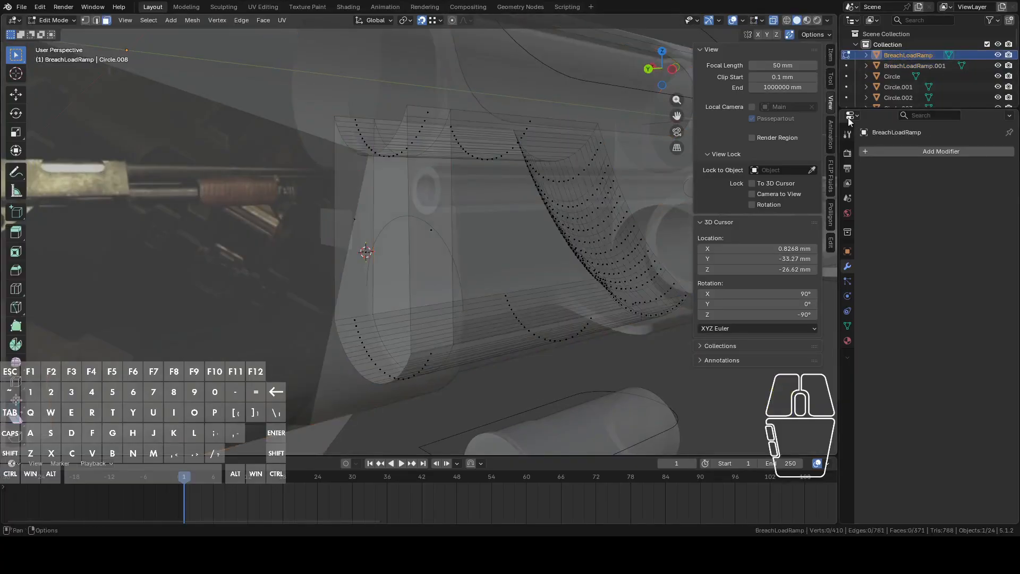
{"action": "left_click", "coordinate": [909, 67], "text": "ctrl"}
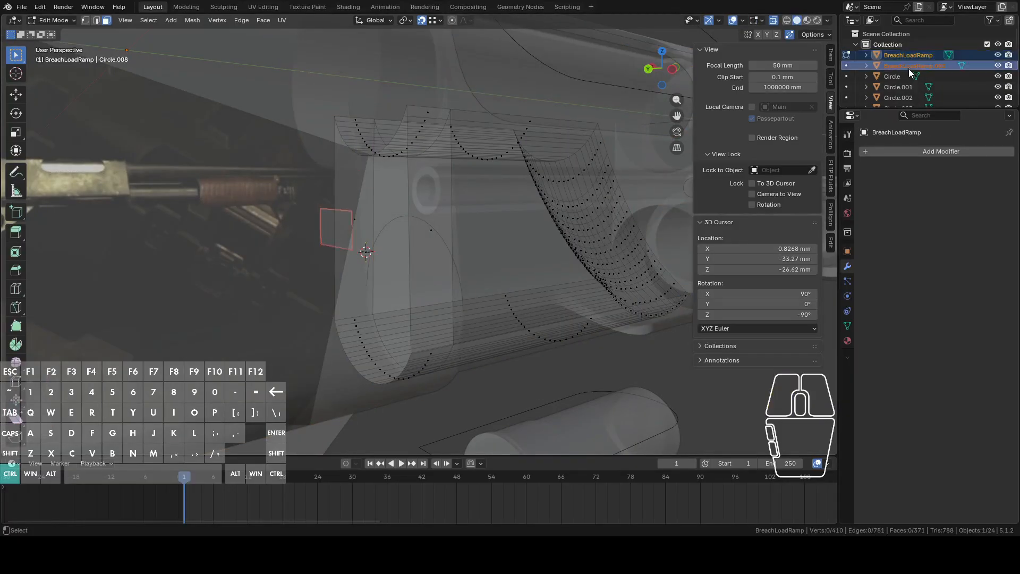
{"action": "left_click", "coordinate": [648, 70]}
{"action": "left_click", "coordinate": [192, 20]}
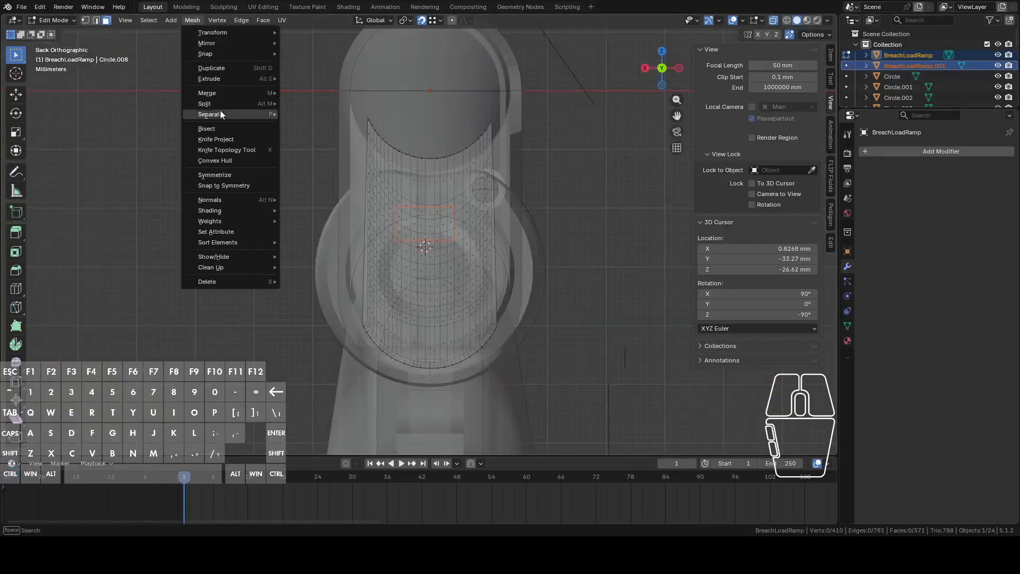
{"action": "left_click", "coordinate": [219, 140]}
{"action": "left_click", "coordinate": [126, 443]}
Extrude the projected rectangular face on the ramp's rear end and move it about 11 mm toward the stock along Y.
{"action": "middle_click_drag", "start_coordinate": [444, 309], "coordinate": [374, 299]}
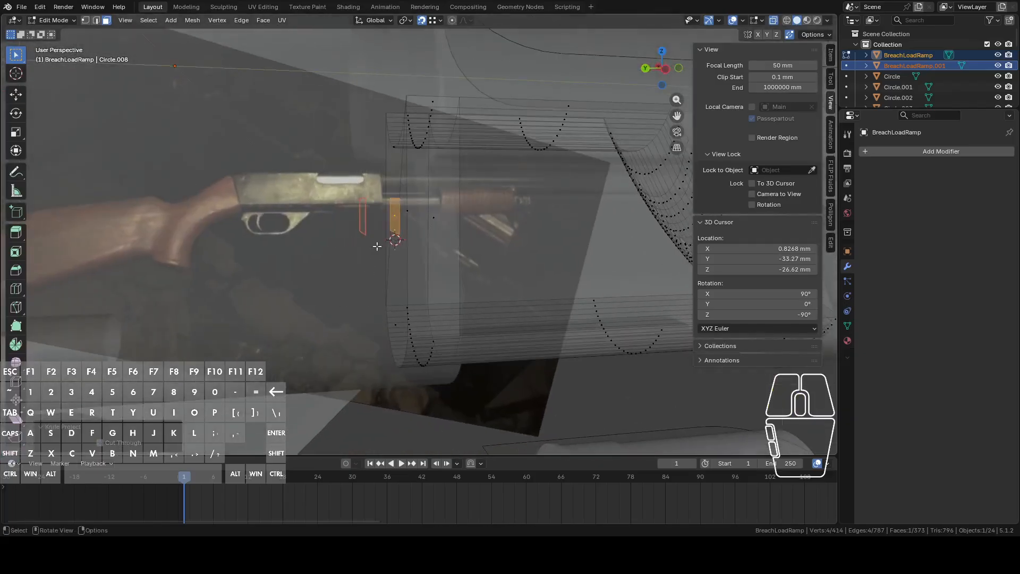
{"action": "left_click", "coordinate": [393, 213]}
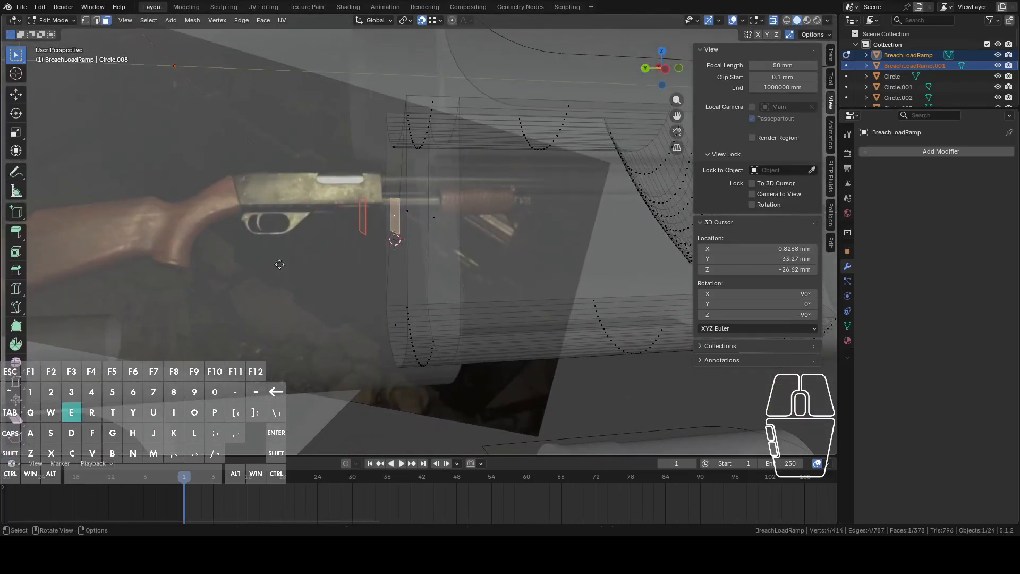
{"action": "key", "text": "e"}
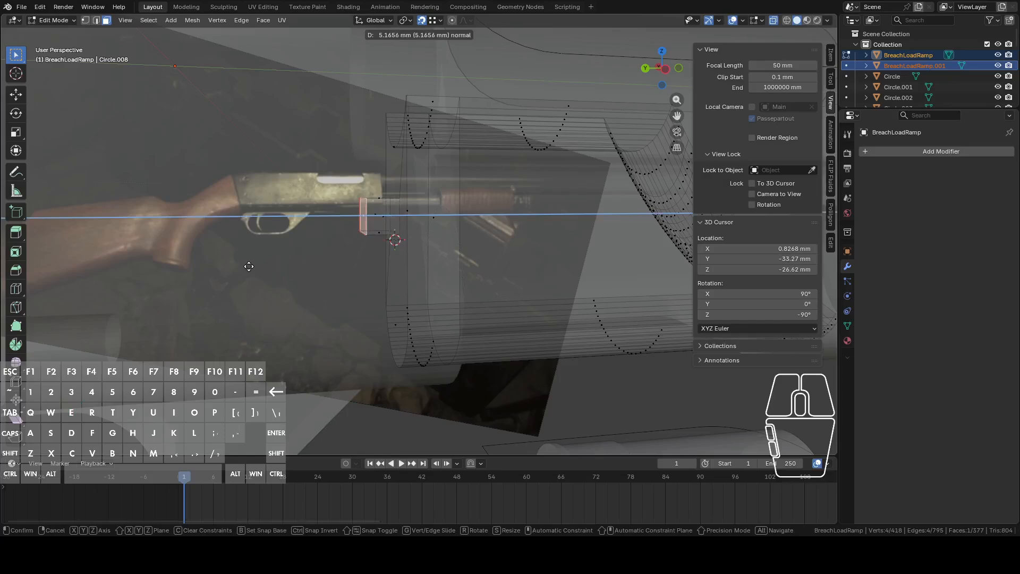
{"action": "left_click", "coordinate": [219, 275]}
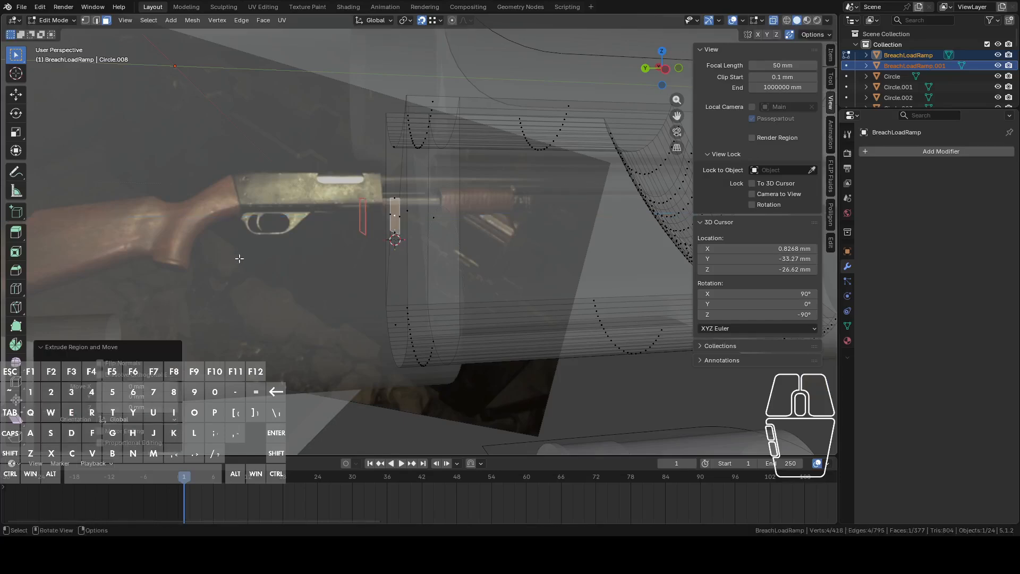
{"action": "key", "text": "g"}
{"action": "key", "text": "y"}
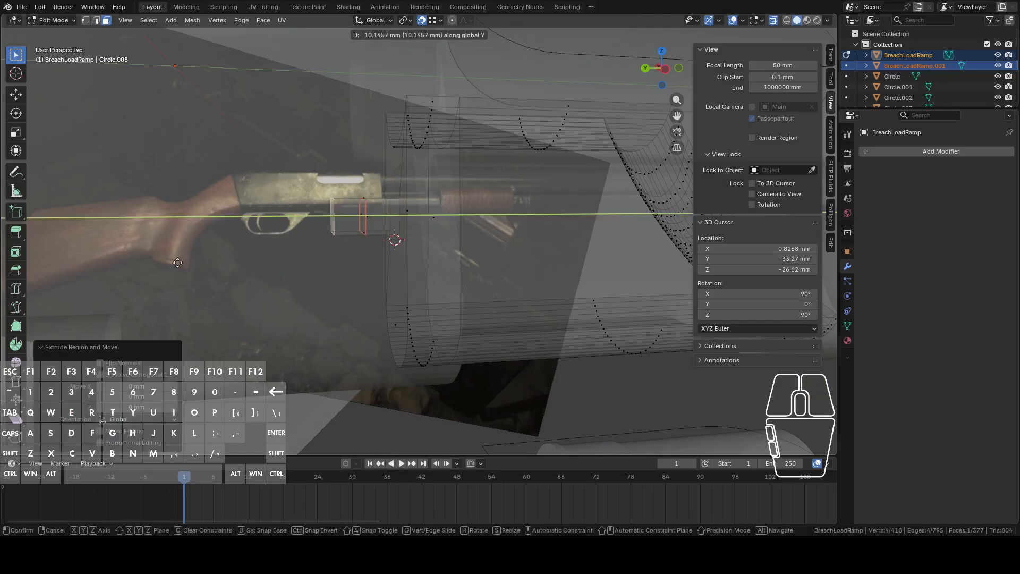
{"action": "left_click", "coordinate": [172, 263]}
Turn off X-ray and switch to vertex selection at the extruded block on the ramp's rear end.
{"action": "middle_click_drag", "start_coordinate": [172, 263], "coordinate": [324, 257]}
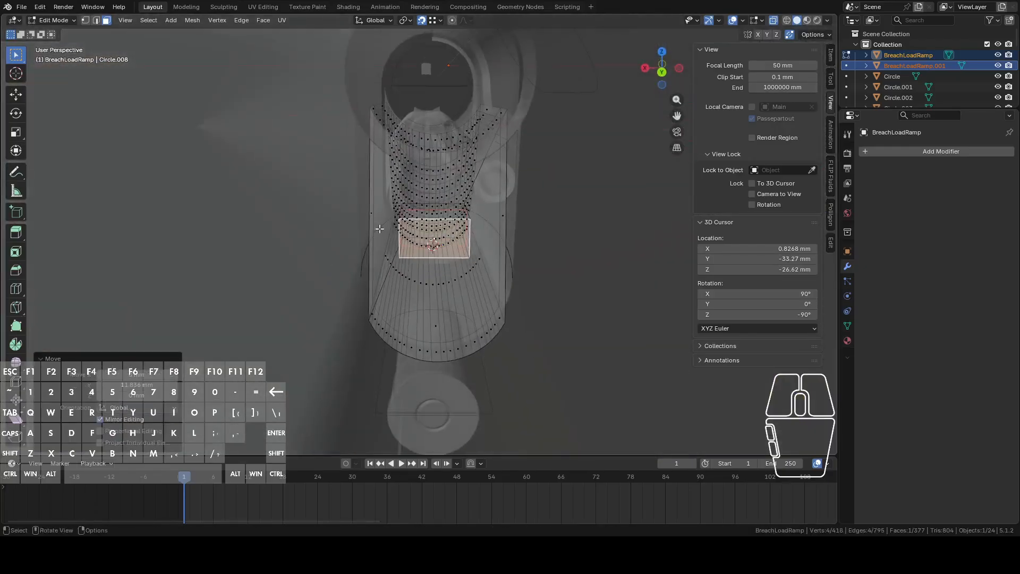
{"action": "middle_click_drag", "start_coordinate": [375, 228], "coordinate": [384, 210]}
{"action": "left_click", "coordinate": [661, 68]}
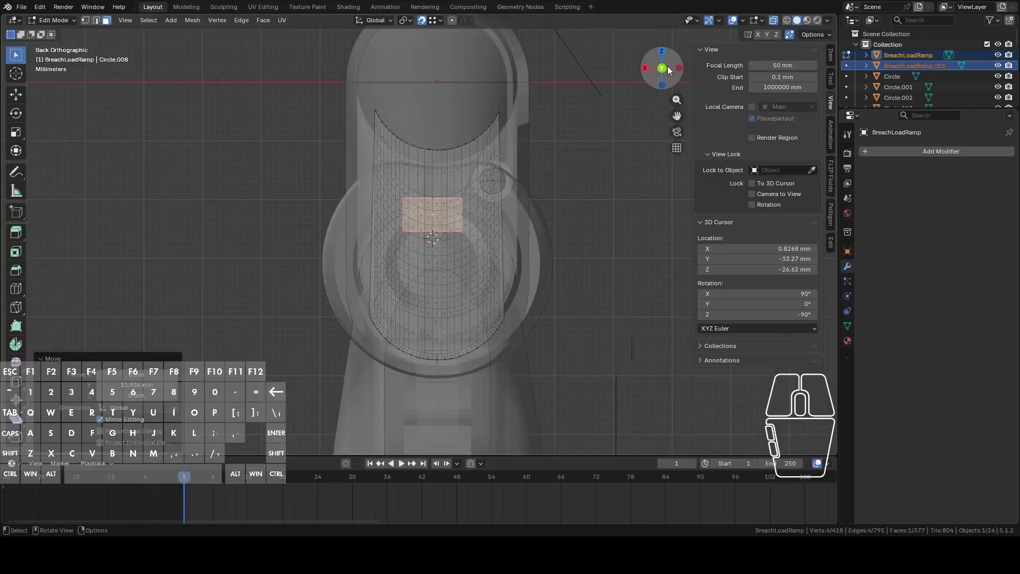
{"action": "middle_click_drag", "start_coordinate": [448, 190], "coordinate": [472, 207]}
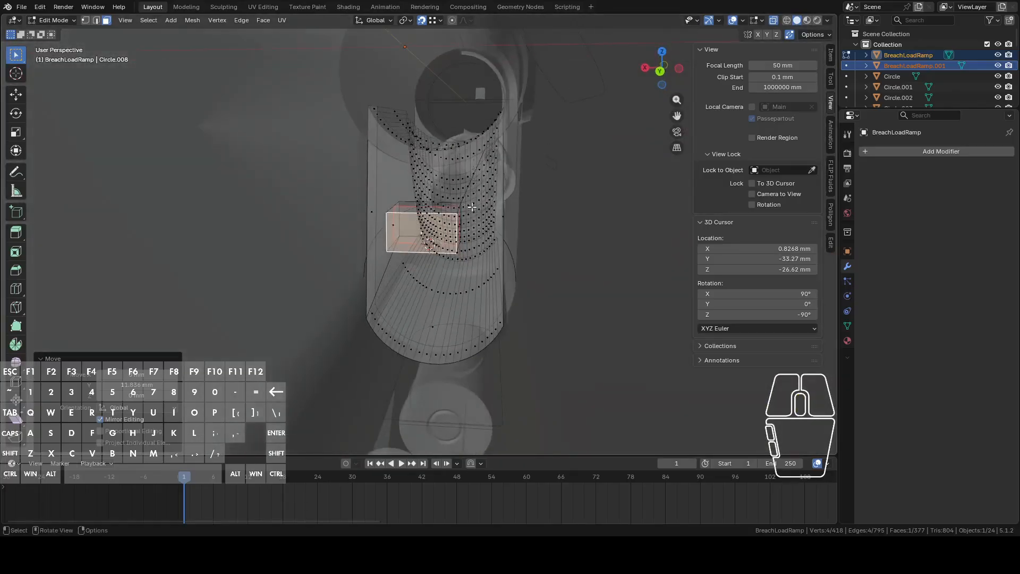
{"action": "left_click", "coordinate": [771, 25]}
{"action": "scroll", "coordinate": [591, 130], "scroll_direction": "up", "scroll_amount": 4}
{"action": "middle_click_drag", "start_coordinate": [591, 130], "coordinate": [537, 218]}
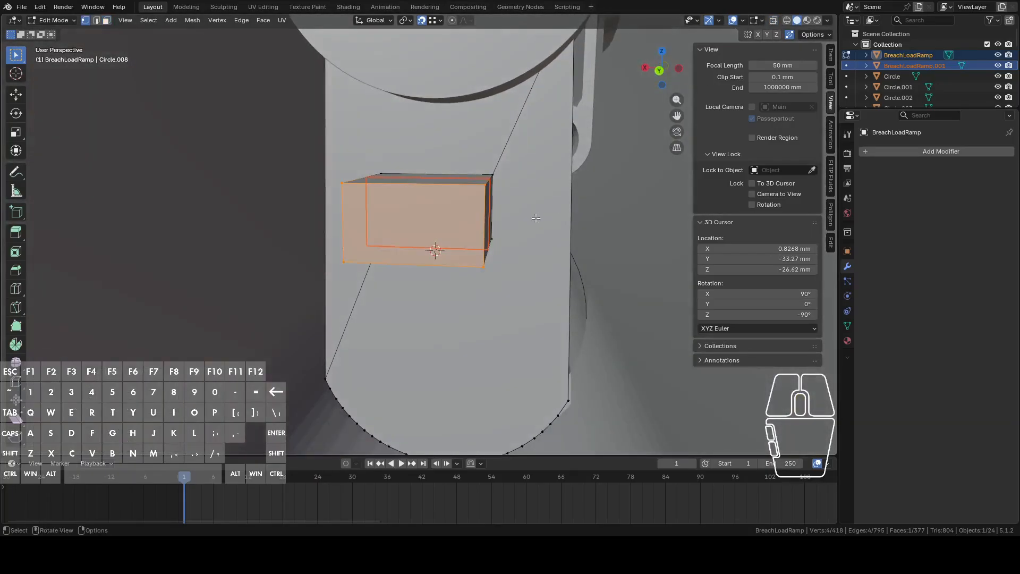
Extrude the block's upper base corner vertex on the -X side outward along X, aligned with the ramp's lower side vertex.
{"action": "left_click", "coordinate": [503, 180]}
{"action": "key", "text": "e"}
{"action": "right_click", "coordinate": [538, 260]}
{"action": "key", "text": "g"}
{"action": "key", "text": "y"}
{"action": "key", "text": "x"}
{"action": "left_click", "coordinate": [567, 398]}
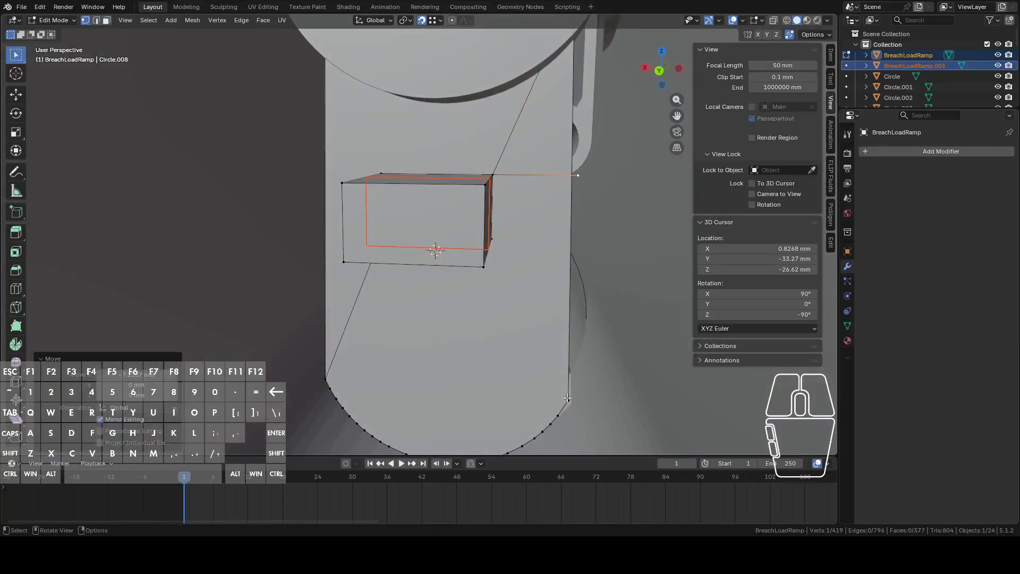
Enable the Edge Length overlay and extrude the opposite upper base corner vertex outward along X, aligned with the ramp's +X side vertex.
{"action": "left_click", "coordinate": [762, 20]}
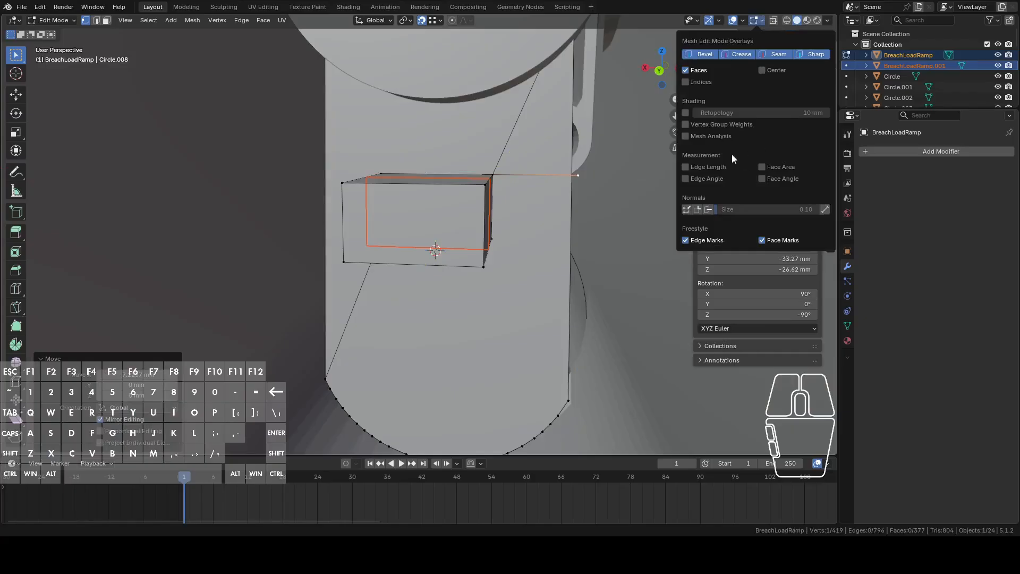
{"action": "middle_click_drag", "start_coordinate": [532, 188], "coordinate": [533, 189], "text": "shift"}
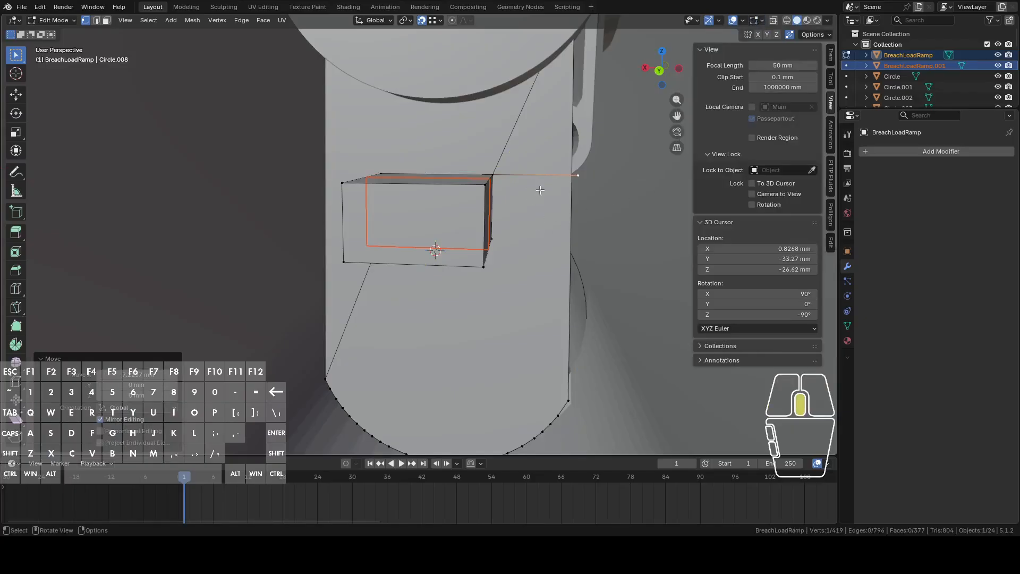
{"action": "middle_click_drag", "start_coordinate": [448, 167], "coordinate": [438, 154]}
{"action": "left_click", "coordinate": [381, 177]}
{"action": "key", "text": "e"}
{"action": "right_click", "coordinate": [362, 200]}
{"action": "key", "text": "g"}
{"action": "key", "text": "y"}
{"action": "key", "text": "x"}
{"action": "left_click", "coordinate": [334, 379]}
Select both edges extruded outward from the block's upper base corners to compare their lengths, and leave mesh editing.
{"action": "key", "text": "2"}
{"action": "left_click", "coordinate": [373, 187]}
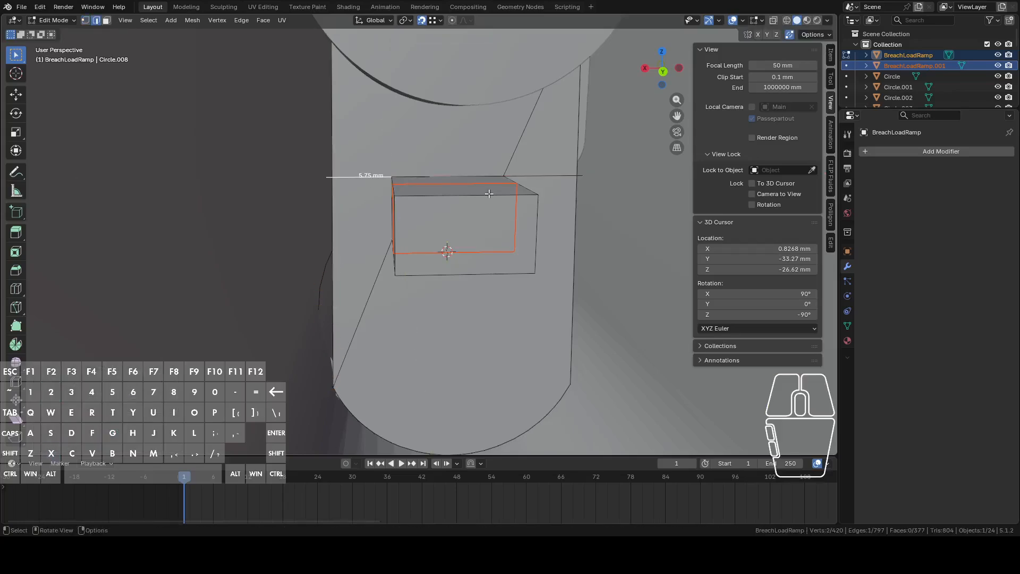
{"action": "left_click", "coordinate": [554, 170], "text": "shift"}
{"action": "middle_click_drag", "start_coordinate": [583, 234], "coordinate": [531, 287]}
{"action": "key", "text": "Tab"}
{"action": "scroll", "coordinate": [492, 267], "scroll_direction": "down", "scroll_amount": 2}
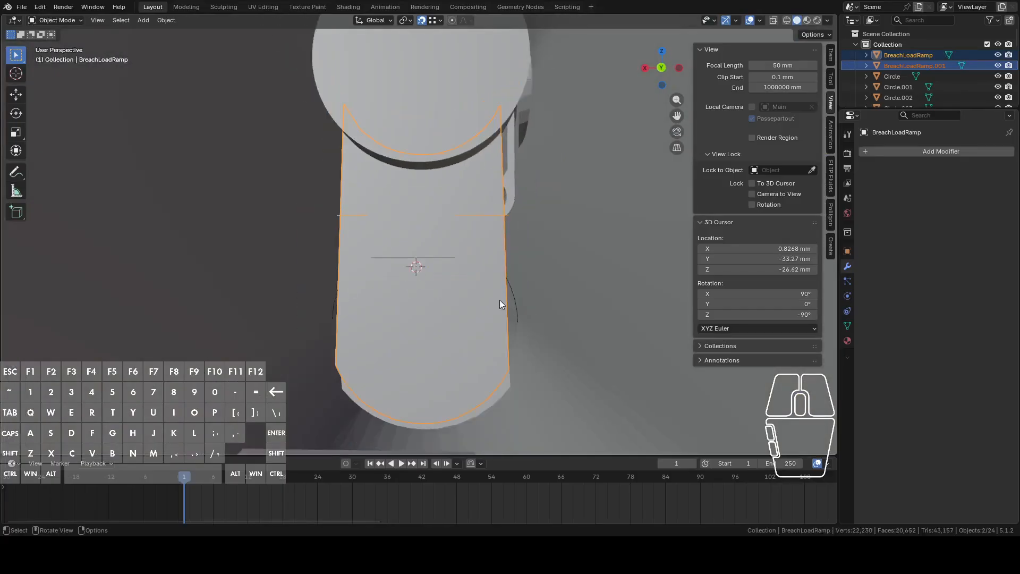
Use X-ray to reach the overlapping parts, hide the receiver body Main, and turn X-ray off again.
{"action": "left_click", "coordinate": [774, 20]}
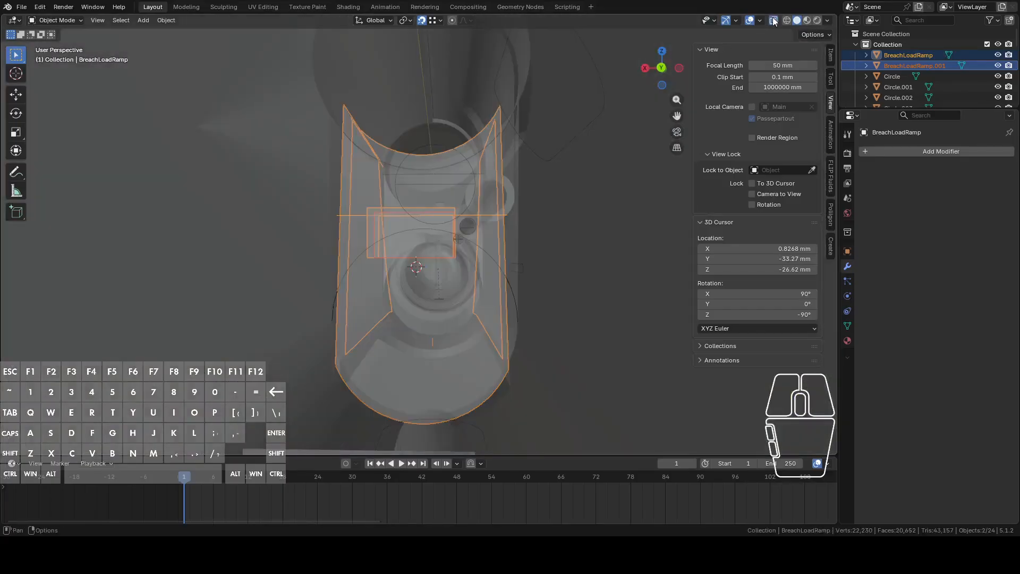
{"action": "middle_click_drag", "start_coordinate": [637, 154], "coordinate": [584, 191]}
{"action": "left_click", "coordinate": [464, 315]}
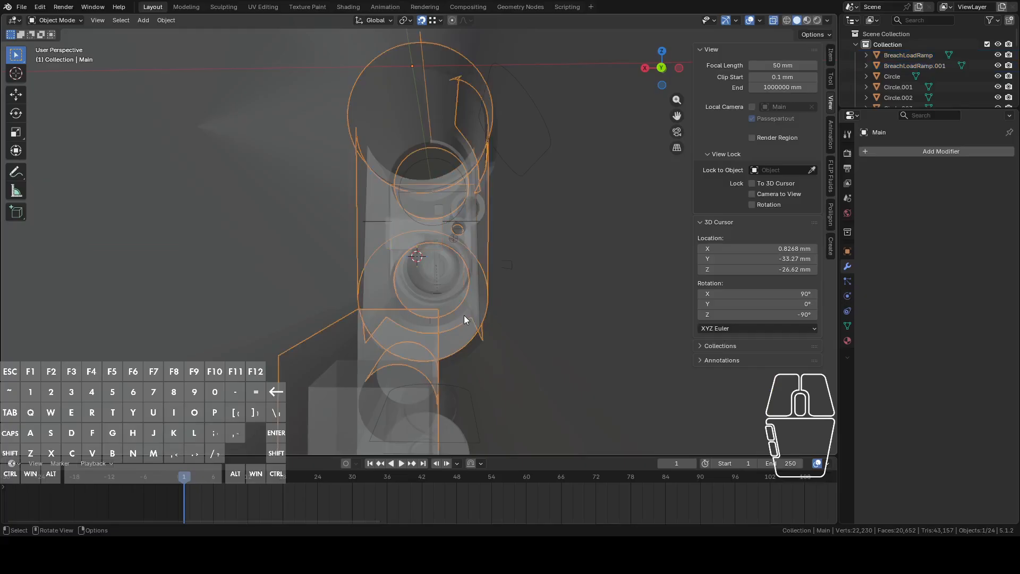
{"action": "left_click", "coordinate": [464, 314]}
{"action": "scroll", "coordinate": [466, 316], "scroll_direction": "up", "scroll_amount": 2}
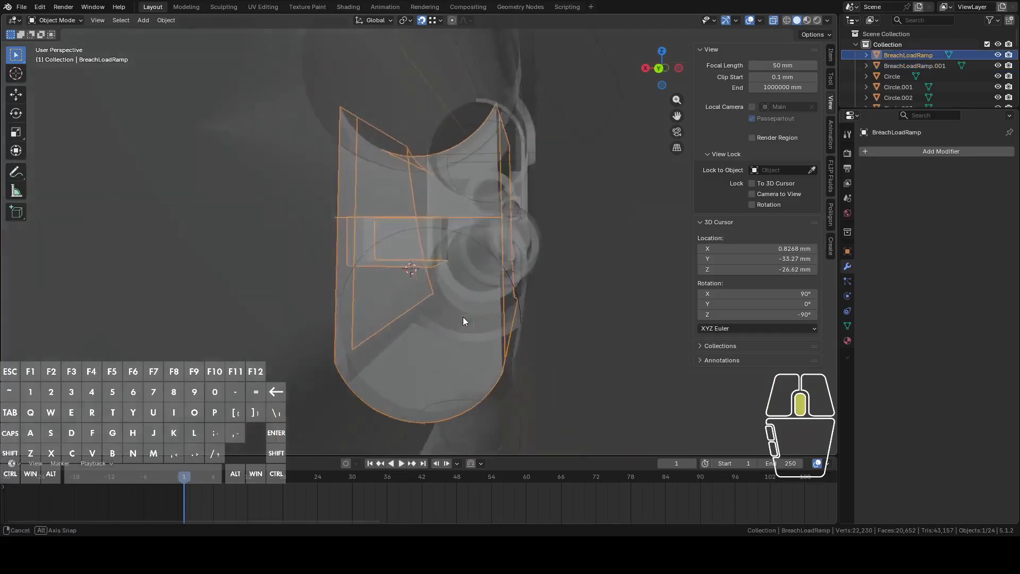
{"action": "key", "text": "Tab"}
{"action": "middle_click_drag", "start_coordinate": [477, 316], "coordinate": [380, 230]}
{"action": "scroll", "coordinate": [487, 310], "scroll_direction": "up", "scroll_amount": 2}
{"action": "scroll", "coordinate": [485, 303], "scroll_direction": "down", "scroll_amount": 7}
{"action": "key", "text": "Tab"}
{"action": "left_click", "coordinate": [356, 158]}
{"action": "key", "text": "h"}
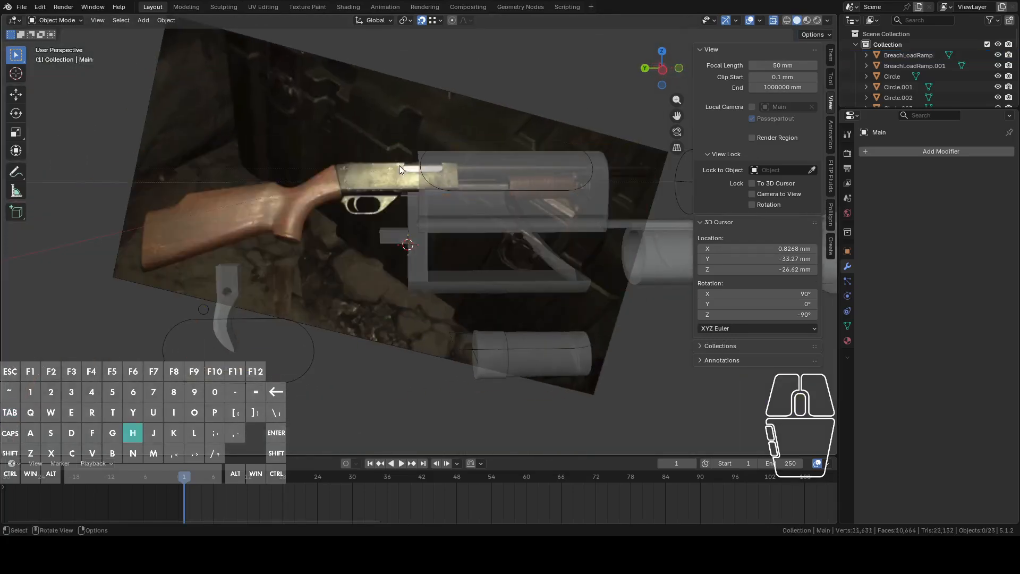
{"action": "left_click", "coordinate": [773, 21]}
Open the breach loading ramp's mesh for editing and select the lengthwise edge loops beside its centre.
{"action": "scroll", "coordinate": [615, 216], "scroll_direction": "up", "scroll_amount": 3}
{"action": "middle_click_drag", "start_coordinate": [613, 215], "coordinate": [521, 210]}
{"action": "left_click", "coordinate": [524, 328]}
{"action": "middle_click_drag", "start_coordinate": [526, 332], "coordinate": [492, 327]}
{"action": "key", "text": "Tab"}
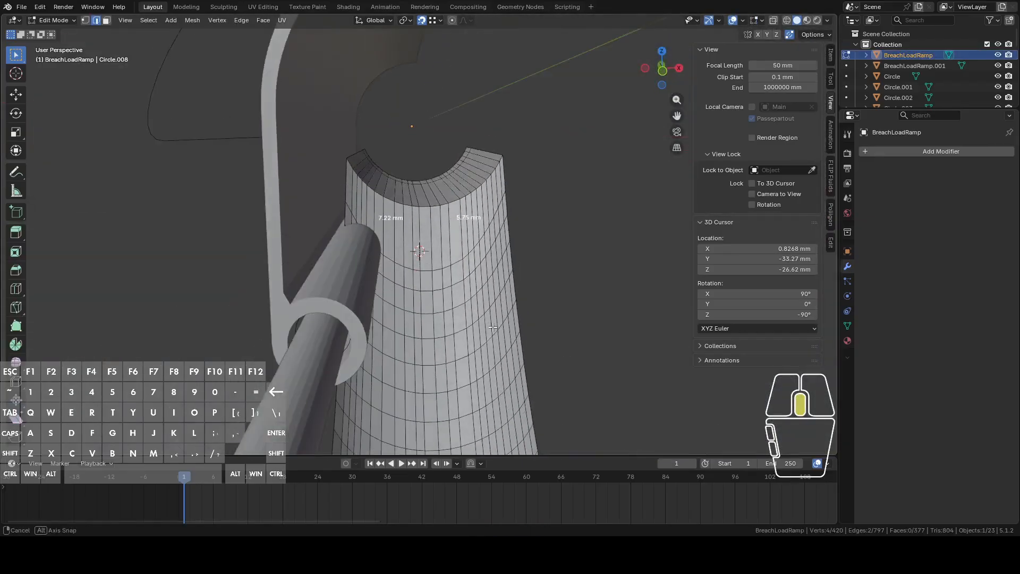
{"action": "mouse_move", "coordinate": [502, 230]}
{"action": "middle_mouse_down"}
{"action": "mouse_move", "coordinate": [496, 250]}
{"action": "mouse_move", "coordinate": [501, 228]}
{"action": "middle_mouse_up"}
{"action": "left_click", "coordinate": [404, 231], "text": "alt"}
{"action": "left_click", "coordinate": [412, 219], "text": "alt"}
{"action": "middle_click_drag", "start_coordinate": [429, 225], "coordinate": [431, 187]}
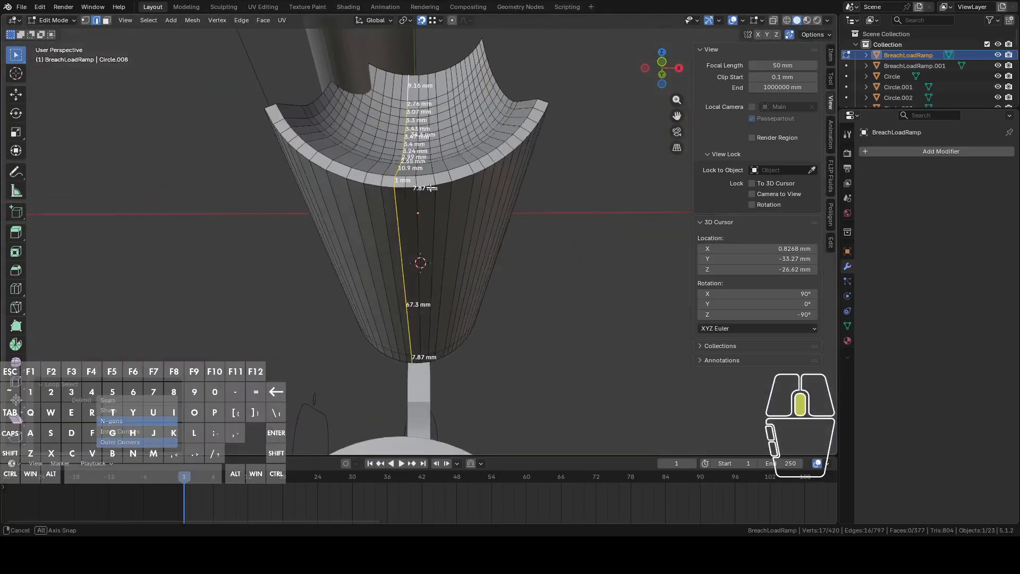
{"action": "left_click", "coordinate": [430, 202], "text": "alt"}
{"action": "left_click", "coordinate": [422, 218], "text": "alt"}
{"action": "middle_click_drag", "start_coordinate": [424, 226], "coordinate": [445, 242]}
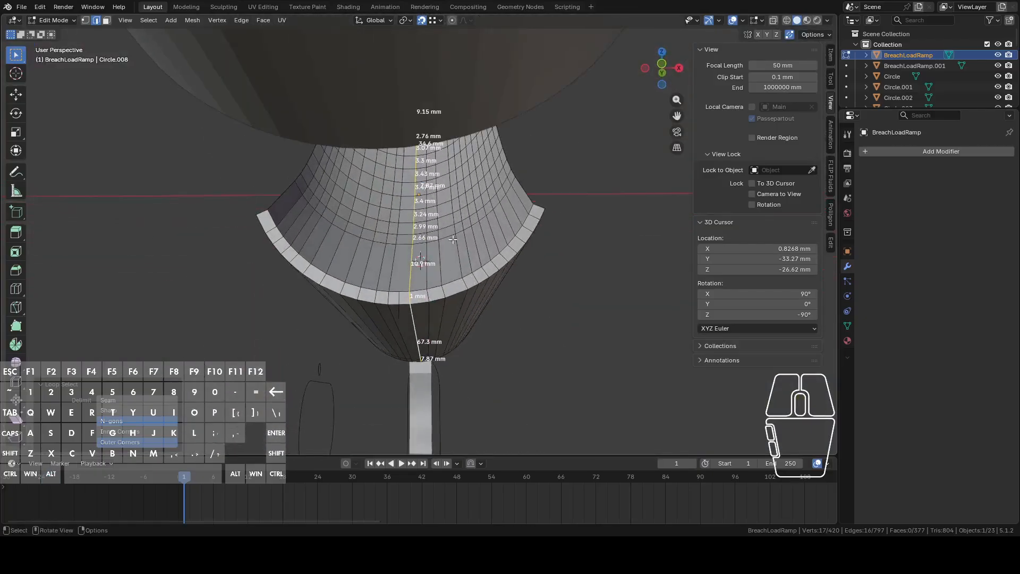
Examine the ramp from the front and at its rim to judge where its centre line lies.
{"action": "left_click", "coordinate": [663, 64]}
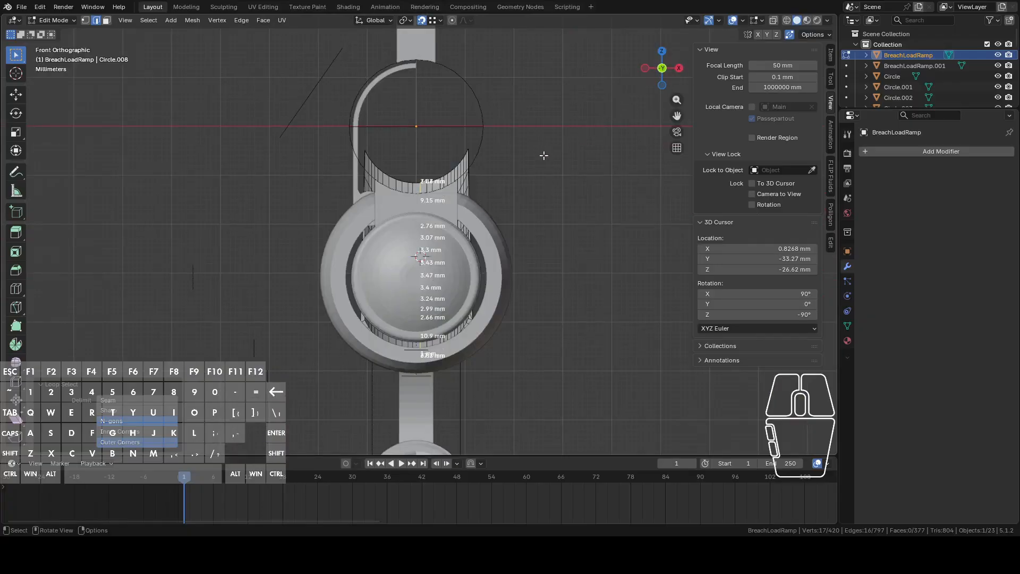
{"action": "mouse_move", "coordinate": [543, 155]}
{"action": "middle_mouse_down"}
{"action": "mouse_move", "coordinate": [544, 189]}
{"action": "mouse_move", "coordinate": [541, 146]}
{"action": "middle_mouse_up"}
{"action": "scroll", "coordinate": [511, 191], "scroll_direction": "up", "scroll_amount": 5}
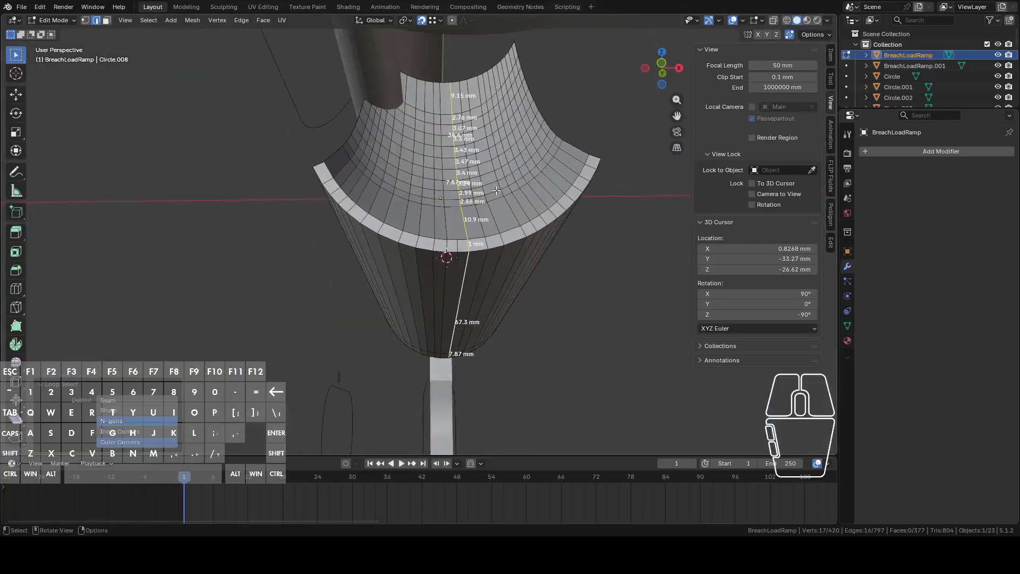
{"action": "left_click", "coordinate": [488, 258]}
{"action": "middle_click_drag", "start_coordinate": [488, 259], "coordinate": [489, 247]}
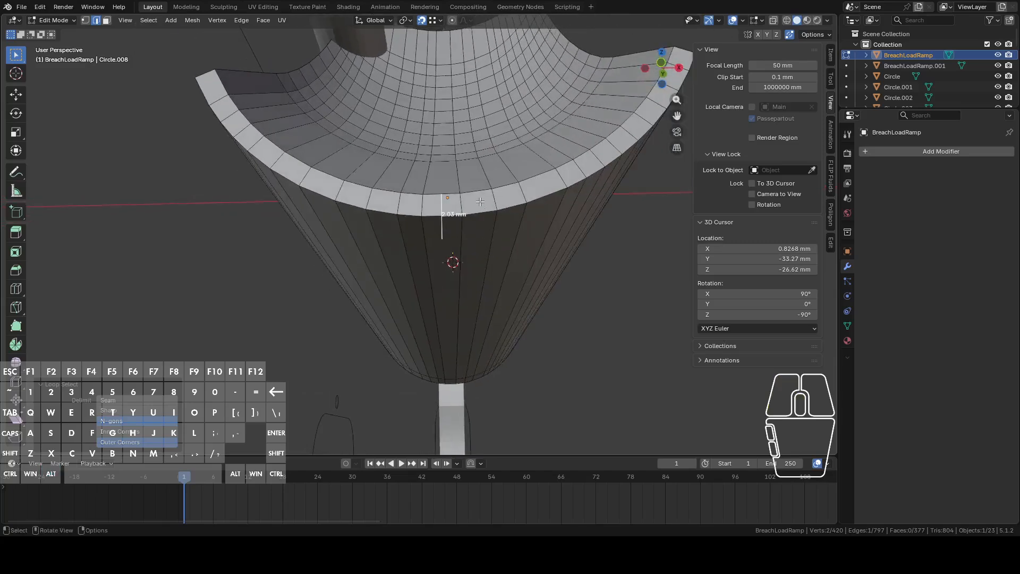
Select the one-face-wide central strip along the ramp's inner surface, rim and underside in face selection.
{"action": "key", "text": "alt+a"}
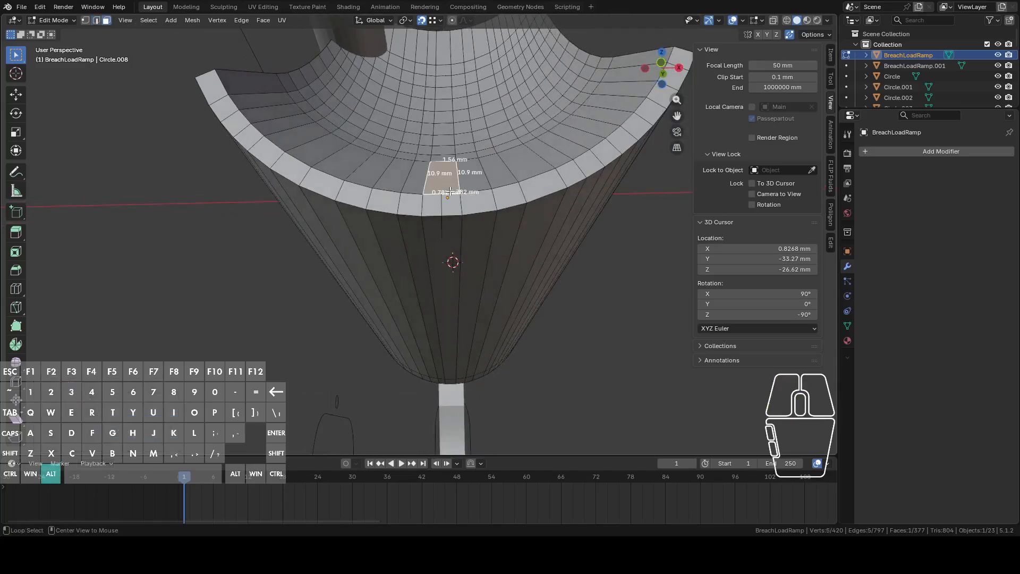
{"action": "left_click", "coordinate": [449, 159], "text": "alt"}
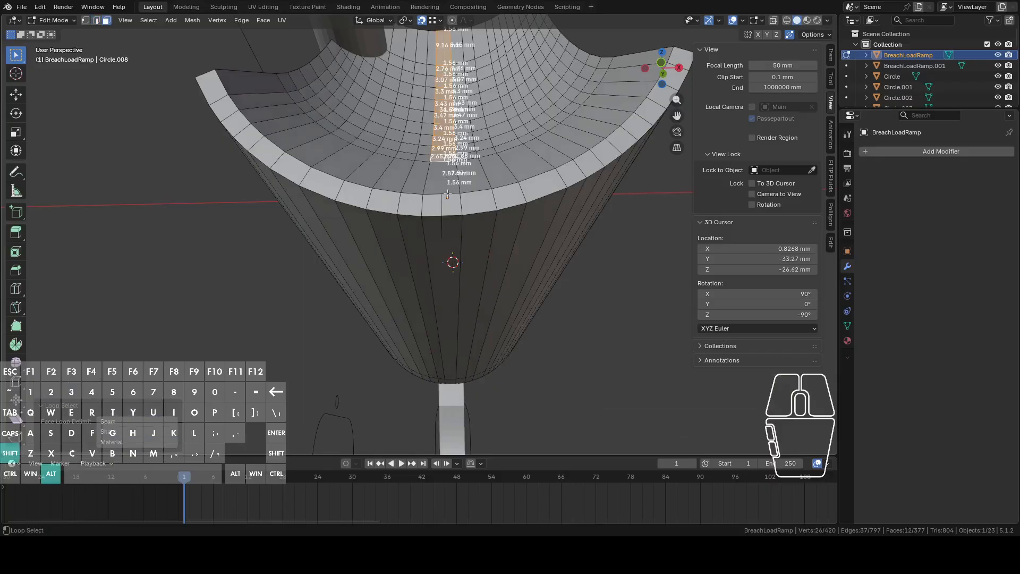
{"action": "left_click", "coordinate": [456, 218], "text": "alt+shift"}
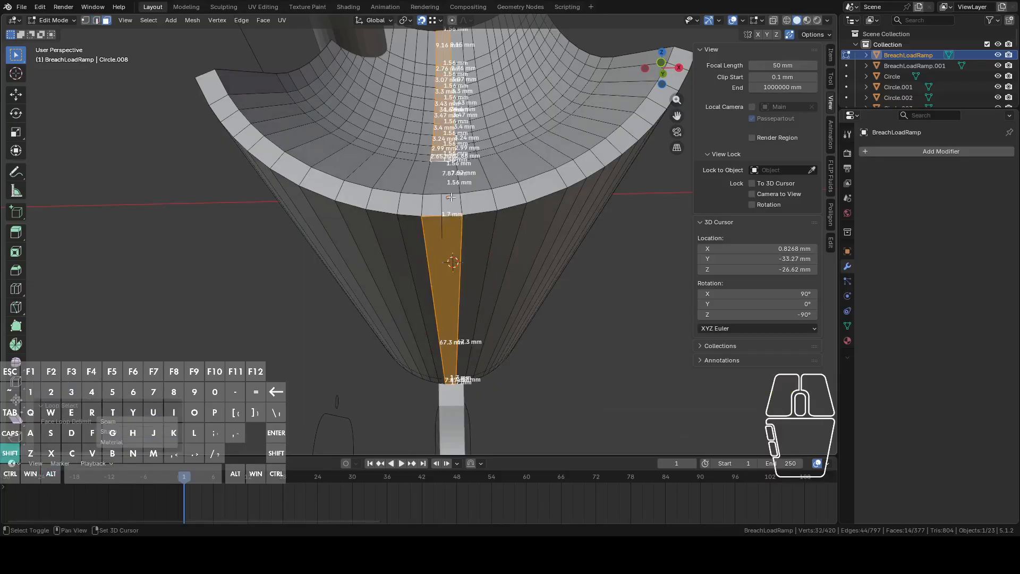
{"action": "left_click", "coordinate": [451, 198], "text": "shift"}
{"action": "middle_click_drag", "start_coordinate": [448, 183], "coordinate": [488, 274]}
{"action": "middle_click_drag", "start_coordinate": [523, 235], "coordinate": [391, 231]}
{"action": "scroll", "coordinate": [391, 231], "scroll_direction": "up", "scroll_amount": 6}
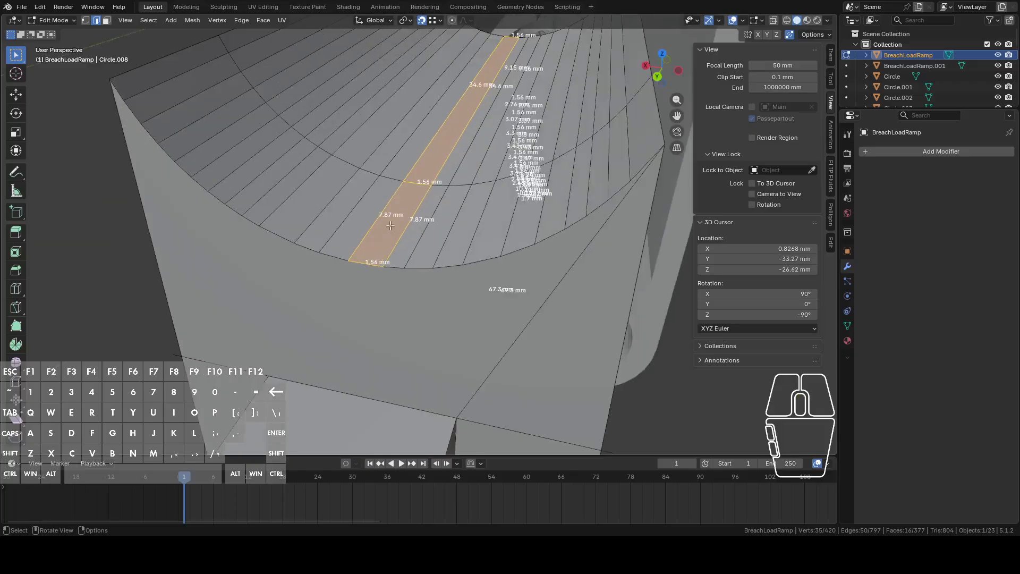
Deselect the strip's long side edge loops and subdivide its remaining cross edges to create a centre line.
{"action": "left_click", "coordinate": [384, 210], "text": "alt+shift"}
{"action": "left_click", "coordinate": [415, 212], "text": "alt+shift"}
{"action": "scroll", "coordinate": [415, 215], "scroll_direction": "down", "scroll_amount": 7}
{"action": "middle_click_drag", "start_coordinate": [527, 265], "coordinate": [512, 152]}
{"action": "middle_click_drag", "start_coordinate": [426, 305], "coordinate": [469, 217]}
{"action": "right_click", "coordinate": [467, 212]}
{"action": "left_click", "coordinate": [459, 214]}
Delete only the undivided face of the central strip just inside the ramp's rim, keeping its edges.
{"action": "scroll", "coordinate": [480, 284], "scroll_direction": "up", "scroll_amount": 3}
{"action": "scroll", "coordinate": [464, 234], "scroll_direction": "up", "scroll_amount": 2}
{"action": "middle_click_drag", "start_coordinate": [460, 261], "coordinate": [450, 304]}
{"action": "left_click", "coordinate": [450, 304]}
{"action": "key", "text": "x"}
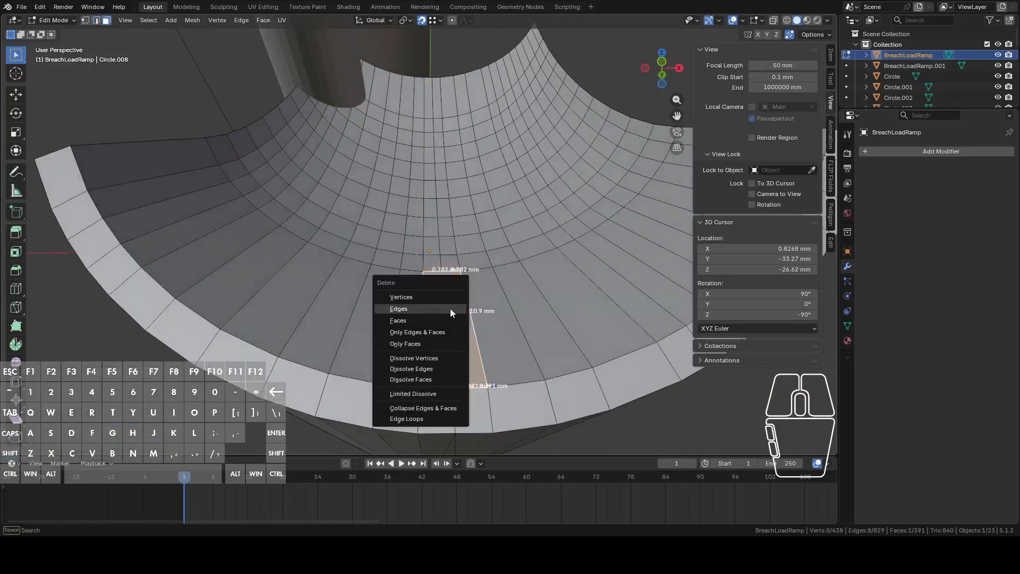
{"action": "left_click", "coordinate": [432, 342]}
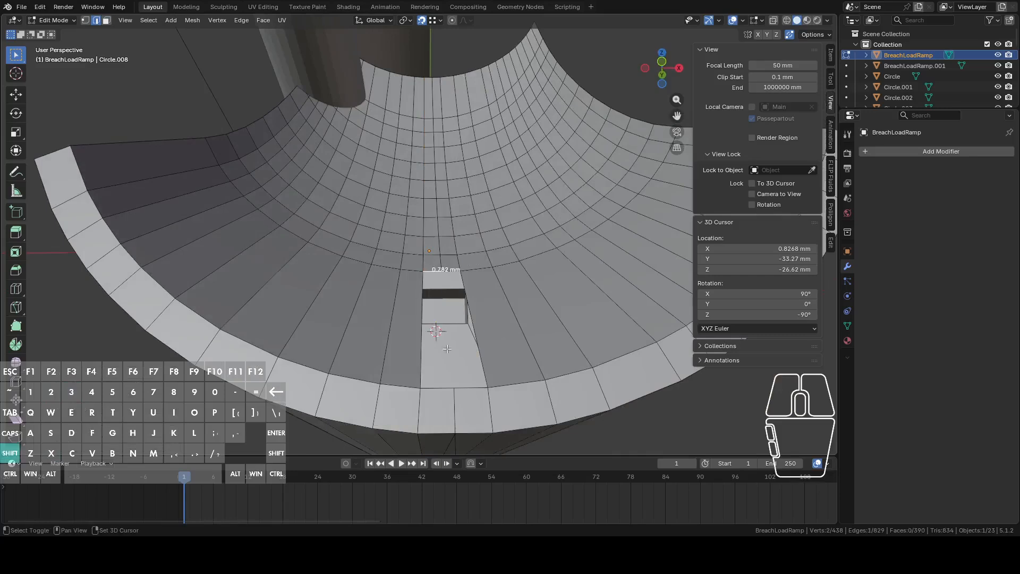
Undo the trial fill of the gap and dissolve the two surplus vertices on its rim-side edge.
{"action": "key", "text": "f"}
{"action": "key", "text": "ctrl+z"}
{"action": "key", "text": "1"}
{"action": "right_click", "coordinate": [472, 392]}
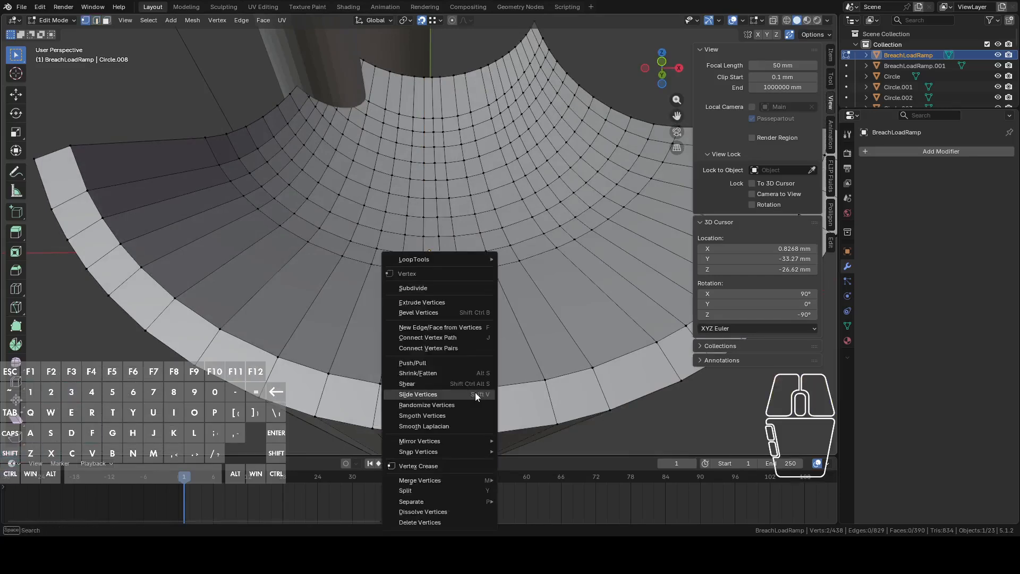
{"action": "left_click", "coordinate": [445, 512]}
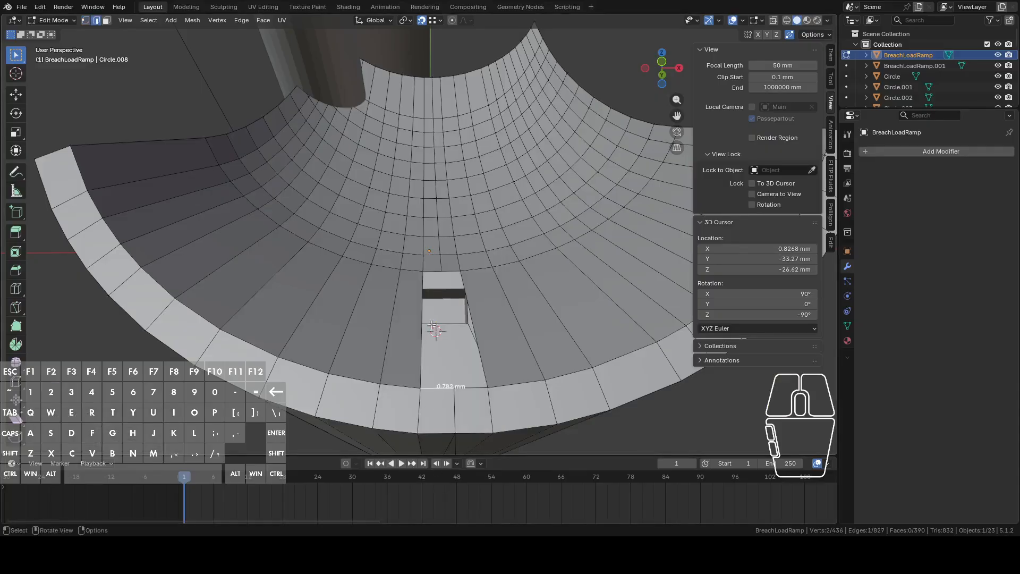
Fill the gap inside the rim with two faces, one on each side of the centre line.
{"action": "left_click", "coordinate": [430, 270], "text": "shift"}
{"action": "key", "text": "f"}
{"action": "left_click", "coordinate": [450, 269]}
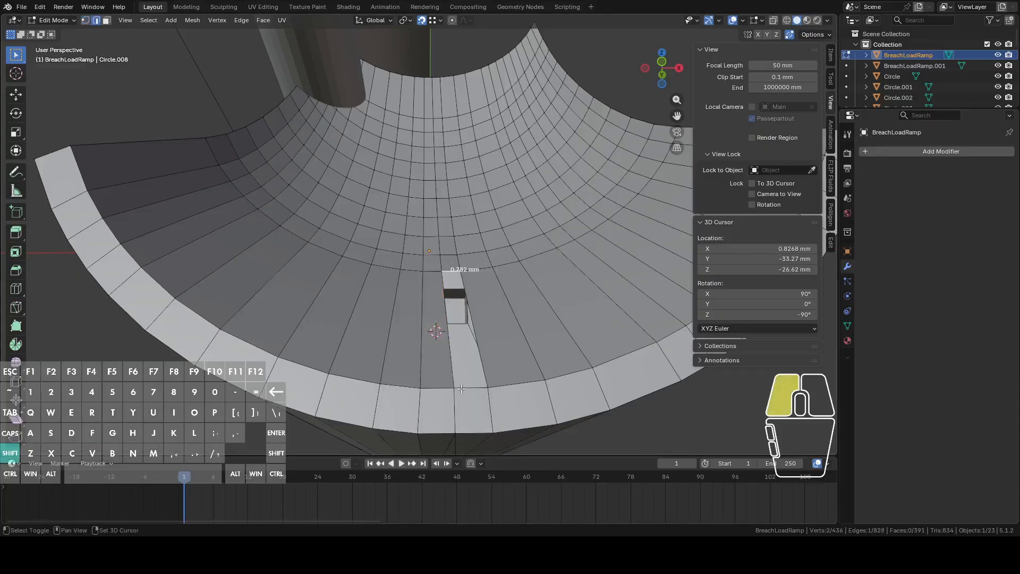
{"action": "key", "text": "f"}
Subdivide the block's lower base edge to add a vertex at its midpoint.
{"action": "middle_click_drag", "start_coordinate": [461, 389], "coordinate": [525, 258]}
{"action": "key", "text": "1"}
{"action": "left_click", "coordinate": [443, 281]}
{"action": "scroll", "coordinate": [419, 176], "scroll_direction": "up", "scroll_amount": 6, "text": "shift"}
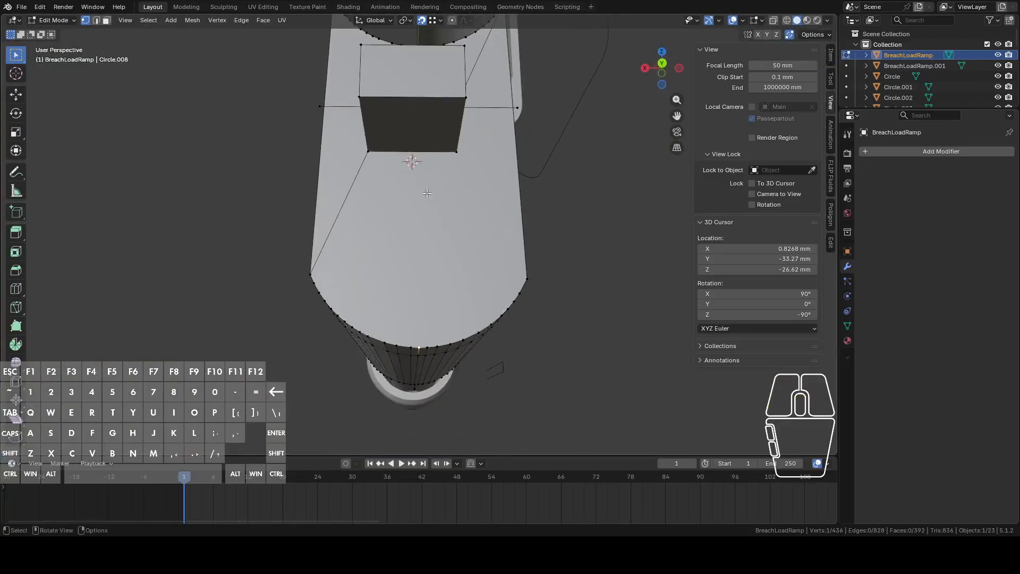
{"action": "left_click", "coordinate": [417, 159]}
{"action": "right_click", "coordinate": [417, 160]}
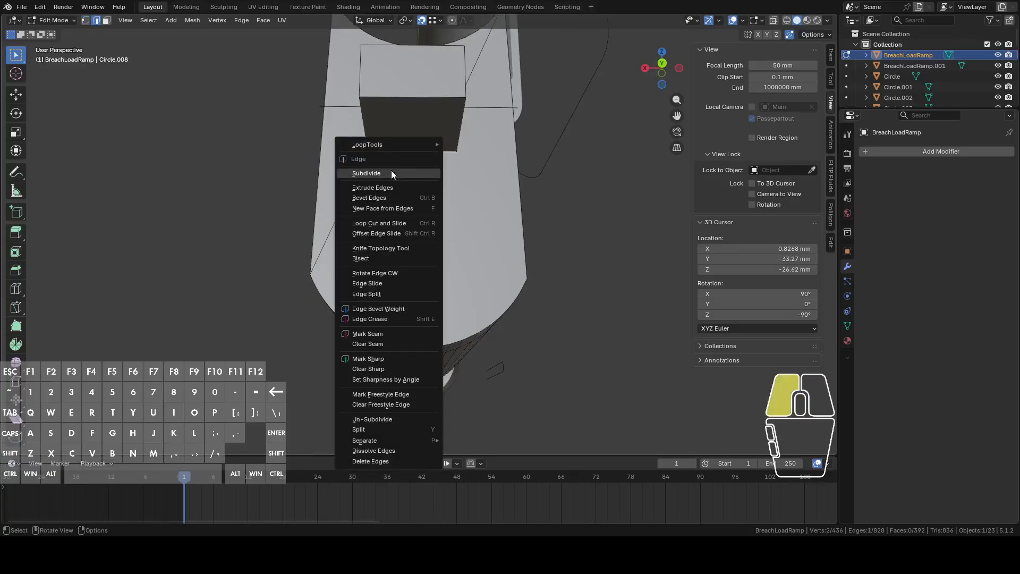
{"action": "left_click", "coordinate": [391, 170]}
Select the block's base midpoint vertex together with all the faces of the block.
{"action": "left_click", "coordinate": [414, 155]}
{"action": "middle_click_drag", "start_coordinate": [422, 166], "coordinate": [430, 220]}
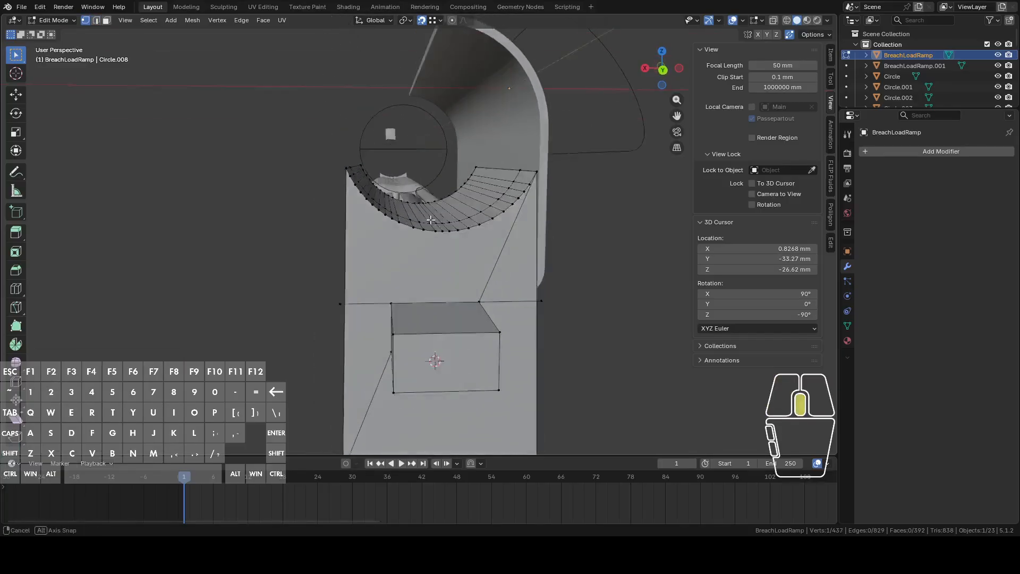
{"action": "left_click", "coordinate": [436, 346], "text": "shift"}
{"action": "middle_click_drag", "start_coordinate": [436, 347], "coordinate": [508, 267]}
{"action": "left_click", "coordinate": [503, 286], "text": "shift"}
{"action": "left_click", "coordinate": [553, 273], "text": "shift"}
{"action": "left_click", "coordinate": [403, 259], "text": "shift"}
{"action": "middle_click_drag", "start_coordinate": [402, 259], "coordinate": [410, 168]}
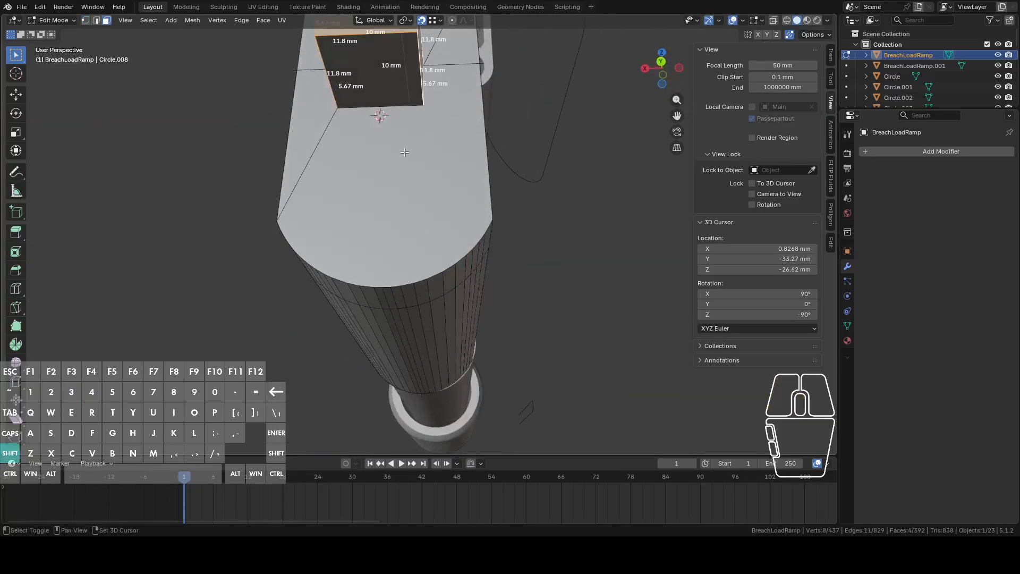
{"action": "left_click", "coordinate": [399, 96], "text": "shift"}
{"action": "middle_click_drag", "start_coordinate": [399, 97], "coordinate": [436, 169]}
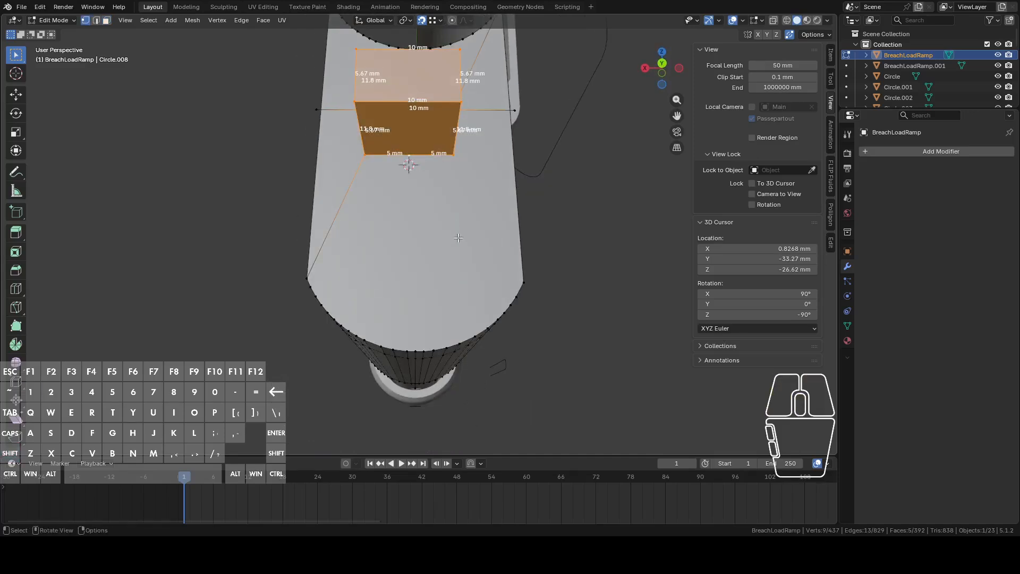
Move the block about -0.77 mm along X, snapping its base midpoint to the ramp's lower centre vertex.
{"action": "key", "text": "g"}
{"action": "key", "text": "y"}
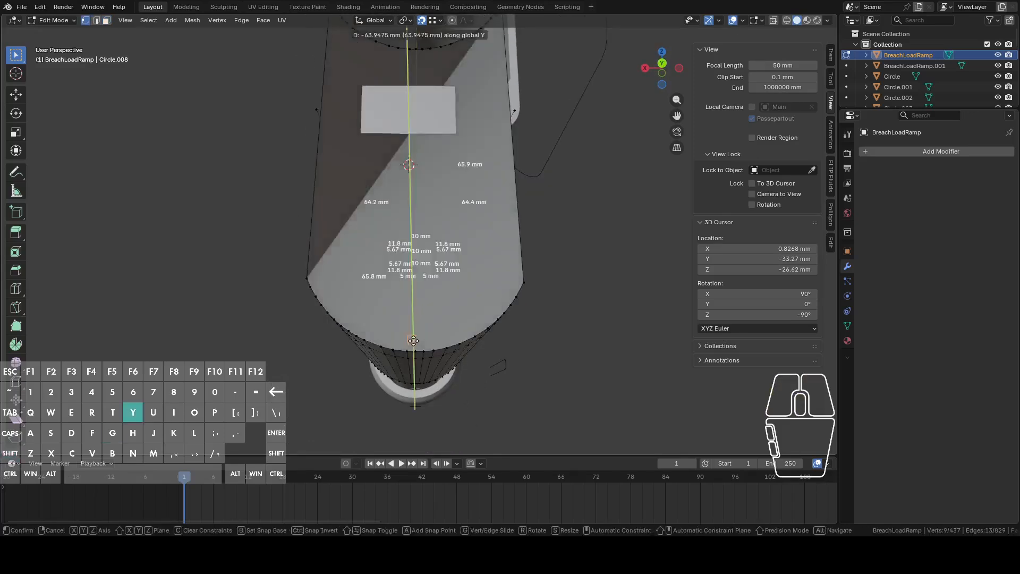
{"action": "key", "text": "x"}
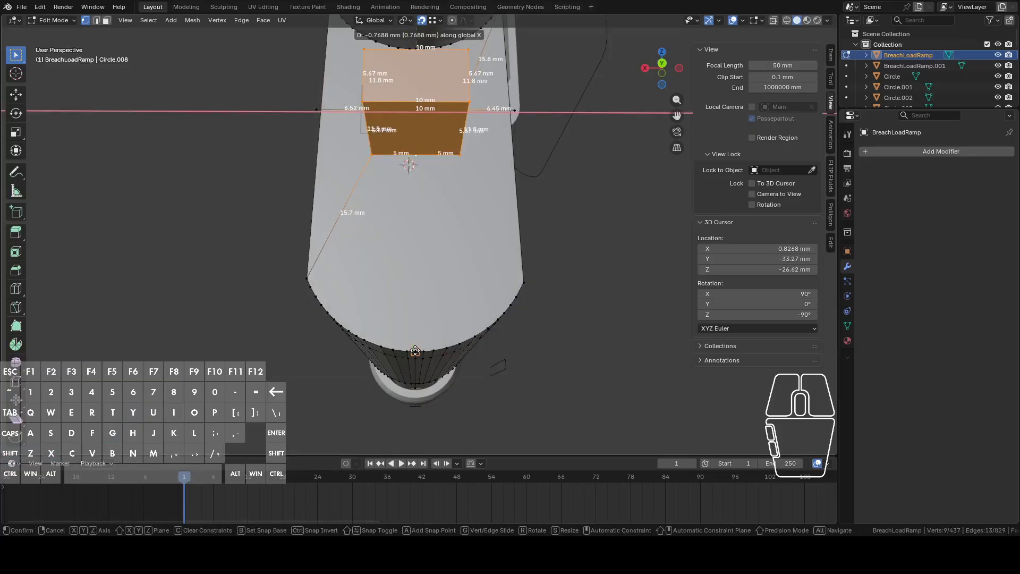
{"action": "left_click", "coordinate": [415, 351]}
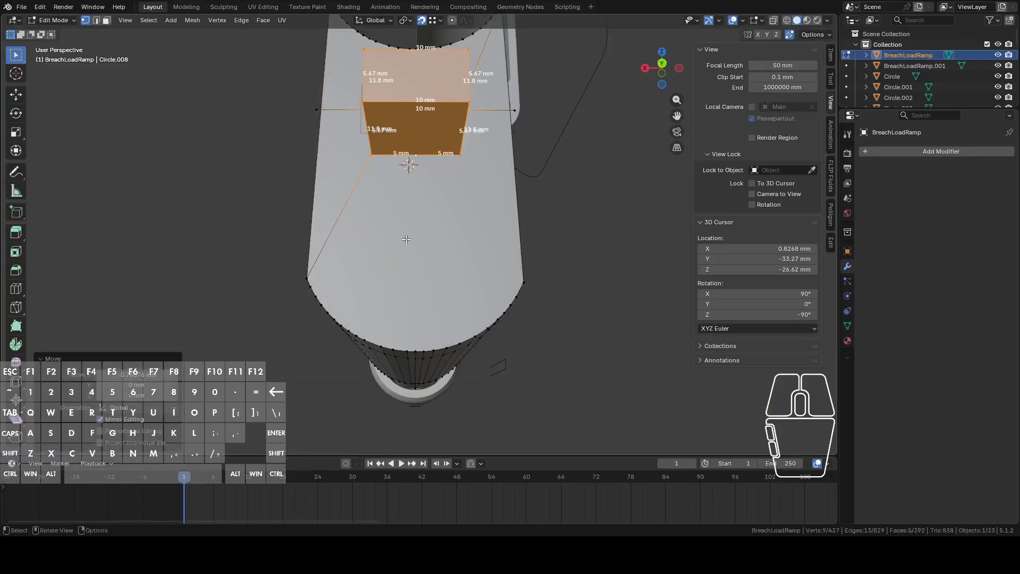
Delete the diagonal edge between the block's lower base corner and the ramp's lower side corner, along with its adjoining rear faces.
{"action": "key", "text": "2"}
{"action": "left_click", "coordinate": [345, 208]}
{"action": "middle_click_drag", "start_coordinate": [347, 209], "coordinate": [378, 235]}
{"action": "key", "text": "x"}
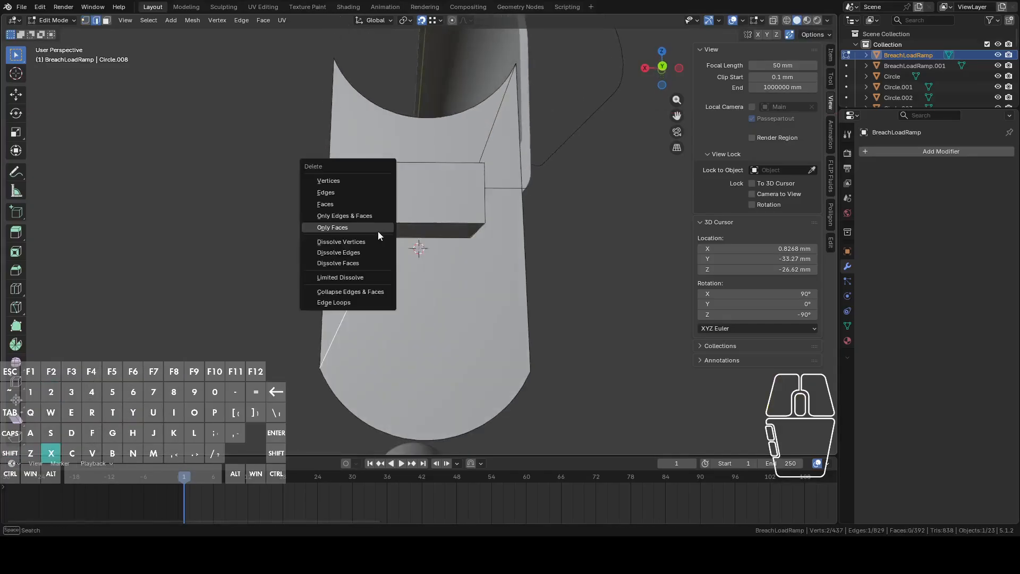
{"action": "left_click", "coordinate": [342, 192]}
{"action": "middle_click_drag", "start_coordinate": [345, 194], "coordinate": [383, 234]}
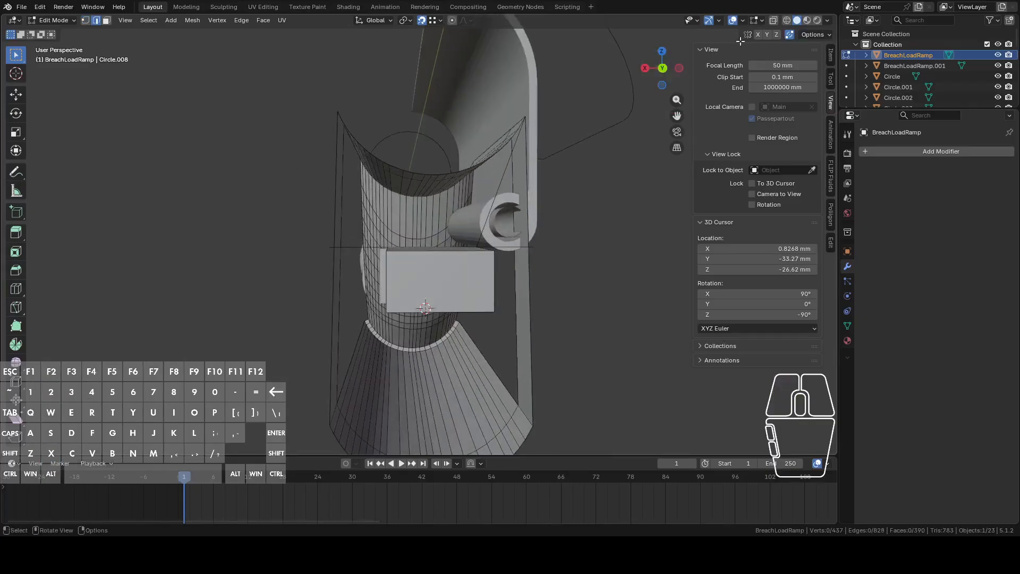
Select the edge loop forming the outline of the ramp's open rear end.
{"action": "middle_click_drag", "start_coordinate": [596, 160], "coordinate": [518, 293]}
{"action": "key", "text": "2"}
{"action": "left_click", "coordinate": [626, 266], "text": "alt"}
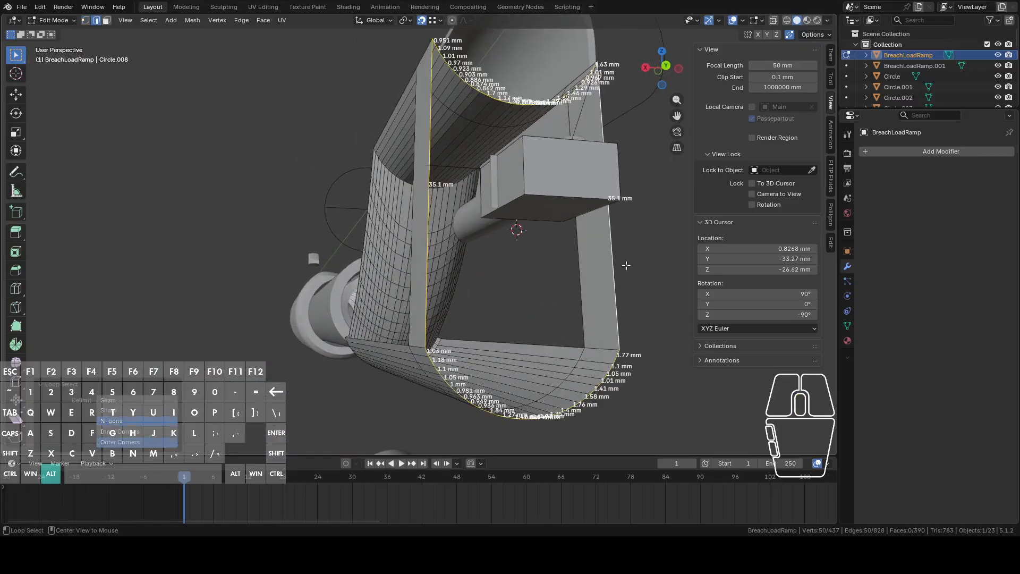
{"action": "middle_click_drag", "start_coordinate": [628, 264], "coordinate": [609, 287]}
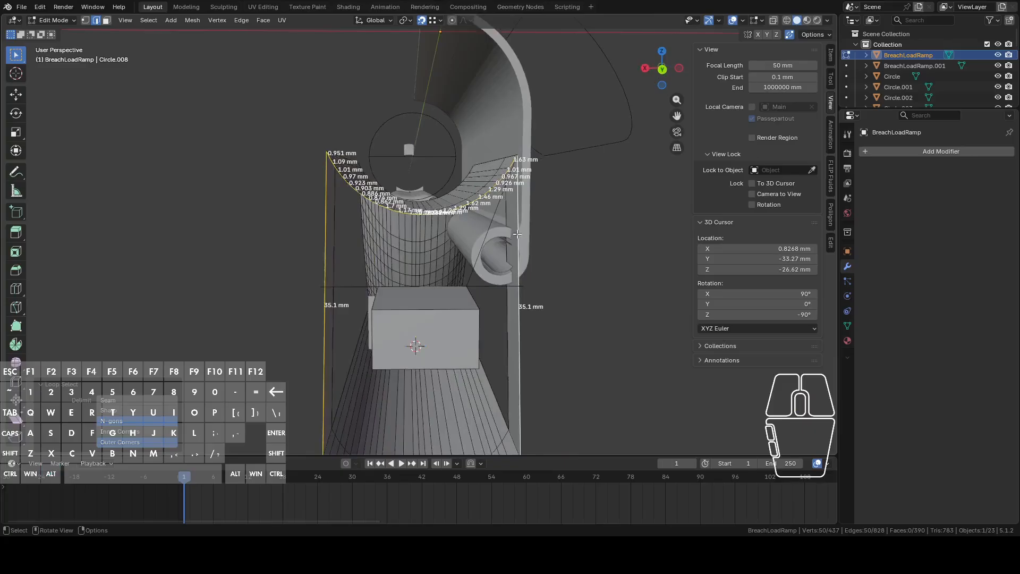
Deselect the outline edges on one half of the ramp's rear opening.
{"action": "scroll", "coordinate": [478, 218], "scroll_direction": "up", "scroll_amount": 5}
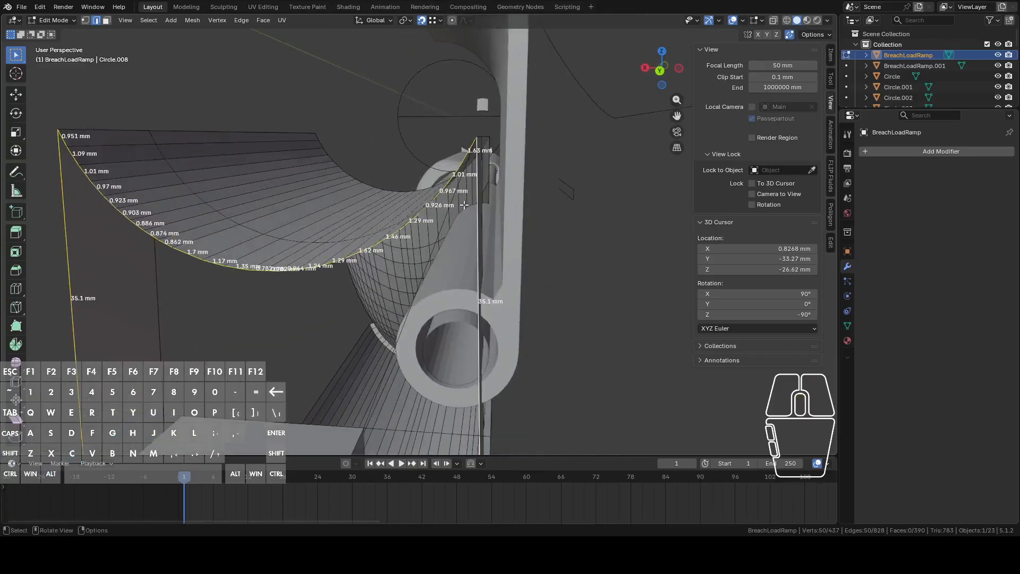
{"action": "scroll", "coordinate": [466, 204], "scroll_direction": "up", "scroll_amount": 3}
{"action": "key", "text": "c"}
{"action": "left_click", "coordinate": [604, 145], "text": "shift"}
{"action": "mouse_move", "coordinate": [425, 275]}
{"action": "left_mouse_down", "text": "shift"}
{"action": "mouse_move", "coordinate": [312, 253]}
{"action": "mouse_move", "coordinate": [315, 277]}
{"action": "left_mouse_up", "text": "shift"}
{"action": "right_click", "coordinate": [407, 283]}
{"action": "scroll", "coordinate": [380, 295], "scroll_direction": "down", "scroll_amount": 6}
{"action": "key", "text": "c"}
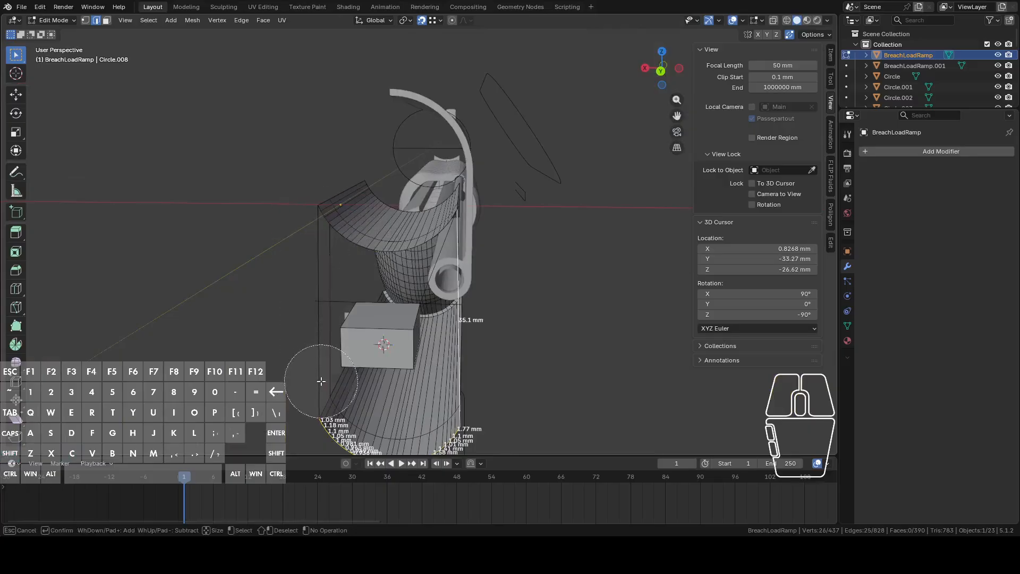
{"action": "right_click", "coordinate": [321, 382]}
{"action": "middle_click_drag", "start_coordinate": [321, 381], "coordinate": [332, 247], "text": "shift"}
{"action": "scroll", "coordinate": [346, 285], "scroll_direction": "up", "scroll_amount": 2}
{"action": "key", "text": "c"}
{"action": "left_click_drag", "start_coordinate": [287, 289], "coordinate": [328, 362], "text": "shift"}
{"action": "right_click", "coordinate": [331, 367]}
{"action": "middle_click_drag", "start_coordinate": [331, 366], "coordinate": [358, 307]}
{"action": "key", "text": "c"}
{"action": "left_click_drag", "start_coordinate": [316, 176], "coordinate": [366, 181], "text": "shift"}
{"action": "right_click", "coordinate": [366, 181]}
Try to fill the remaining half of the rear outline with a face.
{"action": "scroll", "coordinate": [413, 204], "scroll_direction": "down", "scroll_amount": 9}
{"action": "mouse_move", "coordinate": [414, 206]}
{"action": "middle_mouse_down"}
{"action": "mouse_move", "coordinate": [417, 257]}
{"action": "mouse_move", "coordinate": [416, 182]}
{"action": "middle_mouse_up"}
{"action": "key", "text": "f"}
{"action": "key", "text": "ctrl+z"}
Subdivide the block's upper edge on the ramp side to give it a midpoint vertex.
{"action": "scroll", "coordinate": [418, 257], "scroll_direction": "up", "scroll_amount": 2}
{"action": "middle_click_drag", "start_coordinate": [417, 116], "coordinate": [480, 188]}
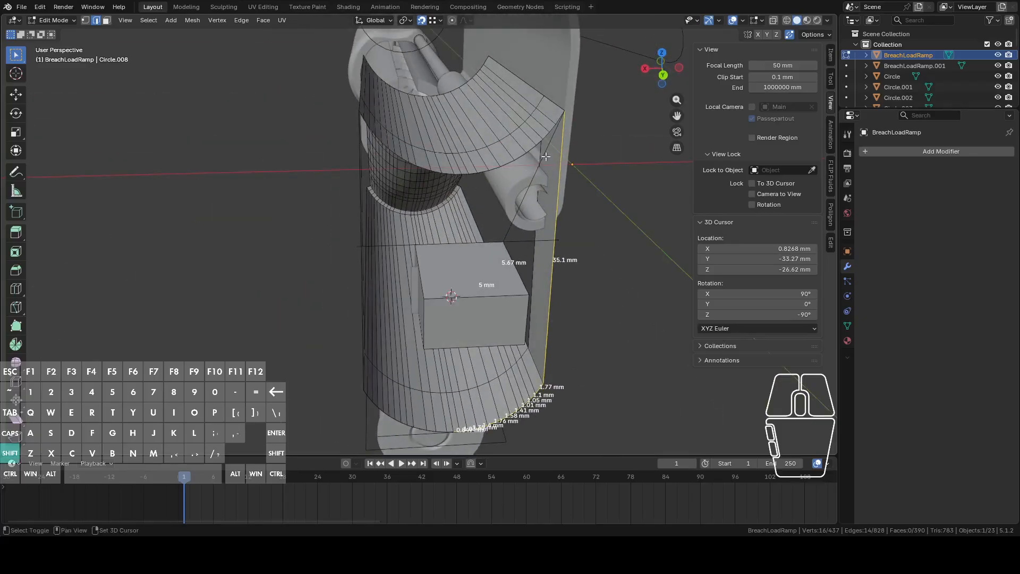
{"action": "left_click", "coordinate": [483, 243]}
{"action": "right_click", "coordinate": [464, 235]}
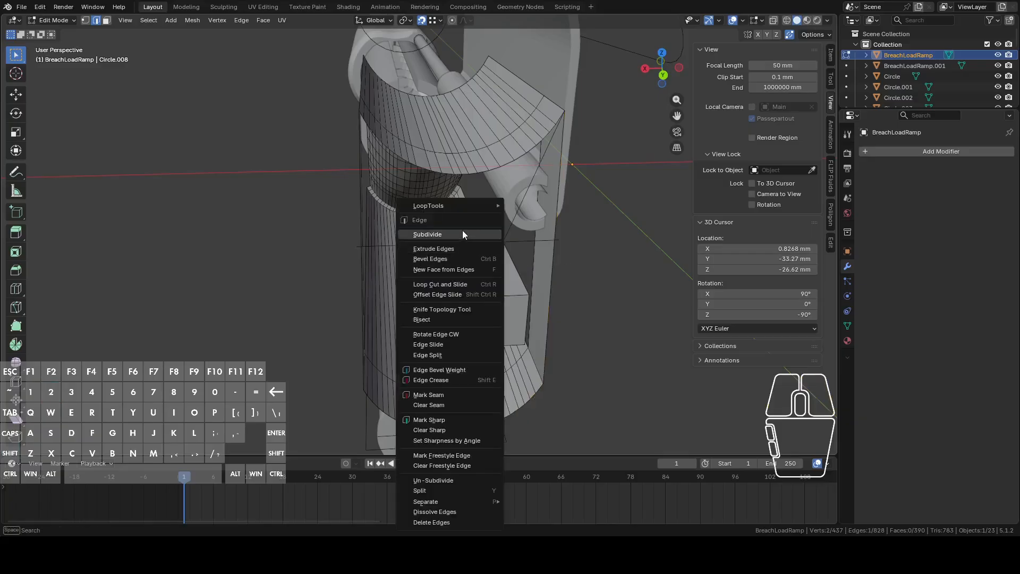
{"action": "left_click", "coordinate": [458, 234]}
{"action": "middle_click_drag", "start_coordinate": [458, 234], "coordinate": [467, 254]}
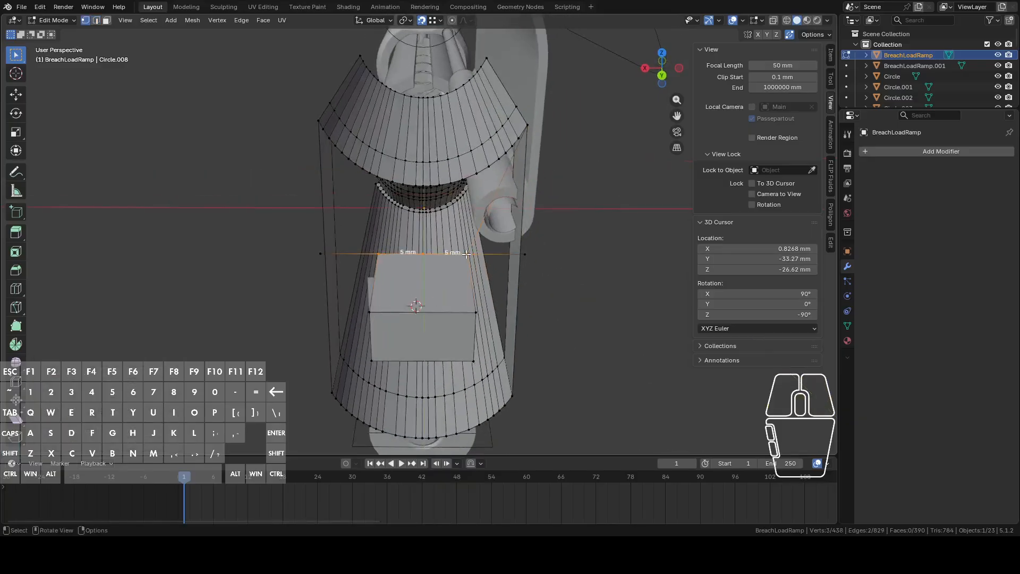
Subdivide the upper and lower edges of the block's outer end face so a centre line splits that face.
{"action": "key", "text": "2"}
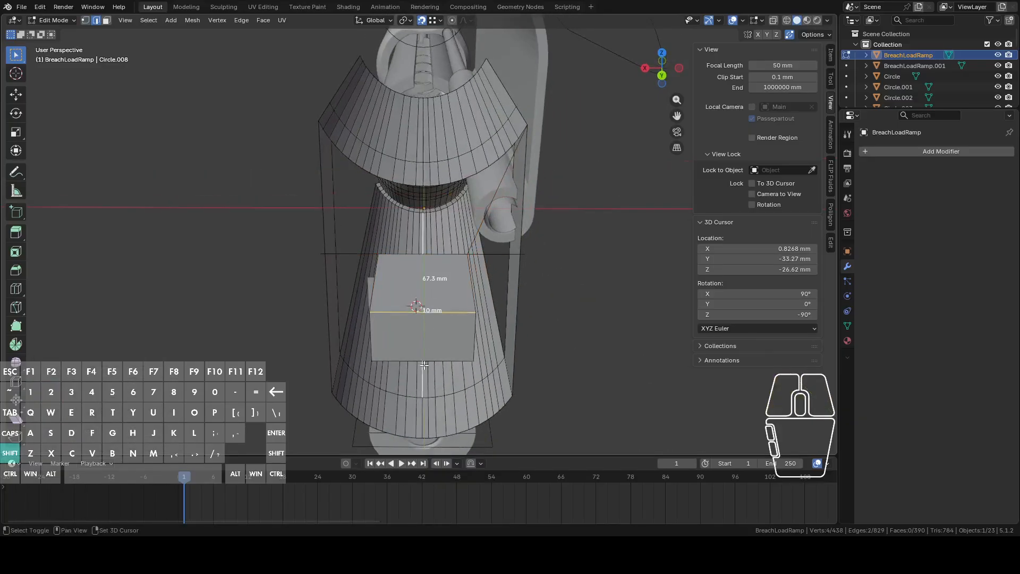
{"action": "left_click", "coordinate": [436, 311], "text": "shift"}
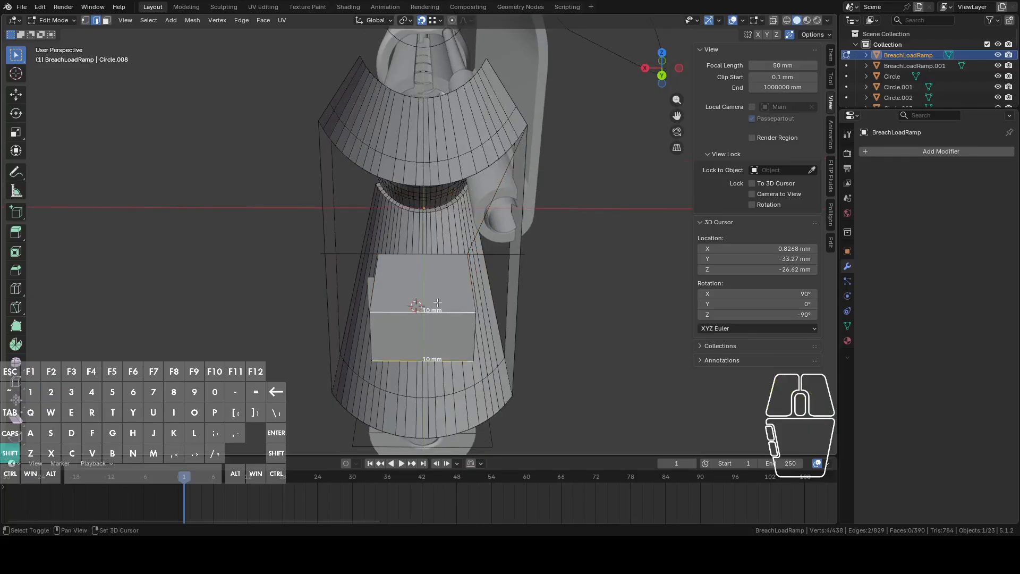
{"action": "right_click", "coordinate": [436, 311]}
{"action": "left_click", "coordinate": [406, 215]}
{"action": "left_click", "coordinate": [430, 258]}
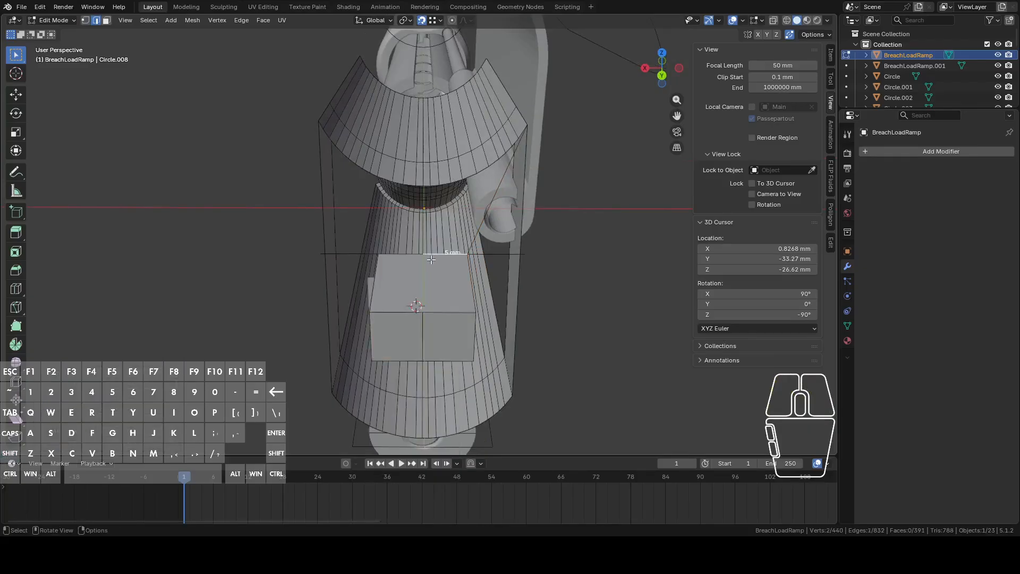
{"action": "right_click", "coordinate": [431, 257]}
Delete the block's top and bottom faces.
{"action": "key", "text": "3"}
{"action": "left_click", "coordinate": [425, 287]}
{"action": "middle_click_drag", "start_coordinate": [425, 287], "coordinate": [423, 183]}
{"action": "left_click", "coordinate": [425, 174], "text": "shift"}
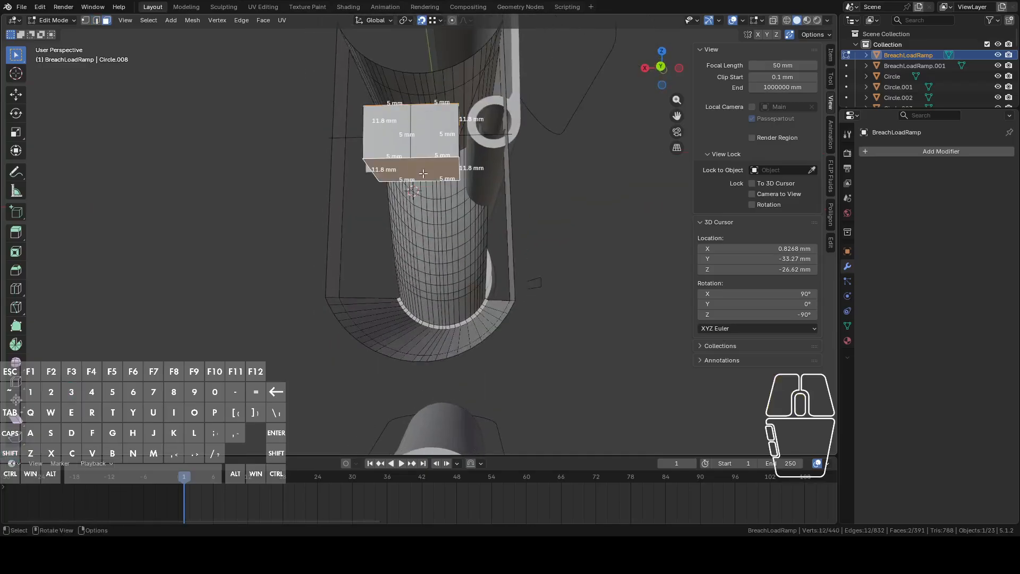
{"action": "key", "text": "x"}
{"action": "left_click", "coordinate": [397, 208]}
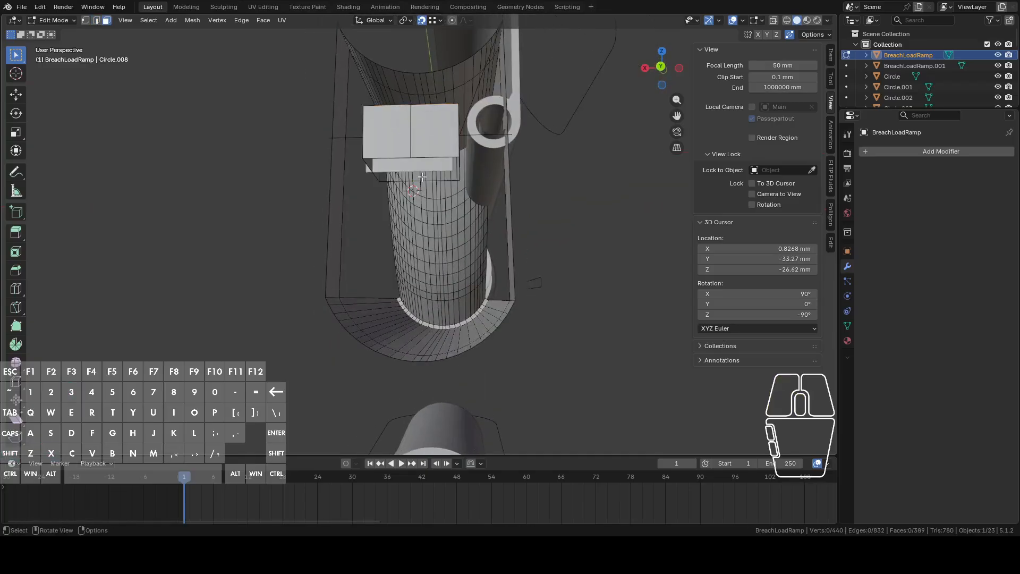
Fill one half of the block's bottom and top with new faces up to the centre line.
{"action": "key", "text": "3"}
{"action": "left_click", "coordinate": [423, 141]}
{"action": "key", "text": "2"}
{"action": "left_click", "coordinate": [437, 157]}
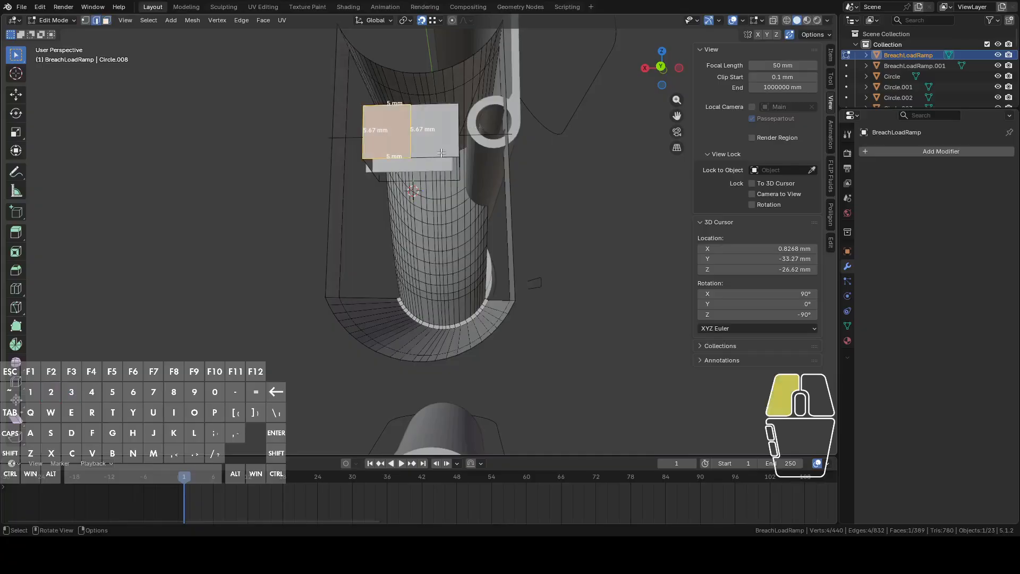
{"action": "key", "text": "f"}
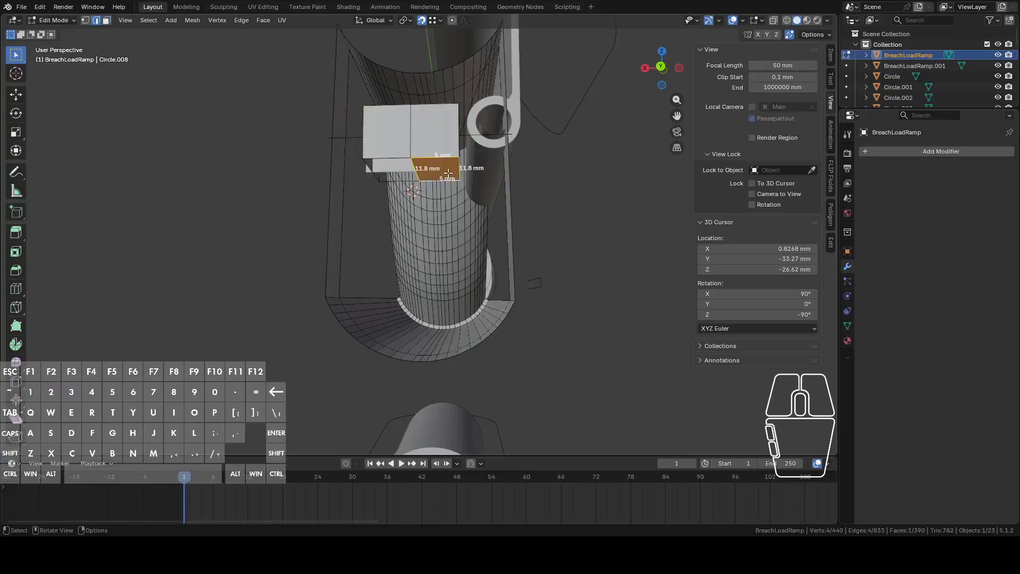
{"action": "middle_click_drag", "start_coordinate": [450, 179], "coordinate": [450, 202]}
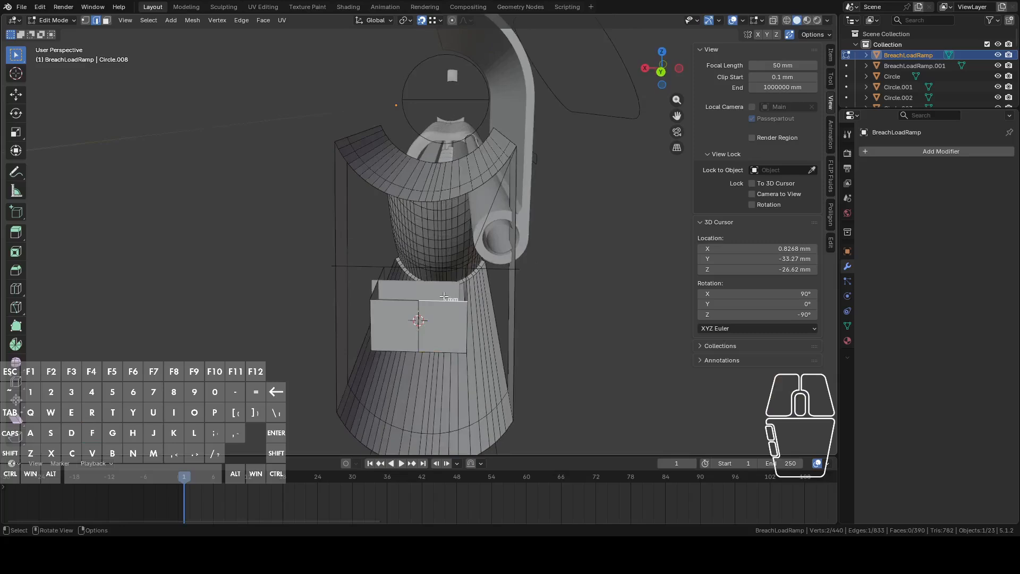
{"action": "mouse_move", "coordinate": [457, 272]}
{"action": "middle_mouse_down"}
{"action": "mouse_move", "coordinate": [555, 287]}
{"action": "mouse_move", "coordinate": [474, 285]}
{"action": "mouse_move", "coordinate": [497, 287]}
{"action": "mouse_move", "coordinate": [473, 265]}
{"action": "middle_mouse_up"}
{"action": "key", "text": "f"}
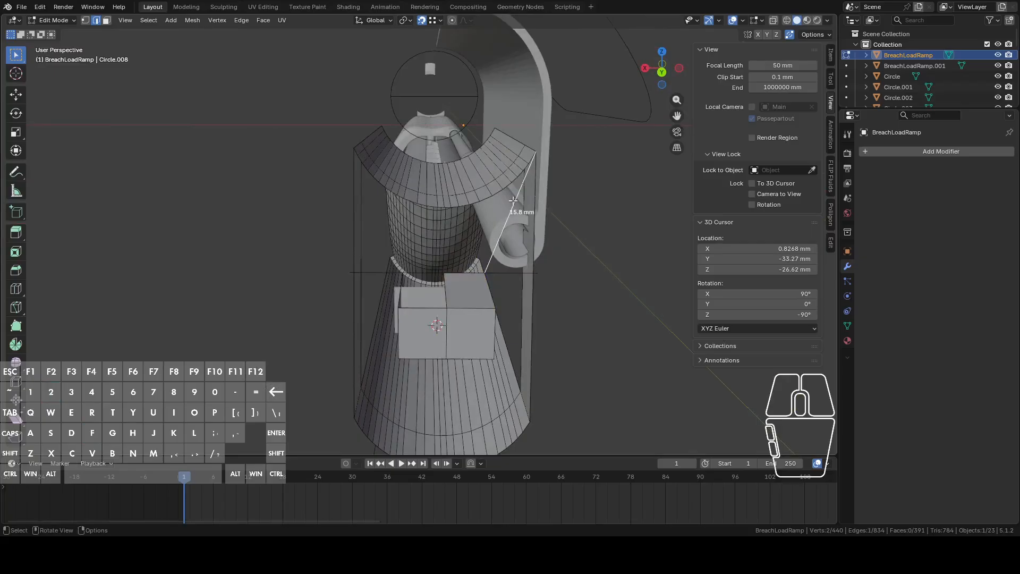
Delete the diagonal edge at the ramp's upper side corner and connect the upper arc's centre vertex to the block's upper midpoint.
{"action": "key", "text": "x"}
{"action": "left_click", "coordinate": [497, 166]}
{"action": "scroll", "coordinate": [516, 213], "scroll_direction": "up", "scroll_amount": 2}
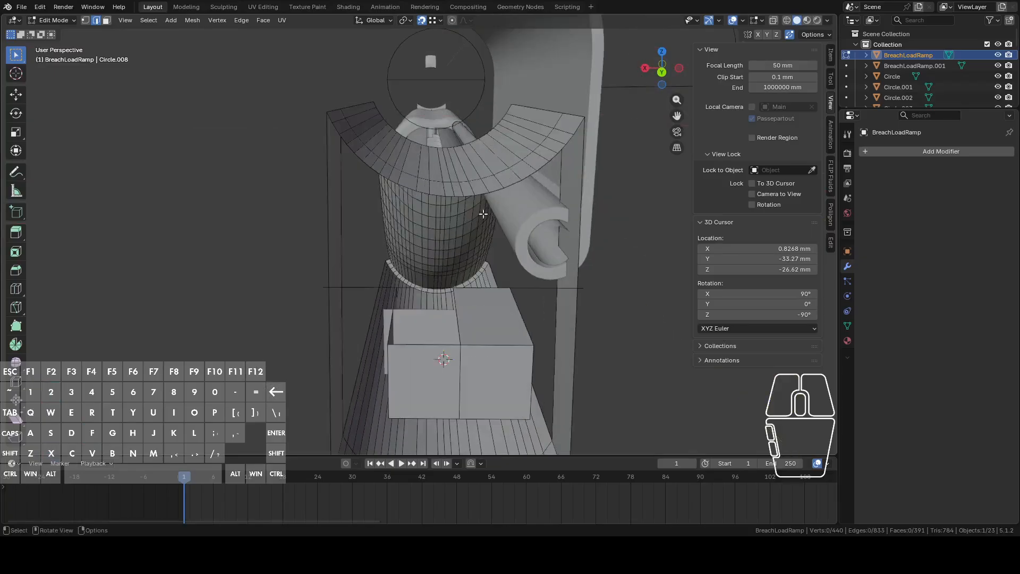
{"action": "left_click", "coordinate": [453, 194]}
{"action": "middle_click_drag", "start_coordinate": [453, 194], "coordinate": [553, 273]}
Select the ramp's rear outline loop together with the centre edge and the block's upper half edge.
{"action": "left_click", "coordinate": [553, 268], "text": "alt"}
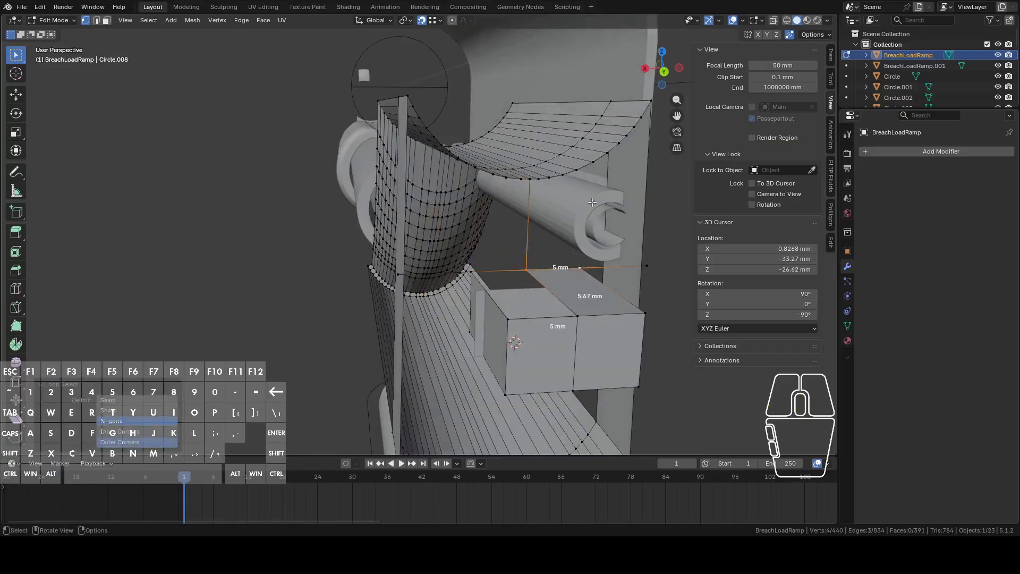
{"action": "left_click", "coordinate": [623, 138], "text": "alt+shift"}
{"action": "key", "text": "ctrl+z"}
{"action": "left_click", "coordinate": [630, 134], "text": "alt+shift"}
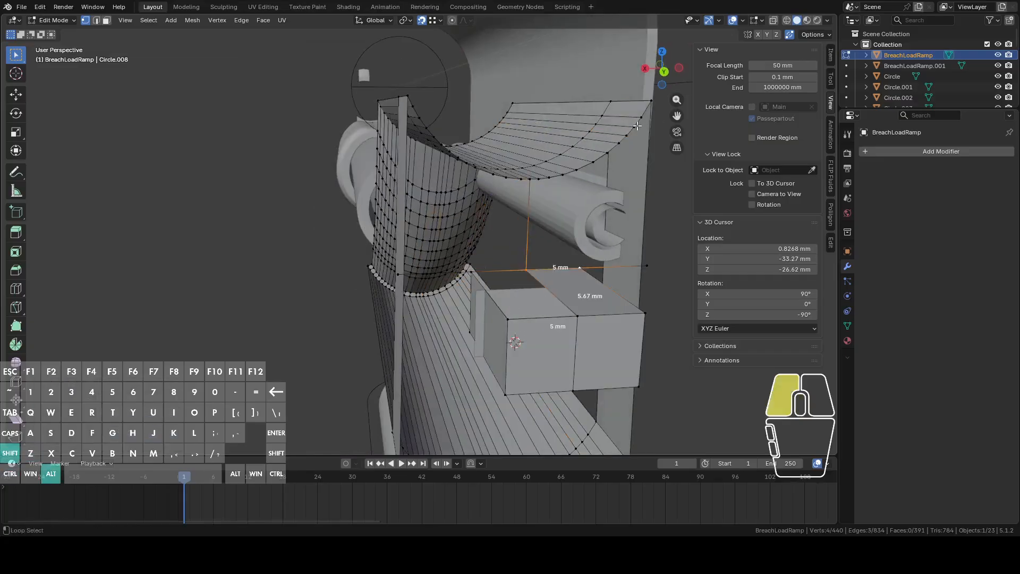
{"action": "middle_click_drag", "start_coordinate": [637, 271], "coordinate": [496, 220], "text": "shift"}
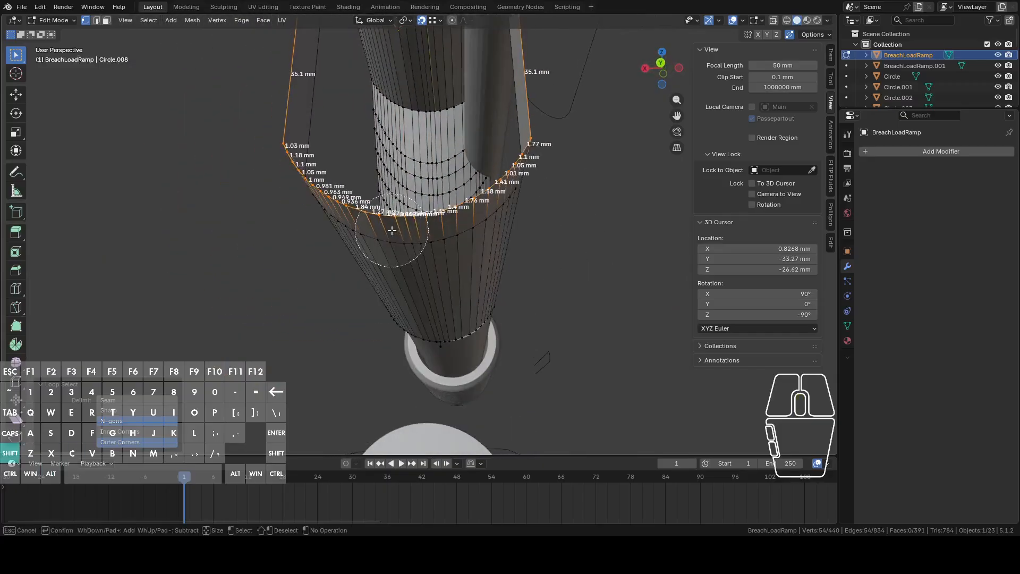
Deselect the outline vertices on the half with the open block and fill the other half of the rear opening with a face.
{"action": "middle_click_drag", "start_coordinate": [391, 227], "coordinate": [408, 211]}
{"action": "key", "text": "c"}
{"action": "mouse_move", "coordinate": [401, 176]}
{"action": "left_mouse_down", "text": "shift"}
{"action": "mouse_move", "coordinate": [326, 141]}
{"action": "mouse_move", "coordinate": [253, 85]}
{"action": "left_mouse_up", "text": "shift"}
{"action": "right_click", "coordinate": [267, 83]}
{"action": "mouse_move", "coordinate": [299, 80]}
{"action": "middle_mouse_down", "text": "shift"}
{"action": "mouse_move", "coordinate": [324, 207]}
{"action": "mouse_move", "coordinate": [346, 171]}
{"action": "mouse_move", "coordinate": [352, 288]}
{"action": "middle_mouse_up", "text": "shift"}
{"action": "key", "text": "c"}
{"action": "left_click_drag", "start_coordinate": [347, 253], "coordinate": [397, 293], "text": "shift"}
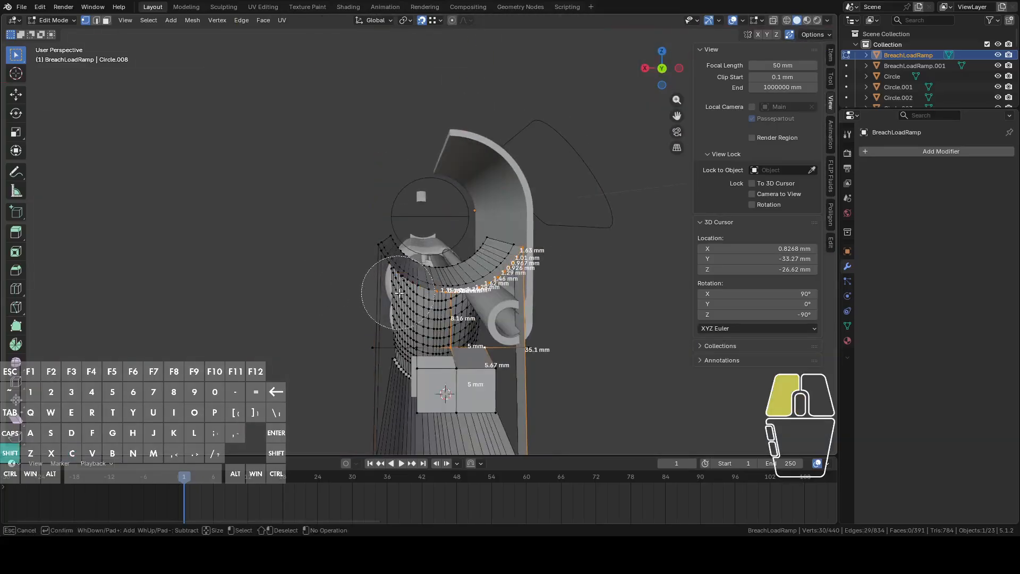
{"action": "right_click", "coordinate": [407, 294]}
{"action": "key", "text": "f"}
Delete the two stray vertices on either side of the block along with their leftover connecting edges.
{"action": "middle_click_drag", "start_coordinate": [407, 294], "coordinate": [442, 288]}
{"action": "key", "text": "2"}
{"action": "left_click", "coordinate": [454, 275]}
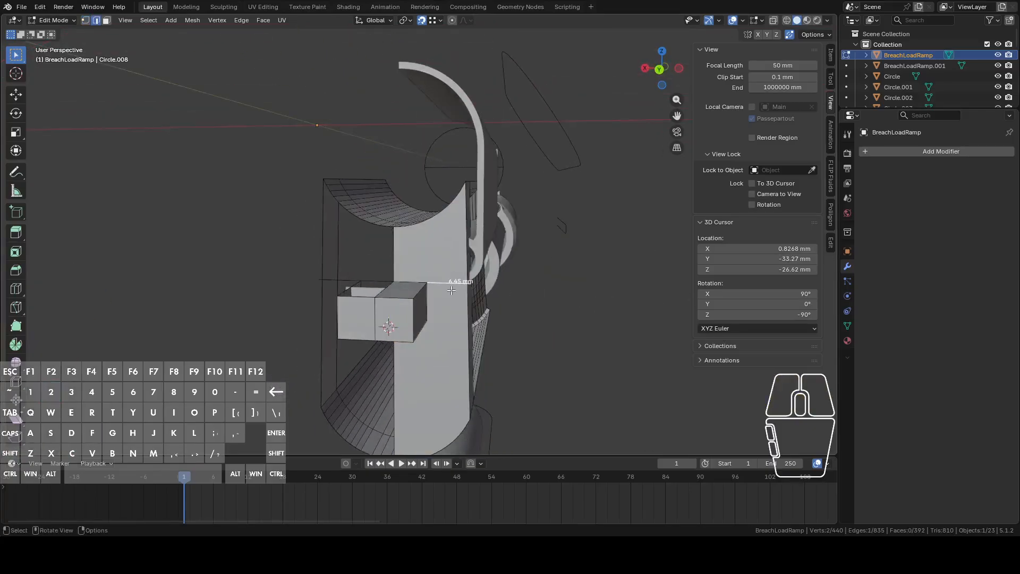
{"action": "key", "text": "x"}
{"action": "scroll", "coordinate": [604, 237], "scroll_direction": "up", "scroll_amount": 6}
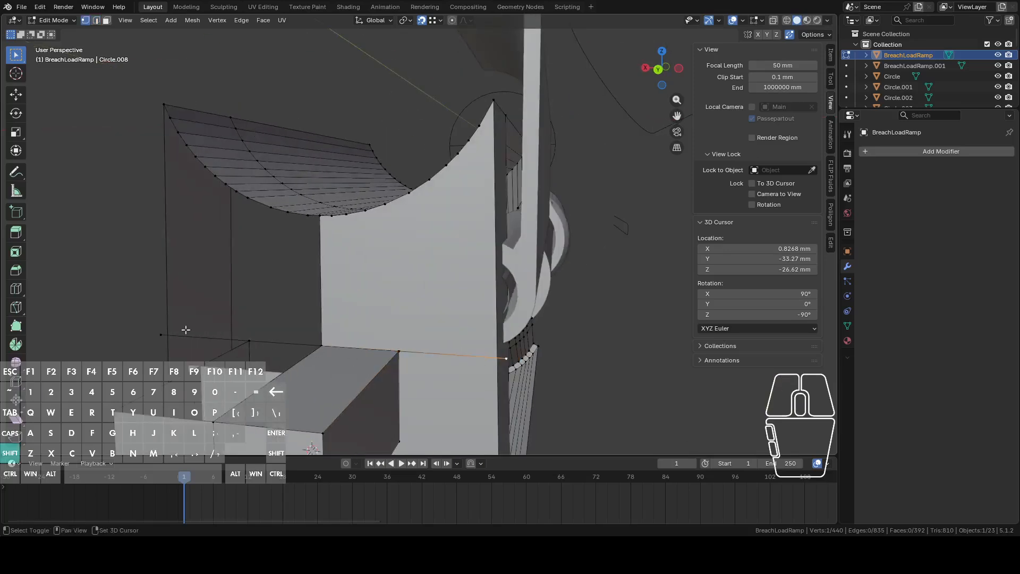
{"action": "right_click", "coordinate": [163, 335]}
{"action": "left_click", "coordinate": [161, 524]}
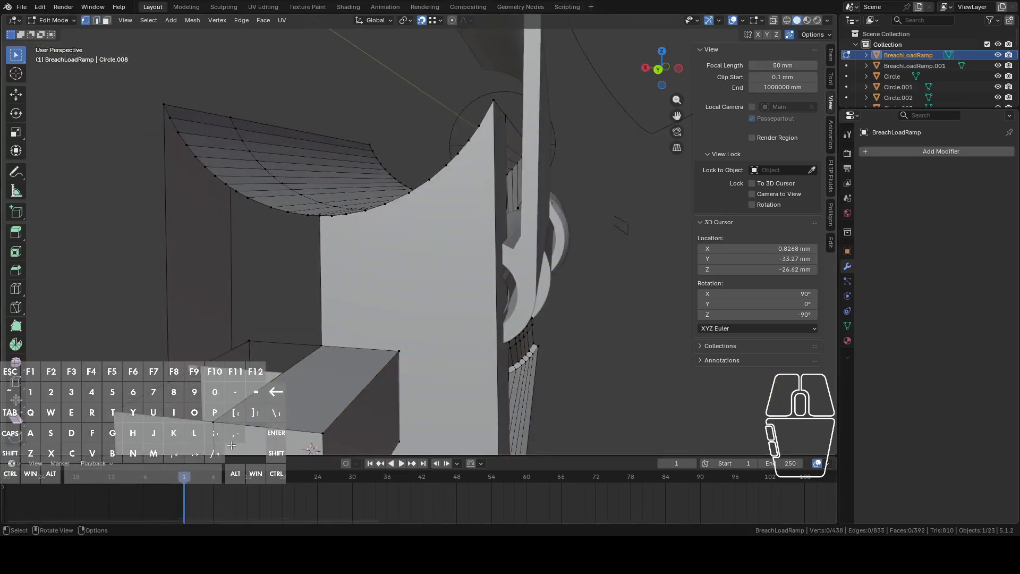
{"action": "scroll", "coordinate": [415, 333], "scroll_direction": "down", "scroll_amount": 5}
Select the edge loop around the ramp's open side and fill it with a face.
{"action": "mouse_move", "coordinate": [415, 334]}
{"action": "middle_mouse_down"}
{"action": "mouse_move", "coordinate": [394, 330]}
{"action": "mouse_move", "coordinate": [412, 321]}
{"action": "mouse_move", "coordinate": [403, 322]}
{"action": "middle_mouse_up"}
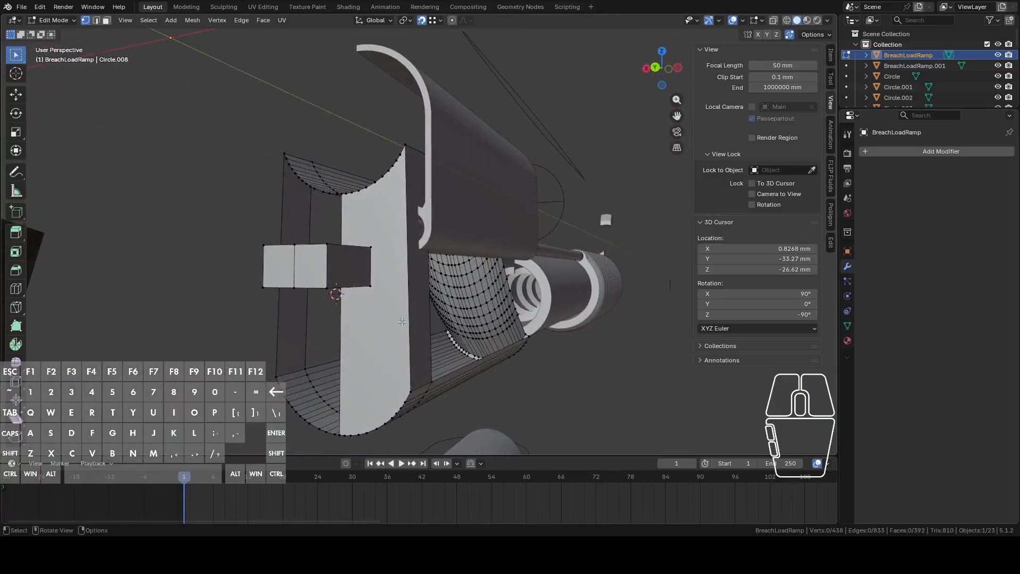
{"action": "mouse_move", "coordinate": [413, 317]}
{"action": "middle_mouse_down"}
{"action": "mouse_move", "coordinate": [388, 319]}
{"action": "mouse_move", "coordinate": [425, 322]}
{"action": "mouse_move", "coordinate": [411, 320]}
{"action": "middle_mouse_up"}
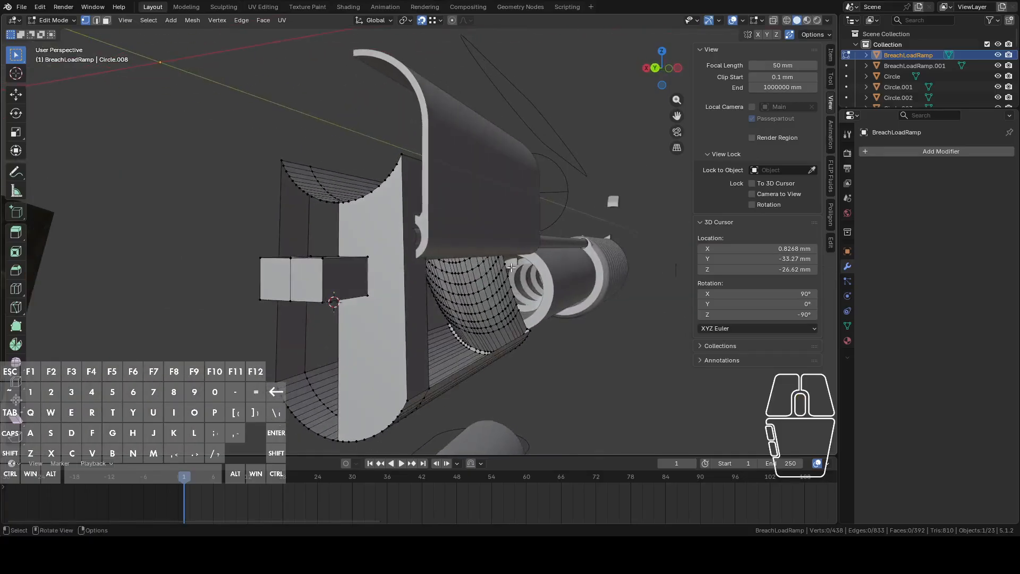
{"action": "middle_click_drag", "start_coordinate": [401, 235], "coordinate": [457, 262]}
{"action": "key", "text": "2"}
{"action": "left_click", "coordinate": [423, 304]}
{"action": "scroll", "coordinate": [487, 314], "scroll_direction": "up", "scroll_amount": 2}
{"action": "middle_click_drag", "start_coordinate": [471, 302], "coordinate": [475, 300]}
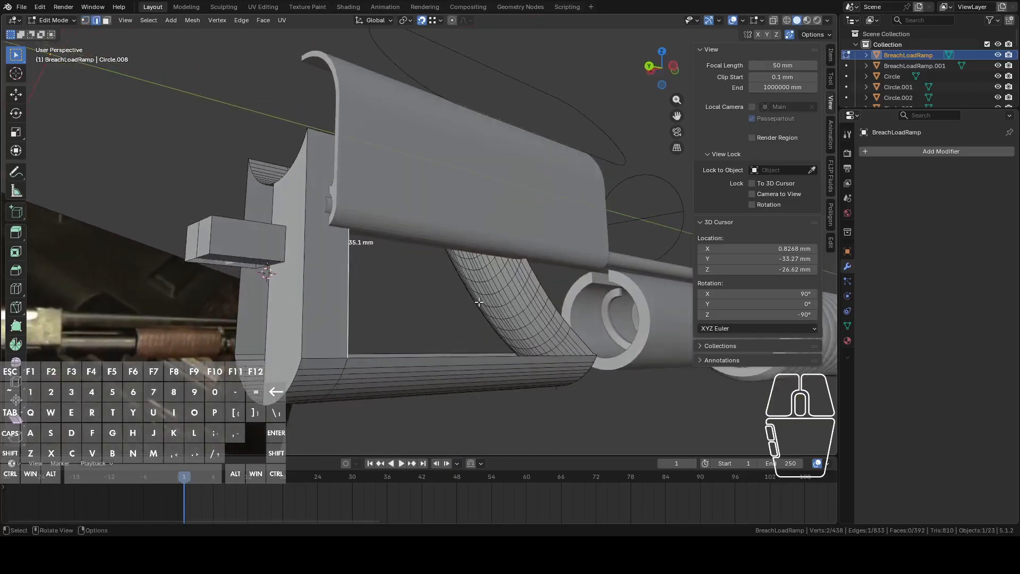
{"action": "left_click", "coordinate": [548, 289], "text": "alt+shift"}
{"action": "key", "text": "f"}
{"action": "mouse_move", "coordinate": [548, 290]}
{"action": "middle_mouse_down"}
{"action": "mouse_move", "coordinate": [588, 336]}
{"action": "mouse_move", "coordinate": [584, 319]}
{"action": "mouse_move", "coordinate": [546, 298]}
{"action": "middle_mouse_up"}
Select the completed half of the ramp from the upper arc's centre vertex using Side of Active with Negative Axis.
{"action": "left_click", "coordinate": [435, 253]}
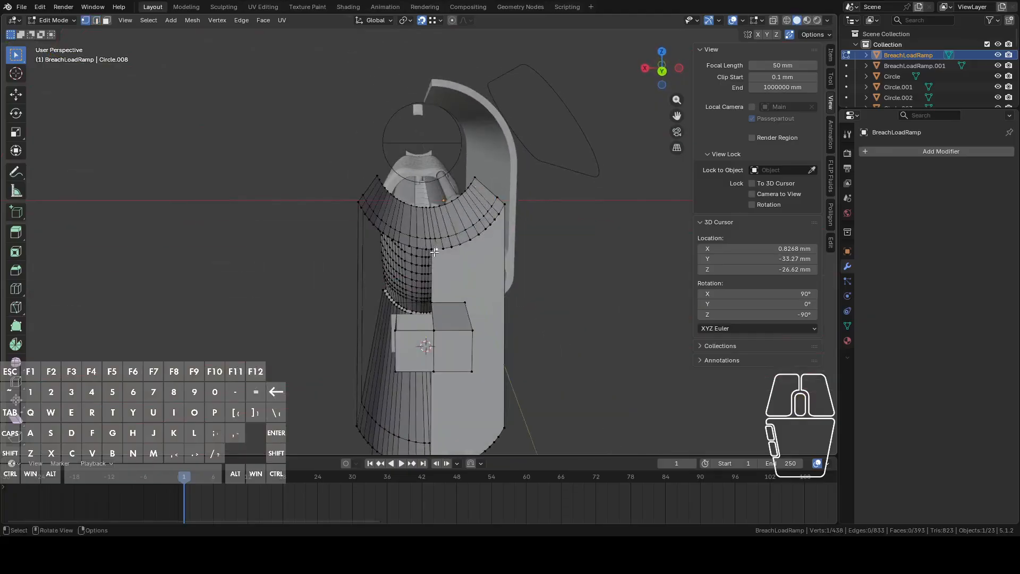
{"action": "left_click", "coordinate": [157, 20]}
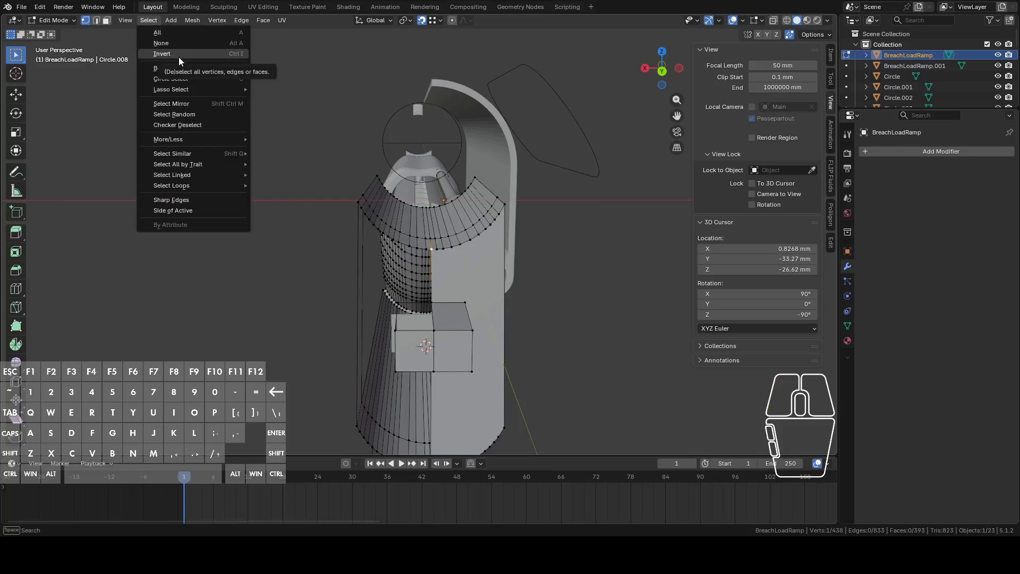
{"action": "left_click", "coordinate": [187, 211]}
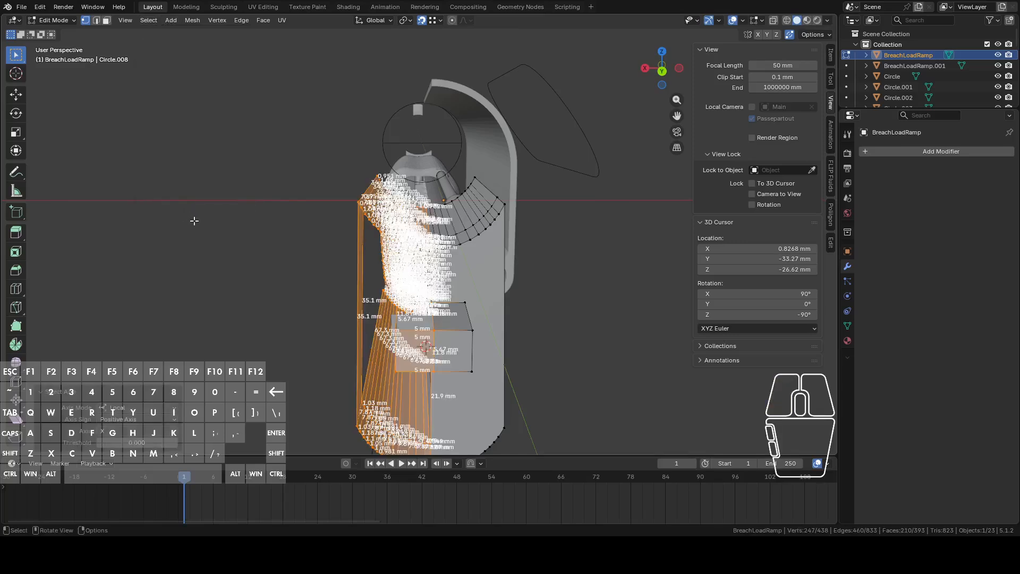
{"action": "left_click", "coordinate": [121, 421]}
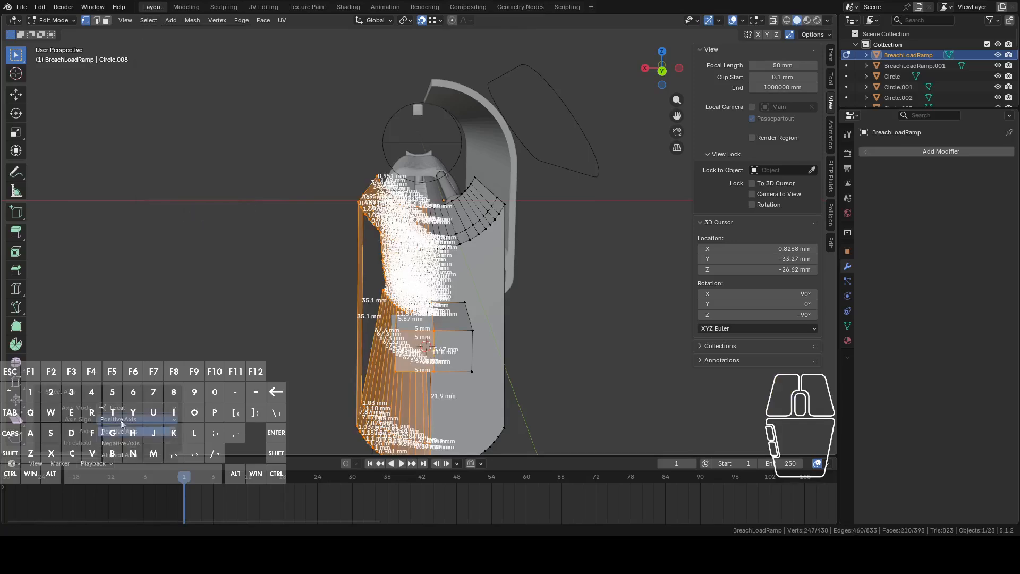
{"action": "left_click", "coordinate": [126, 444]}
{"action": "middle_click_drag", "start_coordinate": [260, 311], "coordinate": [99, 143]}
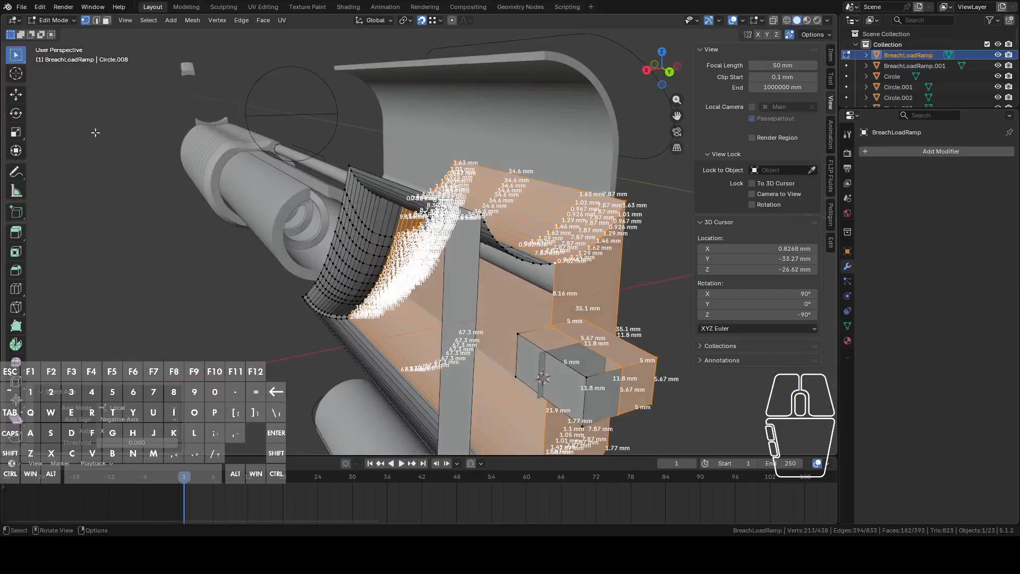
Invert the selection and delete the vertices of the ramp's other half.
{"action": "left_click", "coordinate": [156, 17]}
{"action": "left_click", "coordinate": [165, 55]}
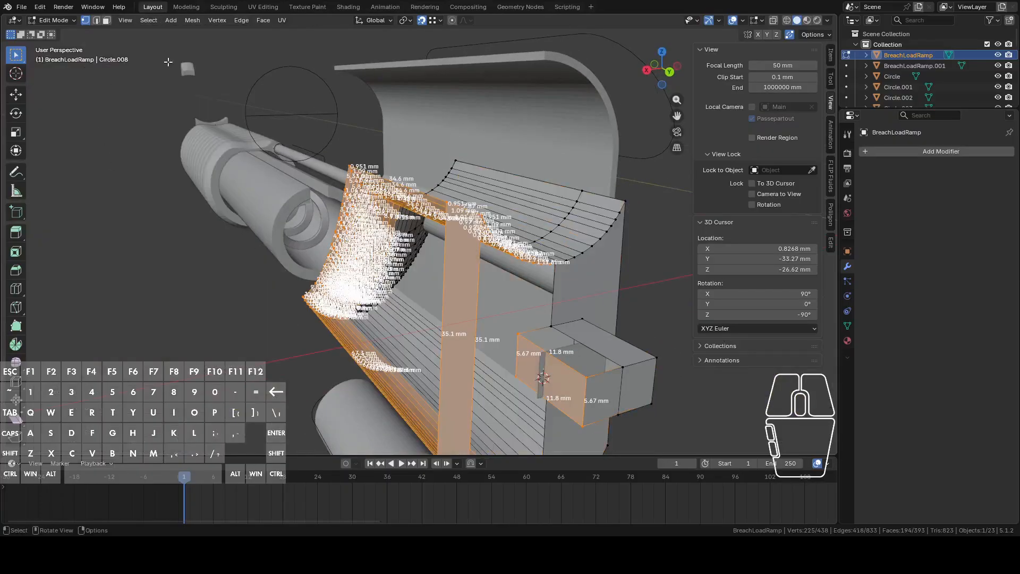
{"action": "right_click", "coordinate": [377, 305]}
{"action": "left_click", "coordinate": [345, 523]}
{"action": "middle_click_drag", "start_coordinate": [486, 419], "coordinate": [666, 337]}
{"action": "key", "text": "a"}
Return to Object Mode and add a Mirror modifier on the X axis to the half ramp.
{"action": "key", "text": "Tab"}
{"action": "middle_click_drag", "start_coordinate": [657, 300], "coordinate": [596, 300]}
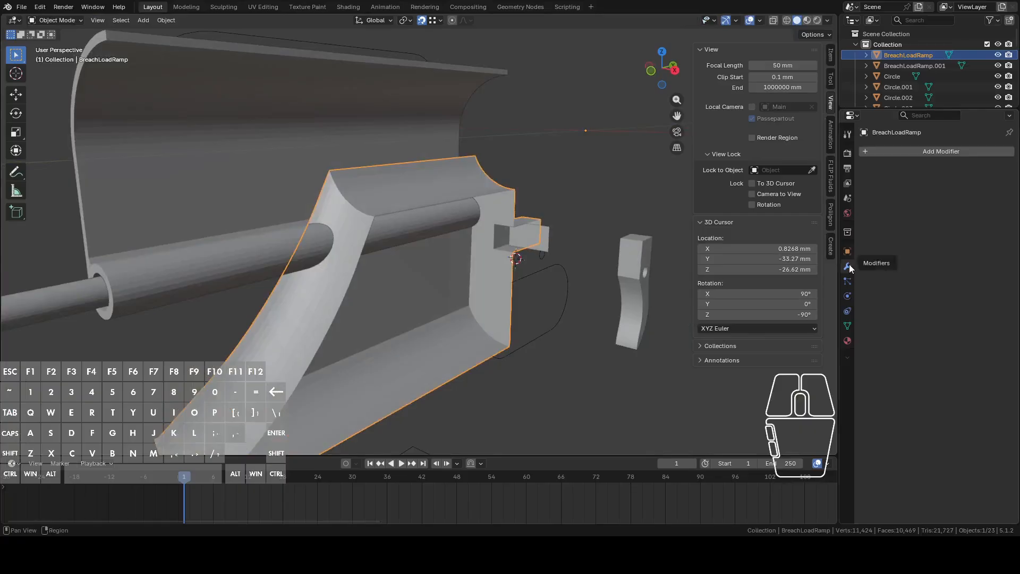
{"action": "left_click", "coordinate": [923, 152]}
{"action": "mouse_move", "coordinate": [894, 169]}
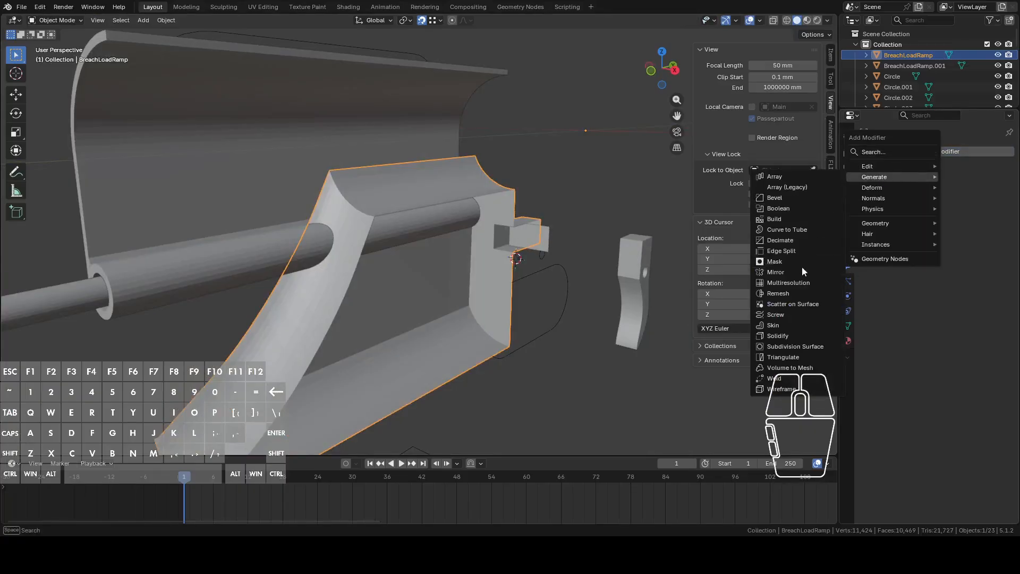
{"action": "left_click", "coordinate": [800, 263]}
{"action": "middle_click_drag", "start_coordinate": [685, 266], "coordinate": [537, 255]}
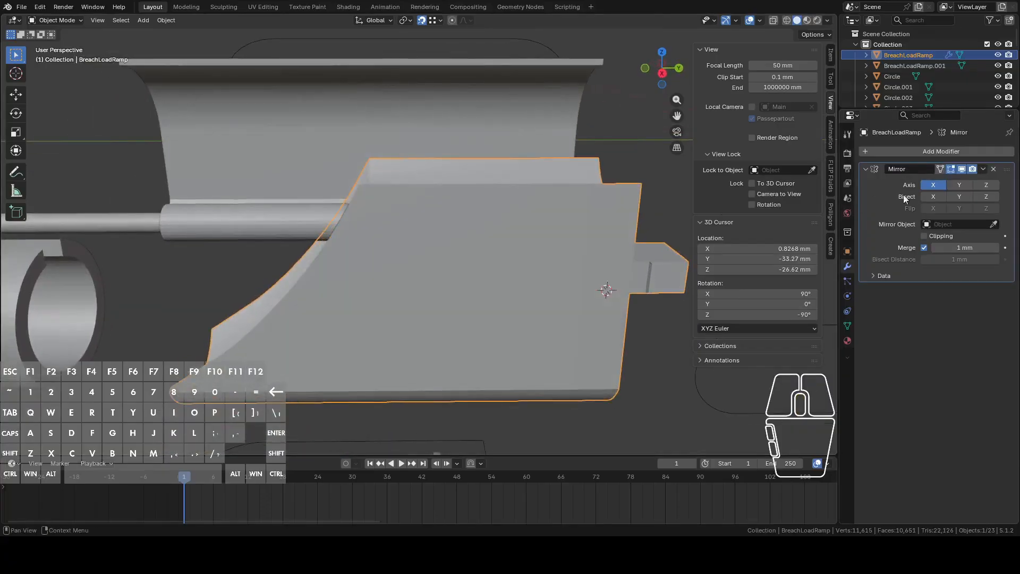
Examine the mirrored ramp from several sides and reopen its mesh in Edit Mode.
{"action": "middle_click_drag", "start_coordinate": [630, 269], "coordinate": [657, 311]}
{"action": "key", "text": "Tab"}
{"action": "key", "text": "Tab"}
{"action": "middle_click_drag", "start_coordinate": [605, 280], "coordinate": [518, 224]}
{"action": "key", "text": "Tab"}
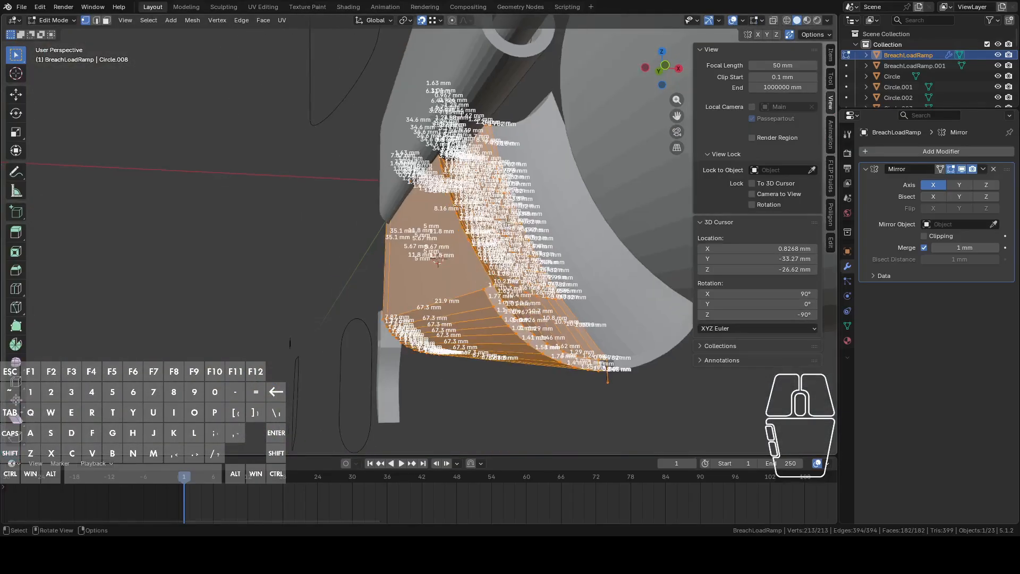
Delete the large flat side face of the half ramp in face selection mode.
{"action": "left_click", "coordinate": [498, 233]}
{"action": "middle_click_drag", "start_coordinate": [493, 271], "coordinate": [480, 281]}
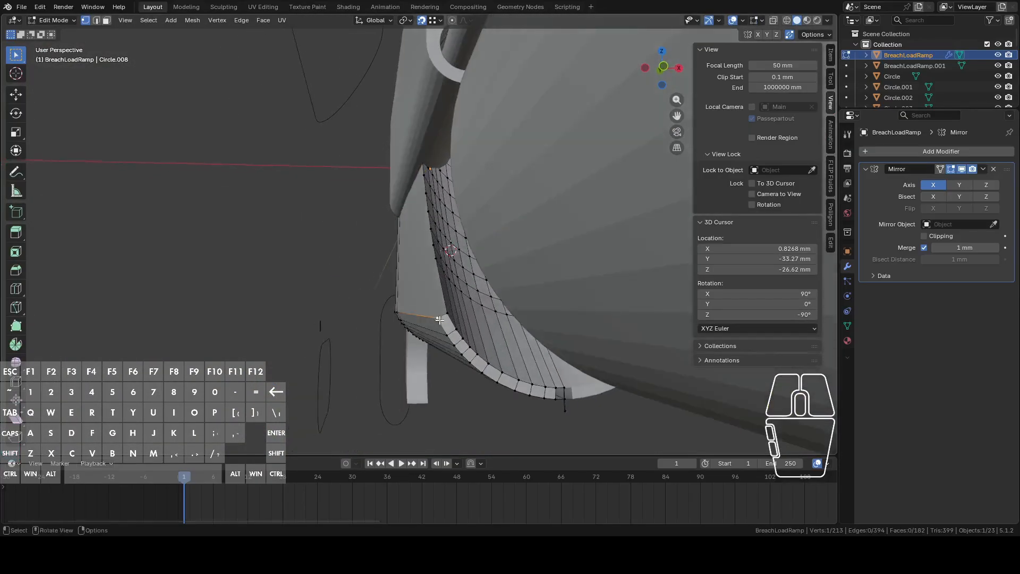
{"action": "middle_click_drag", "start_coordinate": [443, 322], "coordinate": [440, 273]}
{"action": "key", "text": "3"}
{"action": "left_click", "coordinate": [433, 272]}
{"action": "middle_click_drag", "start_coordinate": [558, 271], "coordinate": [429, 302]}
{"action": "key", "text": "x"}
{"action": "left_click", "coordinate": [477, 318]}
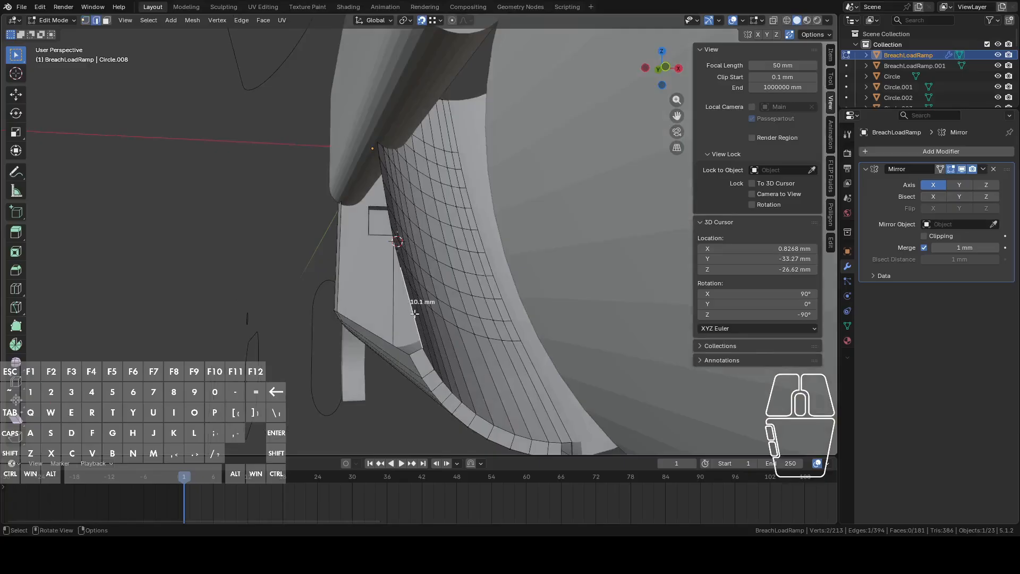
Try to fill the open side of the ramp from its edge loop, and undo the fill.
{"action": "middle_click_drag", "start_coordinate": [449, 331], "coordinate": [522, 263]}
{"action": "left_click", "coordinate": [423, 301], "text": "alt"}
{"action": "key", "text": "f"}
{"action": "key", "text": "Tab"}
{"action": "key", "text": "Tab"}
{"action": "key", "text": "Tab"}
{"action": "key", "text": "Tab"}
{"action": "key", "text": "ctrl+z"}
{"action": "key", "text": "ctrl+z"}
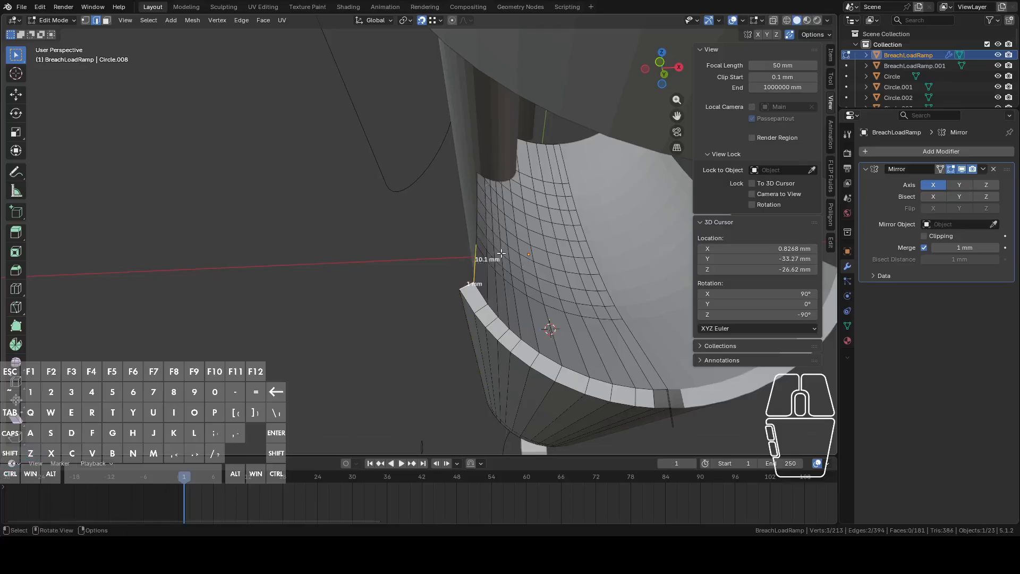
Hide the part covering the ramp, move the steel rod clear of it, and reopen the ramp mesh for editing.
{"action": "key", "text": "Tab"}
{"action": "left_click", "coordinate": [486, 107]}
{"action": "key", "text": "h"}
{"action": "middle_click_drag", "start_coordinate": [486, 111], "coordinate": [529, 141]}
{"action": "left_click", "coordinate": [545, 161]}
{"action": "key", "text": "g"}
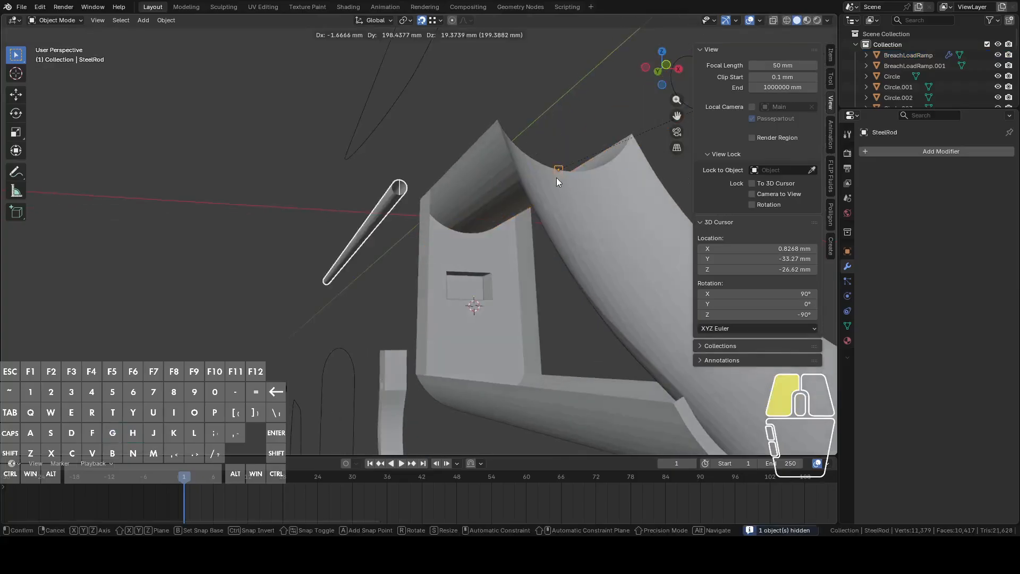
{"action": "left_click", "coordinate": [561, 218]}
{"action": "left_click", "coordinate": [560, 226]}
{"action": "key", "text": "Tab"}
Delete the 35.1 mm vertical edge with its narrow strip at the rear of the ramp's open side.
{"action": "middle_click_drag", "start_coordinate": [561, 228], "coordinate": [528, 192]}
{"action": "left_click", "coordinate": [480, 136]}
{"action": "middle_click_drag", "start_coordinate": [480, 135], "coordinate": [513, 153]}
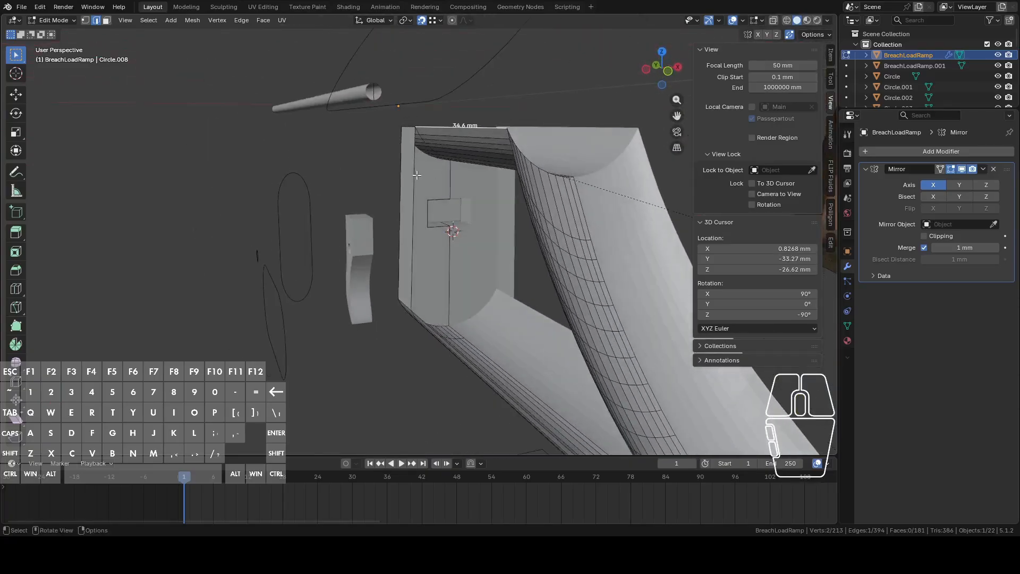
{"action": "middle_click_drag", "start_coordinate": [420, 176], "coordinate": [652, 187]}
{"action": "middle_click_drag", "start_coordinate": [543, 281], "coordinate": [590, 188]}
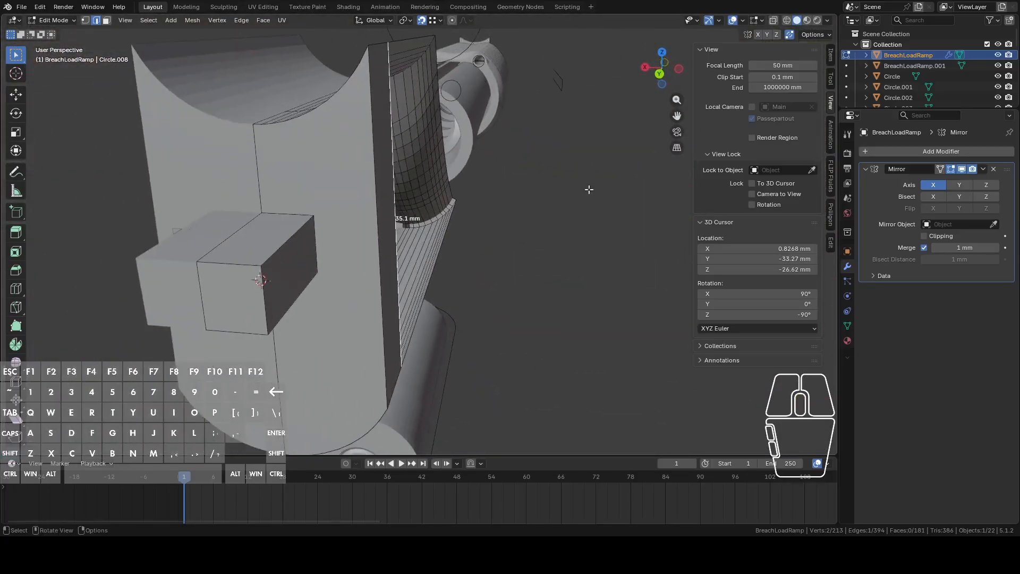
{"action": "right_click", "coordinate": [590, 188]}
{"action": "left_click", "coordinate": [556, 154]}
Try to extrude the open side's lower 67.3 mm edge about 35.14 mm upward along Z.
{"action": "middle_click_drag", "start_coordinate": [556, 155], "coordinate": [556, 255]}
{"action": "key", "text": "e"}
{"action": "key", "text": "z"}
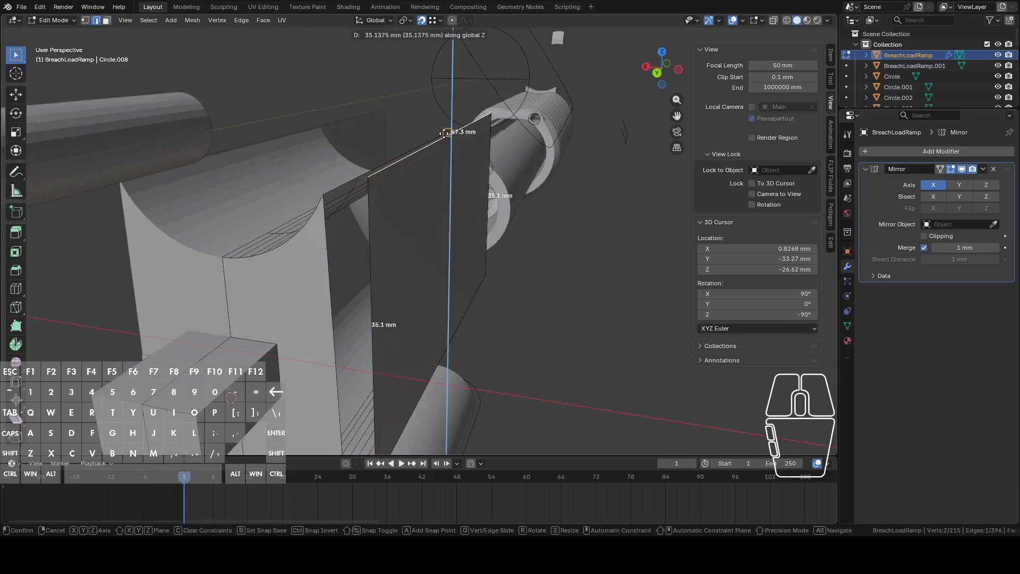
{"action": "left_click", "coordinate": [456, 157]}
{"action": "middle_click_drag", "start_coordinate": [457, 157], "coordinate": [346, 181]}
{"action": "key", "text": "ctrl+z"}
Select the open side's boundary loop and deselect its rear vertical and lower edges, keeping the upper and front edges.
{"action": "left_click", "coordinate": [407, 179], "text": "alt"}
{"action": "middle_click_drag", "start_coordinate": [452, 159], "coordinate": [470, 158]}
{"action": "key", "text": "c"}
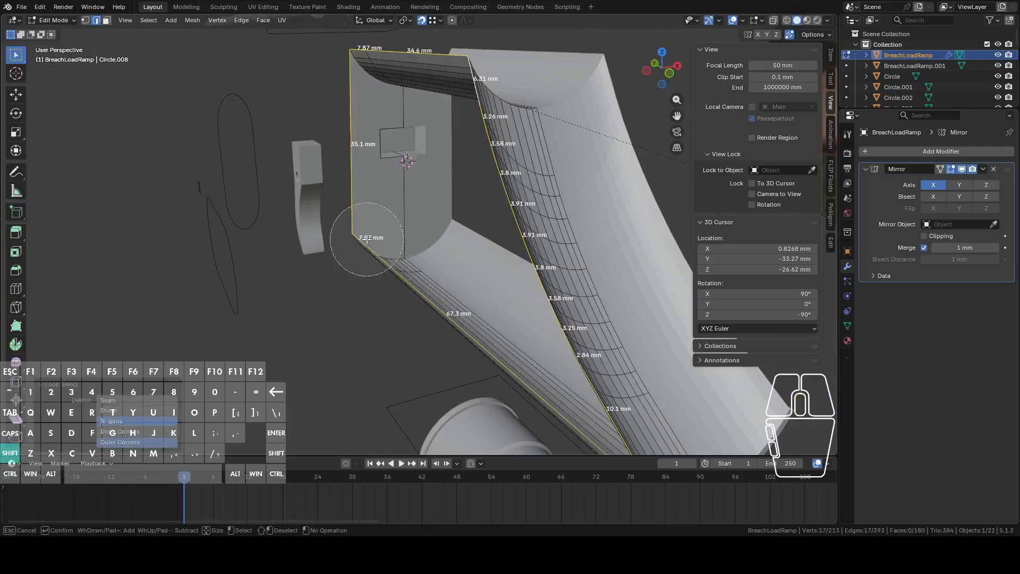
{"action": "left_click", "coordinate": [365, 243], "text": "shift"}
{"action": "right_click", "coordinate": [365, 242]}
{"action": "middle_click_drag", "start_coordinate": [505, 232], "coordinate": [532, 239]}
{"action": "key", "text": "c"}
{"action": "left_click", "coordinate": [556, 413], "text": "shift"}
{"action": "right_click", "coordinate": [563, 416]}
{"action": "middle_click_drag", "start_coordinate": [563, 416], "coordinate": [512, 379]}
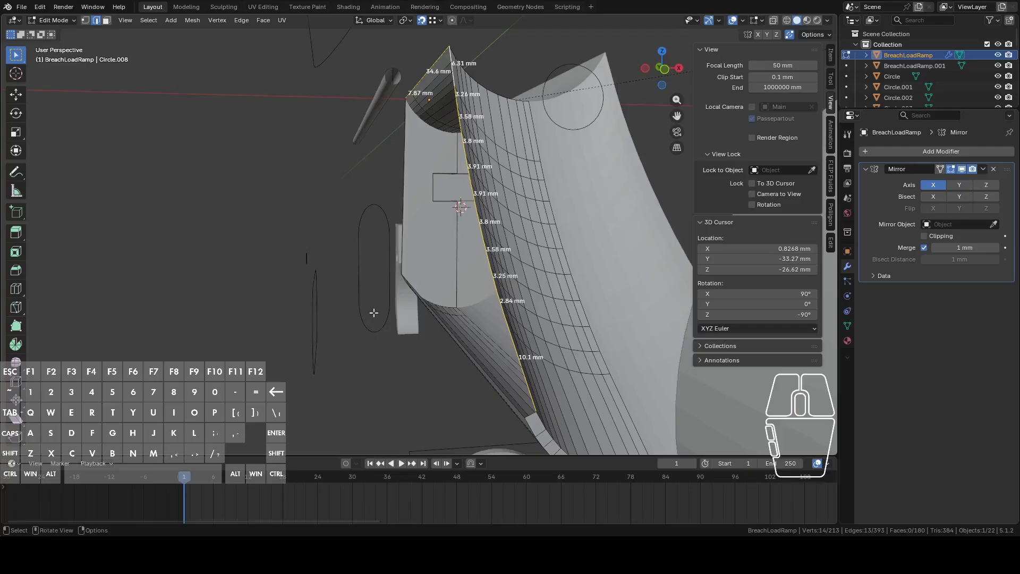
Extrude the selected boundary edges outward about 1.13 mm along X and switch to vertex selection.
{"action": "key", "text": "e"}
{"action": "right_click", "coordinate": [350, 332]}
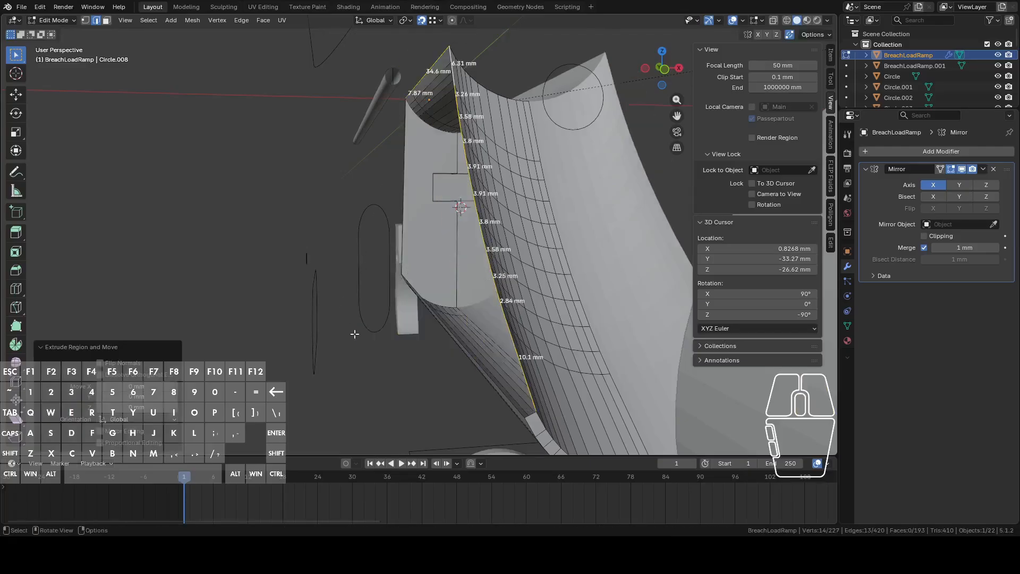
{"action": "key", "text": "g"}
{"action": "key", "text": "x"}
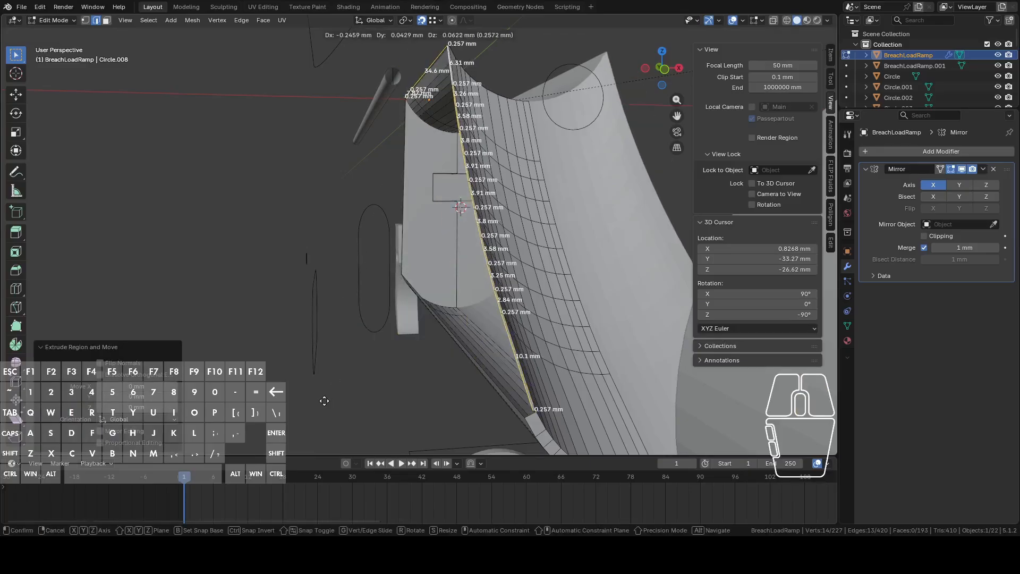
{"action": "left_click", "coordinate": [317, 397]}
{"action": "key", "text": "1"}
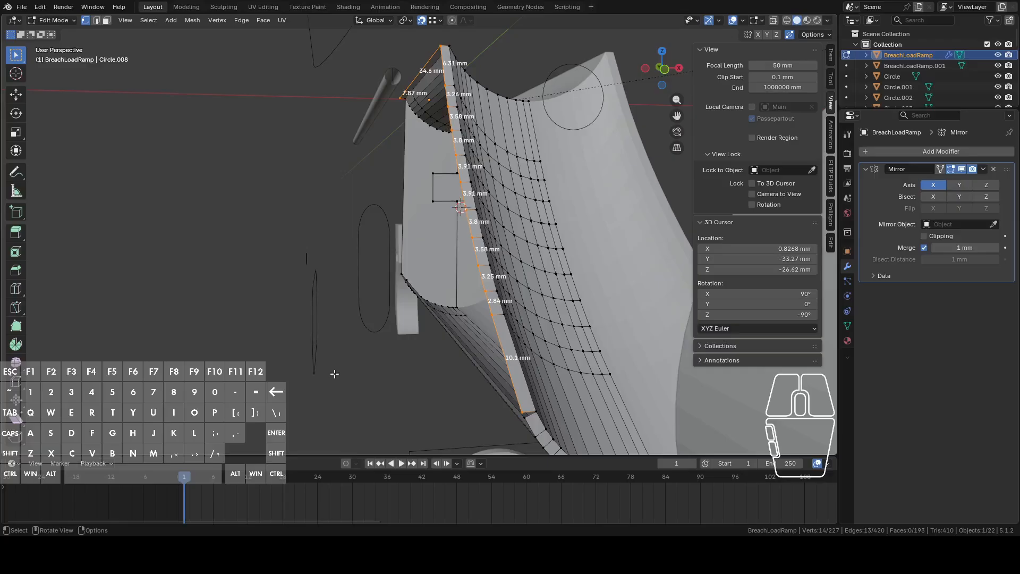
Adjust the extruded edges along X so they sit about 0.905 mm out, in line with the lower arc's corner.
{"action": "key", "text": "s"}
{"action": "key", "text": "x"}
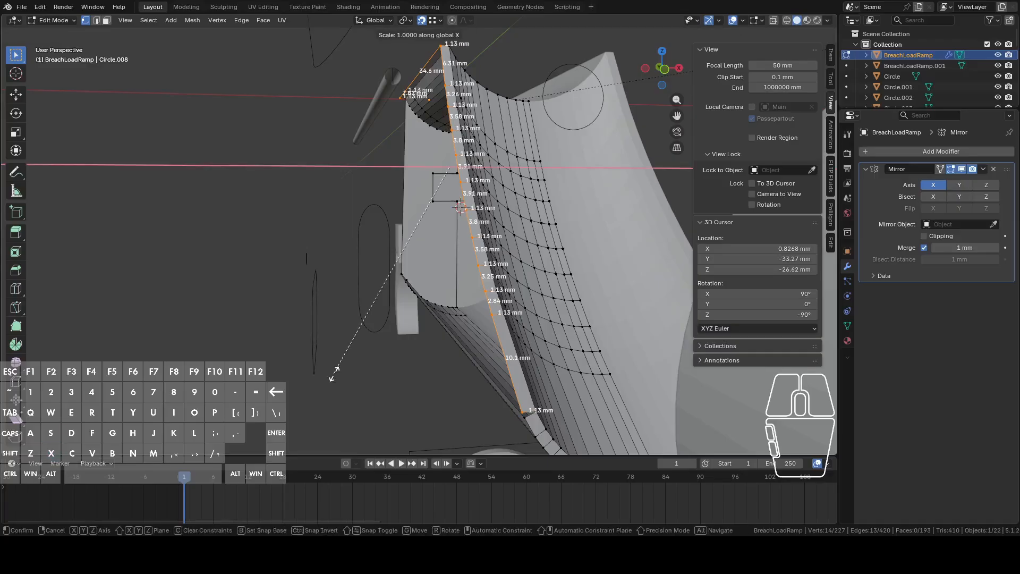
{"action": "left_click", "coordinate": [334, 372]}
{"action": "middle_click_drag", "start_coordinate": [371, 377], "coordinate": [490, 273], "text": "shift"}
{"action": "left_click", "coordinate": [498, 274], "text": "shift"}
{"action": "left_click", "coordinate": [499, 274], "text": "shift"}
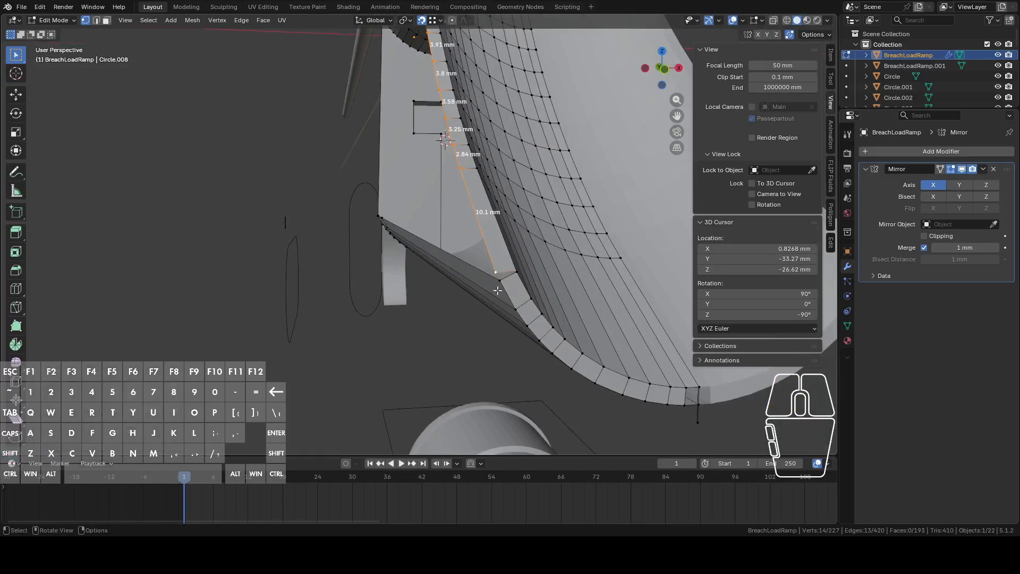
{"action": "key", "text": "g"}
{"action": "key", "text": "x"}
{"action": "left_click", "coordinate": [500, 283]}
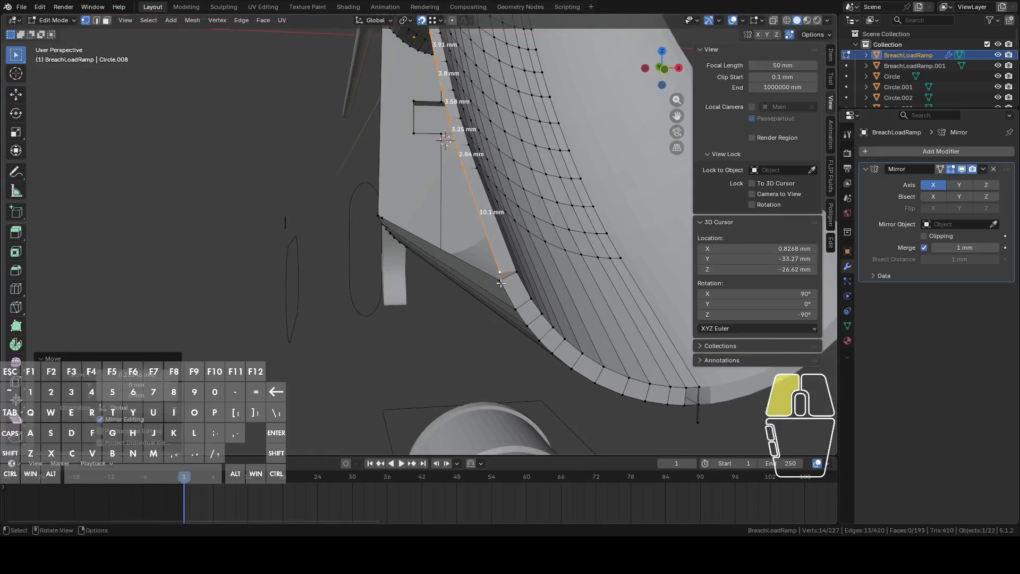
Fill the small triangular gap between the extruded strip's lower end and the lower arc's corner.
{"action": "key", "text": "2"}
{"action": "left_click", "coordinate": [508, 277]}
{"action": "left_click", "coordinate": [508, 271], "text": "shift"}
{"action": "key", "text": "f"}
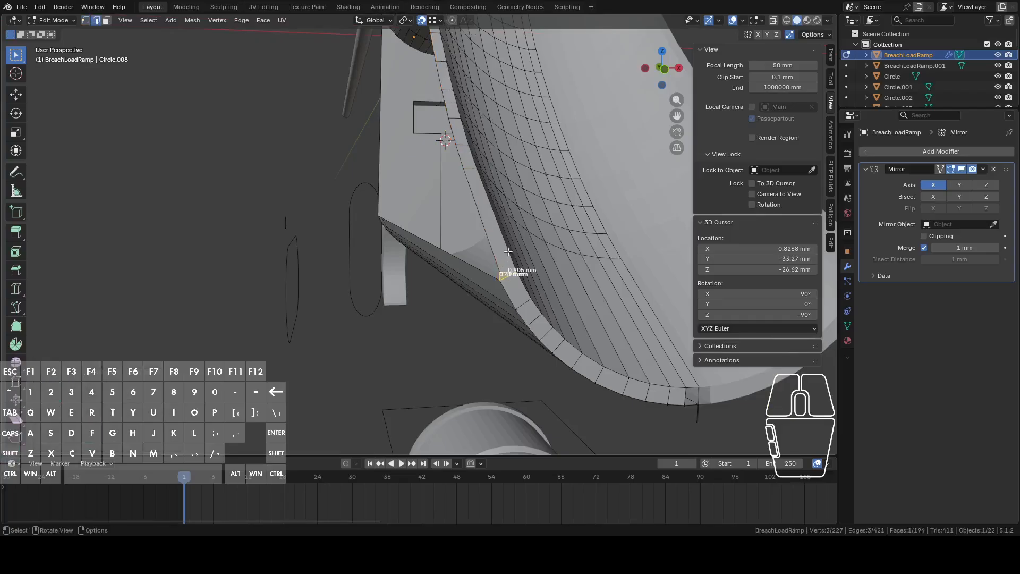
Try to fill the open side's entire boundary loop with one face and check it from the back view.
{"action": "scroll", "coordinate": [509, 254], "scroll_direction": "down", "scroll_amount": 3}
{"action": "left_click", "coordinate": [468, 246], "text": "alt"}
{"action": "middle_click_drag", "start_coordinate": [467, 246], "coordinate": [664, 249]}
{"action": "key", "text": "f"}
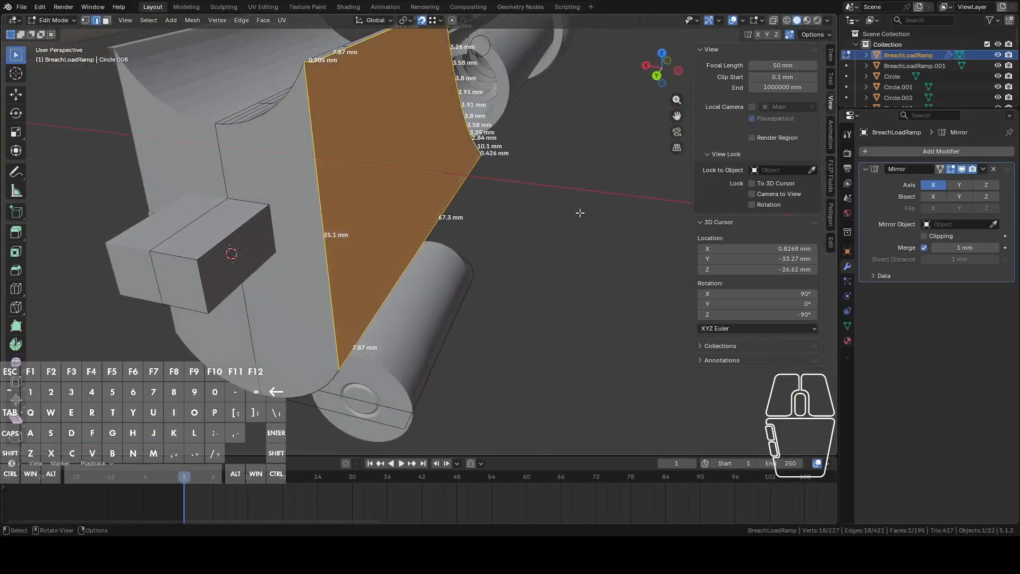
{"action": "left_click", "coordinate": [656, 77]}
{"action": "middle_click_drag", "start_coordinate": [561, 128], "coordinate": [581, 262], "text": "shift"}
{"action": "scroll", "coordinate": [580, 255], "scroll_direction": "up", "scroll_amount": 3}
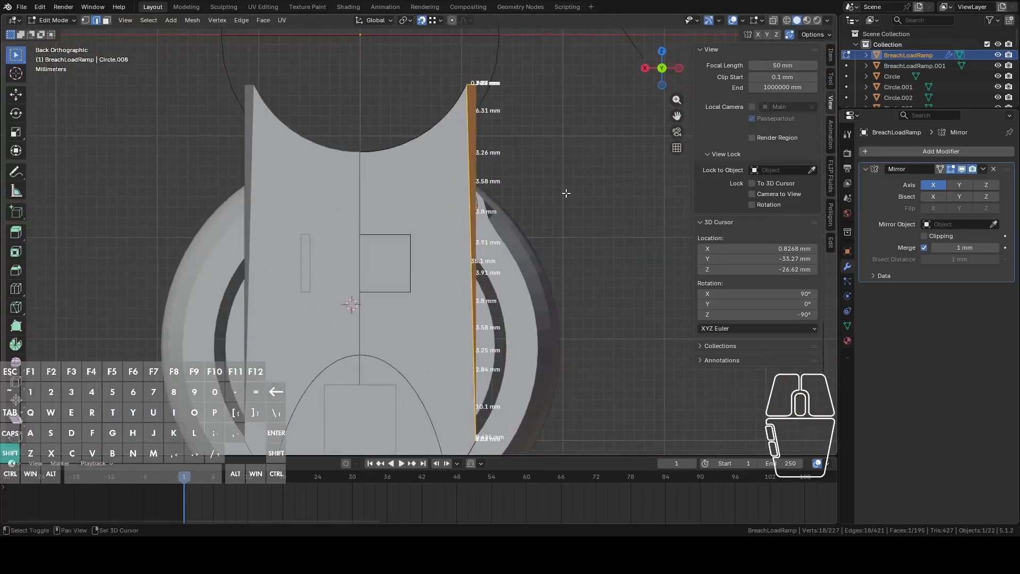
{"action": "middle_click_drag", "start_coordinate": [566, 180], "coordinate": [551, 278], "text": "shift"}
{"action": "key", "text": "ctrl+z"}
{"action": "middle_click_drag", "start_coordinate": [551, 242], "coordinate": [445, 272]}
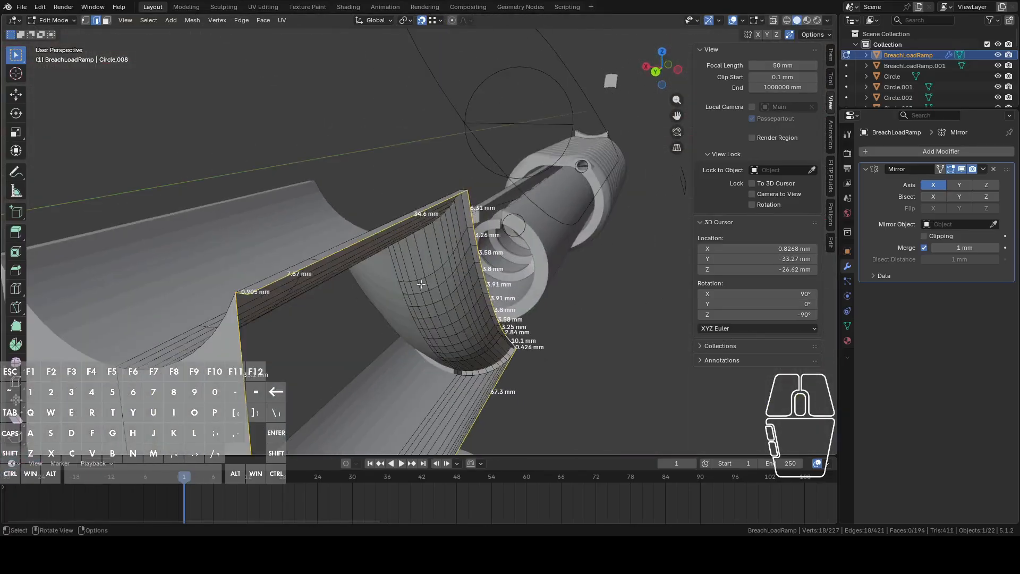
Deselect the short edge at the rear block's upper corner and fill the remaining side loop with a face.
{"action": "middle_click_drag", "start_coordinate": [247, 316], "coordinate": [297, 326]}
{"action": "key", "text": "c"}
{"action": "left_click", "coordinate": [233, 276], "text": "shift"}
{"action": "right_click", "coordinate": [235, 298]}
{"action": "key", "text": "f"}
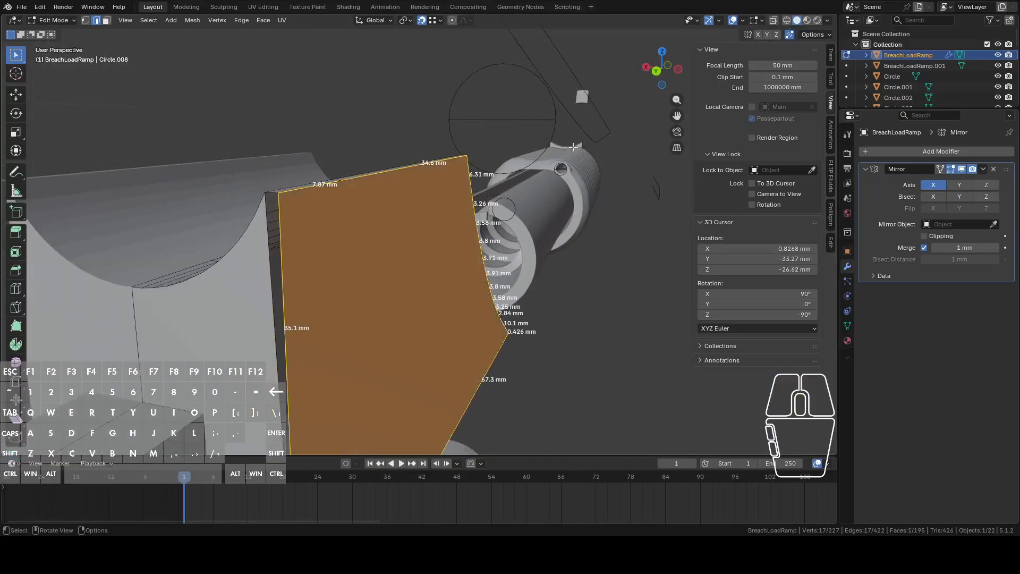
Fill the narrow gap between the rear block's vertical edge and the new side face, and inspect the solid ramp.
{"action": "left_click", "coordinate": [657, 70]}
{"action": "middle_click_drag", "start_coordinate": [557, 271], "coordinate": [507, 238], "text": "shift"}
{"action": "left_click", "coordinate": [439, 169]}
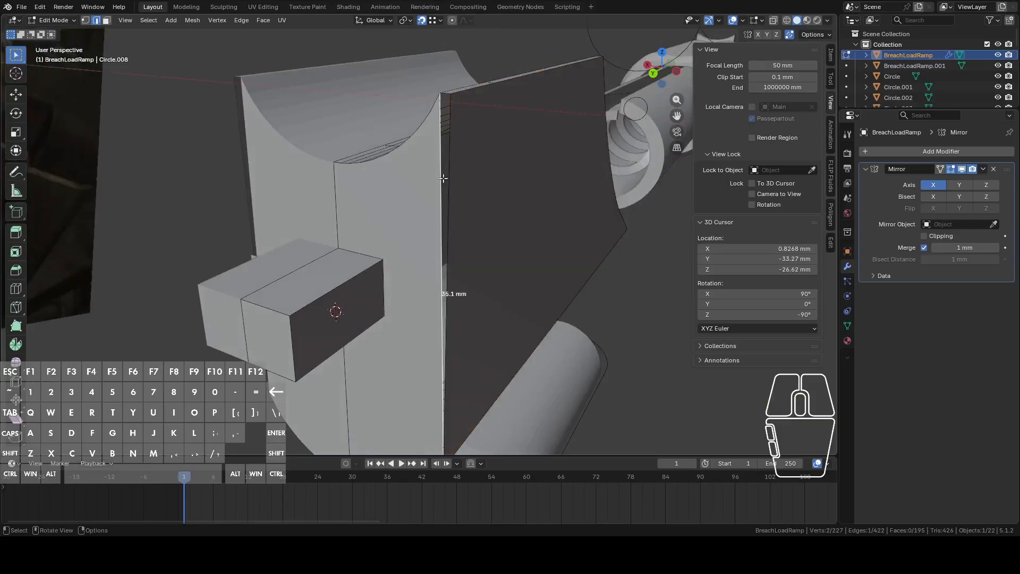
{"action": "middle_click_drag", "start_coordinate": [439, 169], "coordinate": [440, 212]}
{"action": "left_click", "coordinate": [435, 221], "text": "shift"}
{"action": "key", "text": "f"}
{"action": "key", "text": "Tab"}
{"action": "mouse_move", "coordinate": [500, 257]}
{"action": "middle_mouse_down"}
{"action": "mouse_move", "coordinate": [560, 272]}
{"action": "mouse_move", "coordinate": [398, 233]}
{"action": "mouse_move", "coordinate": [506, 282]}
{"action": "mouse_move", "coordinate": [444, 255]}
{"action": "mouse_move", "coordinate": [604, 246]}
{"action": "mouse_move", "coordinate": [488, 251]}
{"action": "middle_mouse_up"}
{"action": "key", "text": "Tab"}
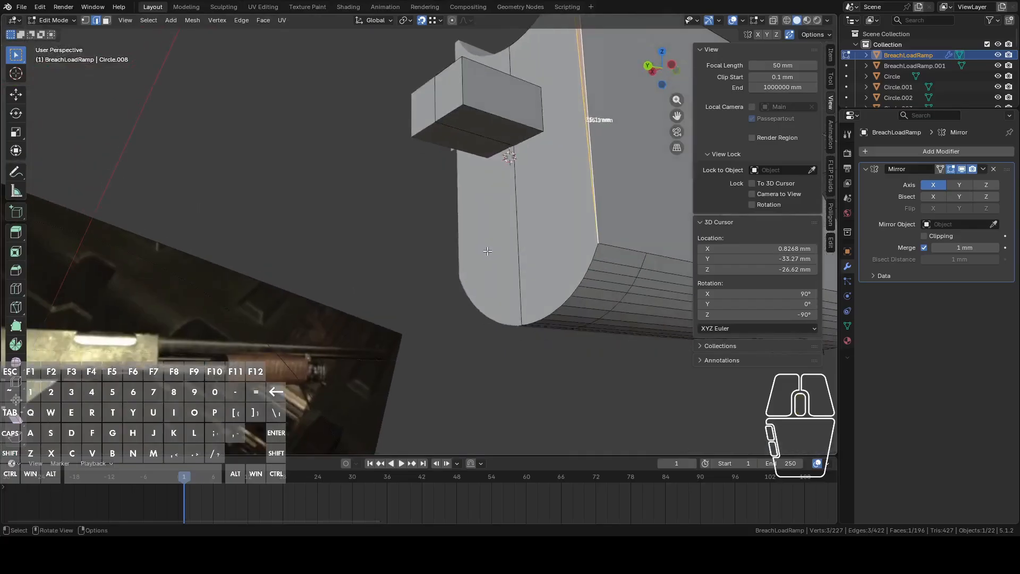
Select the 11.8 mm centre edge on the rear tab's underside and snap the 3D cursor to it with Cursor to Active.
{"action": "key", "text": "2"}
{"action": "left_click", "coordinate": [476, 135]}
{"action": "middle_click_drag", "start_coordinate": [516, 173], "coordinate": [497, 175]}
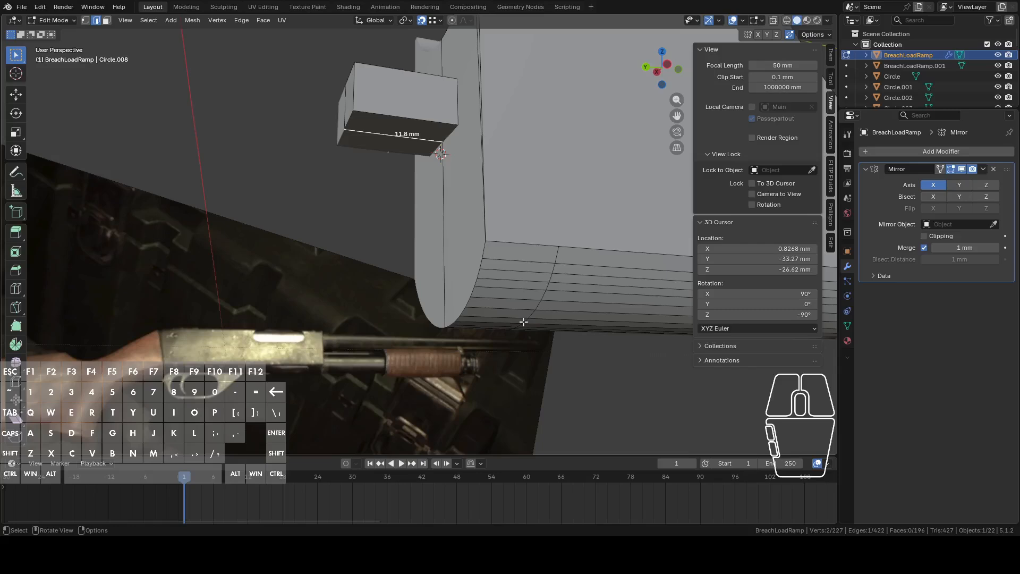
{"action": "middle_click_drag", "start_coordinate": [449, 271], "coordinate": [444, 281], "text": "shift"}
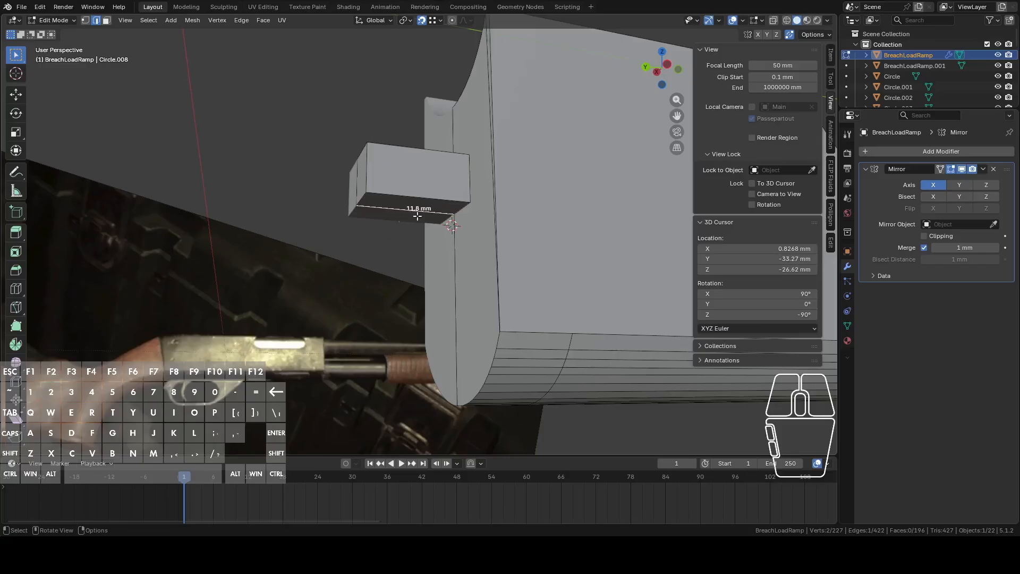
{"action": "middle_click_drag", "start_coordinate": [417, 215], "coordinate": [414, 200]}
{"action": "key", "text": "x"}
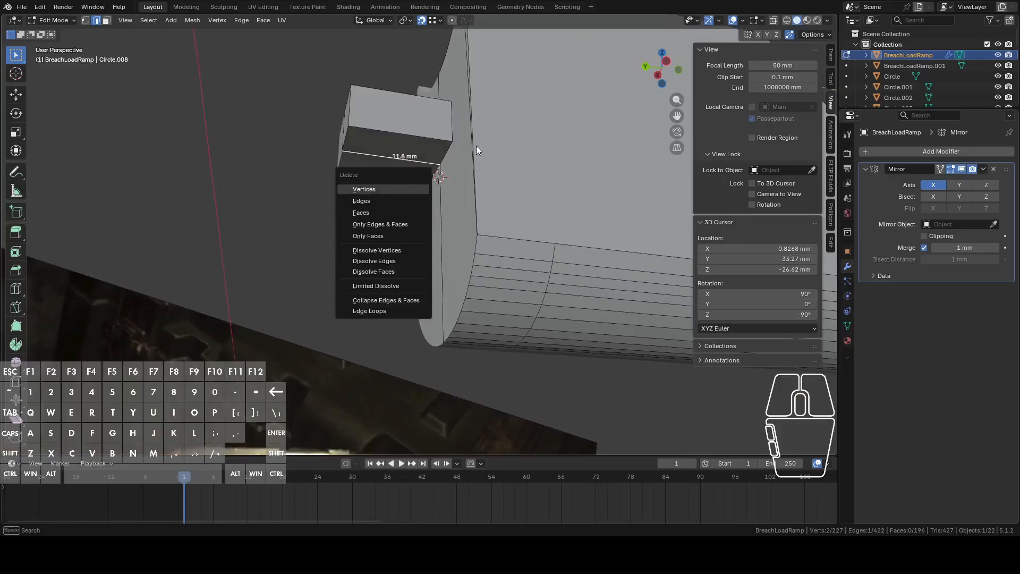
{"action": "key", "text": "F3"}
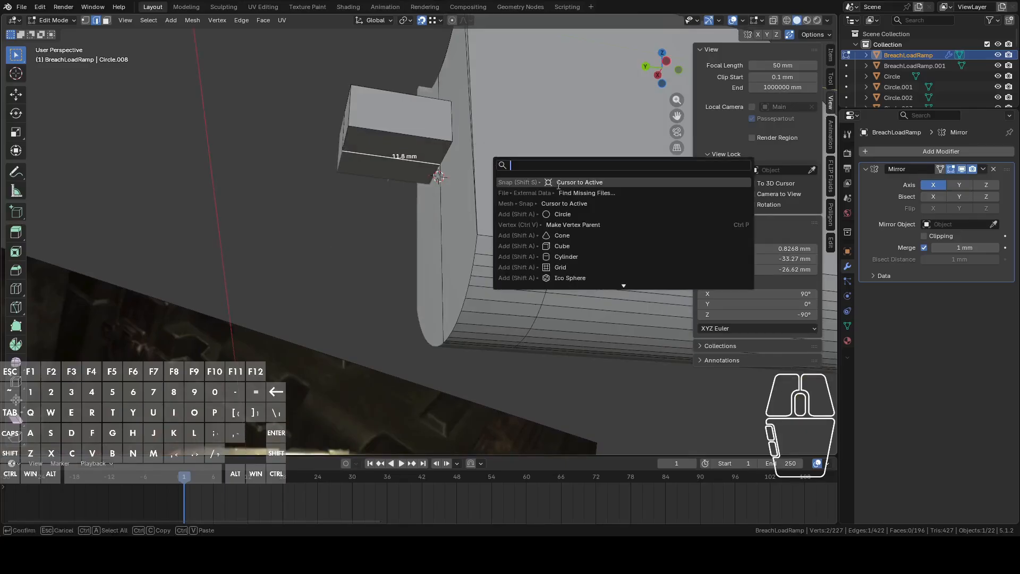
{"action": "left_click", "coordinate": [573, 182]}
Add a 32-vertex circle at the 3D cursor with a radius of 6.9/2 mm.
{"action": "middle_click_drag", "start_coordinate": [371, 161], "coordinate": [473, 213], "text": "shift"}
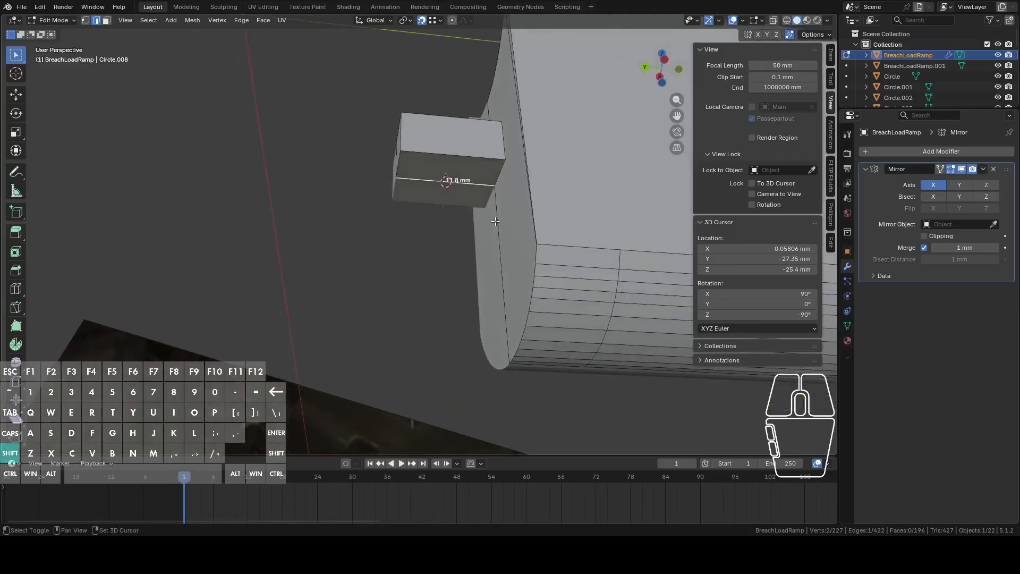
{"action": "key", "text": "shift+a"}
{"action": "left_click", "coordinate": [487, 238]}
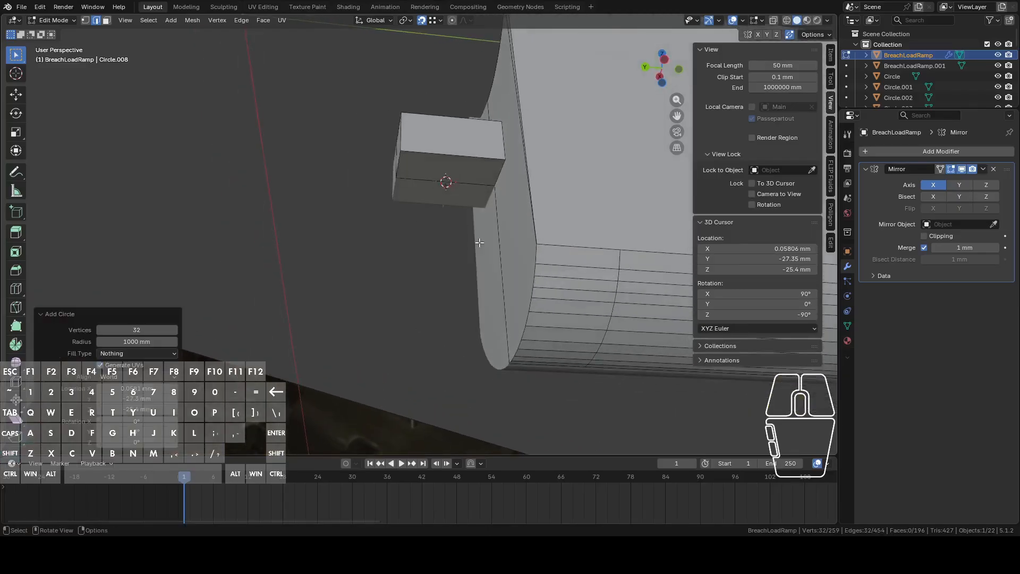
{"action": "left_click", "coordinate": [136, 342]}
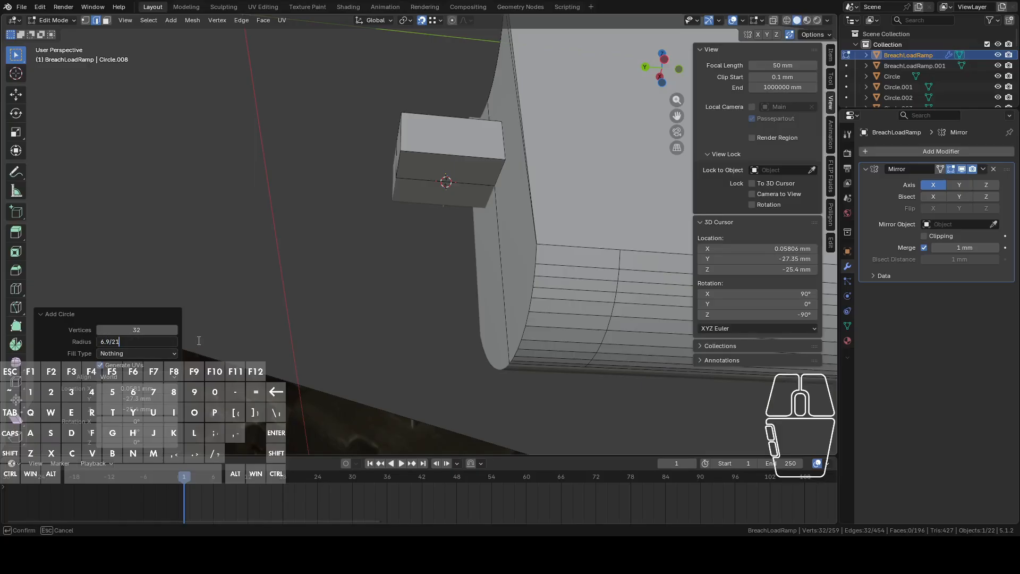
{"action": "type", "text": "6.9/21"}
{"action": "key", "text": "BackSpace"}
{"action": "key", "text": "Return"}
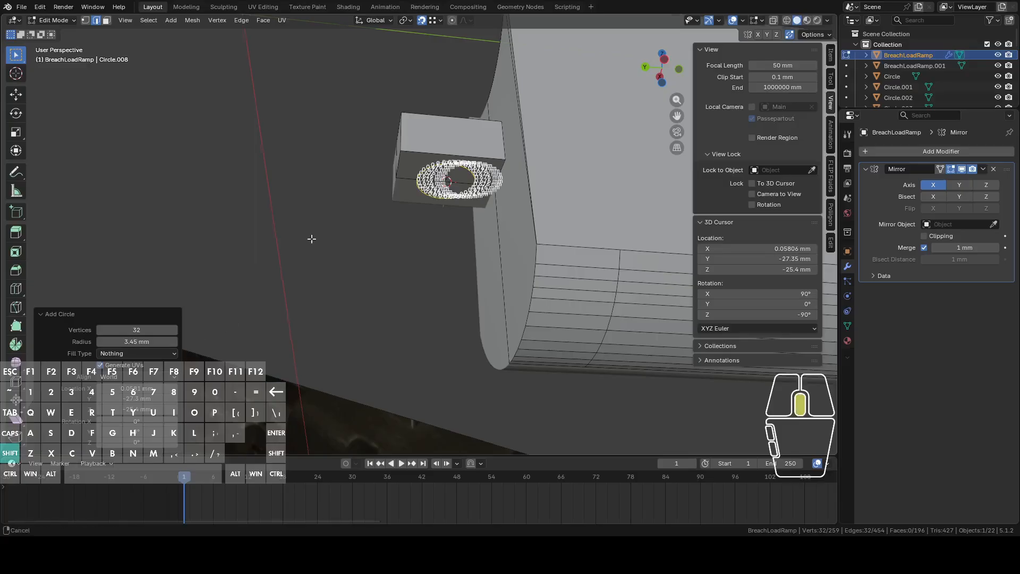
Delete the 11.8 mm centre edge on the rear tab's underside, removing its adjoining face.
{"action": "scroll", "coordinate": [294, 295], "scroll_direction": "up", "scroll_amount": 5}
{"action": "left_click", "coordinate": [336, 307]}
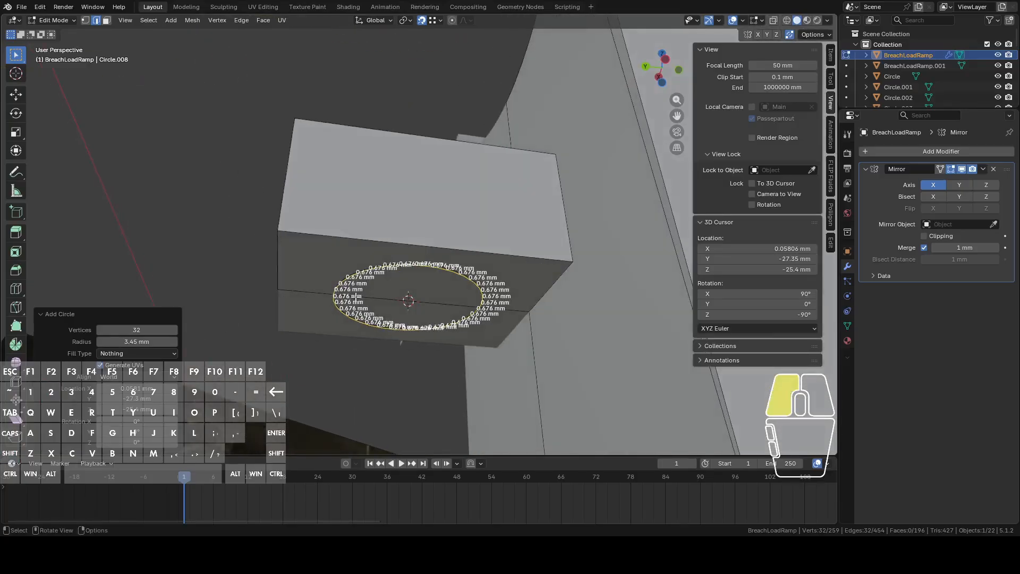
{"action": "key", "text": "x"}
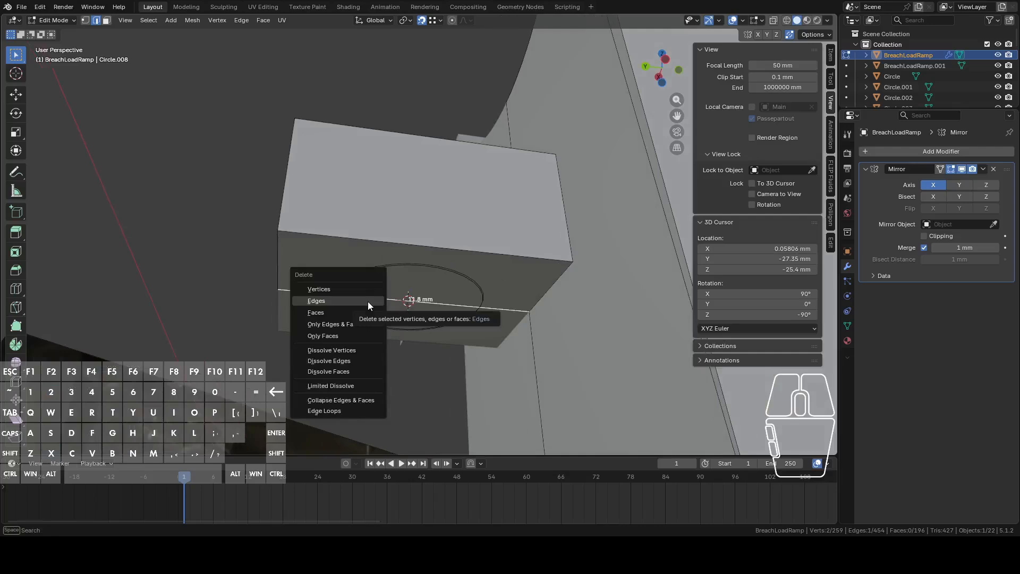
{"action": "left_click", "coordinate": [368, 302]}
Select the circle's vertices on the mirrored side of the tab and delete them, leaving half a circle.
{"action": "mouse_move", "coordinate": [368, 302]}
{"action": "middle_mouse_down"}
{"action": "mouse_move", "coordinate": [445, 289]}
{"action": "mouse_move", "coordinate": [574, 305]}
{"action": "middle_mouse_up"}
{"action": "key", "text": "1"}
{"action": "key", "text": "c"}
{"action": "mouse_move", "coordinate": [574, 305]}
{"action": "left_mouse_down"}
{"action": "mouse_move", "coordinate": [534, 271]}
{"action": "mouse_move", "coordinate": [566, 303]}
{"action": "left_mouse_up"}
{"action": "right_click", "coordinate": [566, 303]}
{"action": "right_click", "coordinate": [589, 328]}
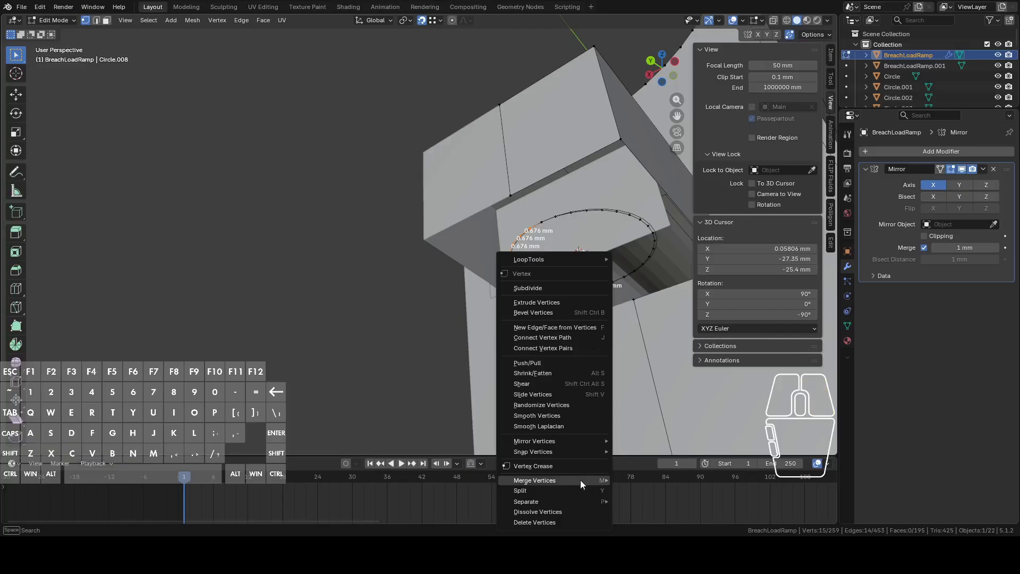
{"action": "left_click", "coordinate": [567, 525]}
{"action": "middle_click_drag", "start_coordinate": [611, 211], "coordinate": [502, 249], "text": "shift"}
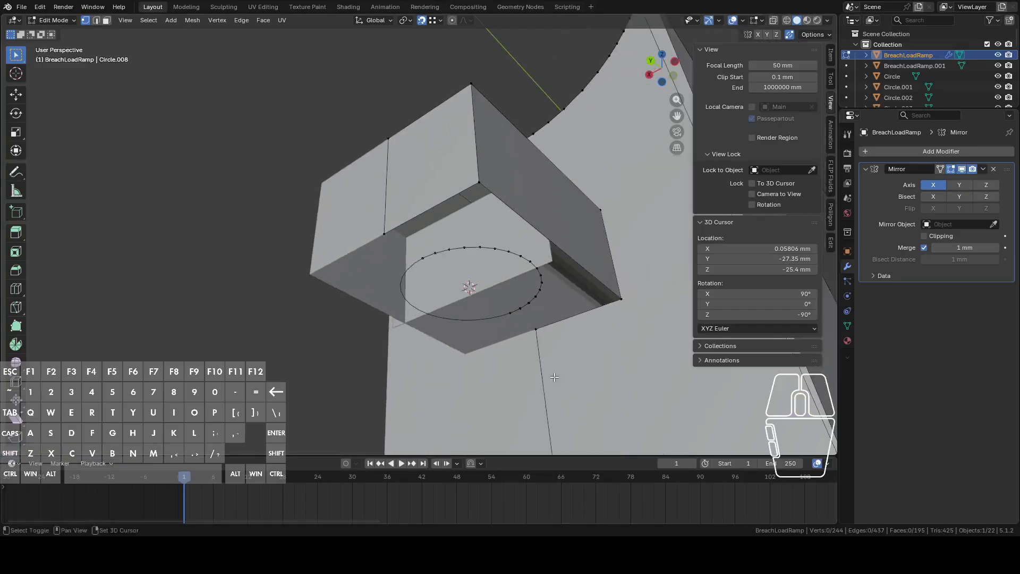
Try to fill a face directly between the half circle and the tab's outer edges on its underside.
{"action": "left_click", "coordinate": [503, 249], "text": "alt"}
{"action": "left_click", "coordinate": [458, 190], "text": "shift"}
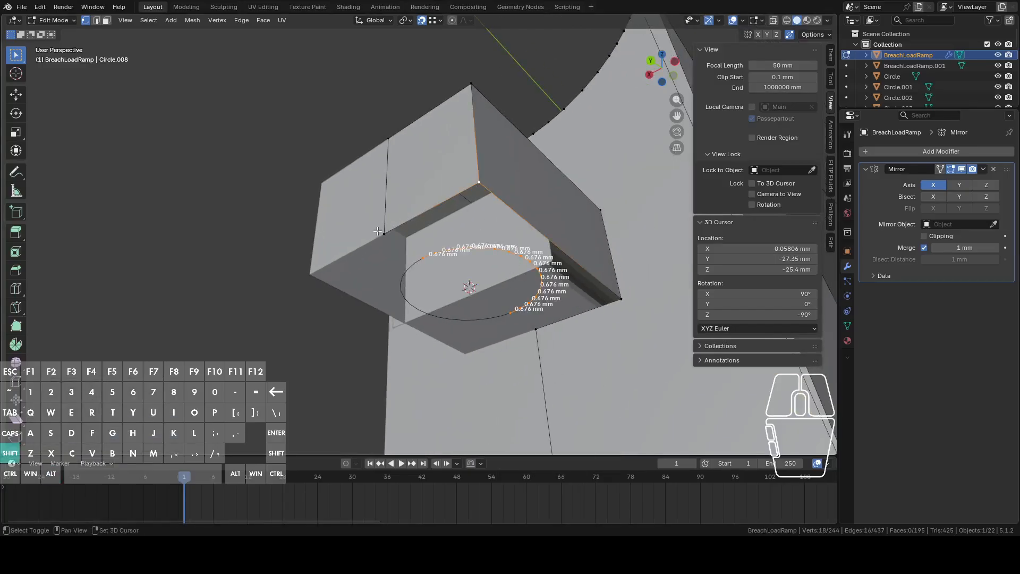
{"action": "left_click", "coordinate": [622, 299], "text": "shift"}
{"action": "left_click", "coordinate": [536, 330], "text": "shift"}
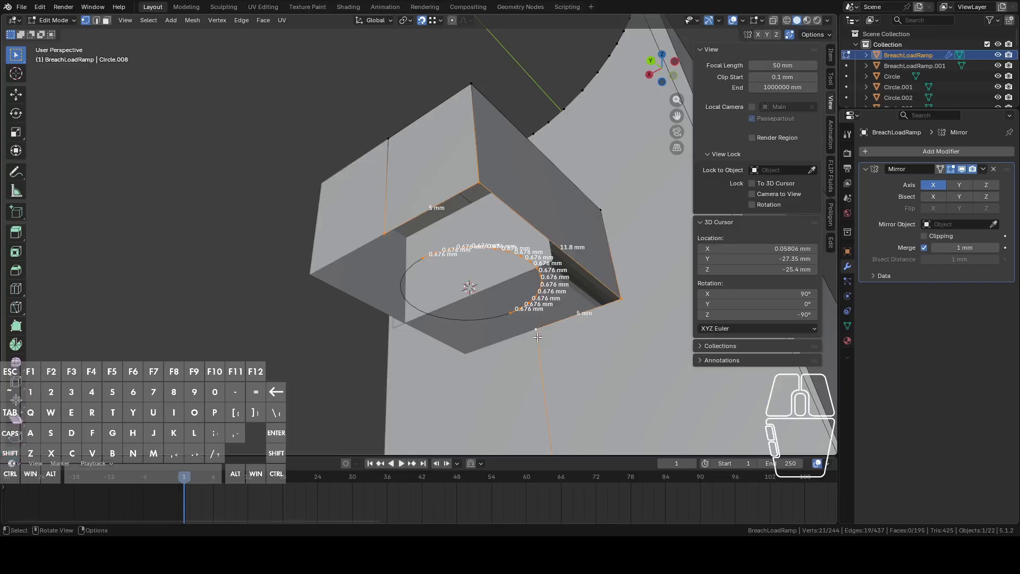
{"action": "key", "text": "f"}
{"action": "key", "text": "ctrl+z"}
{"action": "middle_click_drag", "start_coordinate": [540, 328], "coordinate": [514, 295]}
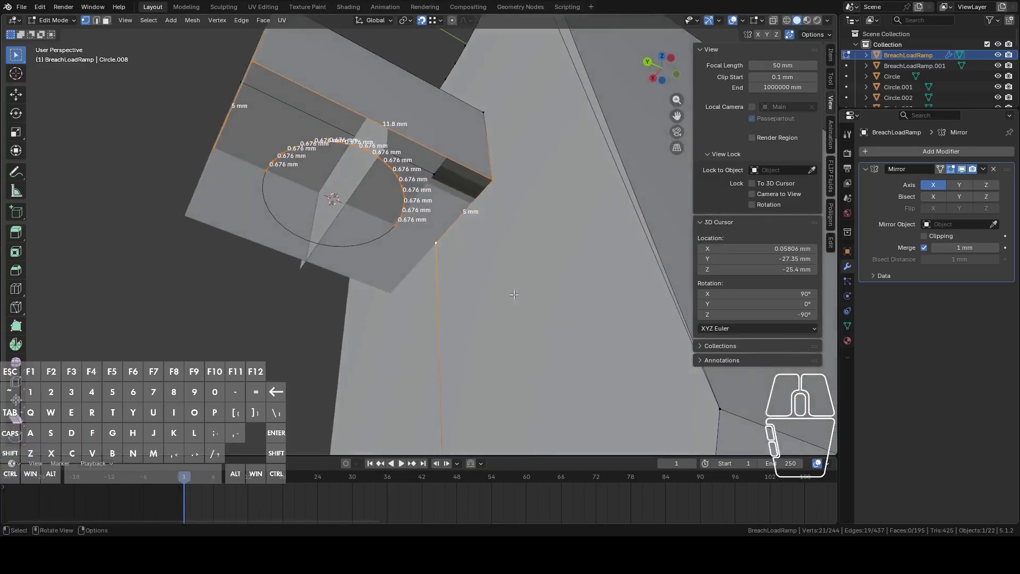
{"action": "key", "text": "f"}
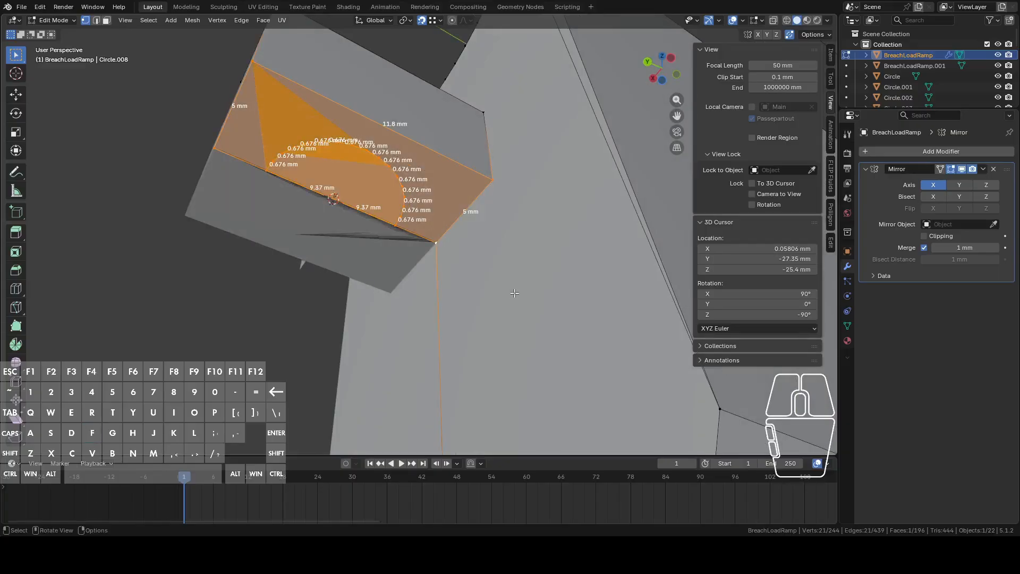
{"action": "key", "text": "ctrl+z"}
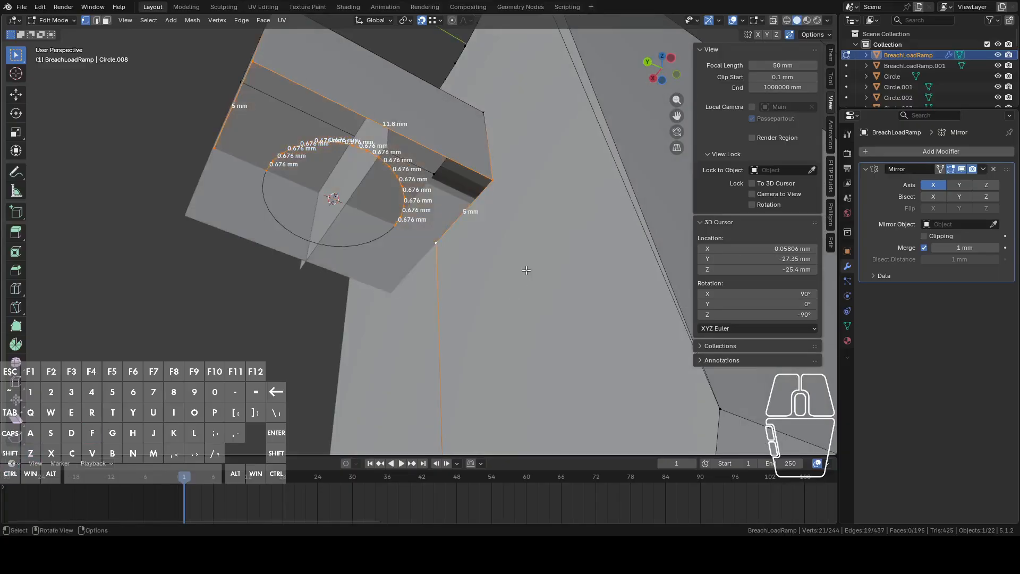
{"action": "key", "text": "g"}
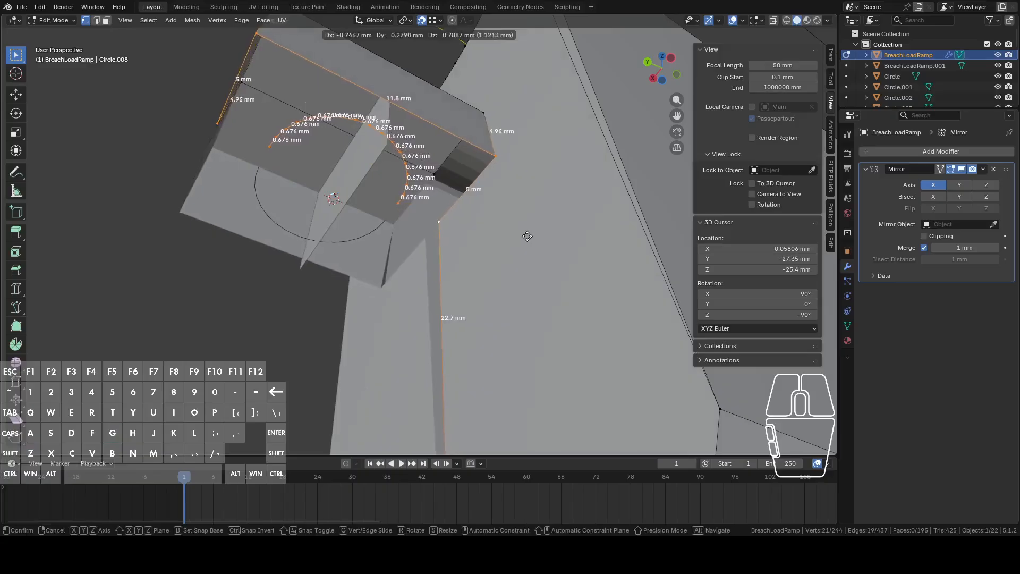
{"action": "right_click", "coordinate": [523, 240]}
{"action": "middle_click_drag", "start_coordinate": [519, 244], "coordinate": [452, 258]}
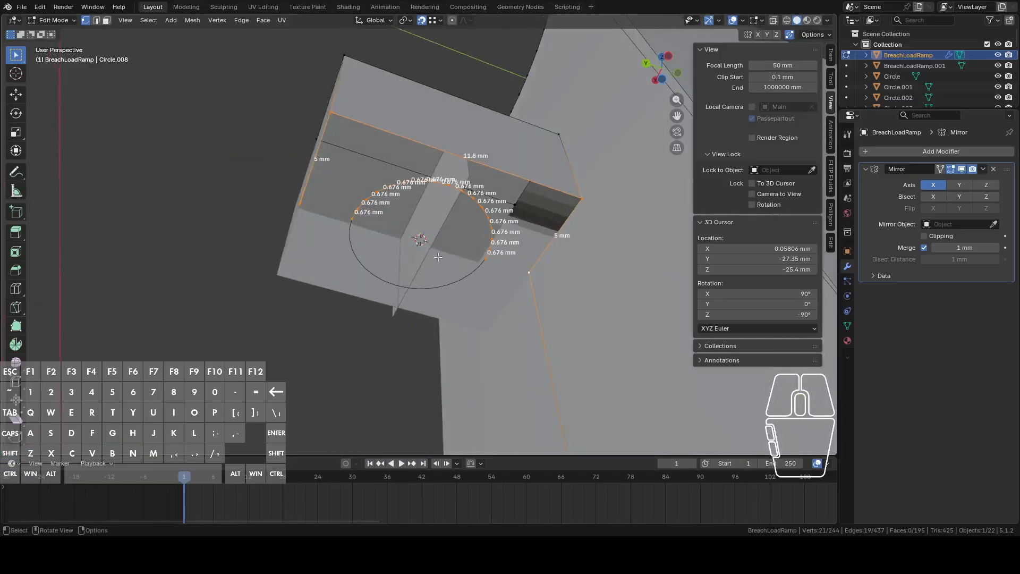
Connect both ends of the half circle to the neighbouring centre-line corner vertices of the tab with edges.
{"action": "left_click", "coordinate": [347, 218]}
{"action": "left_click", "coordinate": [300, 204], "text": "shift"}
{"action": "left_click", "coordinate": [491, 264]}
{"action": "left_click", "coordinate": [528, 273], "text": "shift"}
{"action": "key", "text": "f"}
Fill the tab's underside with a face between the half circle, its connecting edges and the outer outline.
{"action": "left_click", "coordinate": [490, 209], "text": "alt"}
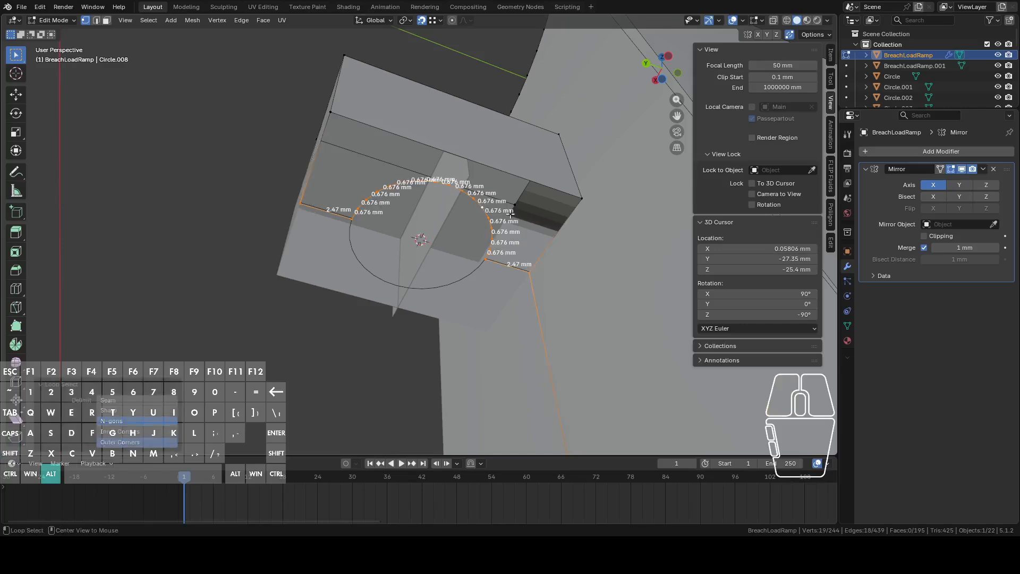
{"action": "left_click", "coordinate": [552, 190], "text": "alt+shift"}
{"action": "key", "text": "f"}
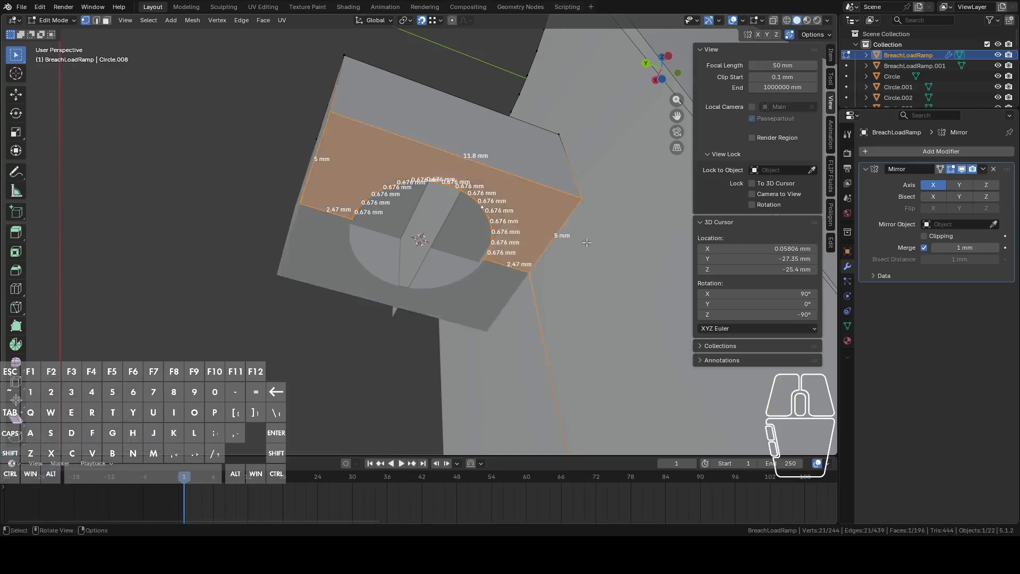
Select the half circle's vertices and extrude them about 1.8 mm along Z into the tab.
{"action": "left_click", "coordinate": [493, 233], "text": "alt"}
{"action": "middle_click_drag", "start_coordinate": [493, 233], "coordinate": [538, 253]}
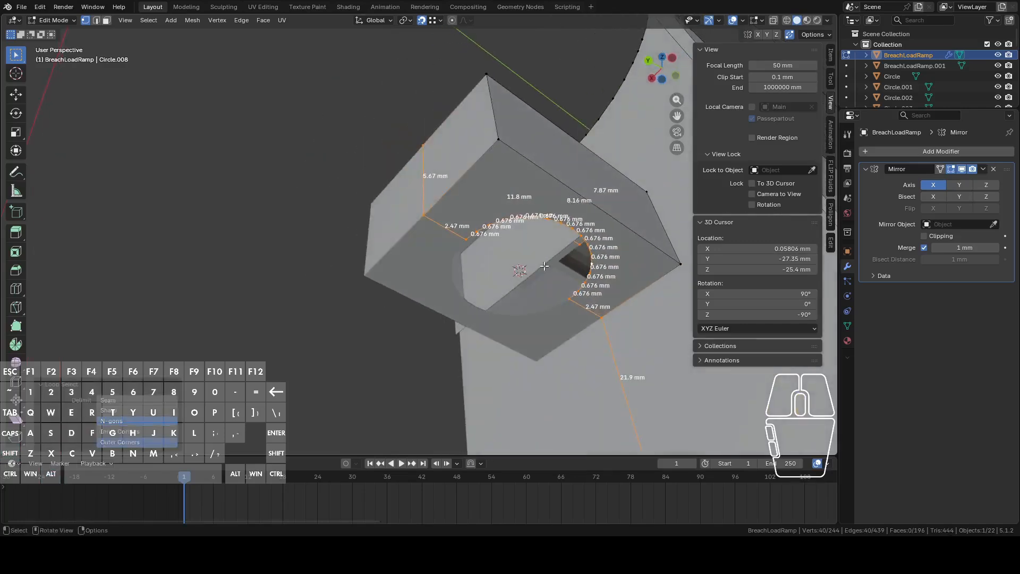
{"action": "middle_click_drag", "start_coordinate": [587, 288], "coordinate": [531, 274]}
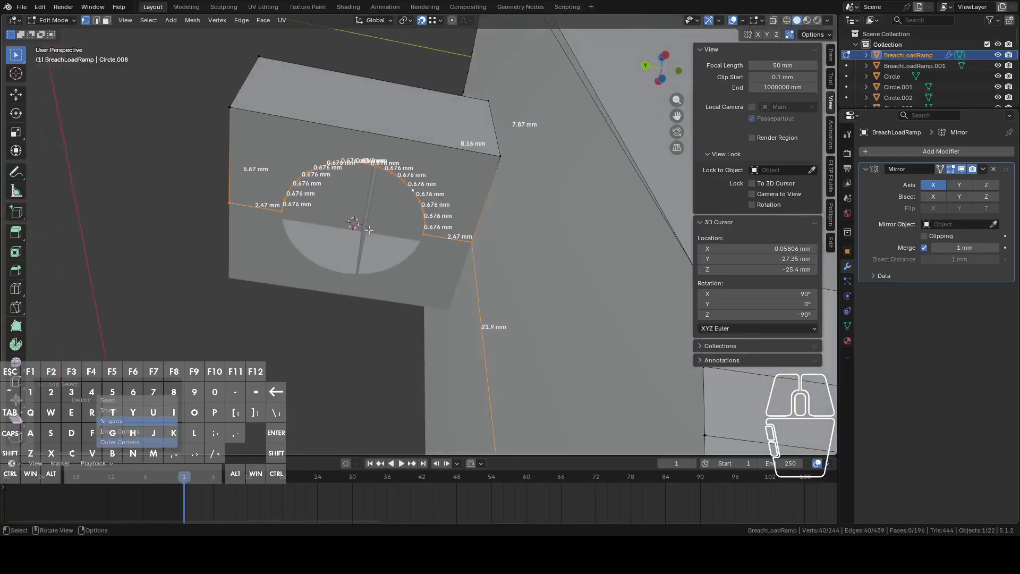
{"action": "left_click", "coordinate": [531, 274]}
{"action": "key", "text": "c"}
{"action": "mouse_move", "coordinate": [313, 219]}
{"action": "left_mouse_down"}
{"action": "mouse_move", "coordinate": [342, 205]}
{"action": "mouse_move", "coordinate": [407, 223]}
{"action": "left_mouse_up"}
{"action": "right_click", "coordinate": [413, 226]}
{"action": "middle_click_drag", "start_coordinate": [444, 234], "coordinate": [510, 295]}
{"action": "key", "text": "e"}
{"action": "key", "text": "z"}
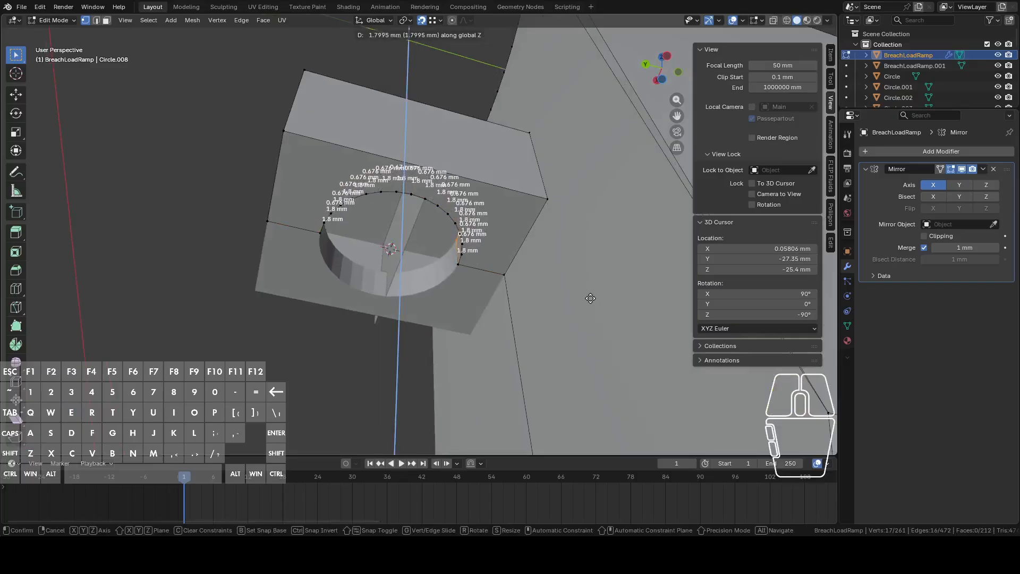
{"action": "left_click", "coordinate": [591, 298]}
Move the extruded half-circle rim about 0.33 mm further along Z and cap the recess with a face.
{"action": "middle_click_drag", "start_coordinate": [591, 298], "coordinate": [617, 301]}
{"action": "key", "text": "g"}
{"action": "key", "text": "z"}
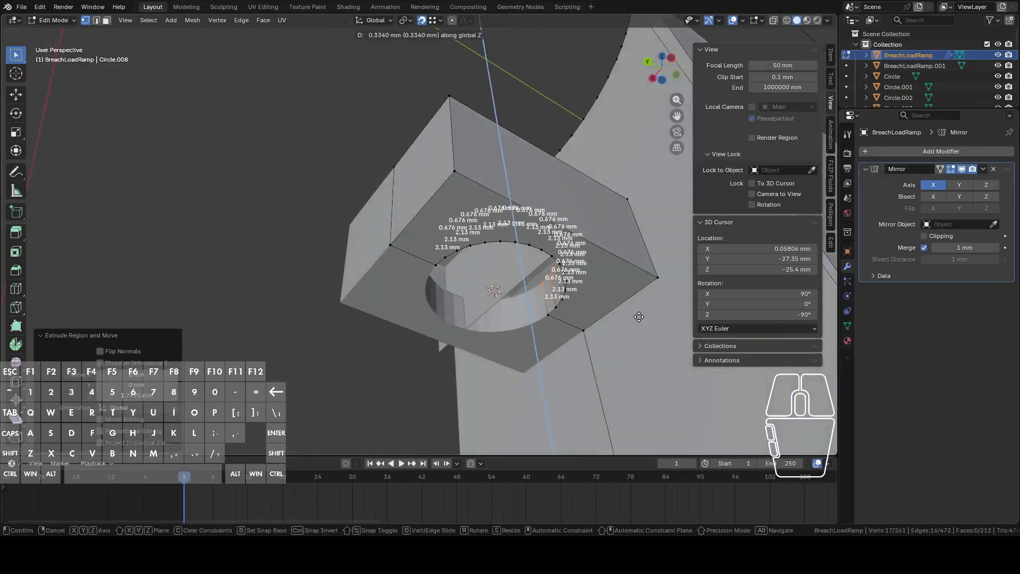
{"action": "left_click", "coordinate": [640, 318]}
{"action": "key", "text": "g"}
{"action": "right_click", "coordinate": [613, 320]}
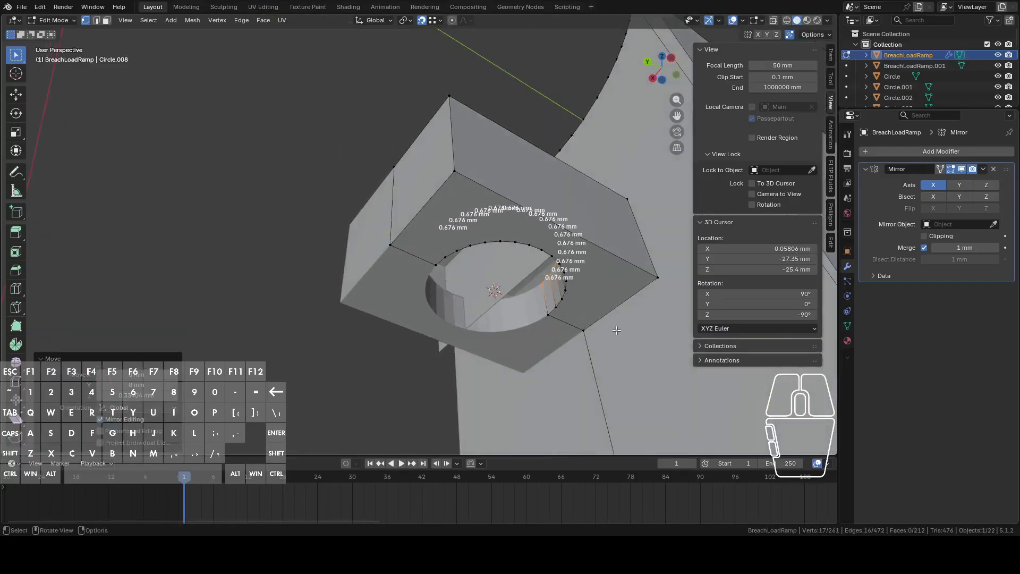
{"action": "key", "text": "f"}
Return to Object Mode, view the ramp from the left and unhide the Main object around it.
{"action": "key", "text": "Tab"}
{"action": "scroll", "coordinate": [611, 325], "scroll_direction": "down", "scroll_amount": 5}
{"action": "middle_click_drag", "start_coordinate": [594, 317], "coordinate": [557, 273]}
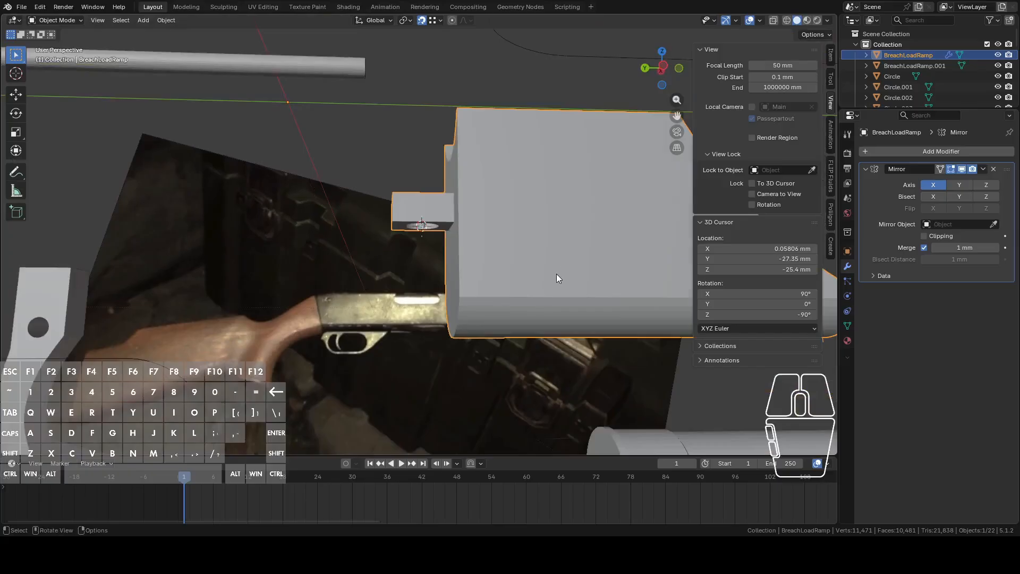
{"action": "left_click", "coordinate": [663, 68]}
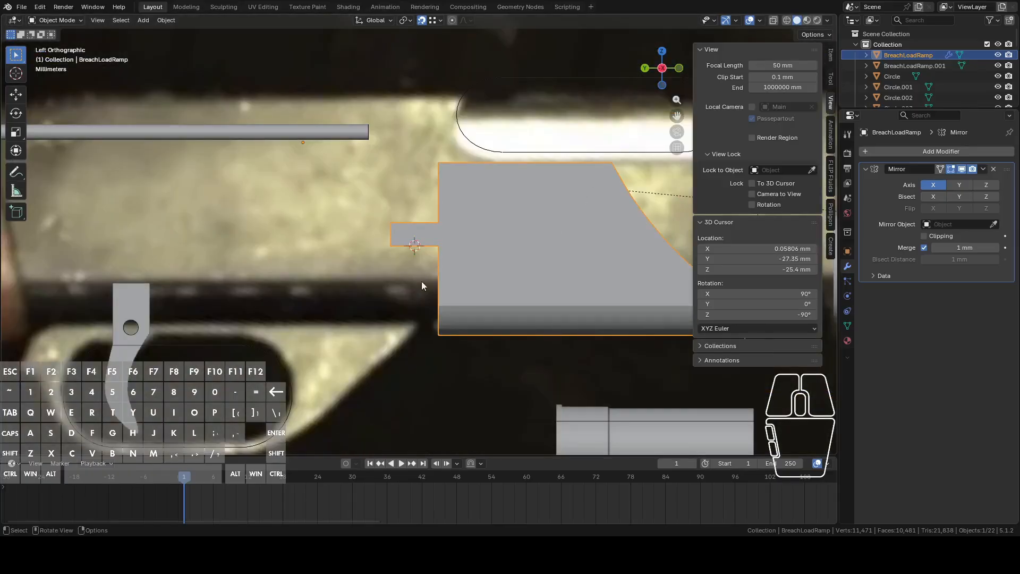
{"action": "scroll", "coordinate": [355, 175], "scroll_direction": "down", "scroll_amount": 3}
{"action": "scroll", "coordinate": [853, 88], "scroll_direction": "down", "scroll_amount": 4}
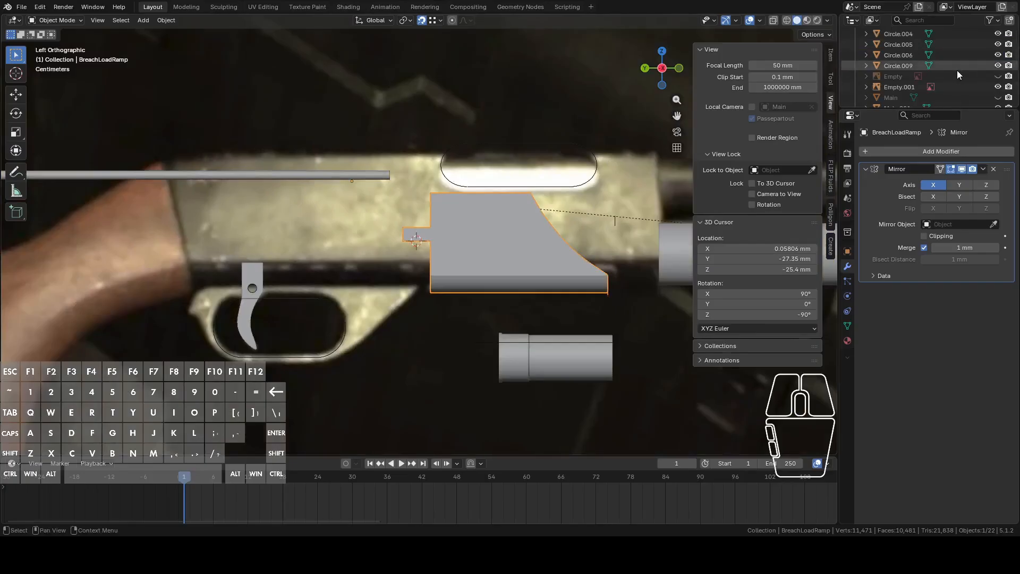
{"action": "left_click", "coordinate": [998, 76]}
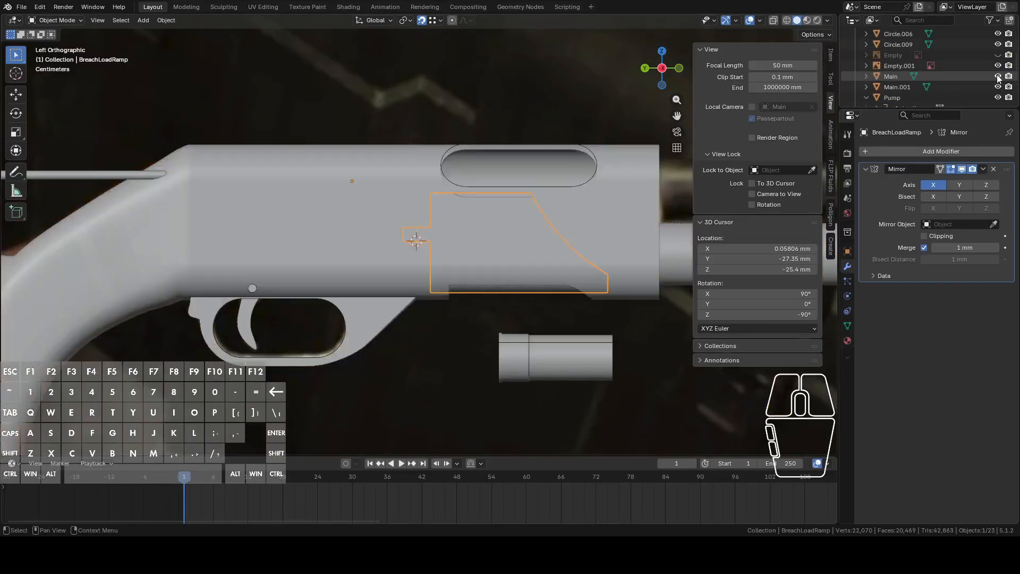
{"action": "scroll", "coordinate": [642, 161], "scroll_direction": "up", "scroll_amount": 5}
{"action": "middle_click_drag", "start_coordinate": [537, 223], "coordinate": [490, 211]}
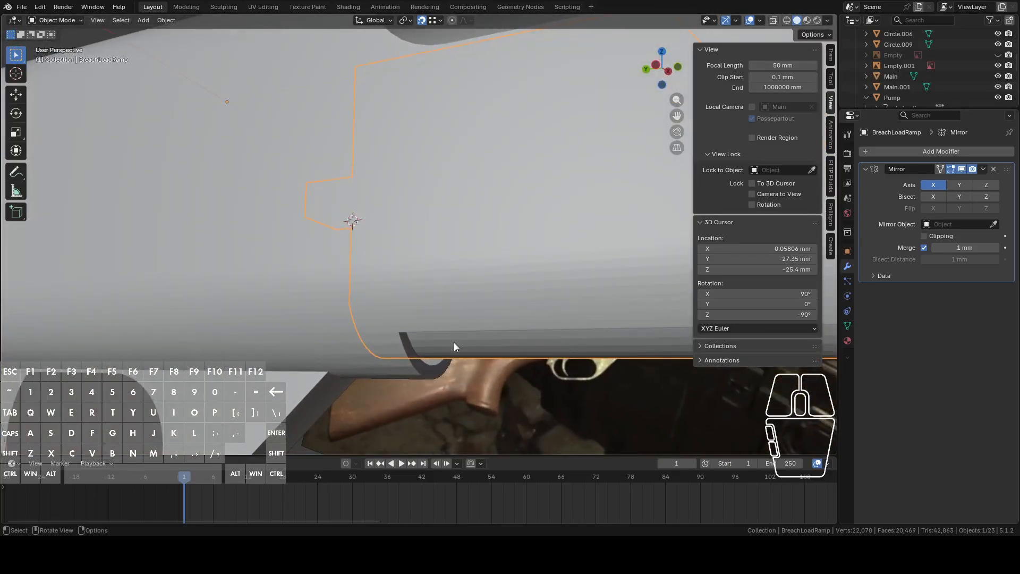
{"action": "middle_click_drag", "start_coordinate": [446, 338], "coordinate": [413, 287]}
Duplicate the recess's half-circle cap face in the ramp's mesh and move the copy down below the tab.
{"action": "key", "text": "Tab"}
{"action": "scroll", "coordinate": [414, 262], "scroll_direction": "up", "scroll_amount": 7}
{"action": "mouse_move", "coordinate": [422, 242]}
{"action": "middle_mouse_down"}
{"action": "mouse_move", "coordinate": [465, 241]}
{"action": "mouse_move", "coordinate": [465, 232]}
{"action": "mouse_move", "coordinate": [408, 255]}
{"action": "middle_mouse_up"}
{"action": "scroll", "coordinate": [407, 255], "scroll_direction": "up", "scroll_amount": 1}
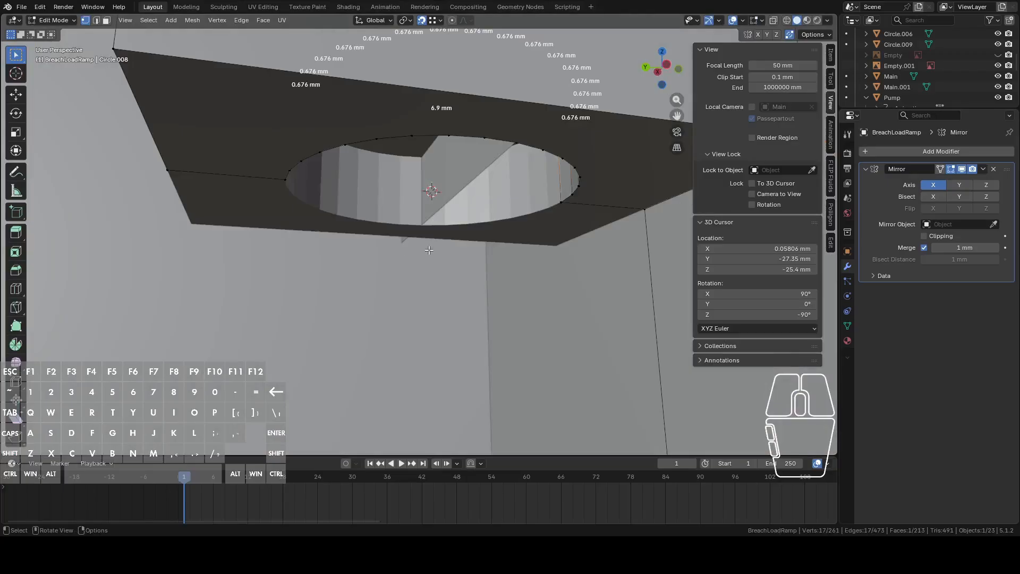
{"action": "key", "text": "shift+d"}
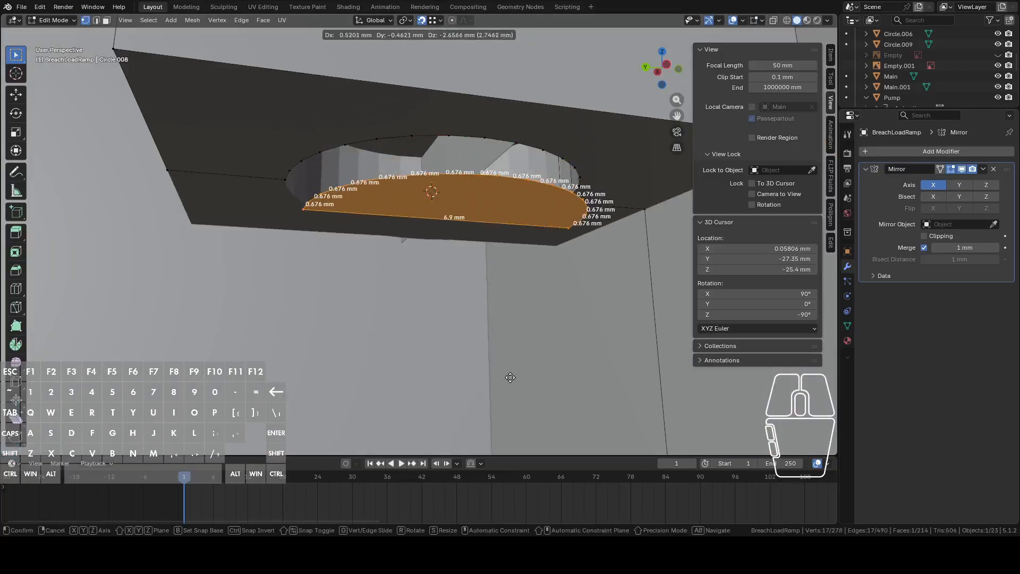
{"action": "right_click", "coordinate": [491, 330]}
{"action": "scroll", "coordinate": [492, 330], "scroll_direction": "up", "scroll_amount": 2}
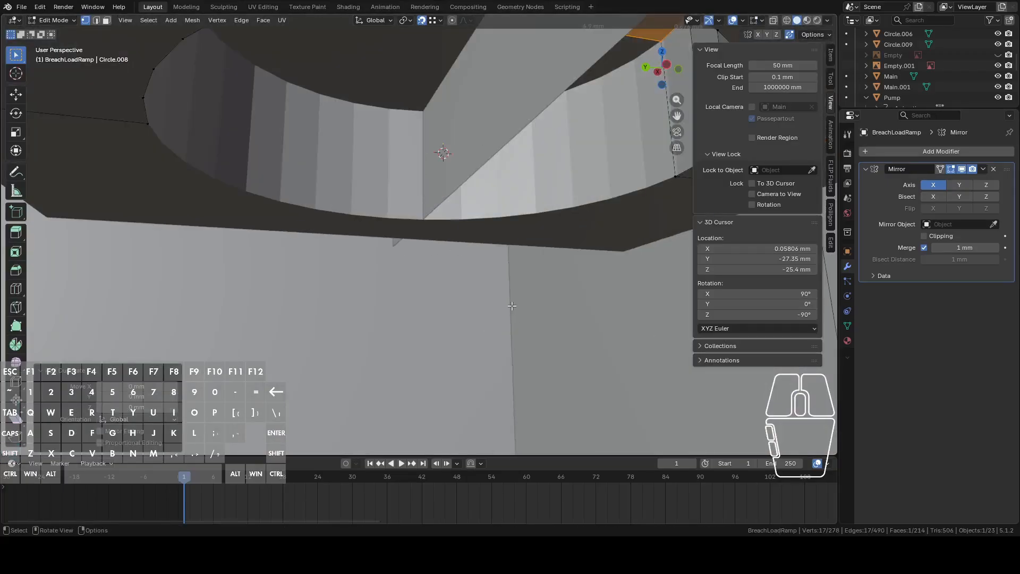
{"action": "scroll", "coordinate": [512, 305], "scroll_direction": "down", "scroll_amount": 5}
{"action": "scroll", "coordinate": [511, 306], "scroll_direction": "up", "scroll_amount": 5}
{"action": "key", "text": "g"}
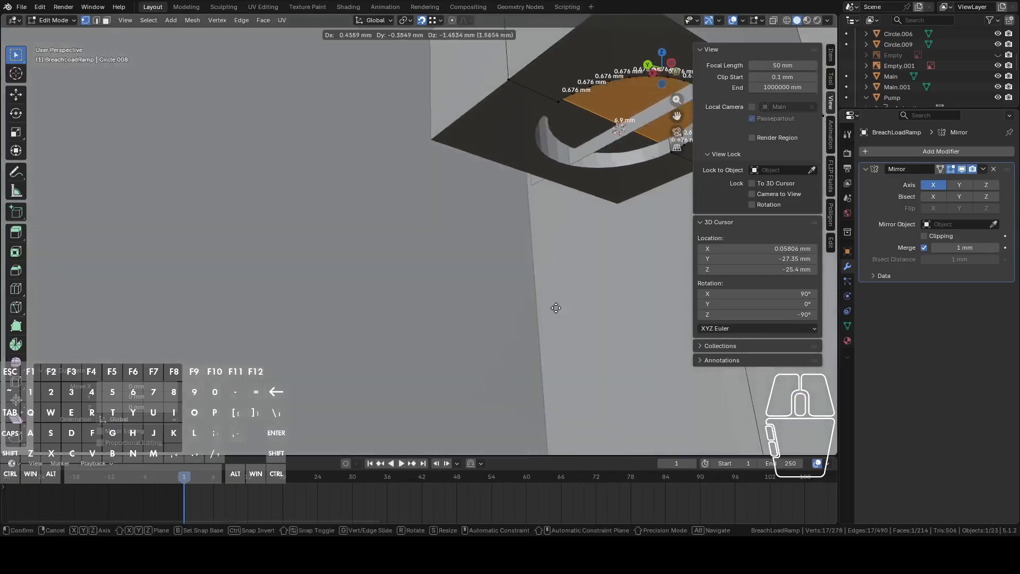
{"action": "left_click", "coordinate": [563, 413]}
Separate the duplicated half-circle face into its own object and return to Object Mode.
{"action": "middle_click_drag", "start_coordinate": [563, 413], "coordinate": [529, 357]}
{"action": "key", "text": "p"}
{"action": "left_click", "coordinate": [558, 340]}
{"action": "scroll", "coordinate": [558, 336], "scroll_direction": "down", "scroll_amount": 8}
{"action": "middle_click_drag", "start_coordinate": [554, 319], "coordinate": [472, 293]}
{"action": "key", "text": "Tab"}
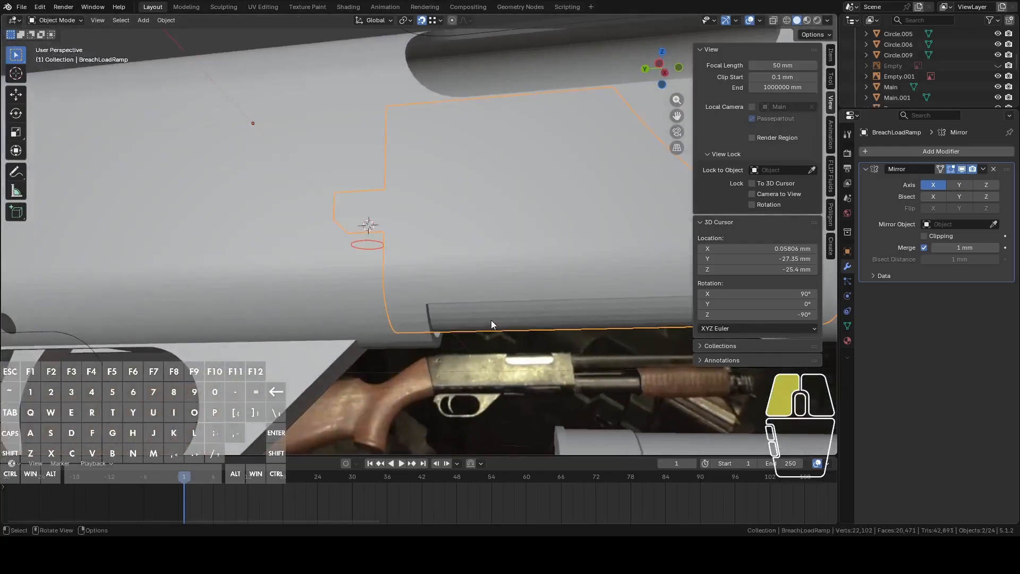
Hide the breach loading ramp and open the Main object's mesh in Edit Mode, looking into its round opening.
{"action": "key", "text": "h"}
{"action": "left_click", "coordinate": [429, 248]}
{"action": "mouse_move", "coordinate": [429, 271]}
{"action": "middle_mouse_down"}
{"action": "mouse_move", "coordinate": [384, 325]}
{"action": "mouse_move", "coordinate": [372, 314]}
{"action": "mouse_move", "coordinate": [454, 221]}
{"action": "mouse_move", "coordinate": [420, 232]}
{"action": "mouse_move", "coordinate": [415, 257]}
{"action": "middle_mouse_up"}
{"action": "scroll", "coordinate": [453, 222], "scroll_direction": "up", "scroll_amount": 4}
{"action": "scroll", "coordinate": [413, 262], "scroll_direction": "up", "scroll_amount": 2}
{"action": "left_click", "coordinate": [410, 270]}
{"action": "middle_click_drag", "start_coordinate": [413, 326], "coordinate": [466, 212], "text": "shift"}
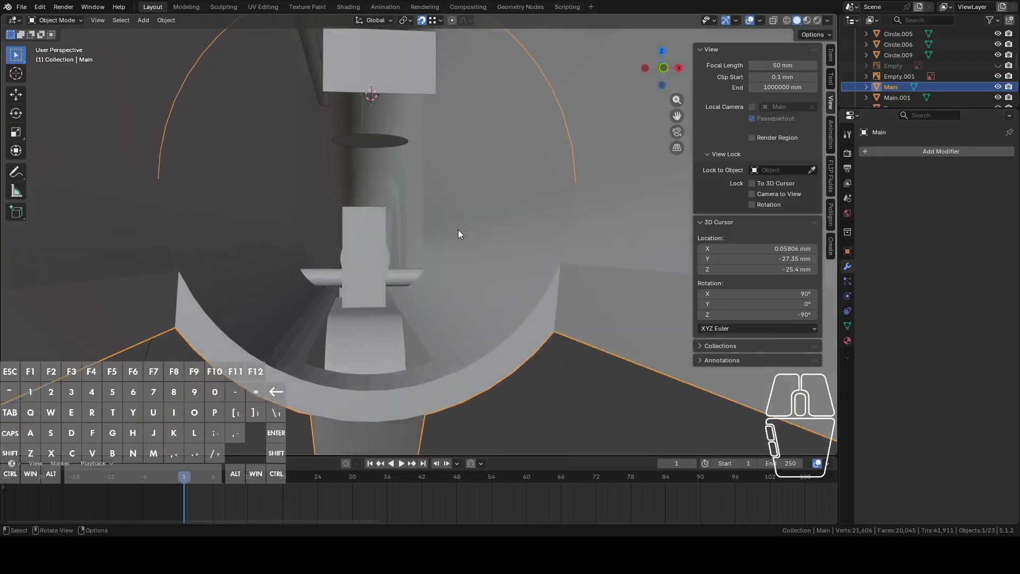
{"action": "middle_click_drag", "start_coordinate": [453, 304], "coordinate": [531, 223]}
{"action": "key", "text": "Tab"}
Select the inner edge loops along the sides and bottom of the Main body's round opening.
{"action": "left_click", "coordinate": [536, 172], "text": "alt"}
{"action": "middle_click_drag", "start_coordinate": [537, 172], "coordinate": [515, 243]}
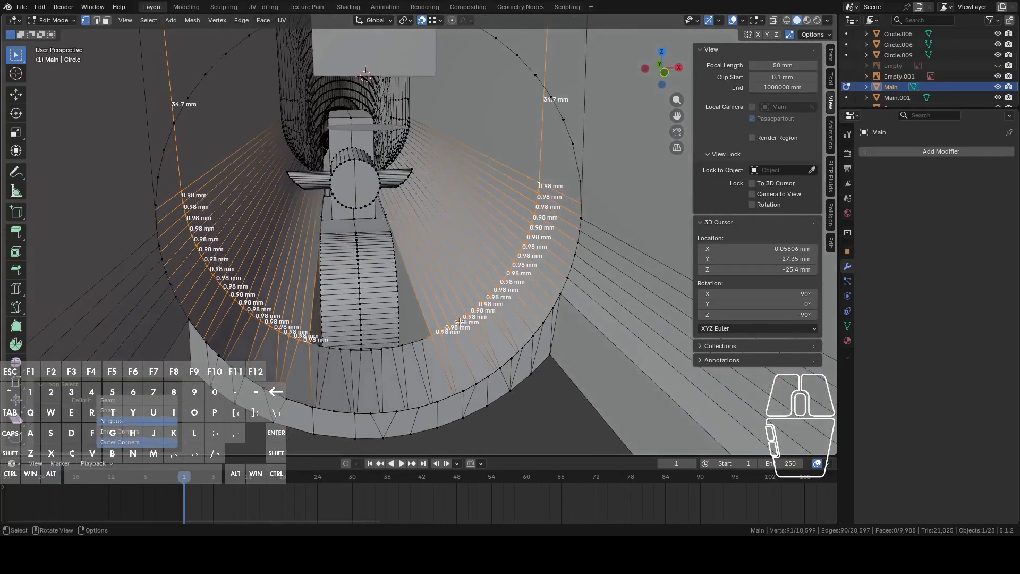
{"action": "middle_click_drag", "start_coordinate": [450, 326], "coordinate": [436, 303]}
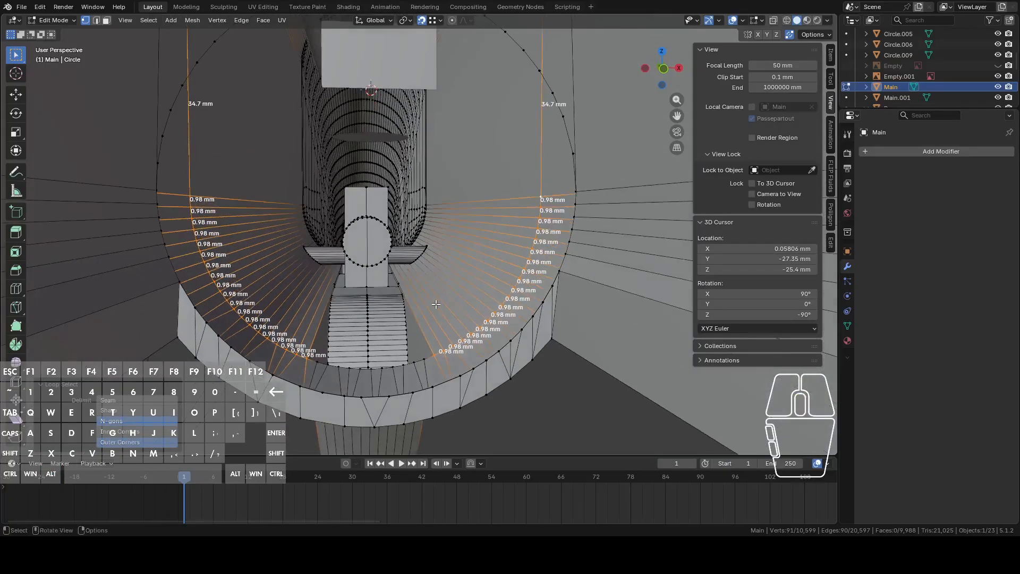
{"action": "left_click", "coordinate": [426, 355], "text": "alt"}
{"action": "middle_click_drag", "start_coordinate": [428, 347], "coordinate": [450, 330]}
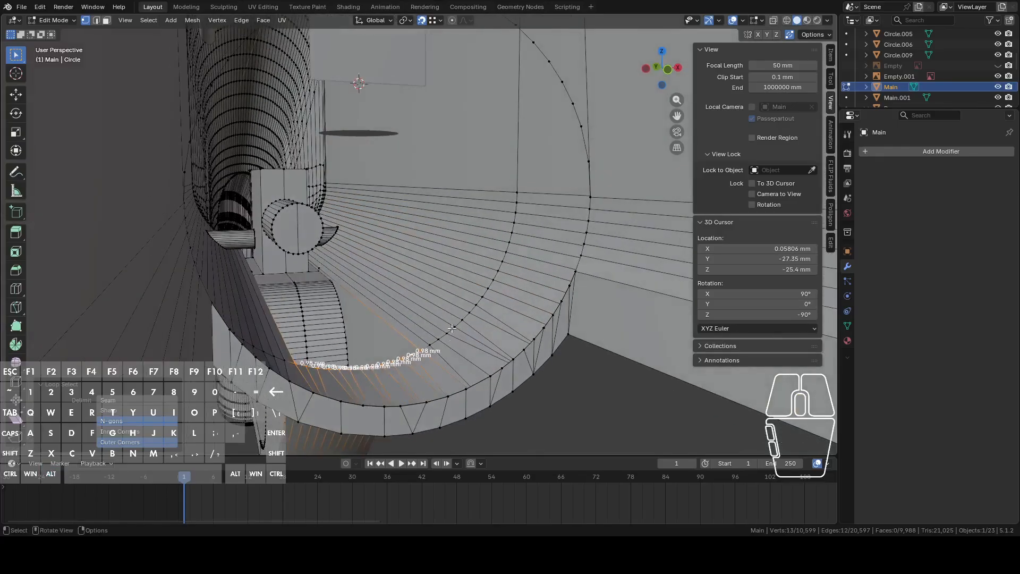
{"action": "left_click", "coordinate": [463, 317], "text": "alt+shift"}
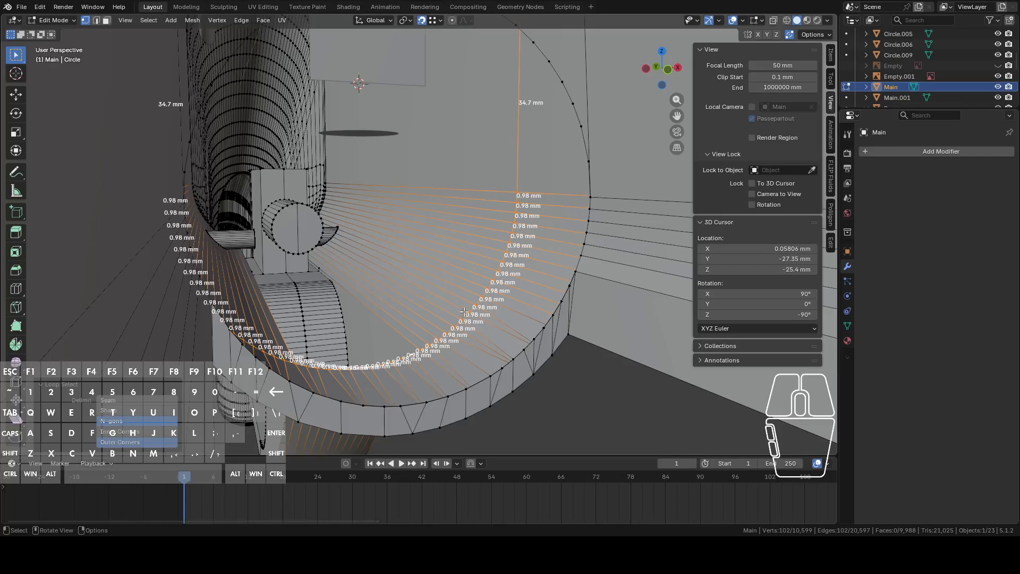
{"action": "mouse_move", "coordinate": [471, 321]}
{"action": "middle_mouse_down"}
{"action": "mouse_move", "coordinate": [531, 274]}
{"action": "mouse_move", "coordinate": [531, 252]}
{"action": "mouse_move", "coordinate": [508, 223]}
{"action": "mouse_move", "coordinate": [494, 228]}
{"action": "mouse_move", "coordinate": [457, 310]}
{"action": "middle_mouse_up"}
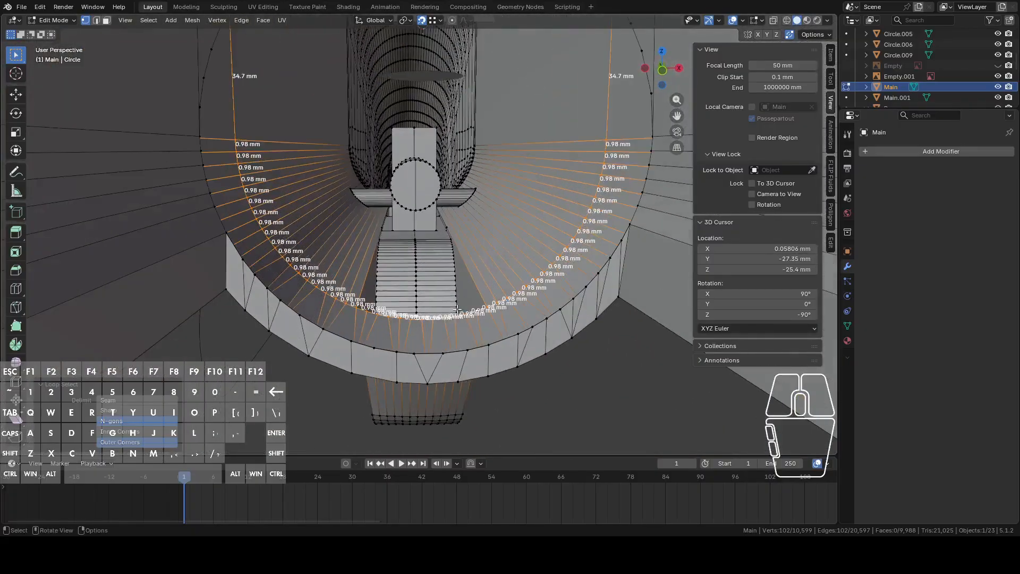
Select the opening's lower outer rim loop, try adding the upper arc to it, and undo that addition.
{"action": "left_click", "coordinate": [468, 351], "text": "alt"}
{"action": "middle_click_drag", "start_coordinate": [468, 351], "coordinate": [549, 307]}
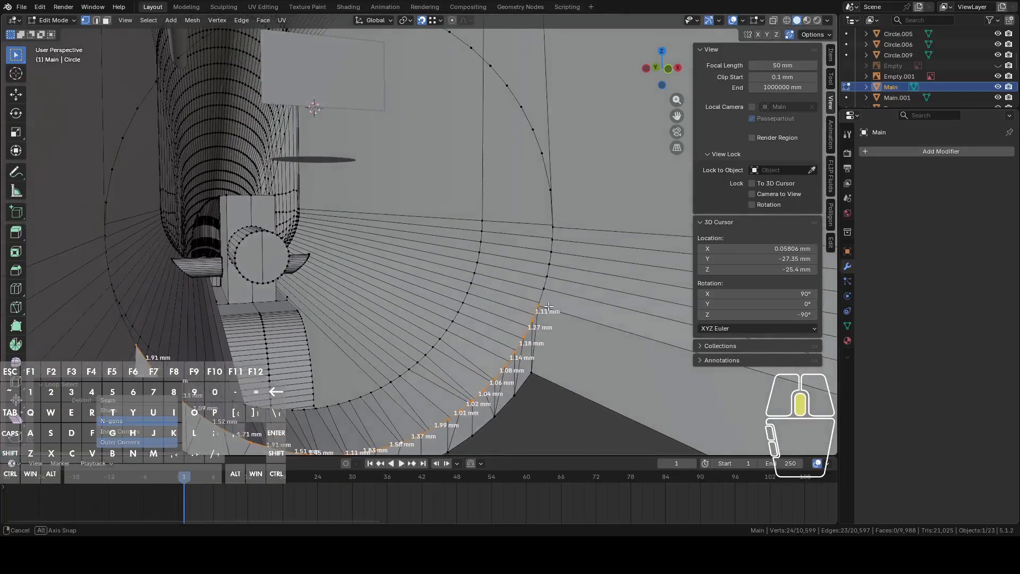
{"action": "left_click", "coordinate": [549, 206], "text": "alt+shift"}
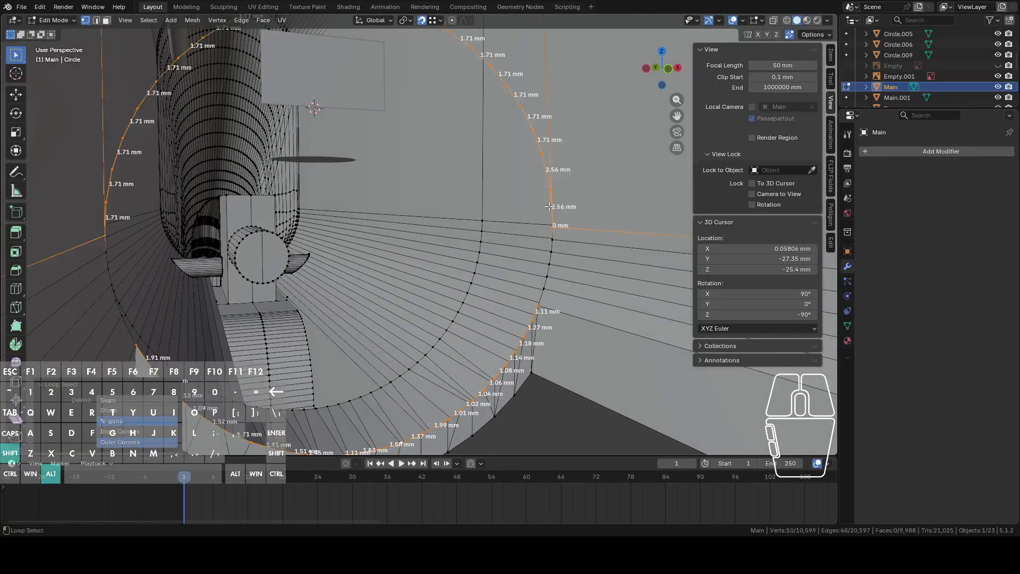
{"action": "key", "text": "ctrl+z"}
{"action": "middle_click_drag", "start_coordinate": [546, 221], "coordinate": [535, 218]}
{"action": "middle_click_drag", "start_coordinate": [522, 175], "coordinate": [489, 221], "text": "shift"}
{"action": "scroll", "coordinate": [498, 228], "scroll_direction": "down", "scroll_amount": 2}
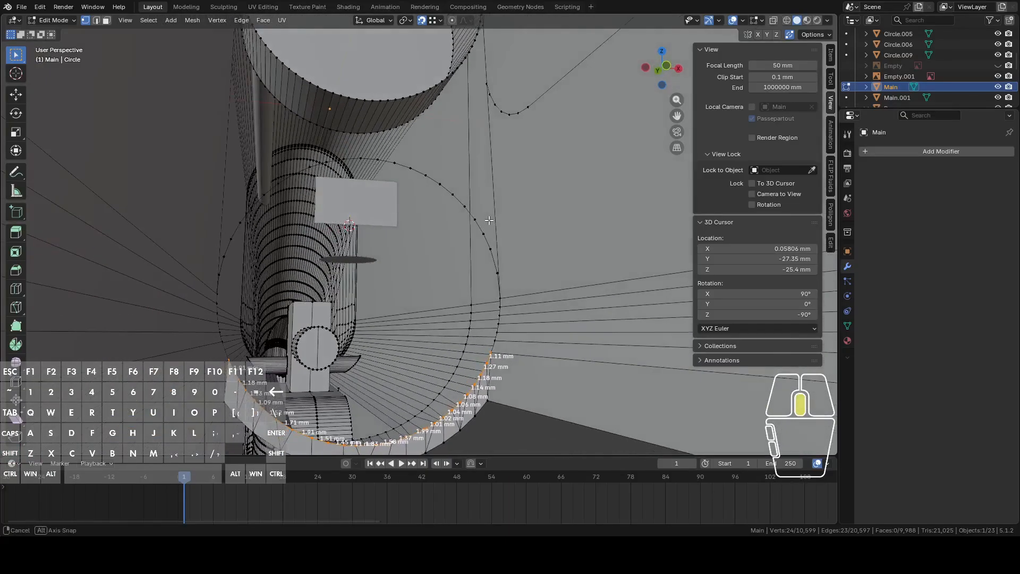
Select the upper arc of the Main body's round opening, exclude its lower side vertices from the selection, and delete the arc's vertices.
{"action": "left_click", "coordinate": [461, 200], "text": "alt"}
{"action": "key", "text": "c"}
{"action": "left_click", "coordinate": [229, 321], "text": "shift"}
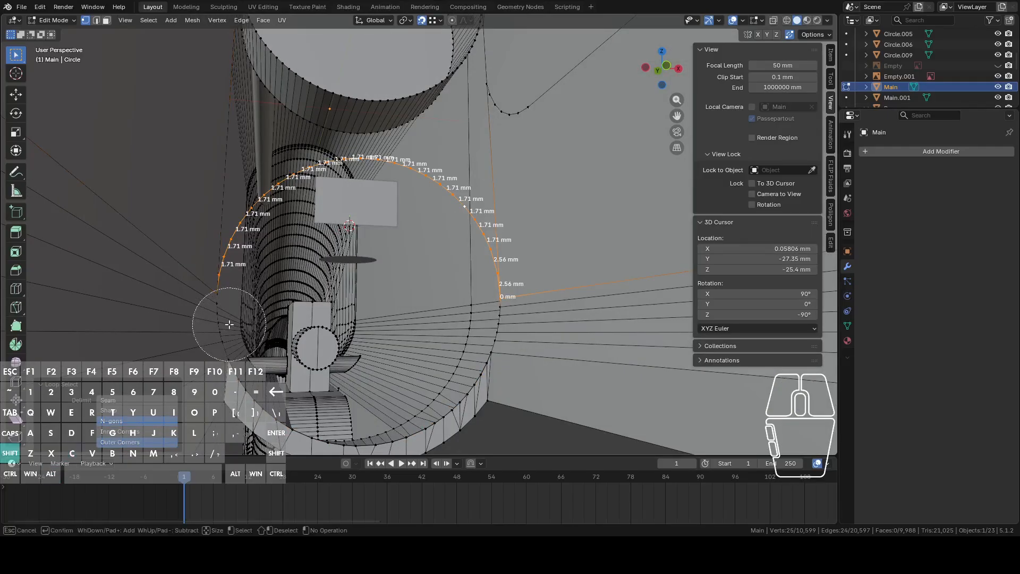
{"action": "right_click", "coordinate": [493, 333]}
{"action": "mouse_move", "coordinate": [541, 259]}
{"action": "middle_mouse_down", "text": "shift"}
{"action": "mouse_move", "coordinate": [542, 286]}
{"action": "mouse_move", "coordinate": [519, 292]}
{"action": "middle_mouse_up", "text": "shift"}
{"action": "left_click", "coordinate": [773, 22]}
{"action": "key", "text": "c"}
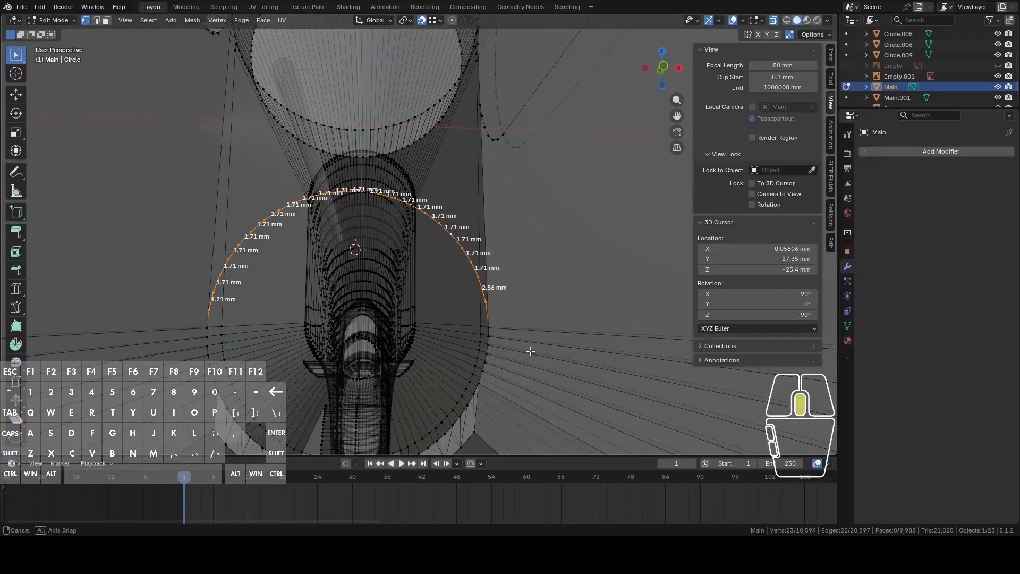
{"action": "right_click", "coordinate": [527, 334]}
{"action": "left_click", "coordinate": [494, 334]}
Snap the loose vertex at the right end of the opening's rim onto the rim vertex just below it, merging them, and test the joint.
{"action": "left_click", "coordinate": [490, 324]}
{"action": "middle_click_drag", "start_coordinate": [490, 324], "coordinate": [497, 278]}
{"action": "key", "text": "g"}
{"action": "right_click", "coordinate": [565, 238]}
{"action": "scroll", "coordinate": [501, 301], "scroll_direction": "up", "scroll_amount": 4}
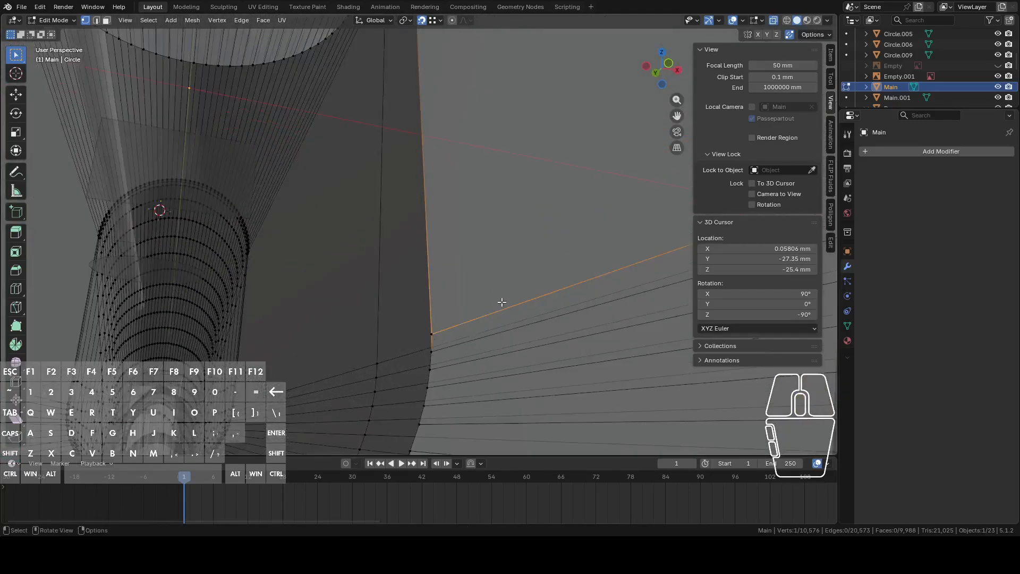
{"action": "key", "text": "g"}
{"action": "left_click", "coordinate": [436, 356]}
{"action": "left_click", "coordinate": [436, 389]}
{"action": "key", "text": "g"}
{"action": "right_click", "coordinate": [481, 392]}
{"action": "left_click", "coordinate": [438, 366]}
{"action": "key", "text": "g"}
{"action": "right_click", "coordinate": [474, 307]}
{"action": "scroll", "coordinate": [473, 310], "scroll_direction": "down", "scroll_amount": 3}
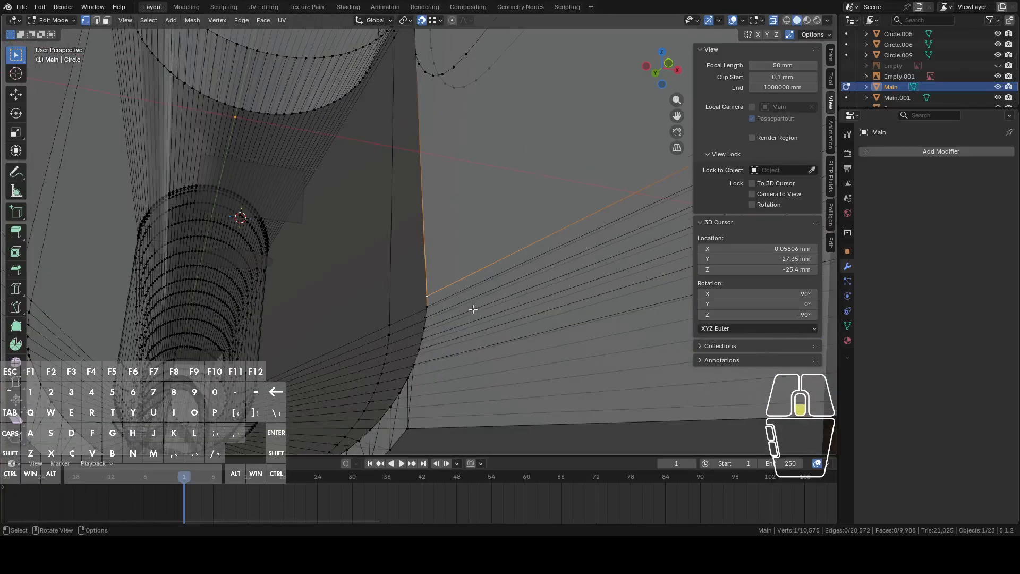
Circle-select the outer lower arc of vertices around the upper round bore, from both sides to the bottom, and delete them with X-ray on.
{"action": "mouse_move", "coordinate": [454, 284]}
{"action": "middle_mouse_down"}
{"action": "mouse_move", "coordinate": [478, 335]}
{"action": "mouse_move", "coordinate": [457, 317]}
{"action": "mouse_move", "coordinate": [458, 281]}
{"action": "middle_mouse_up"}
{"action": "middle_click_drag", "start_coordinate": [392, 269], "coordinate": [408, 304], "text": "shift"}
{"action": "left_click", "coordinate": [390, 253], "text": "alt"}
{"action": "middle_click_drag", "start_coordinate": [391, 253], "coordinate": [401, 322]}
{"action": "middle_click_drag", "start_coordinate": [401, 322], "coordinate": [322, 326]}
{"action": "scroll", "coordinate": [314, 314], "scroll_direction": "up", "scroll_amount": 3}
{"action": "left_click", "coordinate": [238, 240]}
{"action": "key", "text": "c"}
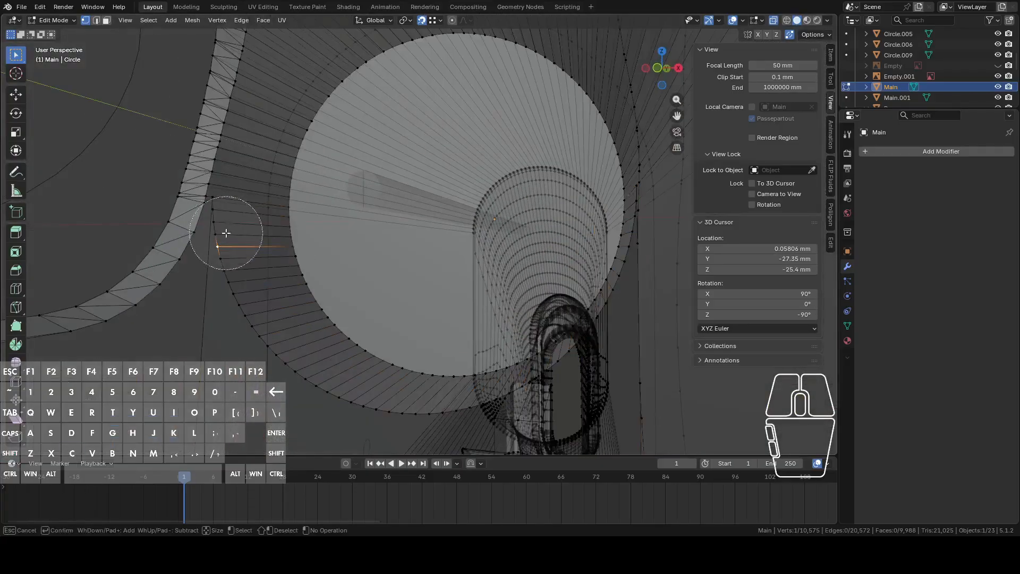
{"action": "left_click_drag", "start_coordinate": [230, 237], "coordinate": [232, 254]}
{"action": "left_click_drag", "start_coordinate": [159, 249], "coordinate": [169, 246], "text": "shift"}
{"action": "mouse_move", "coordinate": [246, 283]}
{"action": "left_mouse_down"}
{"action": "mouse_move", "coordinate": [250, 304]}
{"action": "mouse_move", "coordinate": [390, 409]}
{"action": "left_mouse_up"}
{"action": "key", "text": "Escape"}
{"action": "middle_click_drag", "start_coordinate": [392, 409], "coordinate": [473, 390]}
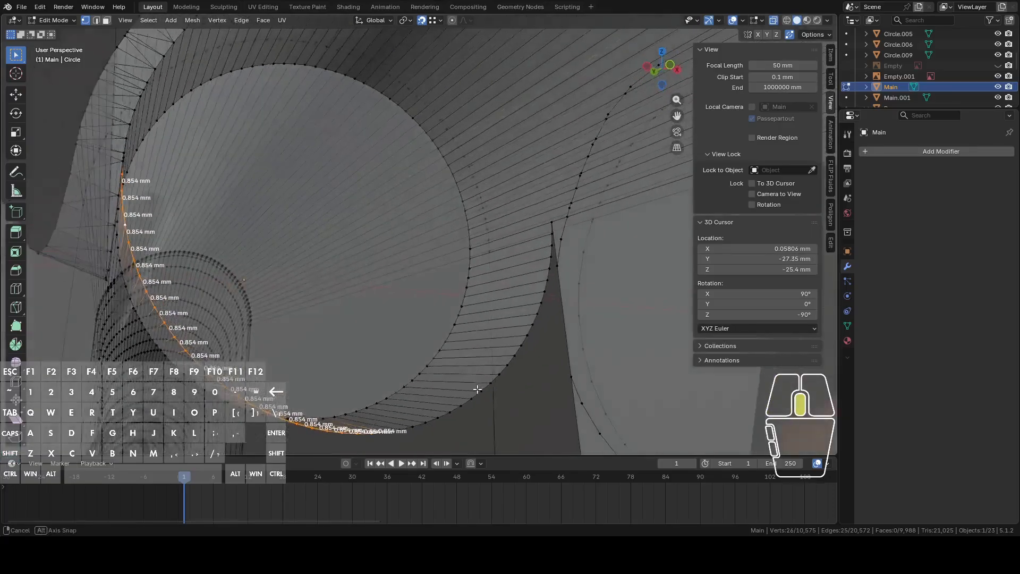
{"action": "scroll", "coordinate": [445, 392], "scroll_direction": "down", "scroll_amount": 3}
{"action": "scroll", "coordinate": [432, 378], "scroll_direction": "down", "scroll_amount": 7}
{"action": "scroll", "coordinate": [429, 351], "scroll_direction": "down", "scroll_amount": 3}
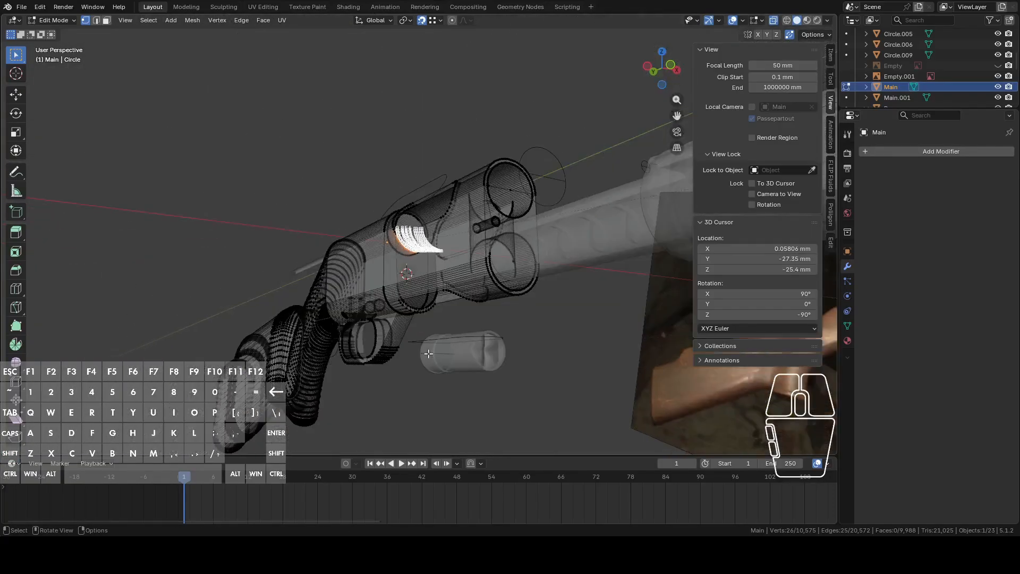
{"action": "scroll", "coordinate": [437, 350], "scroll_direction": "up", "scroll_amount": 4}
{"action": "scroll", "coordinate": [436, 350], "scroll_direction": "up", "scroll_amount": 10}
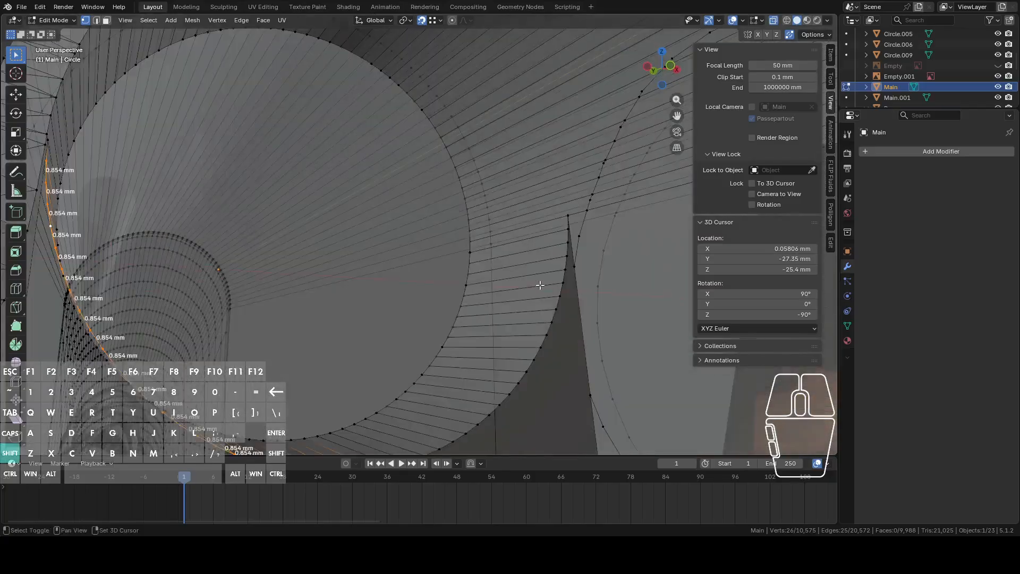
{"action": "middle_click_drag", "start_coordinate": [540, 286], "coordinate": [485, 307], "text": "shift"}
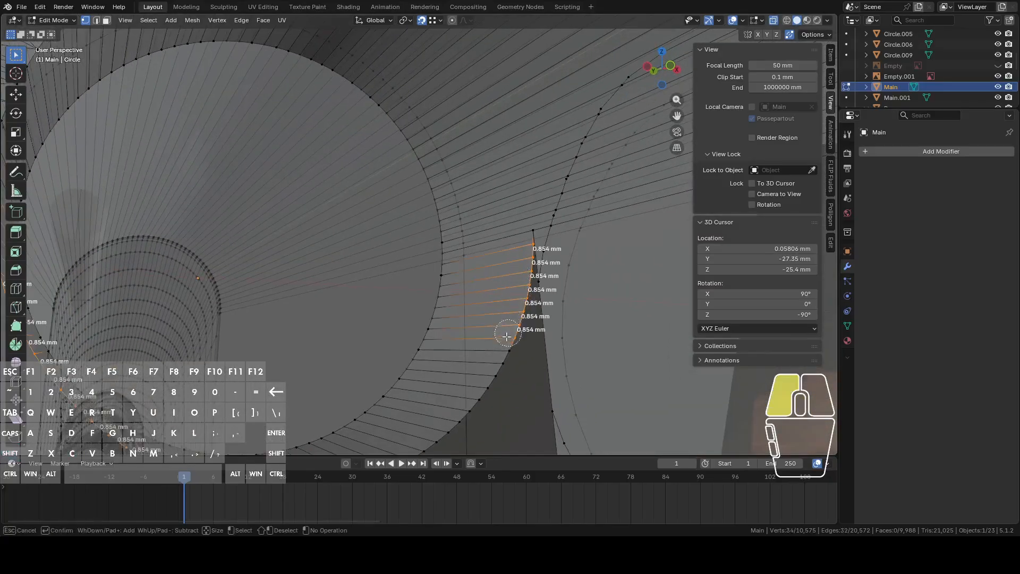
{"action": "left_click_drag", "start_coordinate": [511, 330], "coordinate": [485, 402]}
{"action": "right_click", "coordinate": [484, 403]}
{"action": "scroll", "coordinate": [485, 402], "scroll_direction": "down", "scroll_amount": 4}
{"action": "middle_click_drag", "start_coordinate": [484, 402], "coordinate": [455, 332], "text": "shift"}
{"action": "key", "text": "c"}
{"action": "left_click_drag", "start_coordinate": [455, 326], "coordinate": [453, 321]}
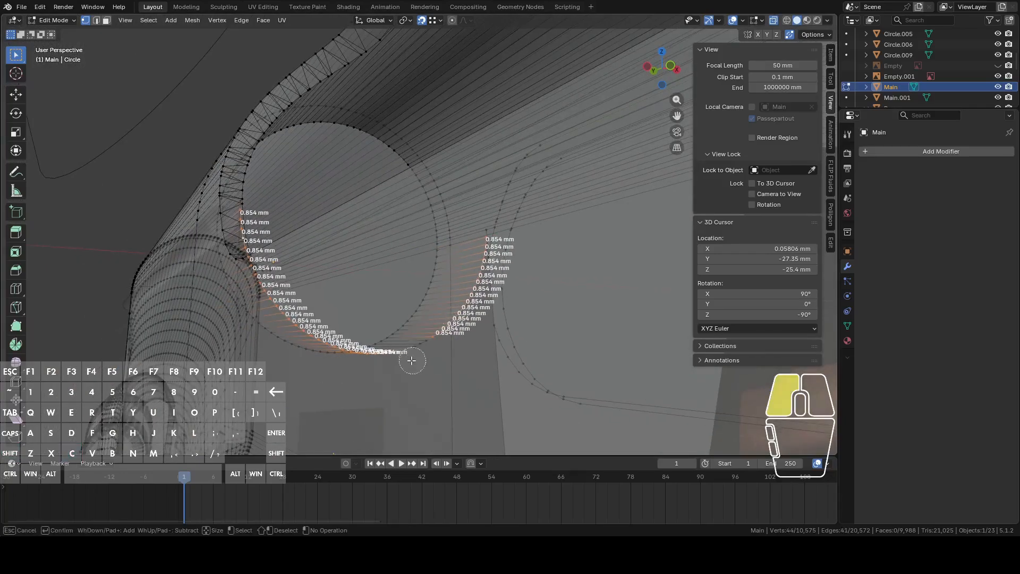
{"action": "right_click", "coordinate": [430, 363]}
{"action": "middle_click_drag", "start_coordinate": [430, 363], "coordinate": [457, 337]}
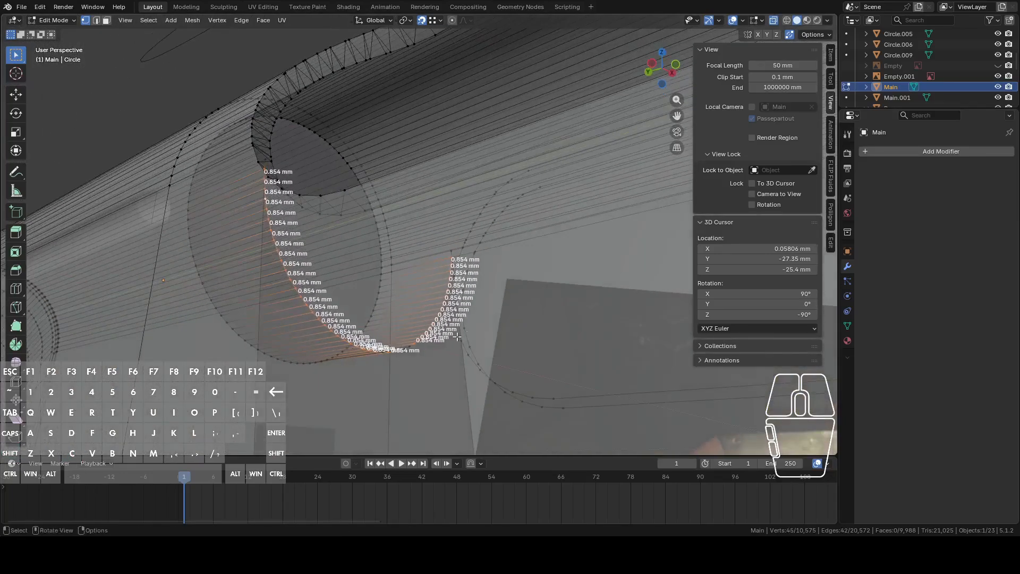
{"action": "right_click", "coordinate": [407, 353]}
{"action": "left_click", "coordinate": [406, 353]}
{"action": "middle_click_drag", "start_coordinate": [406, 353], "coordinate": [498, 165]}
{"action": "left_click", "coordinate": [774, 20]}
Select the lower edge loop of the upper bore and try moving it to check how it is connected.
{"action": "left_click", "coordinate": [506, 226], "text": "alt"}
{"action": "key", "text": "g"}
{"action": "middle_click_drag", "start_coordinate": [509, 226], "coordinate": [663, 292]}
{"action": "right_click", "coordinate": [524, 254]}
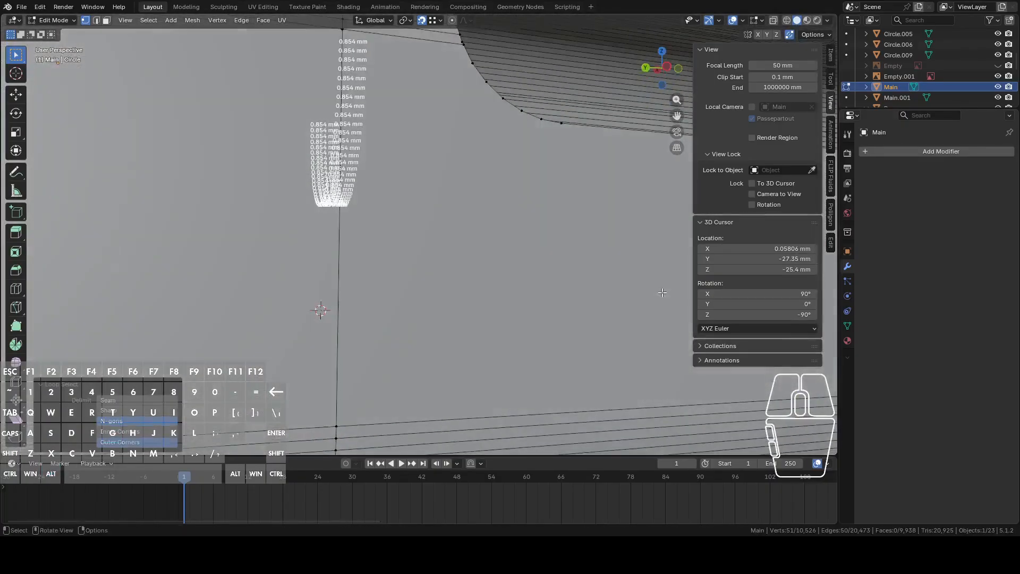
Select the opening's lower outer rim together with the side edge loops running up to the upper bore.
{"action": "scroll", "coordinate": [555, 244], "scroll_direction": "down", "scroll_amount": 3}
{"action": "middle_click_drag", "start_coordinate": [554, 244], "coordinate": [548, 321]}
{"action": "scroll", "coordinate": [473, 277], "scroll_direction": "up", "scroll_amount": 4}
{"action": "scroll", "coordinate": [464, 204], "scroll_direction": "up", "scroll_amount": 2}
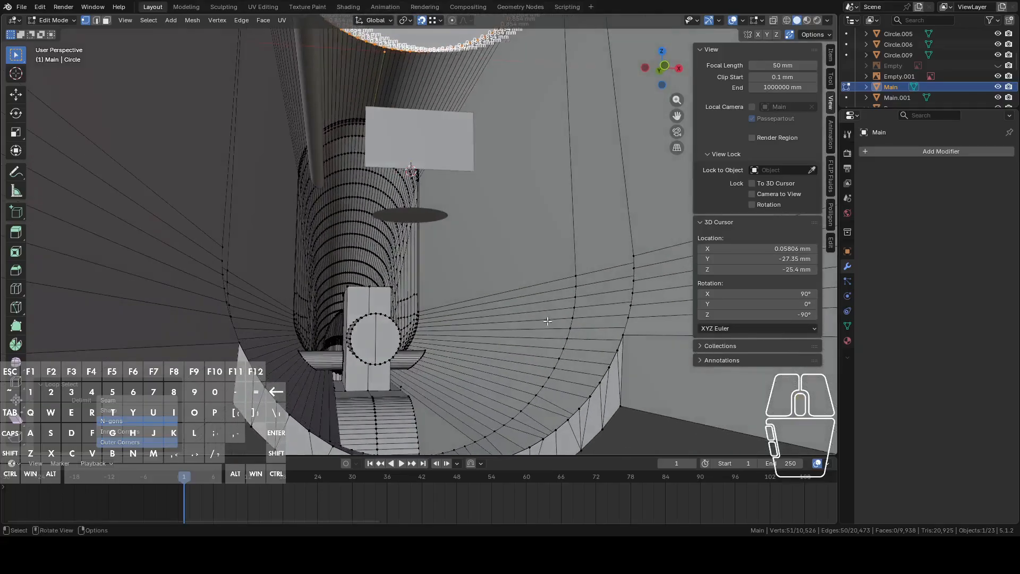
{"action": "left_click", "coordinate": [619, 342], "text": "alt"}
{"action": "left_click", "coordinate": [628, 222], "text": "alt+shift"}
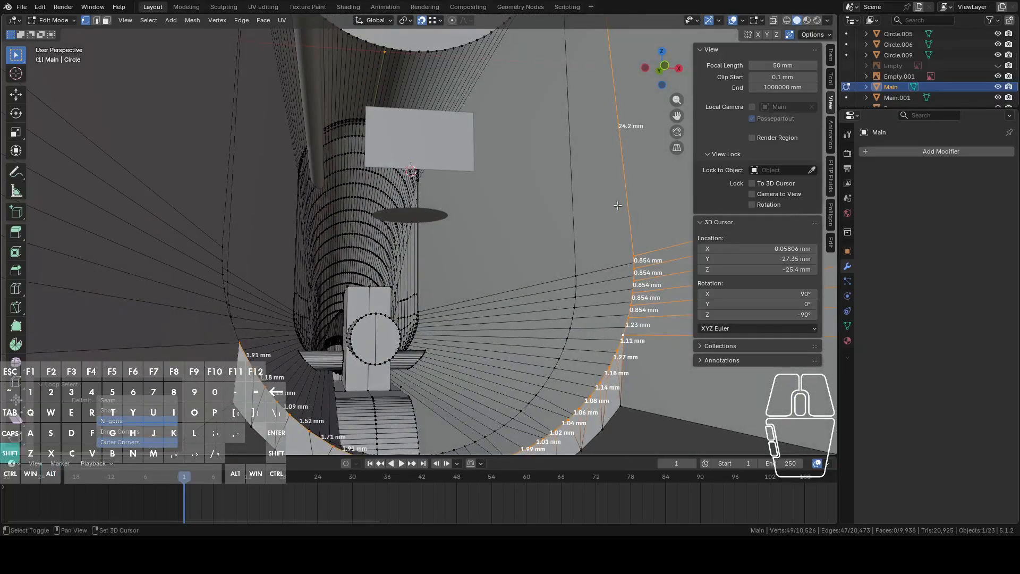
{"action": "left_click", "coordinate": [242, 249], "text": "alt+shift"}
{"action": "middle_click_drag", "start_coordinate": [242, 248], "coordinate": [508, 271]}
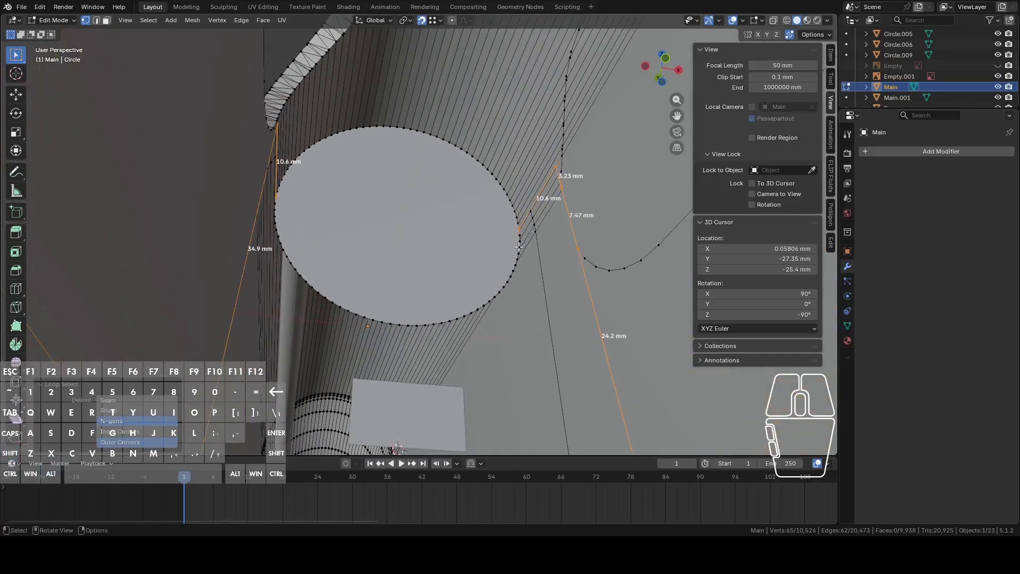
{"action": "middle_click_drag", "start_coordinate": [285, 202], "coordinate": [481, 289]}
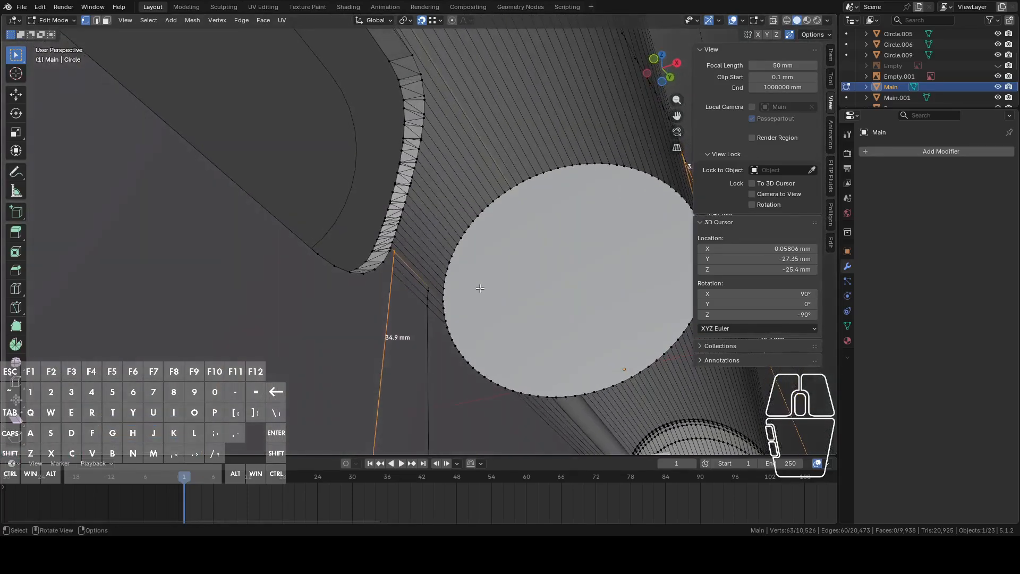
Select the lower half of the upper bore's edge loop and extend the selection with its adjoining upper loop.
{"action": "left_click", "coordinate": [453, 322], "text": "alt"}
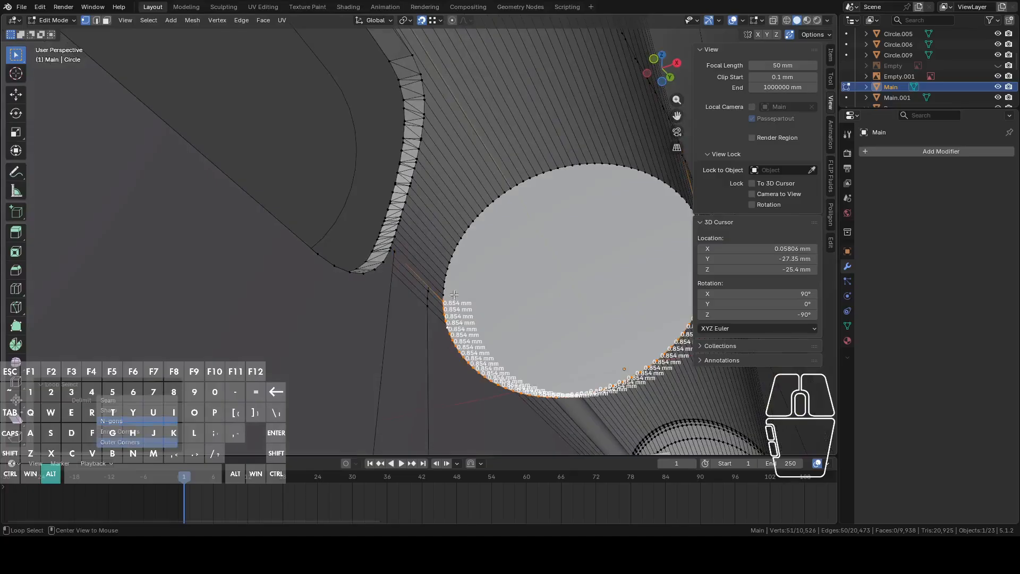
{"action": "left_click", "coordinate": [449, 271], "text": "alt+shift"}
{"action": "middle_click_drag", "start_coordinate": [449, 270], "coordinate": [493, 261]}
{"action": "scroll", "coordinate": [521, 224], "scroll_direction": "up", "scroll_amount": 2}
{"action": "scroll", "coordinate": [578, 278], "scroll_direction": "down", "scroll_amount": 4}
{"action": "left_click", "coordinate": [494, 239], "text": "alt"}
{"action": "middle_click_drag", "start_coordinate": [438, 249], "coordinate": [413, 263]}
{"action": "middle_click_drag", "start_coordinate": [364, 329], "coordinate": [528, 407]}
Merge the loose lower outer rim arc of the opening into the overlapping rim vertices by moving it in place, and test the joint.
{"action": "left_click", "coordinate": [544, 391], "text": "alt"}
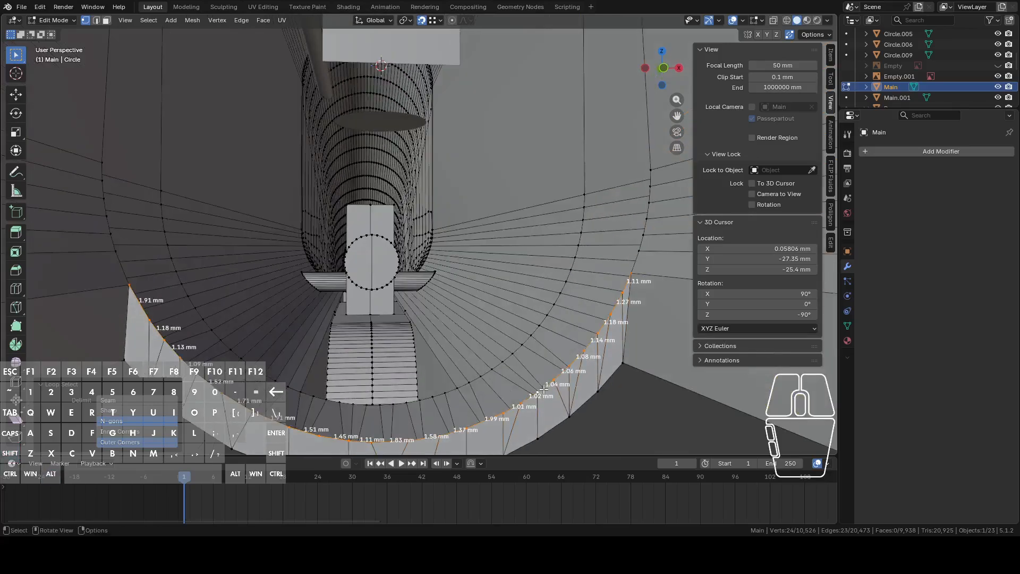
{"action": "key", "text": "g"}
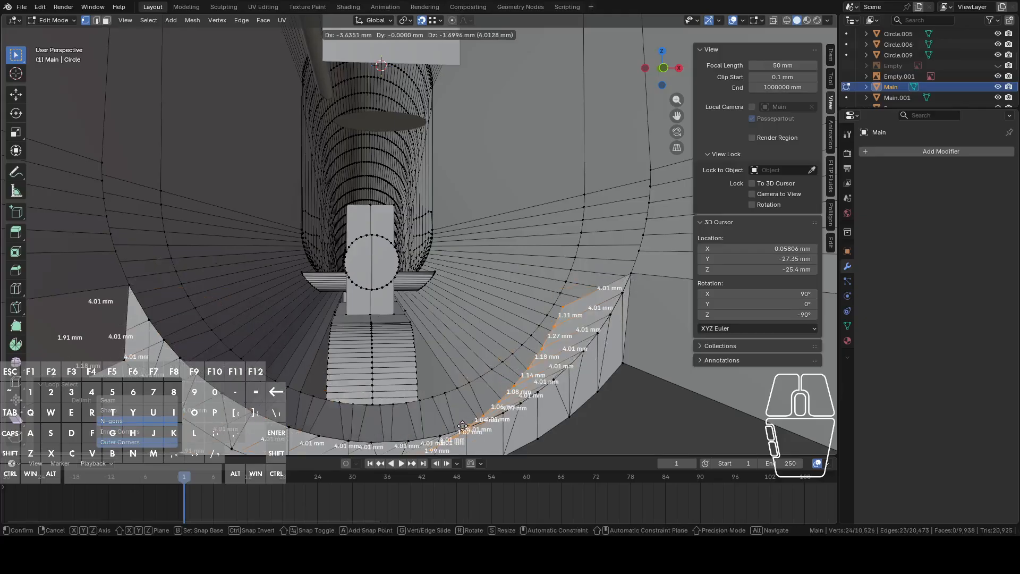
{"action": "right_click", "coordinate": [463, 426]}
{"action": "left_click", "coordinate": [409, 440], "text": "shift"}
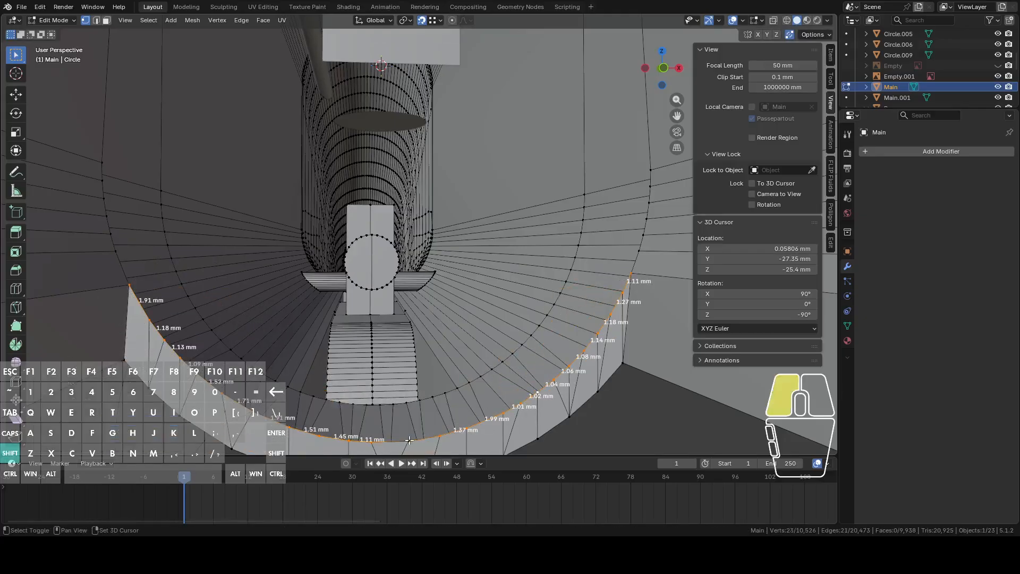
{"action": "key", "text": "g"}
{"action": "left_click", "coordinate": [407, 439]}
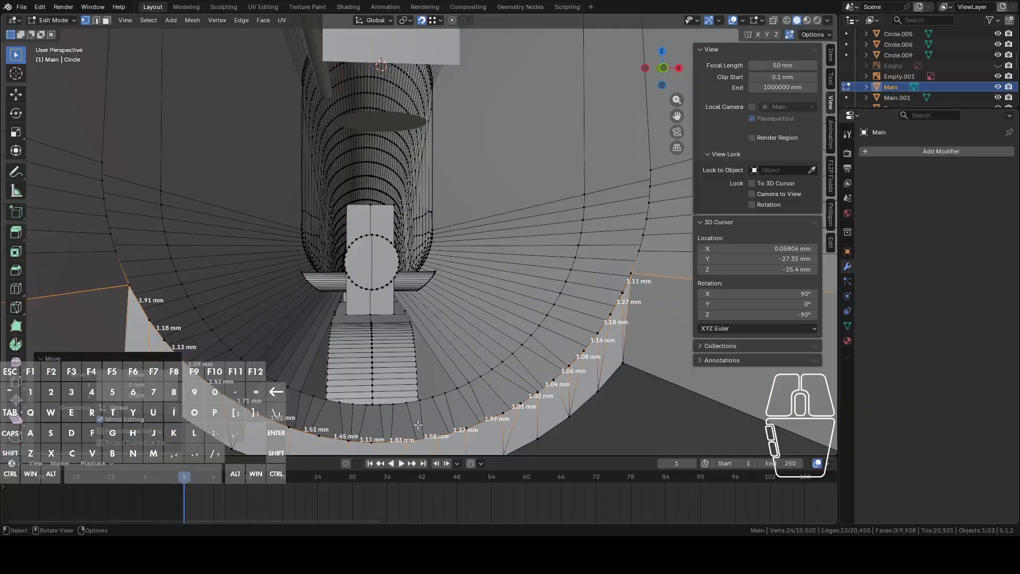
{"action": "key", "text": "g"}
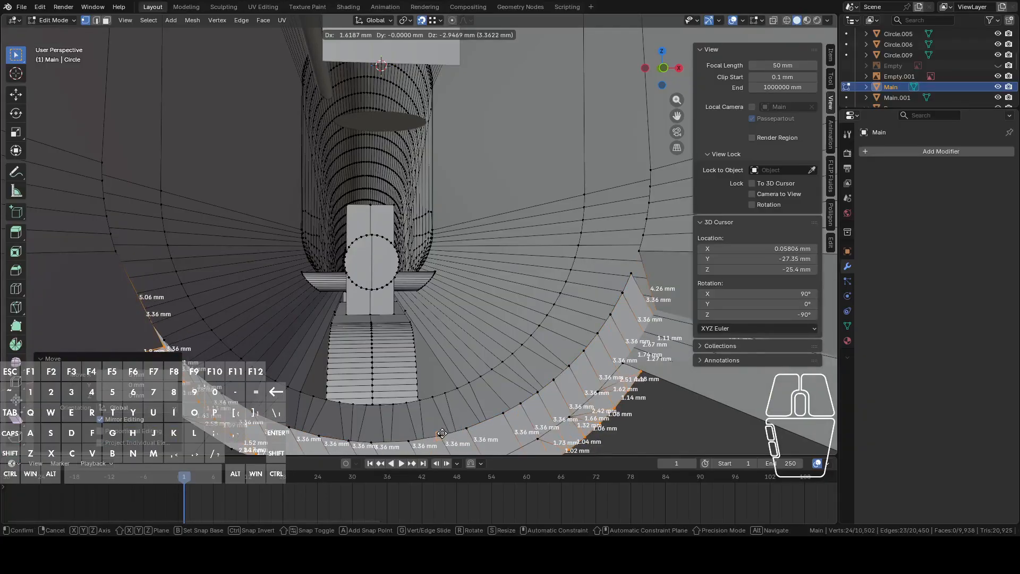
{"action": "right_click", "coordinate": [453, 426]}
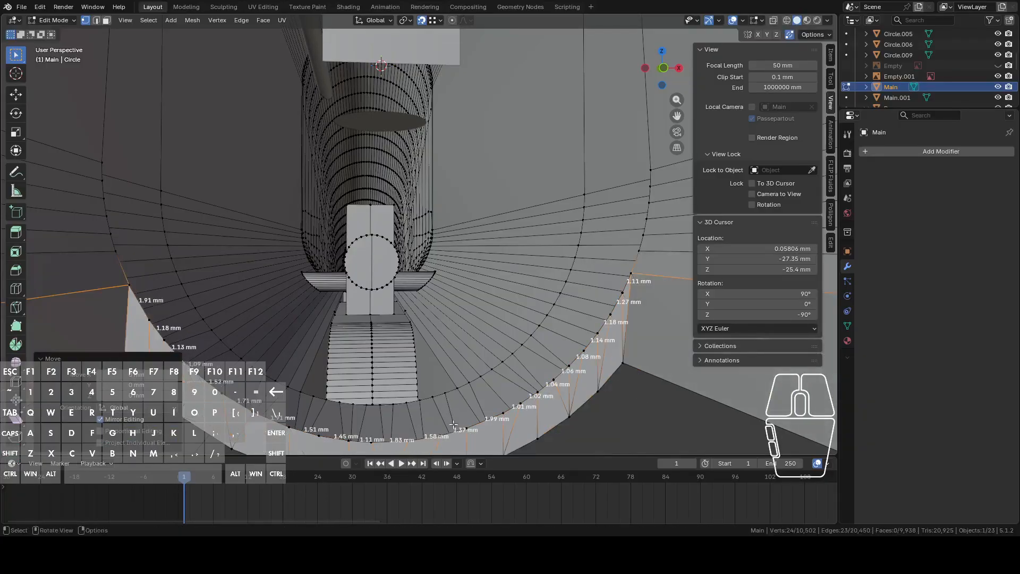
Select the remaining duplicate vertex loop on the opening's lower outer rim and delete its vertices.
{"action": "left_click", "coordinate": [624, 314]}
{"action": "middle_click_drag", "start_coordinate": [489, 335], "coordinate": [190, 243]}
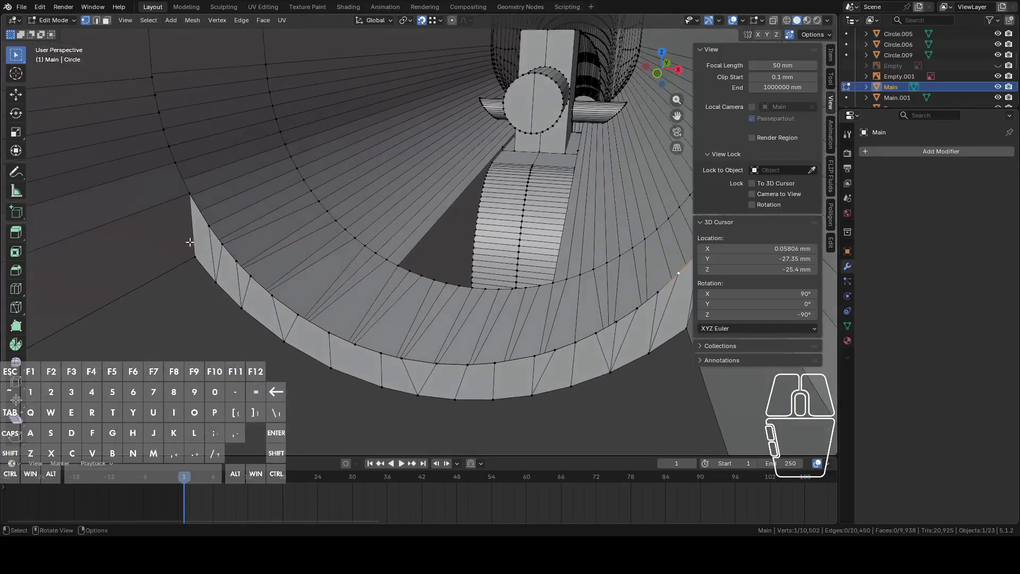
{"action": "left_click", "coordinate": [214, 231], "text": "alt"}
{"action": "key", "text": "g"}
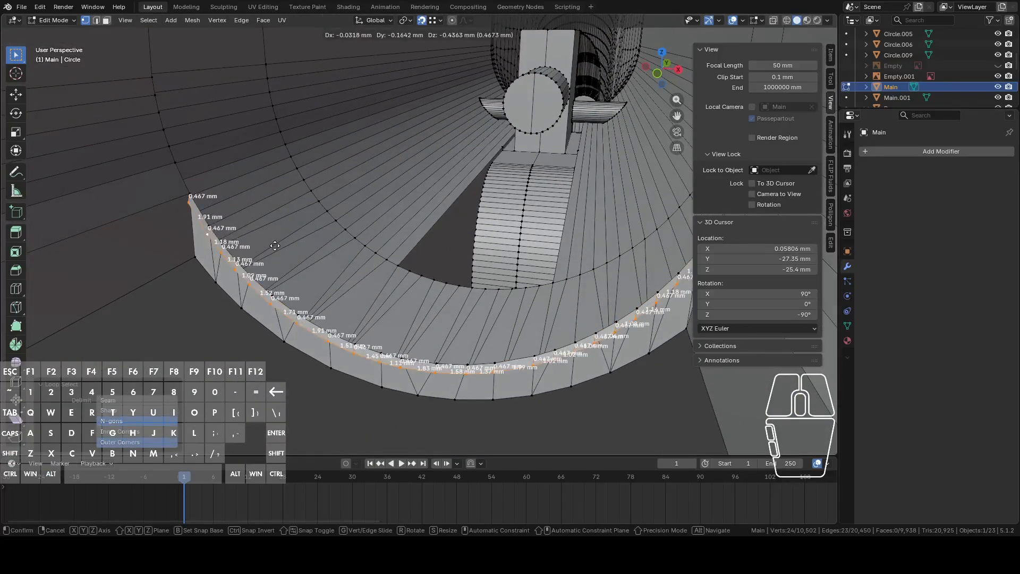
{"action": "right_click", "coordinate": [250, 305]}
{"action": "right_click", "coordinate": [302, 288]}
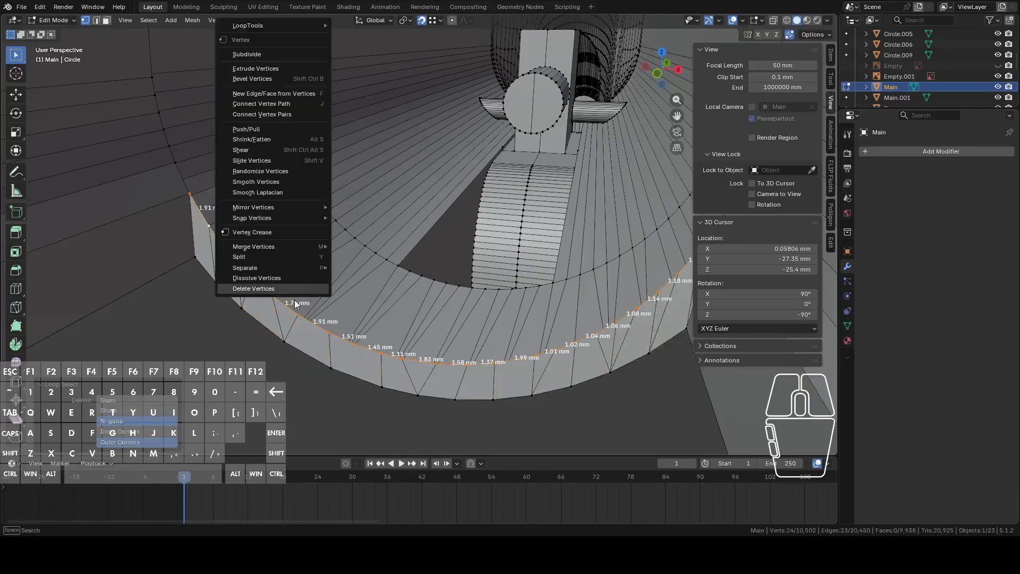
{"action": "left_click", "coordinate": [288, 290]}
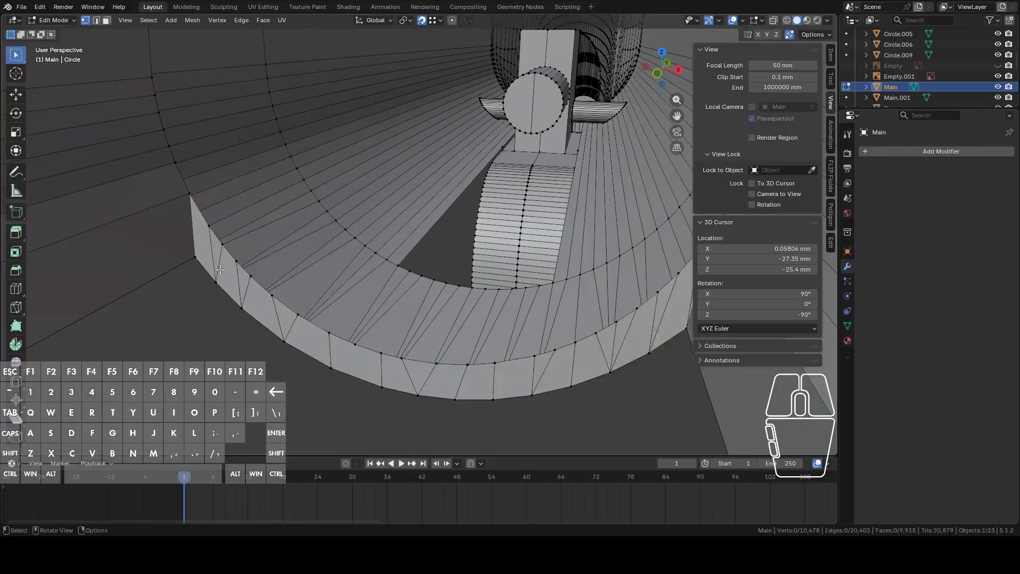
Select the left part of the lower rim loop and try moving a single rim vertex to check for leftover duplicates.
{"action": "left_click", "coordinate": [224, 253], "text": "alt"}
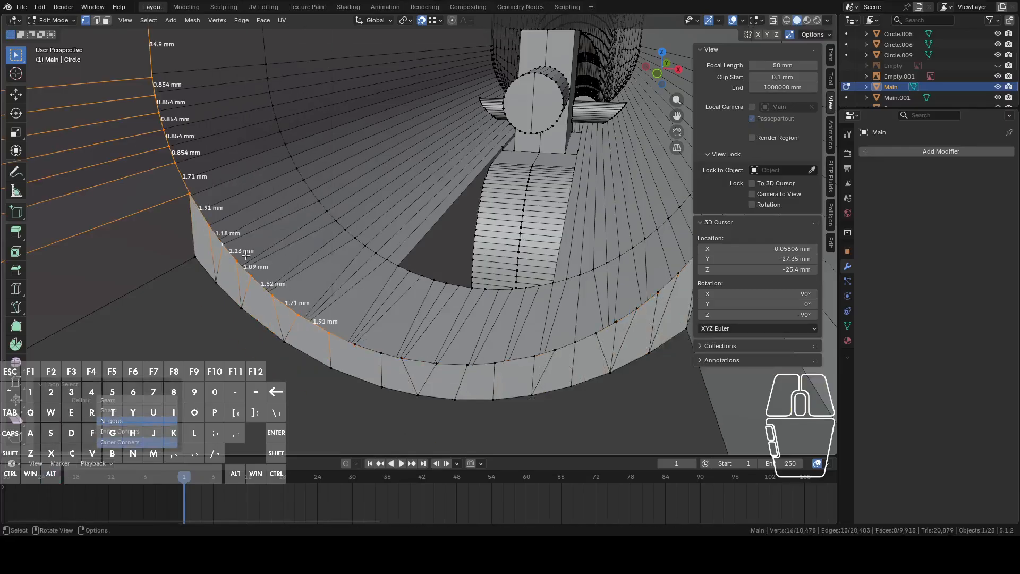
{"action": "left_click", "coordinate": [364, 347], "text": "alt"}
{"action": "left_click", "coordinate": [372, 349]}
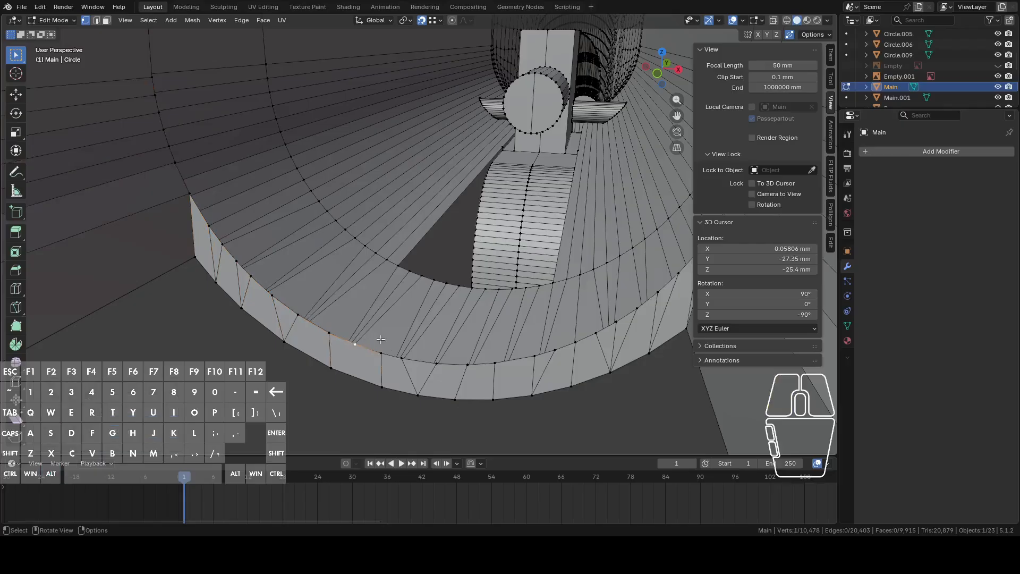
{"action": "key", "text": "g"}
{"action": "right_click", "coordinate": [385, 313]}
Select the right and left halves of the opening's outer rim loop and refine the selection near the upper bore.
{"action": "middle_click_drag", "start_coordinate": [389, 311], "coordinate": [463, 325]}
{"action": "left_click", "coordinate": [470, 327], "text": "alt"}
{"action": "left_click", "coordinate": [477, 322], "text": "alt"}
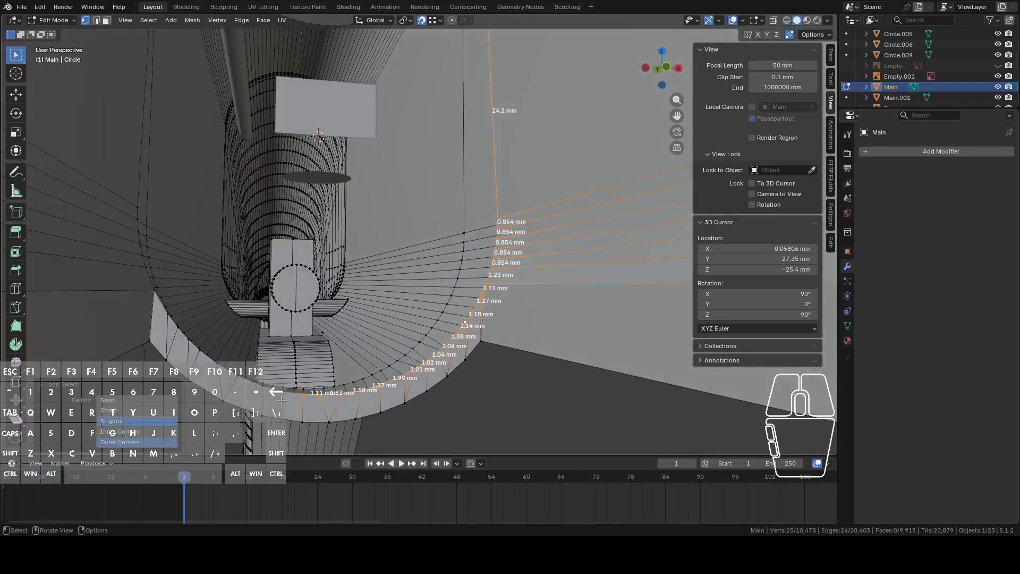
{"action": "left_click", "coordinate": [247, 380], "text": "alt+shift"}
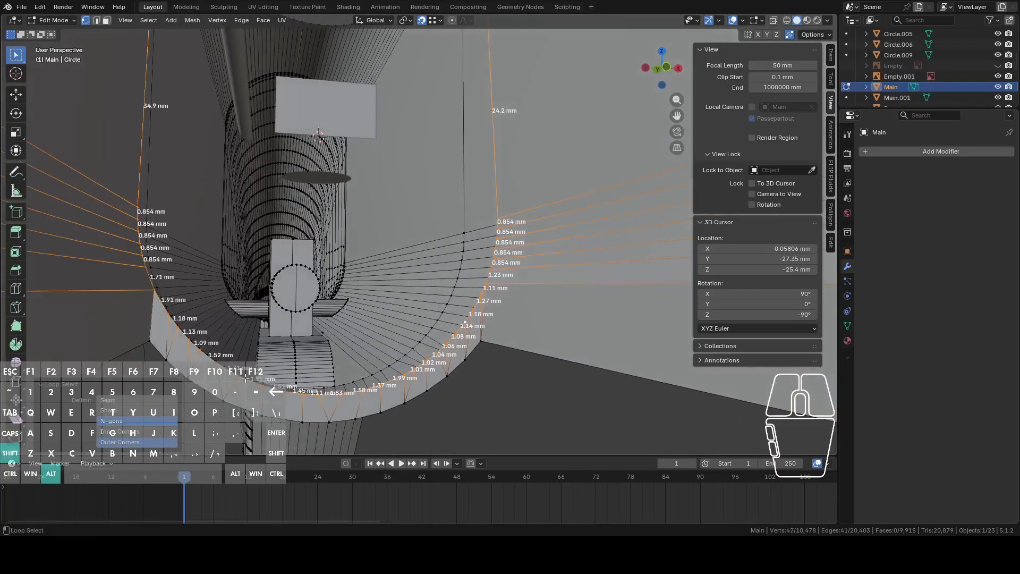
{"action": "middle_click_drag", "start_coordinate": [284, 304], "coordinate": [293, 386], "text": "shift"}
{"action": "middle_click_drag", "start_coordinate": [408, 183], "coordinate": [422, 276]}
{"action": "scroll", "coordinate": [410, 295], "scroll_direction": "up", "scroll_amount": 1}
{"action": "key", "text": "c"}
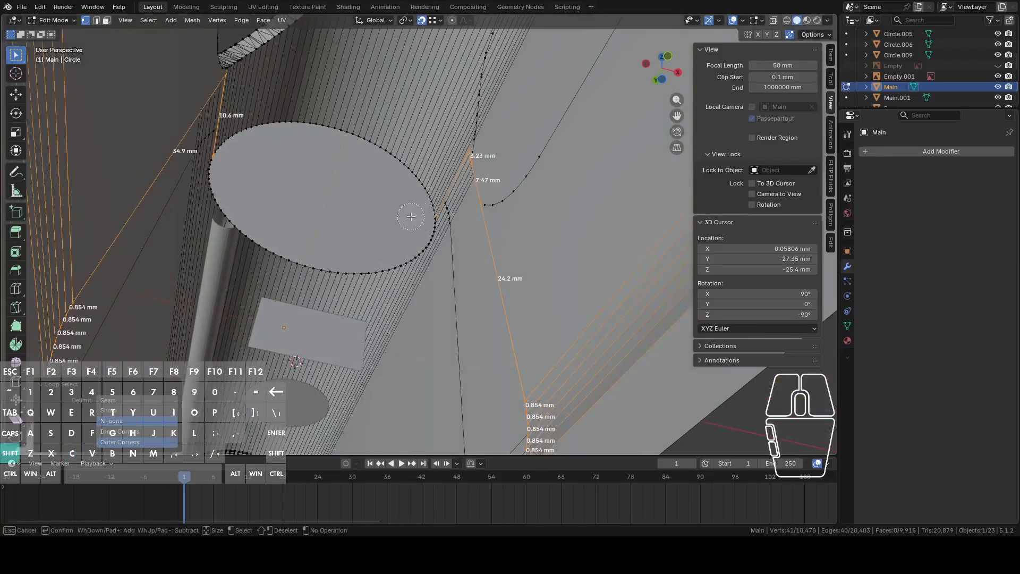
Select the boundary loop of the oval outline on the Main body's side and clear the selection again.
{"action": "middle_click_drag", "start_coordinate": [393, 219], "coordinate": [266, 285]}
{"action": "scroll", "coordinate": [269, 272], "scroll_direction": "down", "scroll_amount": 4}
{"action": "middle_click_drag", "start_coordinate": [283, 234], "coordinate": [417, 322], "text": "shift"}
{"action": "left_click", "coordinate": [337, 326], "text": "alt"}
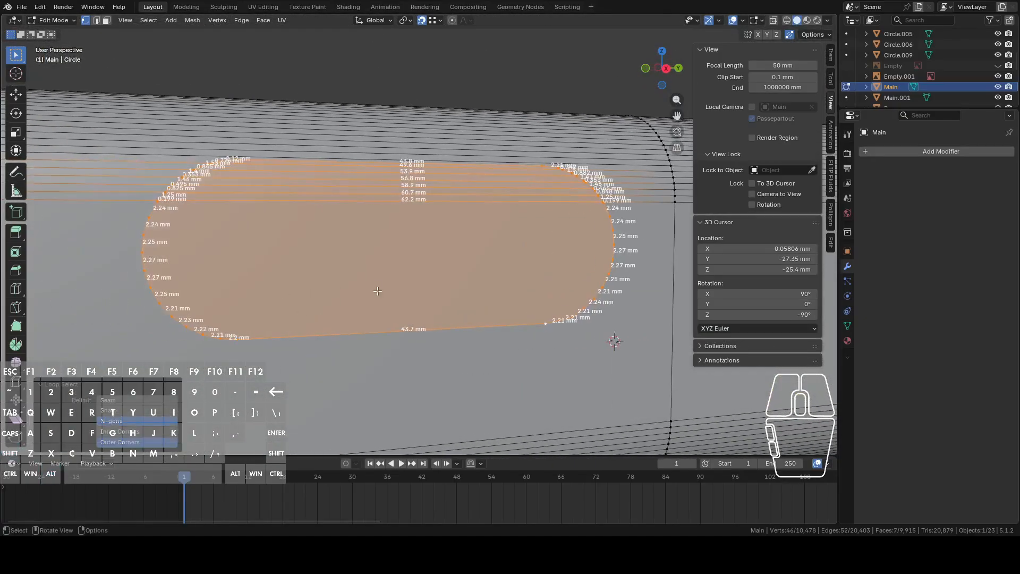
{"action": "scroll", "coordinate": [375, 287], "scroll_direction": "down", "scroll_amount": 1}
{"action": "left_click", "coordinate": [320, 234]}
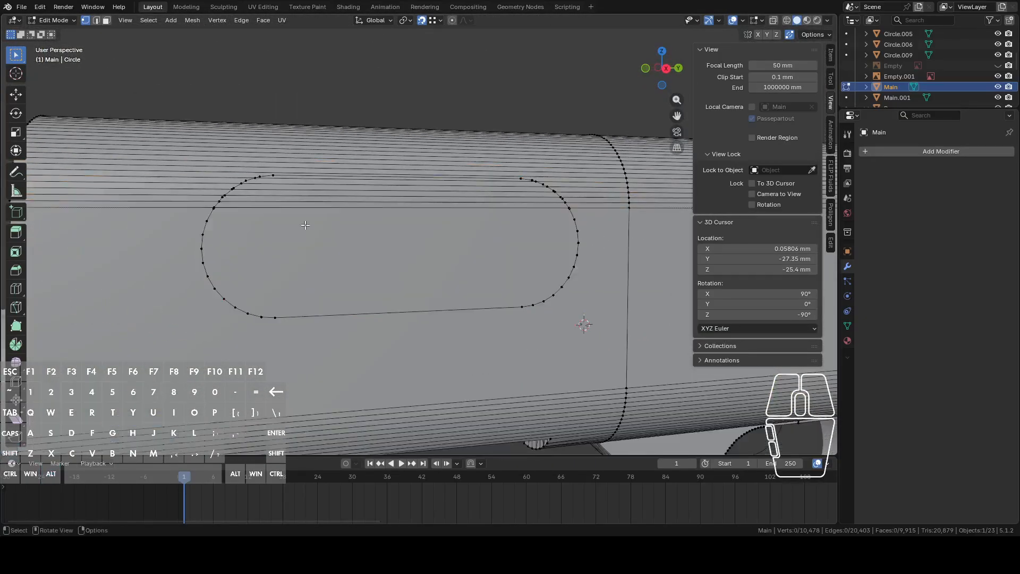
{"action": "right_click", "coordinate": [229, 193]}
{"action": "middle_click_drag", "start_coordinate": [229, 193], "coordinate": [306, 229]}
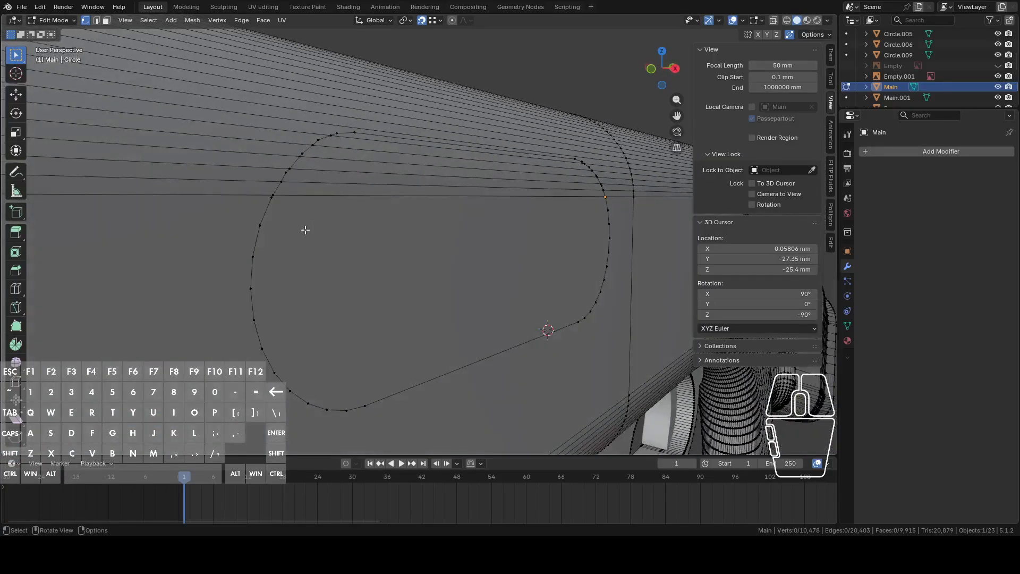
Select the lower outline of the oval opening on the Main body's side, from one end arc to the other, and delete its vertices.
{"action": "scroll", "coordinate": [302, 231], "scroll_direction": "up", "scroll_amount": 2}
{"action": "key", "text": "c"}
{"action": "left_click_drag", "start_coordinate": [186, 221], "coordinate": [177, 345]}
{"action": "right_click", "coordinate": [179, 345]}
{"action": "scroll", "coordinate": [185, 336], "scroll_direction": "down", "scroll_amount": 4}
{"action": "key", "text": "c"}
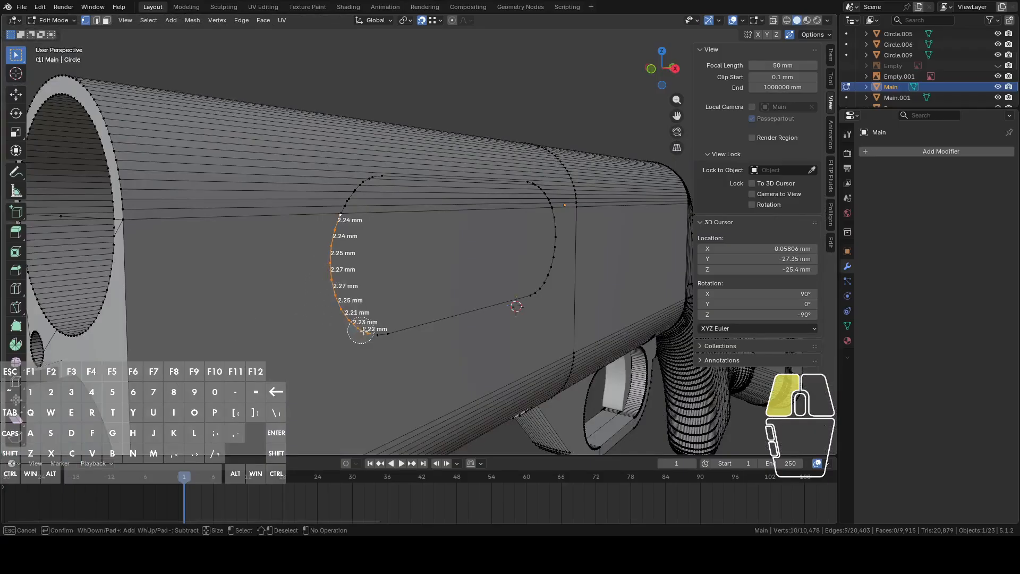
{"action": "middle_click_drag", "start_coordinate": [480, 316], "coordinate": [506, 306]}
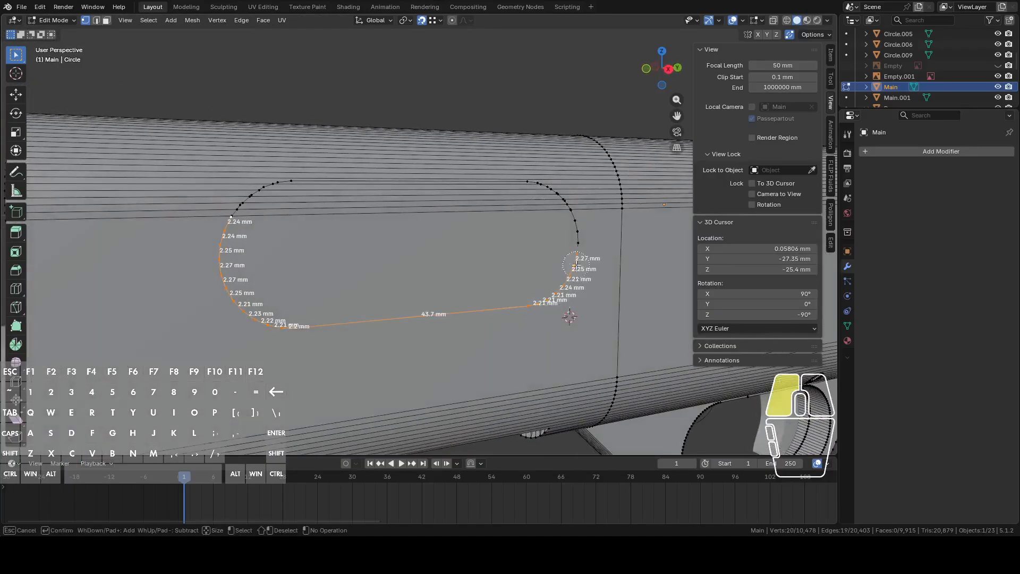
{"action": "right_click", "coordinate": [571, 231]}
{"action": "scroll", "coordinate": [455, 212], "scroll_direction": "up", "scroll_amount": 5}
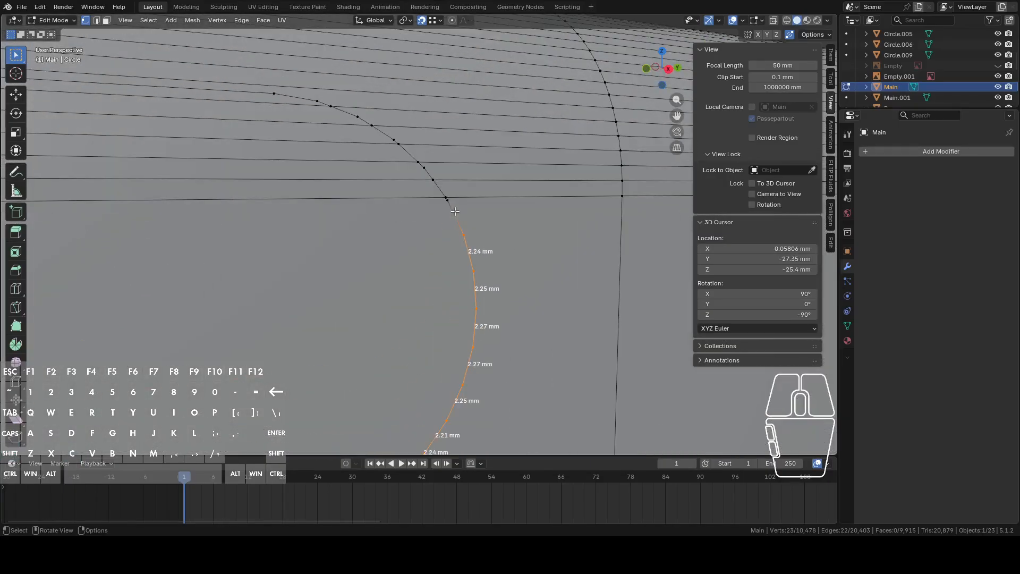
{"action": "right_click", "coordinate": [456, 265]}
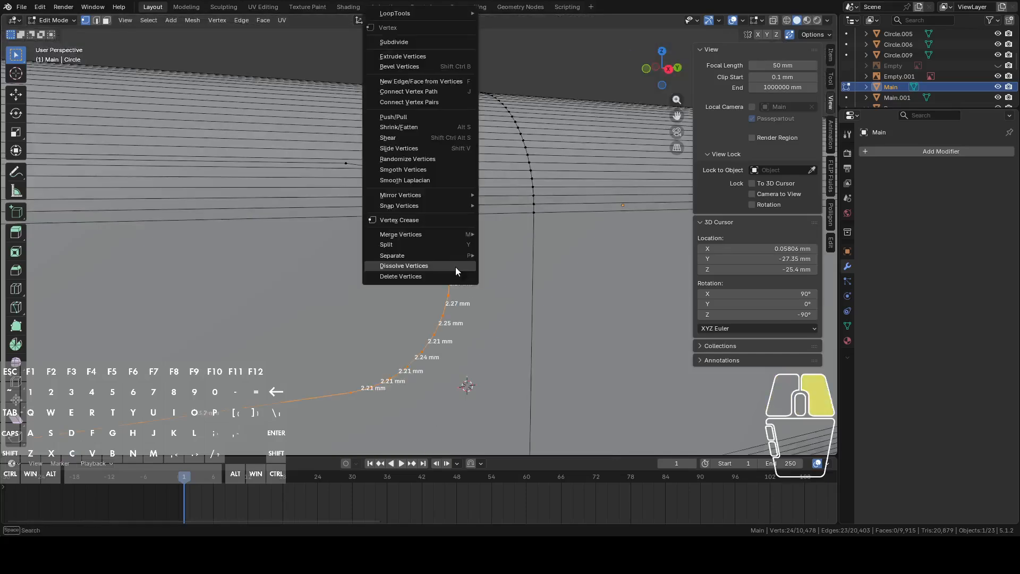
{"action": "left_click", "coordinate": [435, 281]}
Select the two remaining upper end arcs of the oval outline on the outer side wall and delete their vertices.
{"action": "scroll", "coordinate": [452, 282], "scroll_direction": "down", "scroll_amount": 4}
{"action": "left_click", "coordinate": [468, 283], "text": "alt"}
{"action": "middle_click_drag", "start_coordinate": [468, 282], "coordinate": [512, 282]}
{"action": "scroll", "coordinate": [439, 291], "scroll_direction": "up", "scroll_amount": 3}
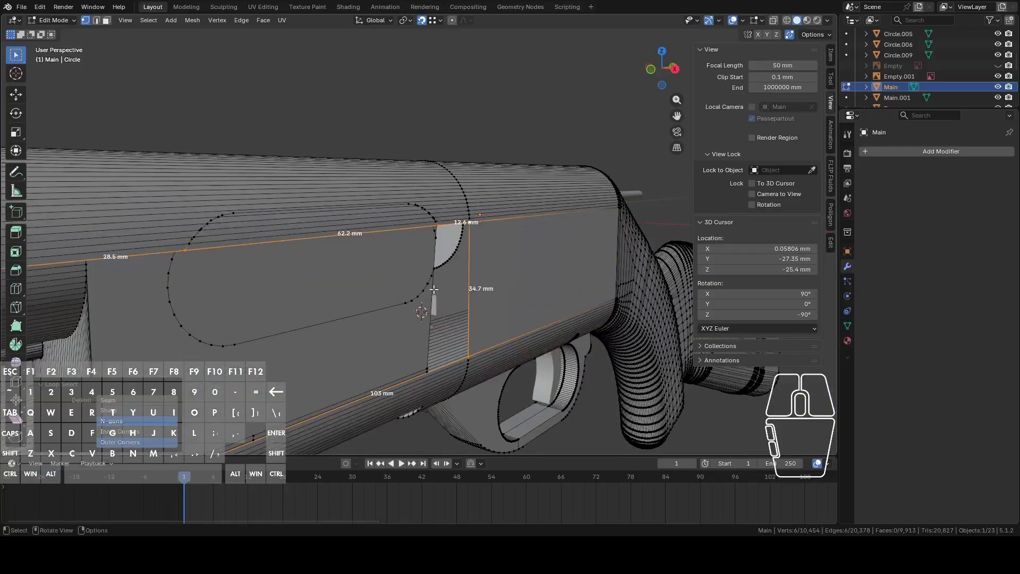
{"action": "scroll", "coordinate": [325, 266], "scroll_direction": "down", "scroll_amount": 2}
{"action": "scroll", "coordinate": [414, 262], "scroll_direction": "up", "scroll_amount": 6}
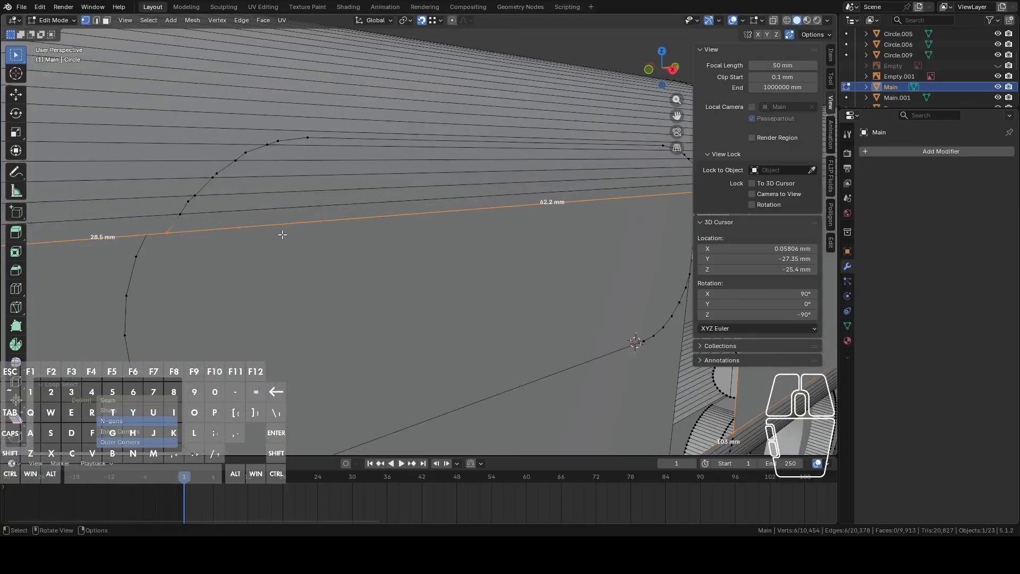
{"action": "left_click", "coordinate": [170, 233]}
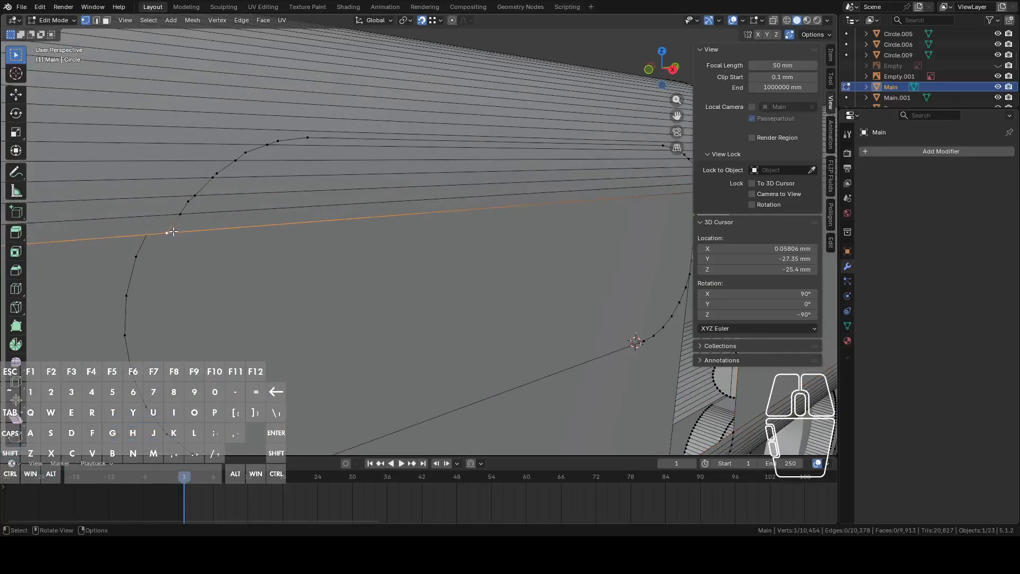
{"action": "left_click", "coordinate": [179, 215]}
{"action": "key", "text": "c"}
{"action": "left_click_drag", "start_coordinate": [179, 215], "coordinate": [244, 155]}
{"action": "key", "text": "Escape"}
{"action": "scroll", "coordinate": [330, 152], "scroll_direction": "down", "scroll_amount": 3}
{"action": "middle_click_drag", "start_coordinate": [480, 172], "coordinate": [455, 174]}
{"action": "middle_click_drag", "start_coordinate": [455, 175], "coordinate": [366, 194], "text": "shift"}
{"action": "middle_click_drag", "start_coordinate": [367, 194], "coordinate": [330, 194]}
{"action": "scroll", "coordinate": [330, 194], "scroll_direction": "up", "scroll_amount": 5}
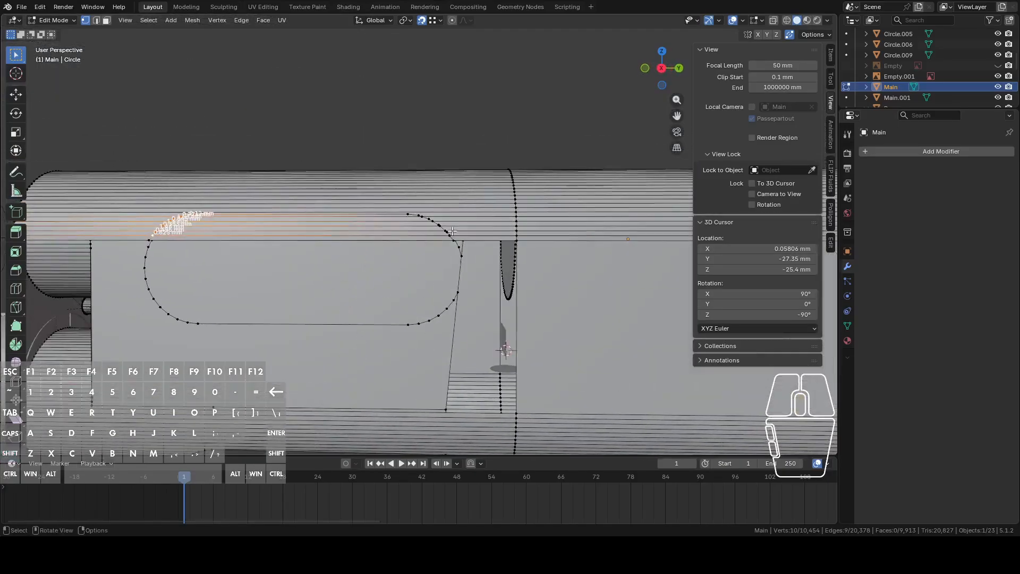
{"action": "key", "text": "c"}
{"action": "left_click_drag", "start_coordinate": [496, 227], "coordinate": [367, 175]}
{"action": "right_click", "coordinate": [461, 197]}
{"action": "left_click", "coordinate": [422, 277]}
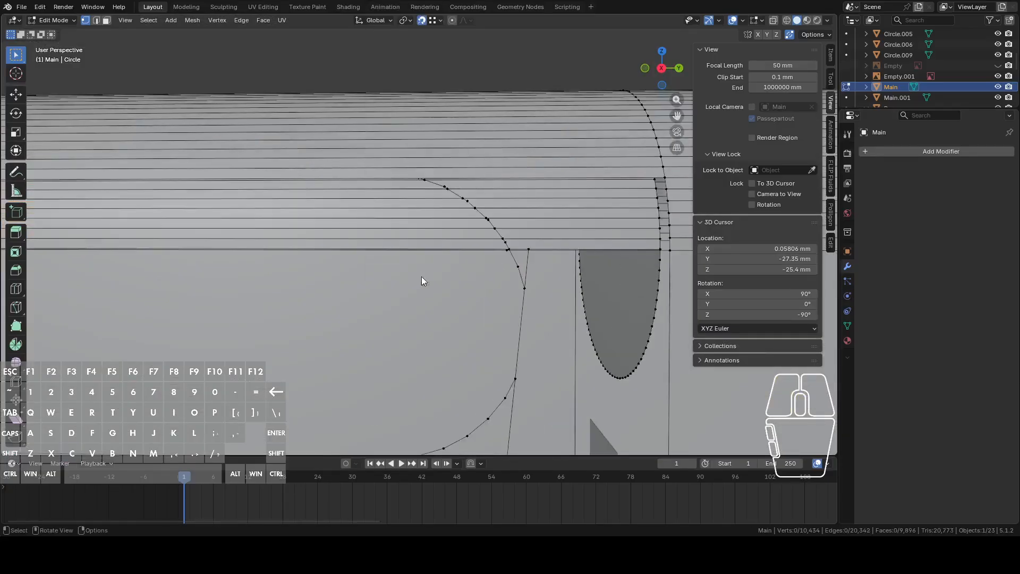
Delete the leftover vertices along the outer wall's edge beside the oval outline.
{"action": "middle_click_drag", "start_coordinate": [495, 263], "coordinate": [447, 262]}
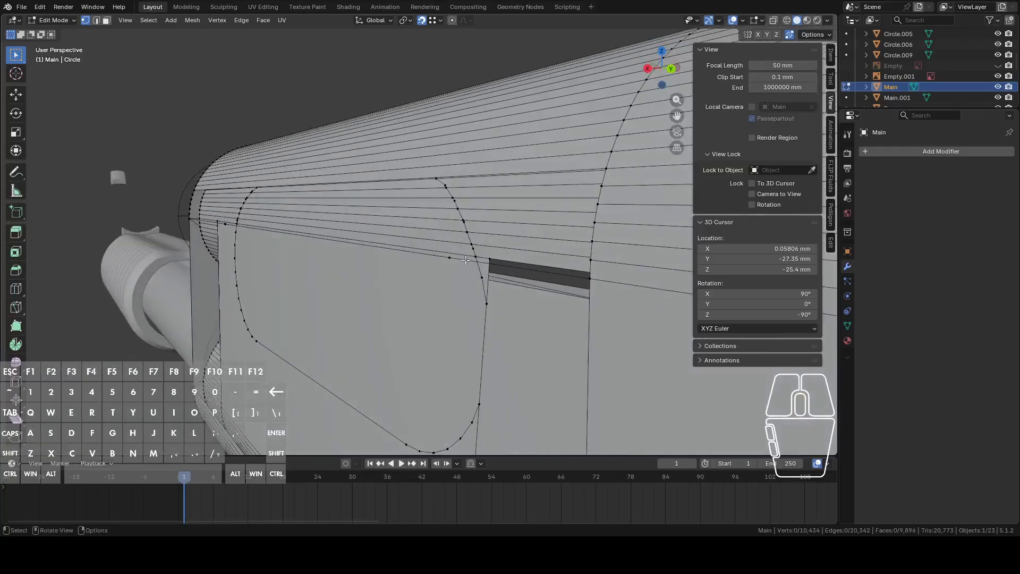
{"action": "middle_click_drag", "start_coordinate": [590, 265], "coordinate": [340, 239]}
{"action": "right_click", "coordinate": [385, 257]}
{"action": "left_click", "coordinate": [361, 278]}
Select the boundary loop of the gap in the outer side wall and deselect its long edges in edge mode.
{"action": "left_click", "coordinate": [178, 175], "text": "alt"}
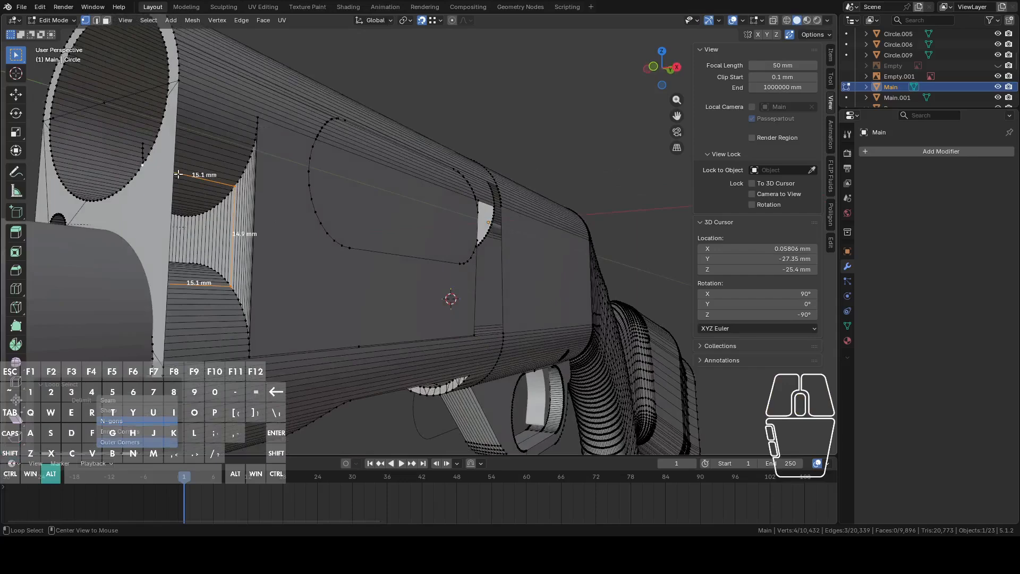
{"action": "left_click", "coordinate": [165, 181], "text": "alt"}
{"action": "mouse_move", "coordinate": [358, 230]}
{"action": "middle_mouse_down"}
{"action": "mouse_move", "coordinate": [330, 244]}
{"action": "mouse_move", "coordinate": [390, 329]}
{"action": "middle_mouse_up"}
{"action": "key", "text": "c"}
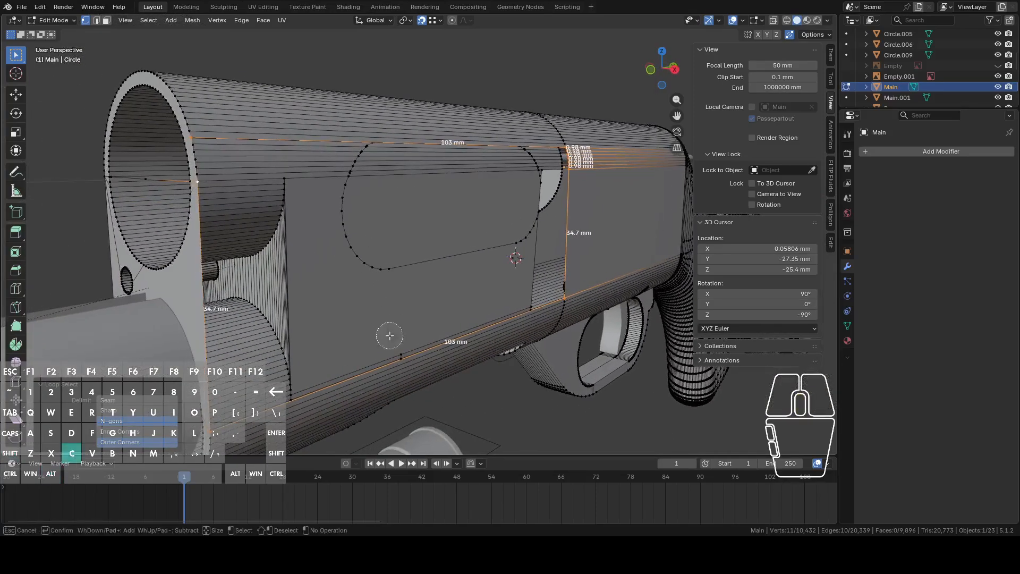
{"action": "key", "text": "Escape"}
{"action": "key", "text": "2"}
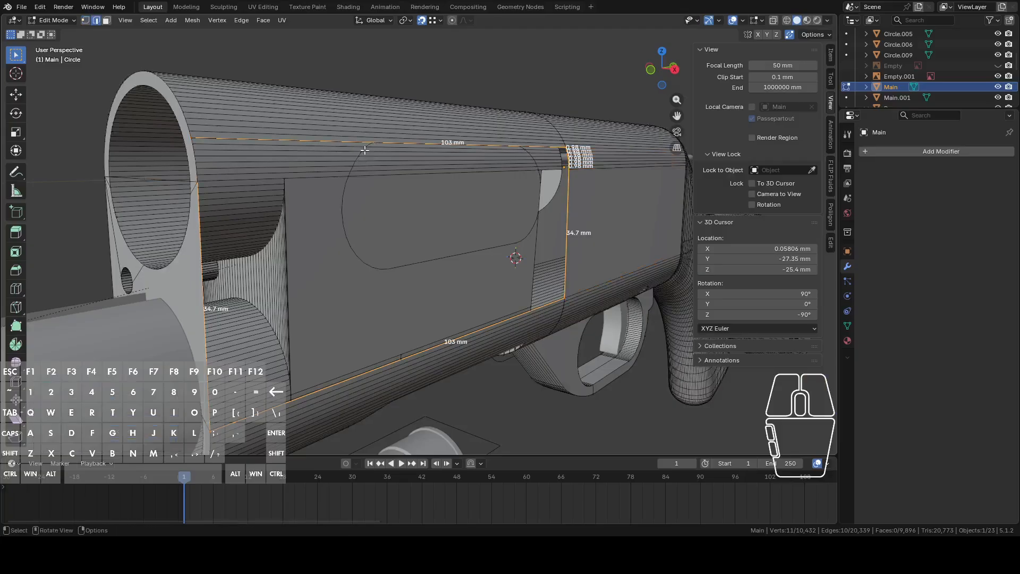
{"action": "key", "text": "c"}
{"action": "left_click_drag", "start_coordinate": [358, 131], "coordinate": [378, 245], "text": "shift"}
{"action": "key", "text": "Escape"}
Add the gap's front edges to the selection and bridge them with the rear edges to fill the outer side wall.
{"action": "middle_click_drag", "start_coordinate": [340, 305], "coordinate": [332, 262]}
{"action": "left_click", "coordinate": [265, 150], "text": "alt+shift"}
{"action": "scroll", "coordinate": [269, 158], "scroll_direction": "down", "scroll_amount": 4}
{"action": "middle_click_drag", "start_coordinate": [423, 221], "coordinate": [562, 257]}
{"action": "right_click", "coordinate": [476, 240]}
{"action": "left_click", "coordinate": [444, 248]}
{"action": "key", "text": "Tab"}
{"action": "key", "text": "Tab"}
Select the oval outline's boundary loop on the inner side wall in vertex mode.
{"action": "middle_click_drag", "start_coordinate": [562, 258], "coordinate": [467, 278], "text": "shift"}
{"action": "scroll", "coordinate": [474, 255], "scroll_direction": "up", "scroll_amount": 4}
{"action": "key", "text": "1"}
{"action": "scroll", "coordinate": [479, 279], "scroll_direction": "up", "scroll_amount": 1, "text": "alt"}
{"action": "left_click", "coordinate": [480, 279], "text": "alt"}
{"action": "middle_click_drag", "start_coordinate": [468, 279], "coordinate": [498, 250], "text": "shift"}
{"action": "scroll", "coordinate": [437, 268], "scroll_direction": "down", "scroll_amount": 1}
{"action": "scroll", "coordinate": [451, 265], "scroll_direction": "up", "scroll_amount": 1}
{"action": "scroll", "coordinate": [372, 250], "scroll_direction": "up", "scroll_amount": 3}
{"action": "middle_click_drag", "start_coordinate": [306, 254], "coordinate": [452, 174], "text": "shift"}
{"action": "middle_click_drag", "start_coordinate": [402, 238], "coordinate": [499, 171], "text": "shift"}
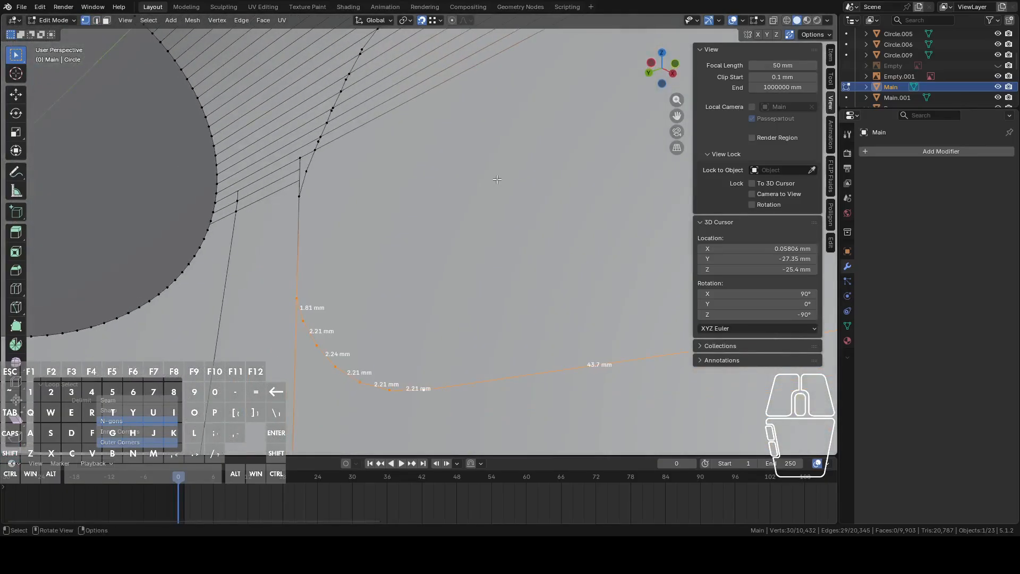
{"action": "scroll", "coordinate": [469, 214], "scroll_direction": "down", "scroll_amount": 6}
{"action": "middle_click_drag", "start_coordinate": [469, 214], "coordinate": [394, 199]}
{"action": "scroll", "coordinate": [390, 223], "scroll_direction": "down", "scroll_amount": 3}
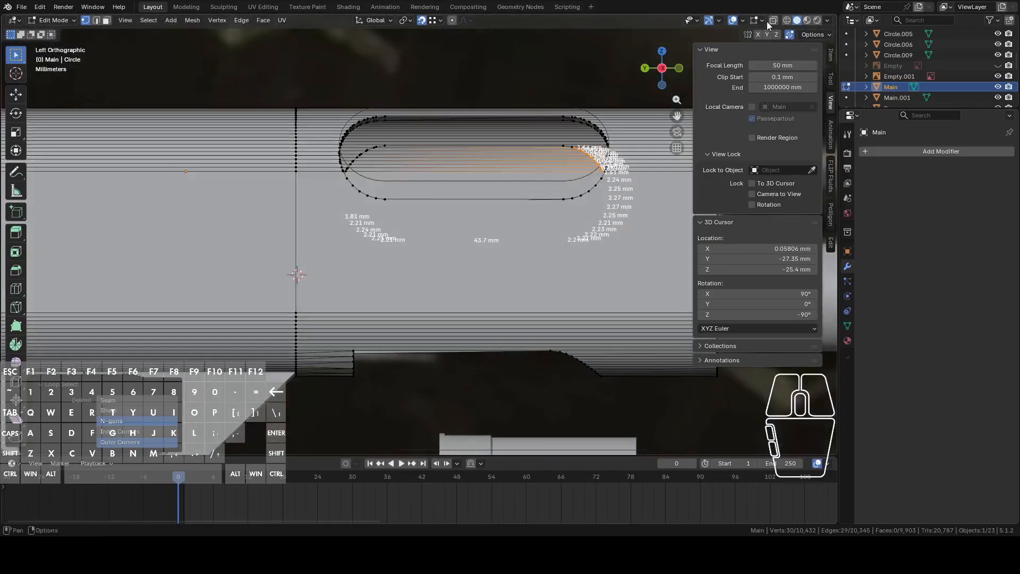
Turn on see-through display and add the missing vertices on the outline's end beside the round bore.
{"action": "left_click", "coordinate": [658, 66]}
{"action": "scroll", "coordinate": [503, 228], "scroll_direction": "up", "scroll_amount": 4}
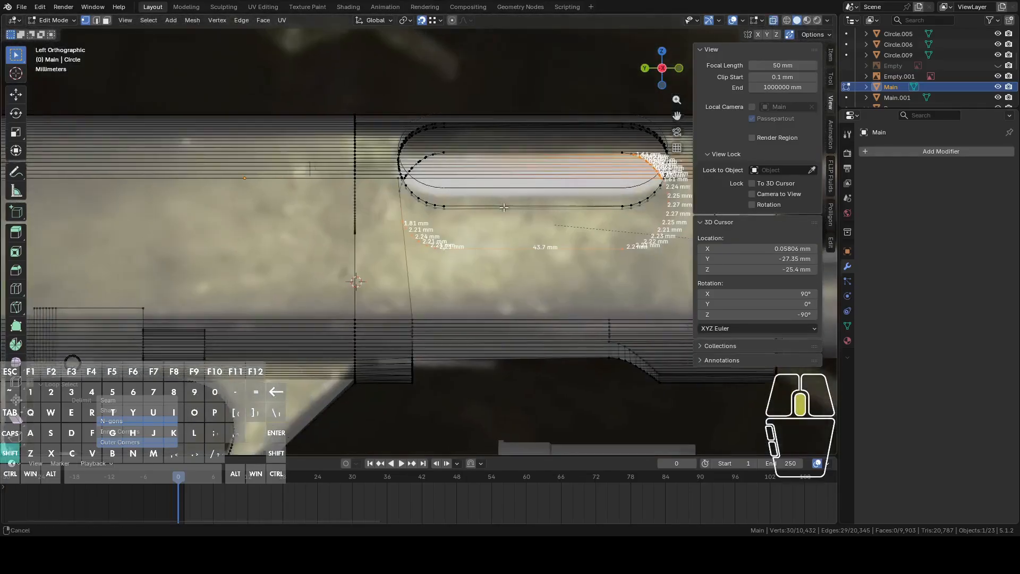
{"action": "middle_click_drag", "start_coordinate": [496, 224], "coordinate": [451, 230]}
{"action": "key", "text": "c"}
{"action": "left_click", "coordinate": [476, 138]}
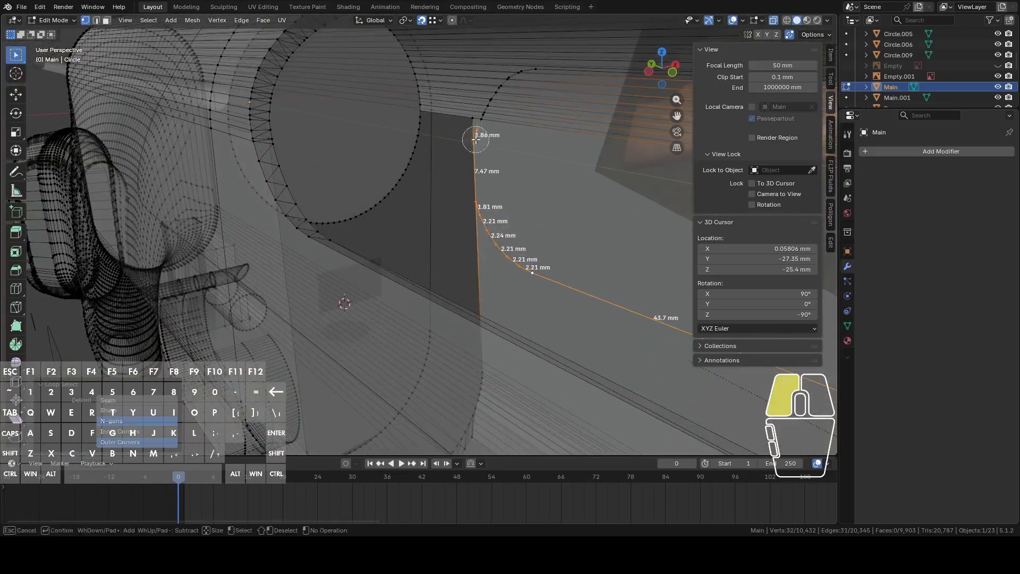
{"action": "right_click", "coordinate": [476, 140]}
{"action": "scroll", "coordinate": [515, 234], "scroll_direction": "down", "scroll_amount": 3}
{"action": "middle_click_drag", "start_coordinate": [515, 234], "coordinate": [424, 240], "text": "shift"}
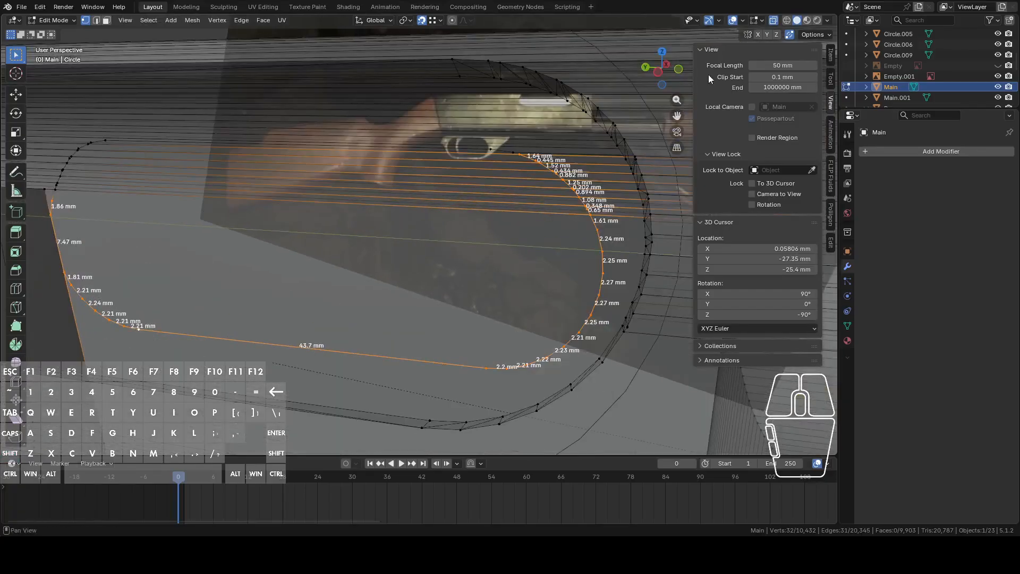
Add the vertices of the upper arc near the round bore to complete the inner oval outline's selection.
{"action": "middle_click_drag", "start_coordinate": [767, 24], "coordinate": [496, 165]}
{"action": "scroll", "coordinate": [496, 166], "scroll_direction": "up", "scroll_amount": 2}
{"action": "scroll", "coordinate": [460, 234], "scroll_direction": "up", "scroll_amount": 2}
{"action": "mouse_move", "coordinate": [330, 184]}
{"action": "middle_mouse_down", "text": "shift"}
{"action": "mouse_move", "coordinate": [461, 235]}
{"action": "mouse_move", "coordinate": [493, 148]}
{"action": "middle_mouse_up", "text": "shift"}
{"action": "key", "text": "c"}
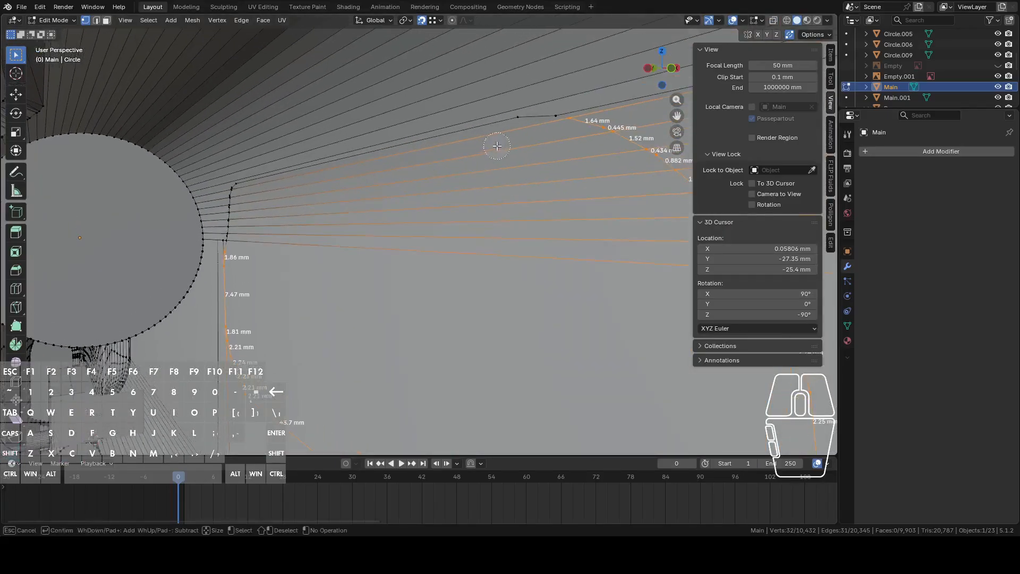
{"action": "left_click_drag", "start_coordinate": [269, 180], "coordinate": [234, 210]}
{"action": "right_click", "coordinate": [237, 232]}
{"action": "middle_click_drag", "start_coordinate": [236, 232], "coordinate": [334, 211], "text": "shift"}
{"action": "scroll", "coordinate": [334, 210], "scroll_direction": "up", "scroll_amount": 4}
{"action": "middle_click_drag", "start_coordinate": [505, 228], "coordinate": [620, 215], "text": "shift"}
{"action": "middle_click_drag", "start_coordinate": [333, 198], "coordinate": [385, 193]}
{"action": "scroll", "coordinate": [385, 193], "scroll_direction": "down", "scroll_amount": 1}
{"action": "middle_click_drag", "start_coordinate": [237, 189], "coordinate": [487, 192], "text": "shift"}
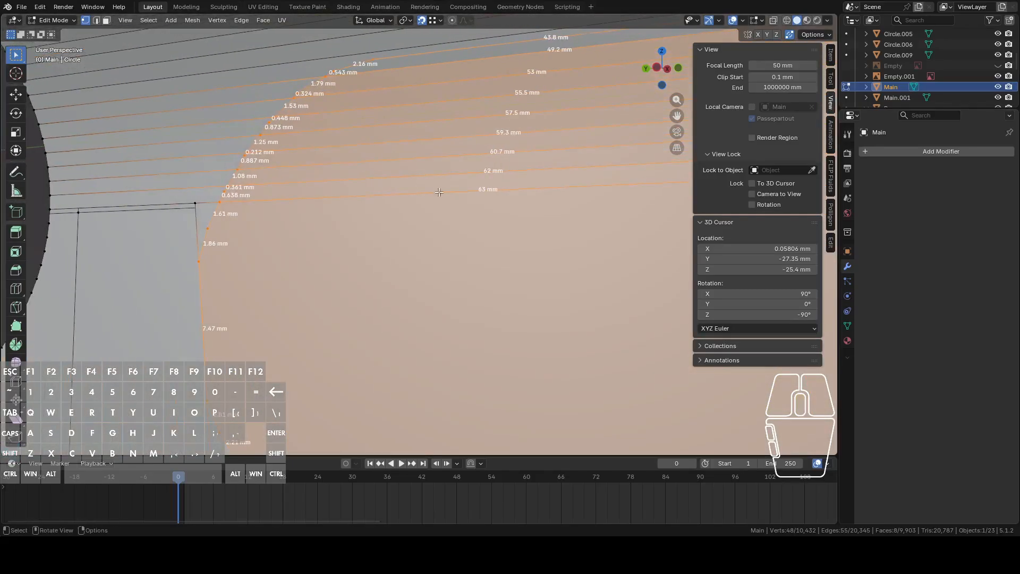
{"action": "middle_click_drag", "start_coordinate": [209, 206], "coordinate": [303, 206], "text": "shift"}
Try deleting the inner oval outline's vertices, check the corner beside the bore, and undo the deletion.
{"action": "right_click", "coordinate": [392, 216]}
{"action": "left_click", "coordinate": [353, 467]}
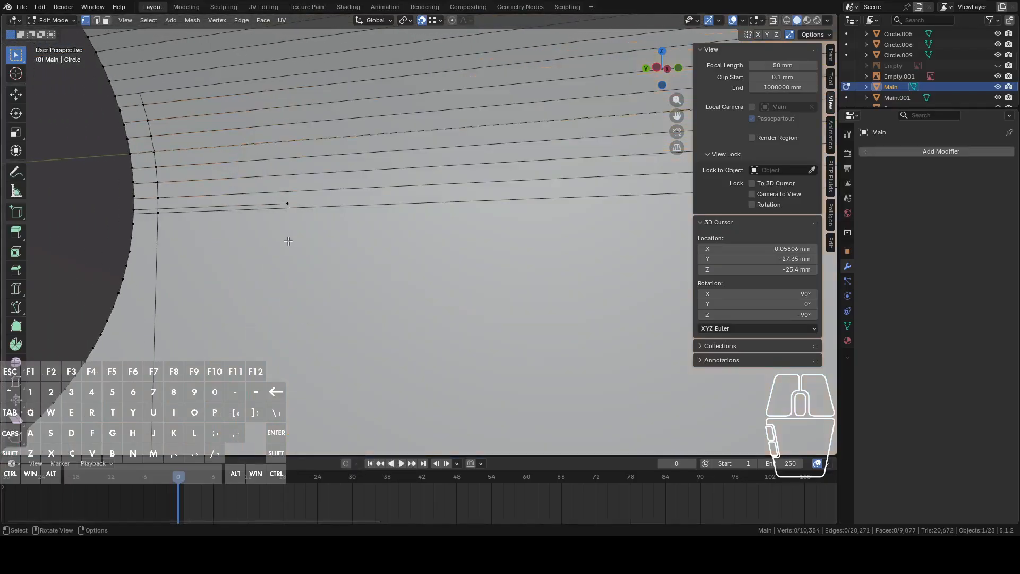
{"action": "left_click", "coordinate": [288, 206]}
{"action": "middle_click_drag", "start_coordinate": [315, 218], "coordinate": [333, 255]}
{"action": "scroll", "coordinate": [266, 226], "scroll_direction": "down", "scroll_amount": 1}
{"action": "key", "text": "ctrl+z"}
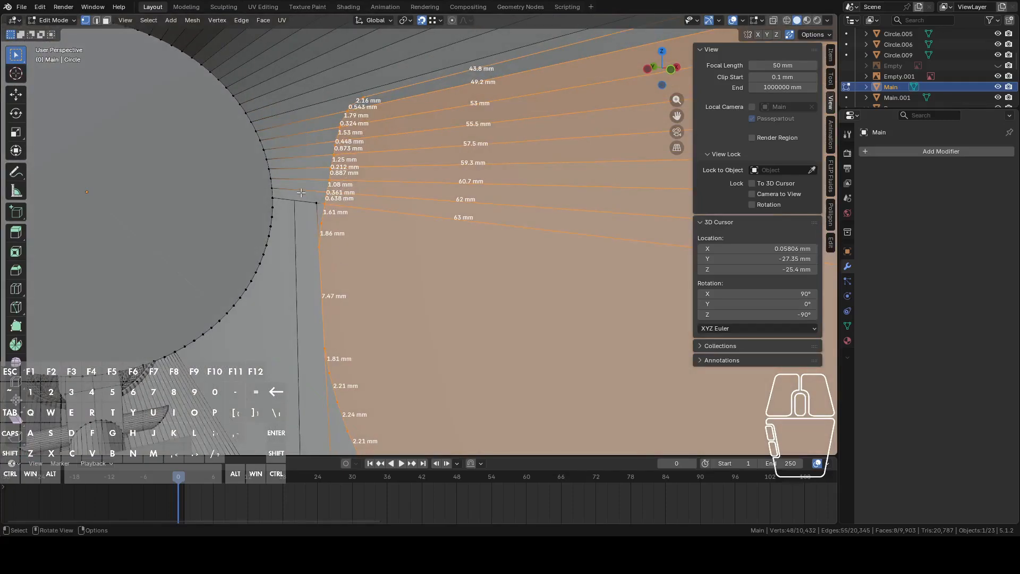
Examine the edge and corner vertex between the oval outline and the round bore in see-through display.
{"action": "key", "text": "2"}
{"action": "left_click", "coordinate": [301, 198]}
{"action": "middle_click_drag", "start_coordinate": [301, 198], "coordinate": [197, 207]}
{"action": "scroll", "coordinate": [239, 215], "scroll_direction": "down", "scroll_amount": 5}
{"action": "middle_click_drag", "start_coordinate": [323, 236], "coordinate": [114, 278], "text": "shift"}
{"action": "left_click", "coordinate": [774, 20]}
{"action": "scroll", "coordinate": [479, 243], "scroll_direction": "up", "scroll_amount": 6}
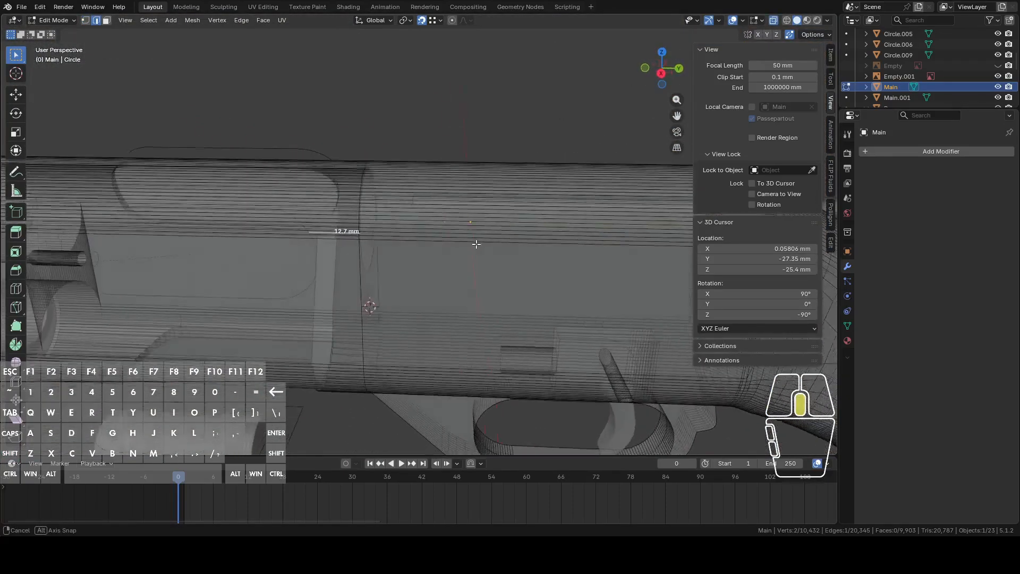
{"action": "middle_click_drag", "start_coordinate": [277, 255], "coordinate": [359, 264], "text": "shift"}
{"action": "middle_click_drag", "start_coordinate": [444, 290], "coordinate": [471, 257]}
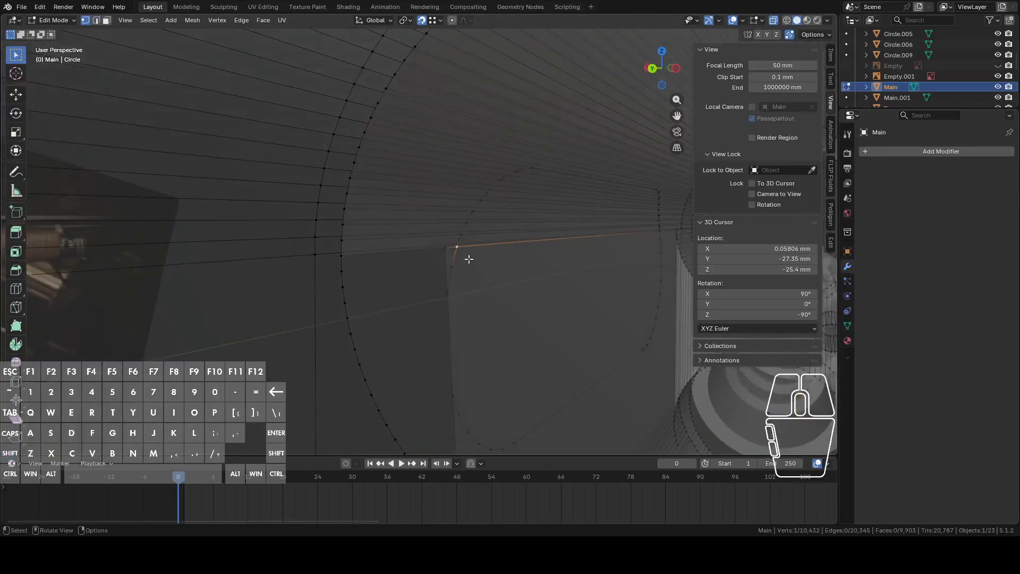
Reselect the complete oval outline on the inner side wall, including both end arcs and the upper edges, and delete its vertices.
{"action": "key", "text": "c"}
{"action": "left_click_drag", "start_coordinate": [463, 251], "coordinate": [498, 182]}
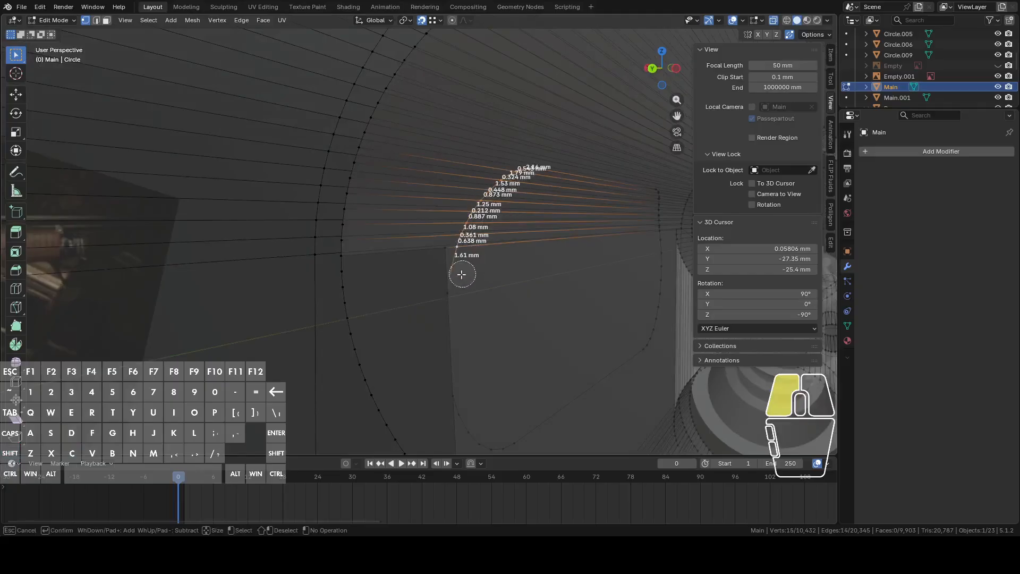
{"action": "right_click", "coordinate": [448, 301]}
{"action": "mouse_move", "coordinate": [465, 312]}
{"action": "middle_mouse_down"}
{"action": "mouse_move", "coordinate": [321, 303]}
{"action": "mouse_move", "coordinate": [362, 303]}
{"action": "middle_mouse_up"}
{"action": "key", "text": "c"}
{"action": "left_click", "coordinate": [370, 249]}
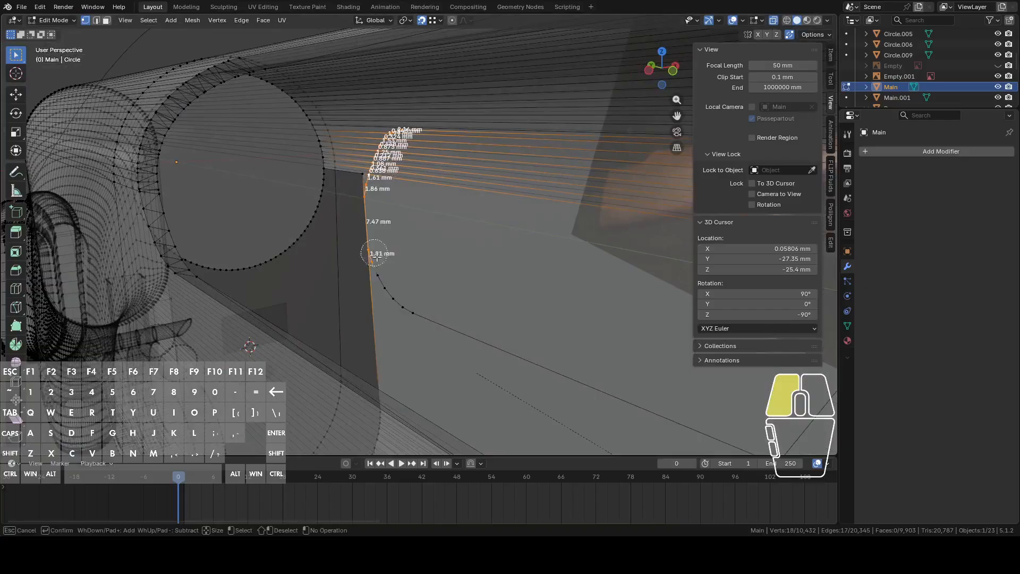
{"action": "middle_click_drag", "start_coordinate": [435, 314], "coordinate": [495, 313]}
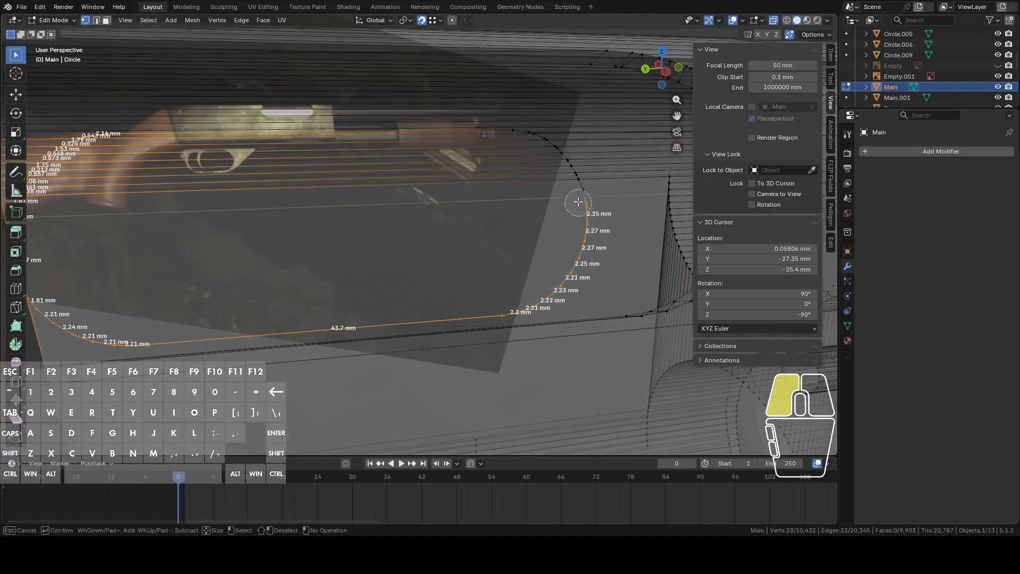
{"action": "middle_click_drag", "start_coordinate": [541, 209], "coordinate": [567, 205], "text": "shift"}
{"action": "key", "text": "c"}
{"action": "mouse_move", "coordinate": [611, 184]}
{"action": "left_mouse_down"}
{"action": "mouse_move", "coordinate": [591, 148]}
{"action": "mouse_move", "coordinate": [535, 126]}
{"action": "left_mouse_up"}
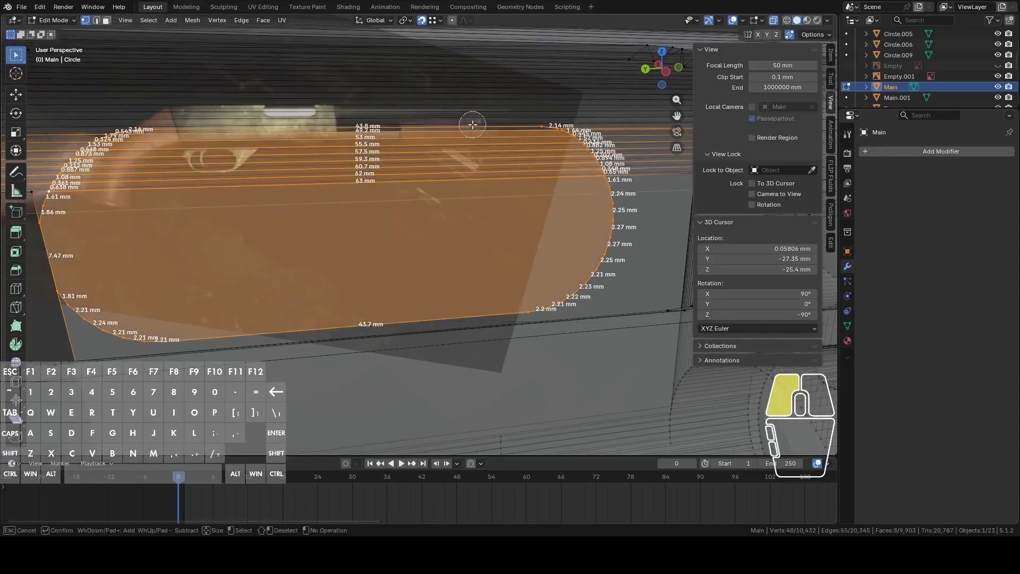
{"action": "right_click", "coordinate": [477, 227]}
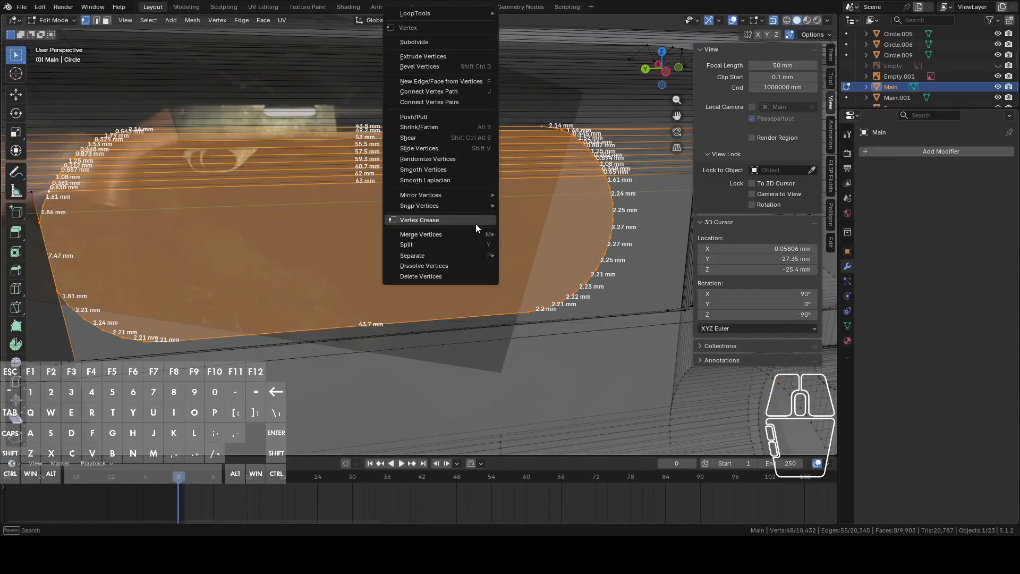
{"action": "left_click", "coordinate": [451, 276]}
{"action": "middle_click_drag", "start_coordinate": [445, 276], "coordinate": [393, 245]}
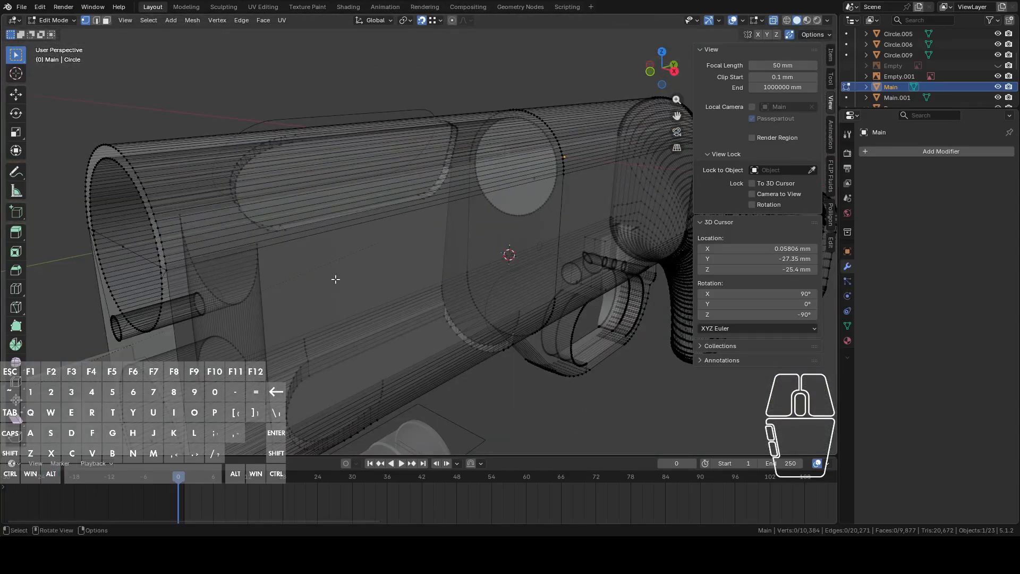
Turn off see-through display and hide the outer side wall's faces in edit mode to expose the interior.
{"action": "key", "text": "Tab"}
{"action": "left_click", "coordinate": [776, 20]}
{"action": "middle_click_drag", "start_coordinate": [601, 173], "coordinate": [571, 177]}
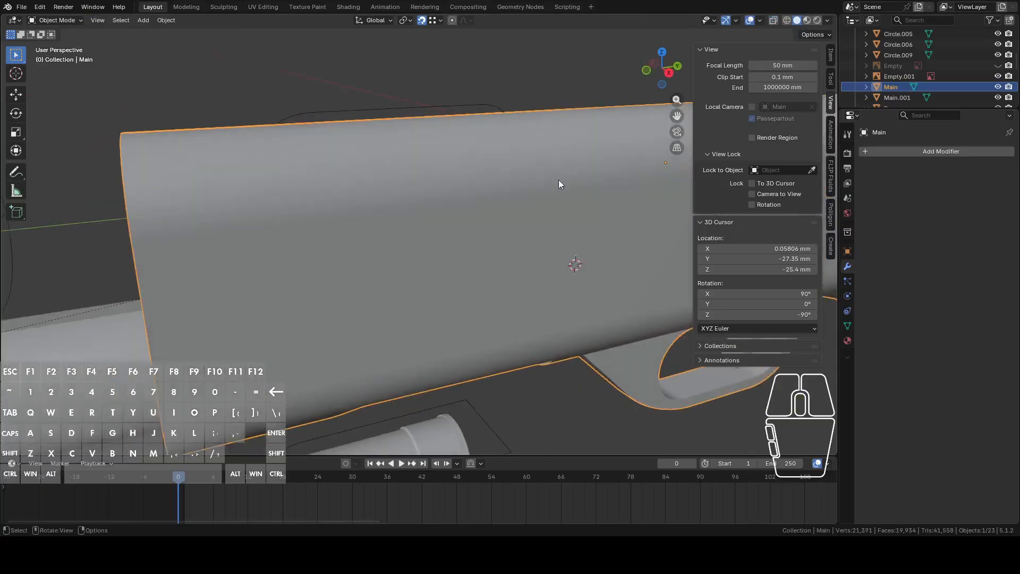
{"action": "key", "text": "Tab"}
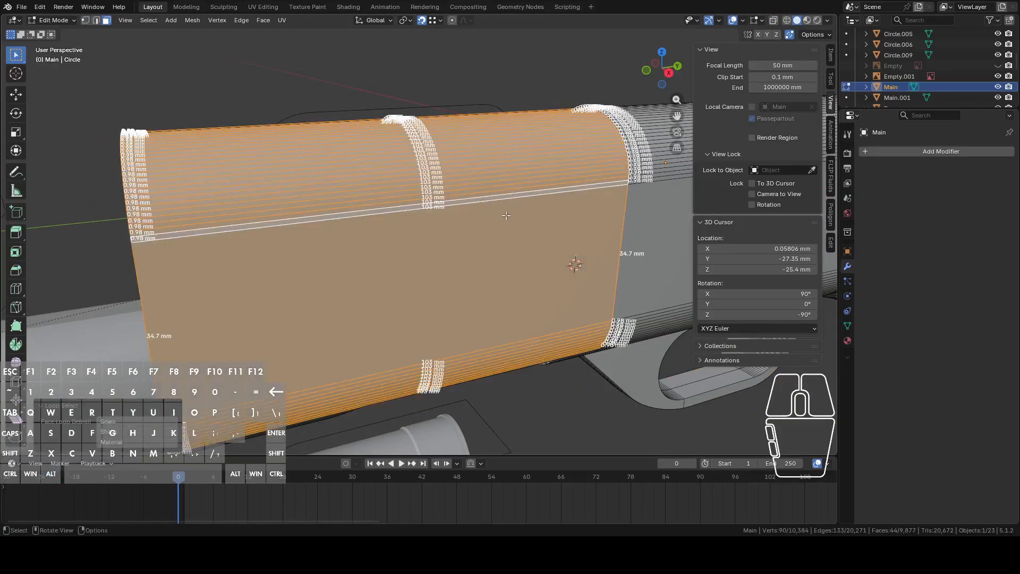
{"action": "key", "text": "h"}
{"action": "middle_click_drag", "start_coordinate": [585, 236], "coordinate": [473, 207]}
{"action": "scroll", "coordinate": [428, 243], "scroll_direction": "up", "scroll_amount": 3}
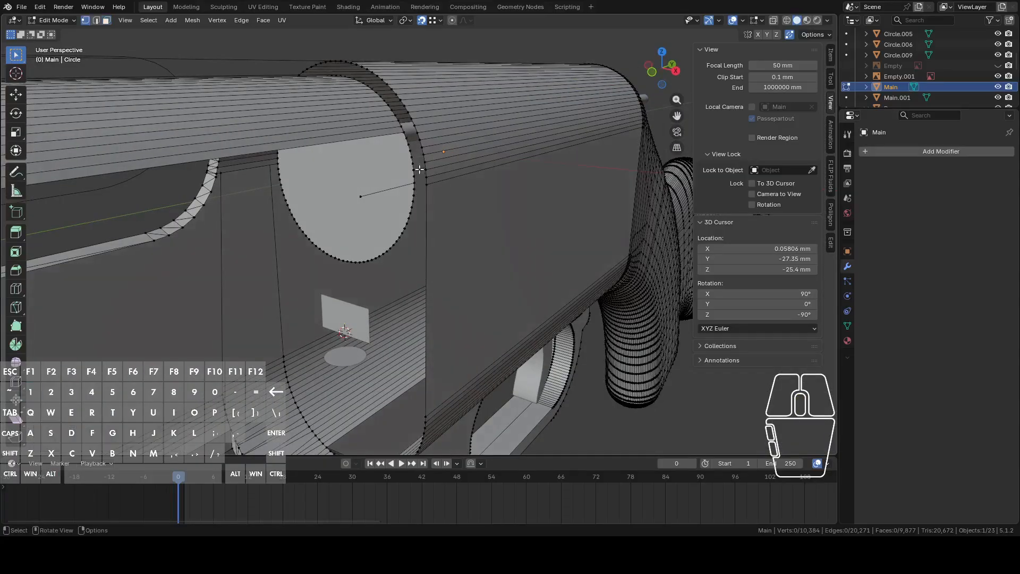
Try moving single vertices beside the oval opening and in front of the round bore to check for stray geometry.
{"action": "left_click", "coordinate": [414, 163], "text": "alt"}
{"action": "left_click", "coordinate": [367, 199]}
{"action": "middle_click_drag", "start_coordinate": [367, 199], "coordinate": [463, 248]}
{"action": "left_click", "coordinate": [407, 229]}
{"action": "key", "text": "g"}
{"action": "right_click", "coordinate": [557, 312]}
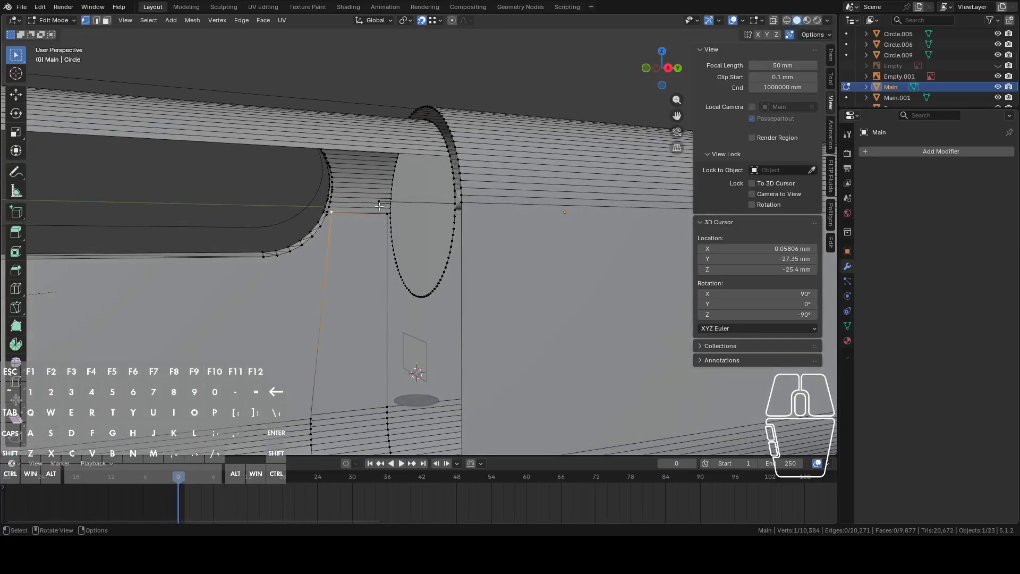
{"action": "key", "text": "g"}
{"action": "right_click", "coordinate": [431, 250]}
{"action": "scroll", "coordinate": [435, 253], "scroll_direction": "down", "scroll_amount": 2}
{"action": "middle_click_drag", "start_coordinate": [438, 255], "coordinate": [601, 260], "text": "shift"}
{"action": "middle_click_drag", "start_coordinate": [426, 239], "coordinate": [483, 253], "text": "shift"}
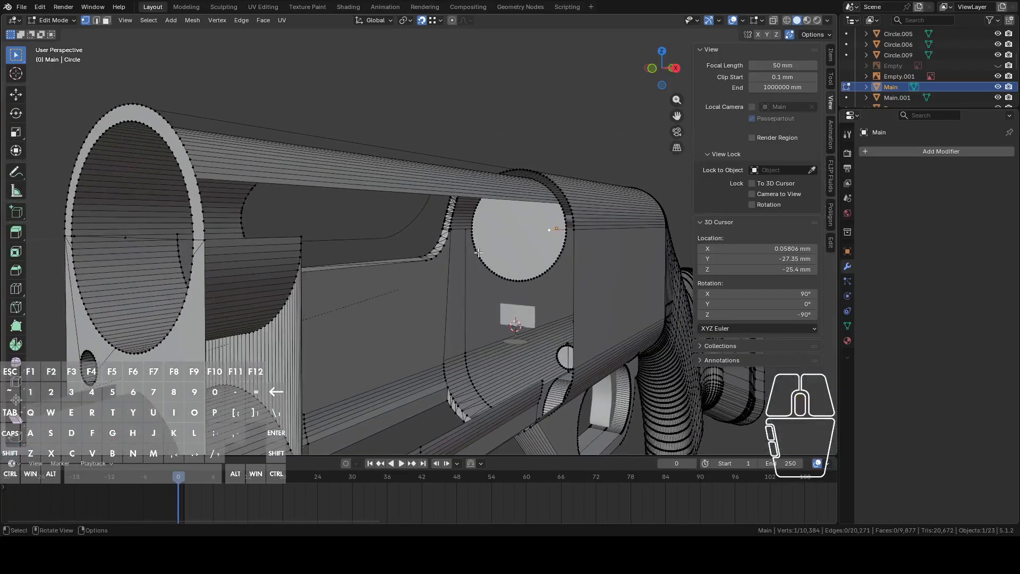
Select the short run of open vertices on the inner rim at the receiver's front bore.
{"action": "scroll", "coordinate": [399, 235], "scroll_direction": "up", "scroll_amount": 2}
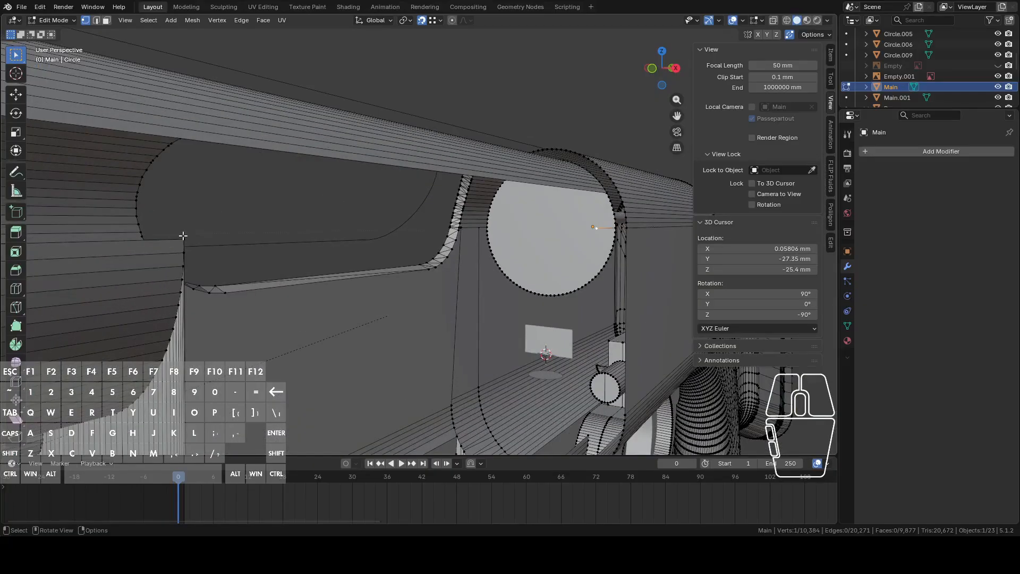
{"action": "scroll", "coordinate": [183, 235], "scroll_direction": "down", "scroll_amount": 2}
{"action": "key", "text": "1"}
{"action": "middle_click_drag", "start_coordinate": [272, 194], "coordinate": [376, 231]}
{"action": "scroll", "coordinate": [408, 224], "scroll_direction": "up", "scroll_amount": 7}
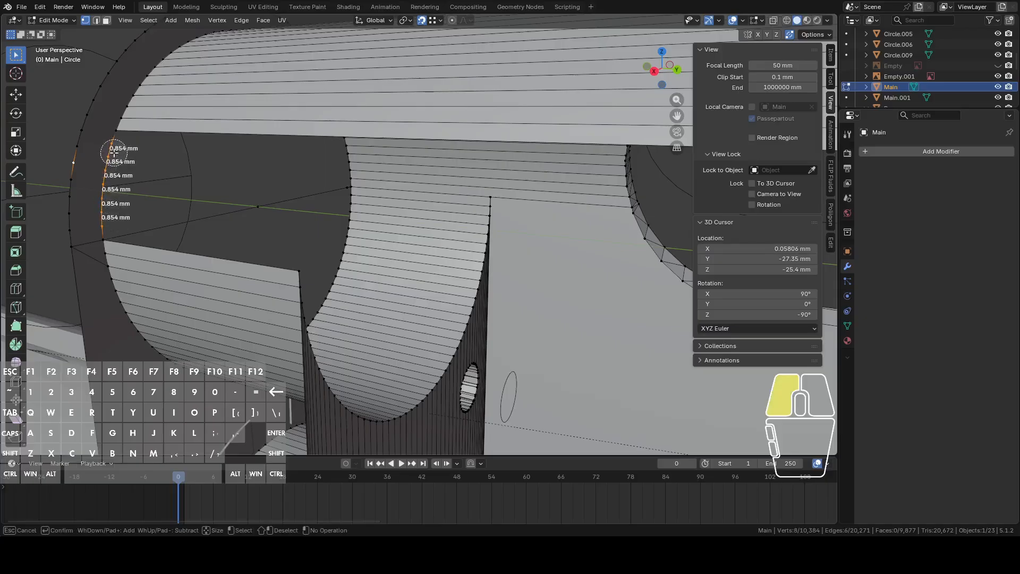
{"action": "key", "text": "e"}
{"action": "right_click", "coordinate": [212, 215]}
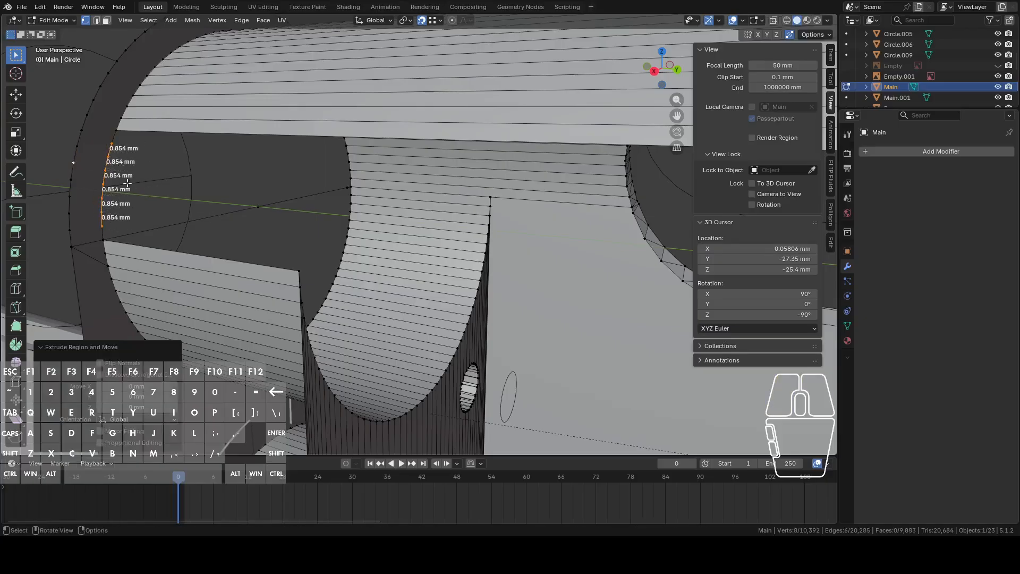
{"action": "key", "text": "ctrl+z"}
Extrude the selected rim vertices about 15.1 mm along Y, level with the end of the front bore's lower surface.
{"action": "key", "text": "e"}
{"action": "right_click", "coordinate": [282, 251]}
{"action": "key", "text": "g"}
{"action": "key", "text": "y"}
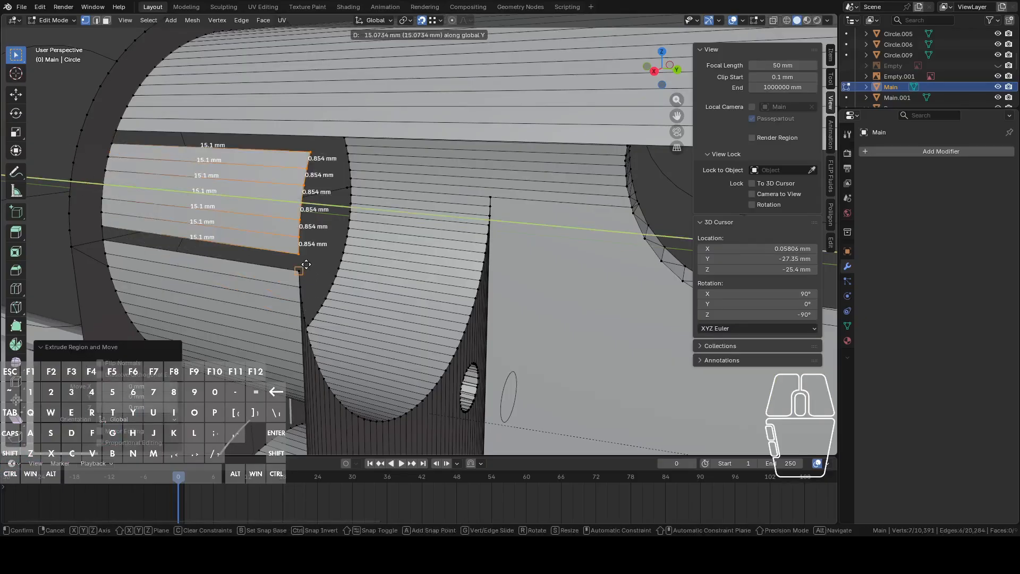
{"action": "left_click", "coordinate": [306, 265]}
Fill the narrow gap between the extruded strip and the front bore's lower surface with a face.
{"action": "key", "text": "2"}
{"action": "left_click", "coordinate": [233, 259]}
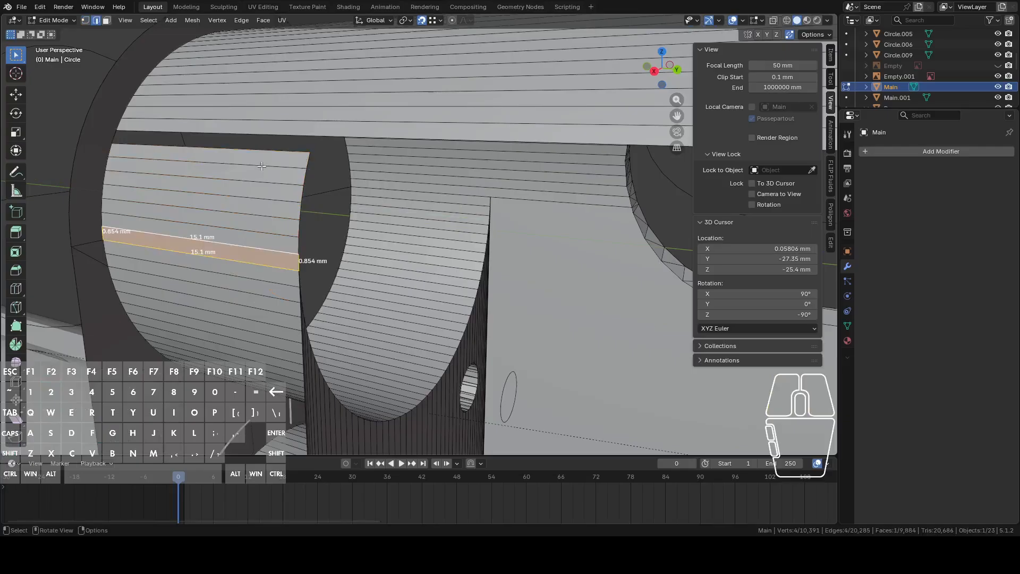
{"action": "left_click", "coordinate": [275, 133], "text": "shift"}
Subdivide the long upper edge above the side opening and move its new vertex along Y level with the extruded strip's end.
{"action": "middle_click_drag", "start_coordinate": [287, 157], "coordinate": [180, 209]}
{"action": "scroll", "coordinate": [393, 199], "scroll_direction": "down", "scroll_amount": 1}
{"action": "middle_click_drag", "start_coordinate": [383, 209], "coordinate": [402, 209]}
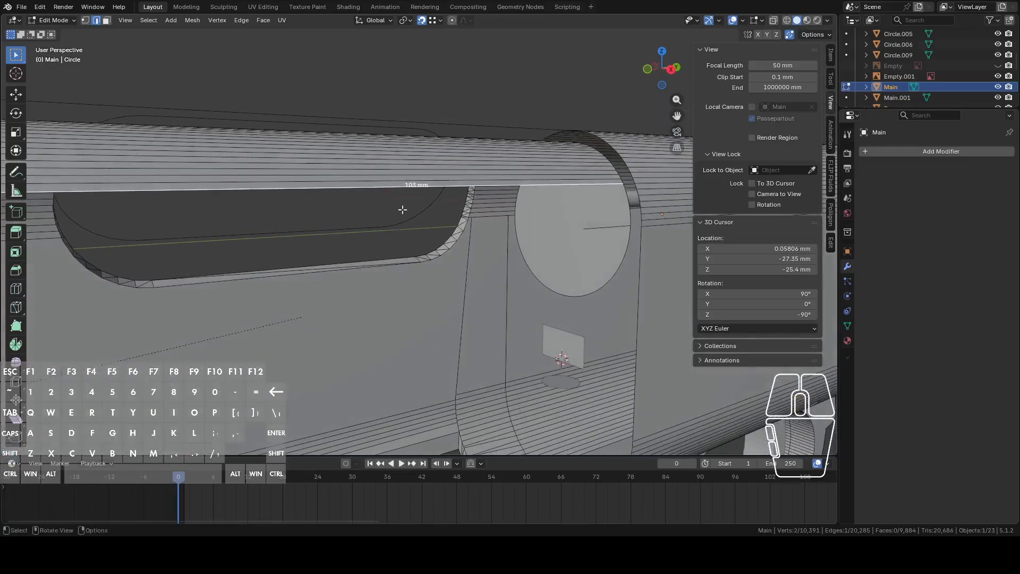
{"action": "scroll", "coordinate": [393, 223], "scroll_direction": "down", "scroll_amount": 1}
{"action": "middle_click_drag", "start_coordinate": [332, 238], "coordinate": [483, 235], "text": "shift"}
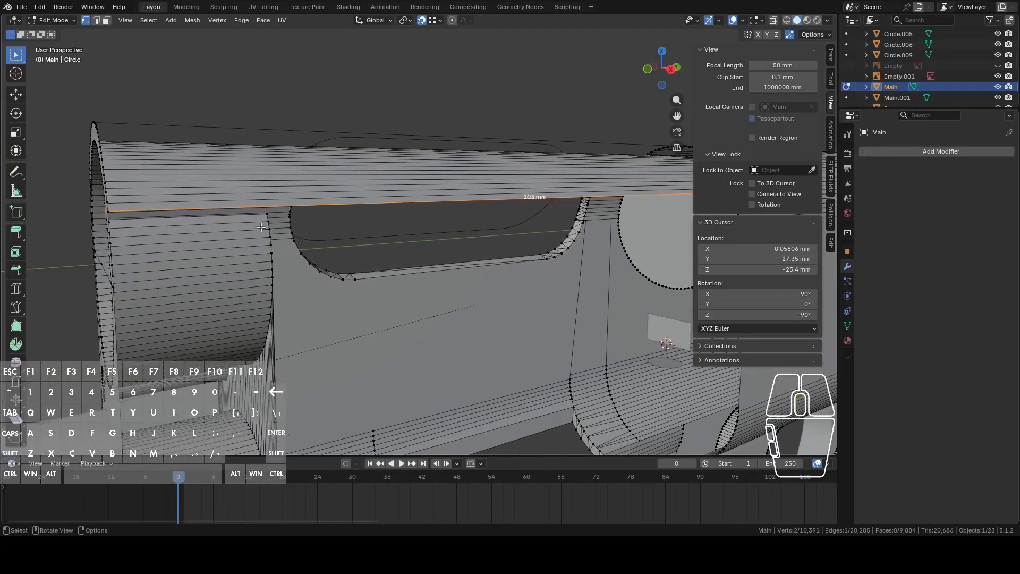
{"action": "right_click", "coordinate": [282, 207]}
{"action": "left_click", "coordinate": [266, 215]}
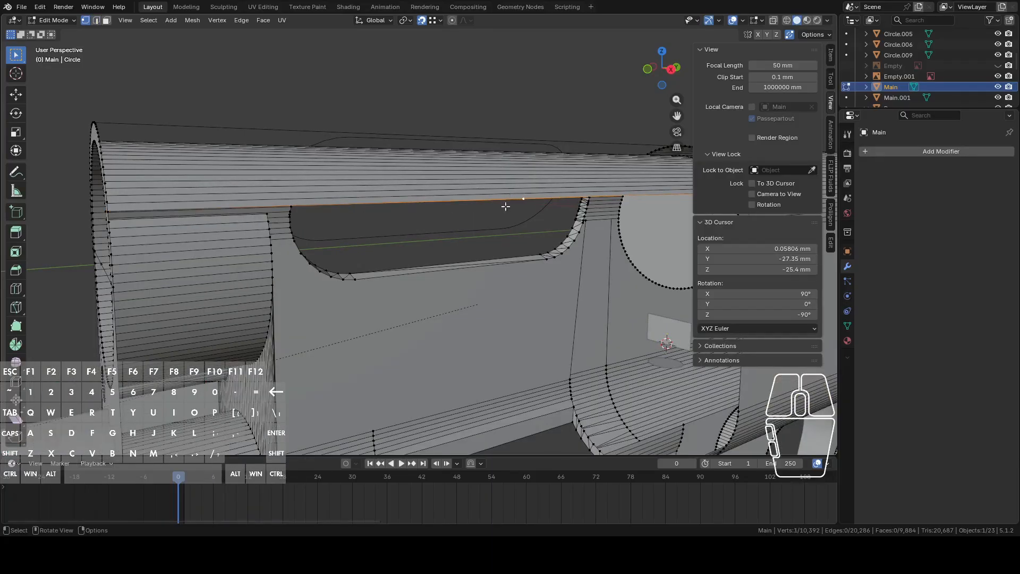
{"action": "key", "text": "g"}
{"action": "key", "text": "y"}
{"action": "left_click", "coordinate": [264, 214]}
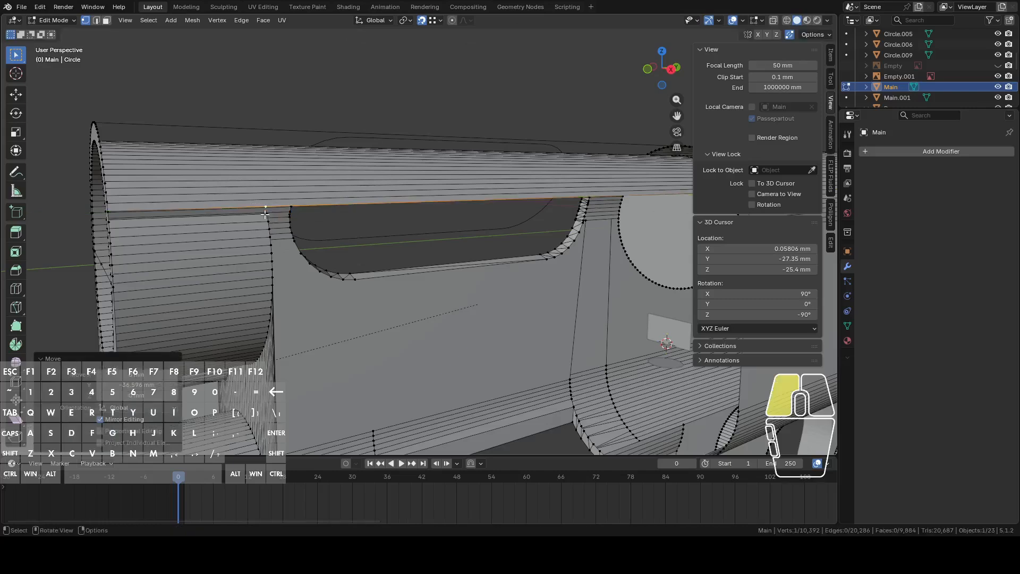
Fill the remaining gap between the extruded strip's top edge and the short section of the divided edge with a face.
{"action": "key", "text": "2"}
{"action": "left_click", "coordinate": [247, 215]}
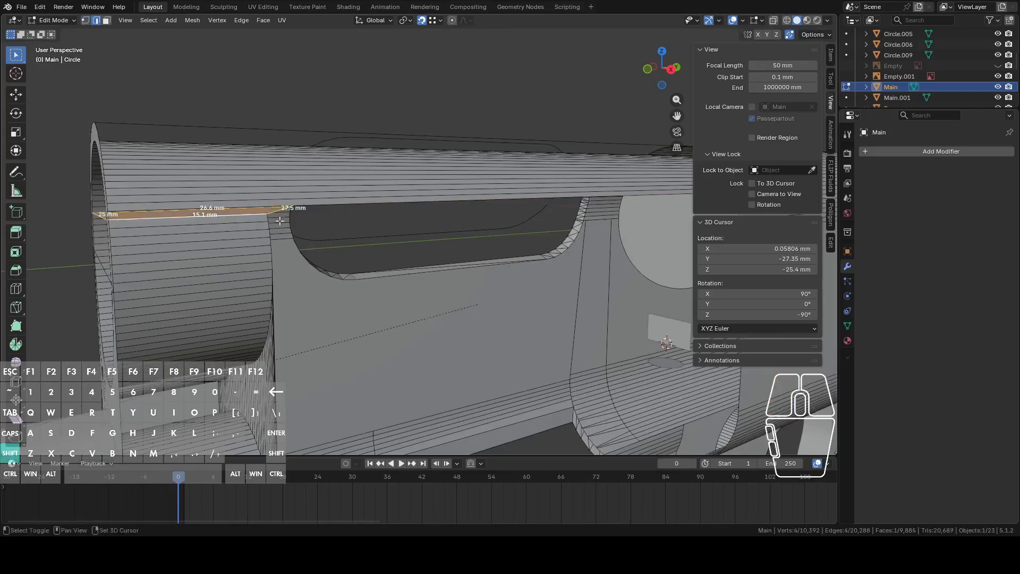
{"action": "middle_click_drag", "start_coordinate": [279, 220], "coordinate": [459, 270], "text": "shift"}
{"action": "scroll", "coordinate": [460, 276], "scroll_direction": "up", "scroll_amount": 2}
{"action": "key", "text": "ctrl+z"}
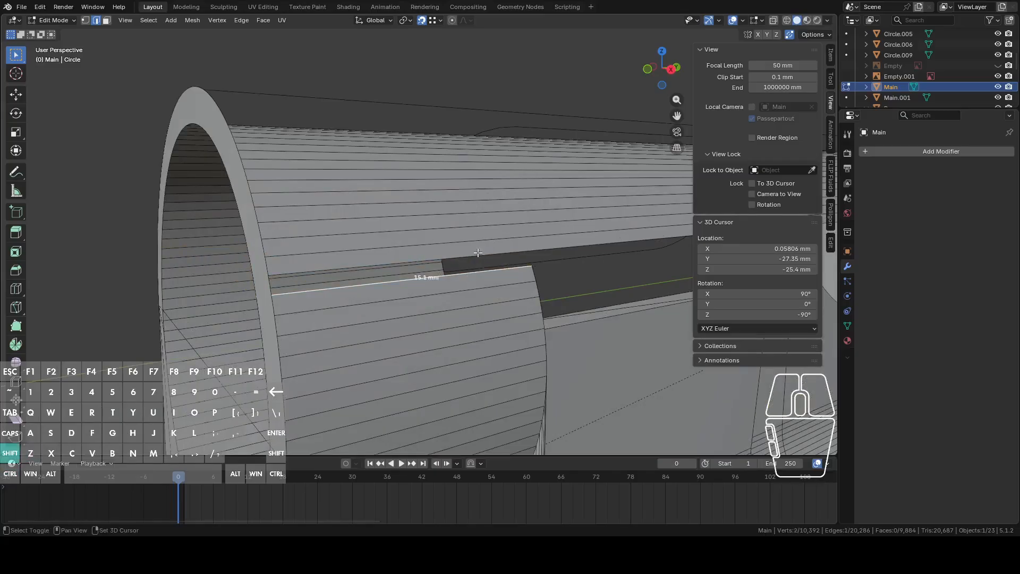
{"action": "key", "text": "f"}
Delete the stray vertex floating in front of the rear round bore.
{"action": "scroll", "coordinate": [477, 252], "scroll_direction": "down", "scroll_amount": 4}
{"action": "middle_click_drag", "start_coordinate": [468, 252], "coordinate": [430, 258]}
{"action": "key", "text": "1"}
{"action": "scroll", "coordinate": [313, 242], "scroll_direction": "up", "scroll_amount": 1}
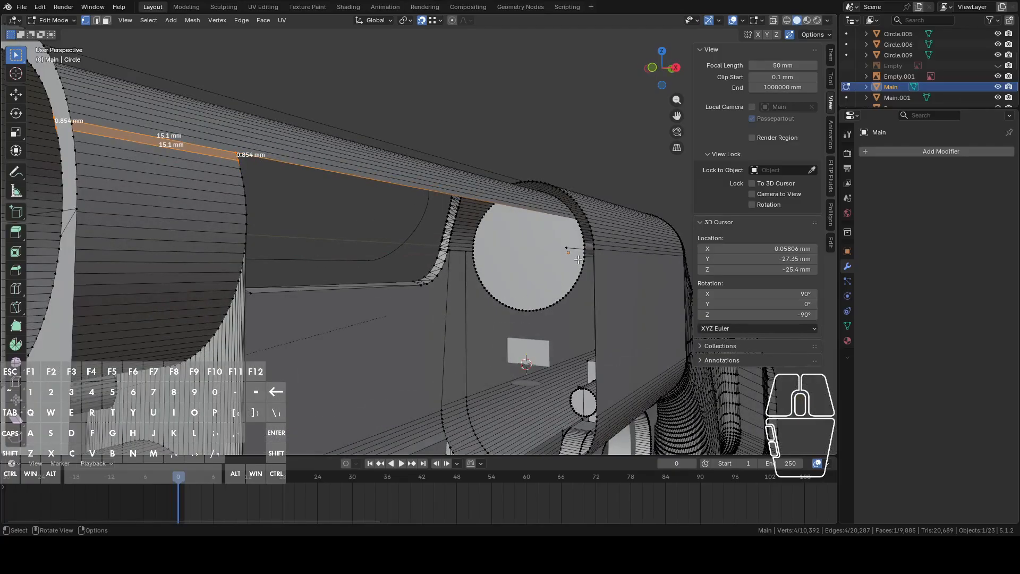
{"action": "scroll", "coordinate": [569, 249], "scroll_direction": "down", "scroll_amount": 2}
{"action": "right_click", "coordinate": [575, 276]}
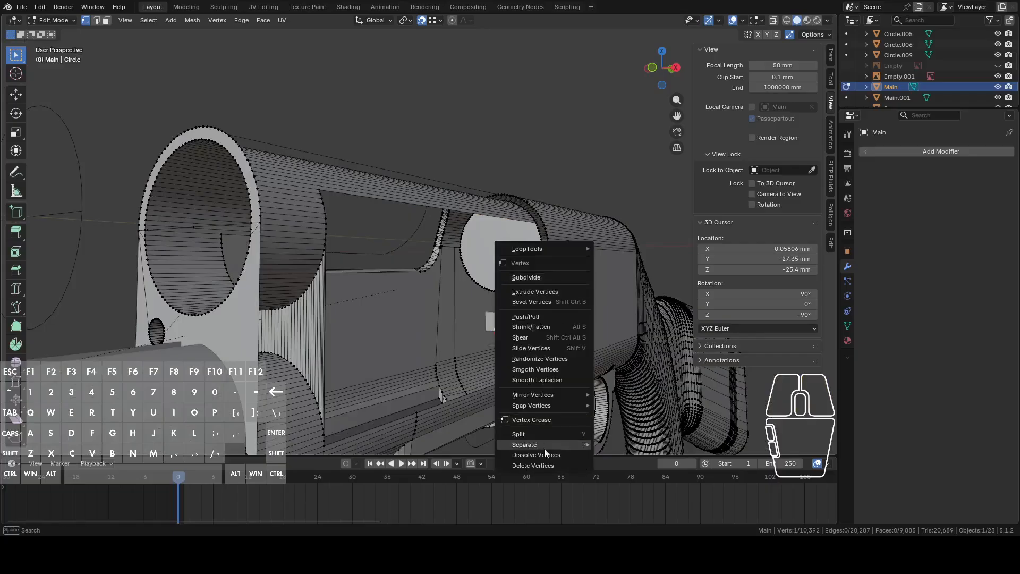
{"action": "left_click", "coordinate": [543, 465]}
Extrude the upper side arc of the front bore surface's inner end about 88.3 mm along Y to the rear round bore.
{"action": "middle_click_drag", "start_coordinate": [372, 295], "coordinate": [374, 298]}
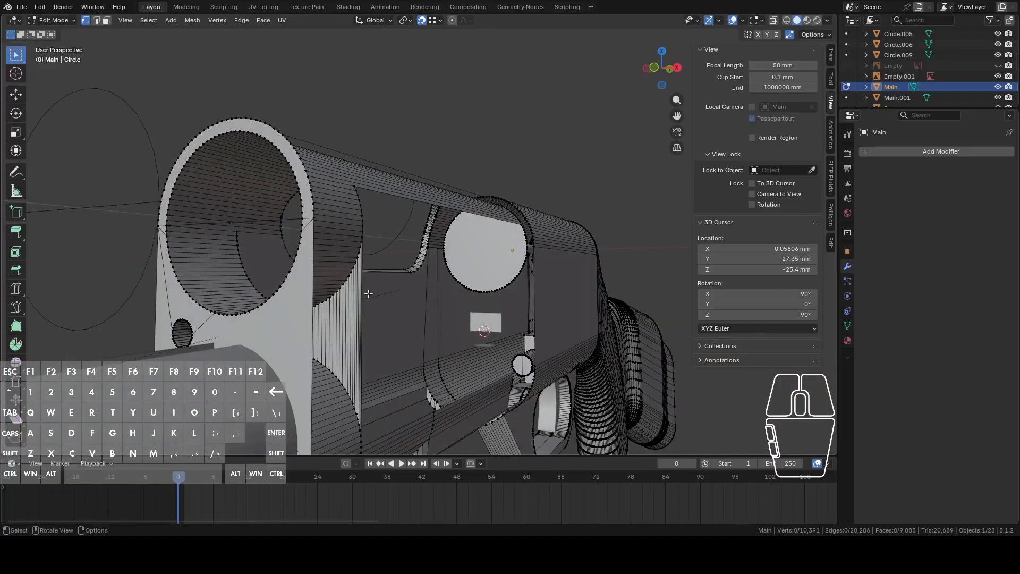
{"action": "scroll", "coordinate": [374, 299], "scroll_direction": "up", "scroll_amount": 3}
{"action": "scroll", "coordinate": [375, 299], "scroll_direction": "up", "scroll_amount": 1}
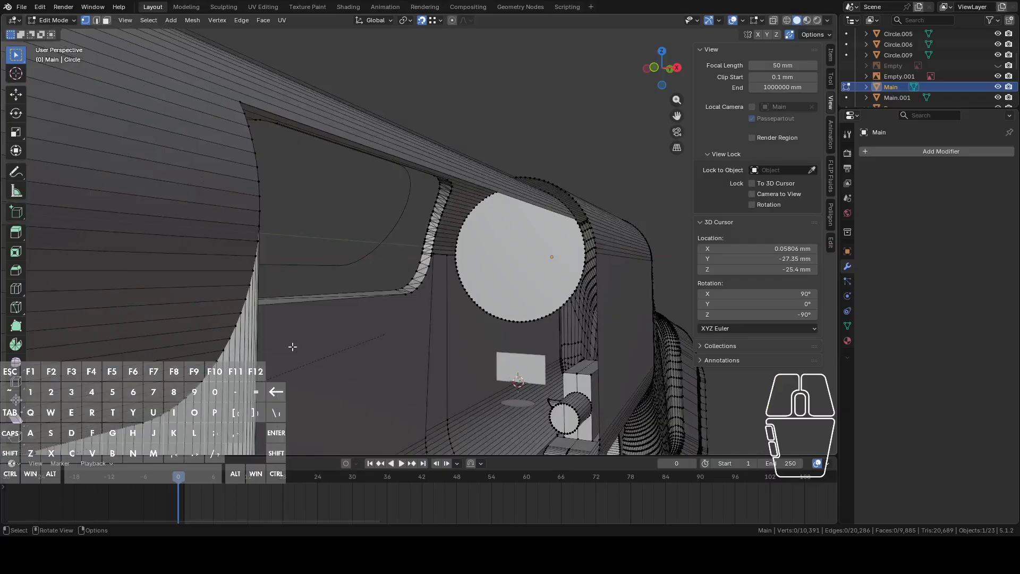
{"action": "scroll", "coordinate": [262, 225], "scroll_direction": "up", "scroll_amount": 2}
{"action": "middle_click_drag", "start_coordinate": [260, 228], "coordinate": [423, 268]}
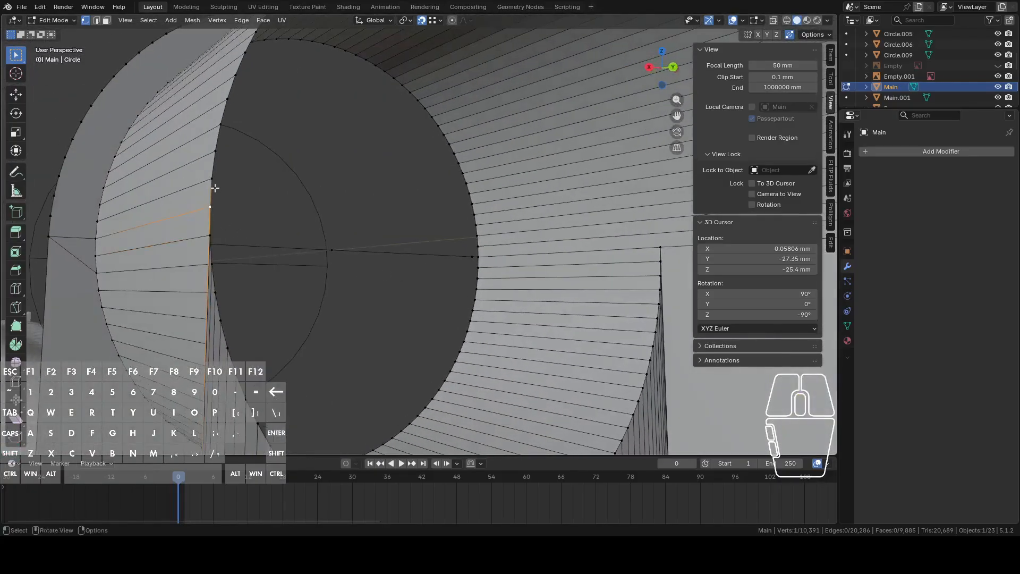
{"action": "middle_click_drag", "start_coordinate": [213, 181], "coordinate": [337, 211]}
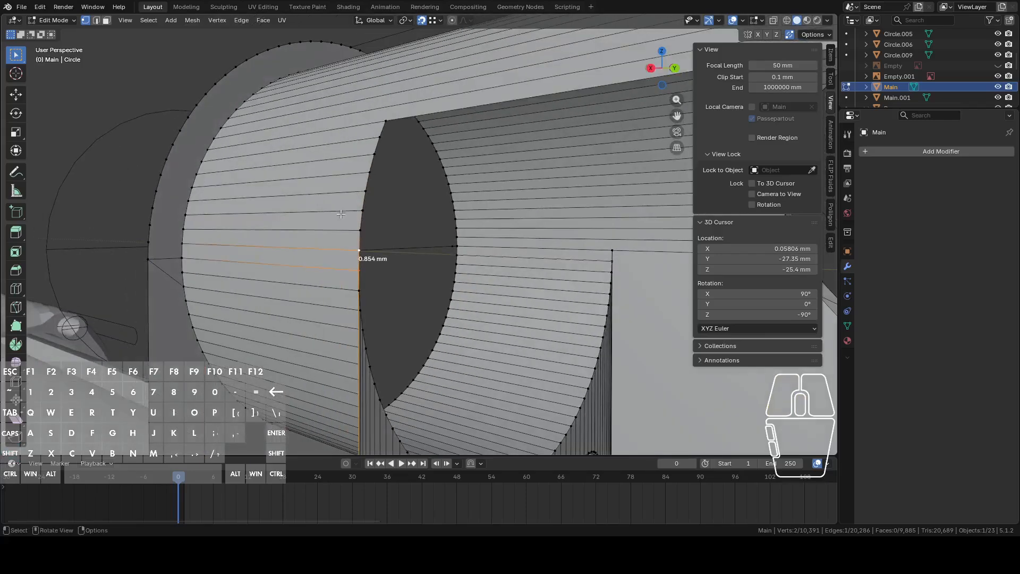
{"action": "right_click", "coordinate": [379, 132]}
{"action": "scroll", "coordinate": [379, 131], "scroll_direction": "down", "scroll_amount": 8}
{"action": "mouse_move", "coordinate": [472, 229]}
{"action": "middle_mouse_down", "text": "shift"}
{"action": "mouse_move", "coordinate": [406, 216]}
{"action": "mouse_move", "coordinate": [444, 230]}
{"action": "mouse_move", "coordinate": [335, 223]}
{"action": "mouse_move", "coordinate": [396, 239]}
{"action": "mouse_move", "coordinate": [467, 342]}
{"action": "mouse_move", "coordinate": [358, 244]}
{"action": "mouse_move", "coordinate": [457, 236]}
{"action": "middle_mouse_up", "text": "shift"}
{"action": "key", "text": "e"}
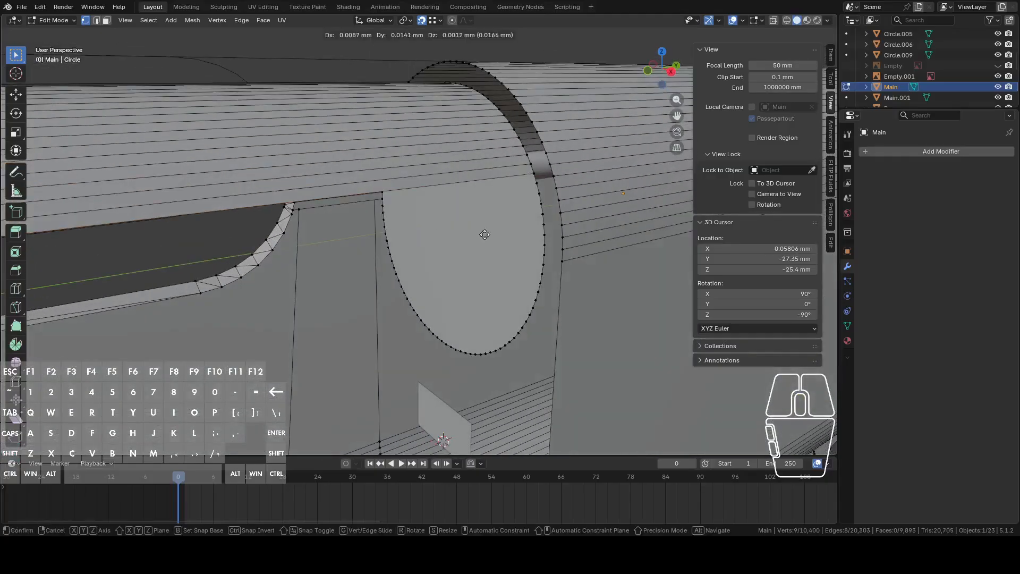
{"action": "right_click", "coordinate": [508, 227]}
{"action": "key", "text": "g"}
{"action": "key", "text": "y"}
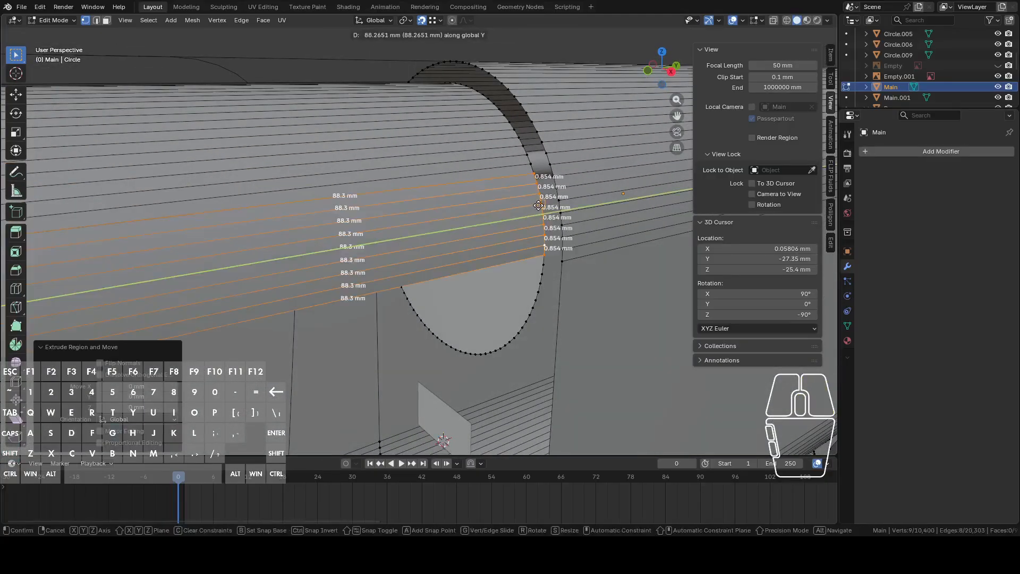
{"action": "left_click", "coordinate": [539, 205]}
Try moving the corner vertex where the extruded curved surface meets the rear round bore.
{"action": "middle_click_drag", "start_coordinate": [539, 205], "coordinate": [491, 190]}
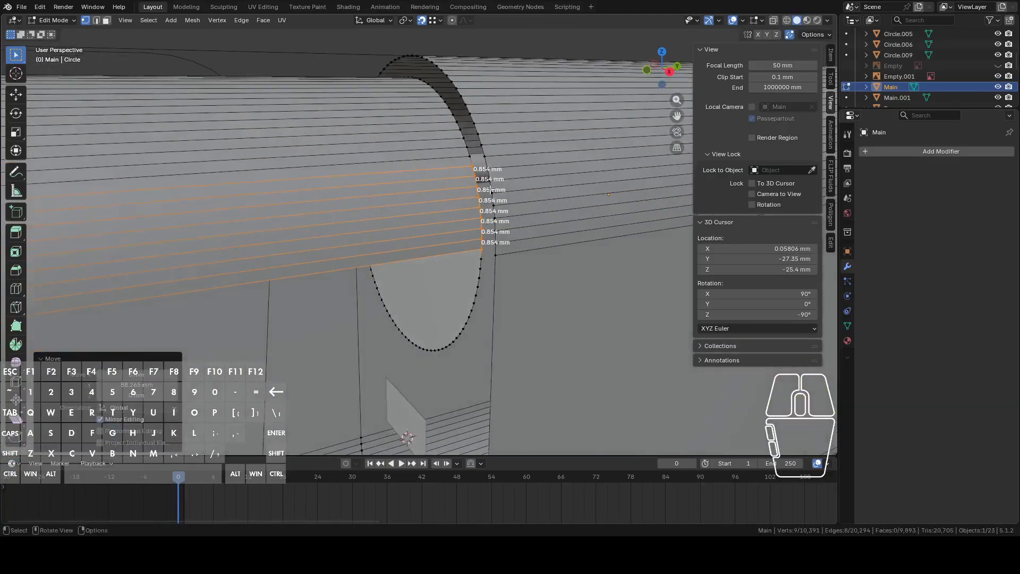
{"action": "left_click", "coordinate": [486, 252]}
{"action": "key", "text": "g"}
{"action": "right_click", "coordinate": [564, 281]}
Extrude the curved bottom edge loop of the receiver's interior, without its upper wall corners, about 14.1 mm along Y towards the rear bore.
{"action": "middle_click_drag", "start_coordinate": [564, 281], "coordinate": [510, 287]}
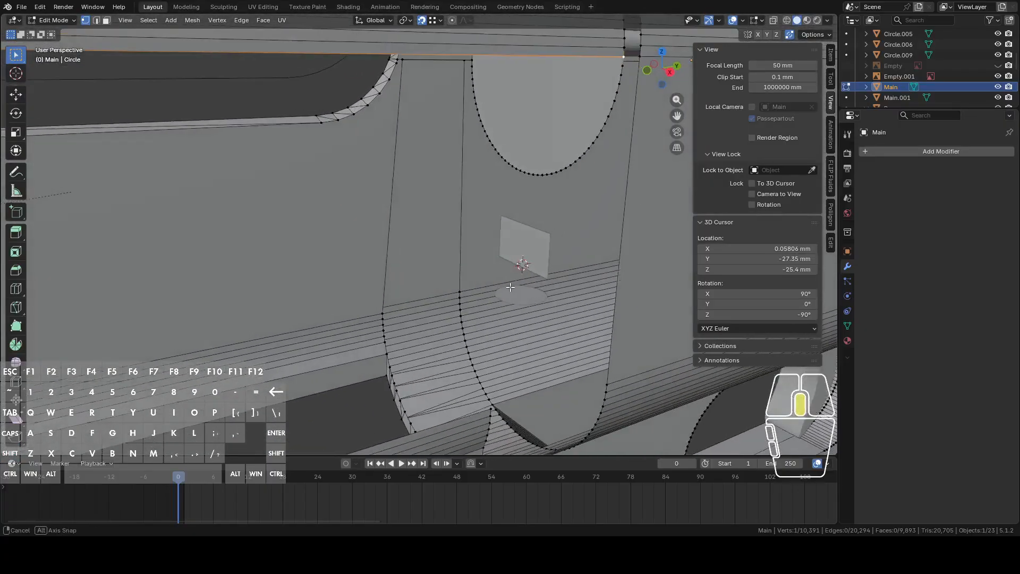
{"action": "middle_click_drag", "start_coordinate": [467, 335], "coordinate": [490, 301]}
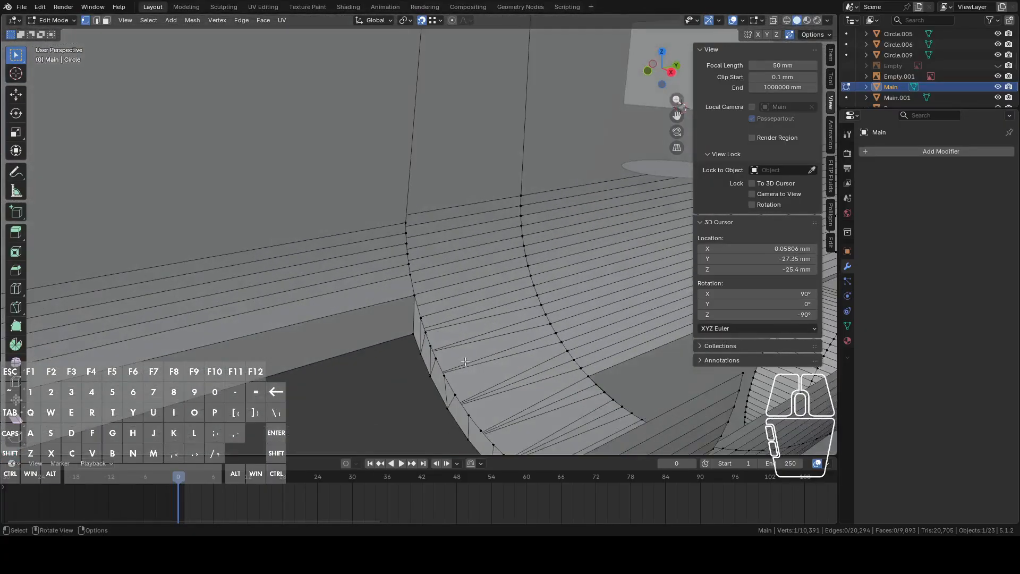
{"action": "left_click", "coordinate": [445, 366], "text": "alt"}
{"action": "middle_click_drag", "start_coordinate": [445, 366], "coordinate": [482, 376]}
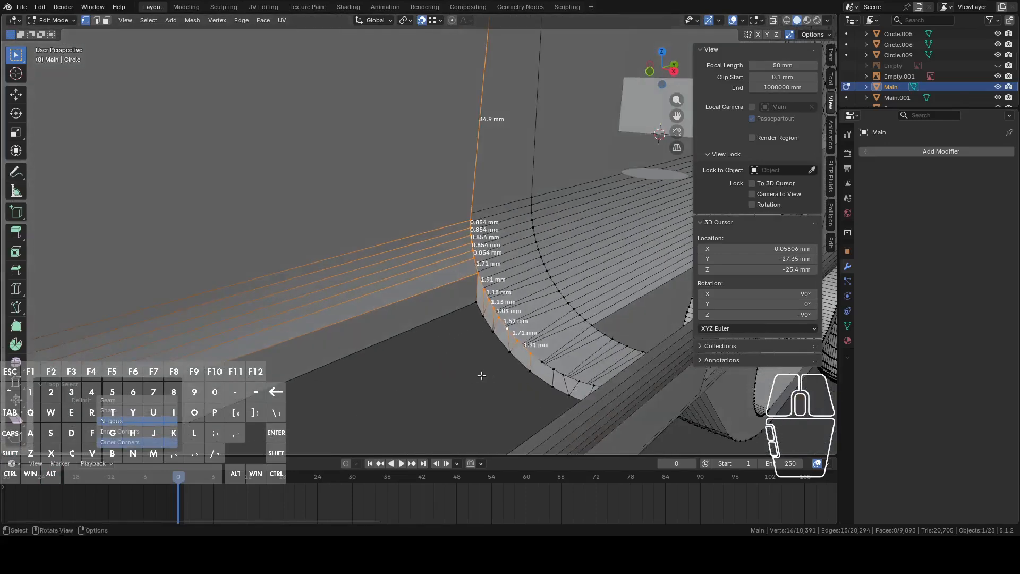
{"action": "middle_click_drag", "start_coordinate": [575, 377], "coordinate": [482, 275]}
{"action": "left_click", "coordinate": [467, 333], "text": "shift"}
{"action": "left_click", "coordinate": [473, 339], "text": "shift"}
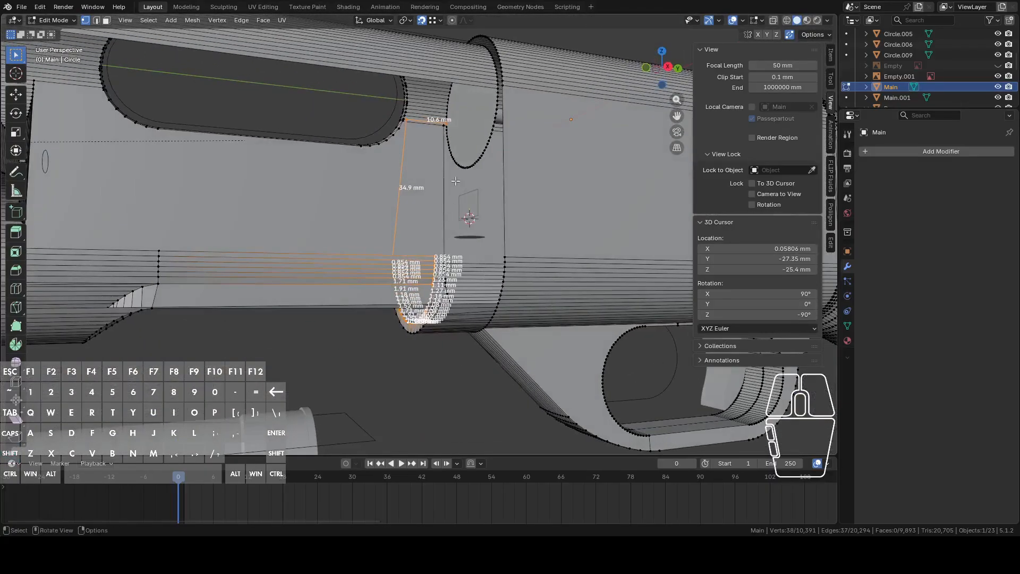
{"action": "right_click", "coordinate": [413, 123]}
{"action": "middle_click_drag", "start_coordinate": [439, 218], "coordinate": [474, 245]}
{"action": "scroll", "coordinate": [450, 255], "scroll_direction": "up", "scroll_amount": 4}
{"action": "key", "text": "e"}
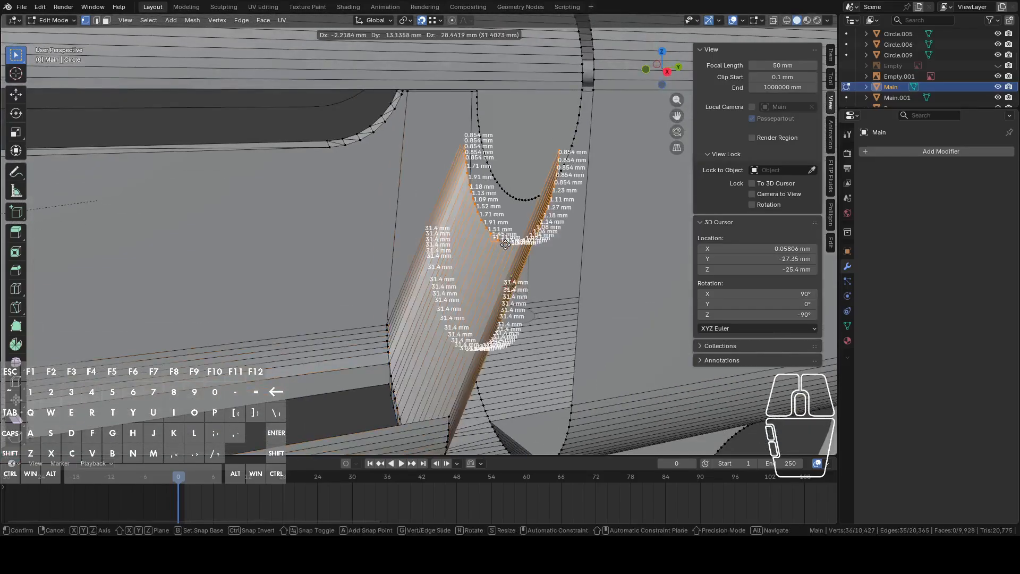
{"action": "right_click", "coordinate": [506, 249]}
{"action": "key", "text": "g"}
{"action": "key", "text": "y"}
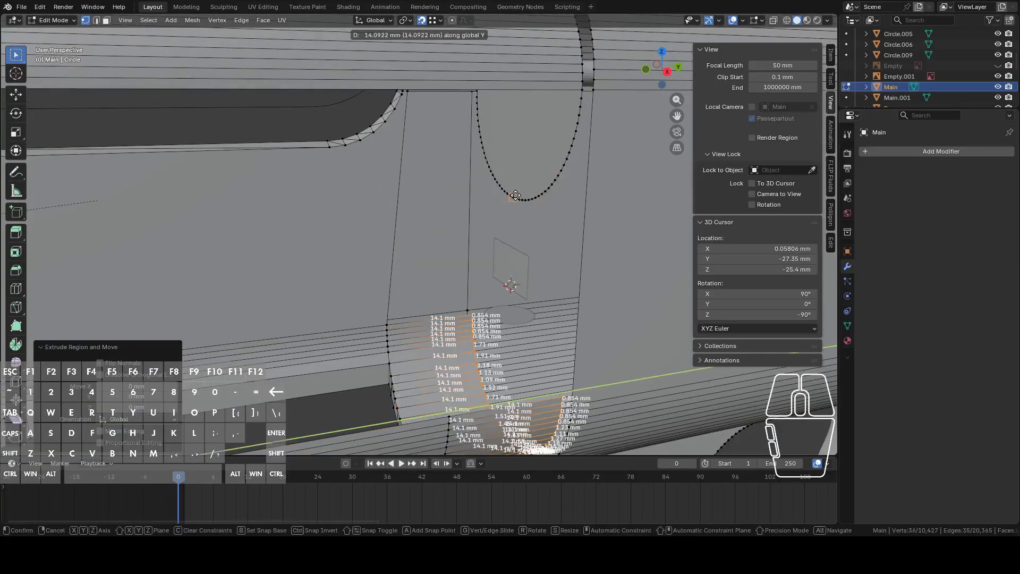
{"action": "left_click", "coordinate": [471, 321]}
Fill the end wall between the extruded bottom rim and the lower arc of the rear round bore with a face.
{"action": "middle_click_drag", "start_coordinate": [531, 222], "coordinate": [510, 207]}
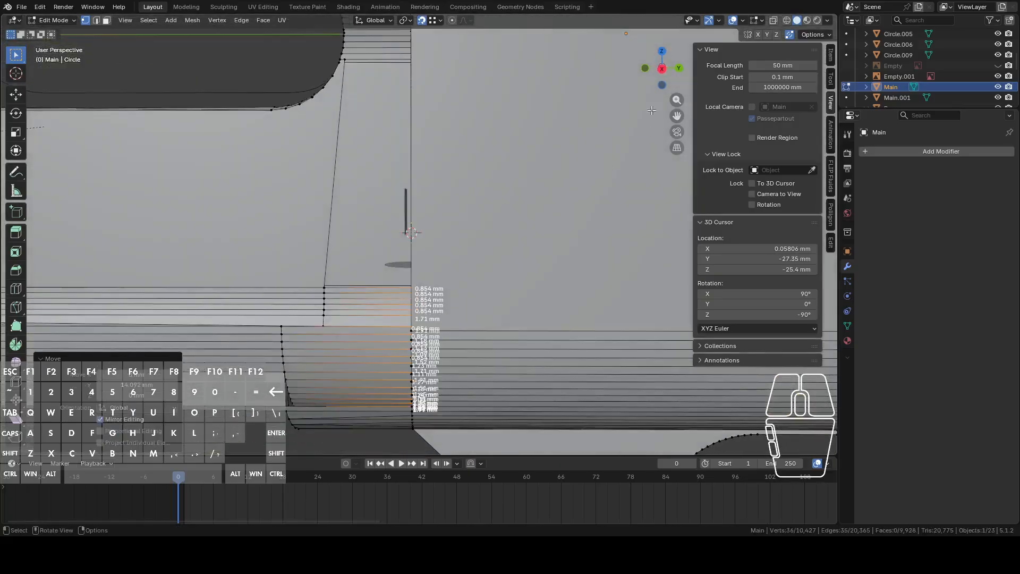
{"action": "left_click", "coordinate": [661, 69]}
{"action": "left_click", "coordinate": [662, 68]}
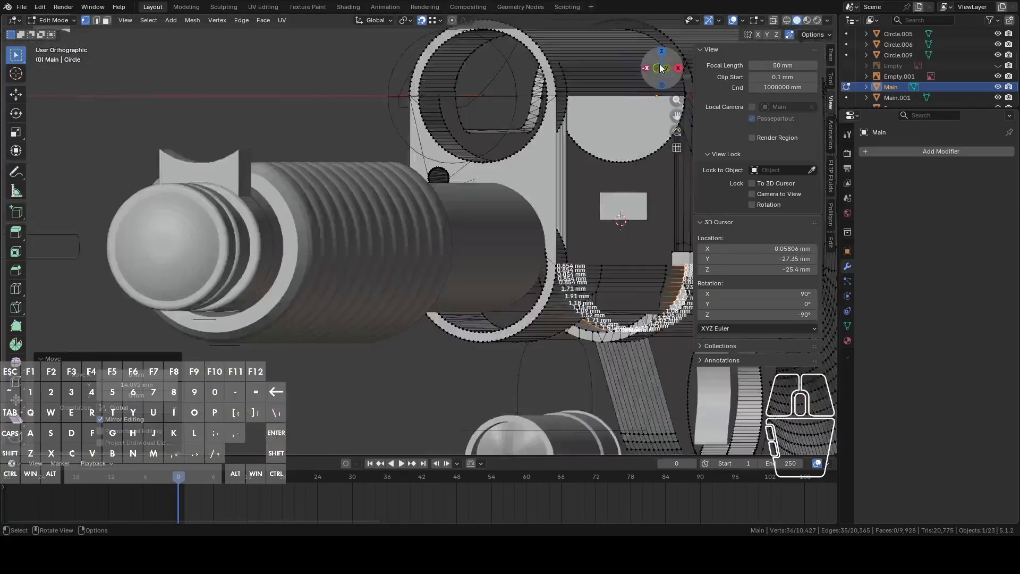
{"action": "middle_click_drag", "start_coordinate": [502, 162], "coordinate": [514, 181]}
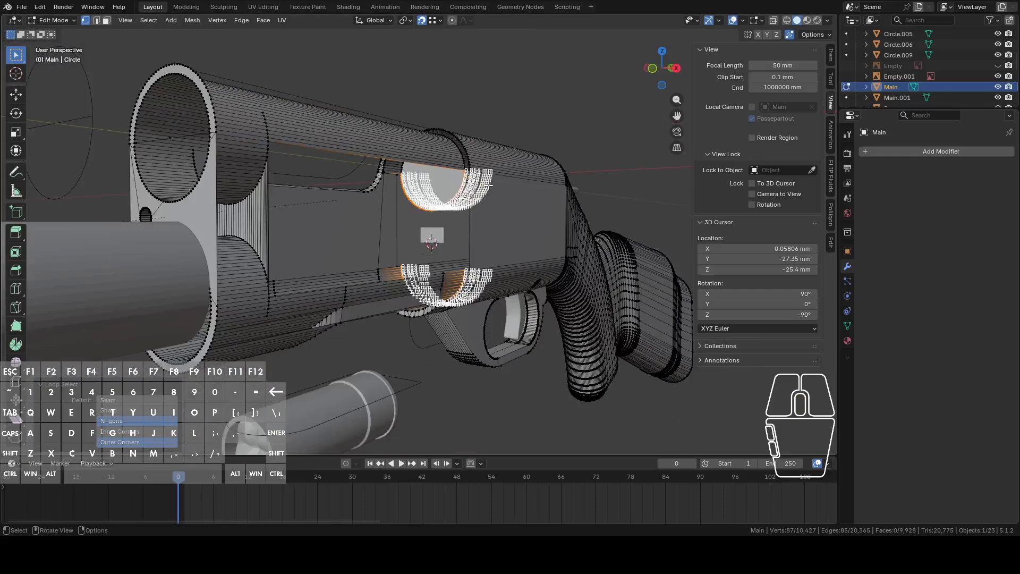
{"action": "middle_click_drag", "start_coordinate": [499, 187], "coordinate": [511, 262]}
{"action": "scroll", "coordinate": [519, 250], "scroll_direction": "down", "scroll_amount": 2}
{"action": "left_click", "coordinate": [510, 262]}
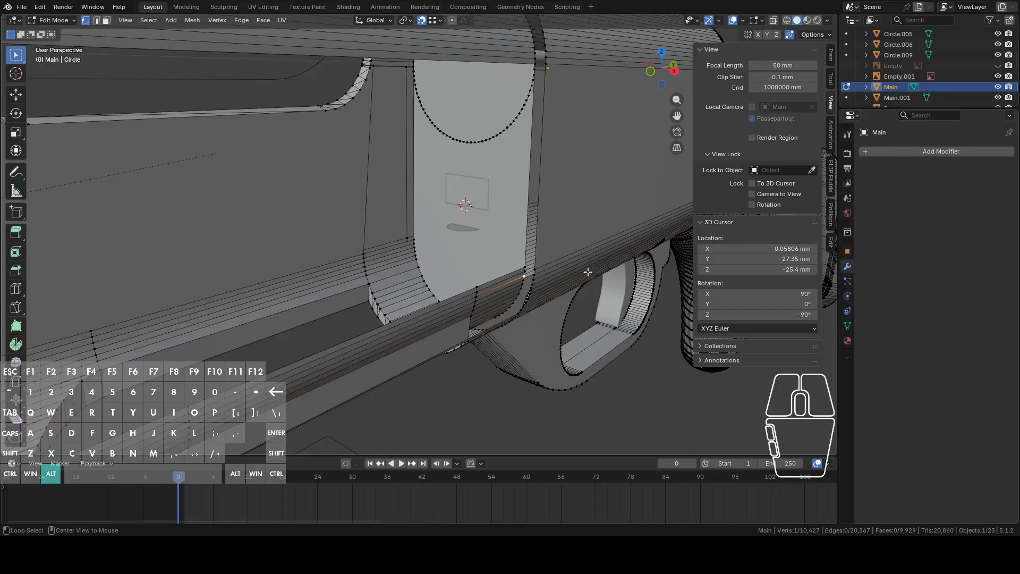
Reveal the hidden outer side wall faces in edit mode.
{"action": "key", "text": "alt+h"}
{"action": "middle_click_drag", "start_coordinate": [574, 276], "coordinate": [488, 273]}
{"action": "scroll", "coordinate": [591, 282], "scroll_direction": "up", "scroll_amount": 7}
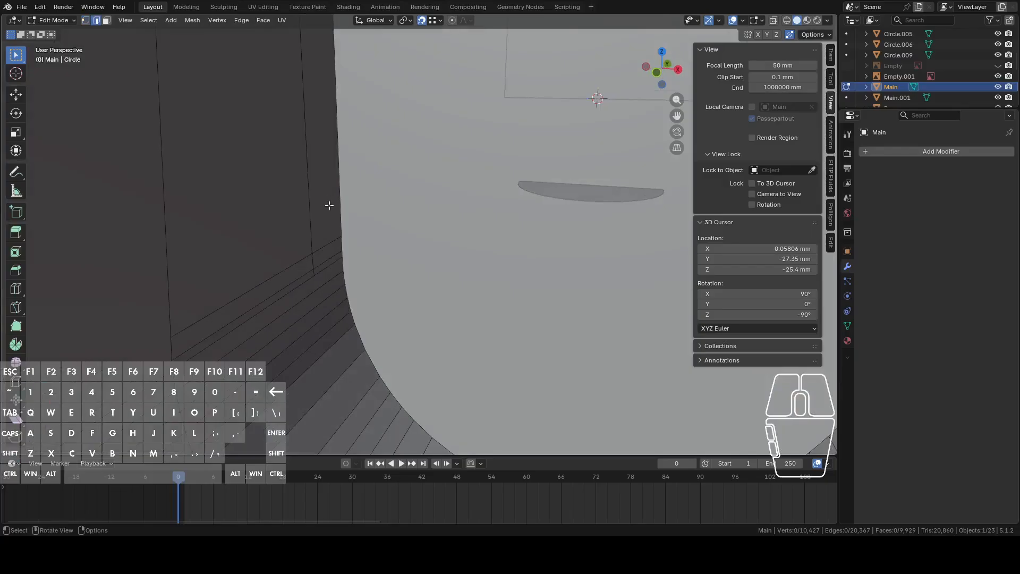
Select the boundary edges along the top, bottom and both ends of the open inner side wall and fill them with one face.
{"action": "middle_click_drag", "start_coordinate": [358, 194], "coordinate": [425, 260], "text": "shift"}
{"action": "middle_click_drag", "start_coordinate": [426, 261], "coordinate": [337, 269], "text": "shift"}
{"action": "middle_click_drag", "start_coordinate": [487, 266], "coordinate": [370, 335], "text": "shift"}
{"action": "middle_click_drag", "start_coordinate": [442, 253], "coordinate": [489, 189]}
{"action": "key", "text": "2"}
{"action": "middle_click_drag", "start_coordinate": [525, 65], "coordinate": [513, 296], "text": "shift"}
{"action": "middle_click_drag", "start_coordinate": [495, 226], "coordinate": [496, 187]}
{"action": "middle_click_drag", "start_coordinate": [492, 94], "coordinate": [390, 251], "text": "shift"}
{"action": "middle_click_drag", "start_coordinate": [460, 317], "coordinate": [450, 271]}
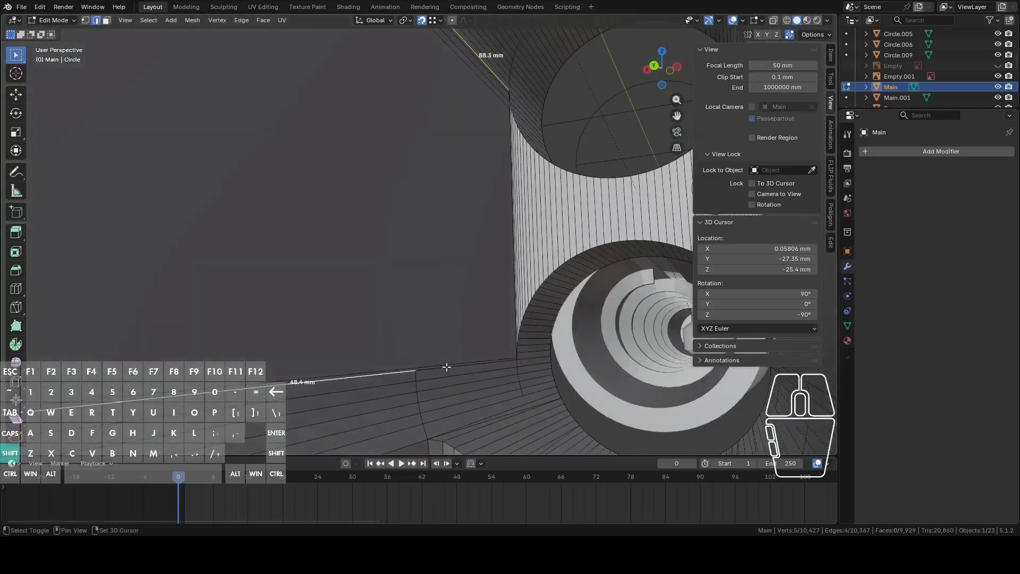
{"action": "middle_click_drag", "start_coordinate": [510, 324], "coordinate": [467, 369], "text": "shift"}
{"action": "key", "text": "f"}
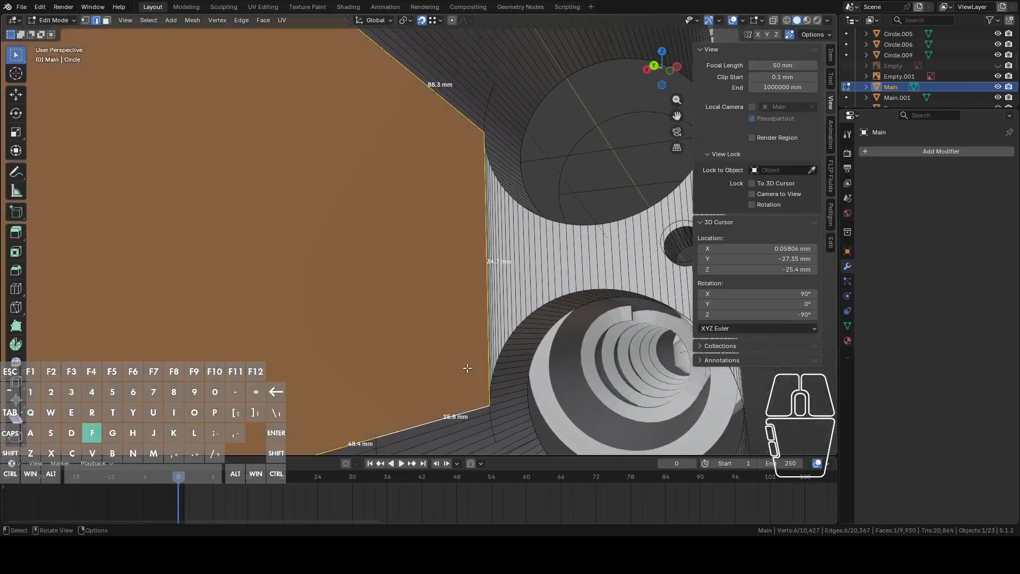
Examine the opposite inner side wall between the ejection port rim and the rear bore for missing faces.
{"action": "middle_click_drag", "start_coordinate": [463, 324], "coordinate": [442, 328]}
{"action": "middle_click_drag", "start_coordinate": [377, 331], "coordinate": [309, 340]}
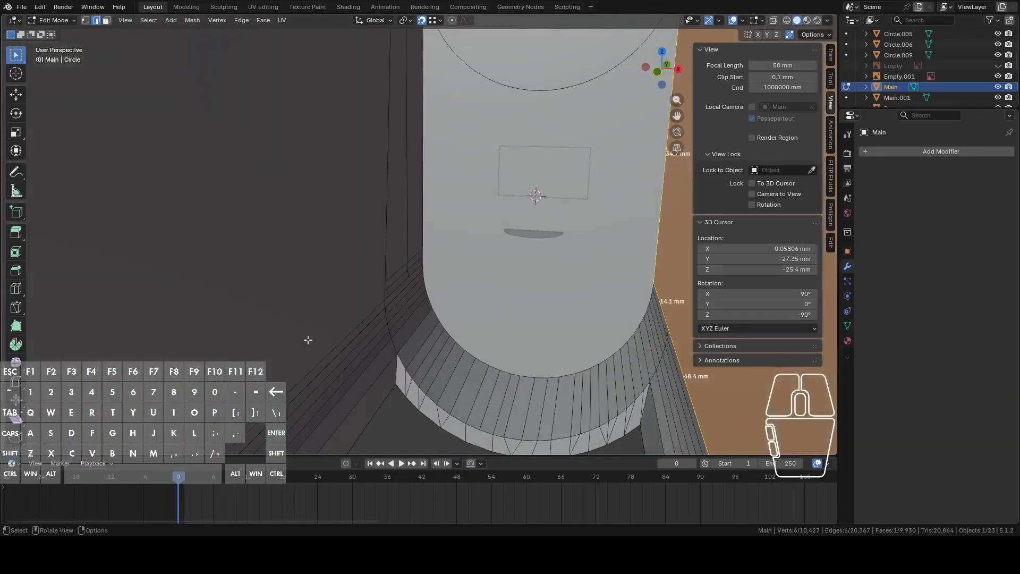
{"action": "middle_click_drag", "start_coordinate": [367, 325], "coordinate": [394, 419], "text": "shift"}
{"action": "middle_click_drag", "start_coordinate": [457, 287], "coordinate": [464, 242], "text": "shift"}
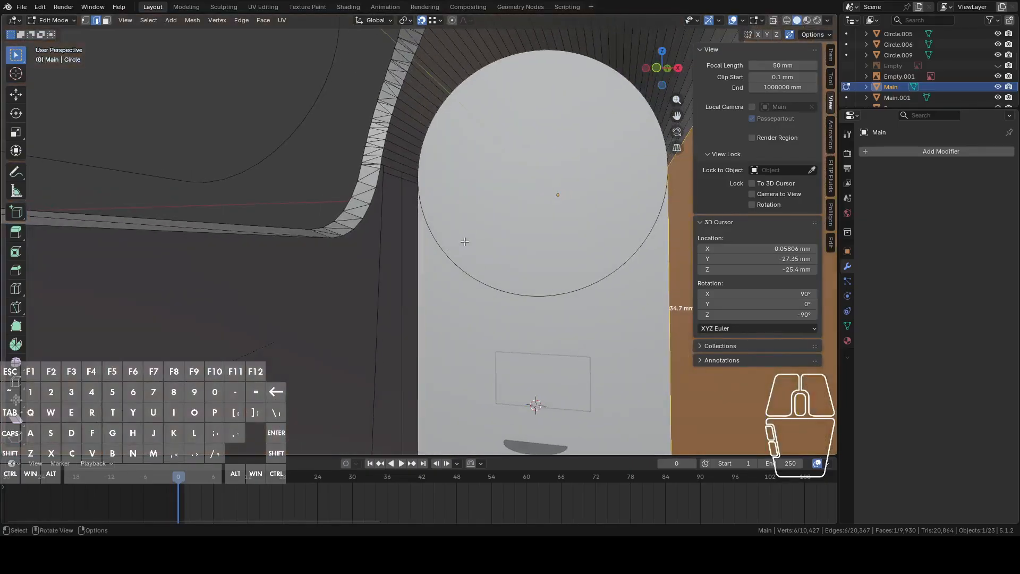
{"action": "left_click", "coordinate": [378, 196], "text": "alt"}
{"action": "left_click", "coordinate": [372, 195], "text": "alt"}
{"action": "middle_click_drag", "start_coordinate": [373, 195], "coordinate": [423, 171]}
{"action": "middle_click_drag", "start_coordinate": [469, 329], "coordinate": [470, 259]}
Inspect the triangulated strip along the ejection port rim by selecting its edges and checking it from the front in see-through shading.
{"action": "left_click", "coordinate": [455, 284]}
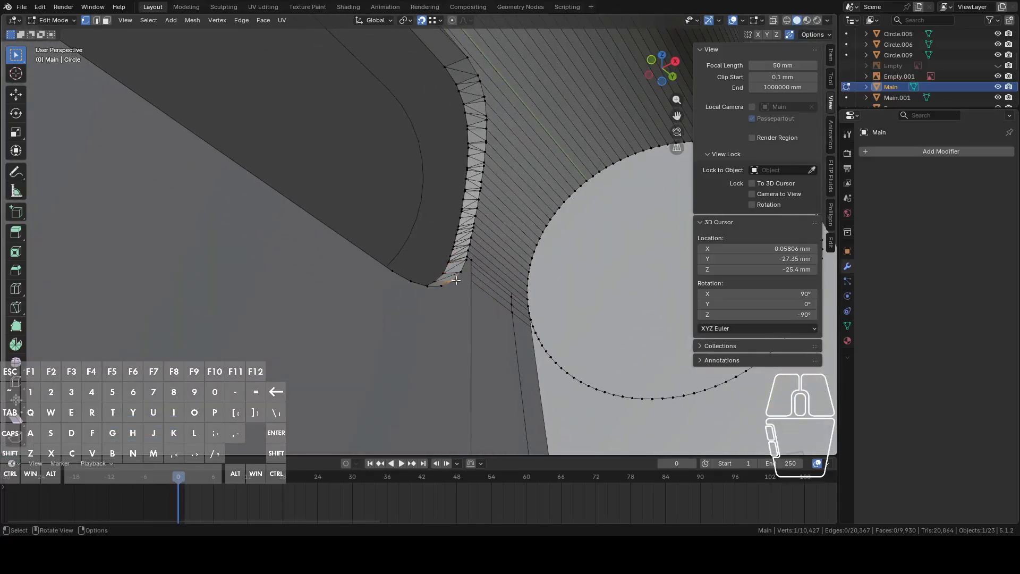
{"action": "scroll", "coordinate": [457, 280], "scroll_direction": "up", "scroll_amount": 5}
{"action": "scroll", "coordinate": [461, 295], "scroll_direction": "down", "scroll_amount": 4}
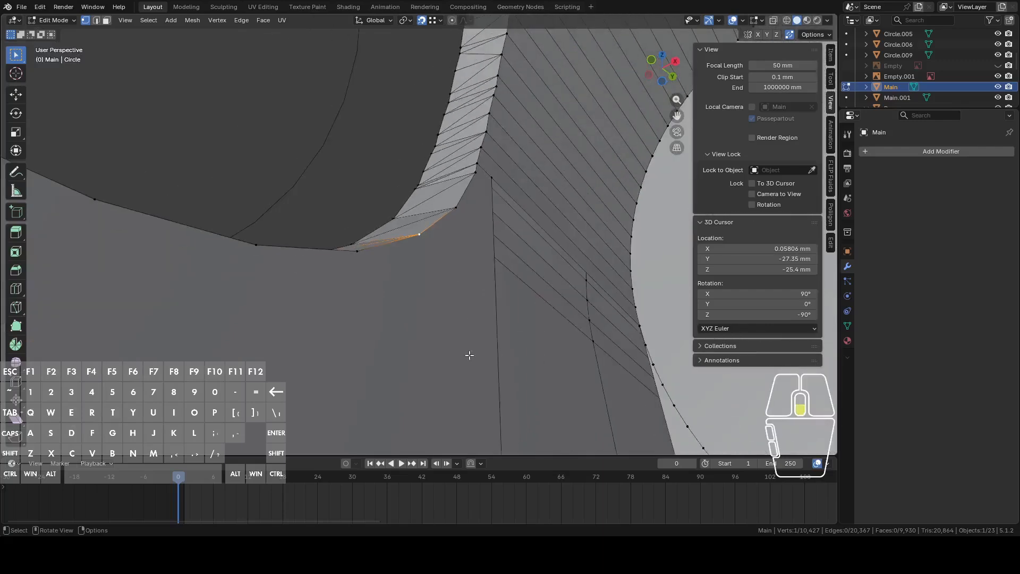
{"action": "scroll", "coordinate": [470, 355], "scroll_direction": "down", "scroll_amount": 2}
{"action": "middle_click_drag", "start_coordinate": [478, 323], "coordinate": [435, 264]}
{"action": "left_click", "coordinate": [421, 250], "text": "alt"}
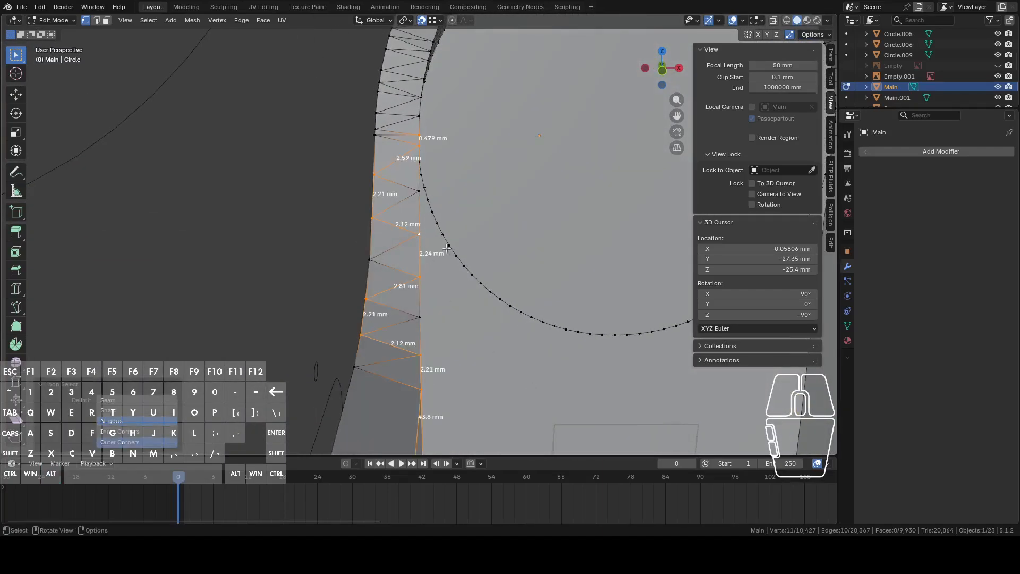
{"action": "left_click", "coordinate": [418, 203], "text": "alt+shift"}
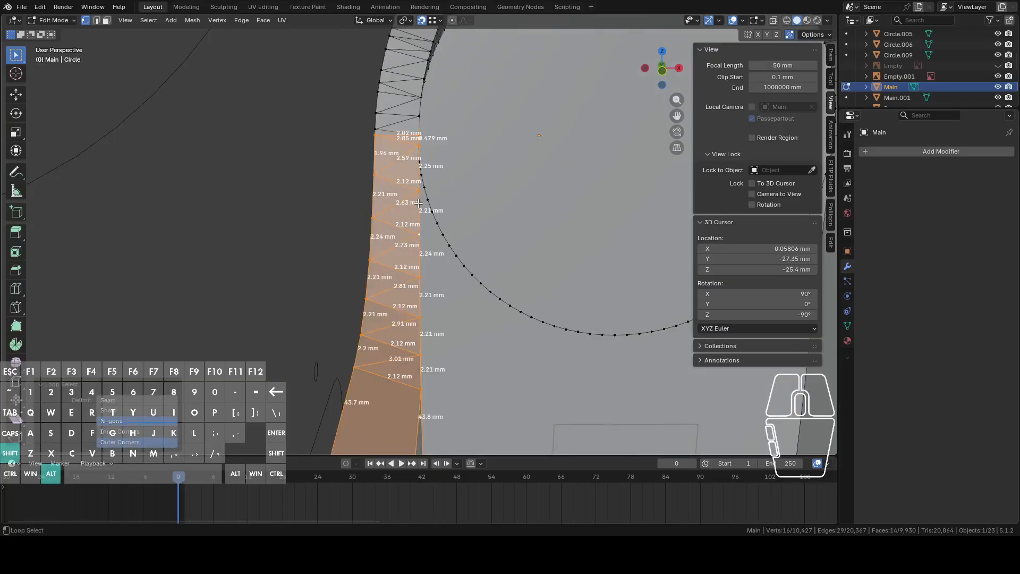
{"action": "key", "text": "2"}
{"action": "left_click_drag", "start_coordinate": [665, 76], "coordinate": [667, 77]}
{"action": "left_click", "coordinate": [776, 23]}
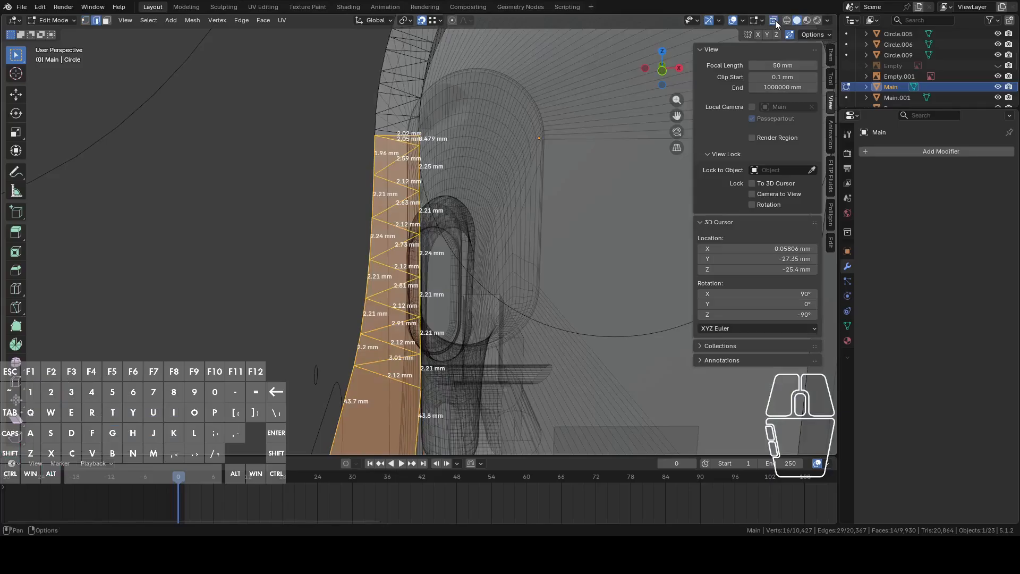
{"action": "left_click", "coordinate": [662, 70]}
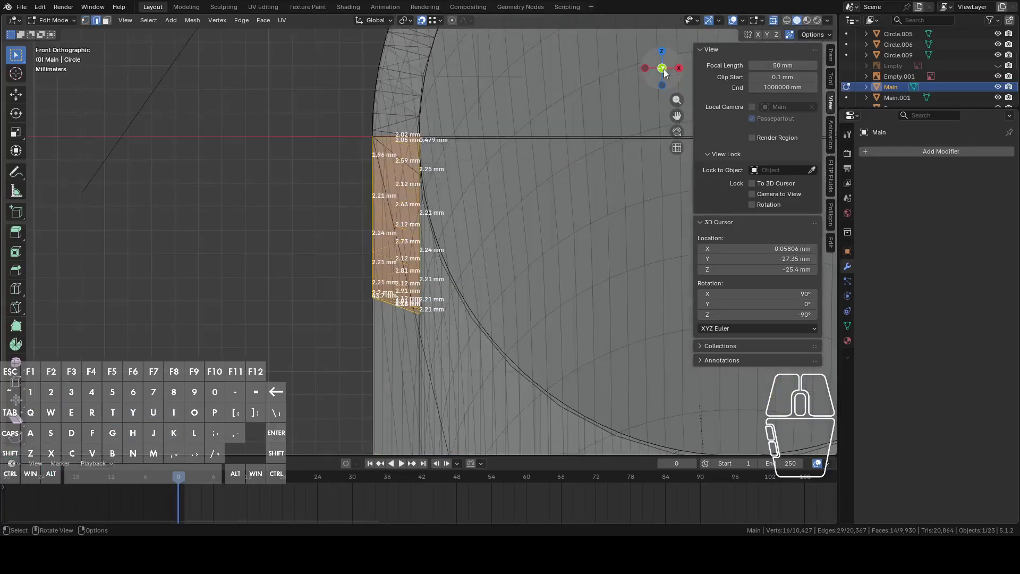
{"action": "mouse_move", "coordinate": [557, 185]}
{"action": "middle_mouse_down"}
{"action": "mouse_move", "coordinate": [485, 220]}
{"action": "mouse_move", "coordinate": [501, 228]}
{"action": "mouse_move", "coordinate": [565, 188]}
{"action": "middle_mouse_up"}
{"action": "left_click", "coordinate": [492, 218]}
{"action": "left_click", "coordinate": [771, 20]}
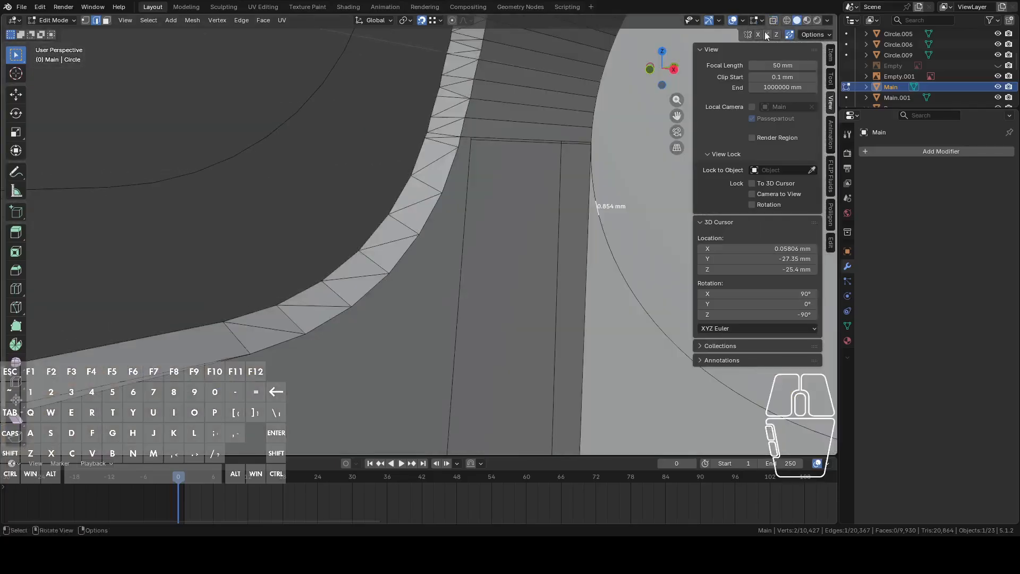
Check which faces make up the side wall next to the ejection port rim and the gap beside the end wall.
{"action": "middle_click_drag", "start_coordinate": [542, 138], "coordinate": [397, 214]}
{"action": "scroll", "coordinate": [440, 198], "scroll_direction": "up", "scroll_amount": 3}
{"action": "key", "text": "3"}
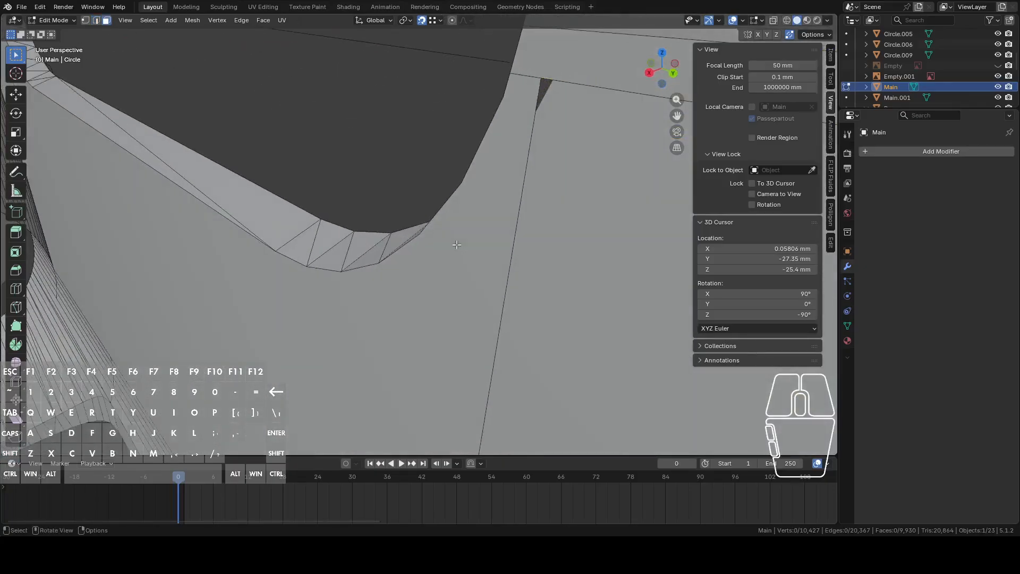
{"action": "left_click", "coordinate": [458, 252]}
{"action": "middle_click_drag", "start_coordinate": [458, 253], "coordinate": [580, 176]}
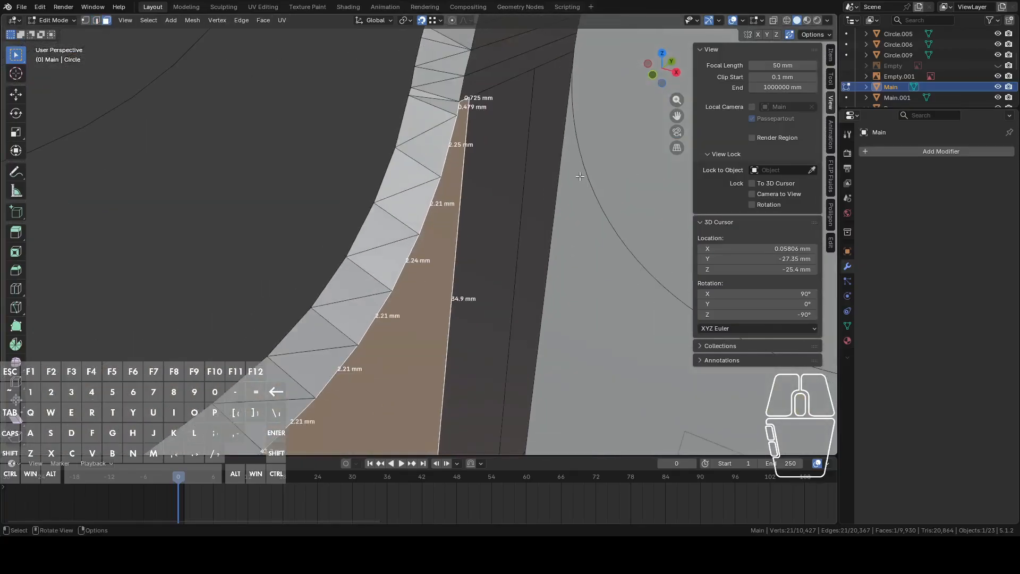
{"action": "left_click", "coordinate": [530, 97]}
{"action": "middle_click_drag", "start_coordinate": [545, 120], "coordinate": [523, 143]}
{"action": "middle_click_drag", "start_coordinate": [523, 144], "coordinate": [520, 71]}
Select the two long vertical edges bordering the open side wall strip beside the end wall and fill between them with a face.
{"action": "key", "text": "2"}
{"action": "left_click", "coordinate": [412, 147]}
{"action": "middle_click_drag", "start_coordinate": [413, 147], "coordinate": [484, 283]}
{"action": "middle_click_drag", "start_coordinate": [452, 235], "coordinate": [447, 164]}
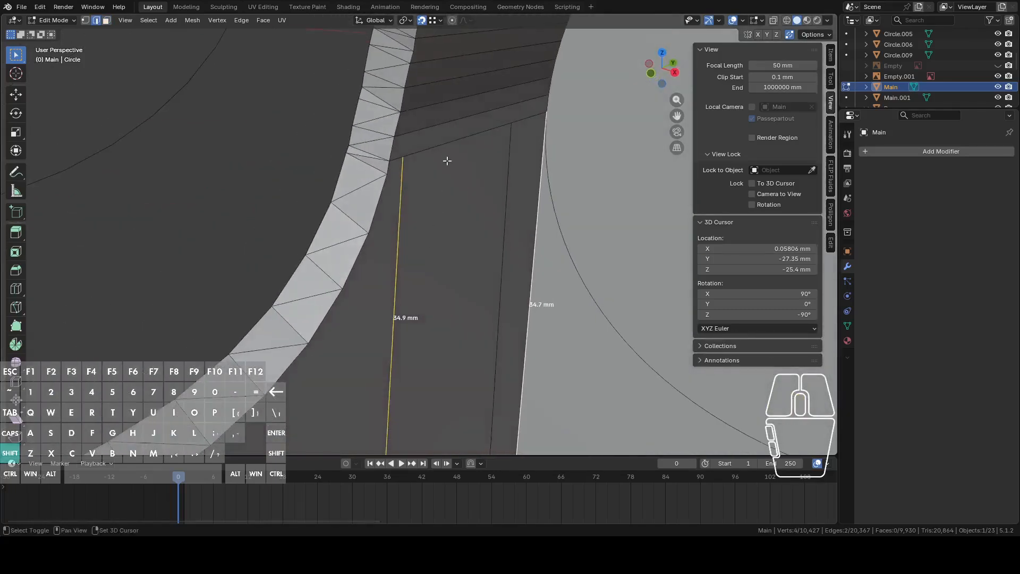
{"action": "scroll", "coordinate": [489, 238], "scroll_direction": "down", "scroll_amount": 2}
{"action": "middle_click_drag", "start_coordinate": [493, 321], "coordinate": [461, 68], "text": "shift"}
{"action": "scroll", "coordinate": [497, 292], "scroll_direction": "up", "scroll_amount": 2}
{"action": "middle_click_drag", "start_coordinate": [496, 292], "coordinate": [517, 253], "text": "shift"}
{"action": "key", "text": "f"}
{"action": "scroll", "coordinate": [518, 258], "scroll_direction": "down", "scroll_amount": 1}
{"action": "middle_click_drag", "start_coordinate": [492, 321], "coordinate": [510, 276], "text": "shift"}
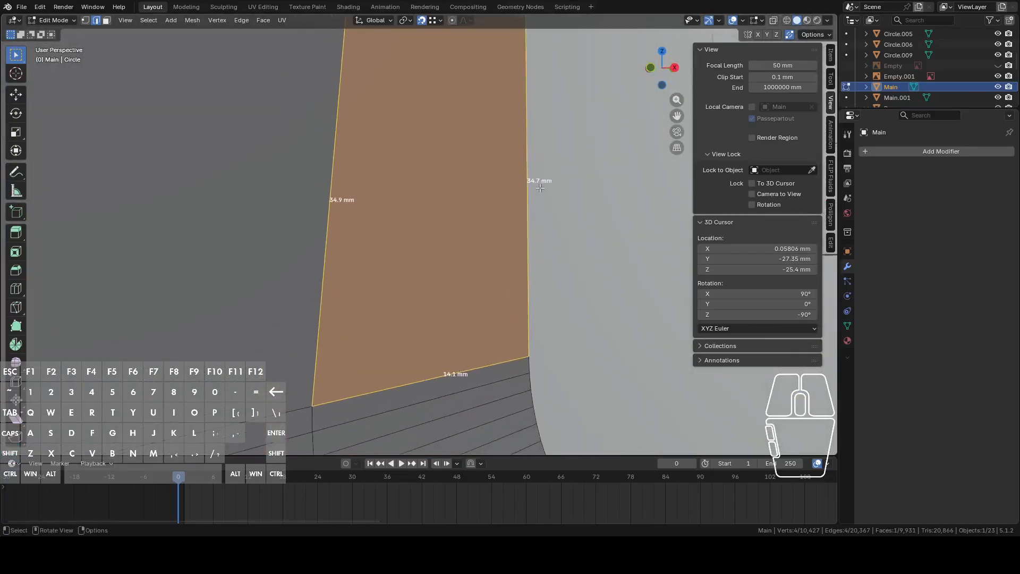
Leave edit mode on the receiver and inspect its exterior and the loading ramp piece inside it.
{"action": "scroll", "coordinate": [505, 277], "scroll_direction": "down", "scroll_amount": 2}
{"action": "middle_click_drag", "start_coordinate": [421, 285], "coordinate": [596, 110], "text": "shift"}
{"action": "scroll", "coordinate": [538, 205], "scroll_direction": "down", "scroll_amount": 1}
{"action": "middle_click_drag", "start_coordinate": [538, 206], "coordinate": [557, 211]}
{"action": "key", "text": "Tab"}
{"action": "middle_click_drag", "start_coordinate": [580, 164], "coordinate": [535, 231]}
{"action": "left_click", "coordinate": [566, 387]}
{"action": "middle_click_drag", "start_coordinate": [566, 386], "coordinate": [494, 353]}
{"action": "middle_click_drag", "start_coordinate": [463, 304], "coordinate": [505, 329]}
{"action": "key", "text": "Tab"}
{"action": "key", "text": "Tab"}
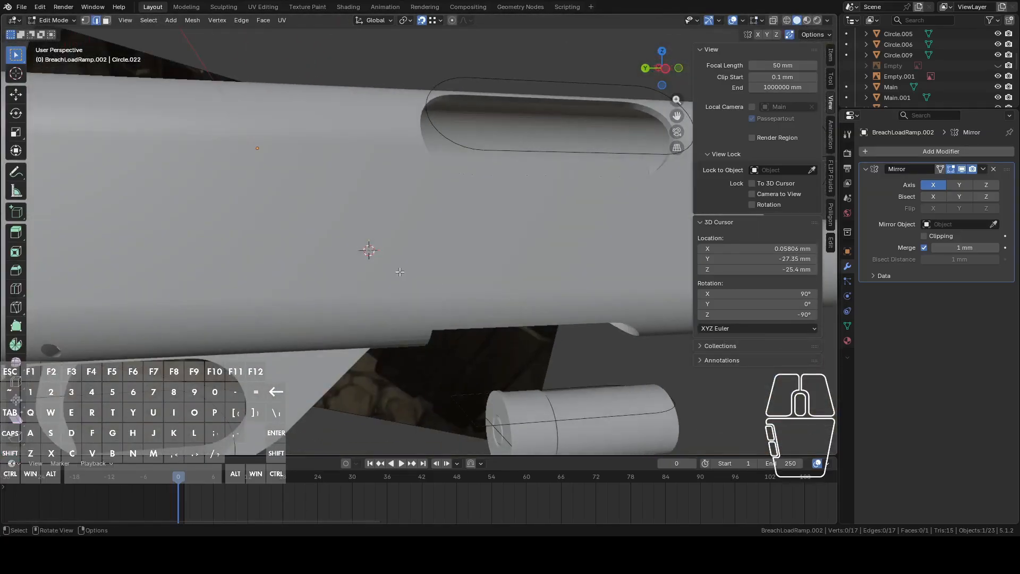
Examine the filled side wall in see-through shading from outside, and check the loading ramp against the end wall in solid shading.
{"action": "left_click", "coordinate": [388, 234]}
{"action": "key", "text": "Tab"}
{"action": "middle_click_drag", "start_coordinate": [386, 234], "coordinate": [372, 240]}
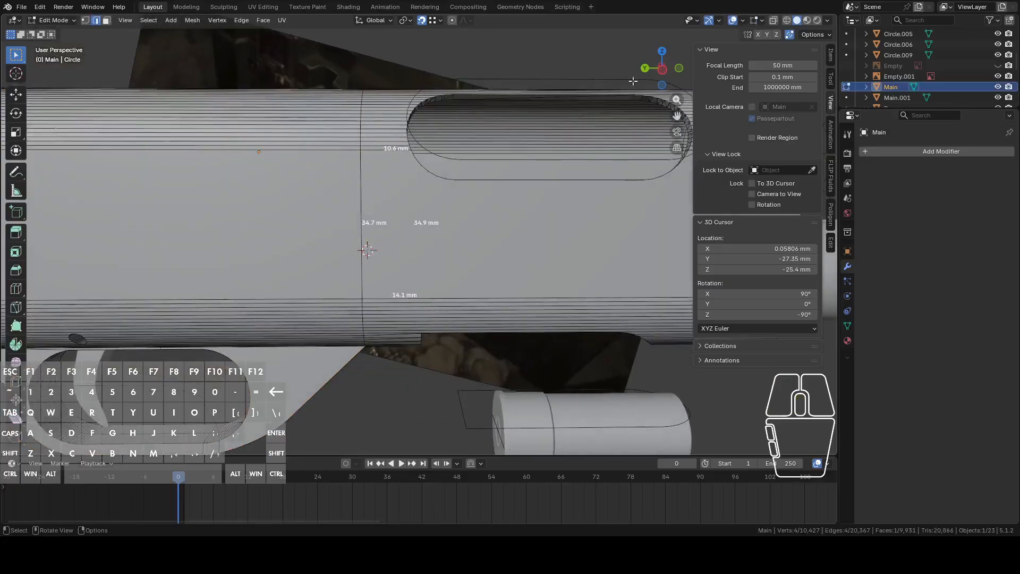
{"action": "left_click", "coordinate": [774, 22]}
{"action": "middle_click_drag", "start_coordinate": [501, 223], "coordinate": [457, 233]}
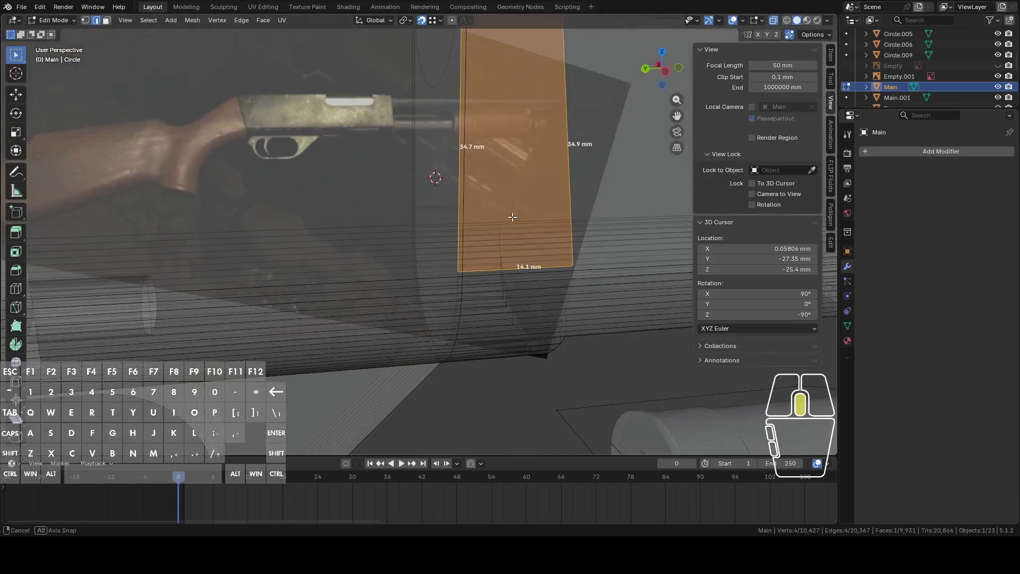
{"action": "scroll", "coordinate": [458, 233], "scroll_direction": "up", "scroll_amount": 4}
{"action": "left_click", "coordinate": [451, 194]}
{"action": "key", "text": "Tab"}
{"action": "left_click", "coordinate": [452, 193]}
{"action": "middle_click_drag", "start_coordinate": [451, 191], "coordinate": [482, 223]}
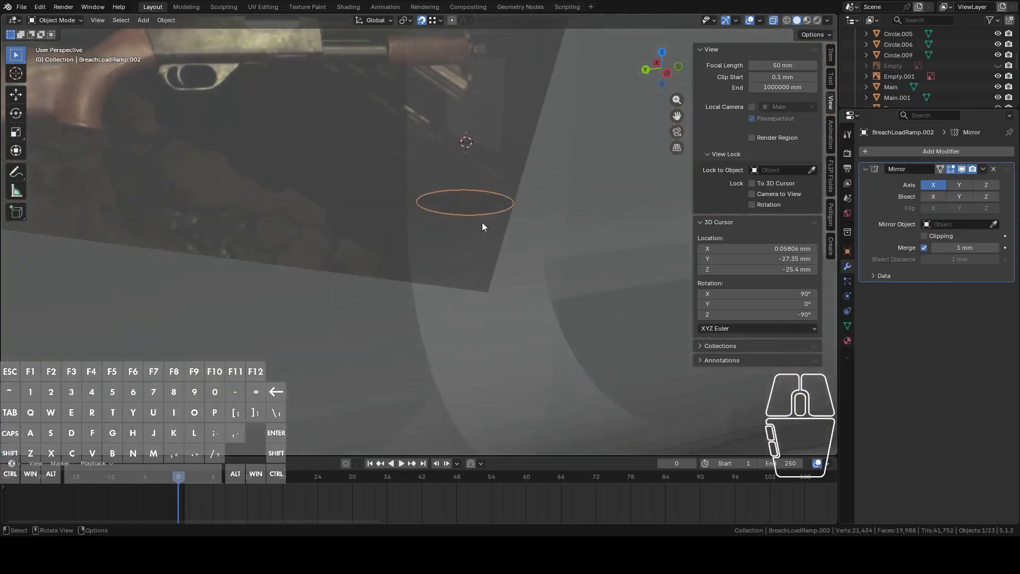
{"action": "left_click", "coordinate": [774, 20]}
{"action": "middle_click_drag", "start_coordinate": [618, 222], "coordinate": [668, 238]}
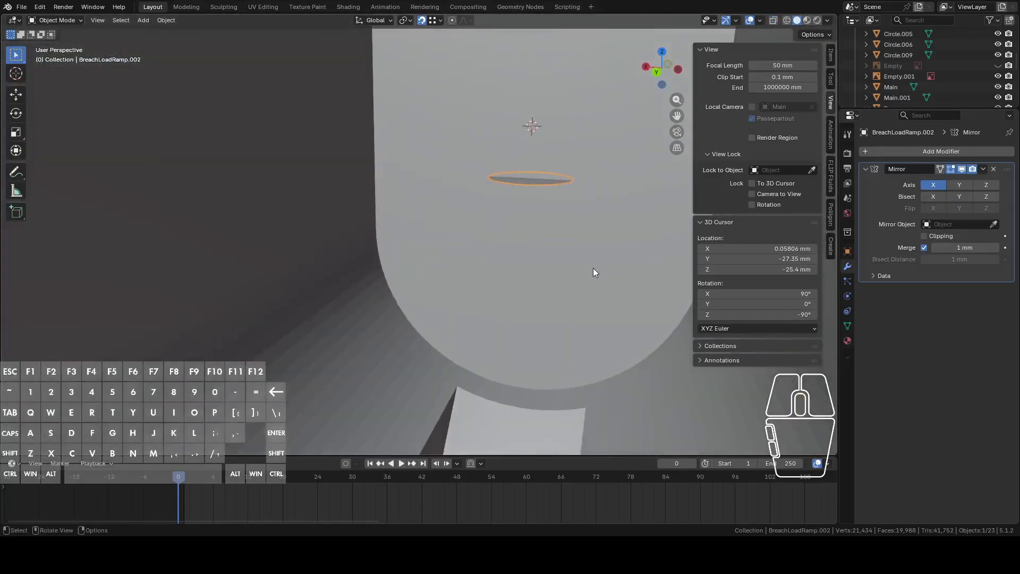
Select the receiver's end wall face in edit mode and inspect its boundary from the curved bottom up to the round bore.
{"action": "key", "text": "Tab"}
{"action": "key", "text": "3"}
{"action": "key", "text": "Tab"}
{"action": "left_click", "coordinate": [583, 274]}
{"action": "key", "text": "Tab"}
{"action": "left_click", "coordinate": [574, 276]}
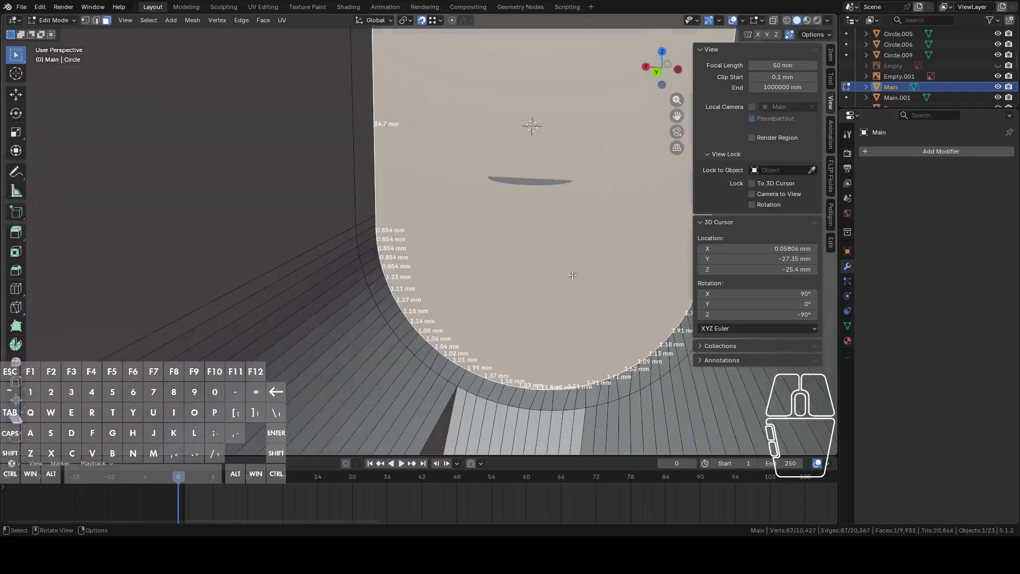
{"action": "middle_click_drag", "start_coordinate": [574, 291], "coordinate": [547, 377], "text": "shift"}
{"action": "scroll", "coordinate": [553, 241], "scroll_direction": "down", "scroll_amount": 2}
{"action": "scroll", "coordinate": [428, 261], "scroll_direction": "down", "scroll_amount": 3}
{"action": "middle_click_drag", "start_coordinate": [449, 255], "coordinate": [460, 360], "text": "shift"}
{"action": "scroll", "coordinate": [467, 314], "scroll_direction": "up", "scroll_amount": 2}
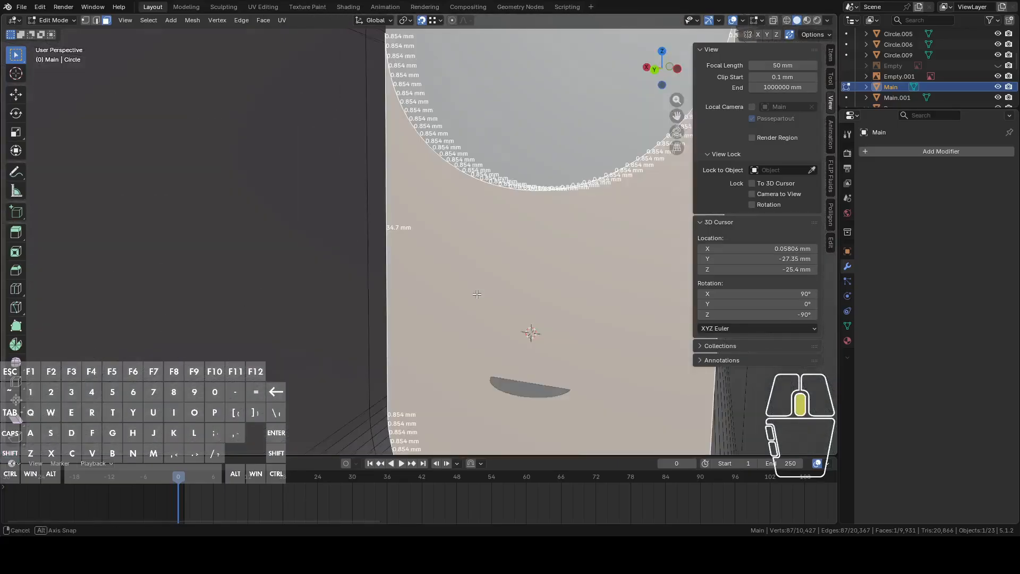
{"action": "middle_click_drag", "start_coordinate": [478, 283], "coordinate": [505, 255]}
{"action": "middle_click_drag", "start_coordinate": [550, 173], "coordinate": [540, 292], "text": "shift"}
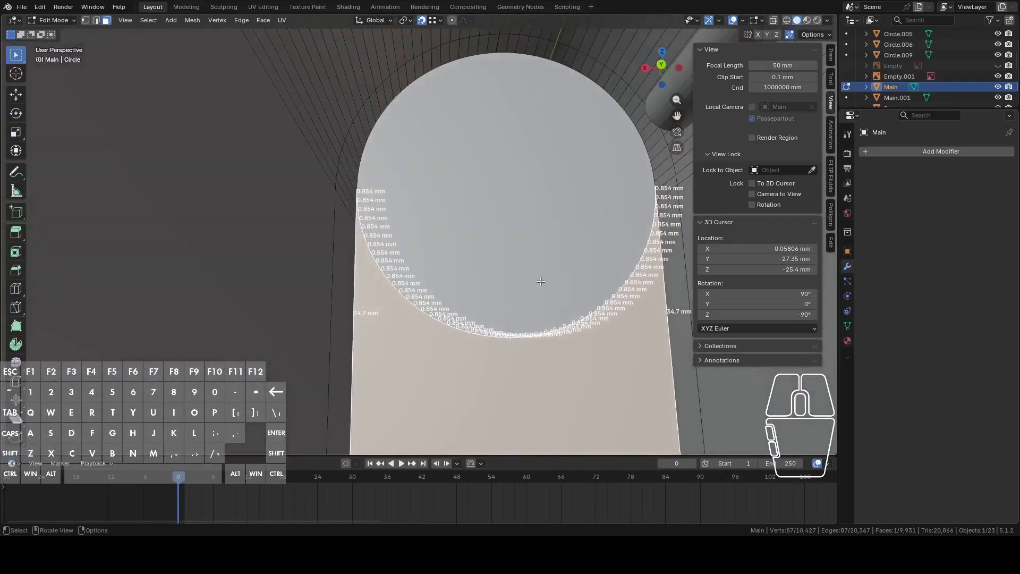
Circle-select the vertices along the lower arc of the rear round bore and delete them together with the end wall face.
{"action": "left_click", "coordinate": [495, 294]}
{"action": "middle_click_drag", "start_coordinate": [610, 289], "coordinate": [499, 278], "text": "shift"}
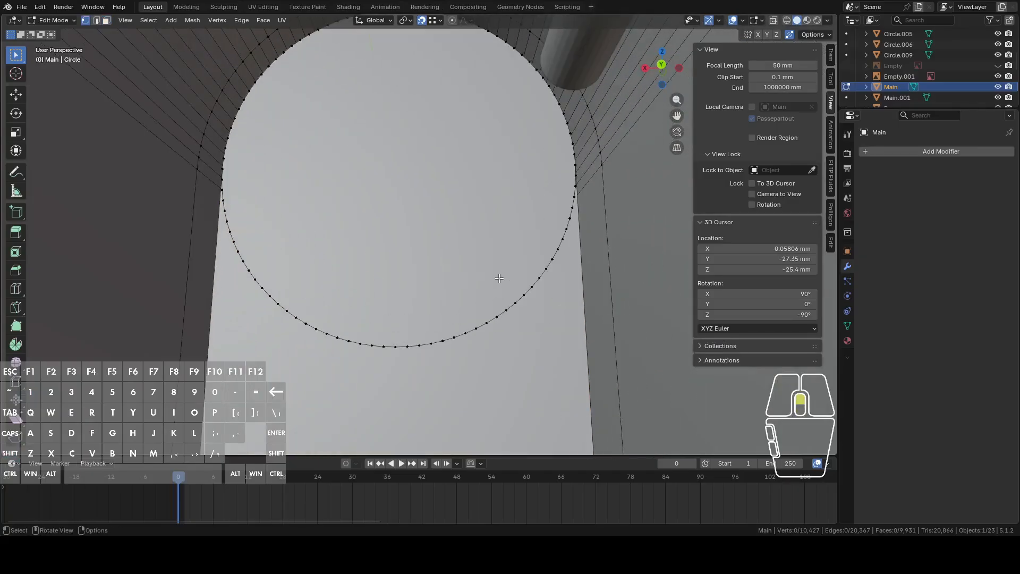
{"action": "left_click", "coordinate": [438, 341], "text": "alt"}
{"action": "middle_click_drag", "start_coordinate": [437, 341], "coordinate": [483, 264]}
{"action": "left_click", "coordinate": [392, 246]}
{"action": "middle_click_drag", "start_coordinate": [392, 246], "coordinate": [385, 242]}
{"action": "key", "text": "c"}
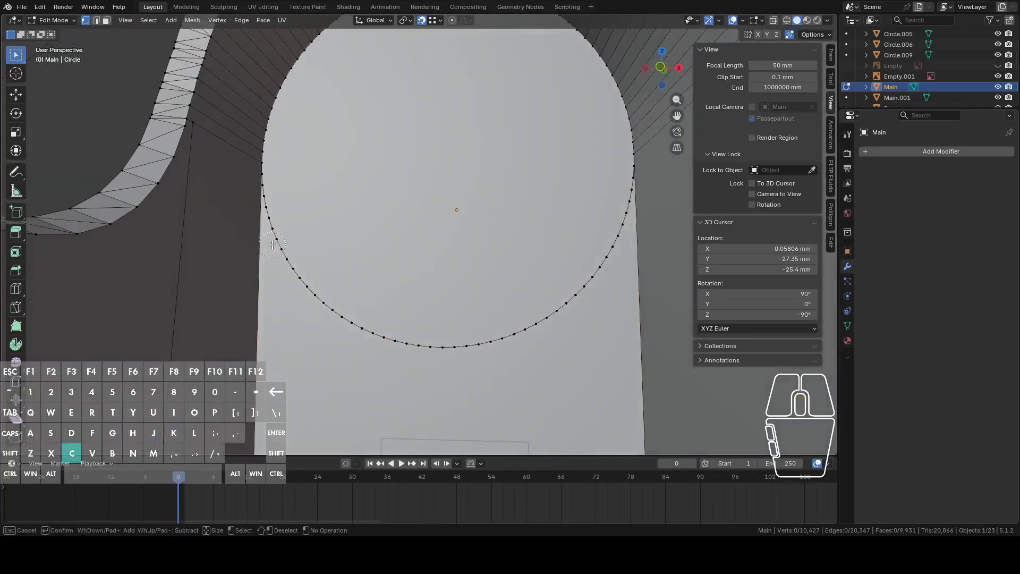
{"action": "left_click_drag", "start_coordinate": [268, 205], "coordinate": [269, 205]}
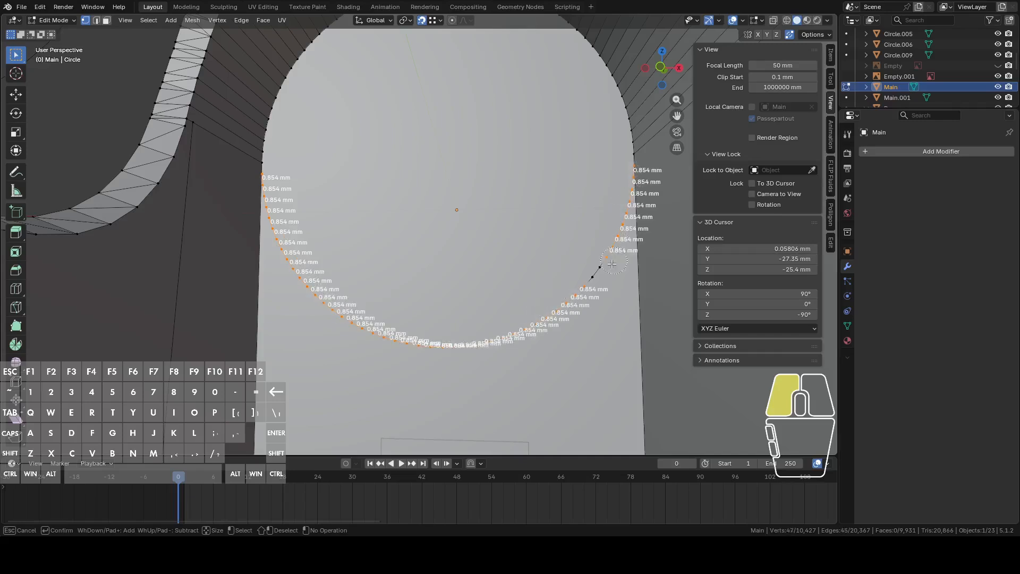
{"action": "right_click", "coordinate": [590, 299]}
{"action": "right_click", "coordinate": [578, 301]}
{"action": "left_click", "coordinate": [537, 301]}
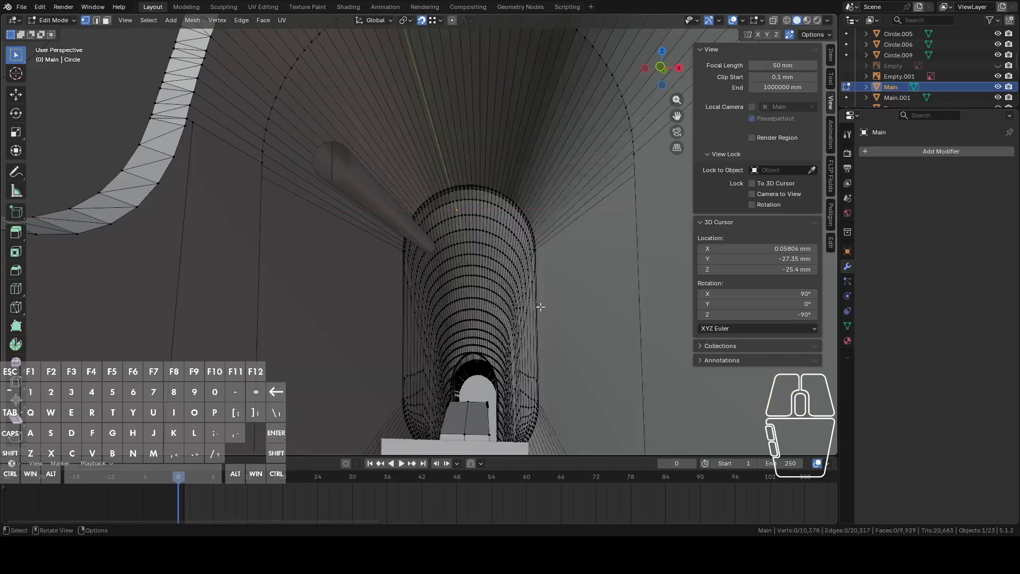
Select the whole open boundary loop at the rear of the receiver cavity and fill it with a single face.
{"action": "left_click", "coordinate": [631, 241], "text": "alt"}
{"action": "middle_click_drag", "start_coordinate": [551, 365], "coordinate": [566, 396]}
{"action": "key", "text": "f"}
Move the new end wall face about 12.9 mm along Y and check its position from the left in see-through shading.
{"action": "middle_click_drag", "start_coordinate": [558, 324], "coordinate": [329, 335]}
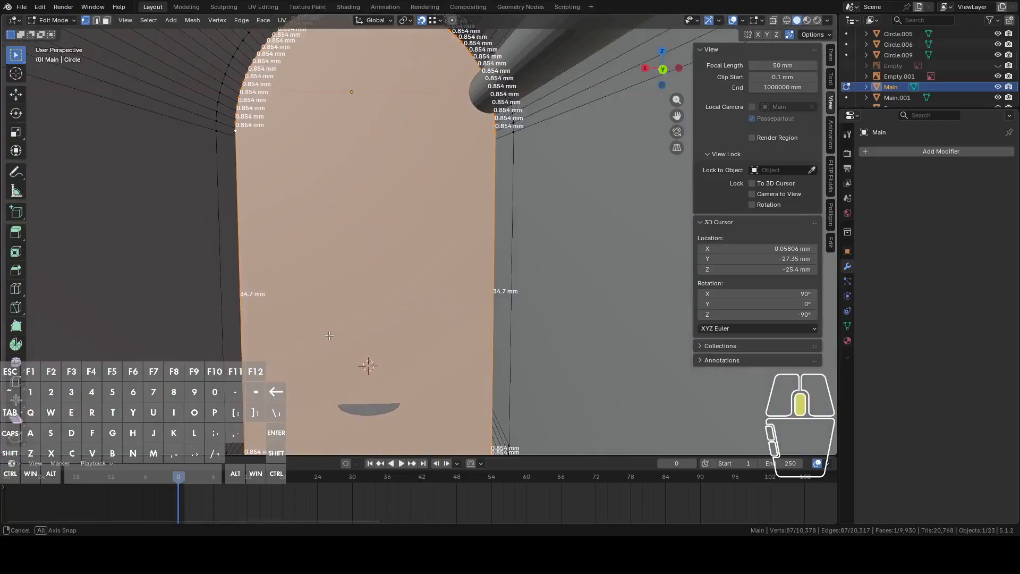
{"action": "middle_click_drag", "start_coordinate": [412, 385], "coordinate": [467, 292], "text": "shift"}
{"action": "scroll", "coordinate": [476, 261], "scroll_direction": "down", "scroll_amount": 1}
{"action": "middle_click_drag", "start_coordinate": [486, 335], "coordinate": [507, 288], "text": "shift"}
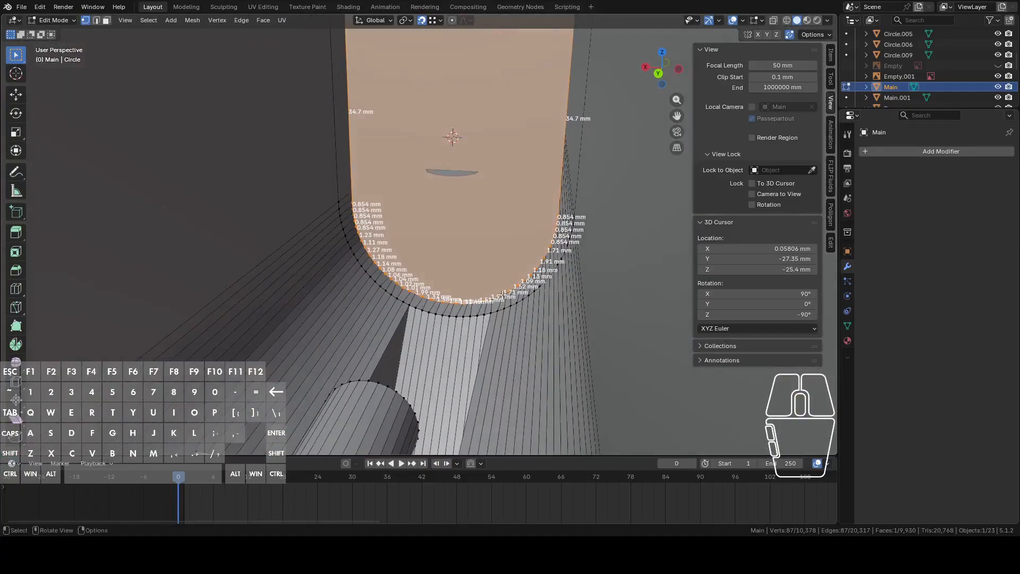
{"action": "key", "text": "g"}
{"action": "key", "text": "y"}
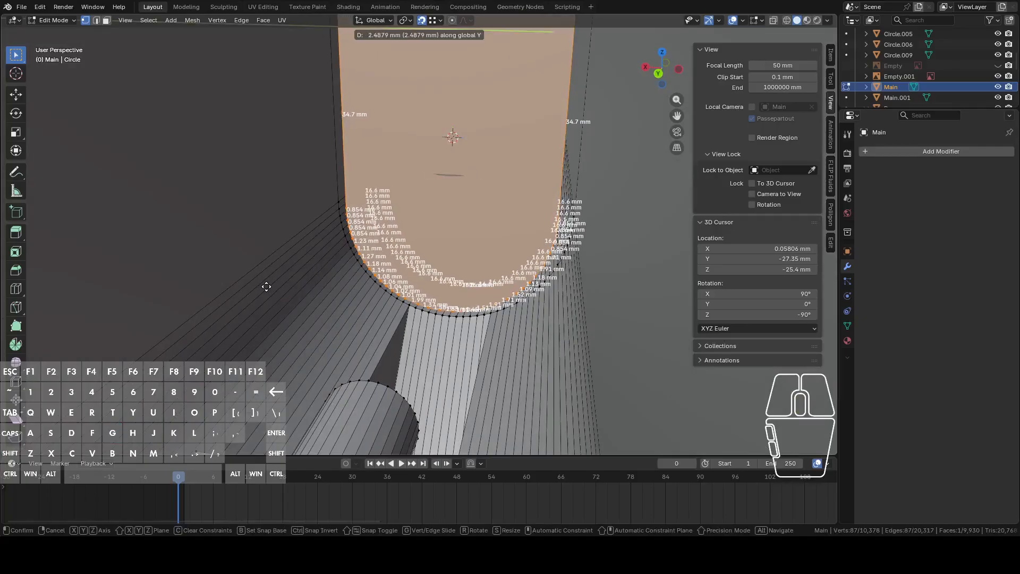
{"action": "left_click", "coordinate": [258, 312]}
{"action": "middle_click_drag", "start_coordinate": [258, 313], "coordinate": [352, 270]}
{"action": "middle_click_drag", "start_coordinate": [430, 258], "coordinate": [407, 295], "text": "shift"}
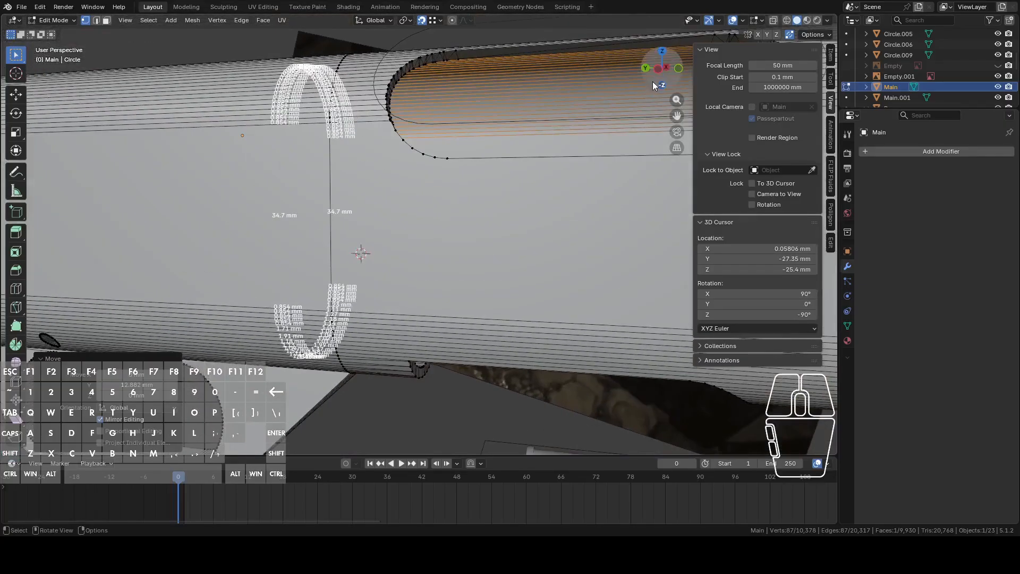
{"action": "left_click", "coordinate": [658, 69]}
{"action": "left_click", "coordinate": [772, 21]}
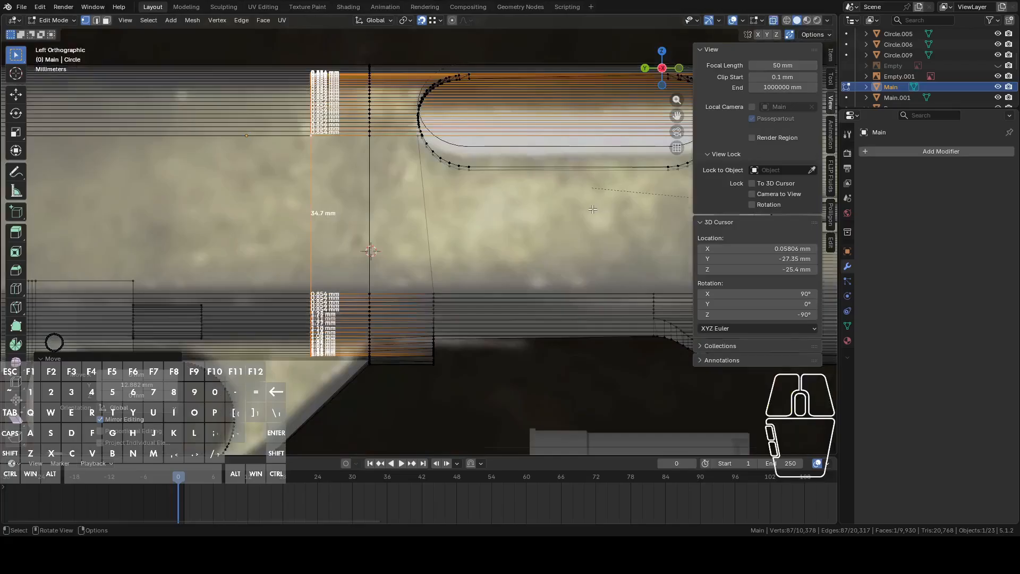
Leave edit mode on the receiver and unhide the BreachLoadRamp object, keeping it selected in the side view.
{"action": "key", "text": "Tab"}
{"action": "left_click", "coordinate": [537, 248]}
{"action": "left_click", "coordinate": [536, 248]}
{"action": "left_click", "coordinate": [537, 247]}
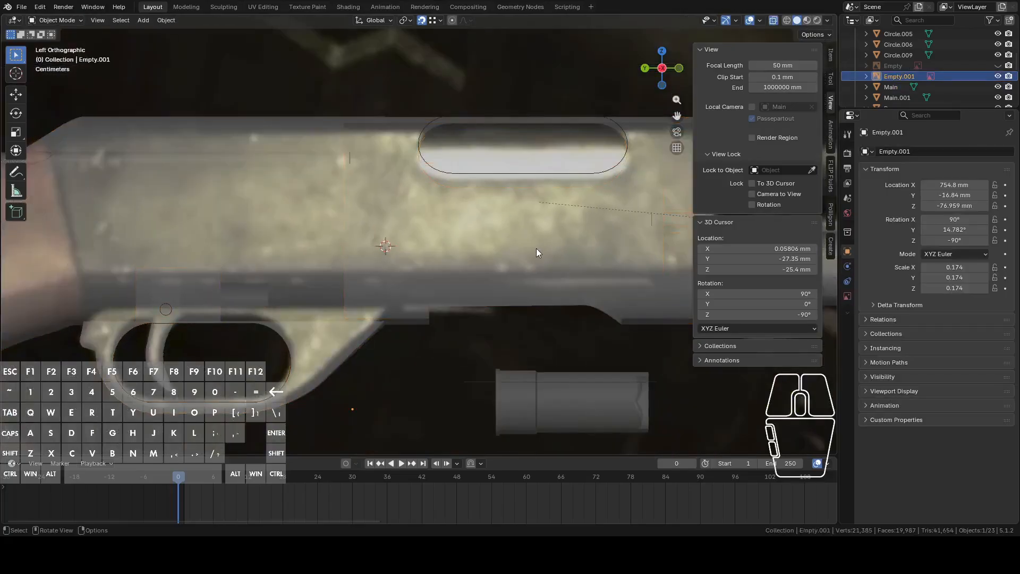
{"action": "scroll", "coordinate": [939, 69], "scroll_direction": "down", "scroll_amount": 5}
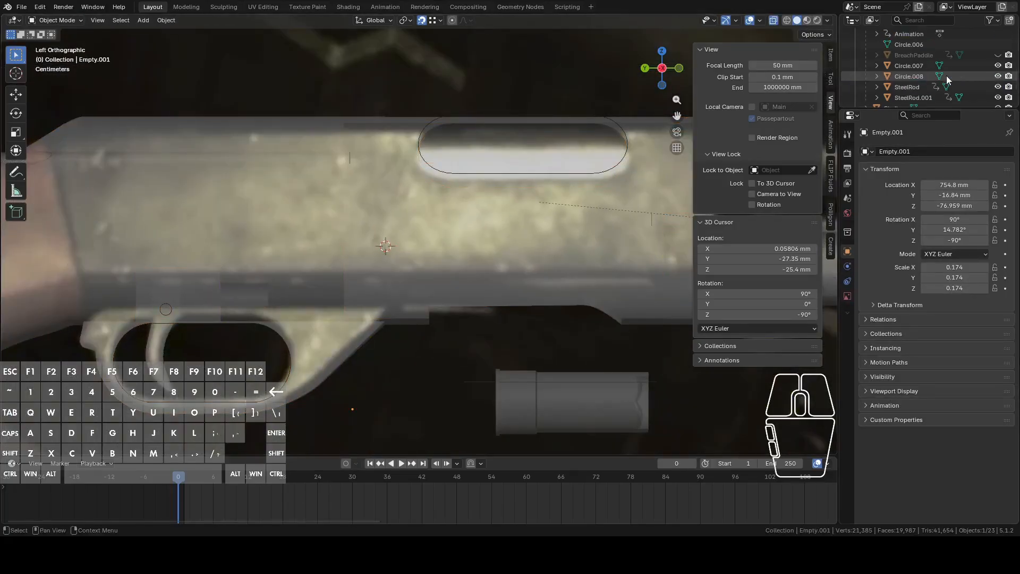
{"action": "scroll", "coordinate": [980, 59], "scroll_direction": "up", "scroll_amount": 3}
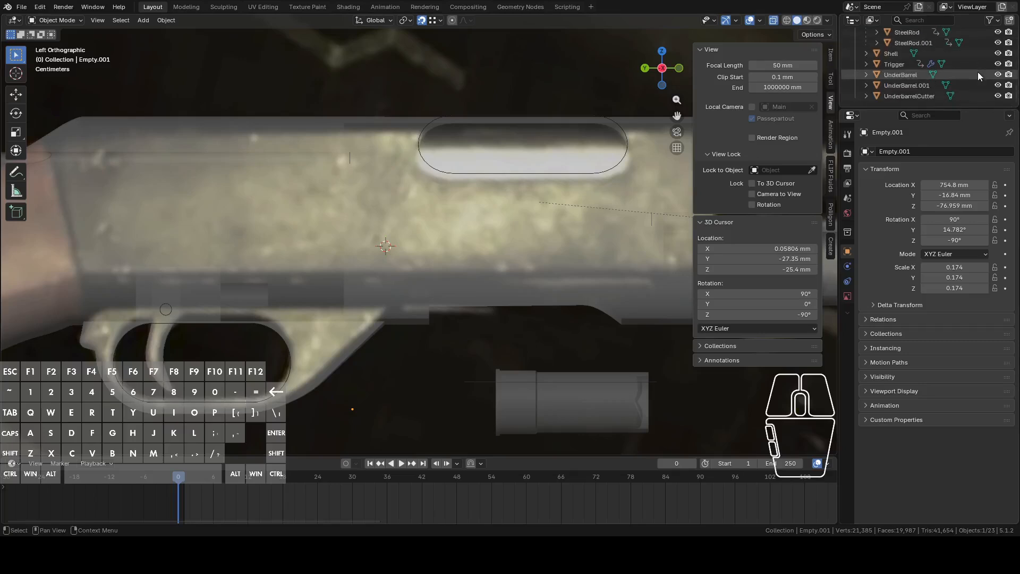
{"action": "scroll", "coordinate": [977, 77], "scroll_direction": "up", "scroll_amount": 5}
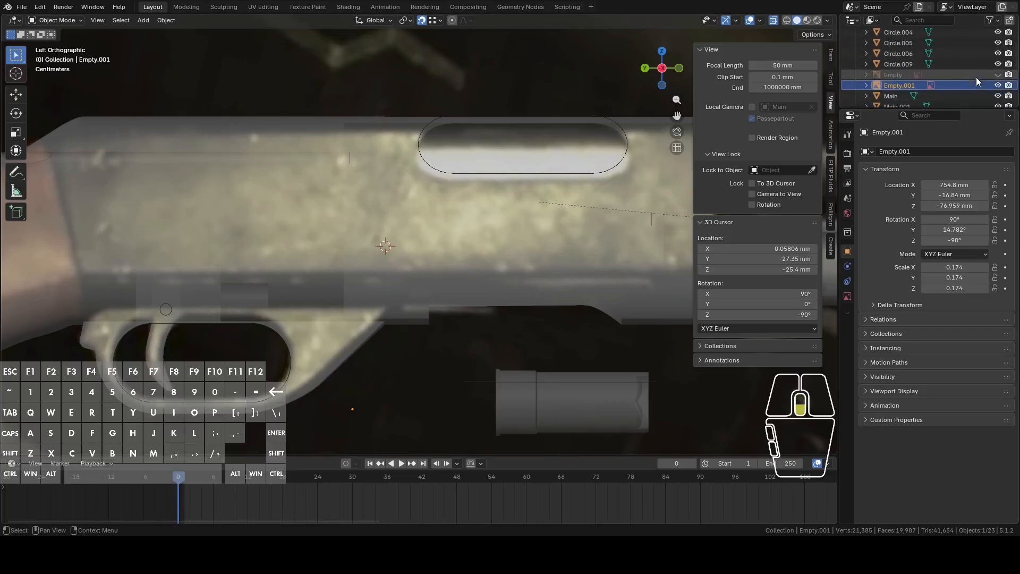
{"action": "scroll", "coordinate": [977, 79], "scroll_direction": "up", "scroll_amount": 3}
{"action": "left_click", "coordinate": [929, 55]}
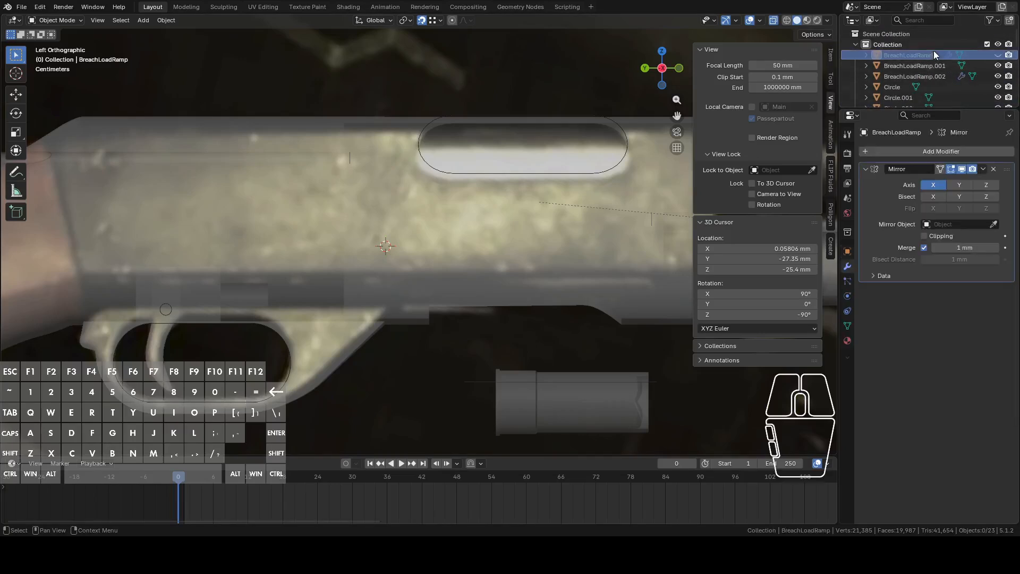
{"action": "left_click", "coordinate": [998, 55]}
{"action": "scroll", "coordinate": [626, 264], "scroll_direction": "up", "scroll_amount": 3}
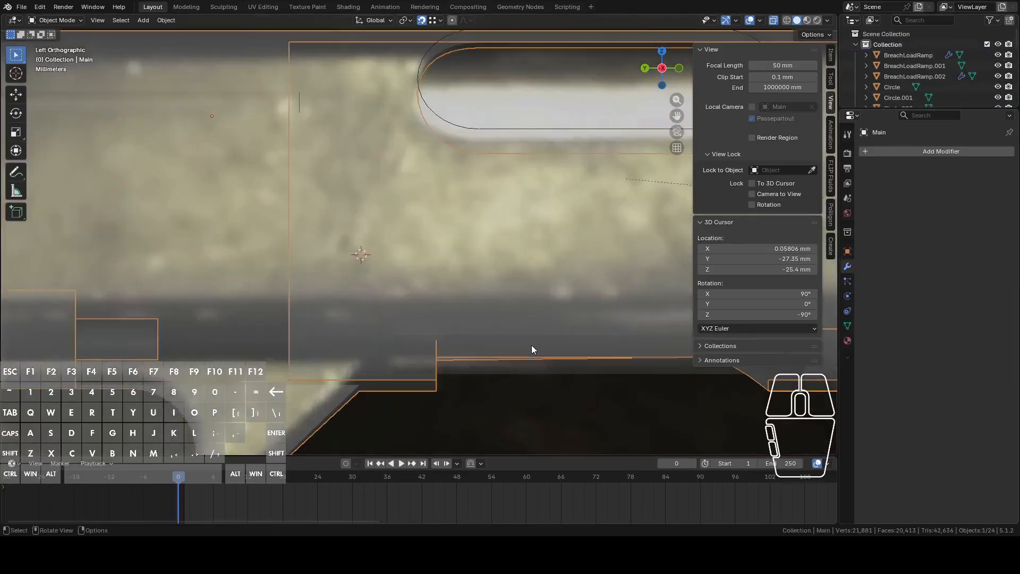
{"action": "scroll", "coordinate": [472, 330], "scroll_direction": "down", "scroll_amount": 1}
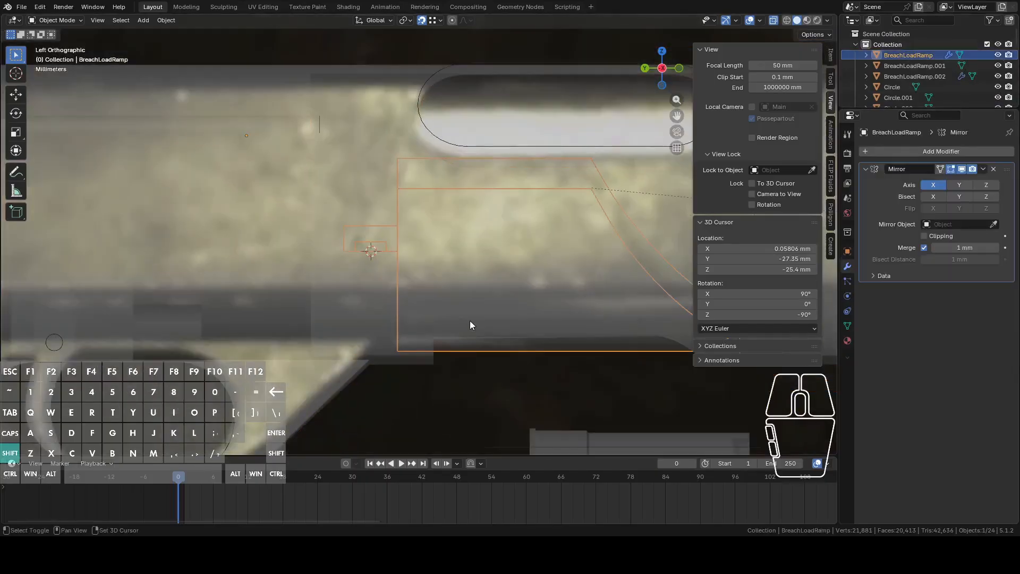
{"action": "middle_click_drag", "start_coordinate": [479, 320], "coordinate": [521, 311], "text": "shift"}
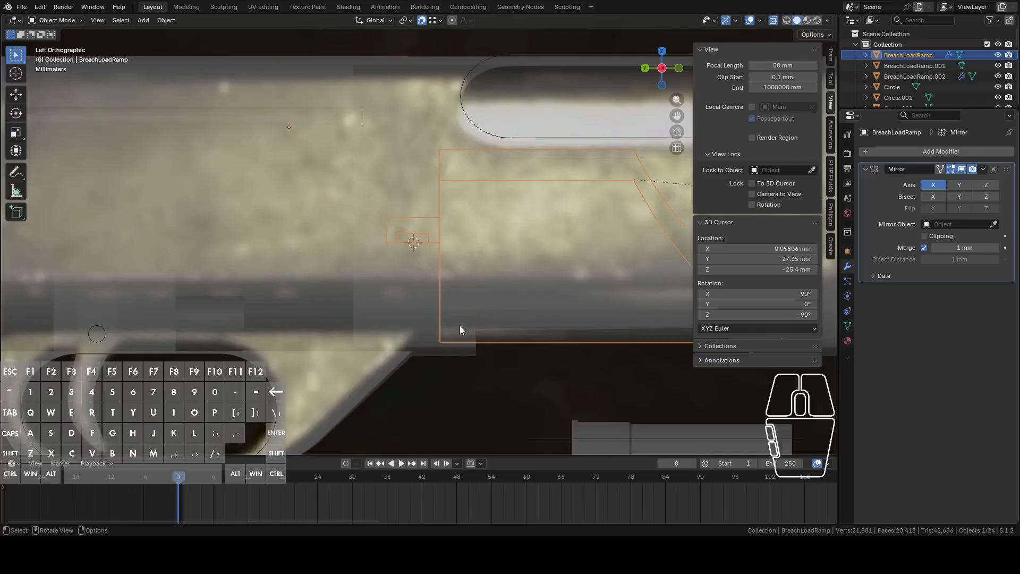
Place the 3D cursor near the lower rear corner of BreachLoadRamp and set the transform pivot point to 3D Cursor.
{"action": "key", "text": "r"}
{"action": "right_click", "coordinate": [569, 188]}
{"action": "left_click", "coordinate": [405, 20]}
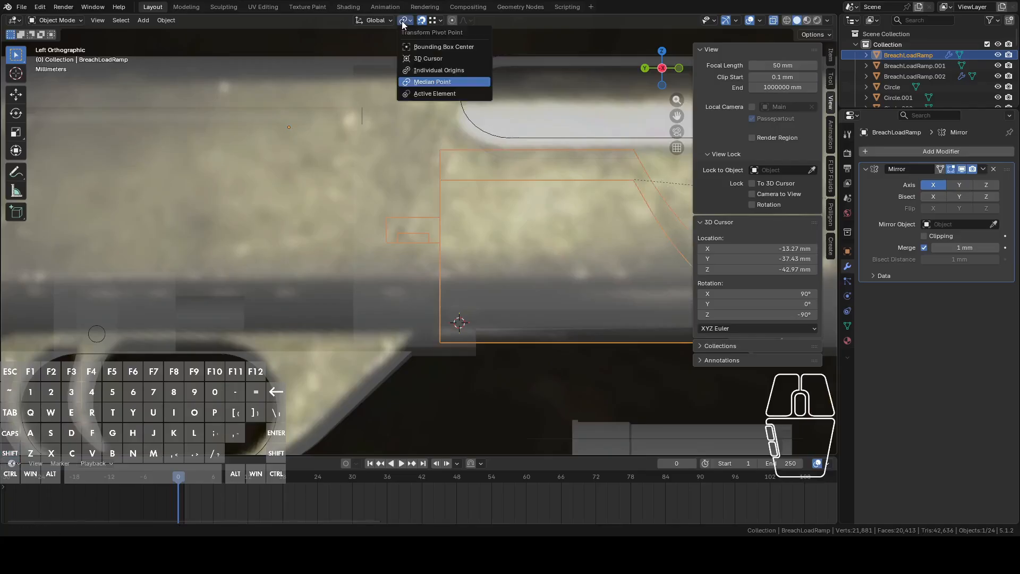
{"action": "left_click", "coordinate": [428, 60]}
Try rotating BreachLoadRamp about the 3D cursor to test its swing inside the receiver, and undo the rotation.
{"action": "key", "text": "r"}
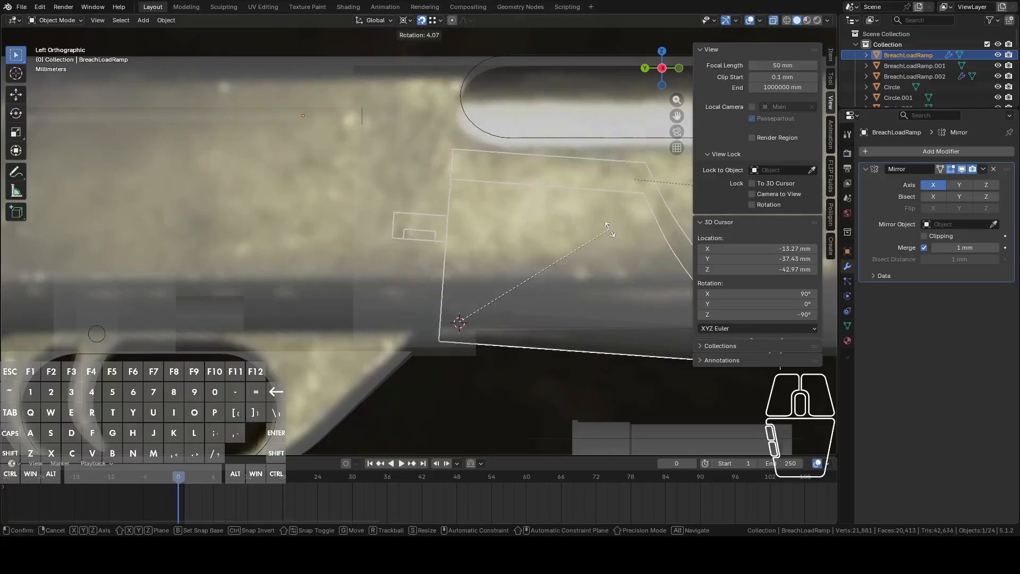
{"action": "left_click", "coordinate": [566, 175]}
{"action": "scroll", "coordinate": [573, 205], "scroll_direction": "down", "scroll_amount": 3}
{"action": "middle_click_drag", "start_coordinate": [573, 201], "coordinate": [535, 223], "text": "shift"}
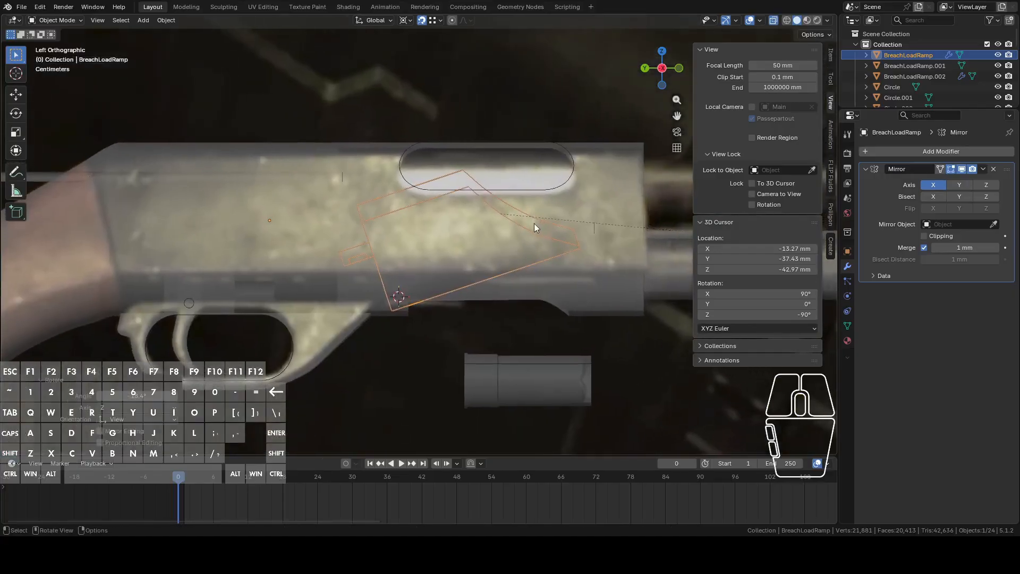
{"action": "key", "text": "ctrl+z"}
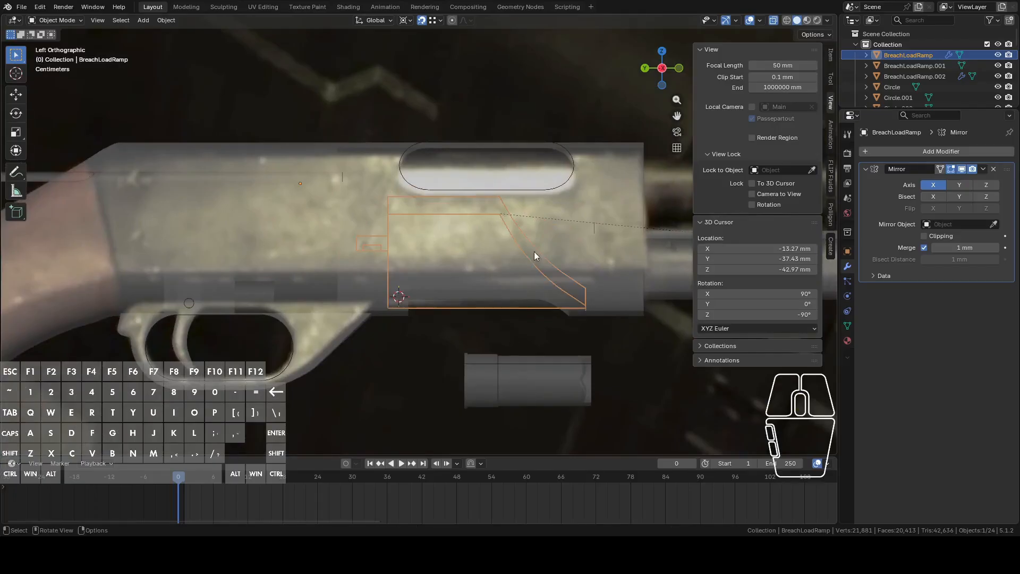
{"action": "key", "text": "r"}
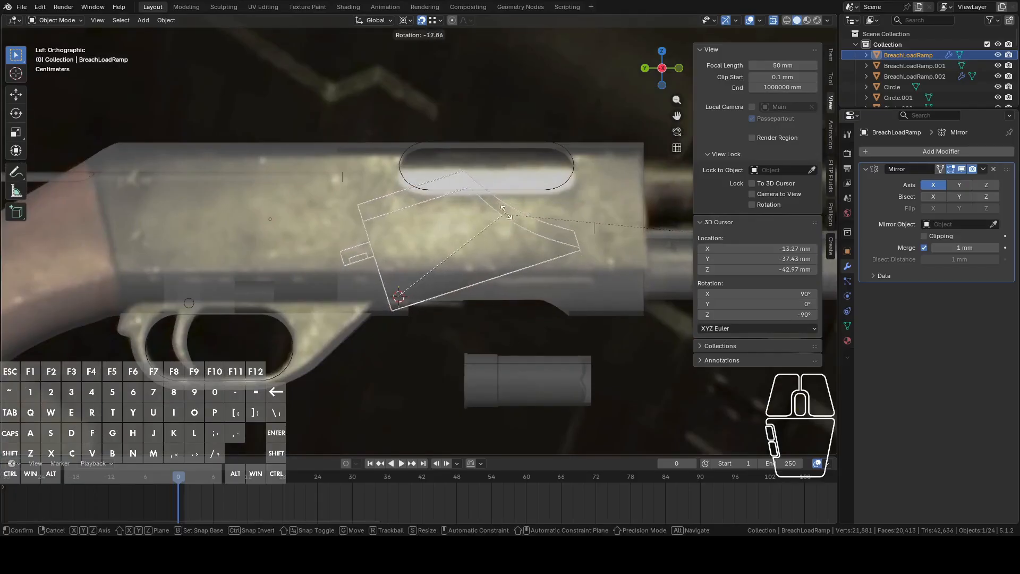
{"action": "right_click", "coordinate": [535, 255]}
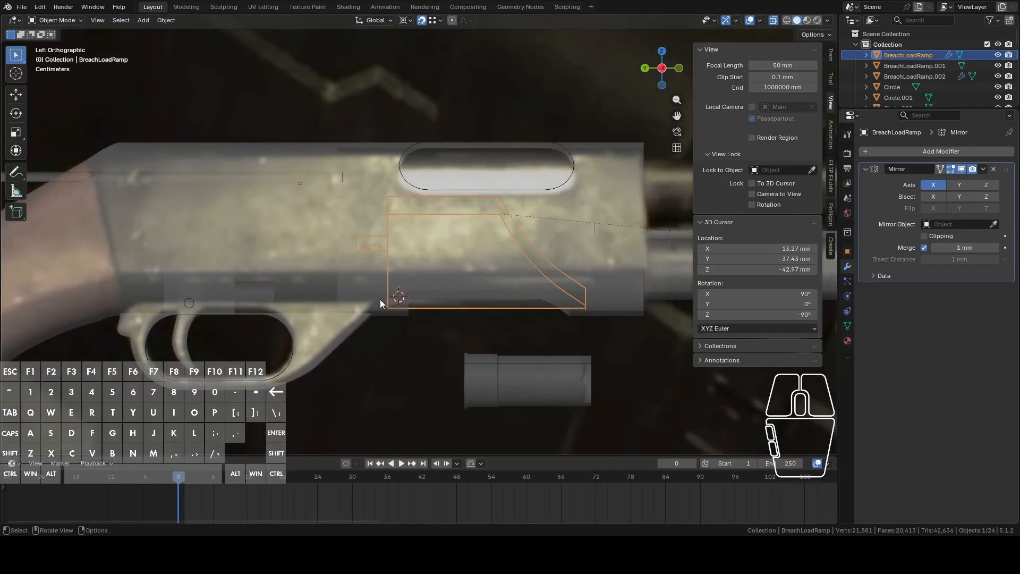
{"action": "key", "text": "r"}
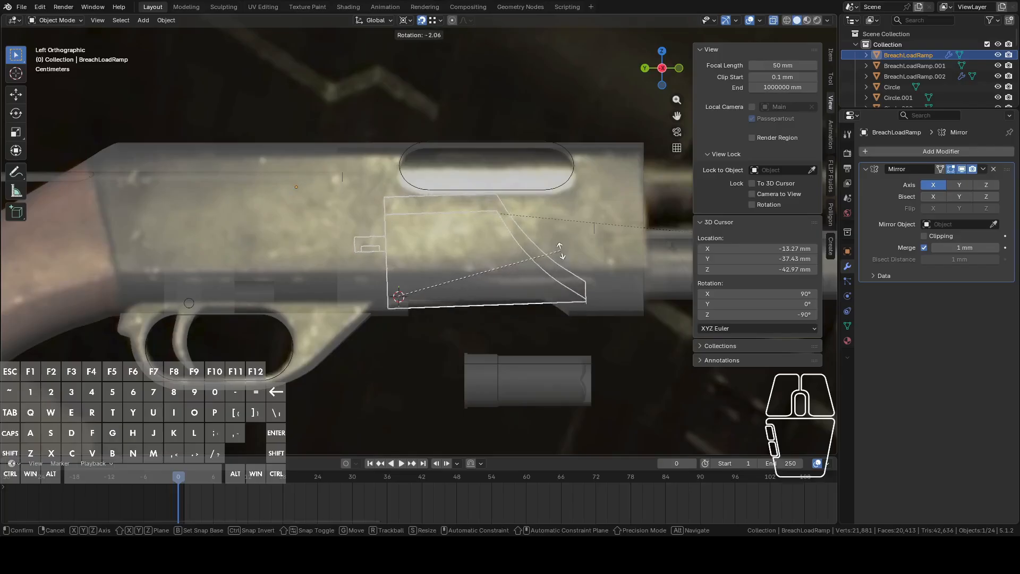
{"action": "right_click", "coordinate": [562, 249]}
{"action": "key", "text": "r"}
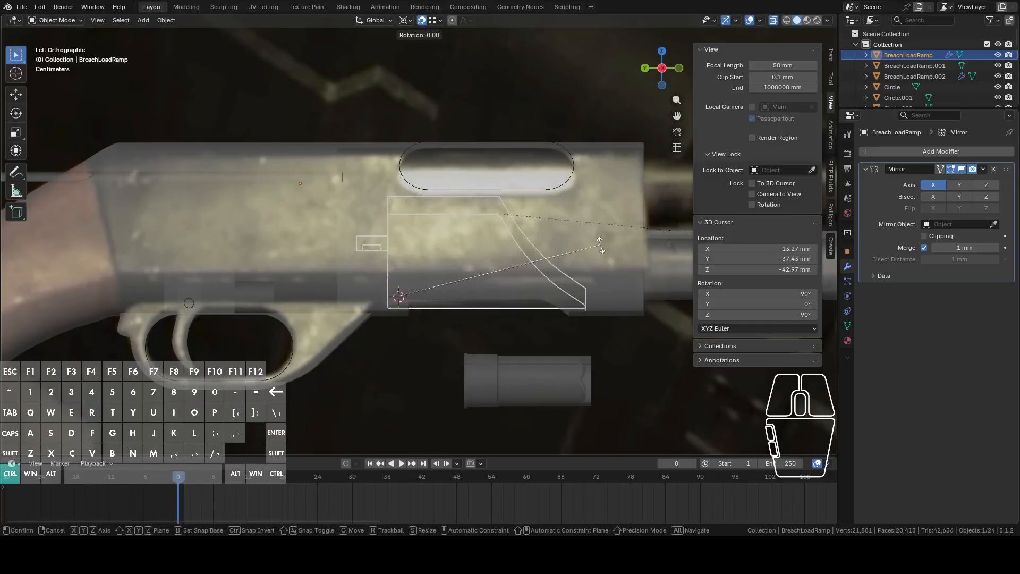
{"action": "right_click", "coordinate": [600, 245]}
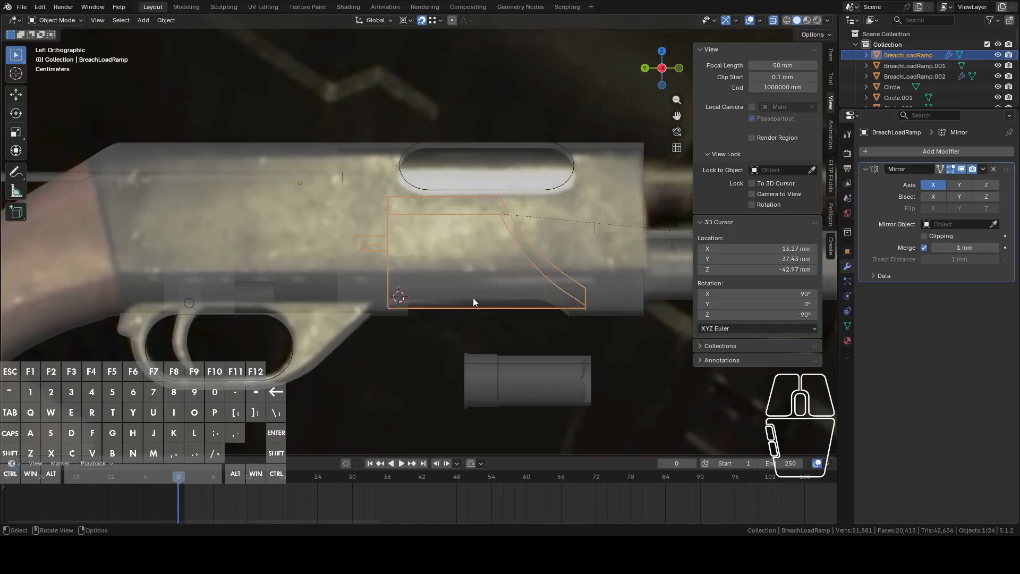
Examine the small block at the rear of BreachLoadRamp by selecting the overlapping objects there in turn.
{"action": "left_click", "coordinate": [366, 298]}
{"action": "scroll", "coordinate": [433, 277], "scroll_direction": "up", "scroll_amount": 6}
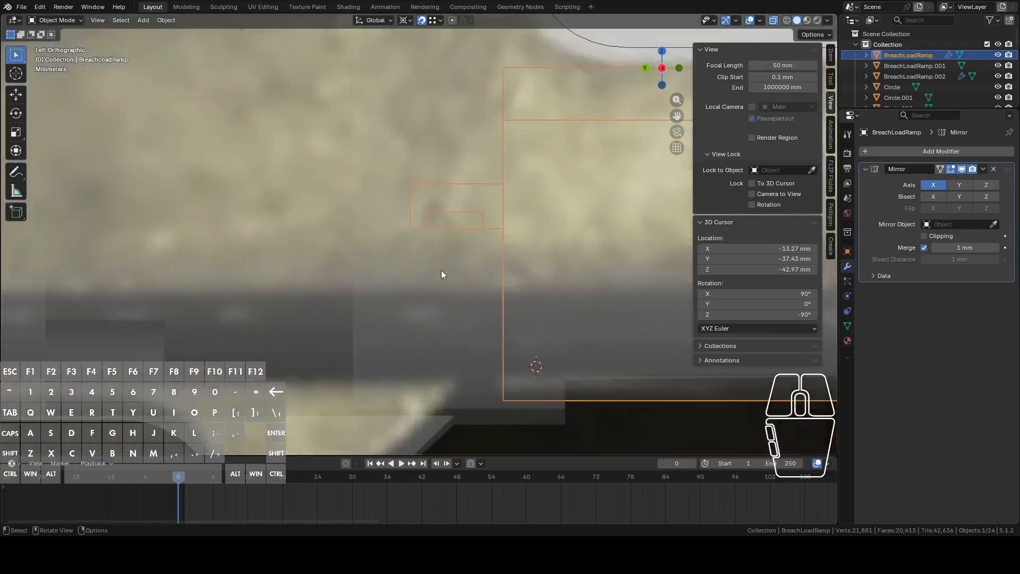
{"action": "middle_click_drag", "start_coordinate": [462, 241], "coordinate": [544, 241]}
{"action": "left_click", "coordinate": [503, 228]}
{"action": "left_click", "coordinate": [502, 228]}
{"action": "left_click", "coordinate": [502, 228]}
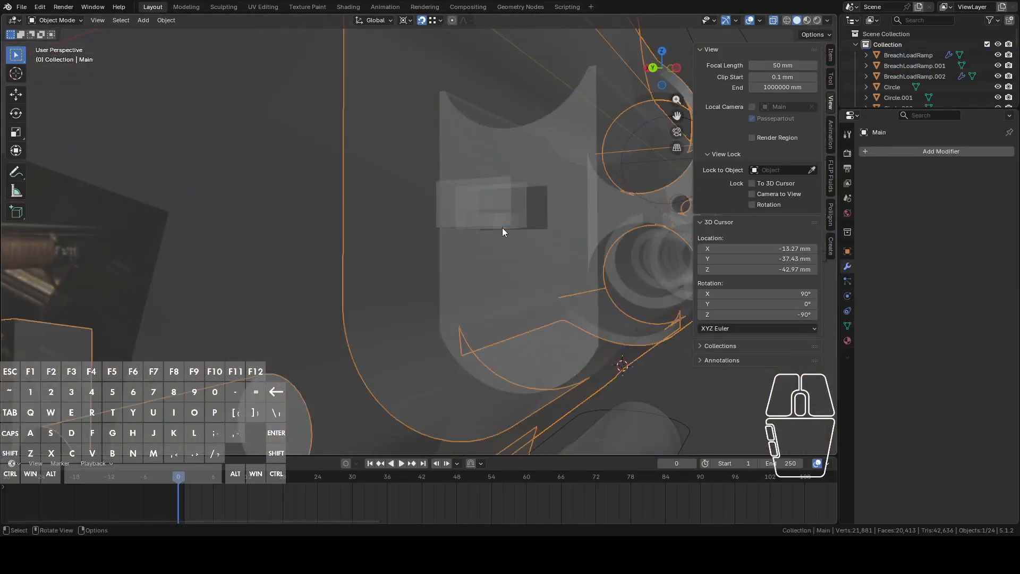
{"action": "left_click", "coordinate": [502, 228]}
{"action": "left_click", "coordinate": [502, 228]}
{"action": "left_click", "coordinate": [501, 229]}
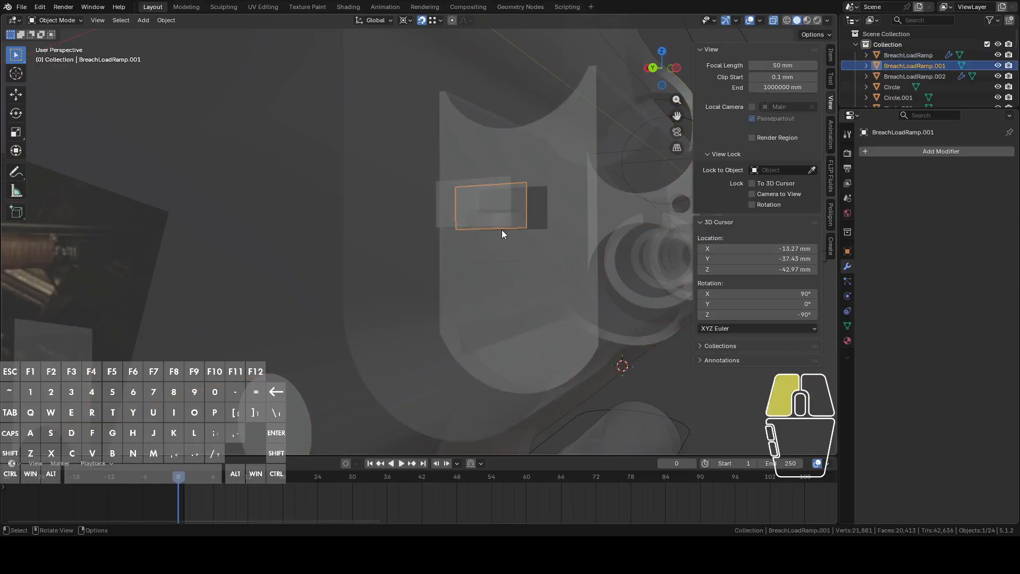
Find the breach load ramp part in the object list and move it along the Y axis.
{"action": "scroll", "coordinate": [935, 86], "scroll_direction": "down", "scroll_amount": 3}
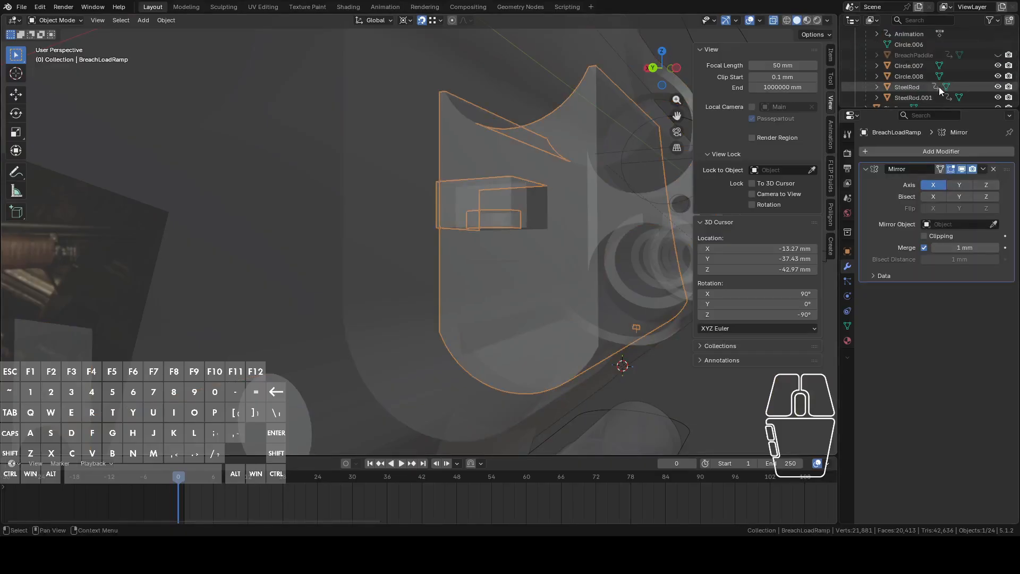
{"action": "scroll", "coordinate": [939, 87], "scroll_direction": "up", "scroll_amount": 3}
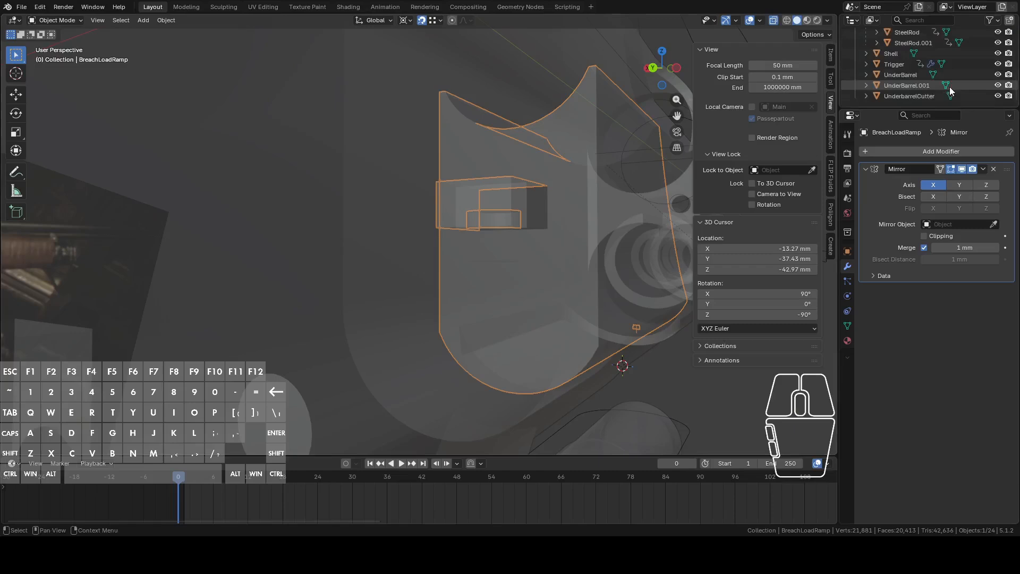
{"action": "scroll", "coordinate": [953, 91], "scroll_direction": "up", "scroll_amount": 5}
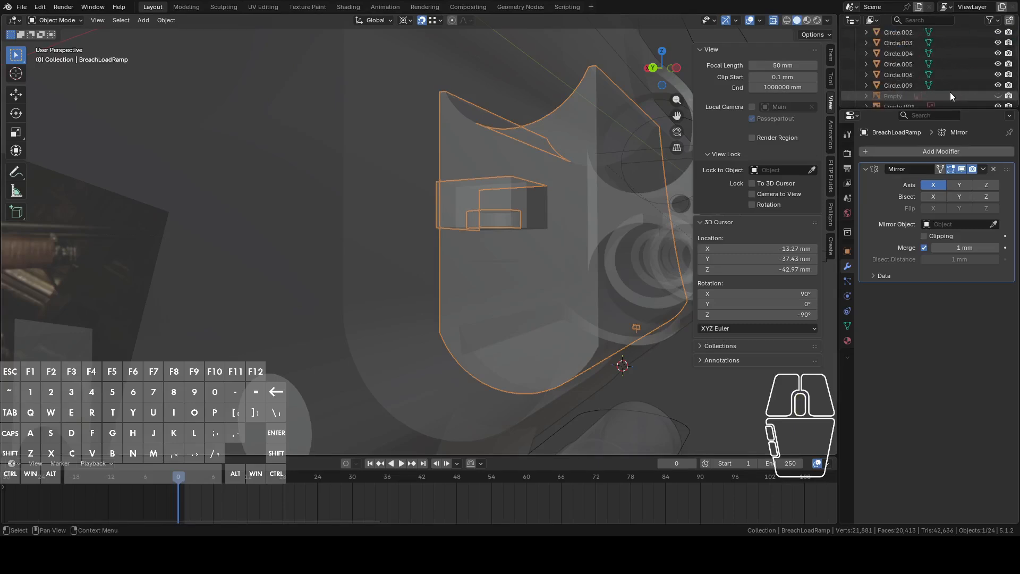
{"action": "left_click", "coordinate": [914, 85]}
{"action": "left_click", "coordinate": [901, 65]}
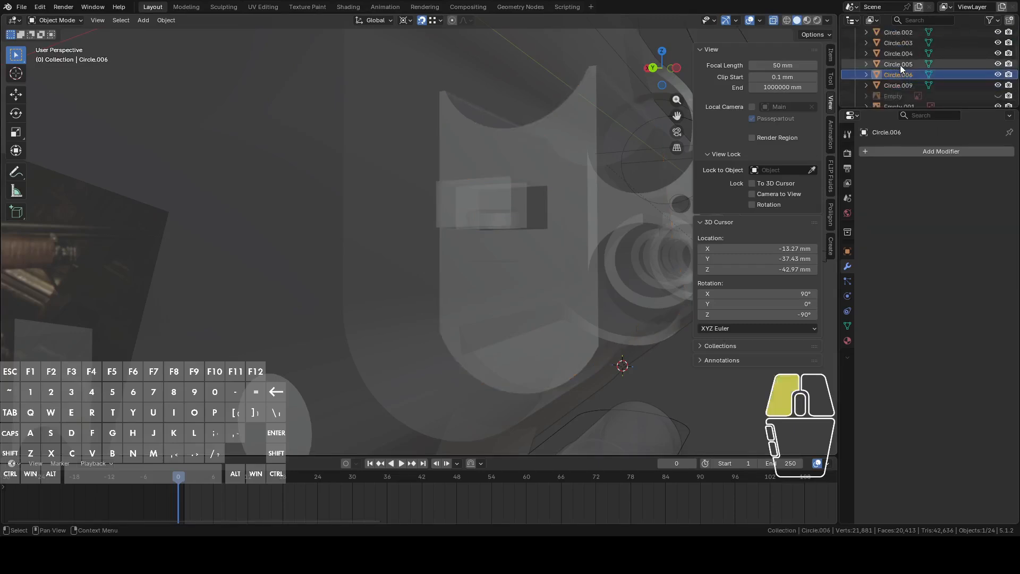
{"action": "scroll", "coordinate": [903, 66], "scroll_direction": "up", "scroll_amount": 2}
{"action": "scroll", "coordinate": [903, 63], "scroll_direction": "up", "scroll_amount": 4}
{"action": "left_click", "coordinate": [905, 61]}
{"action": "middle_click_drag", "start_coordinate": [590, 261], "coordinate": [541, 332]}
{"action": "key", "text": "g"}
{"action": "key", "text": "y"}
{"action": "left_click", "coordinate": [506, 382]}
{"action": "middle_click_drag", "start_coordinate": [506, 378], "coordinate": [411, 319]}
Open the Main receiver mesh in edit mode and turn off X-ray display.
{"action": "left_click", "coordinate": [481, 305]}
{"action": "key", "text": "Tab"}
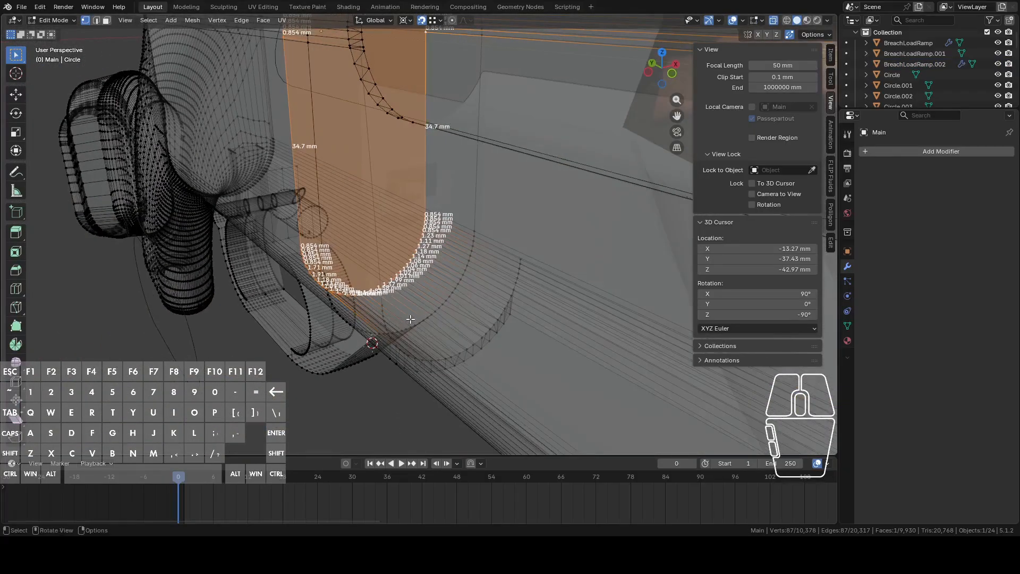
{"action": "left_click", "coordinate": [773, 20]}
{"action": "mouse_move", "coordinate": [513, 247]}
{"action": "middle_mouse_down"}
{"action": "mouse_move", "coordinate": [535, 190]}
{"action": "mouse_move", "coordinate": [469, 196]}
{"action": "mouse_move", "coordinate": [472, 234]}
{"action": "mouse_move", "coordinate": [445, 254]}
{"action": "middle_mouse_up"}
Return to object mode and hide the BreachLoadRamp object to expose the receiver's interior.
{"action": "key", "text": "Tab"}
{"action": "left_click", "coordinate": [518, 184]}
{"action": "key", "text": "g"}
{"action": "key", "text": "z"}
{"action": "right_click", "coordinate": [521, 196]}
{"action": "key", "text": "h"}
In edit mode on Main, select the central strip of 27 mm long faces along the curved floor below the round-ended wall.
{"action": "scroll", "coordinate": [472, 234], "scroll_direction": "up", "scroll_amount": 7}
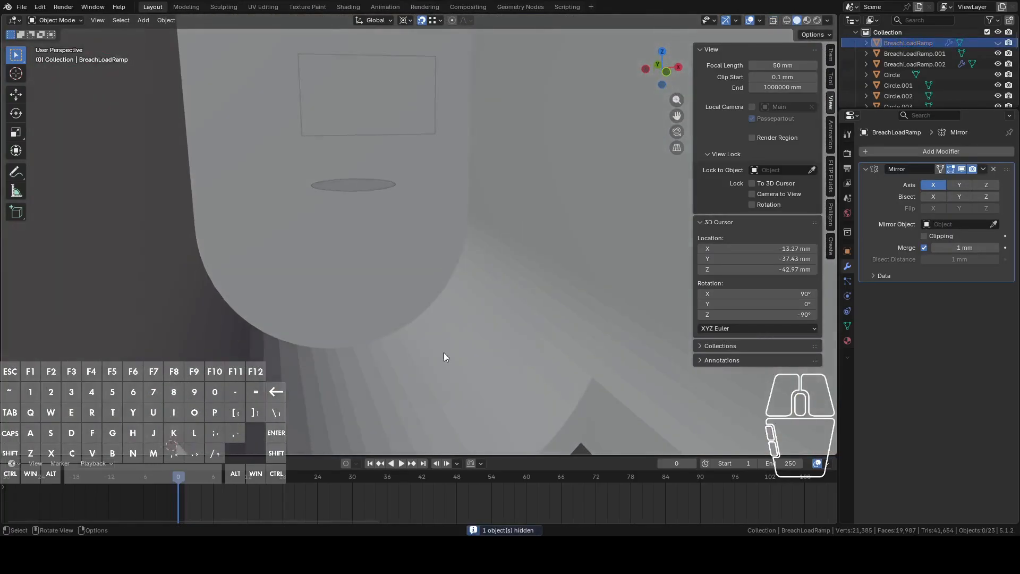
{"action": "left_click", "coordinate": [486, 335]}
{"action": "key", "text": "Tab"}
{"action": "left_click", "coordinate": [478, 296]}
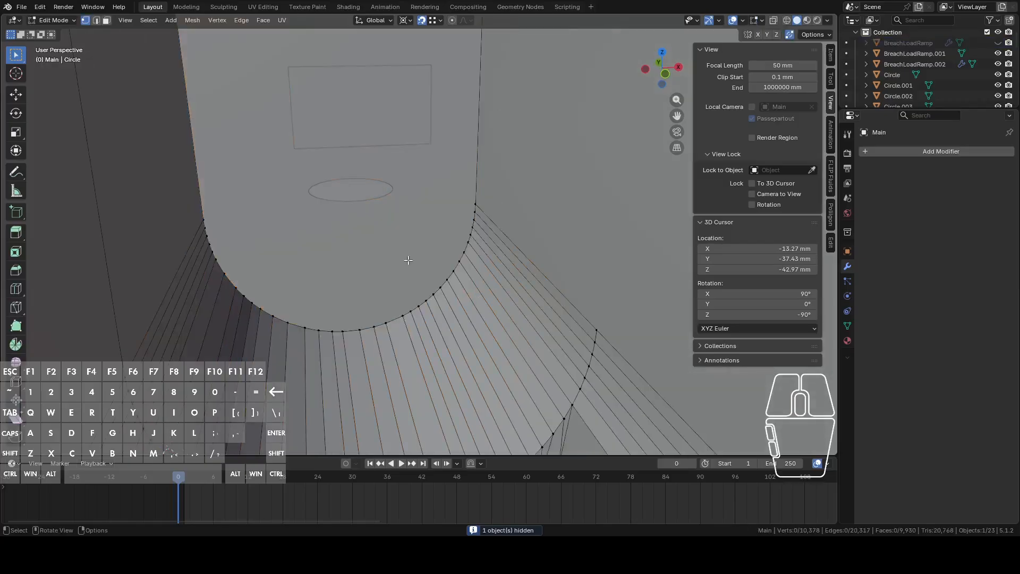
{"action": "key", "text": "Tab"}
{"action": "middle_click_drag", "start_coordinate": [380, 305], "coordinate": [441, 217]}
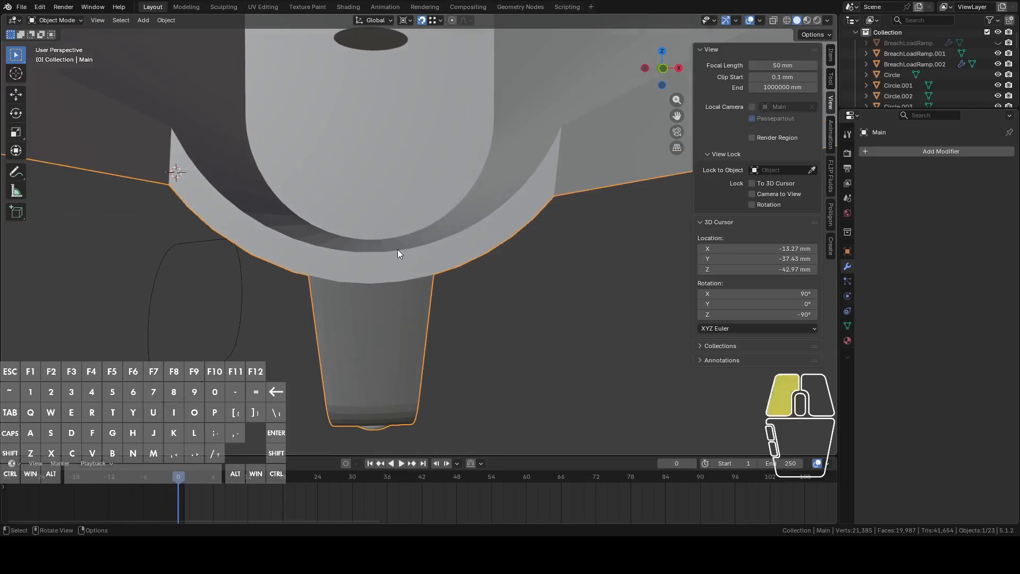
{"action": "key", "text": "Tab"}
{"action": "middle_click_drag", "start_coordinate": [397, 253], "coordinate": [422, 339]}
{"action": "left_click", "coordinate": [390, 315]}
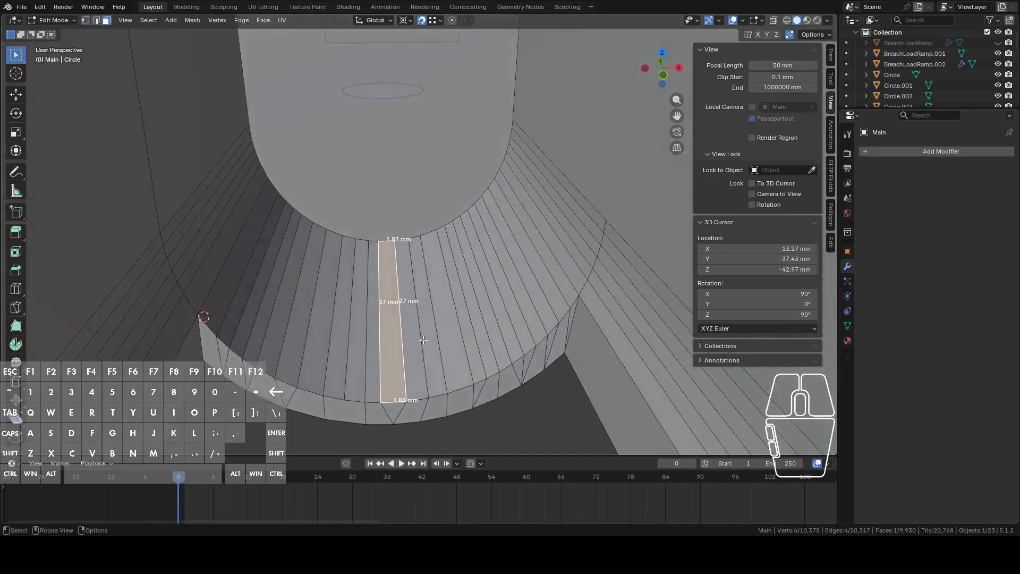
{"action": "key", "text": "c"}
{"action": "mouse_move", "coordinate": [369, 310]}
{"action": "left_mouse_down"}
{"action": "mouse_move", "coordinate": [338, 294]}
{"action": "mouse_move", "coordinate": [427, 287]}
{"action": "left_mouse_up"}
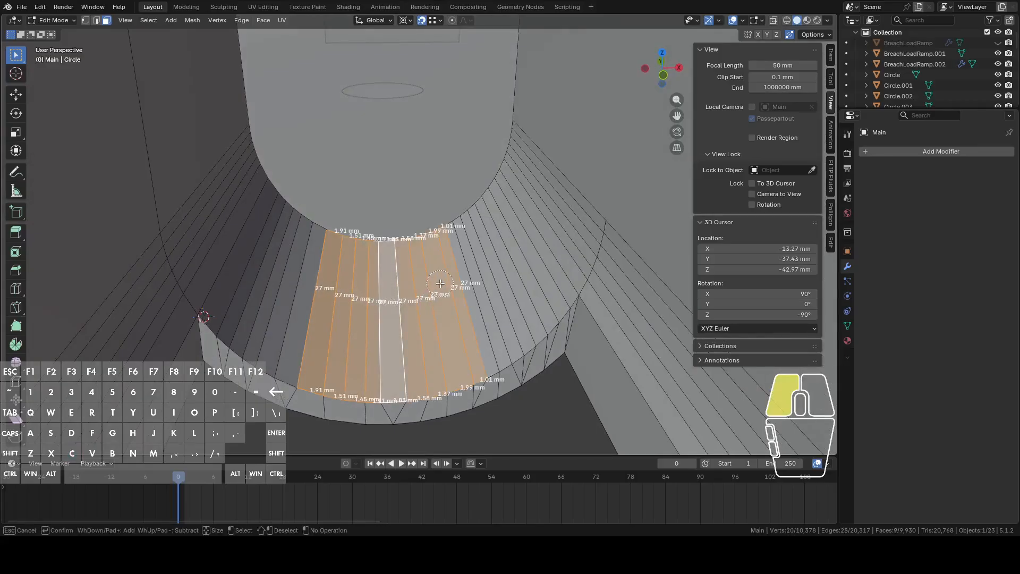
{"action": "right_click", "coordinate": [440, 283]}
{"action": "middle_click_drag", "start_coordinate": [440, 283], "coordinate": [436, 322]}
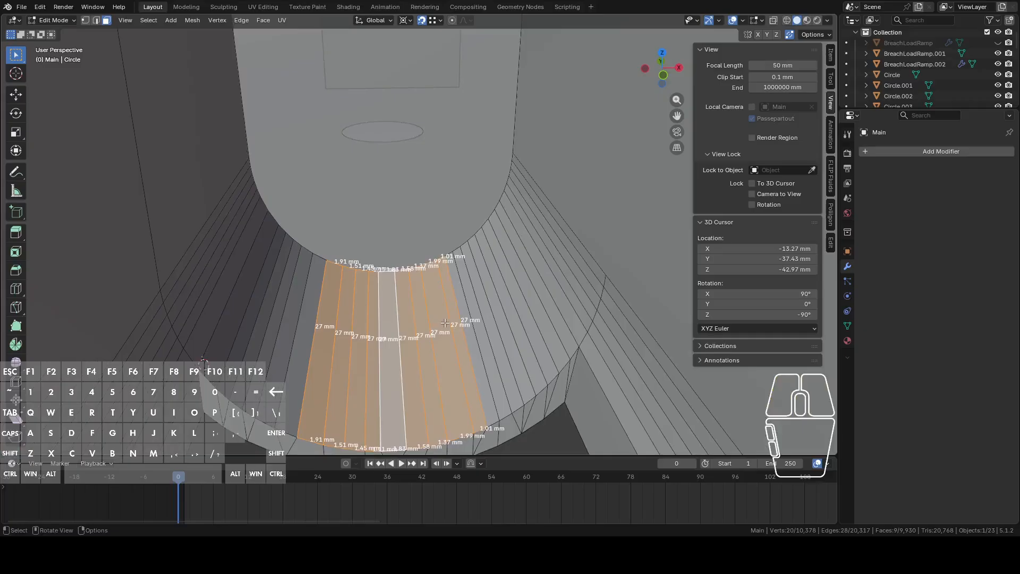
Limit the selection to the strip's lengthwise edges, excluding its front and rear end edges, and subdivide them at their midpoints.
{"action": "key", "text": "2"}
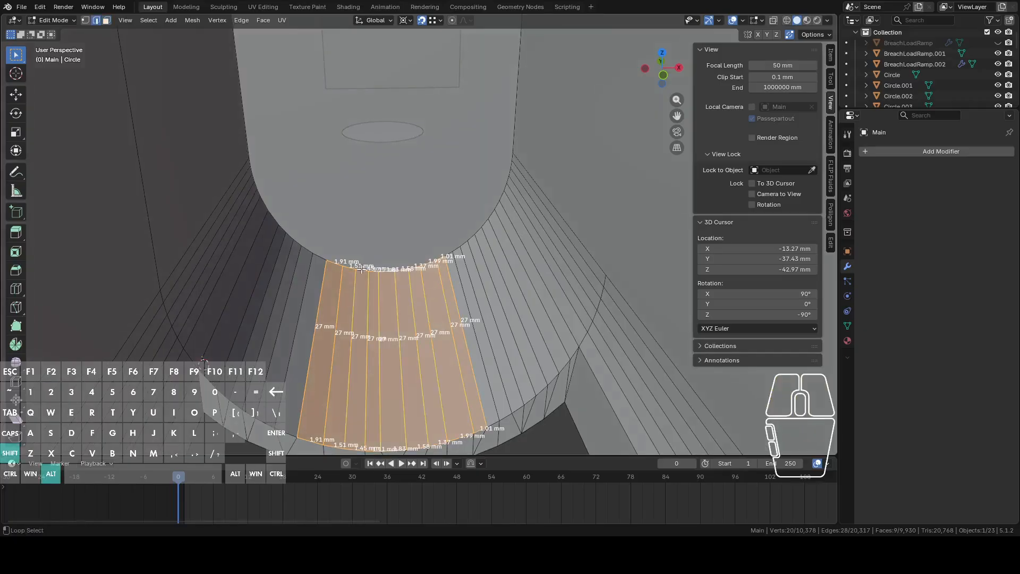
{"action": "left_click", "coordinate": [361, 270], "text": "alt+shift"}
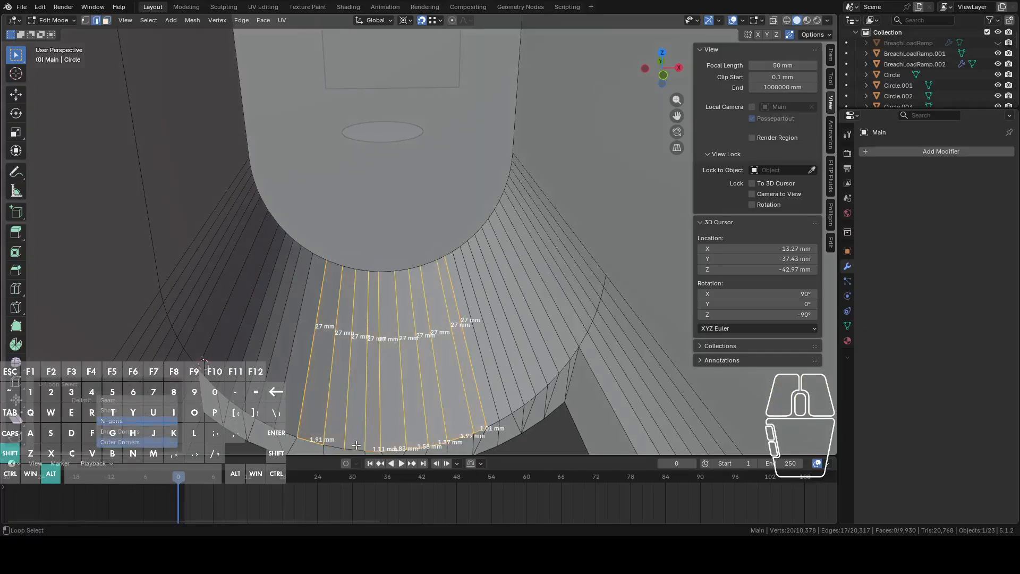
{"action": "middle_click_drag", "start_coordinate": [355, 446], "coordinate": [376, 341], "text": "shift"}
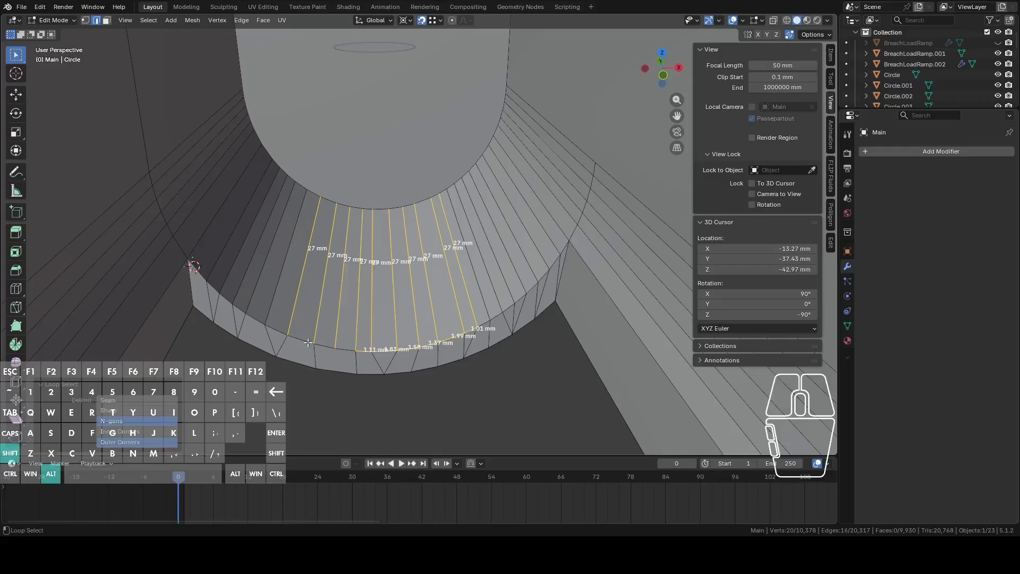
{"action": "middle_click_drag", "start_coordinate": [479, 294], "coordinate": [500, 243]}
{"action": "right_click", "coordinate": [486, 215]}
{"action": "left_click", "coordinate": [485, 215]}
{"action": "left_click", "coordinate": [391, 290], "text": "alt"}
{"action": "mouse_move", "coordinate": [417, 298]}
{"action": "middle_mouse_down"}
{"action": "mouse_move", "coordinate": [441, 285]}
{"action": "mouse_move", "coordinate": [426, 291]}
{"action": "middle_mouse_up"}
{"action": "key", "text": "ctrl+z"}
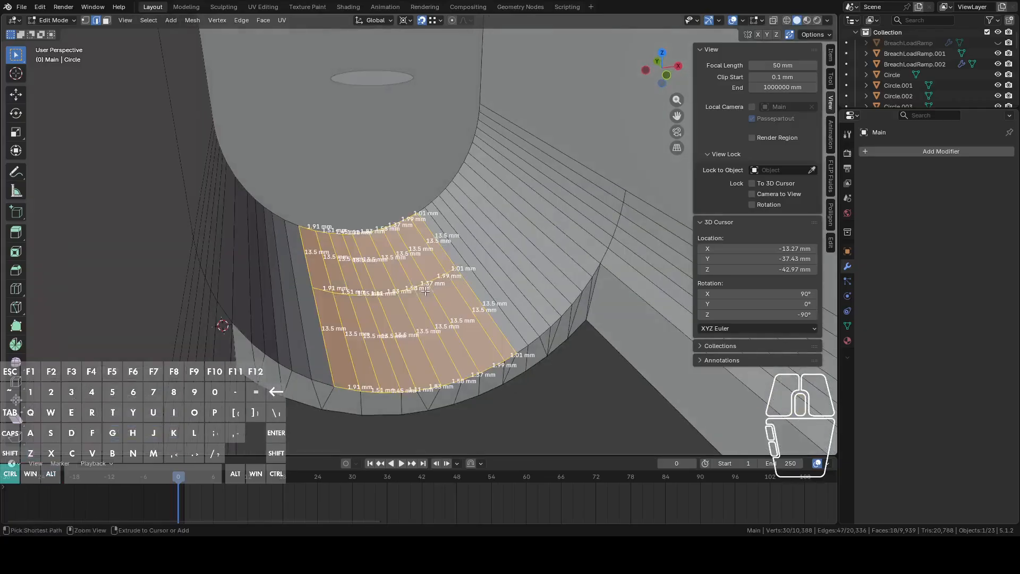
In object mode, lower the BreachLoadRamp.002 circle about 17 mm along Z to the curved floor in front of the round-ended wall.
{"action": "left_click", "coordinate": [363, 289]}
{"action": "key", "text": "KP_Decimal"}
{"action": "middle_click_drag", "start_coordinate": [381, 285], "coordinate": [408, 275]}
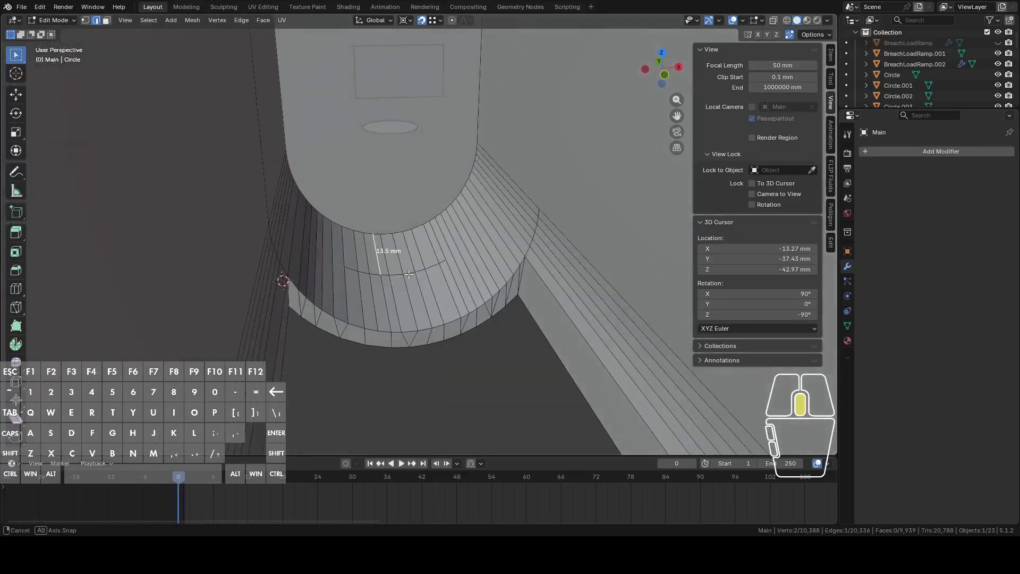
{"action": "middle_click_drag", "start_coordinate": [409, 274], "coordinate": [432, 286]}
{"action": "scroll", "coordinate": [432, 286], "scroll_direction": "up", "scroll_amount": 3}
{"action": "key", "text": "Tab"}
{"action": "left_click", "coordinate": [396, 100]}
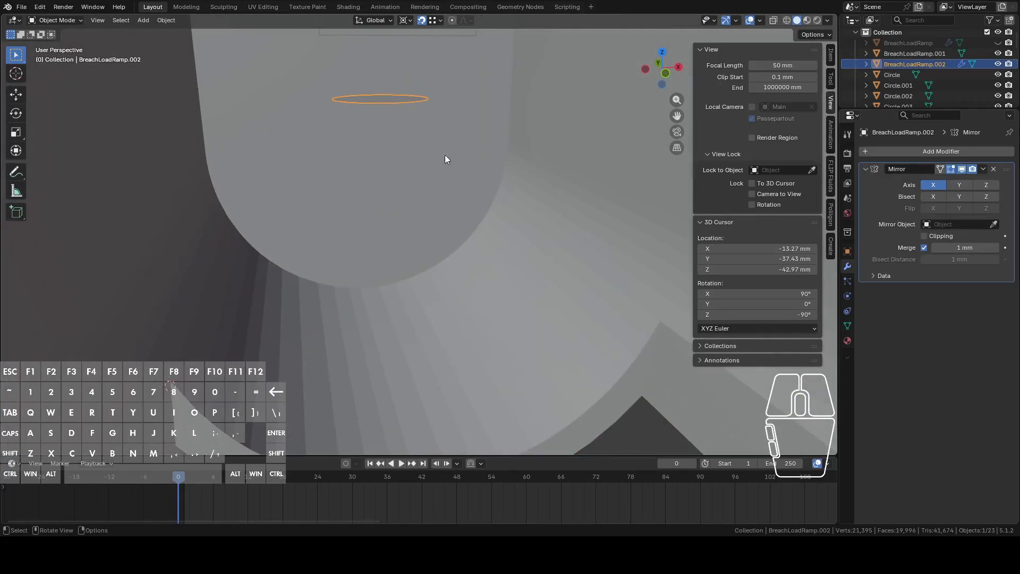
{"action": "key", "text": "g"}
{"action": "key", "text": "z"}
{"action": "right_click", "coordinate": [483, 434]}
{"action": "key", "text": "g"}
{"action": "key", "text": "z"}
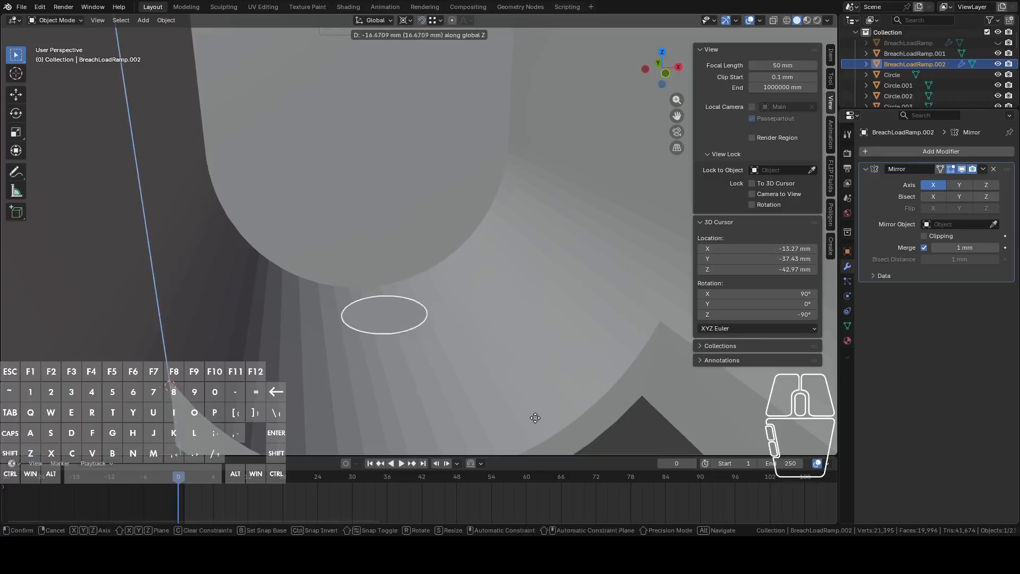
{"action": "left_click", "coordinate": [536, 410]}
{"action": "middle_click_drag", "start_coordinate": [529, 418], "coordinate": [426, 382]}
On Main, move the strip's middle row of cross edges along Y past the circle, making the wall-side segments about 15.2 mm long.
{"action": "left_click", "coordinate": [421, 353]}
{"action": "key", "text": "Tab"}
{"action": "scroll", "coordinate": [425, 372], "scroll_direction": "up", "scroll_amount": 4}
{"action": "middle_click_drag", "start_coordinate": [447, 335], "coordinate": [463, 302]}
{"action": "left_click", "coordinate": [455, 247], "text": "alt"}
{"action": "middle_click_drag", "start_coordinate": [465, 262], "coordinate": [483, 179], "text": "shift"}
{"action": "key", "text": "g"}
{"action": "key", "text": "y"}
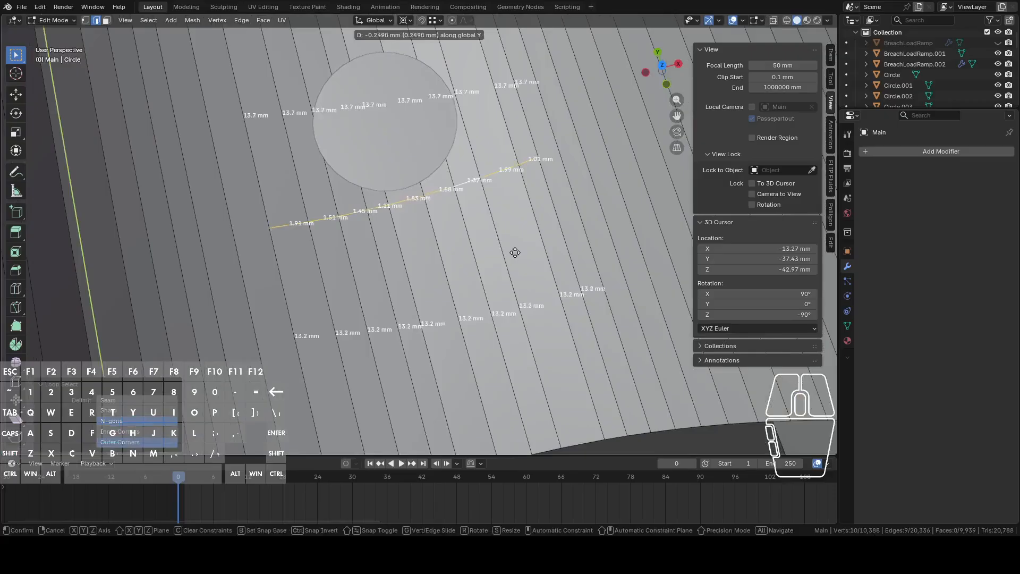
{"action": "left_click", "coordinate": [526, 287]}
{"action": "middle_click_drag", "start_coordinate": [526, 287], "coordinate": [513, 200]}
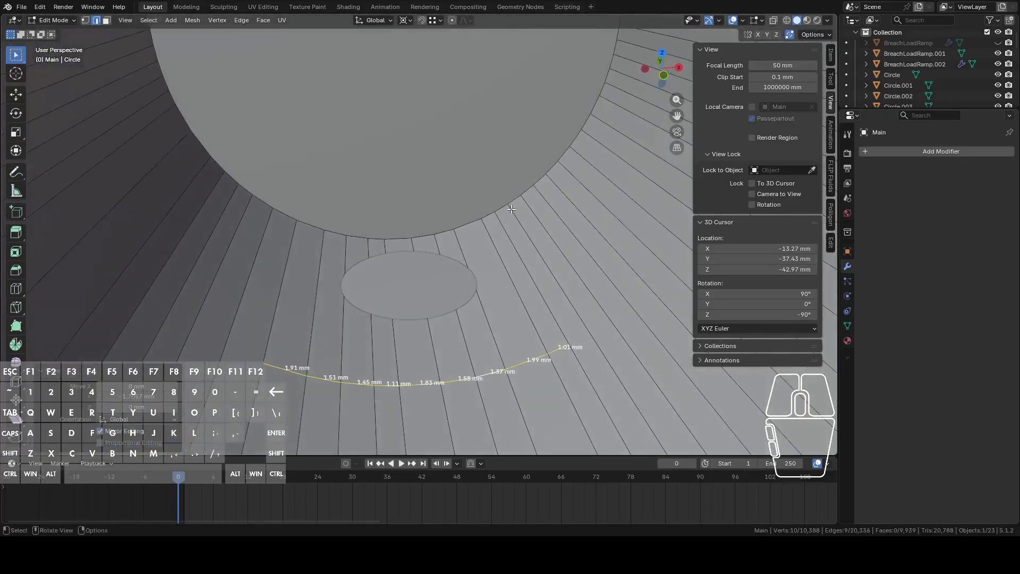
Select the nine strip faces between the round-ended wall and the middle cross edges and extrude them upward about 3 mm along Z.
{"action": "key", "text": "alt+a"}
{"action": "mouse_move", "coordinate": [333, 343]}
{"action": "left_mouse_down"}
{"action": "mouse_move", "coordinate": [510, 319]}
{"action": "mouse_move", "coordinate": [512, 296]}
{"action": "left_mouse_up"}
{"action": "key", "text": "Escape"}
{"action": "middle_click_drag", "start_coordinate": [512, 296], "coordinate": [505, 258]}
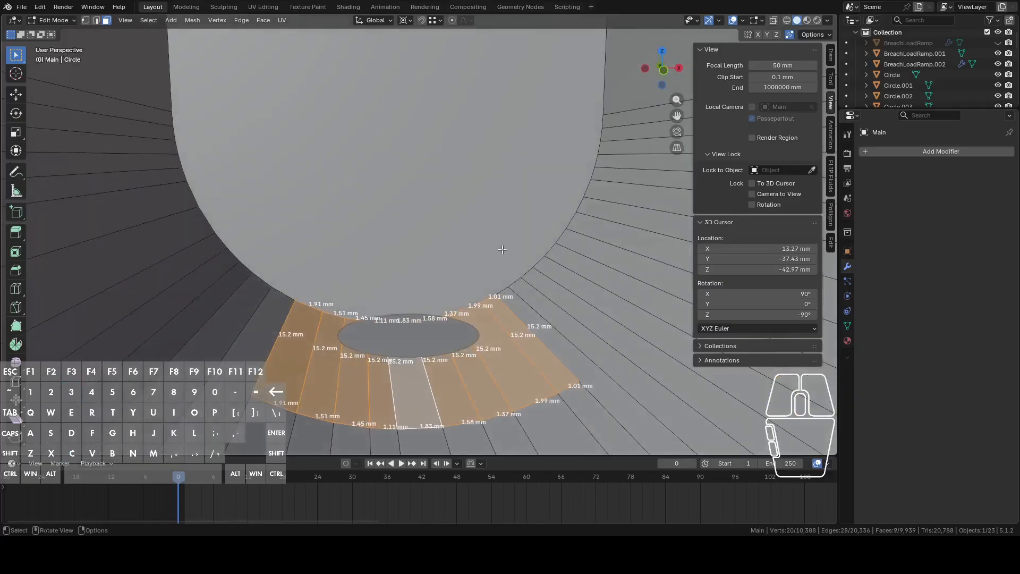
{"action": "key", "text": "e"}
{"action": "key", "text": "z"}
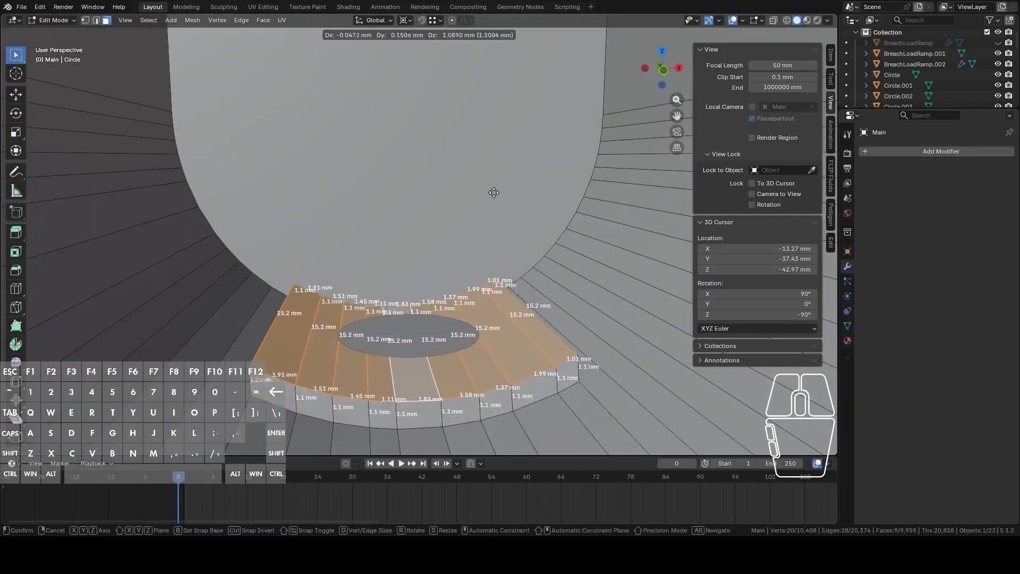
{"action": "left_click", "coordinate": [491, 111]}
{"action": "middle_click_drag", "start_coordinate": [492, 111], "coordinate": [476, 147]}
Flatten the extruded block's top faces by scaling them to 0 along Z.
{"action": "key", "text": "s"}
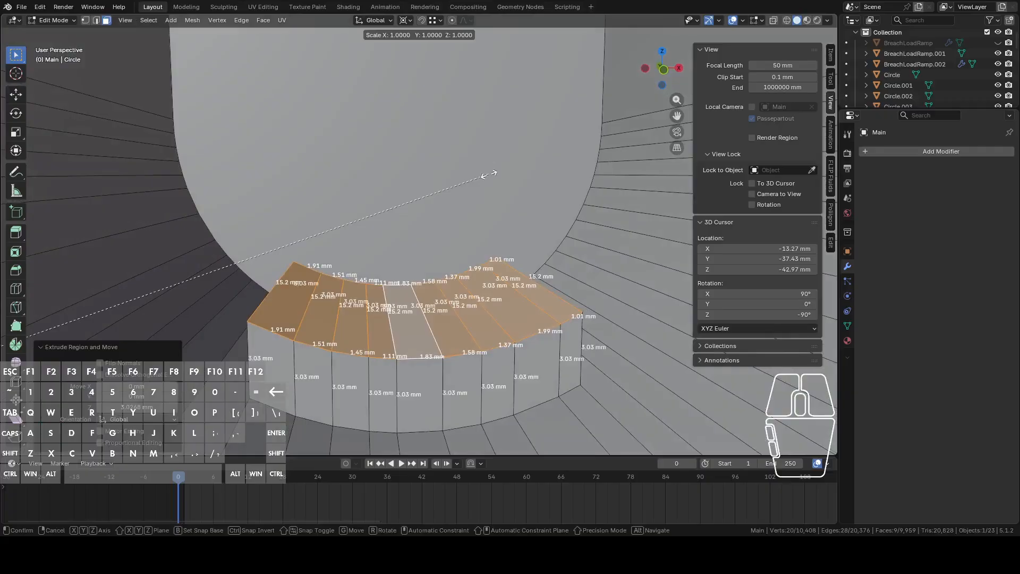
{"action": "type", "text": "z"}
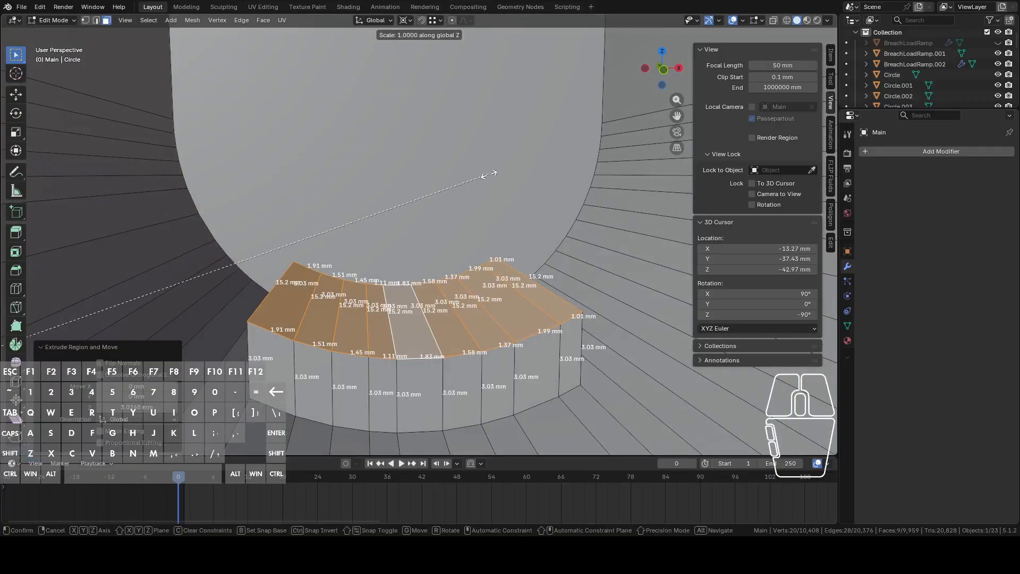
{"action": "type", "text": "0"}
{"action": "key", "text": "Return"}
{"action": "middle_click_drag", "start_coordinate": [474, 226], "coordinate": [468, 282]}
{"action": "middle_click_drag", "start_coordinate": [464, 323], "coordinate": [465, 293]}
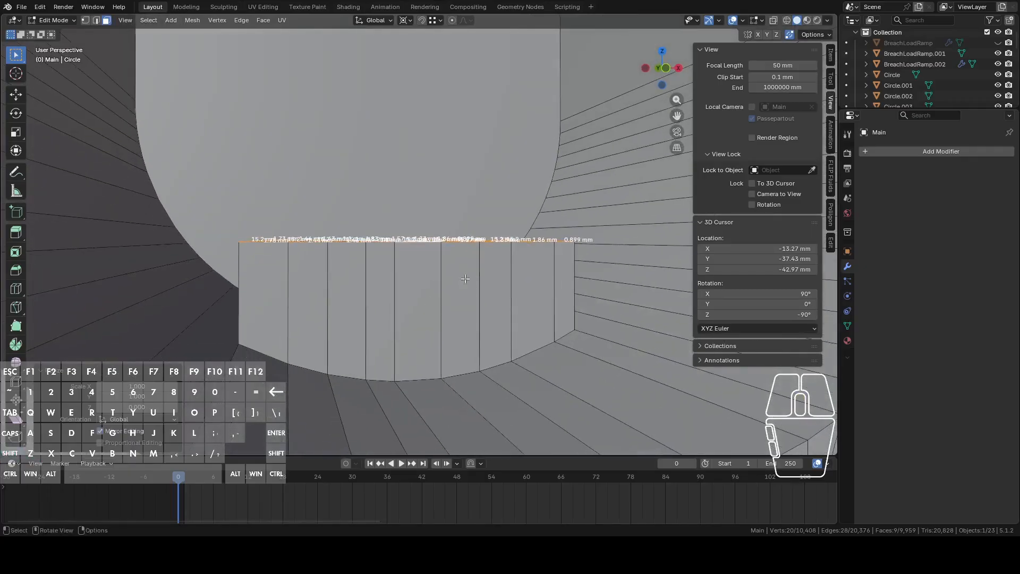
Return to object mode and raise BreachLoadRamp.002 along Z to just above the block's flat top.
{"action": "left_click", "coordinate": [915, 64]}
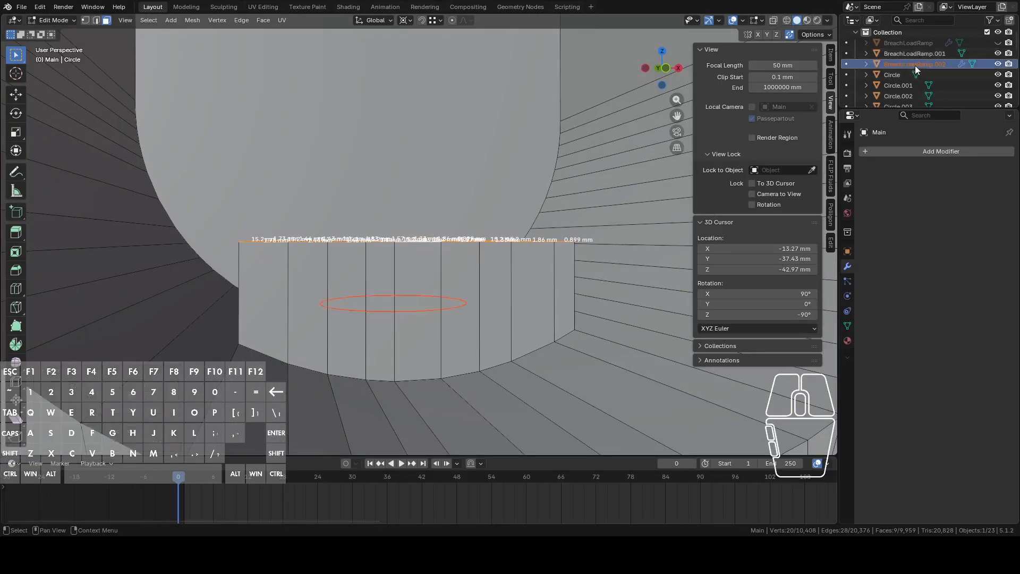
{"action": "key", "text": "Tab"}
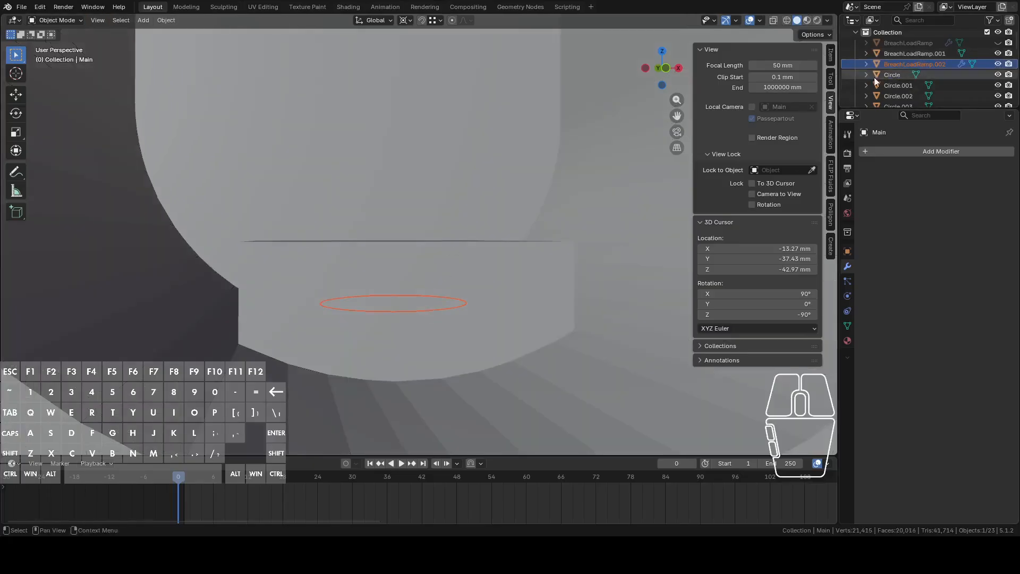
{"action": "left_click", "coordinate": [893, 67]}
{"action": "key", "text": "g"}
{"action": "key", "text": "z"}
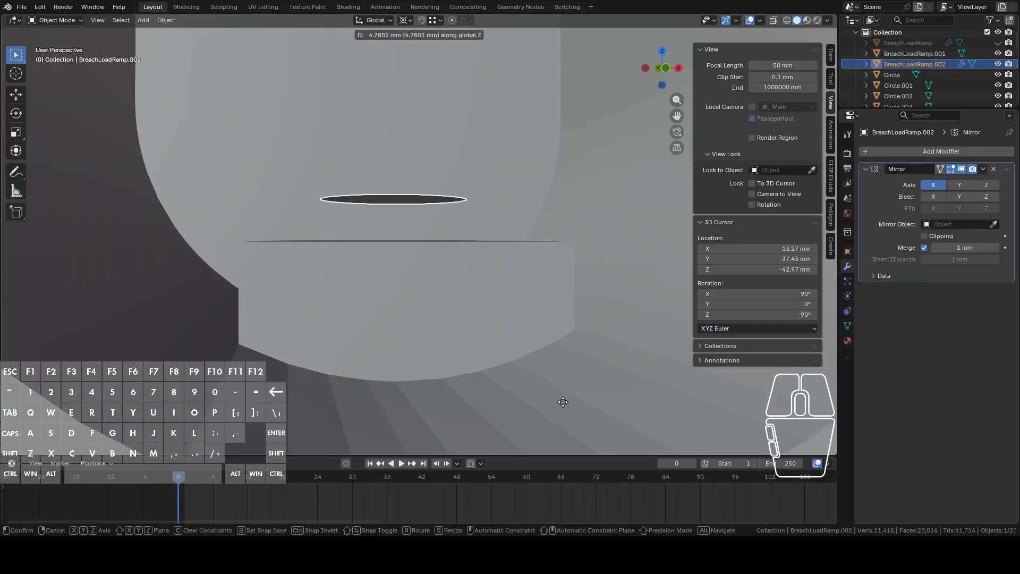
{"action": "left_click", "coordinate": [537, 464]}
{"action": "middle_click_drag", "start_coordinate": [468, 298], "coordinate": [429, 194]}
Reopen Main in edit mode and delete only the large round-ended wall face behind the block, keeping its edges.
{"action": "left_click", "coordinate": [393, 155]}
{"action": "key", "text": "Tab"}
{"action": "middle_click_drag", "start_coordinate": [393, 163], "coordinate": [485, 253]}
{"action": "left_click", "coordinate": [466, 129]}
{"action": "scroll", "coordinate": [484, 253], "scroll_direction": "up", "scroll_amount": 3}
{"action": "scroll", "coordinate": [484, 253], "scroll_direction": "up", "scroll_amount": 1}
{"action": "key", "text": "x"}
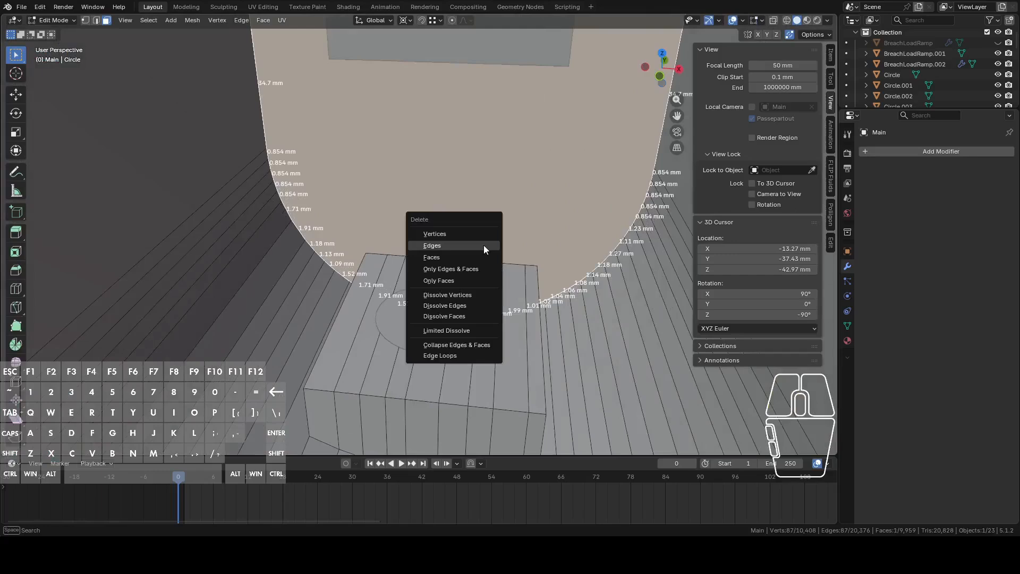
{"action": "left_click", "coordinate": [444, 280]}
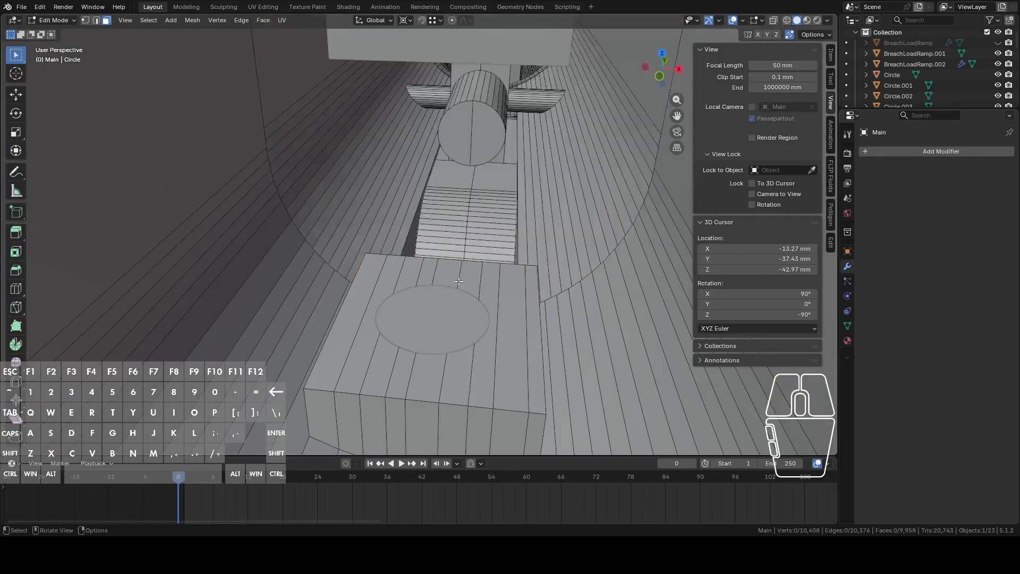
Select the wall opening's boundary, replacing its lower arc with the block's upper outline, and fill it with a new face.
{"action": "left_click", "coordinate": [517, 266], "text": "alt"}
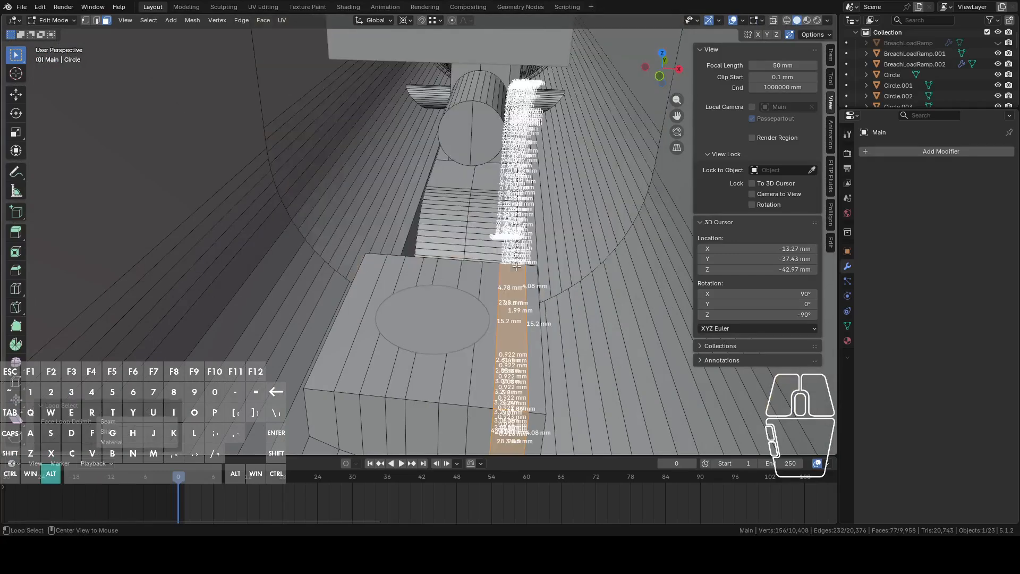
{"action": "key", "text": "2"}
{"action": "left_click", "coordinate": [328, 266], "text": "alt"}
{"action": "middle_click_drag", "start_coordinate": [438, 236], "coordinate": [443, 259]}
{"action": "key", "text": "c"}
{"action": "left_click_drag", "start_coordinate": [319, 365], "coordinate": [319, 365], "text": "shift"}
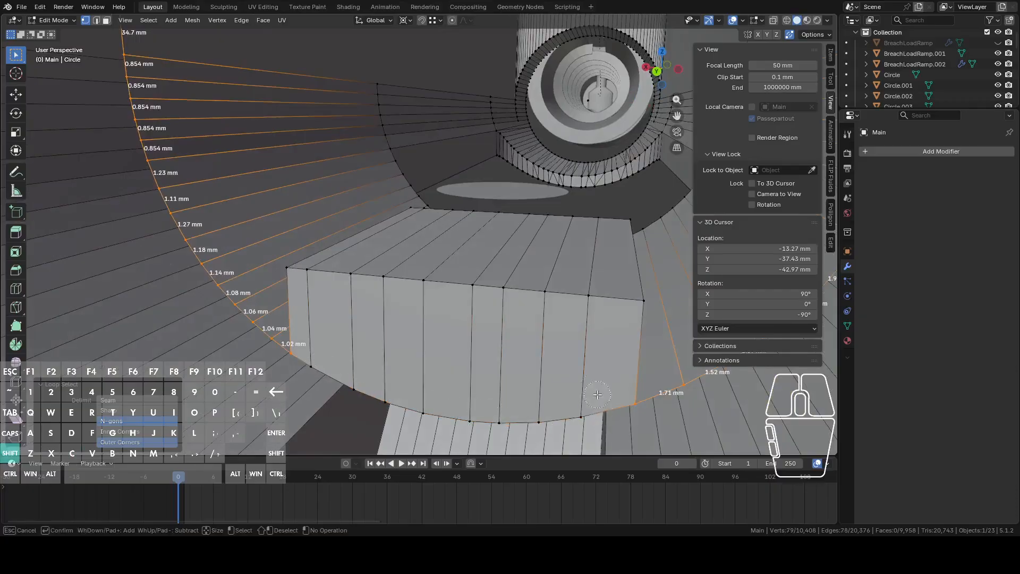
{"action": "right_click", "coordinate": [603, 410]}
{"action": "key", "text": "c"}
{"action": "left_click_drag", "start_coordinate": [631, 300], "coordinate": [524, 296]}
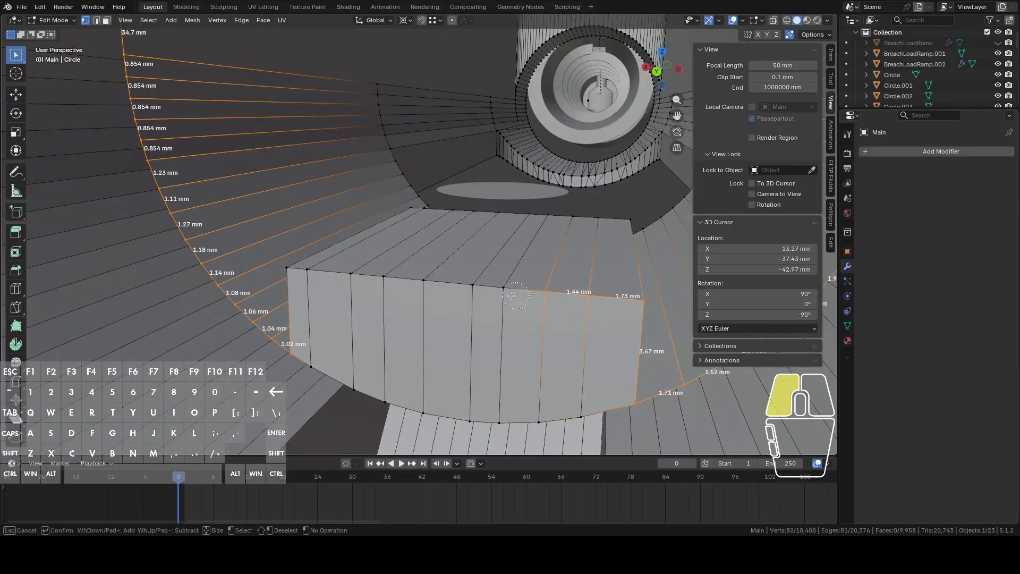
{"action": "right_click", "coordinate": [319, 274]}
{"action": "scroll", "coordinate": [361, 269], "scroll_direction": "down", "scroll_amount": 3}
{"action": "key", "text": "f"}
Select the eight inner vertices of the lower arc on the block's hidden rear side and delete them.
{"action": "middle_click_drag", "start_coordinate": [464, 243], "coordinate": [423, 235]}
{"action": "left_click", "coordinate": [326, 218]}
{"action": "key", "text": "c"}
{"action": "left_click_drag", "start_coordinate": [367, 239], "coordinate": [456, 233]}
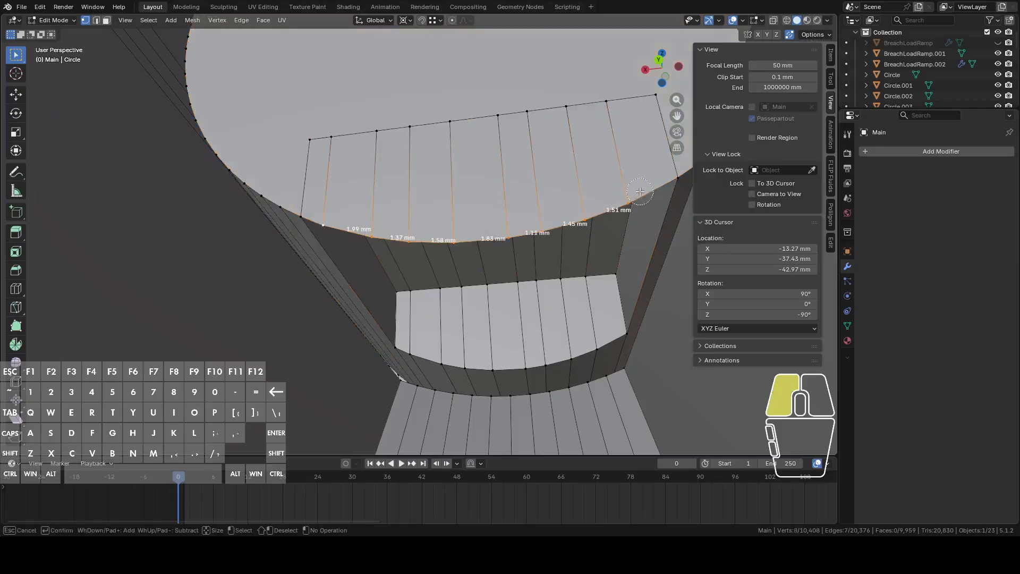
{"action": "right_click", "coordinate": [584, 218]}
{"action": "left_click", "coordinate": [524, 456]}
{"action": "middle_click_drag", "start_coordinate": [504, 255], "coordinate": [330, 323]}
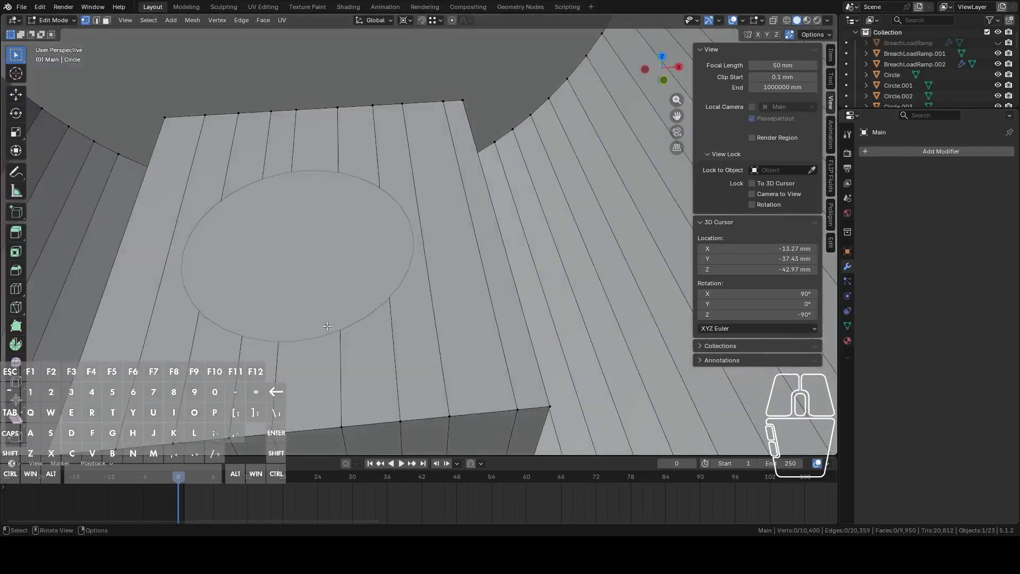
From the left orthographic view with X-ray on, select the upper part of Main's receiver and hide it.
{"action": "scroll", "coordinate": [346, 296], "scroll_direction": "down", "scroll_amount": 3}
{"action": "key", "text": "Tab"}
{"action": "scroll", "coordinate": [355, 287], "scroll_direction": "down", "scroll_amount": 3}
{"action": "middle_click_drag", "start_coordinate": [355, 287], "coordinate": [491, 239]}
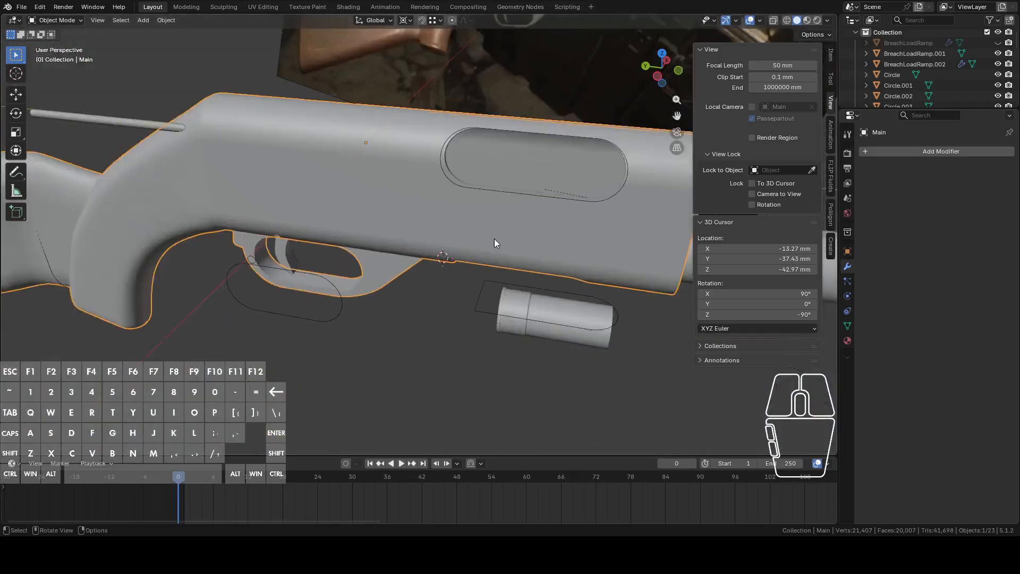
{"action": "key", "text": "Tab"}
{"action": "left_click", "coordinate": [664, 74]}
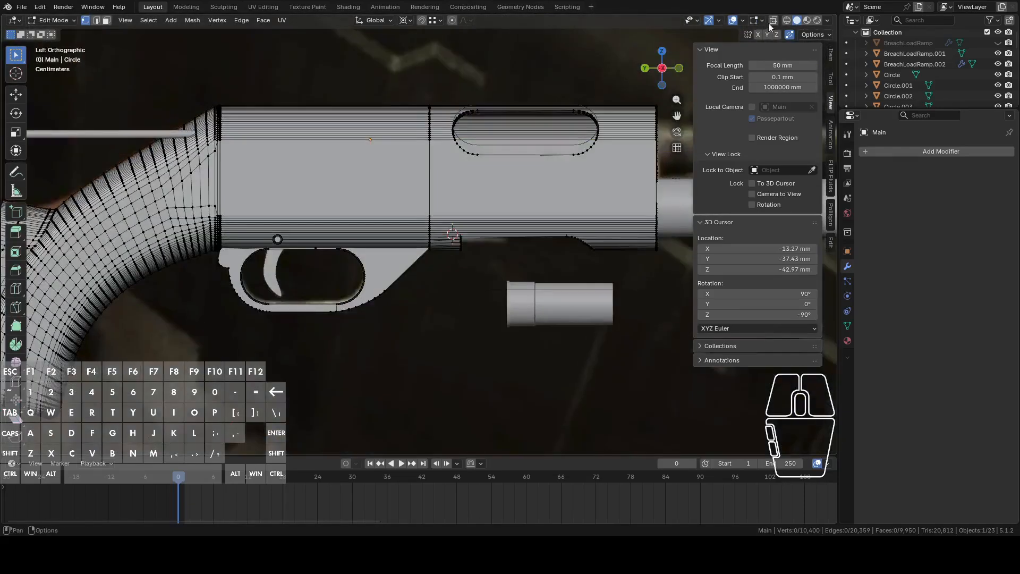
{"action": "scroll", "coordinate": [280, 113], "scroll_direction": "down", "scroll_amount": 8}
{"action": "scroll", "coordinate": [345, 180], "scroll_direction": "up", "scroll_amount": 9}
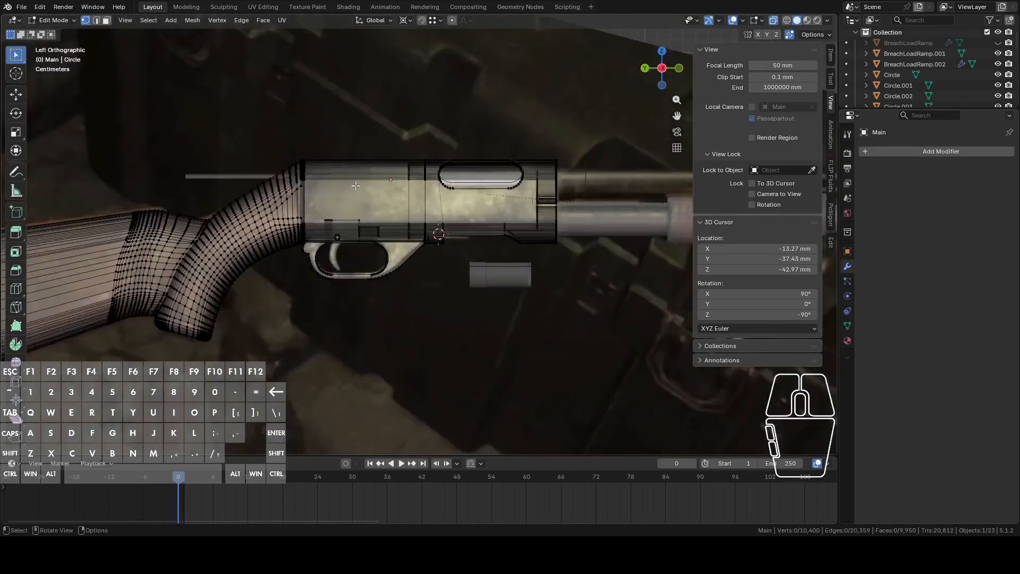
{"action": "left_click_drag", "start_coordinate": [141, 54], "coordinate": [724, 204]}
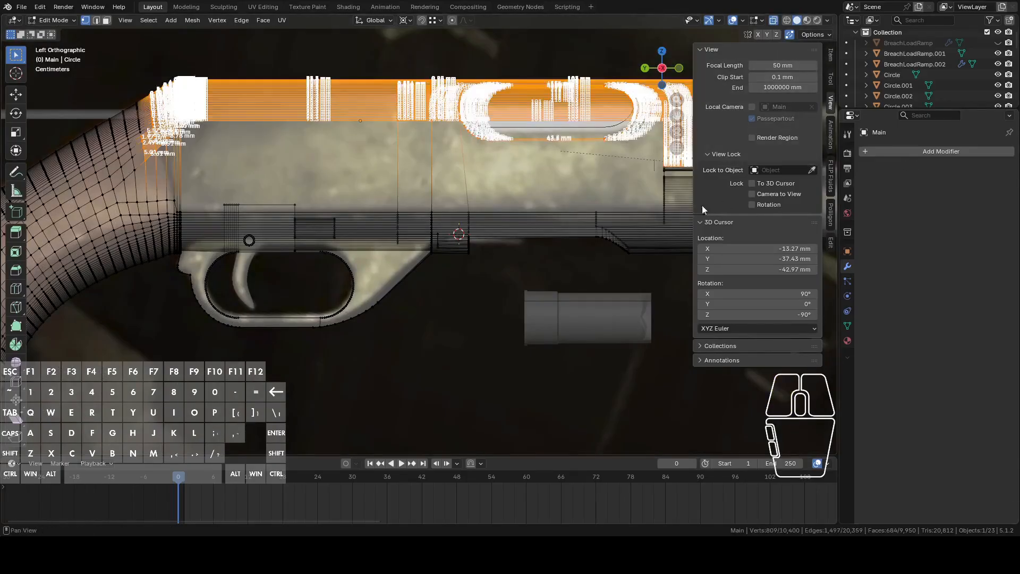
{"action": "key", "text": "h"}
{"action": "middle_click_drag", "start_coordinate": [424, 243], "coordinate": [456, 236]}
With BreachLoadRamp.002 added as the cutter, apply Knife Project to Main from the top orthographic view to cut the circle into the block.
{"action": "key", "text": "Tab"}
{"action": "left_click", "coordinate": [413, 192]}
{"action": "left_click", "coordinate": [409, 198]}
{"action": "key", "text": "Tab"}
{"action": "scroll", "coordinate": [443, 204], "scroll_direction": "up", "scroll_amount": 5}
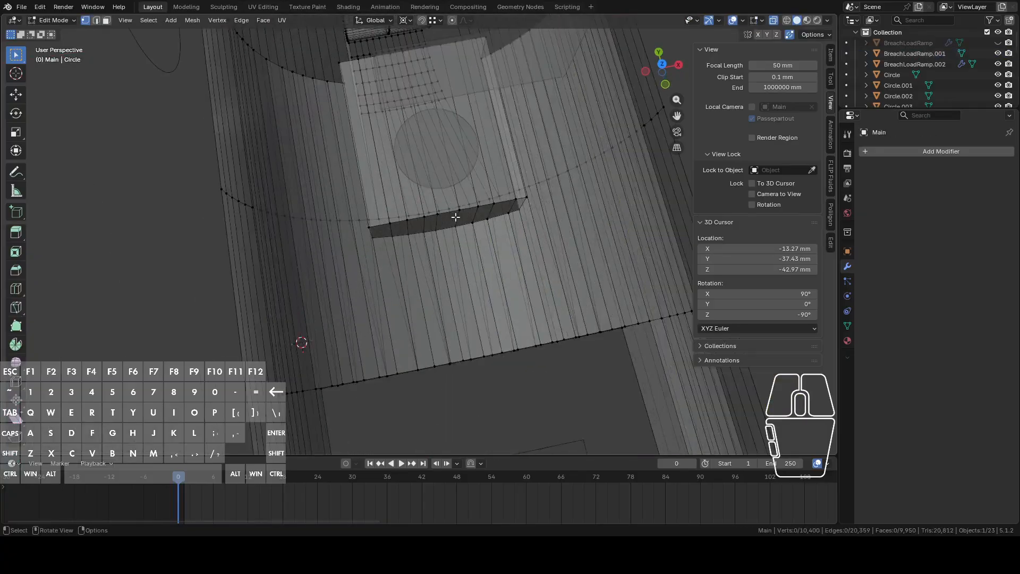
{"action": "left_click", "coordinate": [932, 64]}
{"action": "left_click", "coordinate": [662, 63]}
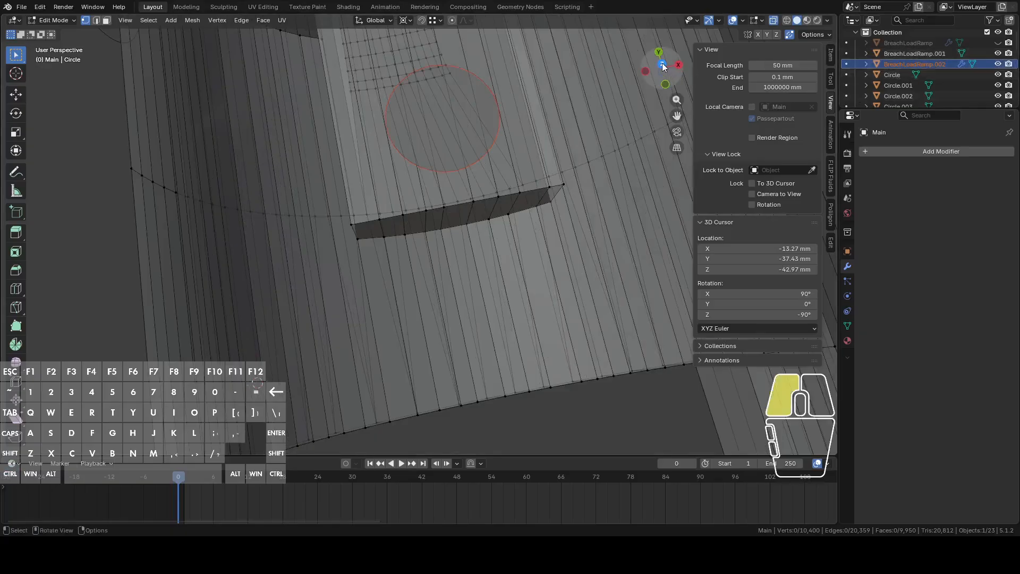
{"action": "left_click", "coordinate": [191, 20]}
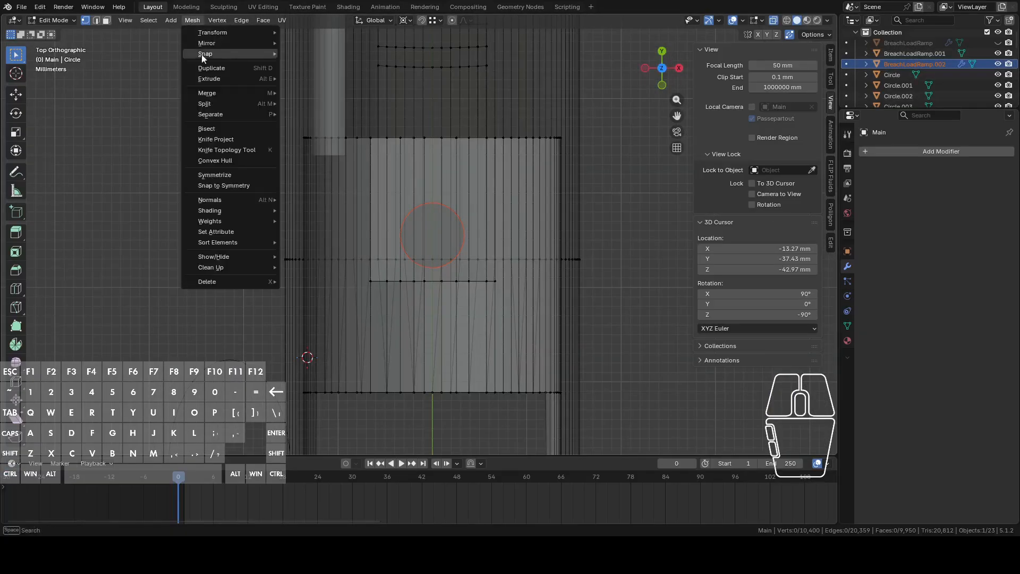
{"action": "left_click", "coordinate": [223, 138]}
Turn off X-ray and extrude the projected circular faces about 2.1 mm downward into the block.
{"action": "middle_click_drag", "start_coordinate": [409, 268], "coordinate": [485, 255]}
{"action": "left_click", "coordinate": [769, 25]}
{"action": "scroll", "coordinate": [565, 149], "scroll_direction": "down", "scroll_amount": 3}
{"action": "middle_click_drag", "start_coordinate": [565, 149], "coordinate": [563, 187]}
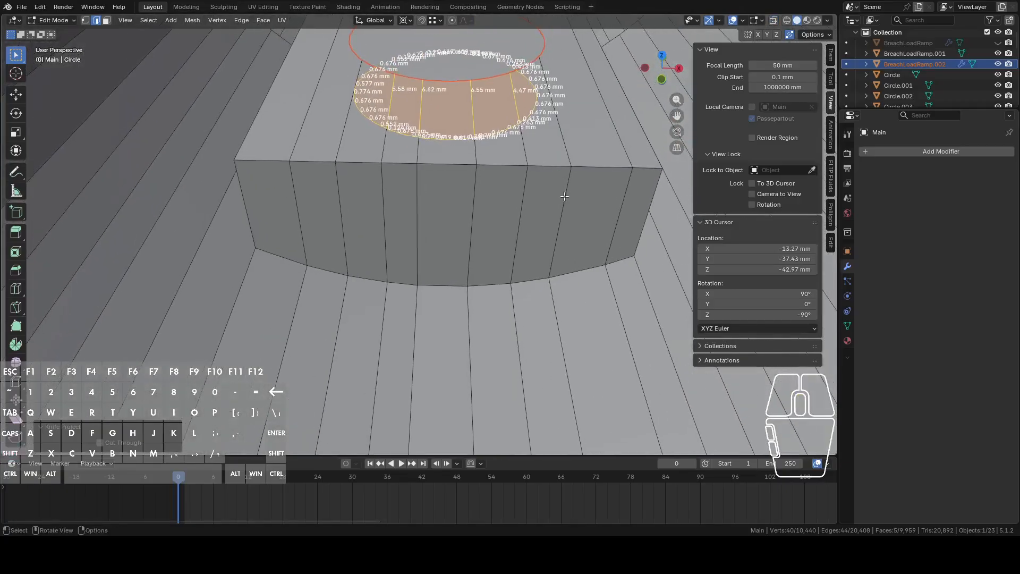
{"action": "key", "text": "e"}
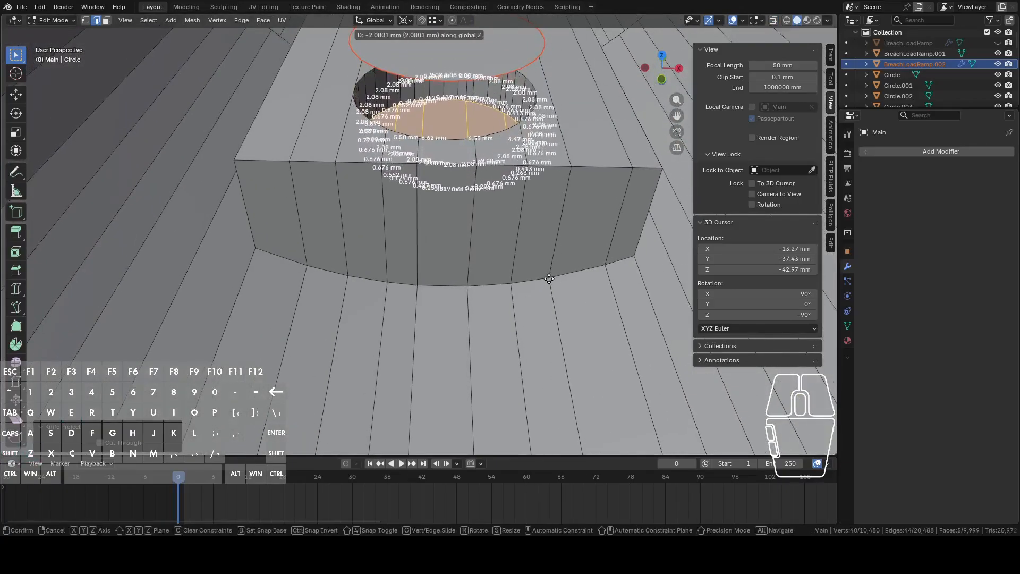
Enable snapping and lower the recess floor further along Z to the block's lower front edge.
{"action": "left_click", "coordinate": [422, 62]}
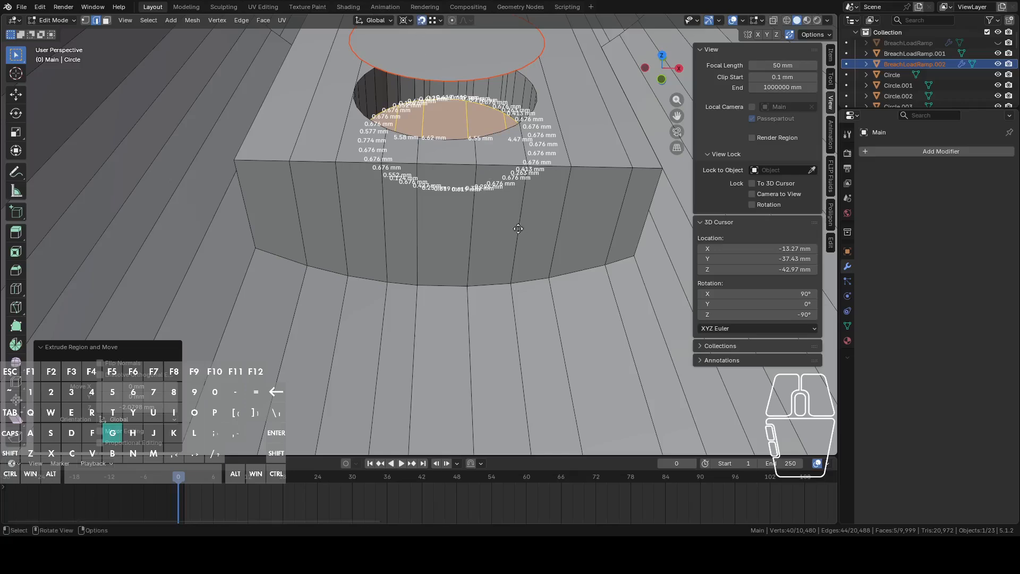
{"action": "key", "text": "g"}
{"action": "key", "text": "z"}
{"action": "left_click", "coordinate": [547, 283]}
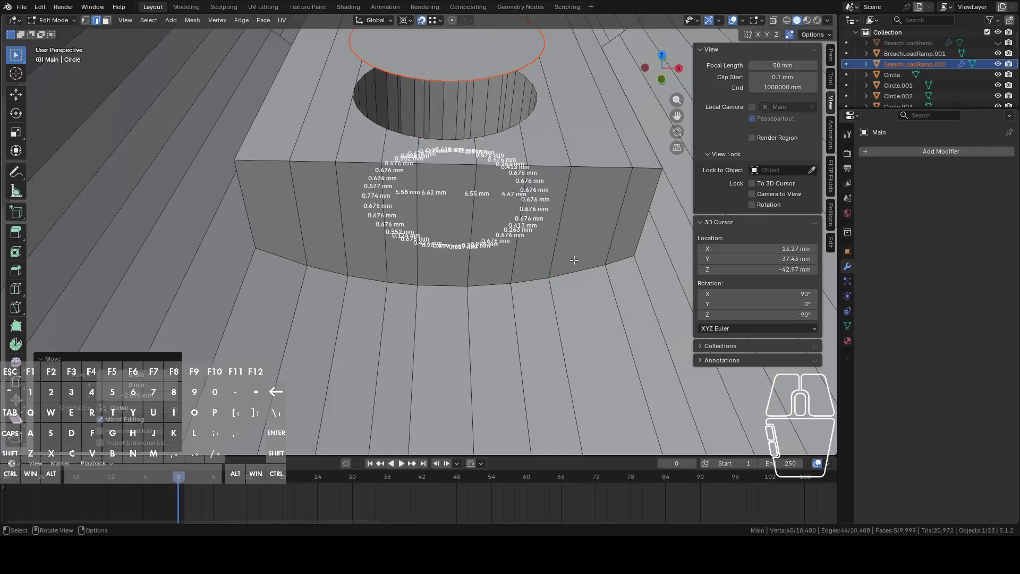
{"action": "middle_click_drag", "start_coordinate": [574, 260], "coordinate": [532, 232]}
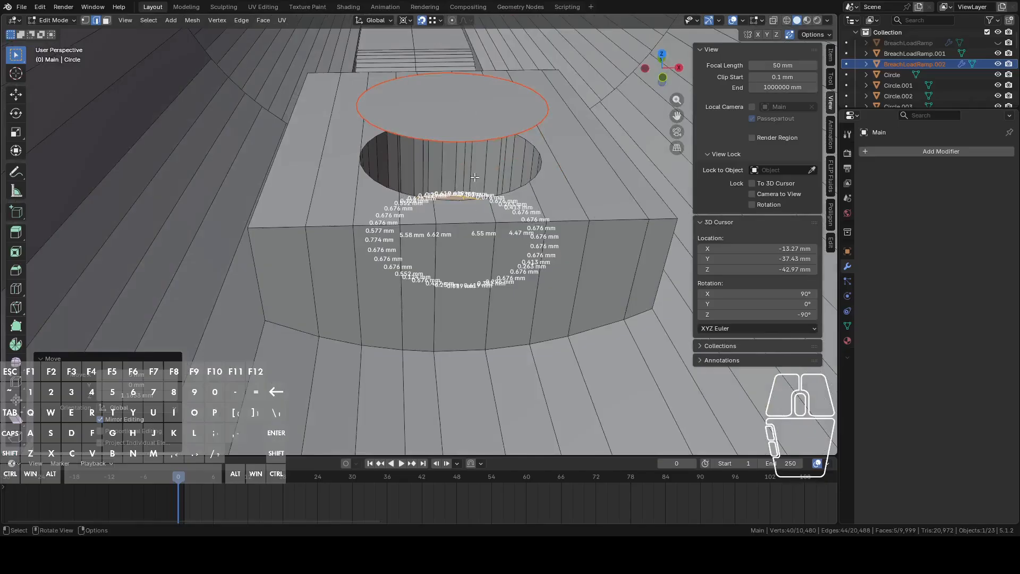
{"action": "key", "text": "grave"}
{"action": "right_click", "coordinate": [454, 180]}
In object mode, hide the BreachLoadRamp.002 circle and make the BreachLoadRamp object visible again.
{"action": "key", "text": "Tab"}
{"action": "mouse_move", "coordinate": [509, 158]}
{"action": "middle_mouse_down"}
{"action": "mouse_move", "coordinate": [464, 161]}
{"action": "mouse_move", "coordinate": [530, 161]}
{"action": "middle_mouse_up"}
{"action": "left_click", "coordinate": [463, 163]}
{"action": "key", "text": "h"}
{"action": "middle_click_drag", "start_coordinate": [462, 167], "coordinate": [545, 222]}
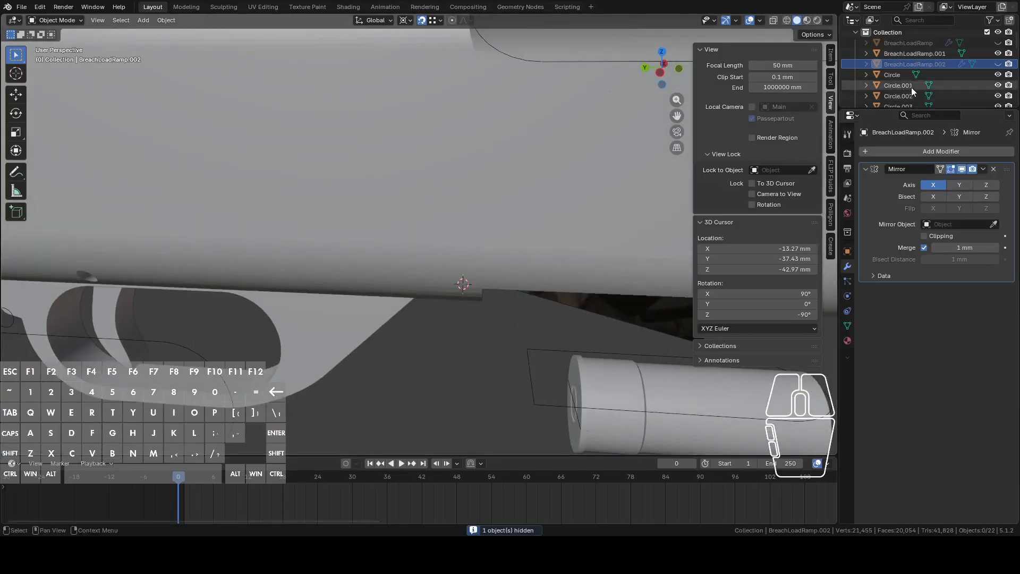
{"action": "left_click", "coordinate": [997, 43]}
Select the Main receiver and reopen it in edit mode.
{"action": "middle_click_drag", "start_coordinate": [645, 160], "coordinate": [534, 152]}
{"action": "scroll", "coordinate": [606, 167], "scroll_direction": "up", "scroll_amount": 4}
{"action": "scroll", "coordinate": [649, 148], "scroll_direction": "down", "scroll_amount": 4}
{"action": "left_click", "coordinate": [386, 159], "text": "shift"}
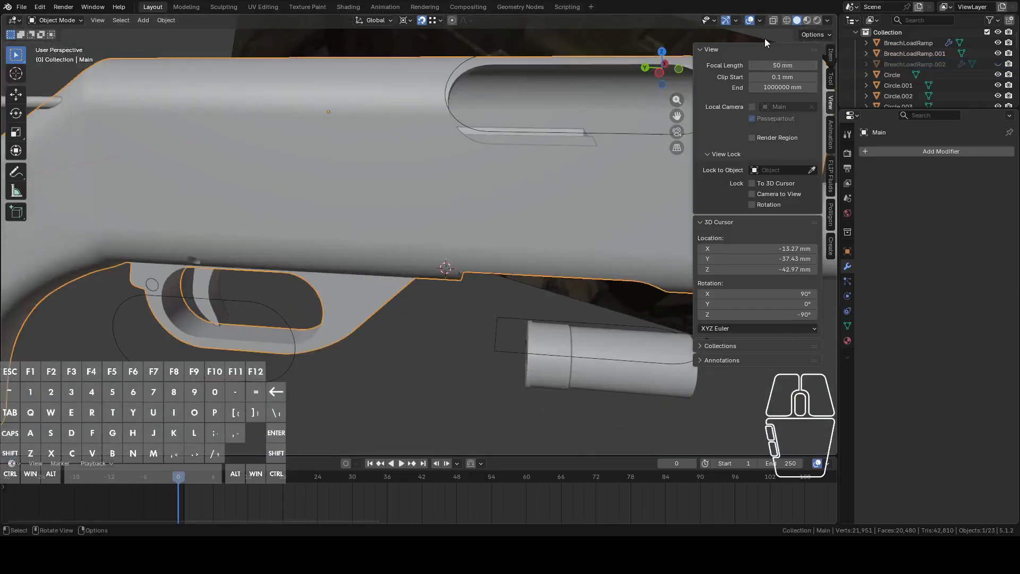
{"action": "key", "text": "Tab"}
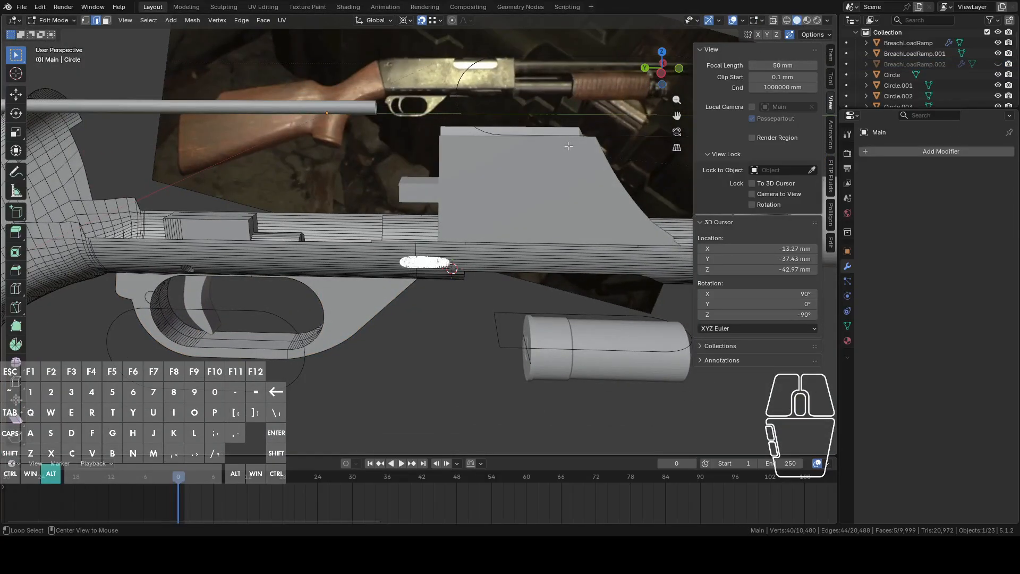
Reveal all hidden geometry of the Main receiver, turn on X-ray and return to object mode.
{"action": "key", "text": "alt+h"}
{"action": "middle_click_drag", "start_coordinate": [551, 174], "coordinate": [521, 219], "text": "shift"}
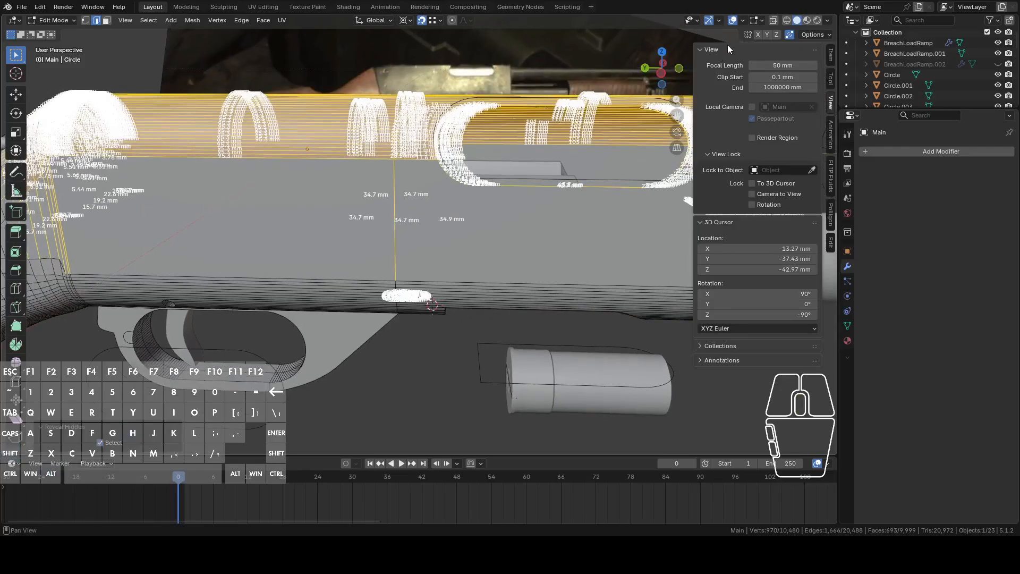
{"action": "left_click", "coordinate": [774, 21]}
{"action": "scroll", "coordinate": [632, 126], "scroll_direction": "up", "scroll_amount": 4}
{"action": "middle_click_drag", "start_coordinate": [594, 163], "coordinate": [607, 158]}
{"action": "key", "text": "Tab"}
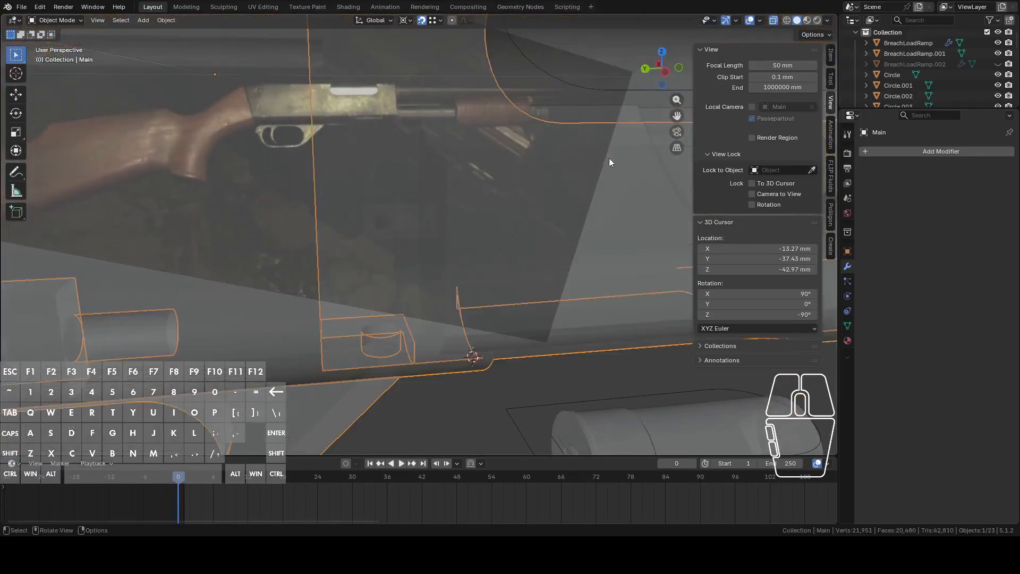
Add BreachLoadRamp to the selection and open it together with Main in edit mode.
{"action": "left_click", "coordinate": [901, 43], "text": "ctrl"}
{"action": "key", "text": "Tab"}
{"action": "scroll", "coordinate": [564, 181], "scroll_direction": "up", "scroll_amount": 2}
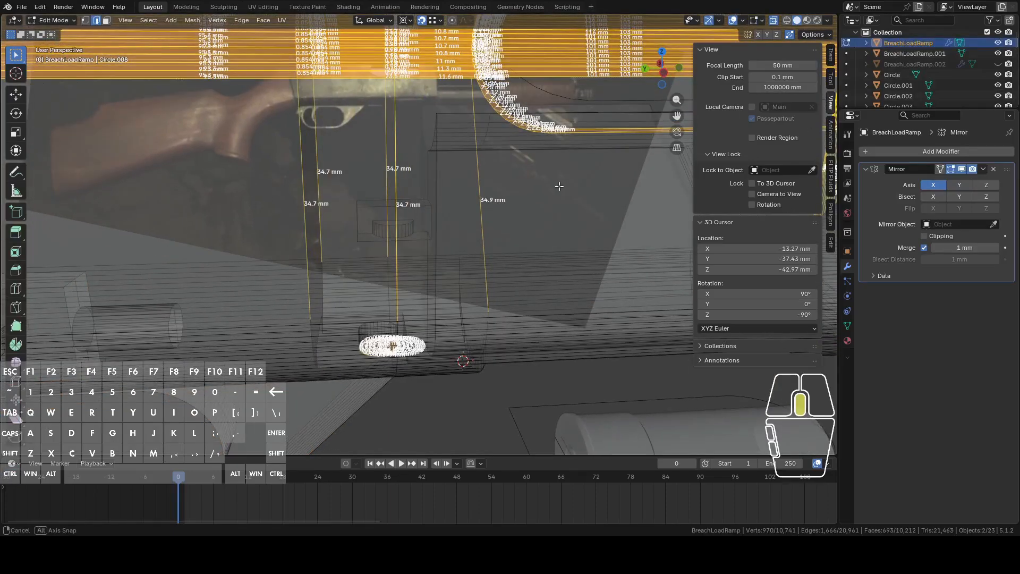
{"action": "middle_click_drag", "start_coordinate": [534, 209], "coordinate": [527, 192]}
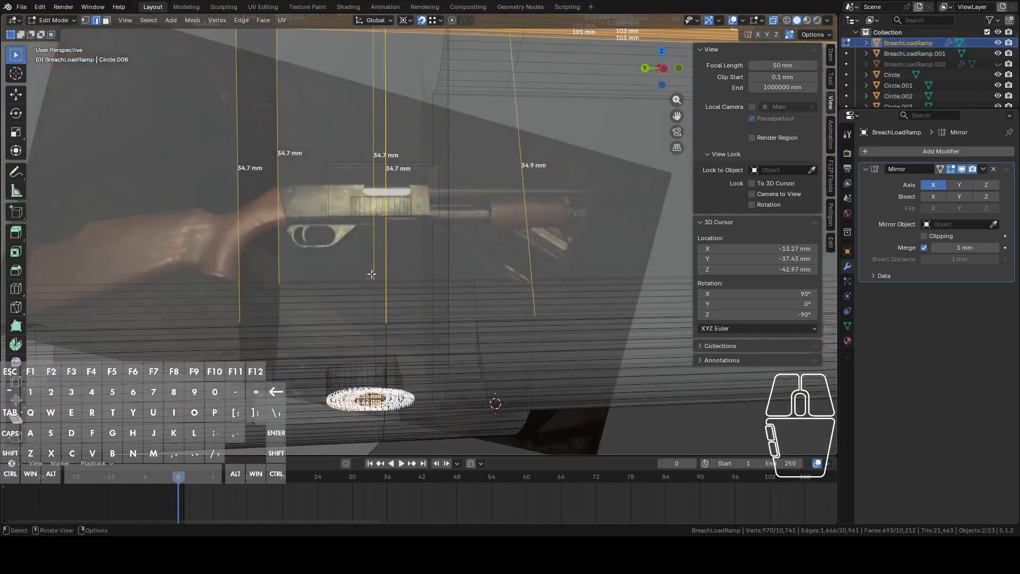
{"action": "mouse_move", "coordinate": [433, 282]}
{"action": "middle_mouse_down"}
{"action": "mouse_move", "coordinate": [467, 280]}
{"action": "mouse_move", "coordinate": [492, 230]}
{"action": "middle_mouse_up"}
{"action": "scroll", "coordinate": [478, 233], "scroll_direction": "up", "scroll_amount": 4}
Extrude one bottom vertex of the ramp's rear block about 17.6 mm down along Z as a guide toward the receiver's recess.
{"action": "key", "text": "1"}
{"action": "left_click", "coordinate": [405, 181]}
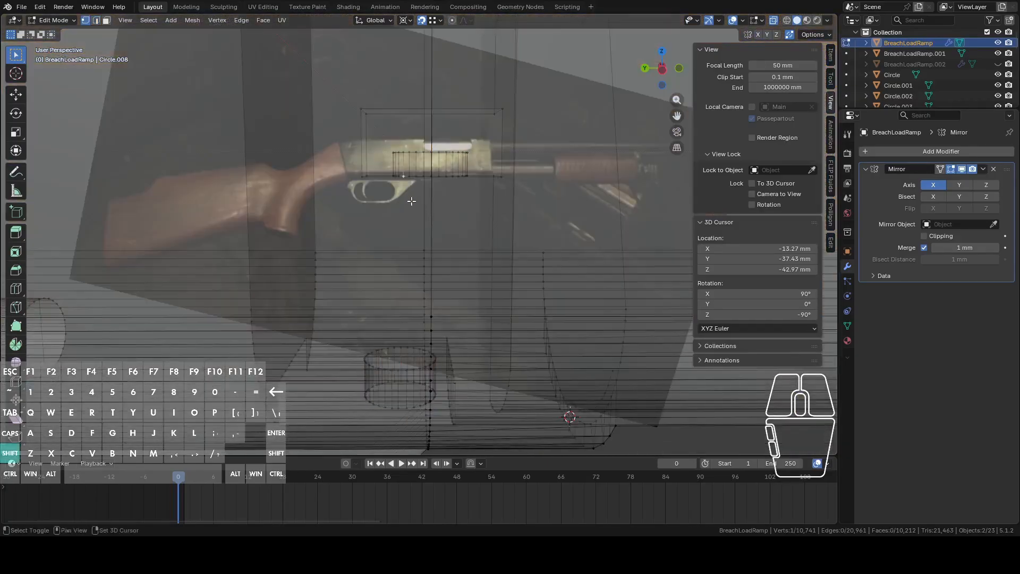
{"action": "middle_click_drag", "start_coordinate": [412, 201], "coordinate": [438, 176], "text": "shift"}
{"action": "key", "text": "e"}
{"action": "key", "text": "z"}
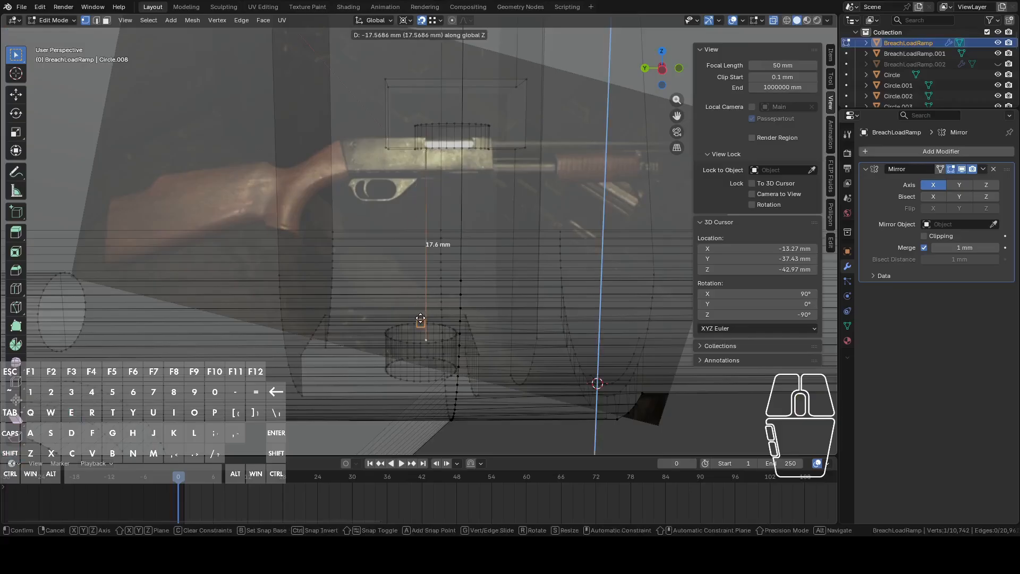
{"action": "left_click", "coordinate": [421, 318]}
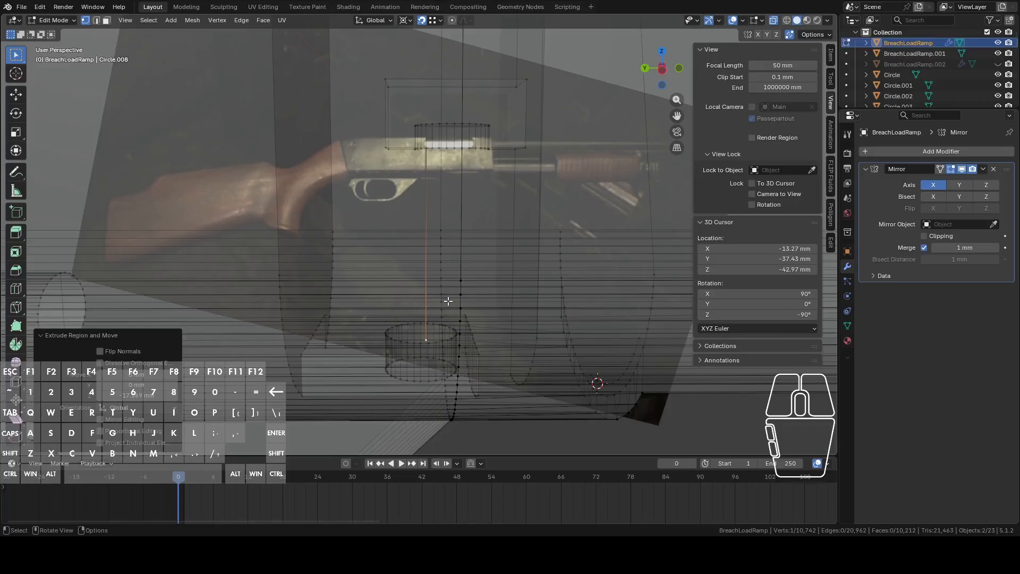
Select the ramp's whole rear block with its recess and move it about 2.5 mm down along Z.
{"action": "middle_click_drag", "start_coordinate": [428, 141], "coordinate": [406, 199], "text": "shift"}
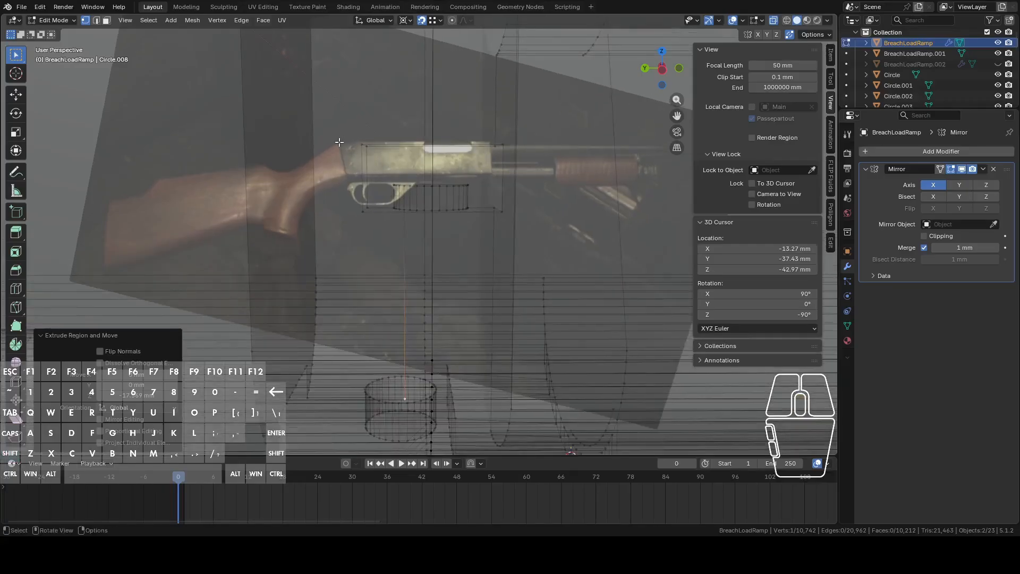
{"action": "left_click_drag", "start_coordinate": [340, 142], "coordinate": [525, 233]}
{"action": "middle_click_drag", "start_coordinate": [550, 219], "coordinate": [559, 216]}
{"action": "key", "text": "g"}
{"action": "key", "text": "z"}
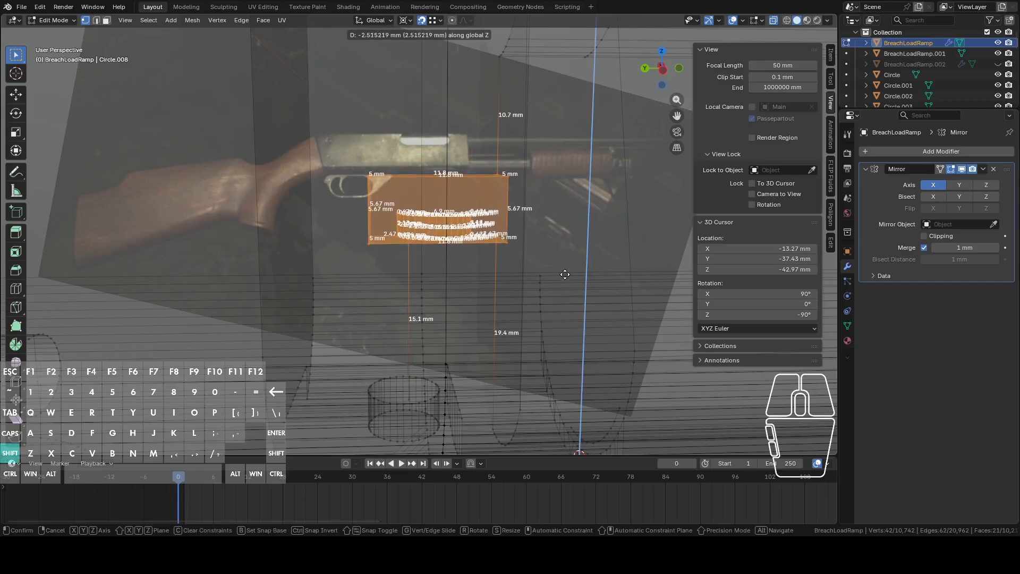
{"action": "left_click", "coordinate": [558, 278]}
Switch to the left orthographic view, leave edit mode and select only BreachLoadRamp.
{"action": "middle_click_drag", "start_coordinate": [558, 278], "coordinate": [534, 237]}
{"action": "scroll", "coordinate": [535, 236], "scroll_direction": "down", "scroll_amount": 5}
{"action": "left_click", "coordinate": [664, 72]}
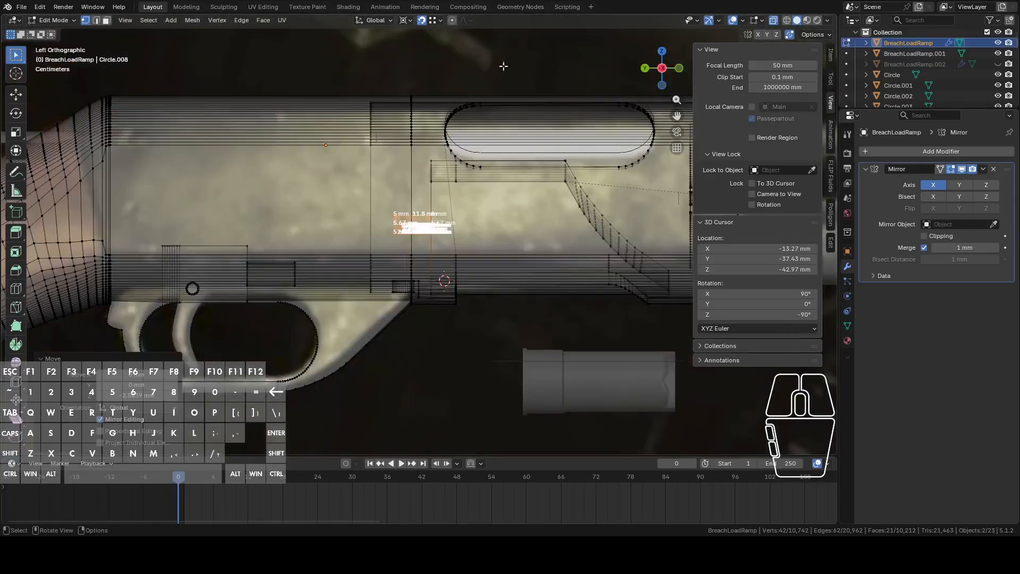
{"action": "scroll", "coordinate": [554, 206], "scroll_direction": "up", "scroll_amount": 5}
{"action": "key", "text": "Tab"}
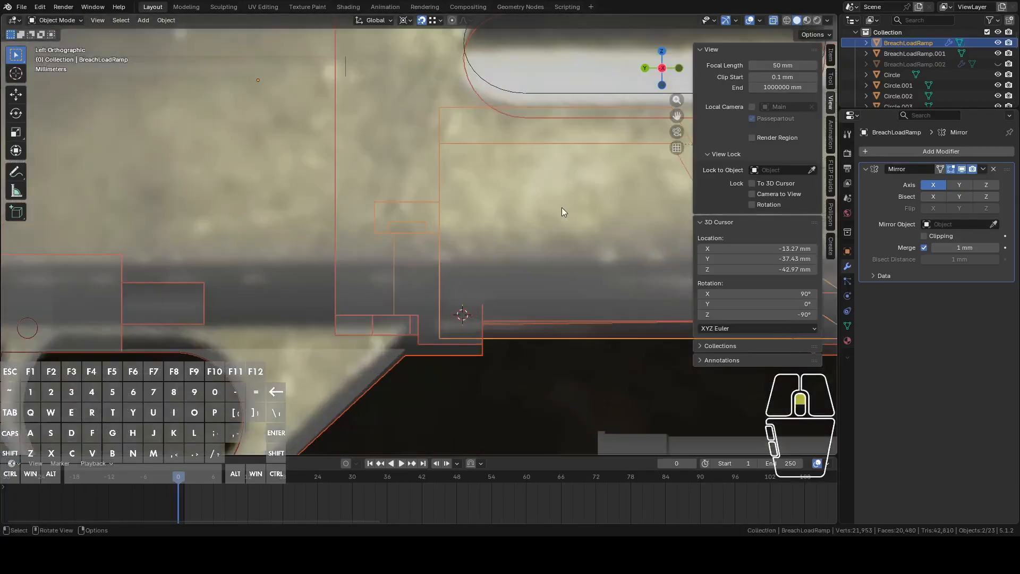
{"action": "left_click", "coordinate": [560, 216]}
{"action": "left_click", "coordinate": [562, 219]}
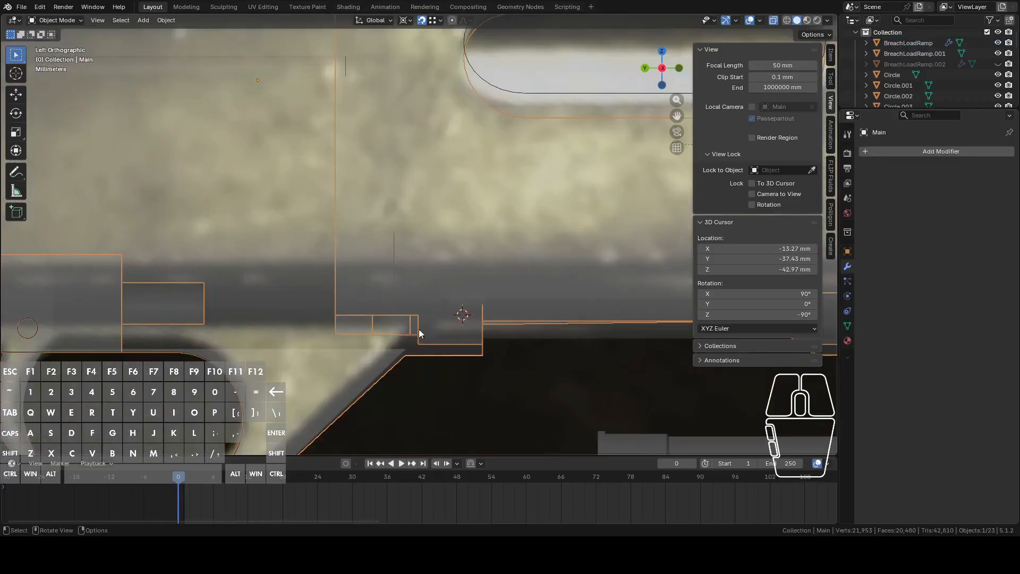
{"action": "left_click", "coordinate": [569, 261]}
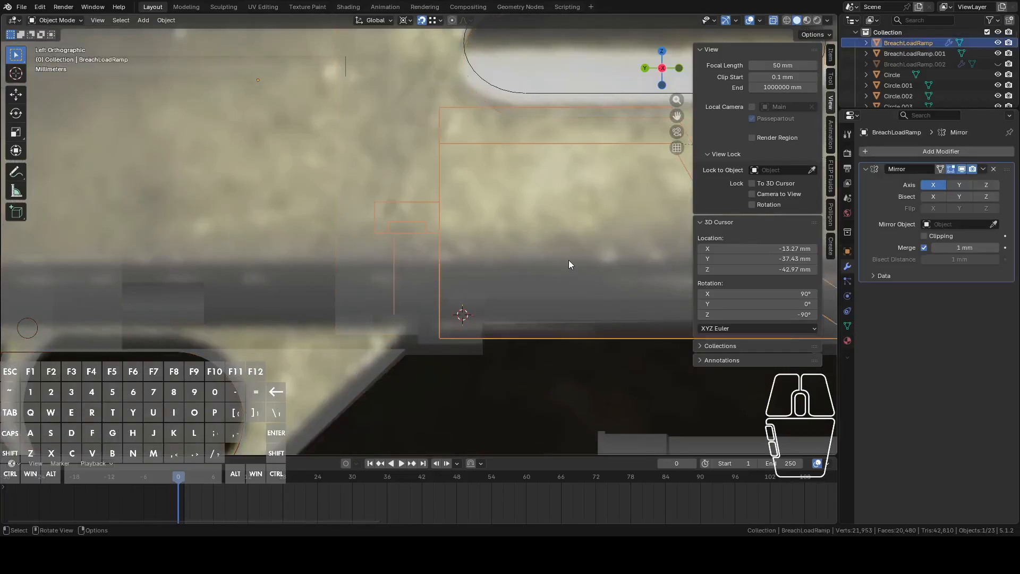
Try rotating BreachLoadRamp about 23° around the 3D cursor to test its swing, and undo the rotation.
{"action": "key", "text": "r"}
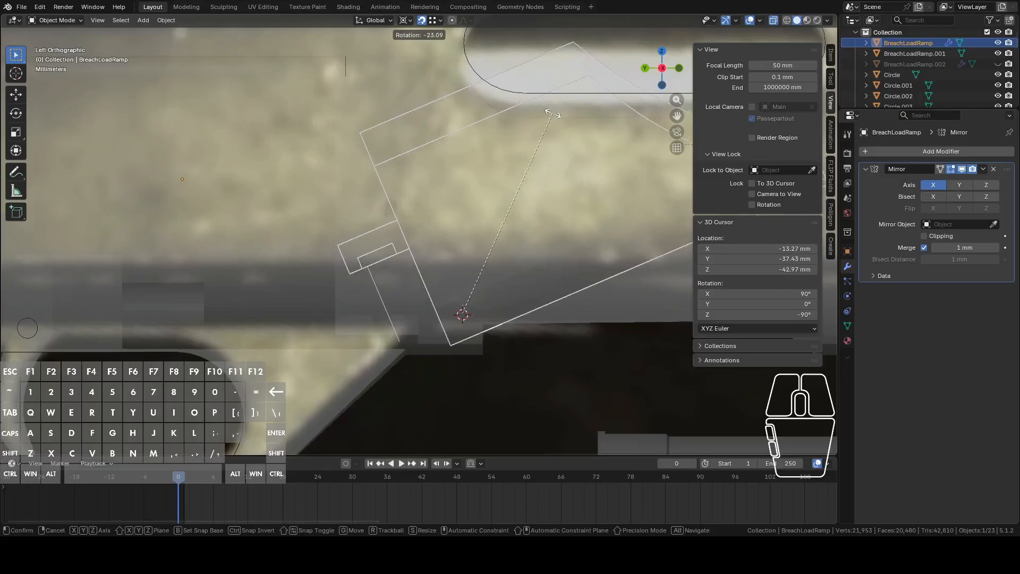
{"action": "left_click", "coordinate": [551, 126]}
{"action": "scroll", "coordinate": [550, 126], "scroll_direction": "down", "scroll_amount": 5}
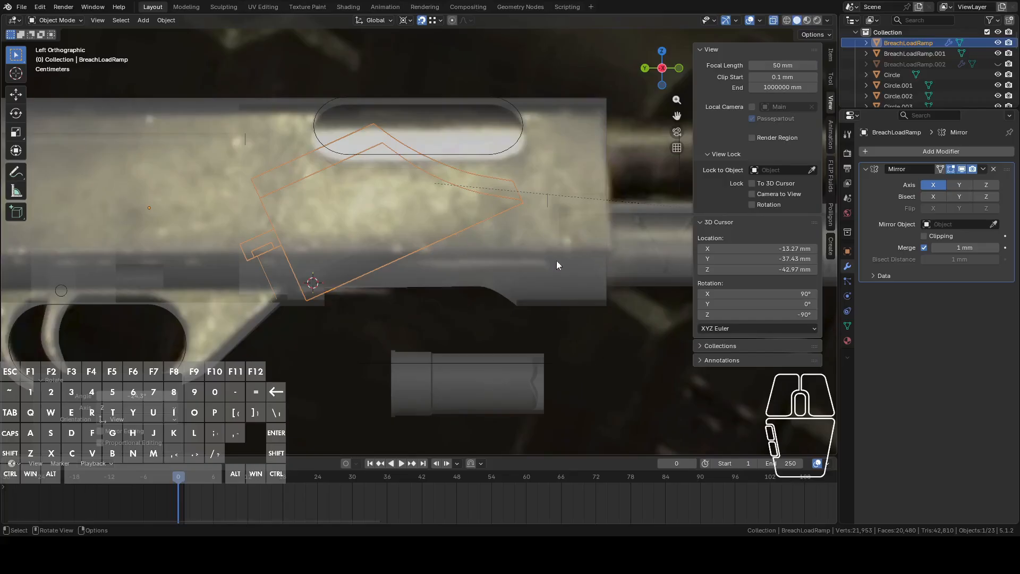
{"action": "key", "text": "ctrl+z"}
Bevel the upper rear edge of the ramp's rear block with a 1.77 mm width and one segment.
{"action": "scroll", "coordinate": [474, 267], "scroll_direction": "up", "scroll_amount": 6}
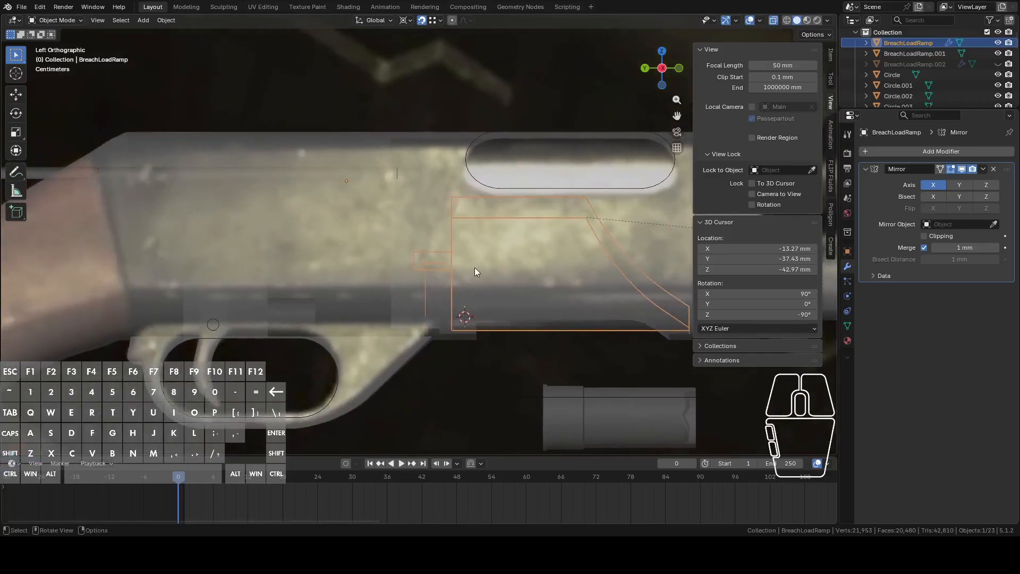
{"action": "key", "text": "Tab"}
{"action": "middle_click_drag", "start_coordinate": [486, 280], "coordinate": [495, 299]}
{"action": "key", "text": "2"}
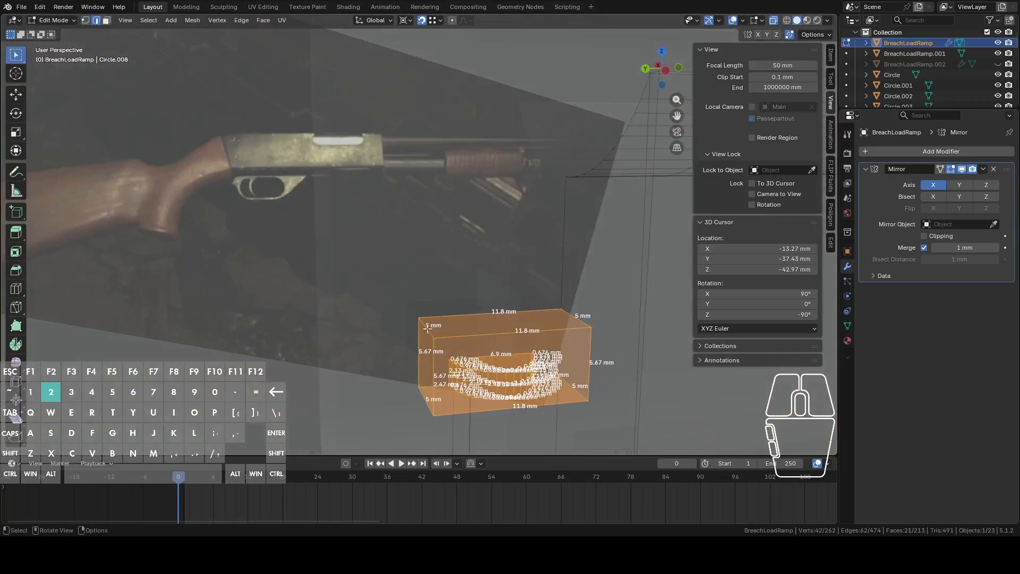
{"action": "left_click", "coordinate": [433, 327]}
{"action": "middle_click_drag", "start_coordinate": [461, 334], "coordinate": [494, 209]}
{"action": "right_click", "coordinate": [494, 209]}
{"action": "left_click", "coordinate": [468, 246]}
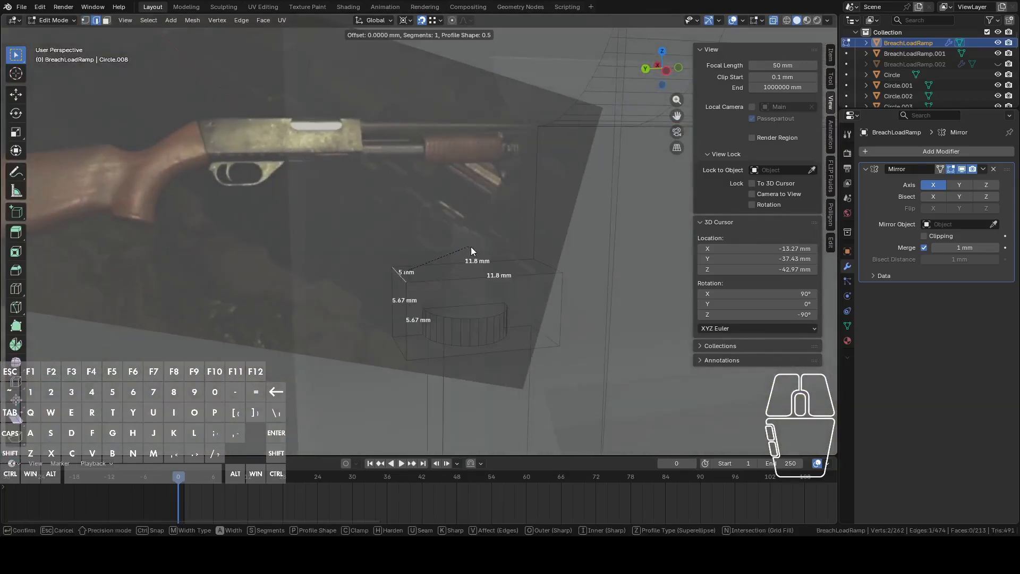
{"action": "left_click", "coordinate": [496, 247]}
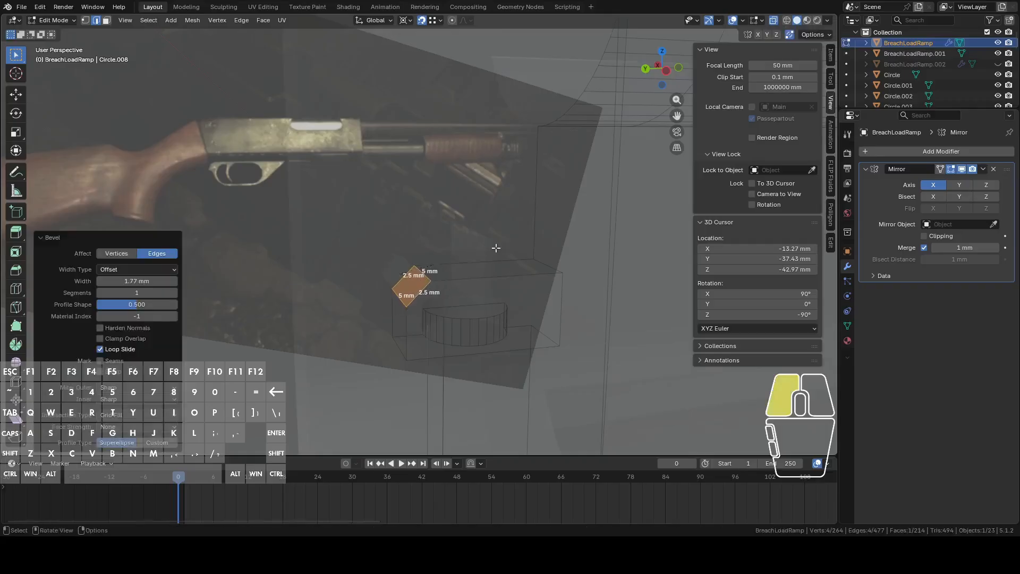
Try rotating the bevelled BreachLoadRamp about 27.7° around the 3D cursor in the left orthographic view.
{"action": "scroll", "coordinate": [496, 252], "scroll_direction": "down", "scroll_amount": 3}
{"action": "key", "text": "Tab"}
{"action": "middle_click_drag", "start_coordinate": [563, 239], "coordinate": [642, 110]}
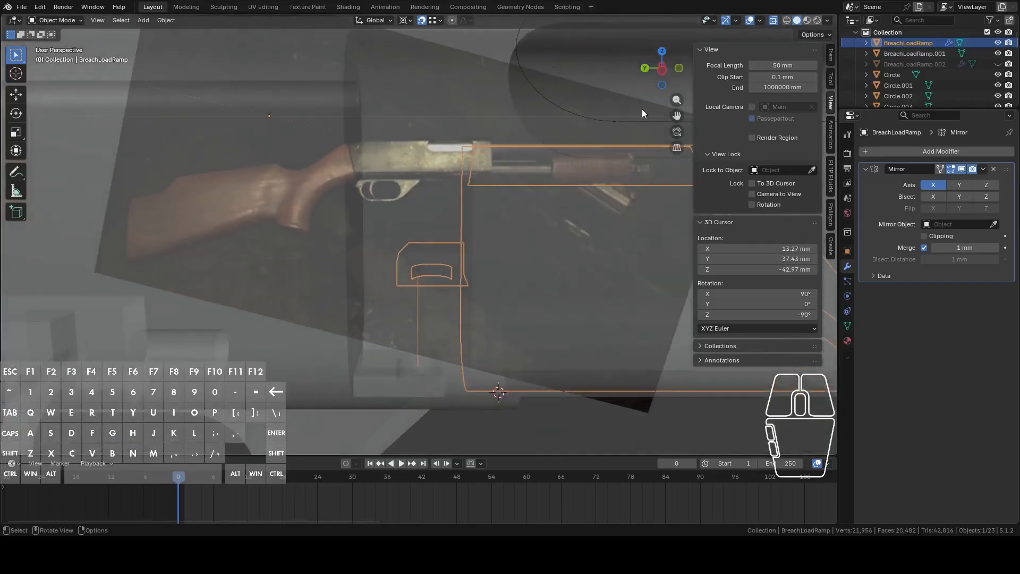
{"action": "left_click", "coordinate": [663, 73]}
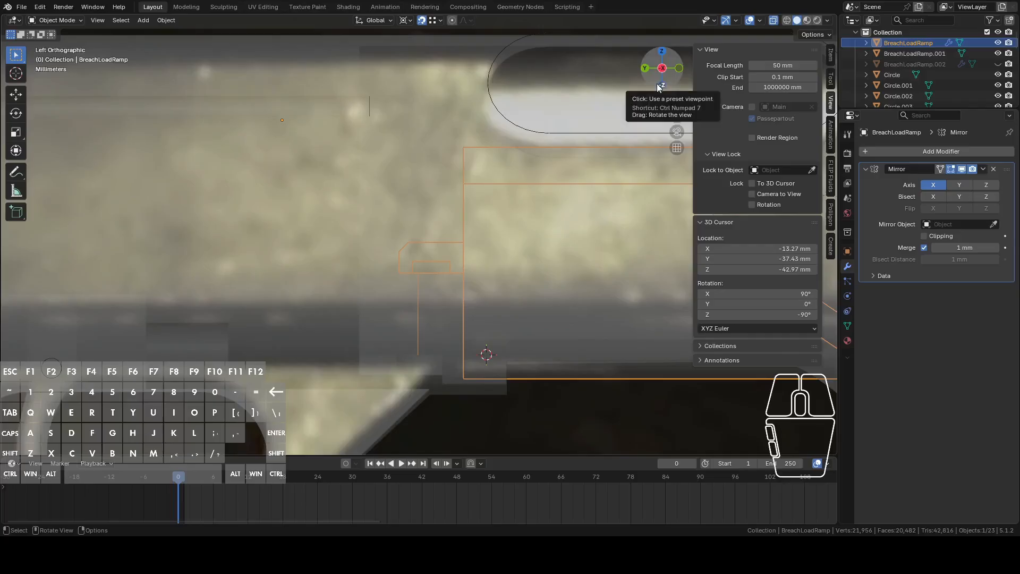
{"action": "scroll", "coordinate": [587, 165], "scroll_direction": "up", "scroll_amount": 2}
{"action": "key", "text": "r"}
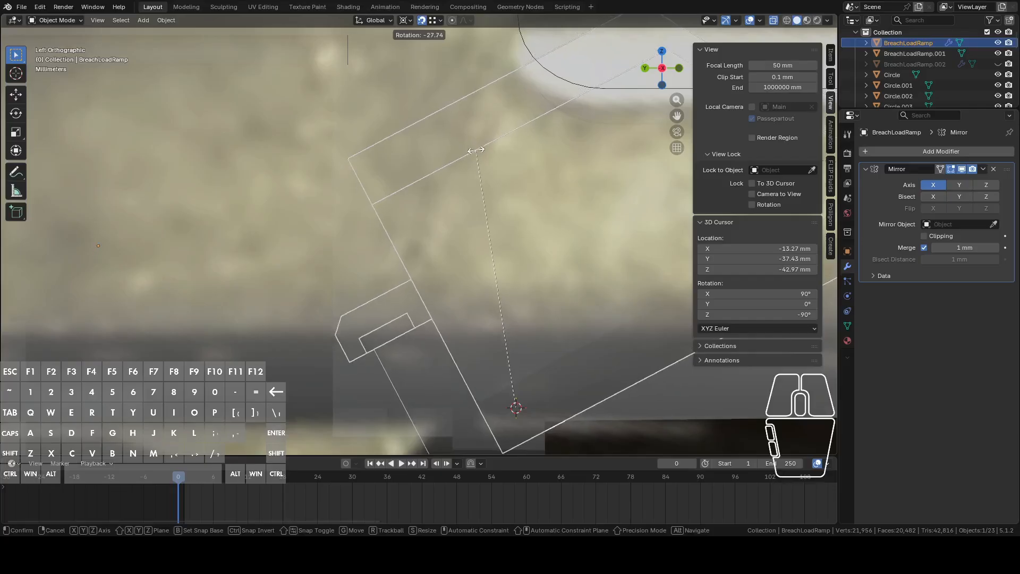
{"action": "left_click", "coordinate": [476, 150]}
{"action": "scroll", "coordinate": [477, 154], "scroll_direction": "down", "scroll_amount": 5}
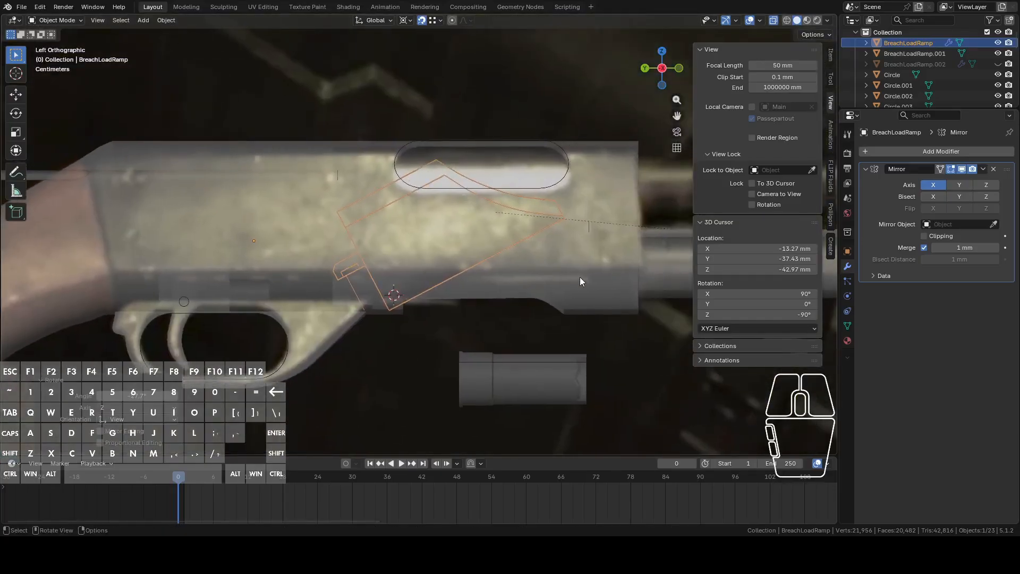
Delete the extruded guide vertex beneath the ramp's rear block.
{"action": "key", "text": "Tab"}
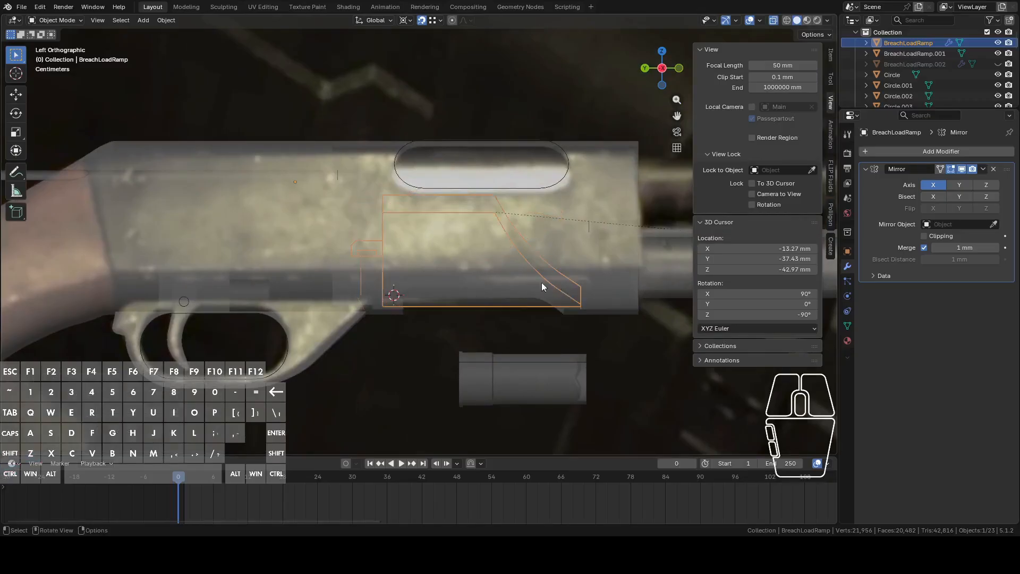
{"action": "scroll", "coordinate": [378, 279], "scroll_direction": "up", "scroll_amount": 3}
{"action": "middle_click_drag", "start_coordinate": [332, 327], "coordinate": [391, 312], "text": "shift"}
{"action": "left_click", "coordinate": [382, 335]}
{"action": "right_click", "coordinate": [390, 346]}
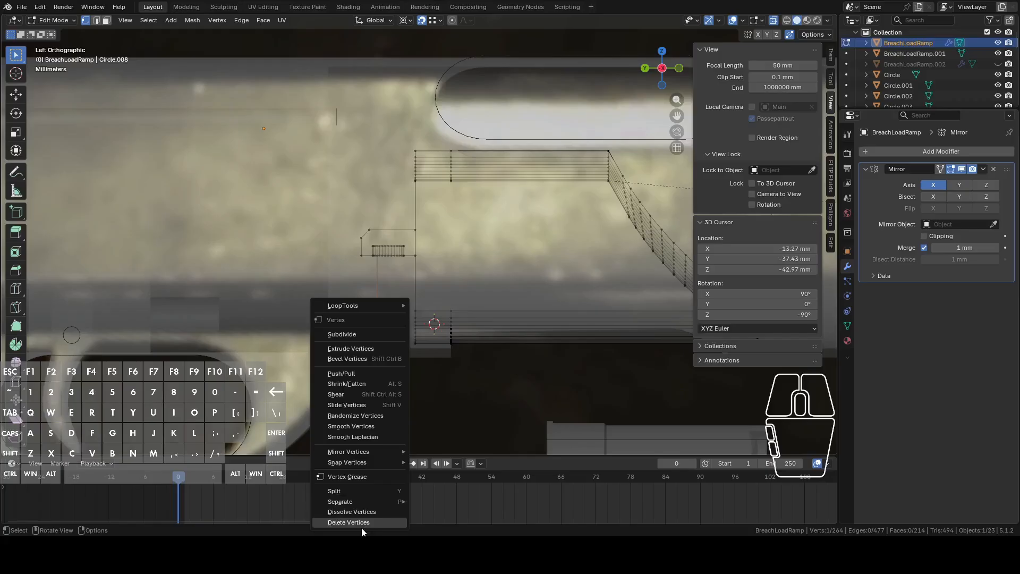
{"action": "left_click", "coordinate": [365, 528]}
Check the ramp inside the receiver and make the BreachPaddle object visible again.
{"action": "middle_click_drag", "start_coordinate": [465, 346], "coordinate": [500, 271]}
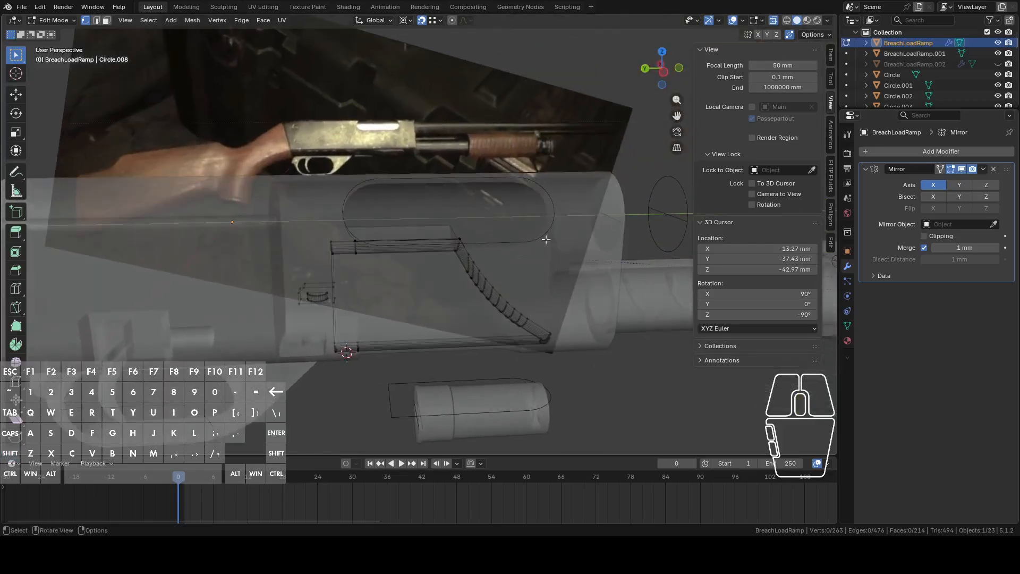
{"action": "left_click", "coordinate": [664, 74]}
{"action": "middle_click_drag", "start_coordinate": [563, 240], "coordinate": [441, 259], "text": "shift"}
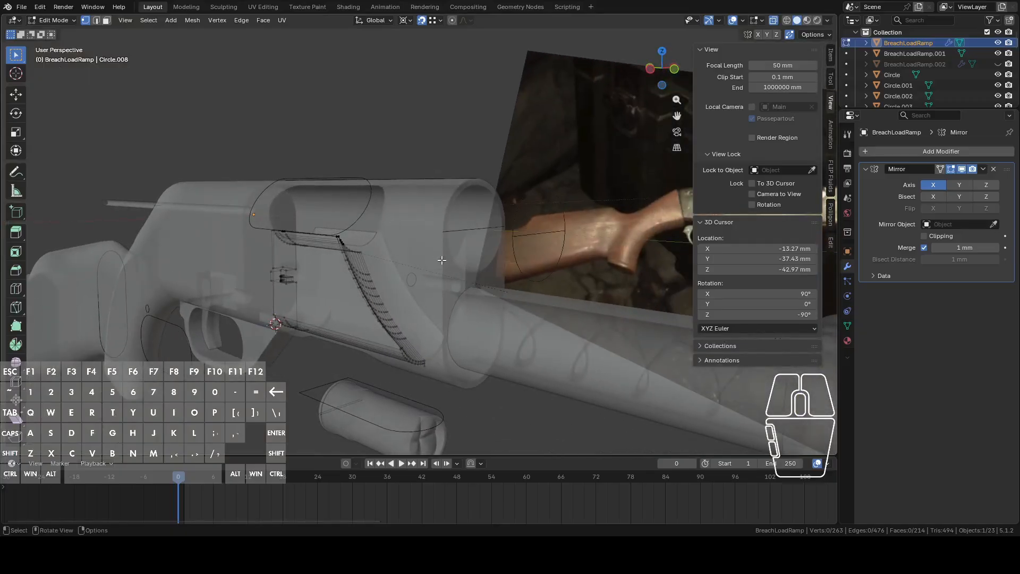
{"action": "middle_click_drag", "start_coordinate": [273, 207], "coordinate": [390, 226]}
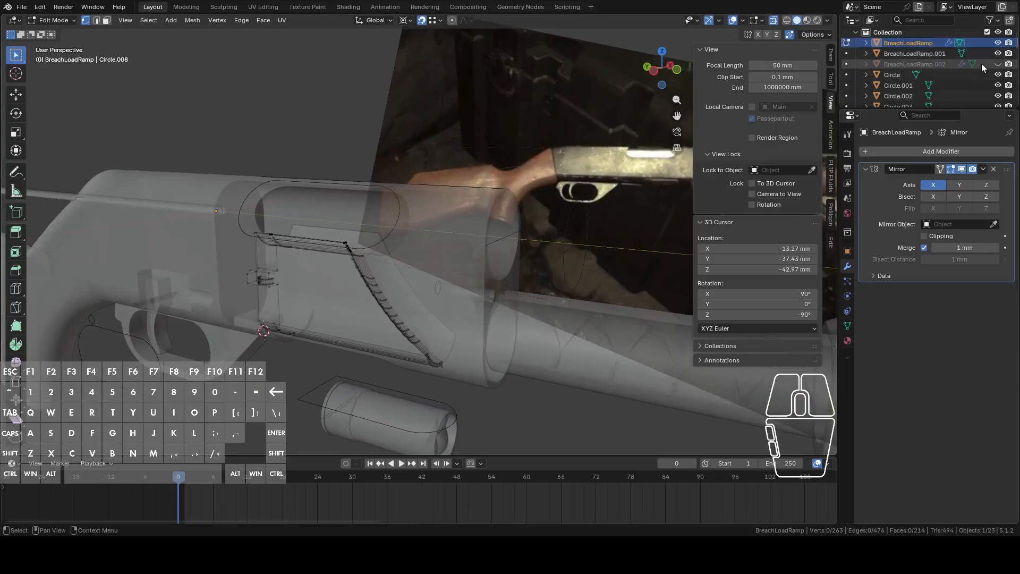
{"action": "scroll", "coordinate": [987, 63], "scroll_direction": "down", "scroll_amount": 5}
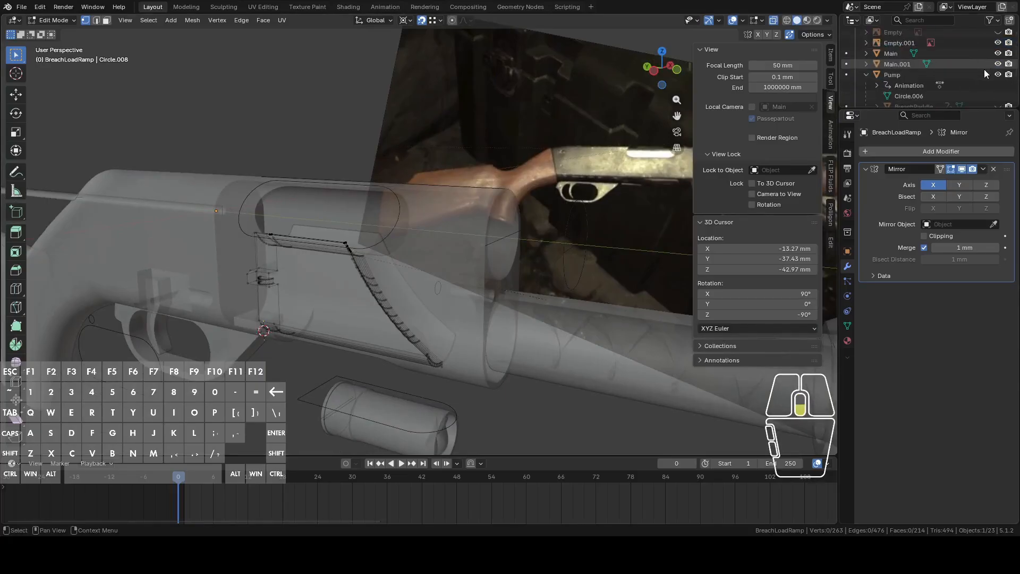
{"action": "left_click", "coordinate": [999, 43]}
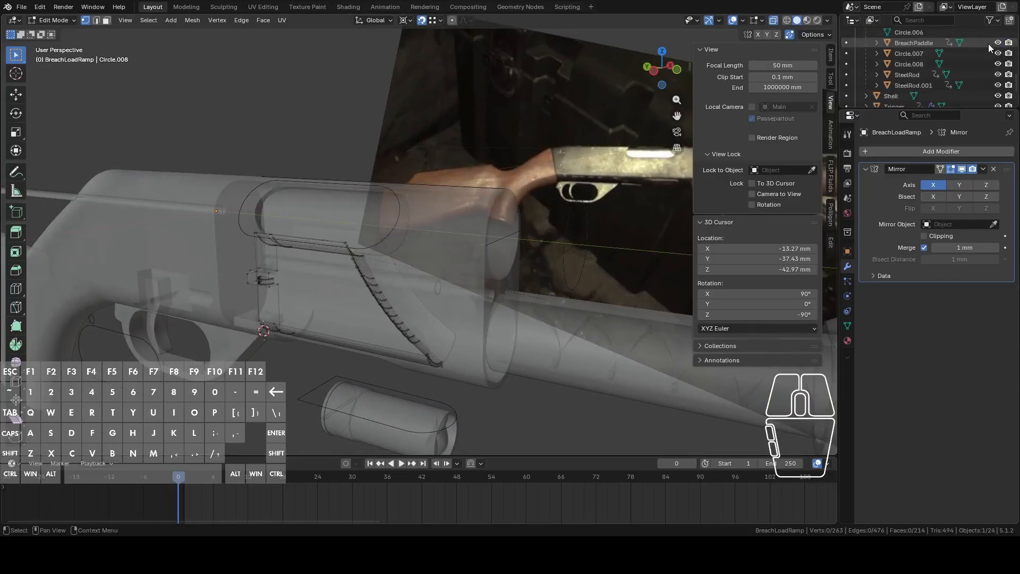
Leave the ramp's edit mode, select BreachPaddle and open it in edit mode.
{"action": "key", "text": "Tab"}
{"action": "left_click", "coordinate": [322, 214]}
{"action": "middle_click_drag", "start_coordinate": [322, 215], "coordinate": [482, 216], "text": "shift"}
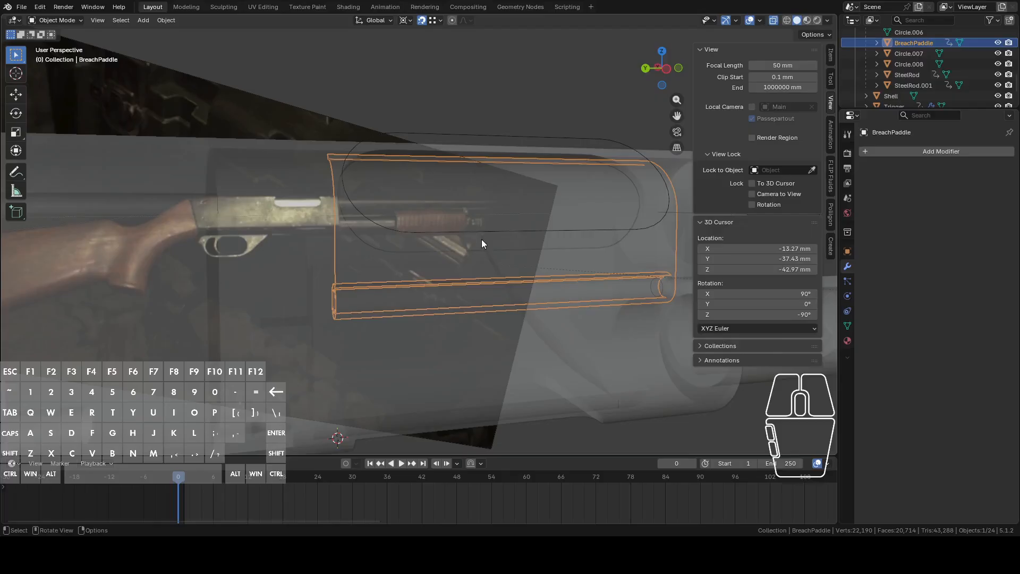
{"action": "middle_click_drag", "start_coordinate": [401, 235], "coordinate": [269, 294]}
{"action": "key", "text": "Tab"}
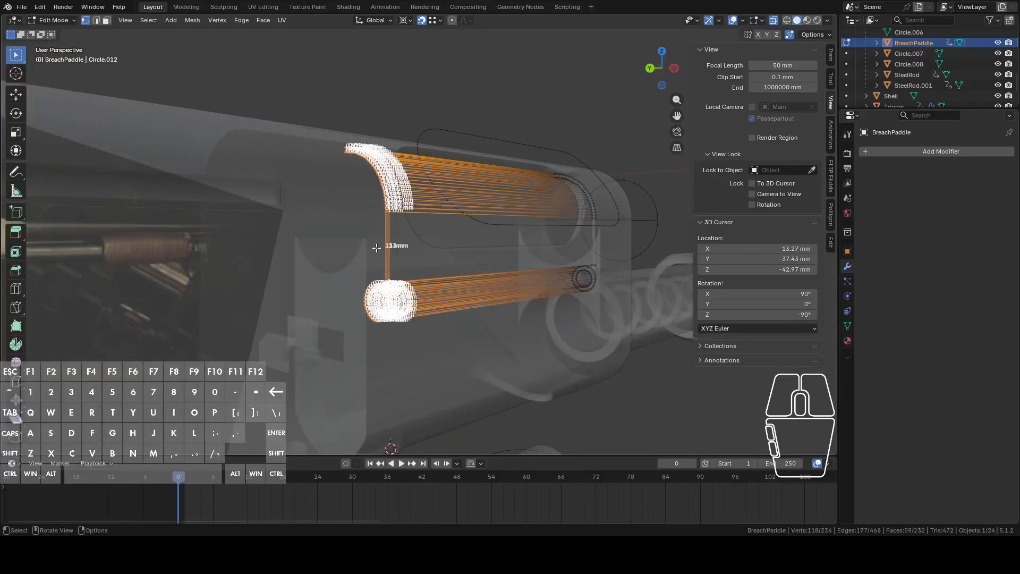
Duplicate the rear end geometry of BreachPaddle and move the copy about 6.7 mm rearward along Y.
{"action": "middle_click_drag", "start_coordinate": [365, 218], "coordinate": [316, 216]}
{"action": "left_click_drag", "start_coordinate": [243, 116], "coordinate": [392, 380]}
{"action": "middle_click_drag", "start_coordinate": [430, 350], "coordinate": [417, 344]}
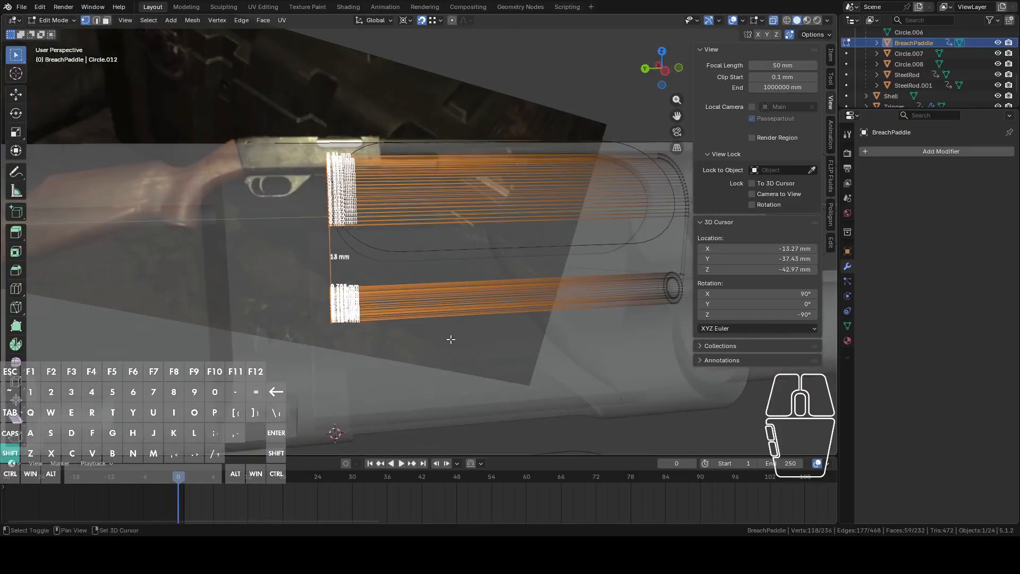
{"action": "key", "text": "shift+d"}
{"action": "right_click", "coordinate": [397, 349]}
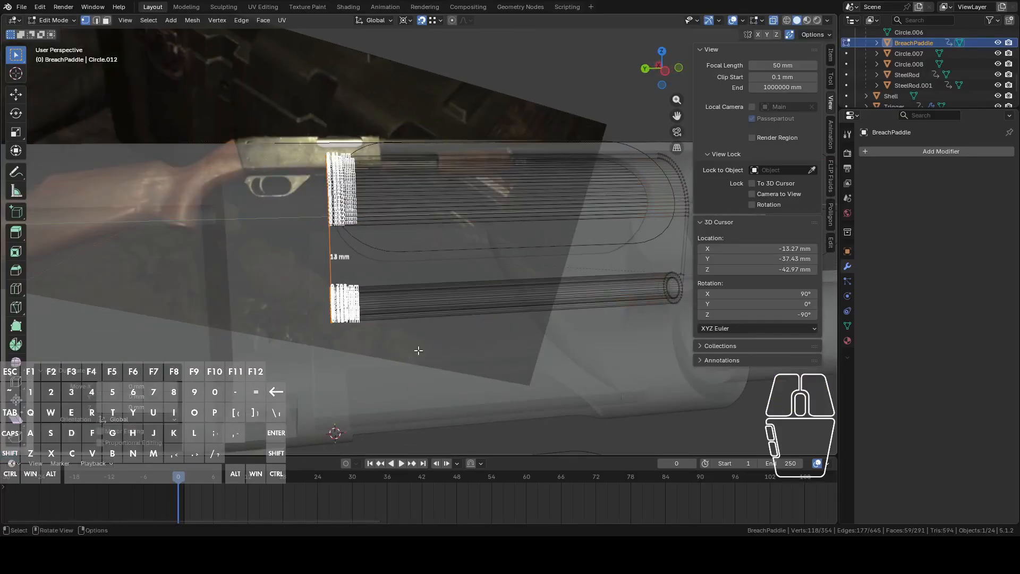
{"action": "key", "text": "g"}
{"action": "key", "text": "y"}
{"action": "left_click", "coordinate": [386, 349]}
{"action": "middle_click_drag", "start_coordinate": [388, 351], "coordinate": [406, 365]}
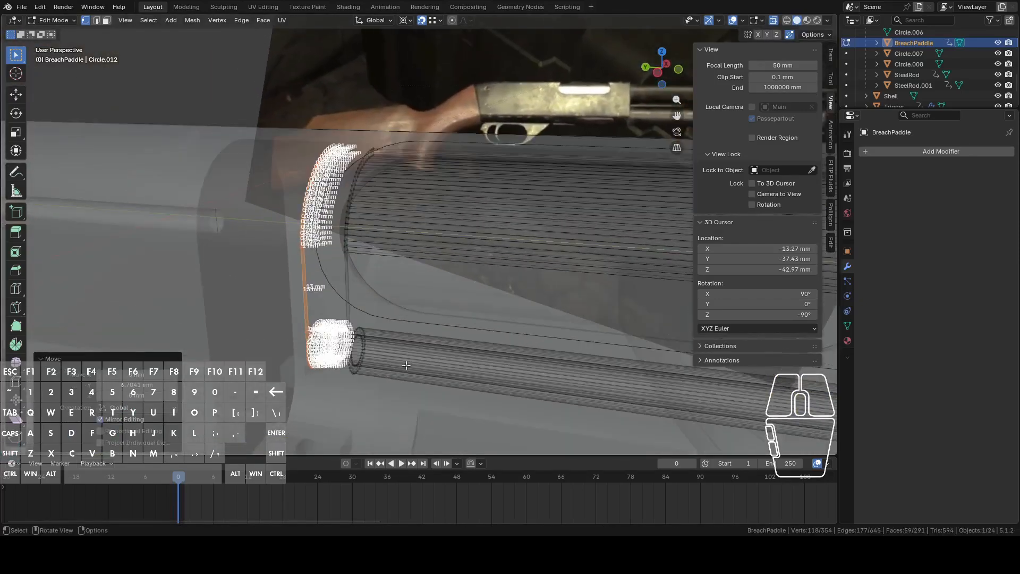
Separate the duplicated rear profile from BreachPaddle into its own object and hide the original BreachPaddle.
{"action": "key", "text": "p"}
{"action": "left_click", "coordinate": [409, 348]}
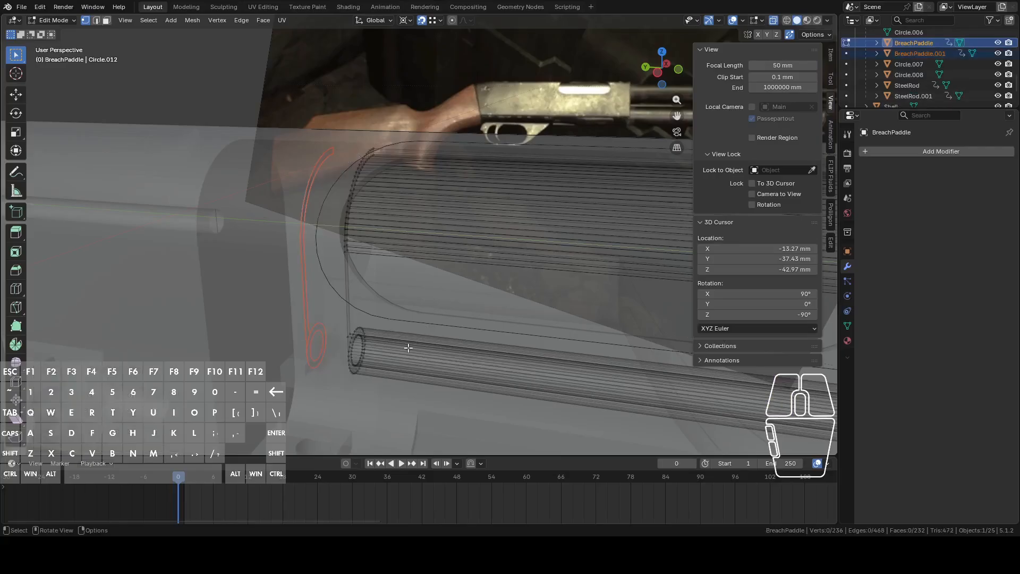
{"action": "key", "text": "Tab"}
{"action": "left_click", "coordinate": [416, 347]}
{"action": "left_click", "coordinate": [461, 230]}
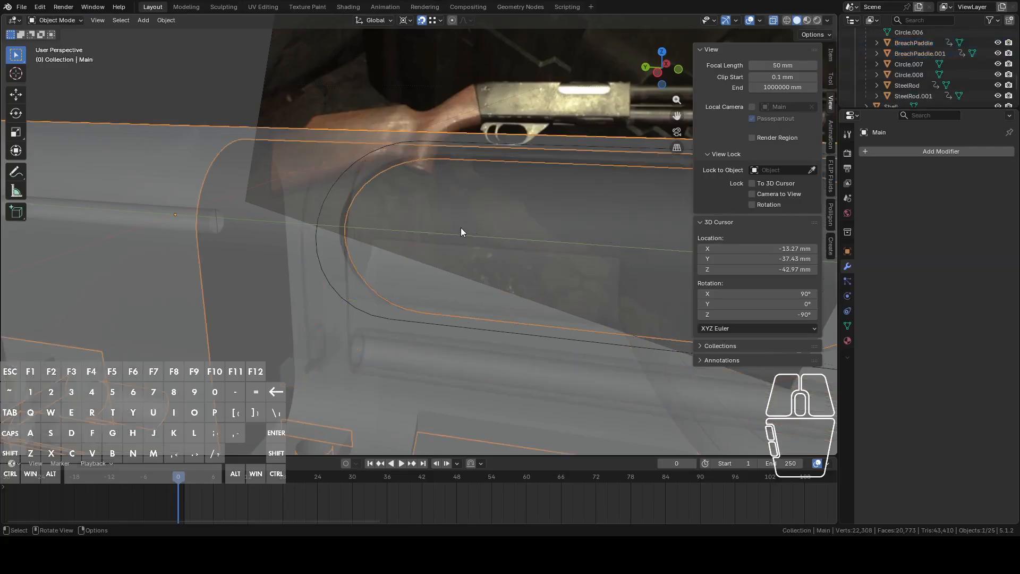
{"action": "left_click", "coordinate": [376, 280]}
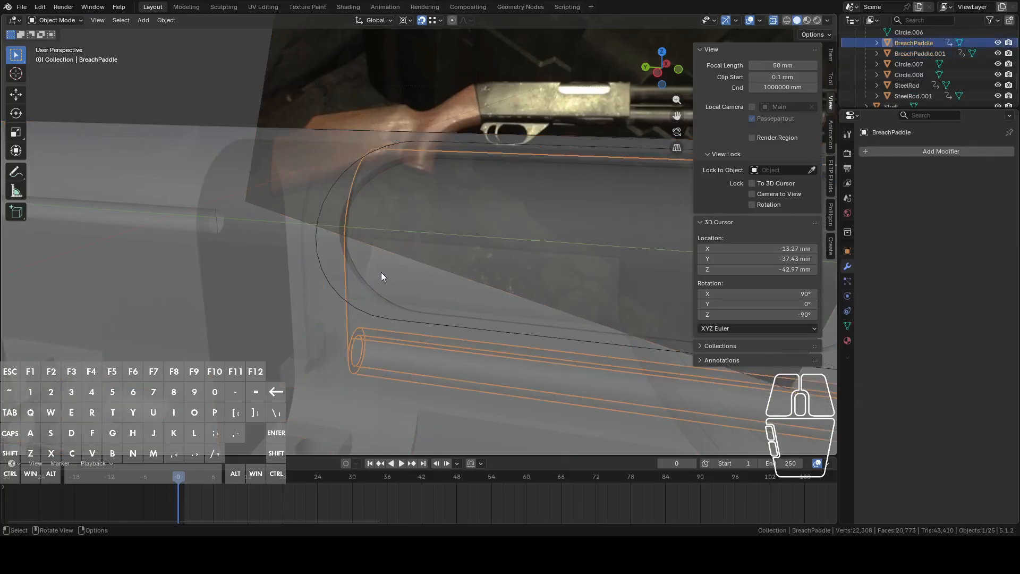
{"action": "key", "text": "h"}
Turn off X-ray and hide the BreachLoadRamp object to expose the receiver's inner rear wall.
{"action": "middle_click_drag", "start_coordinate": [383, 272], "coordinate": [363, 227]}
{"action": "left_click", "coordinate": [357, 241]}
{"action": "left_click", "coordinate": [362, 215]}
{"action": "left_click", "coordinate": [362, 208]}
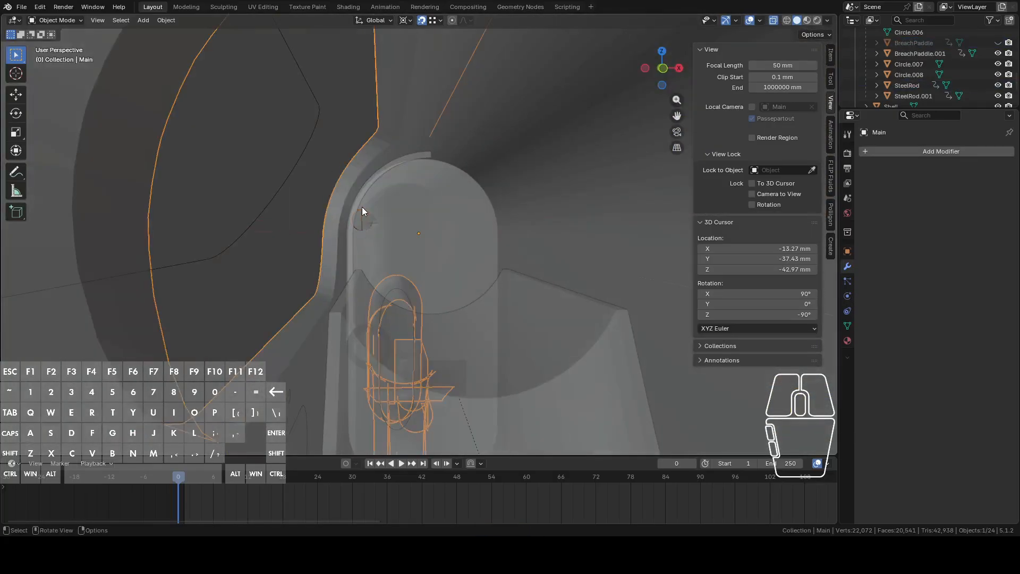
{"action": "left_click", "coordinate": [362, 207]}
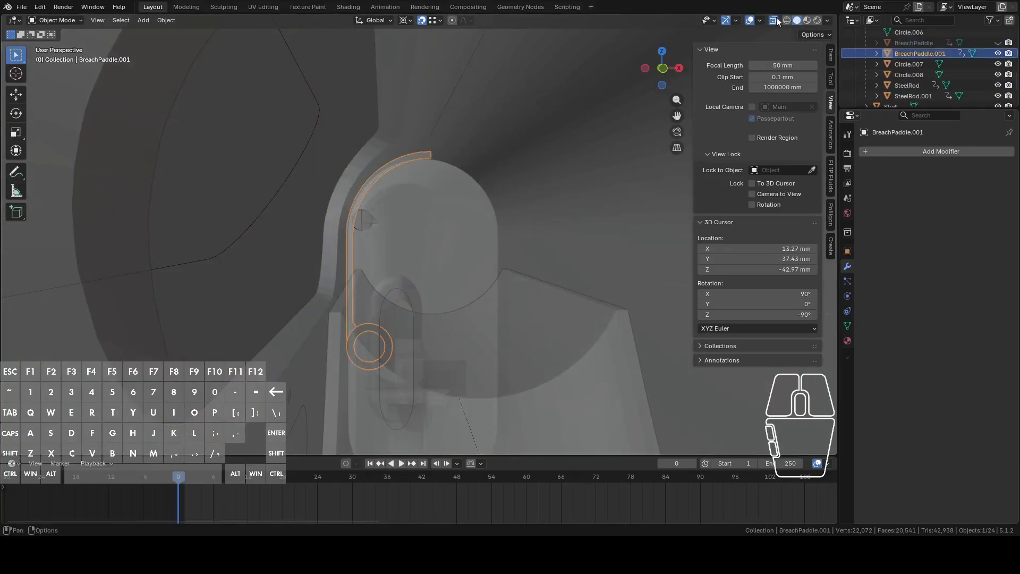
{"action": "left_click", "coordinate": [774, 21]}
{"action": "scroll", "coordinate": [508, 265], "scroll_direction": "up", "scroll_amount": 1}
{"action": "middle_click_drag", "start_coordinate": [507, 264], "coordinate": [514, 242], "text": "shift"}
{"action": "left_click", "coordinate": [489, 301]}
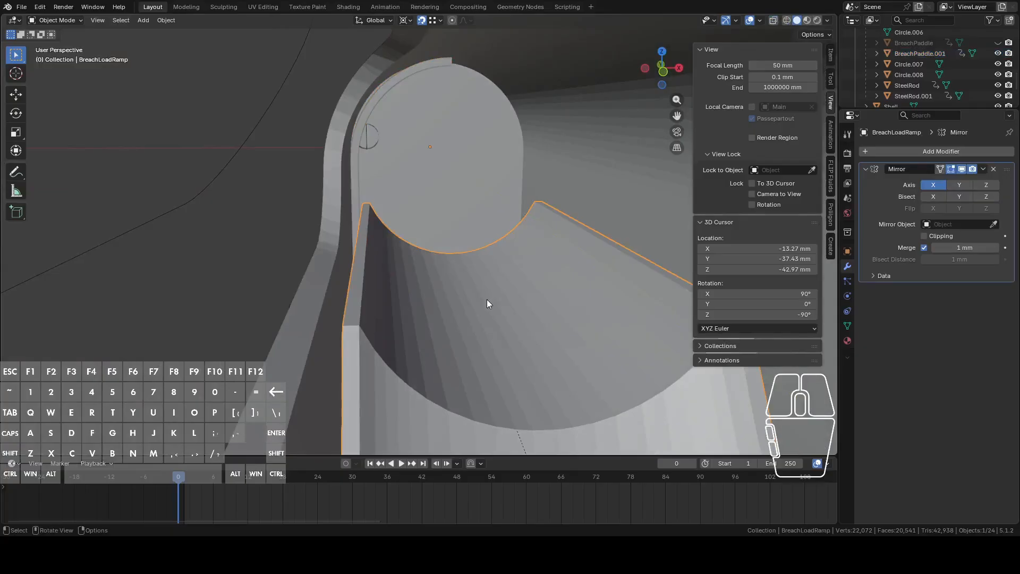
{"action": "key", "text": "h"}
Examine BreachPaddle.001 in edit mode, comparing its profile with the receiver's inner rear wall from several angles.
{"action": "left_click", "coordinate": [376, 275]}
{"action": "middle_click_drag", "start_coordinate": [376, 275], "coordinate": [413, 259]}
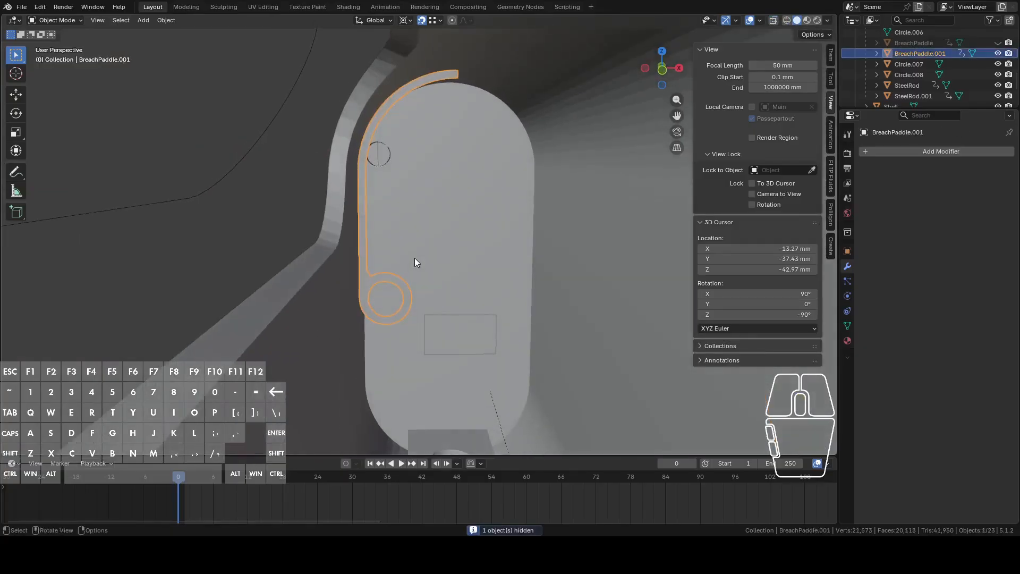
{"action": "scroll", "coordinate": [413, 260], "scroll_direction": "up", "scroll_amount": 2}
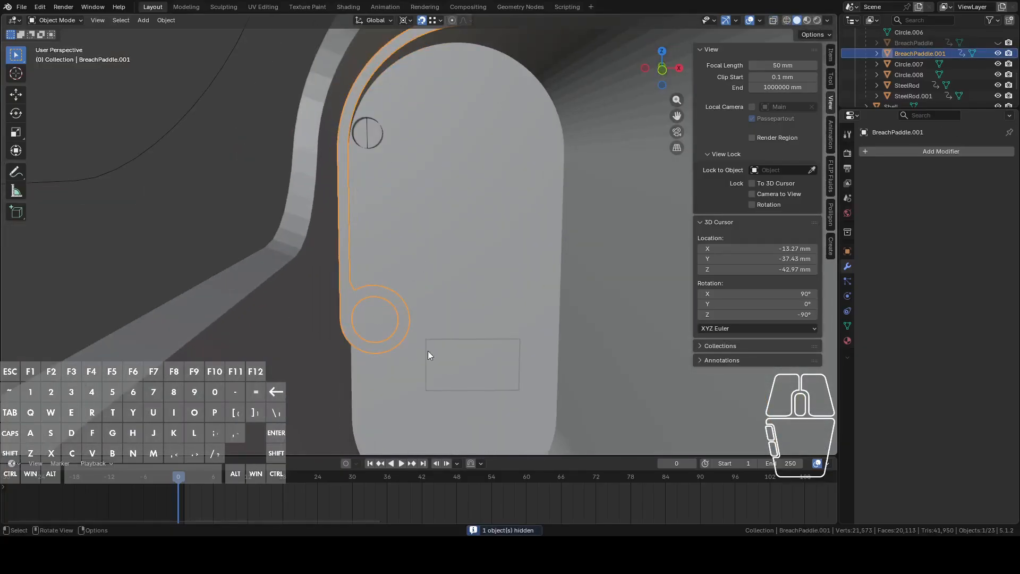
{"action": "middle_click_drag", "start_coordinate": [413, 291], "coordinate": [444, 328], "text": "shift"}
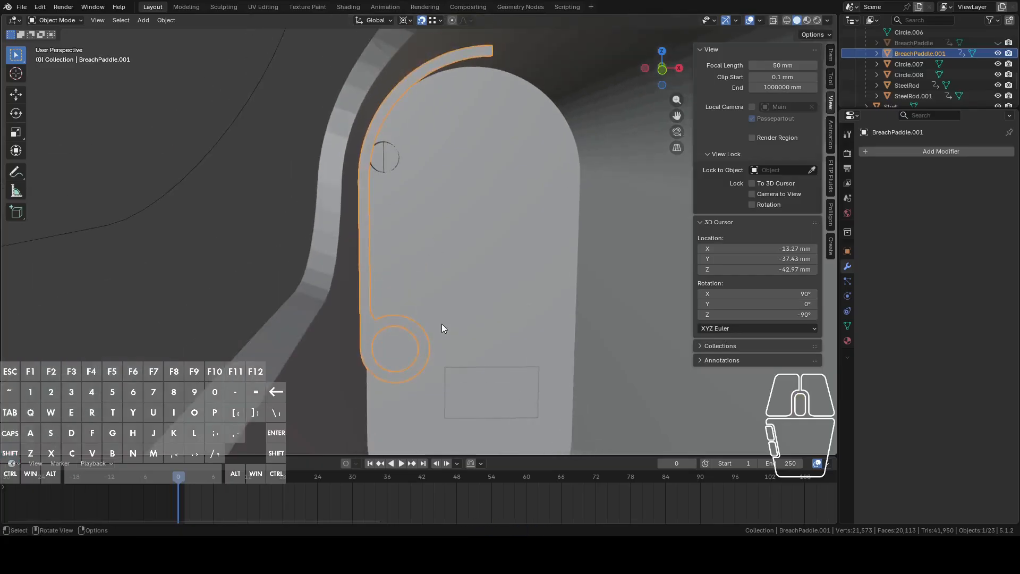
{"action": "key", "text": "Tab"}
{"action": "middle_click_drag", "start_coordinate": [449, 267], "coordinate": [454, 259]}
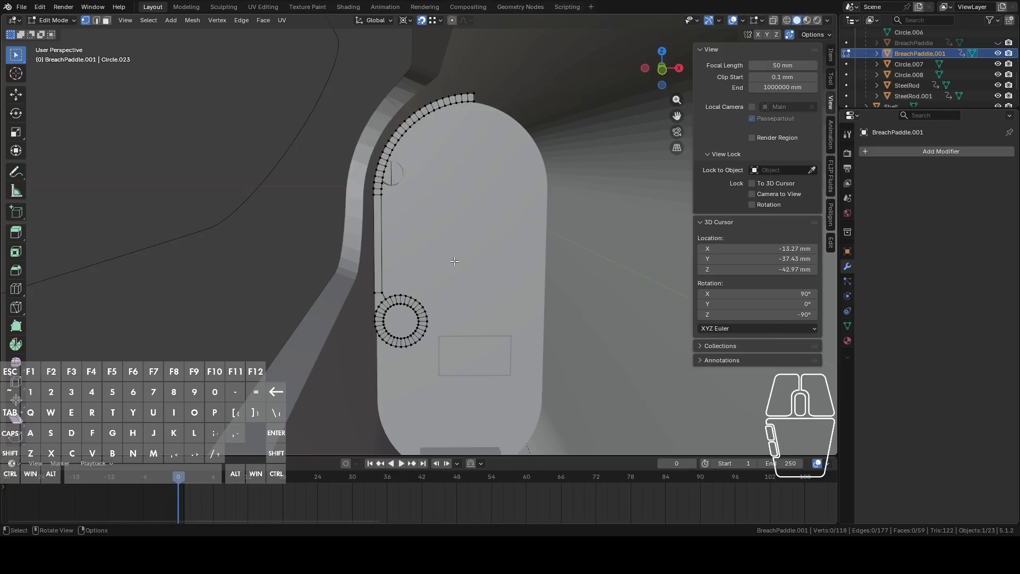
{"action": "middle_click_drag", "start_coordinate": [455, 261], "coordinate": [476, 247]}
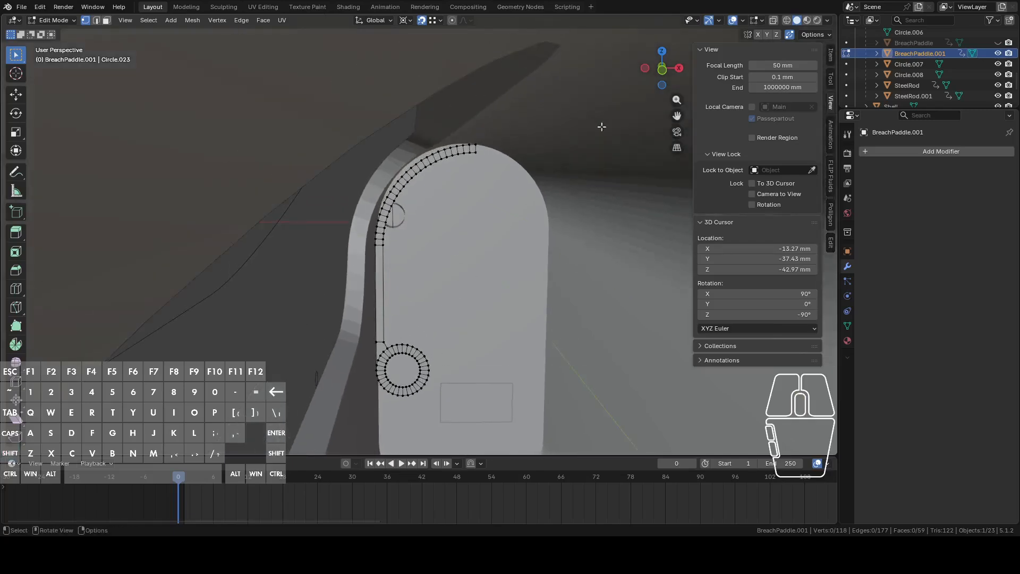
{"action": "left_click", "coordinate": [669, 78]}
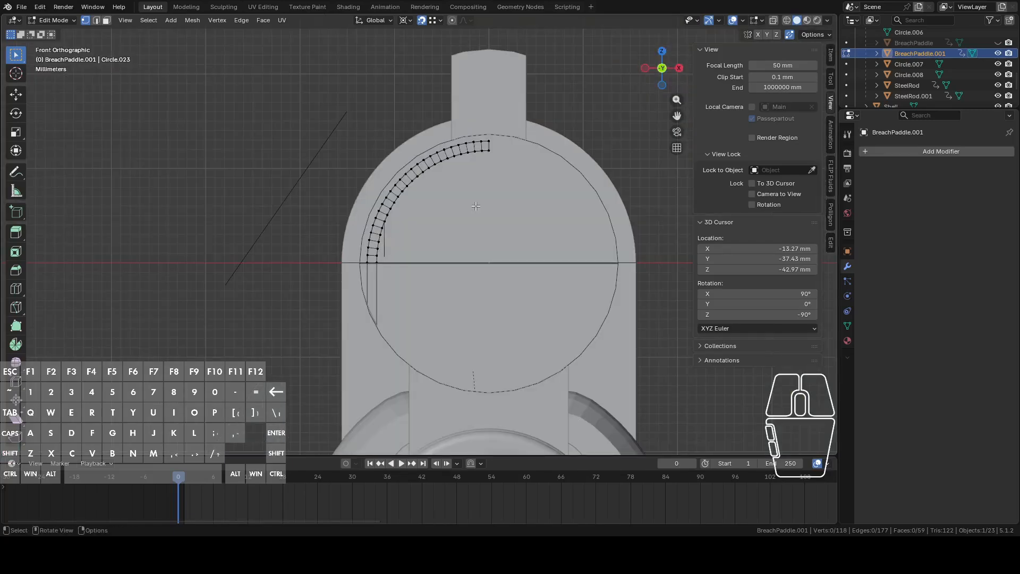
{"action": "mouse_move", "coordinate": [475, 206]}
{"action": "middle_mouse_down"}
{"action": "mouse_move", "coordinate": [496, 214]}
{"action": "mouse_move", "coordinate": [458, 208]}
{"action": "middle_mouse_up"}
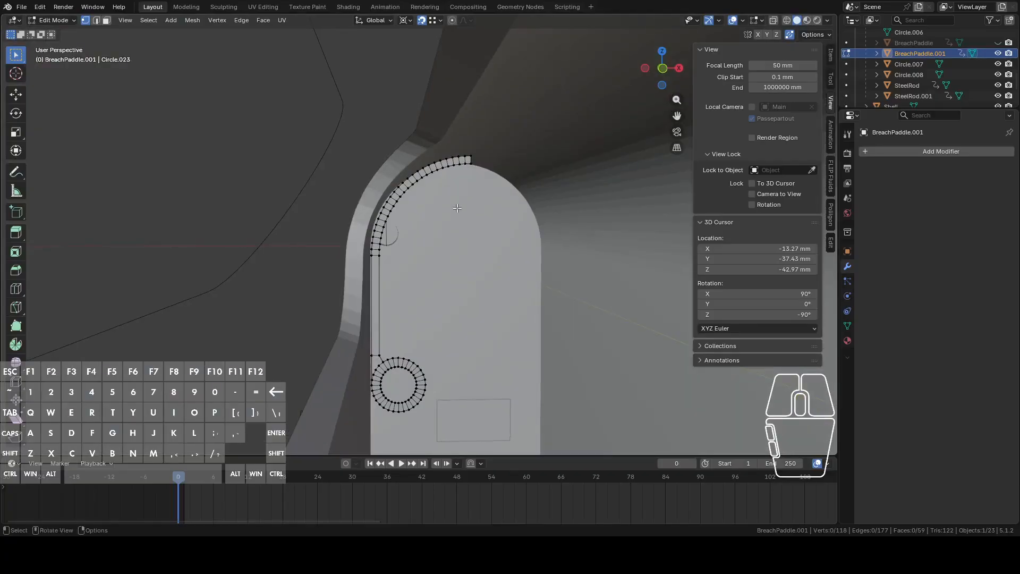
{"action": "key", "text": "Tab"}
{"action": "middle_click_drag", "start_coordinate": [396, 303], "coordinate": [418, 303]}
{"action": "left_click", "coordinate": [440, 283]}
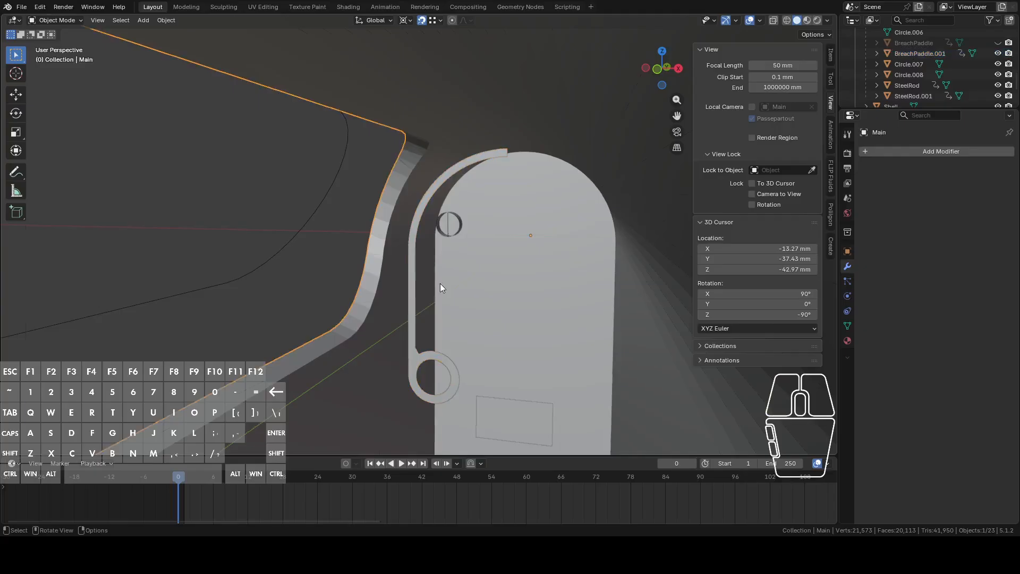
{"action": "key", "text": "Tab"}
{"action": "key", "text": "Tab"}
{"action": "key", "text": "Tab"}
{"action": "middle_click_drag", "start_coordinate": [447, 271], "coordinate": [449, 220], "text": "shift"}
{"action": "middle_click_drag", "start_coordinate": [438, 229], "coordinate": [451, 233]}
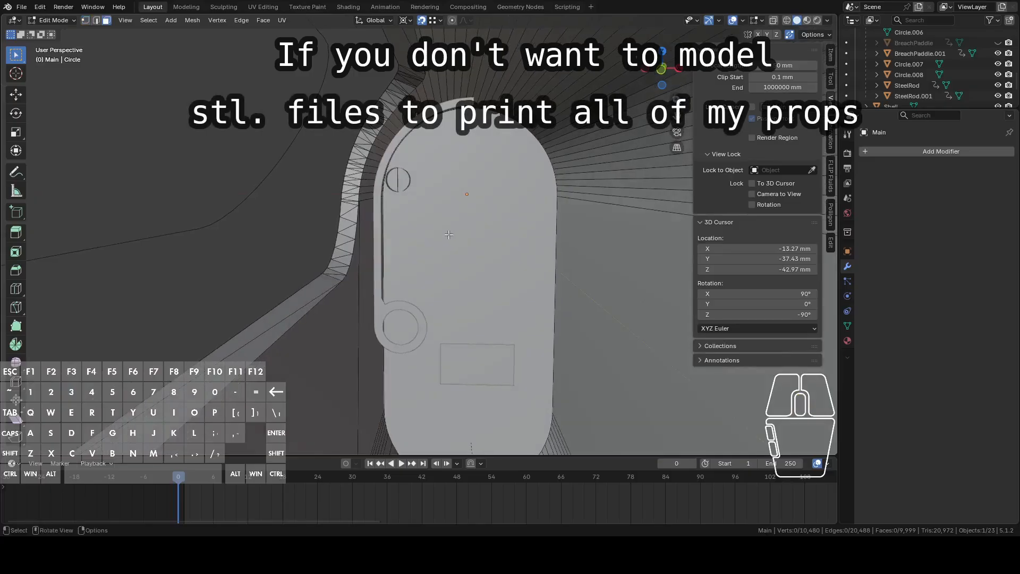
{"action": "key", "text": "Tab"}
{"action": "left_click", "coordinate": [384, 234]}
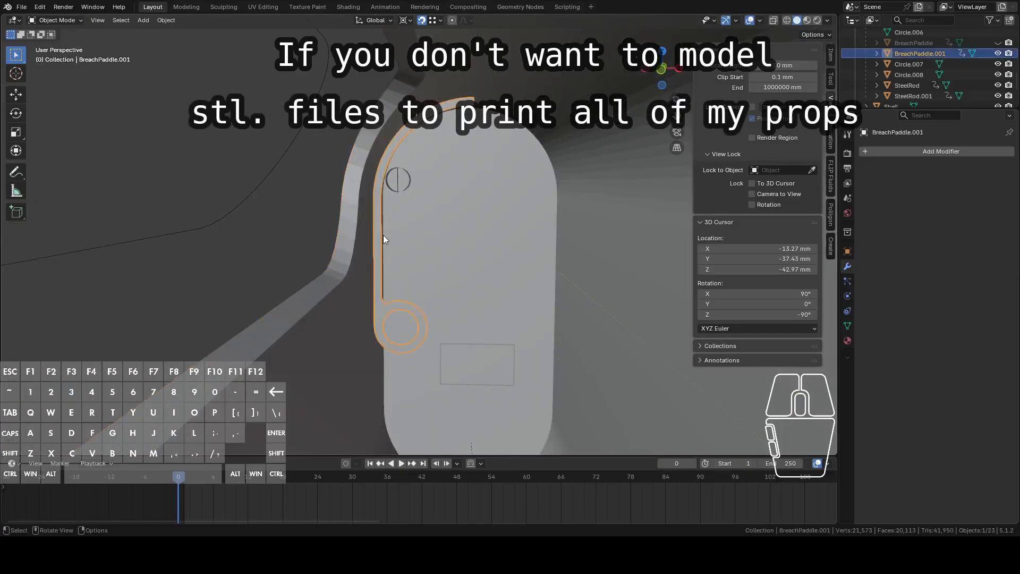
Subdivide the paddle-side vertical edge of Main's inner rear wall once and select its new middle vertex.
{"action": "left_click", "coordinate": [393, 234]}
{"action": "key", "text": "Tab"}
{"action": "middle_click_drag", "start_coordinate": [394, 233], "coordinate": [458, 237]}
{"action": "key", "text": "2"}
{"action": "left_click", "coordinate": [438, 334]}
{"action": "middle_click_drag", "start_coordinate": [438, 334], "coordinate": [503, 346]}
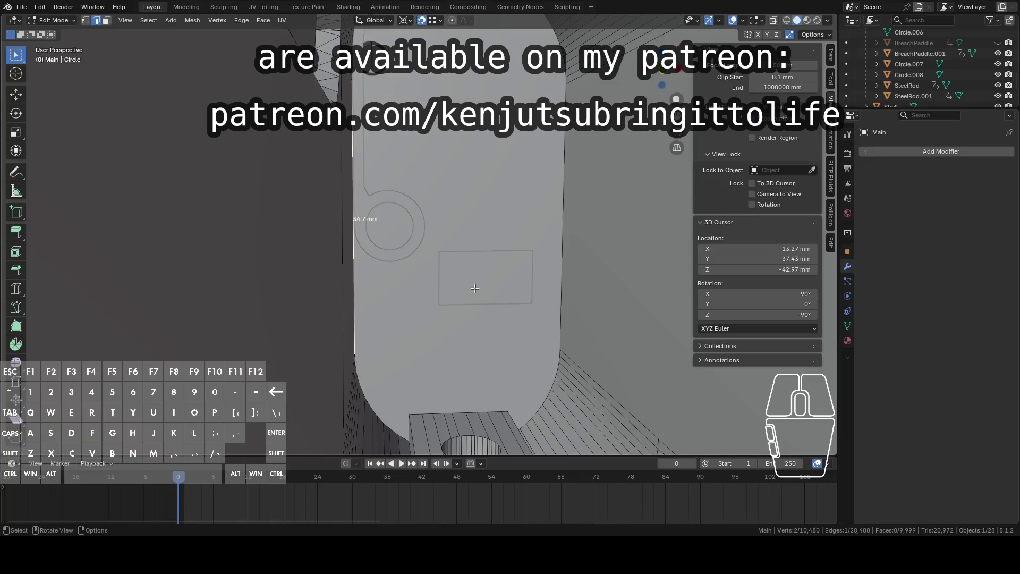
{"action": "middle_click_drag", "start_coordinate": [473, 181], "coordinate": [478, 262], "text": "shift"}
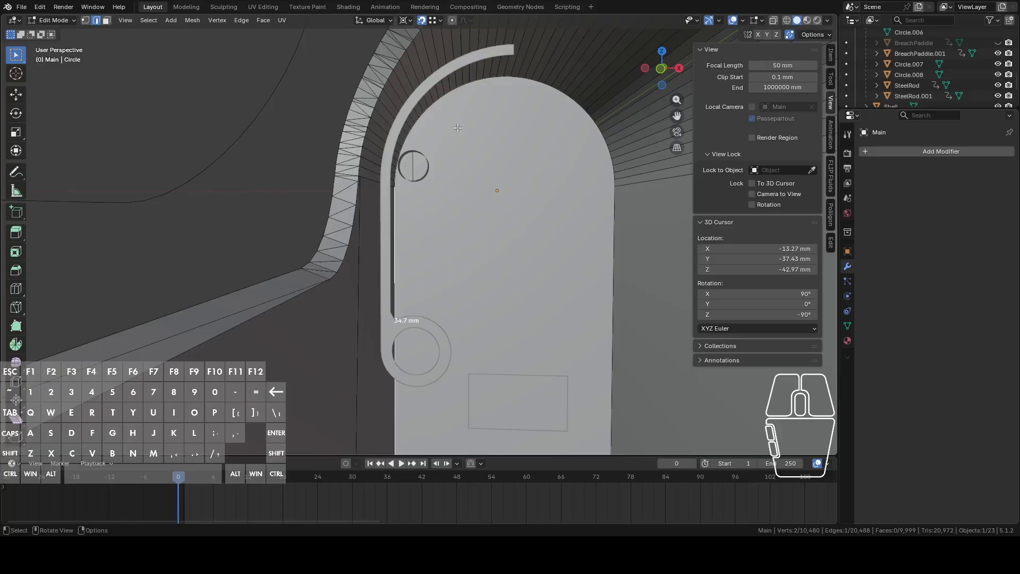
{"action": "middle_click_drag", "start_coordinate": [472, 283], "coordinate": [473, 231], "text": "shift"}
{"action": "left_click", "coordinate": [456, 169]}
{"action": "right_click", "coordinate": [473, 231]}
{"action": "left_click", "coordinate": [443, 238]}
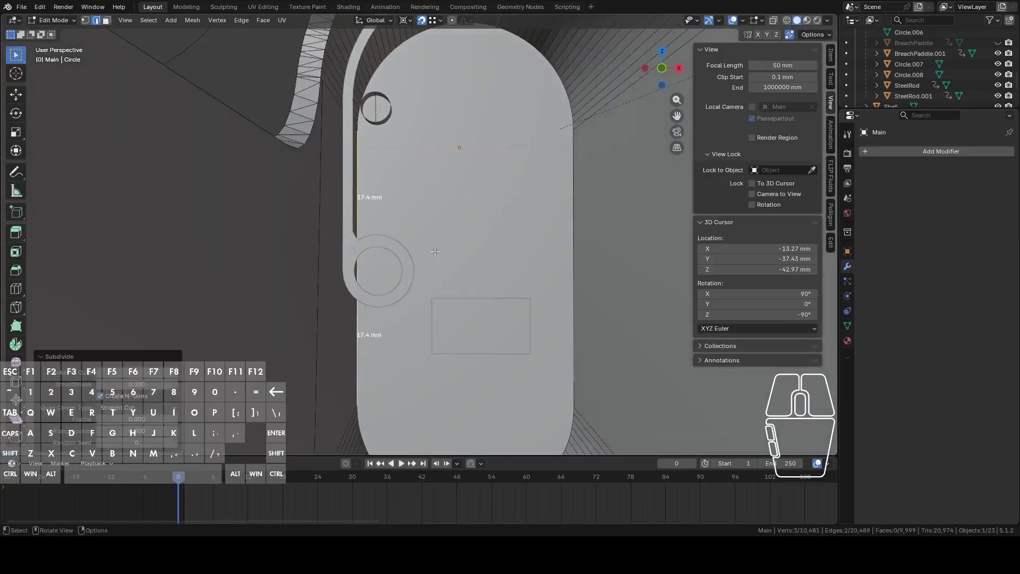
{"action": "key", "text": "1"}
{"action": "left_click", "coordinate": [358, 279]}
Leave Main's edit mode and hide the objects in front of the receiver, including Circle.007, Circle.008 and SteelRod.001.
{"action": "middle_click_drag", "start_coordinate": [520, 224], "coordinate": [513, 198], "text": "shift"}
{"action": "left_click", "coordinate": [663, 80]}
{"action": "middle_click_drag", "start_coordinate": [555, 128], "coordinate": [537, 198]}
{"action": "scroll", "coordinate": [537, 197], "scroll_direction": "down", "scroll_amount": 7}
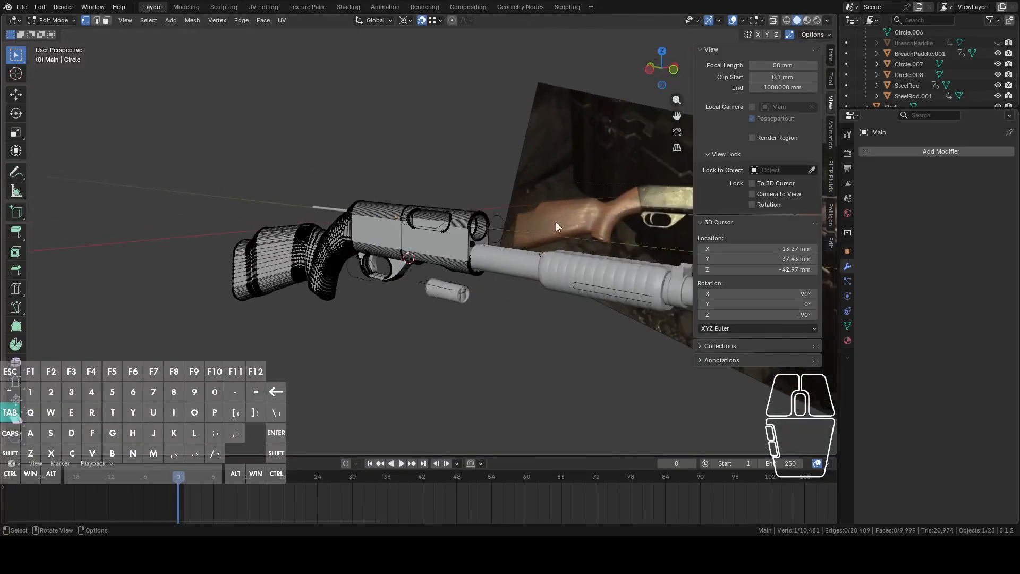
{"action": "key", "text": "Tab"}
{"action": "left_click_drag", "start_coordinate": [527, 231], "coordinate": [682, 339]}
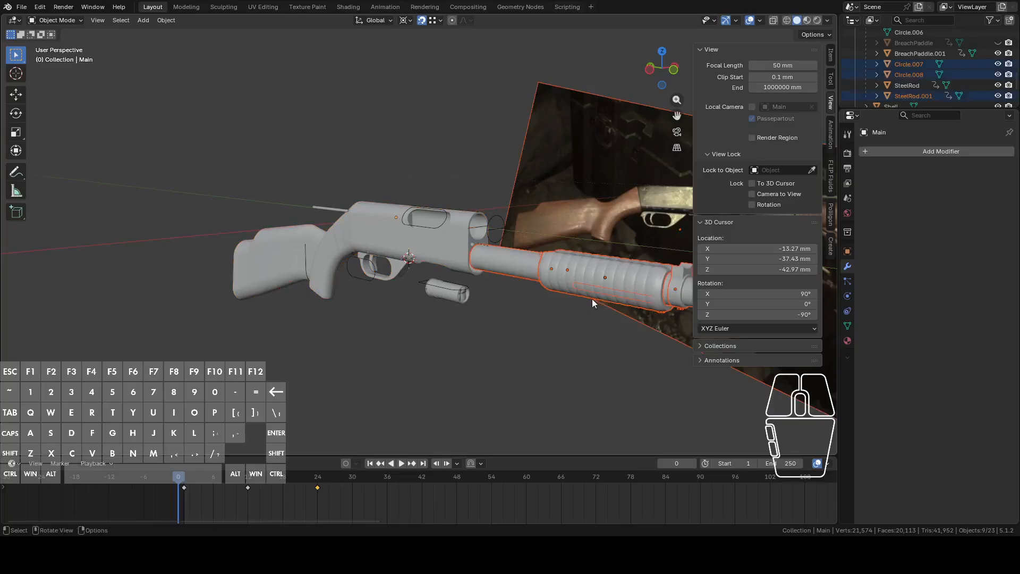
{"action": "key", "text": "h"}
Open Main in edit mode and, from the side view with X-ray on, hide the front portion of the receiver mesh.
{"action": "scroll", "coordinate": [591, 295], "scroll_direction": "up", "scroll_amount": 5}
{"action": "left_click", "coordinate": [583, 271]}
{"action": "middle_click_drag", "start_coordinate": [584, 272], "coordinate": [663, 257]}
{"action": "key", "text": "Tab"}
{"action": "left_click", "coordinate": [660, 72]}
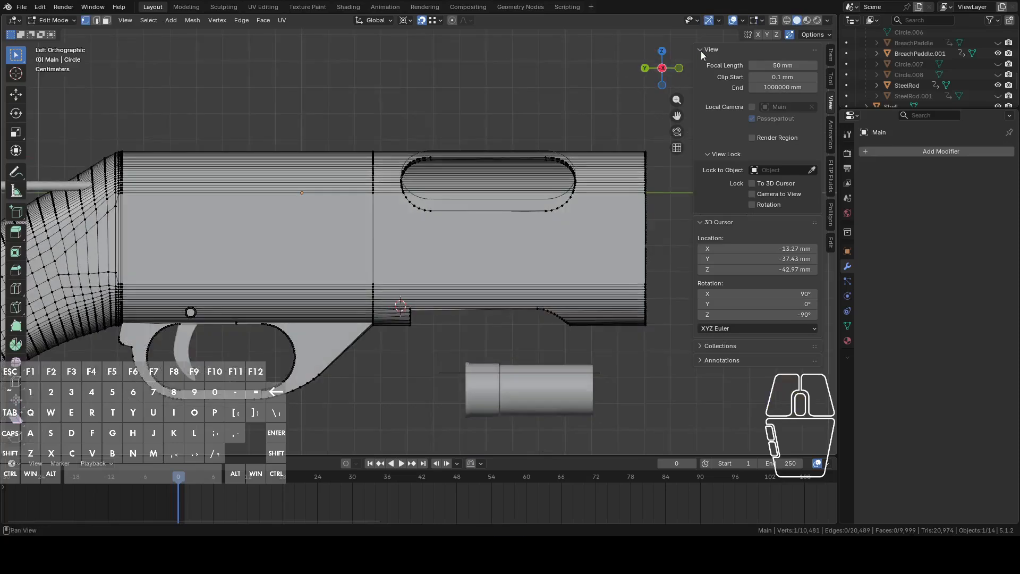
{"action": "left_click", "coordinate": [773, 20]}
{"action": "left_click_drag", "start_coordinate": [472, 123], "coordinate": [679, 390]}
{"action": "key", "text": "h"}
Show the receiver's inner rear wall in front view with X-ray off and select the subdivided edge's middle vertex.
{"action": "middle_click_drag", "start_coordinate": [604, 368], "coordinate": [491, 343]}
{"action": "left_click", "coordinate": [668, 74]}
{"action": "left_click", "coordinate": [774, 21]}
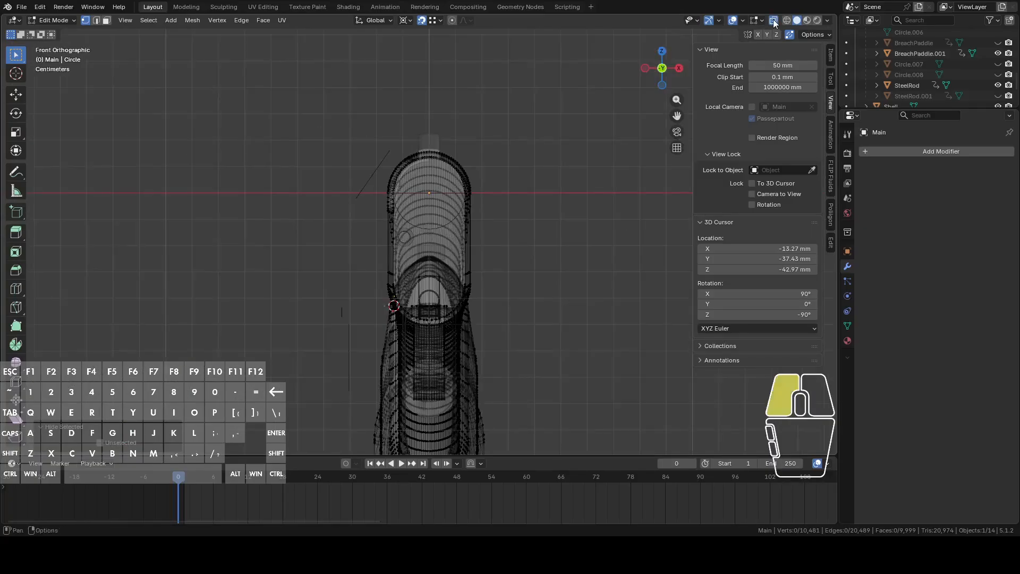
{"action": "scroll", "coordinate": [583, 198], "scroll_direction": "up", "scroll_amount": 5}
{"action": "key", "text": "Tab"}
{"action": "scroll", "coordinate": [462, 233], "scroll_direction": "down", "scroll_amount": 3}
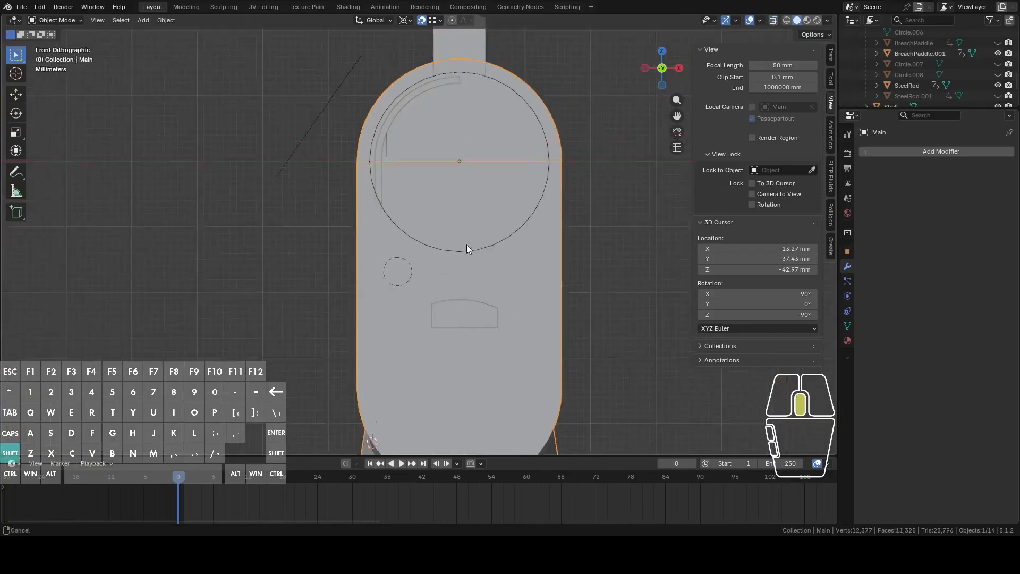
{"action": "key", "text": "Tab"}
{"action": "scroll", "coordinate": [468, 300], "scroll_direction": "up", "scroll_amount": 4}
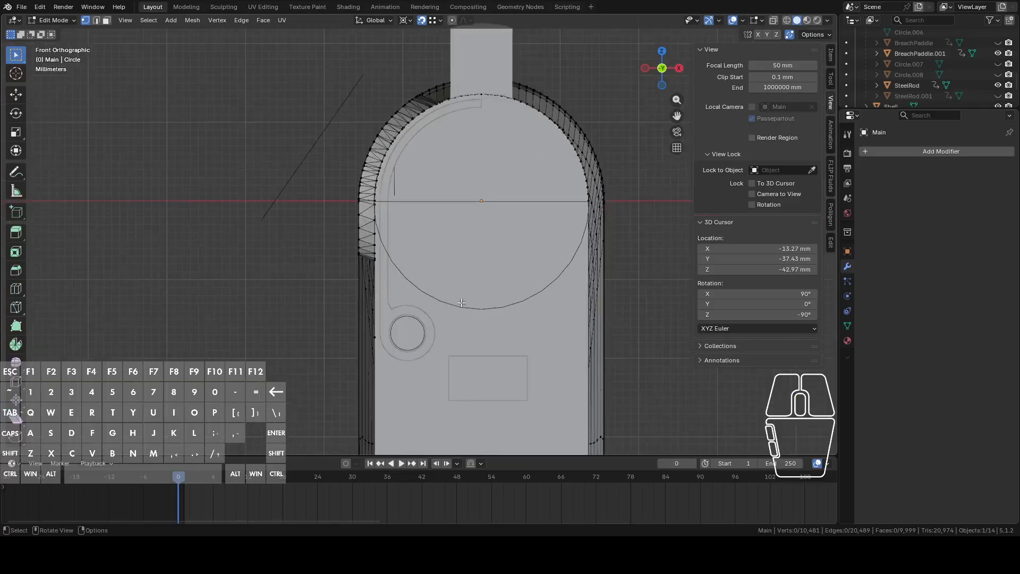
{"action": "scroll", "coordinate": [392, 321], "scroll_direction": "up", "scroll_amount": 5}
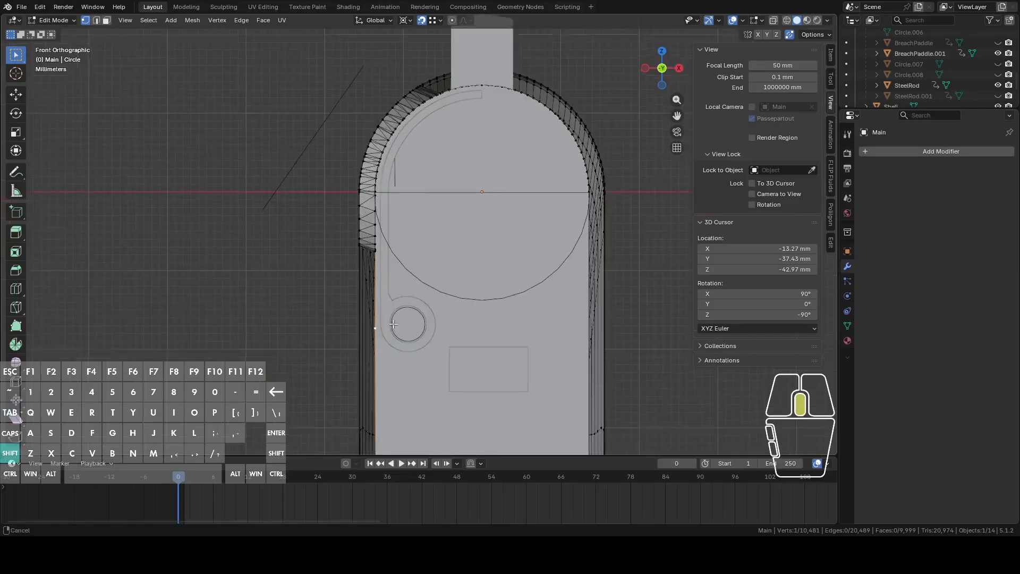
Move the middle vertex down along Z with snapping, level with the bottom of the paddle profile's ring.
{"action": "key", "text": "g"}
{"action": "key", "text": "z"}
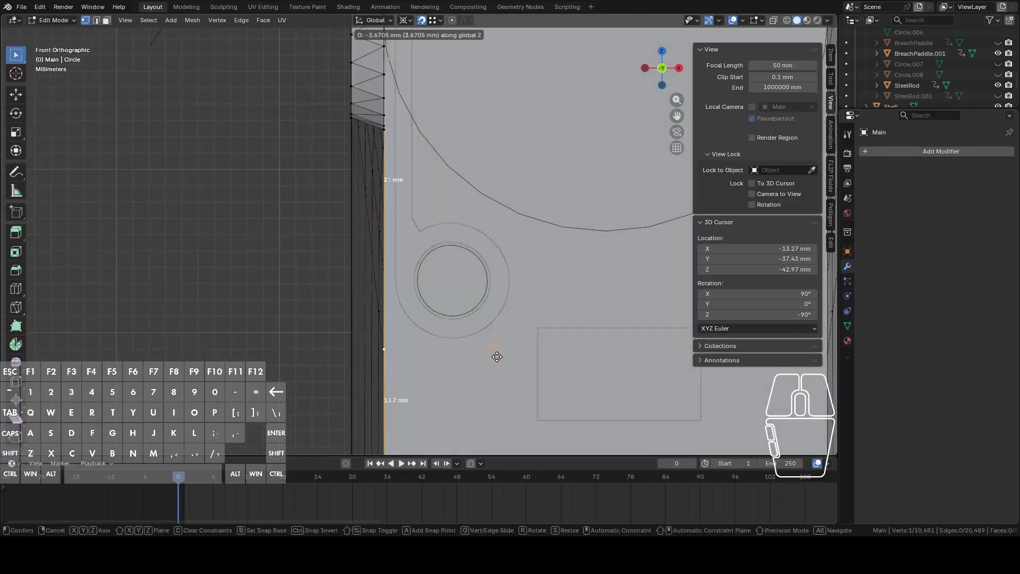
{"action": "left_click", "coordinate": [475, 353]}
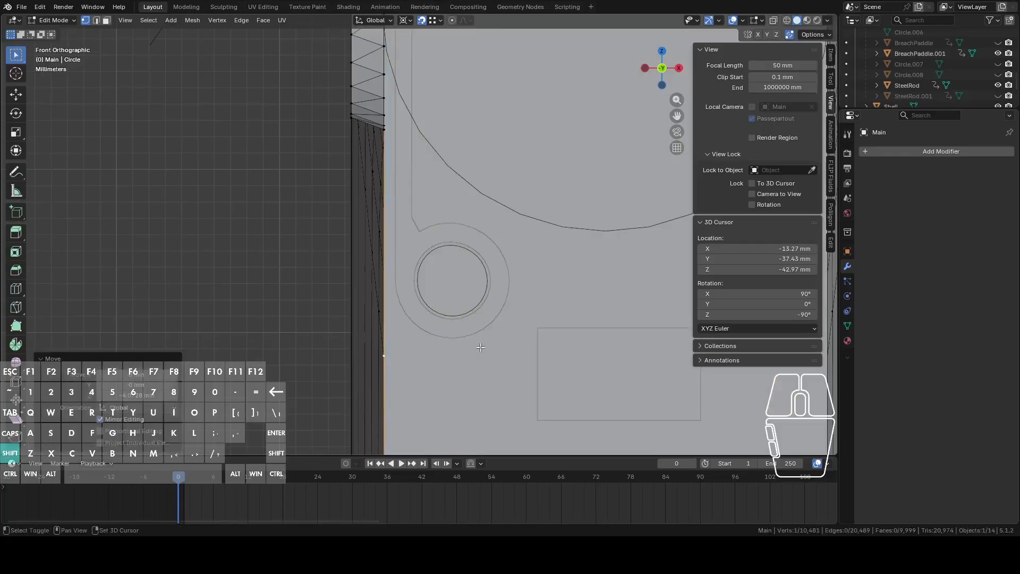
{"action": "middle_click_drag", "start_coordinate": [476, 354], "coordinate": [507, 309], "text": "shift"}
{"action": "scroll", "coordinate": [489, 345], "scroll_direction": "up", "scroll_amount": 2}
{"action": "key", "text": "g"}
{"action": "key", "text": "z"}
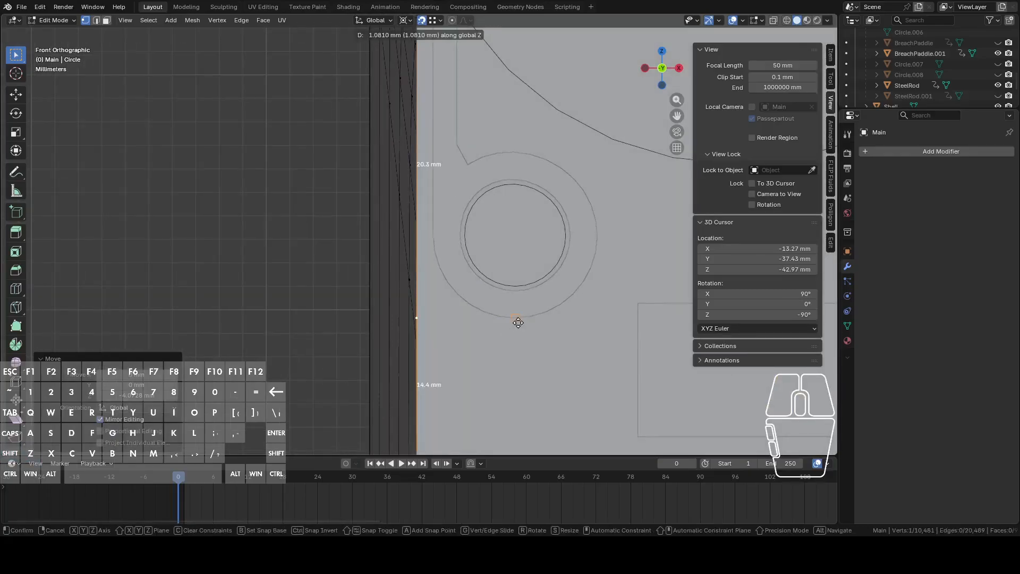
{"action": "left_click", "coordinate": [521, 325]}
{"action": "middle_click_drag", "start_coordinate": [505, 351], "coordinate": [518, 288], "text": "shift"}
Turn off snapping, lower the middle vertex slightly below the paddle profile's ring along Z, and leave Main's edit mode.
{"action": "key", "text": "g"}
{"action": "key", "text": "z"}
{"action": "left_click", "coordinate": [531, 309]}
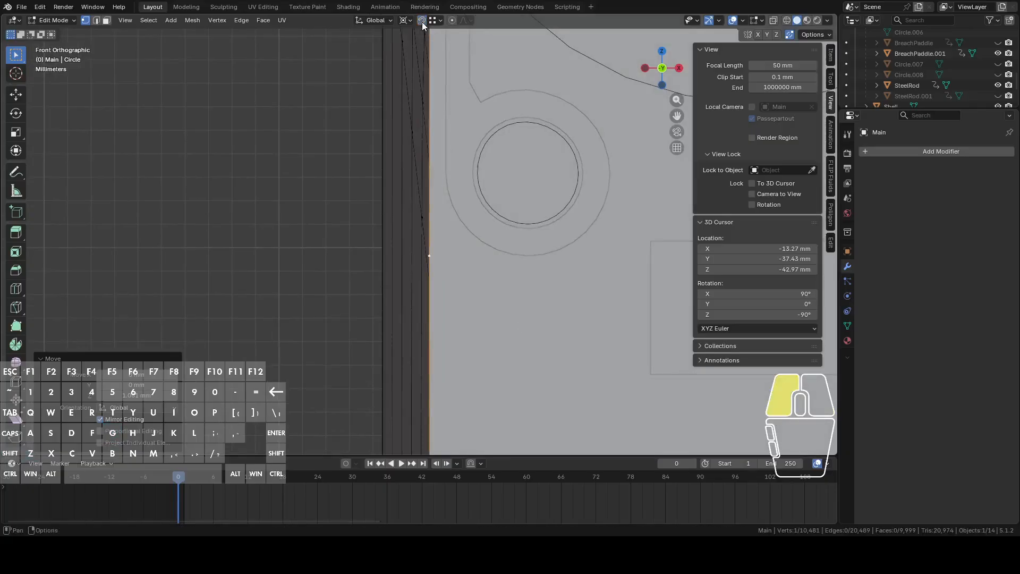
{"action": "key", "text": "g"}
{"action": "key", "text": "z"}
{"action": "key", "text": "shift"}
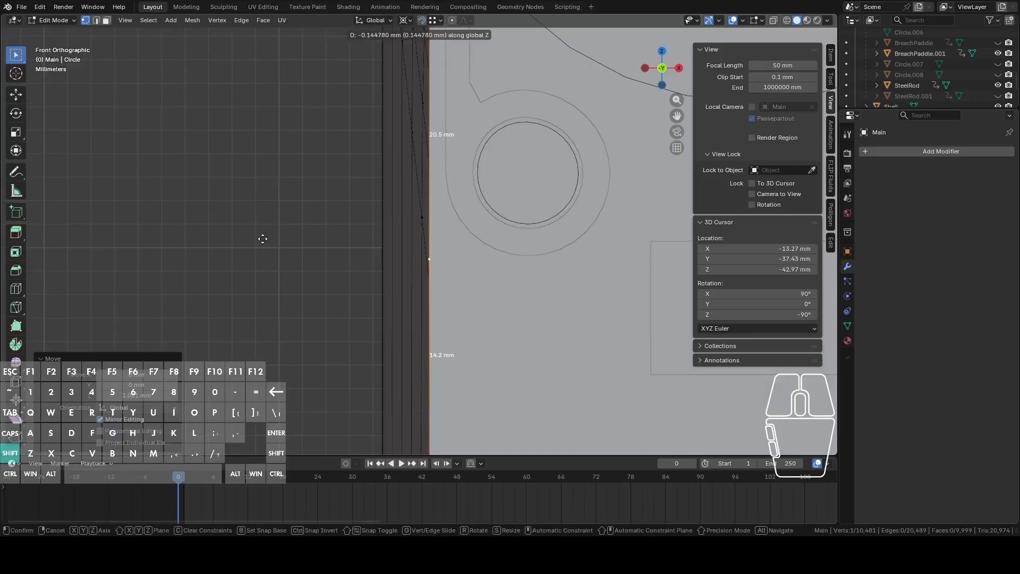
{"action": "left_click", "coordinate": [267, 401]}
{"action": "scroll", "coordinate": [452, 318], "scroll_direction": "down", "scroll_amount": 6}
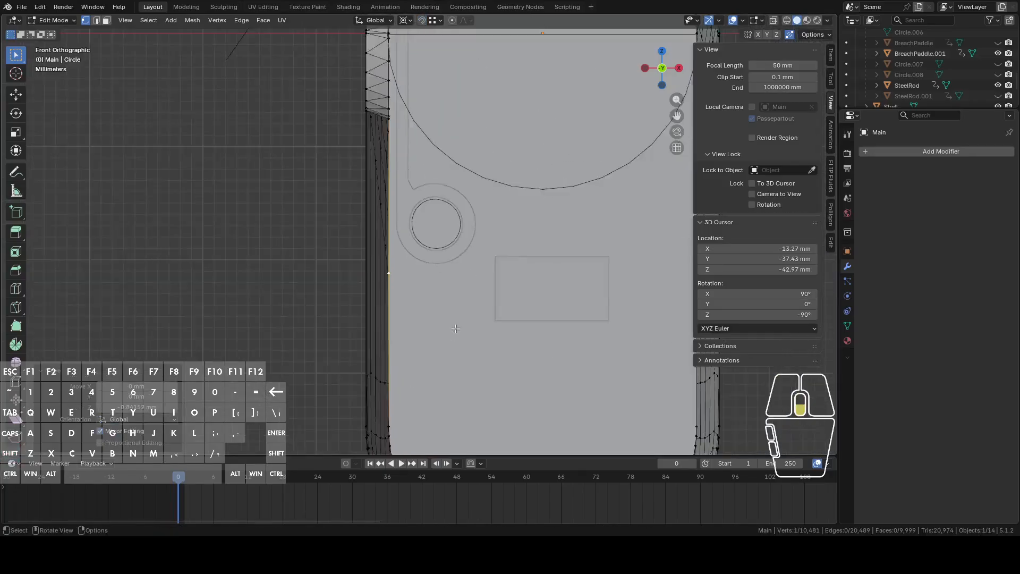
{"action": "mouse_move", "coordinate": [451, 317]}
{"action": "middle_mouse_down", "text": "shift"}
{"action": "mouse_move", "coordinate": [442, 345]}
{"action": "mouse_move", "coordinate": [476, 313]}
{"action": "mouse_move", "coordinate": [453, 313]}
{"action": "middle_mouse_up", "text": "shift"}
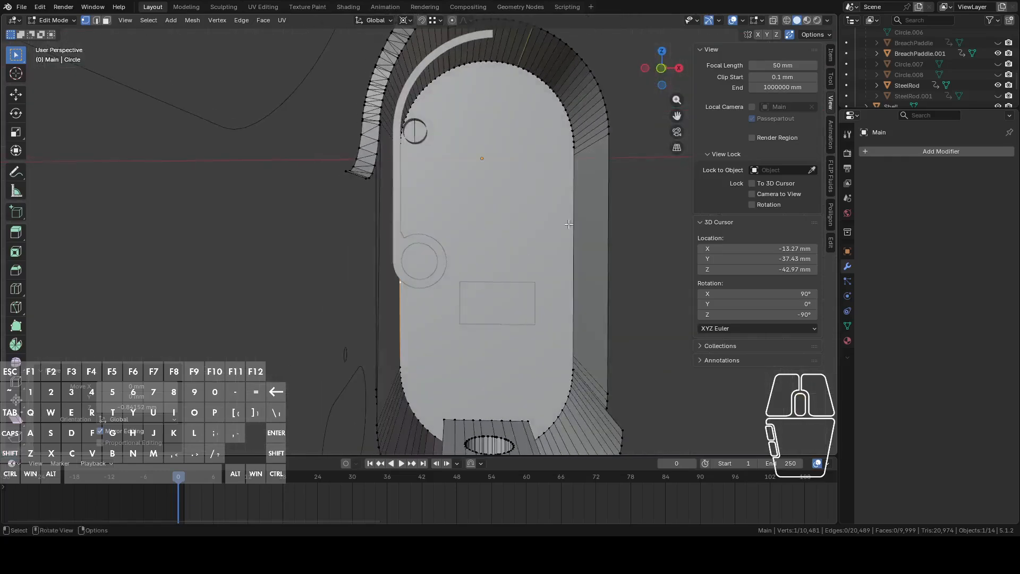
{"action": "left_click", "coordinate": [658, 73]}
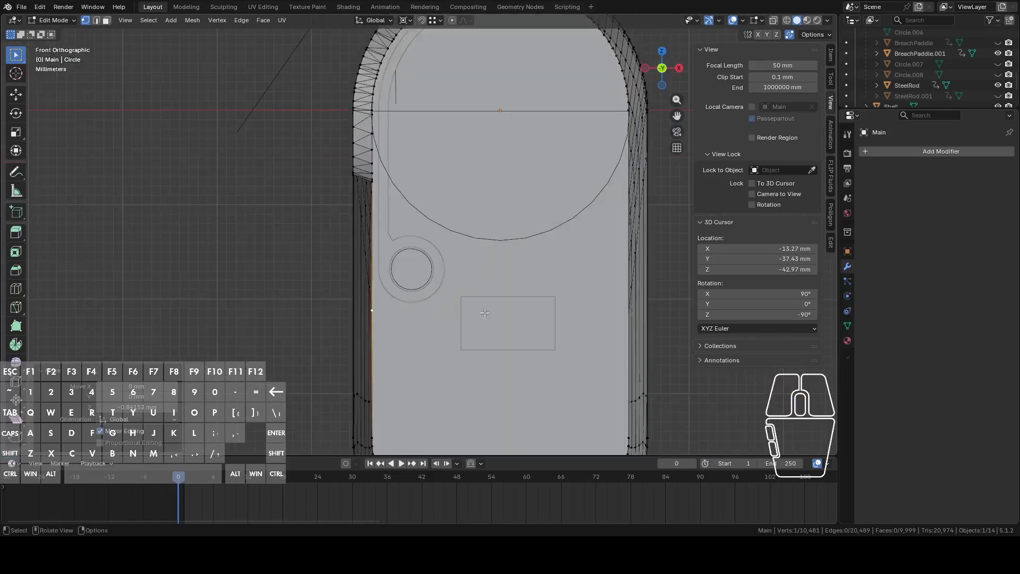
{"action": "scroll", "coordinate": [426, 356], "scroll_direction": "up", "scroll_amount": 1}
{"action": "key", "text": "Tab"}
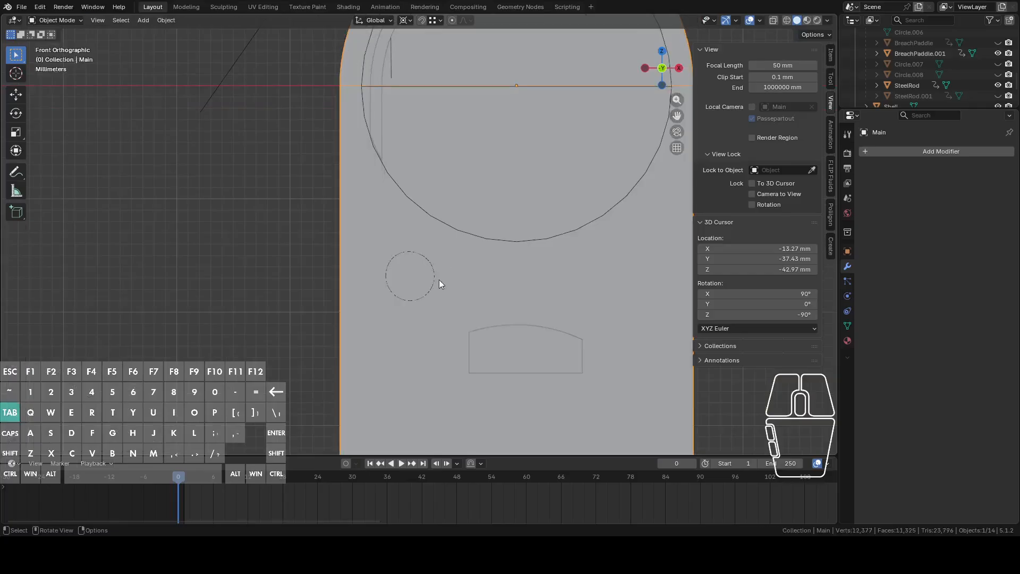
Leave edit mode on the small circle object and open the breach paddle profile BreachPaddle.001 in edit mode.
{"action": "key", "text": "Tab"}
{"action": "key", "text": "Tab"}
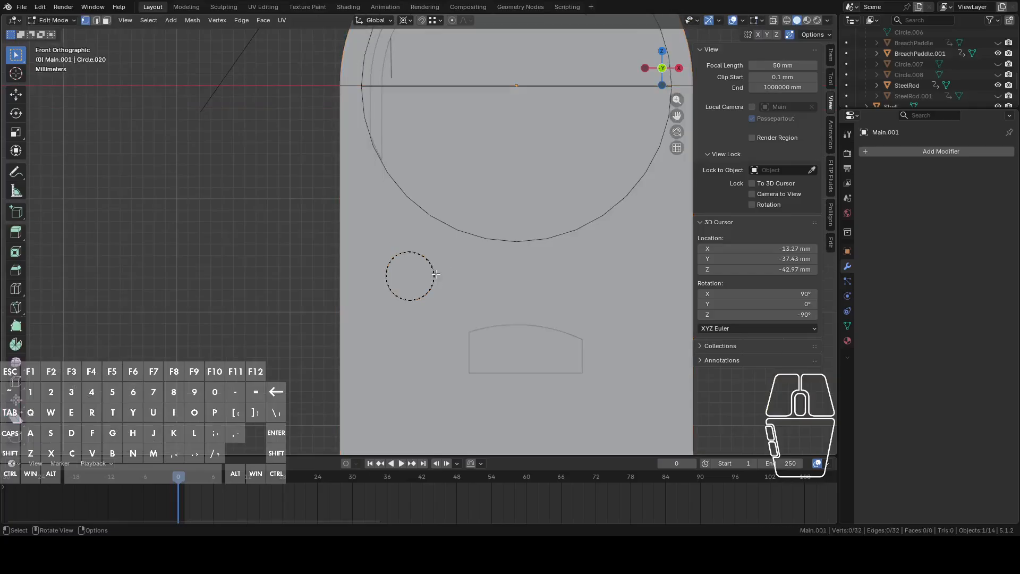
{"action": "left_click", "coordinate": [435, 273]}
{"action": "scroll", "coordinate": [437, 269], "scroll_direction": "down", "scroll_amount": 3}
{"action": "middle_click_drag", "start_coordinate": [437, 269], "coordinate": [459, 250]}
{"action": "left_click", "coordinate": [432, 237]}
{"action": "scroll", "coordinate": [441, 250], "scroll_direction": "up", "scroll_amount": 5}
{"action": "key", "text": "Tab"}
Select only the outer edge loop of the paddle profile's ring, leaving the curved strip out of the selection.
{"action": "left_click", "coordinate": [449, 259], "text": "alt"}
{"action": "key", "text": "c"}
{"action": "mouse_move", "coordinate": [355, 261]}
{"action": "left_mouse_down"}
{"action": "mouse_move", "coordinate": [369, 227]}
{"action": "mouse_move", "coordinate": [363, 196]}
{"action": "left_mouse_up"}
{"action": "right_click", "coordinate": [369, 225]}
{"action": "key", "text": "c"}
{"action": "middle_click_drag", "start_coordinate": [360, 203], "coordinate": [381, 169]}
{"action": "scroll", "coordinate": [380, 171], "scroll_direction": "down", "scroll_amount": 4}
{"action": "left_click_drag", "start_coordinate": [381, 174], "coordinate": [510, 80], "text": "shift"}
{"action": "right_click", "coordinate": [511, 79]}
Duplicate the ring's outer edge loop in place and separate the copy into its own object.
{"action": "middle_click_drag", "start_coordinate": [506, 263], "coordinate": [514, 209], "text": "shift"}
{"action": "scroll", "coordinate": [514, 210], "scroll_direction": "up", "scroll_amount": 1}
{"action": "scroll", "coordinate": [515, 209], "scroll_direction": "up", "scroll_amount": 1}
{"action": "key", "text": "e"}
{"action": "left_click", "coordinate": [540, 151]}
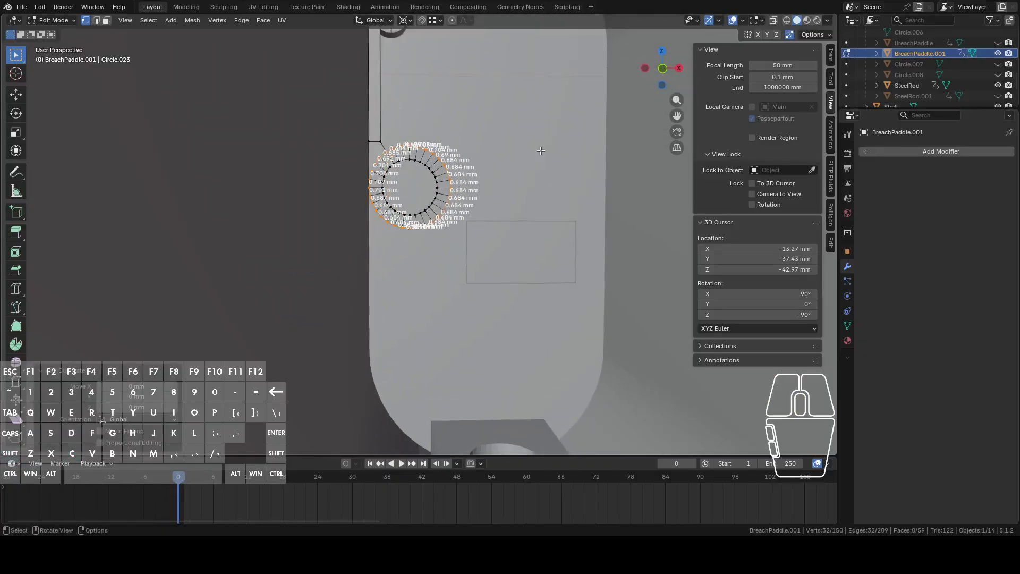
{"action": "middle_click_drag", "start_coordinate": [549, 173], "coordinate": [534, 217], "text": "shift"}
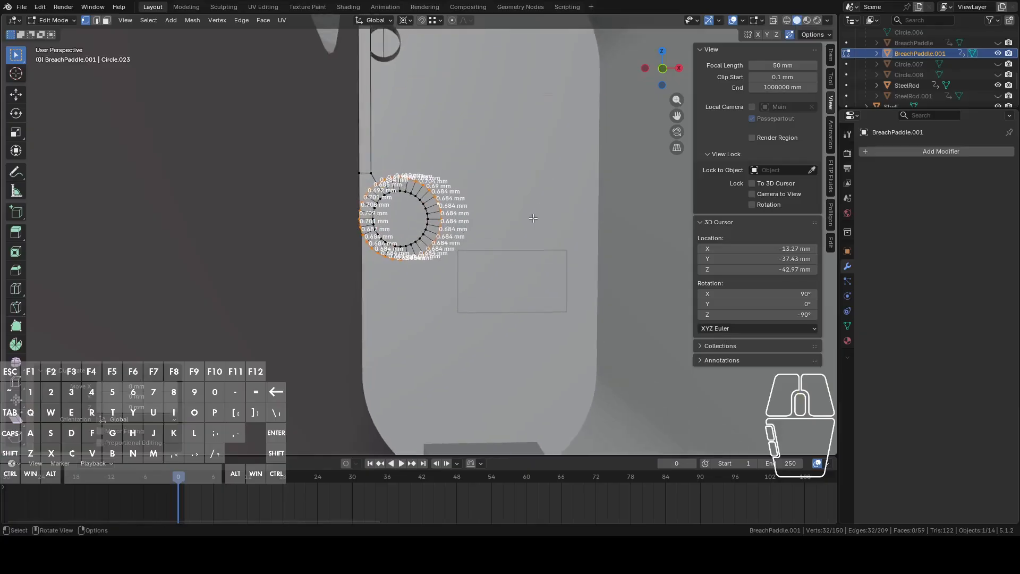
{"action": "key", "text": "p"}
{"action": "left_click", "coordinate": [531, 219]}
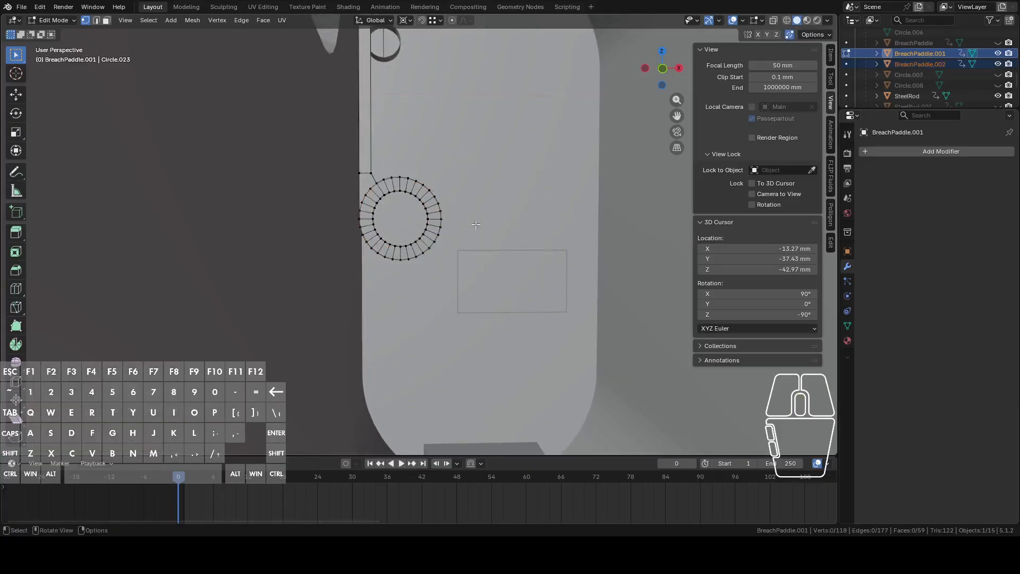
Open the separated circle BreachPaddle.002 in edit mode and join two horizontally opposite vertices with an edge across its diameter.
{"action": "key", "text": "Tab"}
{"action": "left_click", "coordinate": [437, 200]}
{"action": "left_click", "coordinate": [368, 171]}
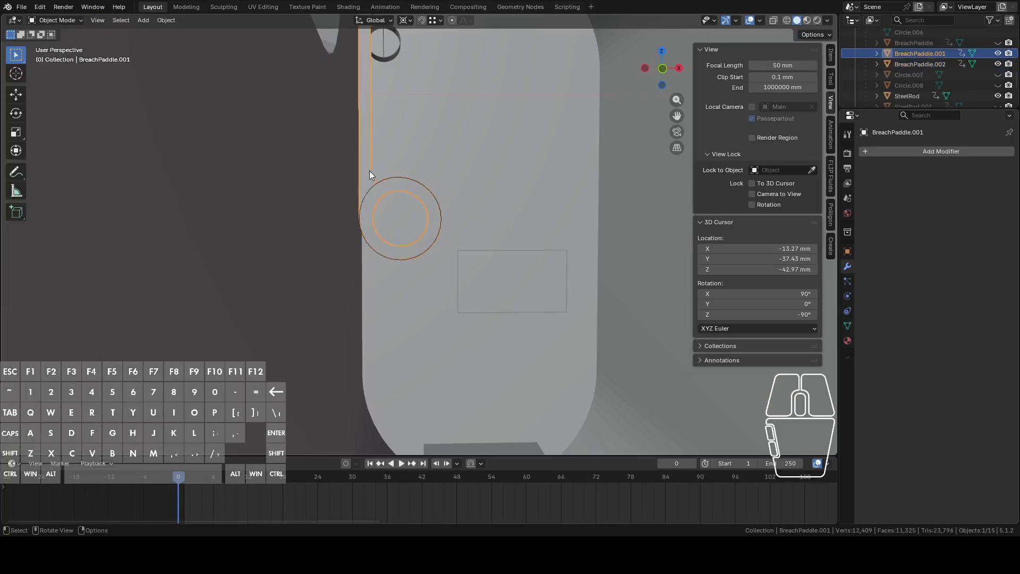
{"action": "left_click", "coordinate": [433, 194]}
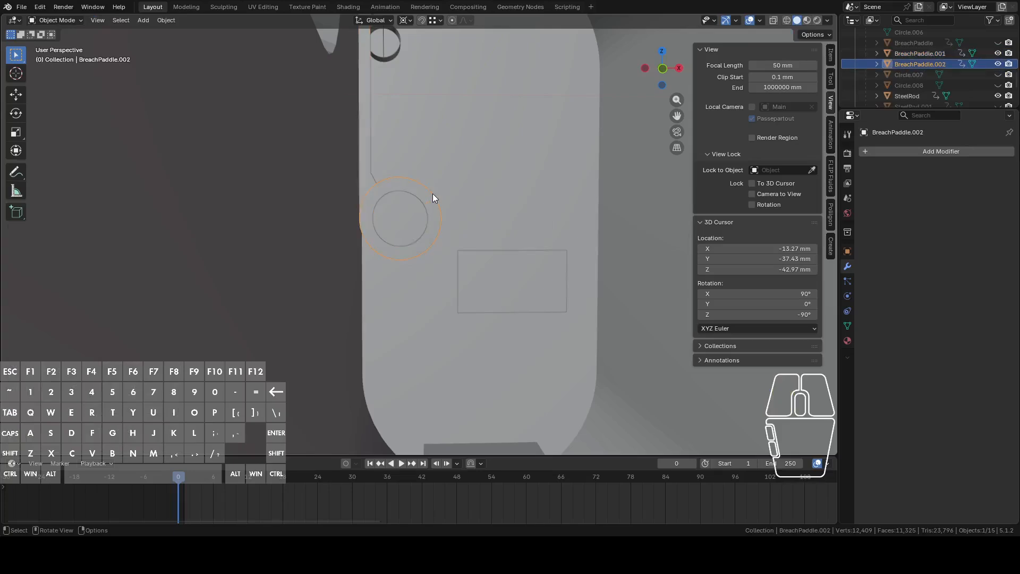
{"action": "key", "text": "Tab"}
{"action": "middle_click_drag", "start_coordinate": [465, 192], "coordinate": [470, 230], "text": "shift"}
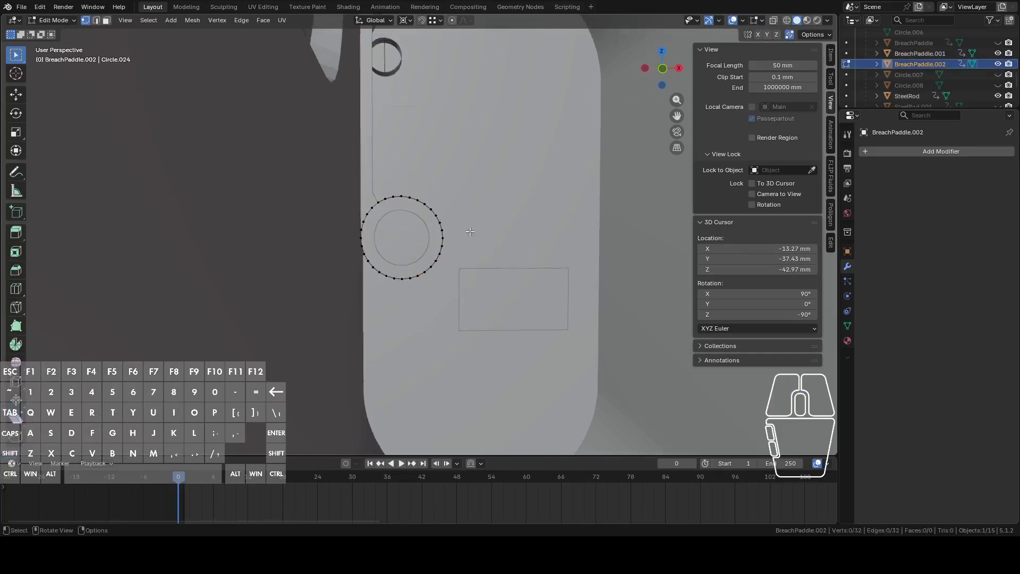
{"action": "left_click", "coordinate": [378, 239], "text": "shift"}
{"action": "key", "text": "f"}
{"action": "scroll", "coordinate": [457, 234], "scroll_direction": "up", "scroll_amount": 1}
Select the whole circle, change the transform pivot point, and scale the circle up uniformly to a diameter of 8 mm.
{"action": "left_click", "coordinate": [445, 216], "text": "alt"}
{"action": "middle_click_drag", "start_coordinate": [445, 216], "coordinate": [513, 207]}
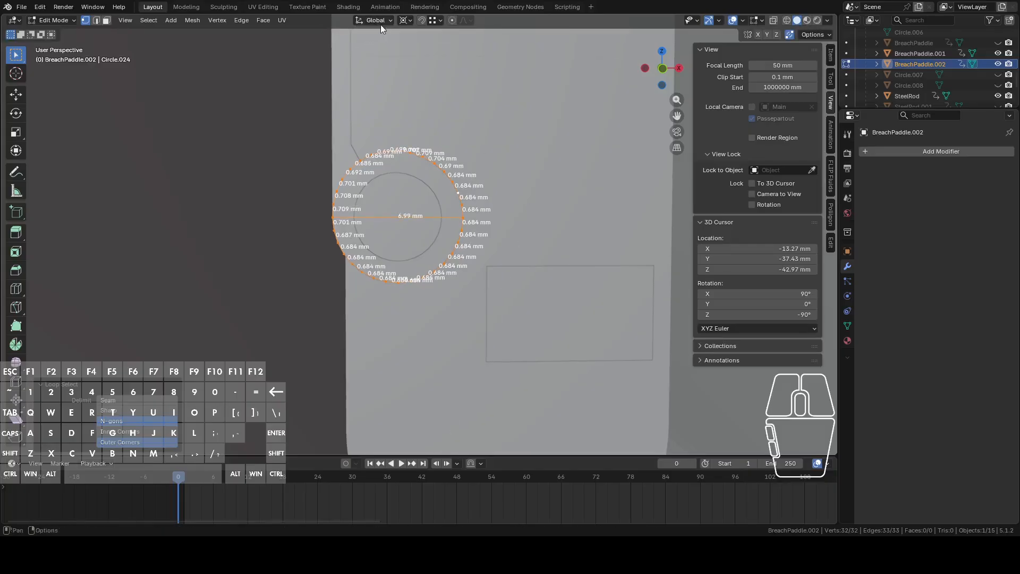
{"action": "left_click", "coordinate": [407, 20]}
{"action": "left_click", "coordinate": [436, 80]}
{"action": "key", "text": "s"}
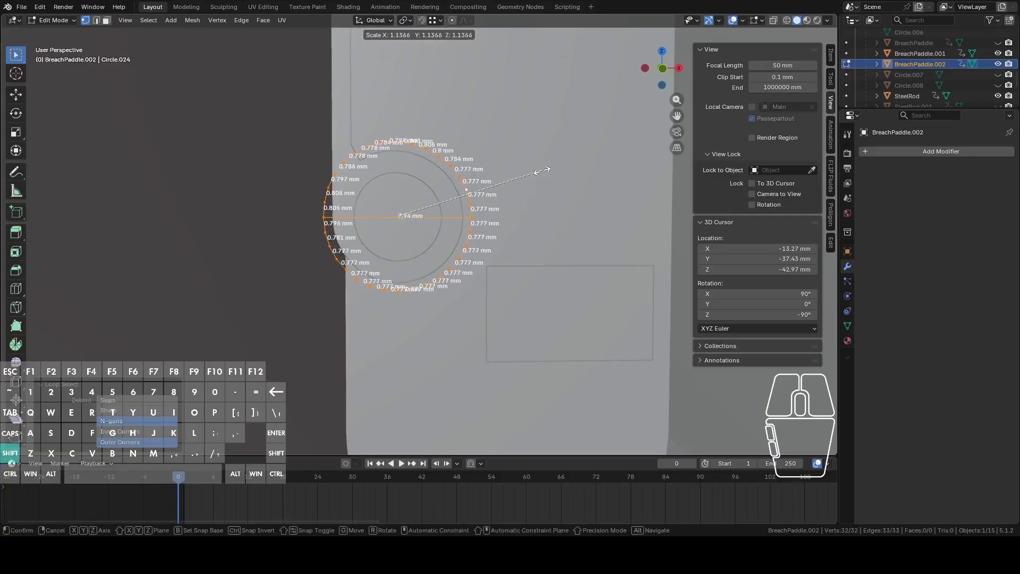
{"action": "left_click", "coordinate": [553, 174]}
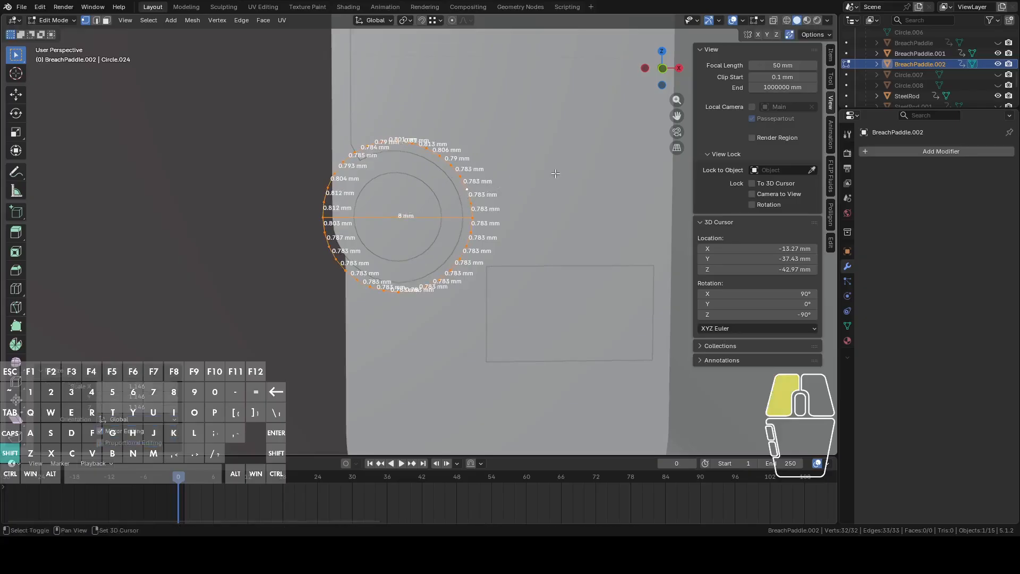
Examine the enlarged circle against the receiver's inner wall and the paddle strip from the front and in perspective.
{"action": "middle_click_drag", "start_coordinate": [553, 174], "coordinate": [462, 175]}
{"action": "left_click", "coordinate": [664, 67]}
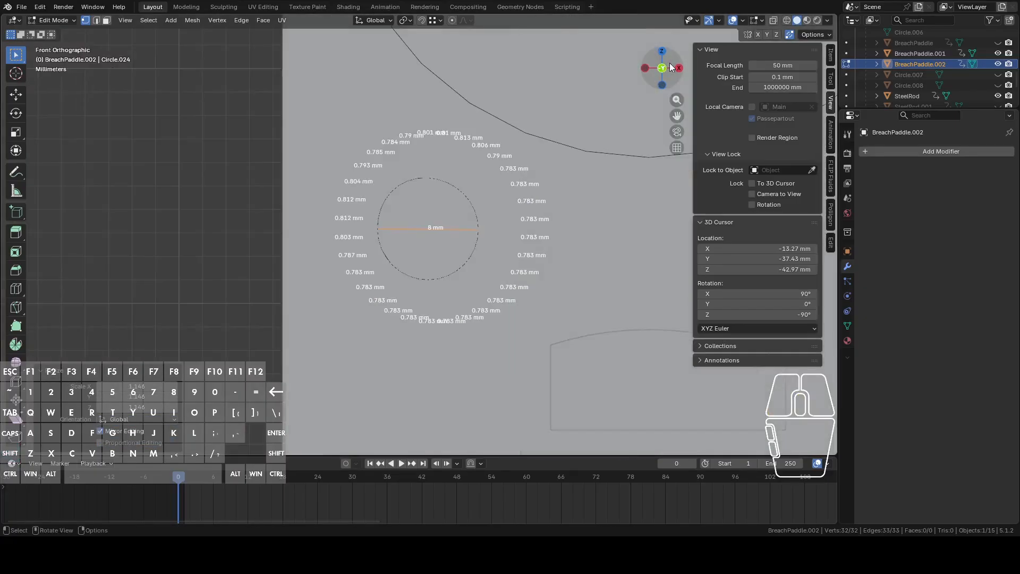
{"action": "middle_click_drag", "start_coordinate": [464, 189], "coordinate": [466, 190]}
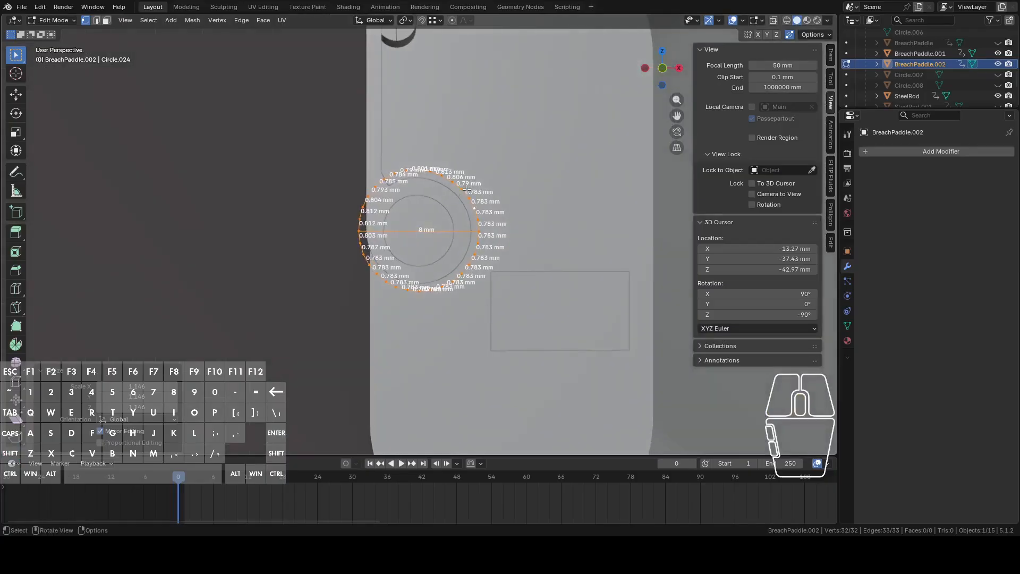
{"action": "left_click", "coordinate": [374, 211]}
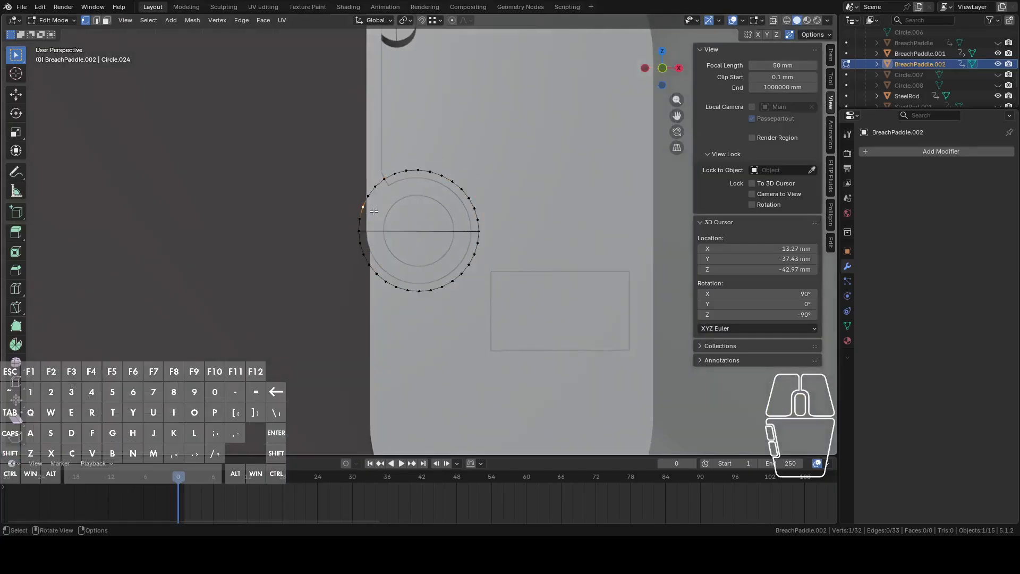
{"action": "middle_click_drag", "start_coordinate": [374, 211], "coordinate": [372, 240]}
{"action": "middle_click_drag", "start_coordinate": [424, 190], "coordinate": [432, 265], "text": "shift"}
{"action": "left_click", "coordinate": [409, 261]}
{"action": "middle_click_drag", "start_coordinate": [444, 185], "coordinate": [439, 254], "text": "shift"}
Open BreachPaddle.001 in edit mode and select the inner edge of its curved strip, from the ring up to its upper end.
{"action": "key", "text": "Tab"}
{"action": "left_click", "coordinate": [390, 161]}
{"action": "key", "text": "Tab"}
{"action": "scroll", "coordinate": [418, 185], "scroll_direction": "down", "scroll_amount": 1}
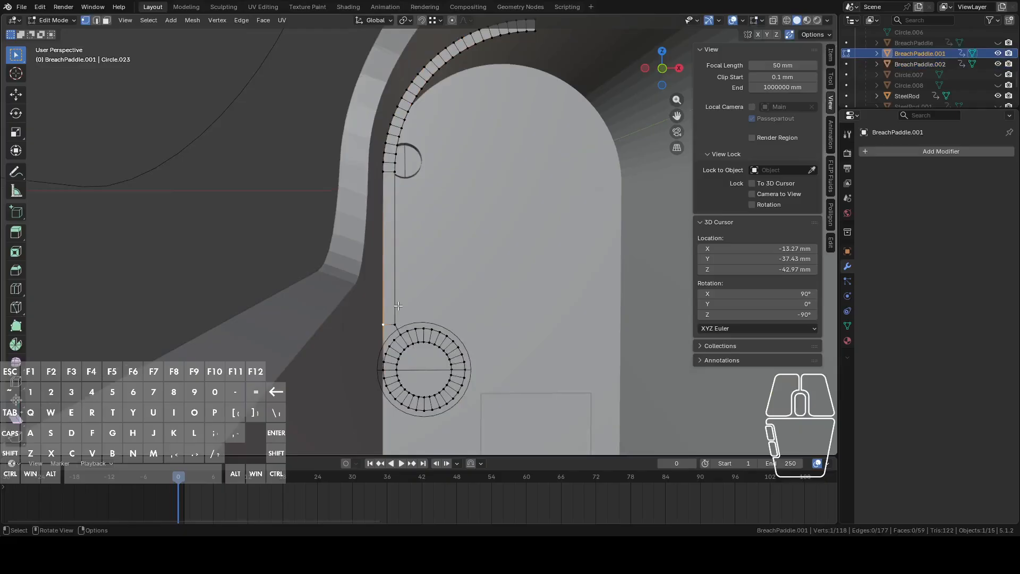
{"action": "key", "text": "c"}
{"action": "left_click", "coordinate": [431, 177]}
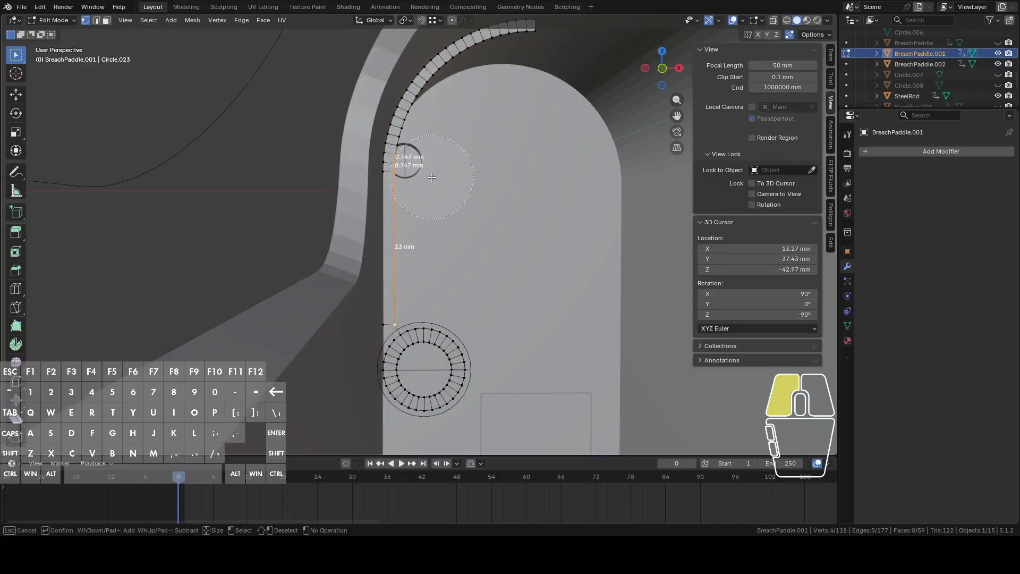
{"action": "mouse_move", "coordinate": [436, 149]}
{"action": "left_mouse_down"}
{"action": "mouse_move", "coordinate": [445, 116]}
{"action": "mouse_move", "coordinate": [501, 74]}
{"action": "left_mouse_up"}
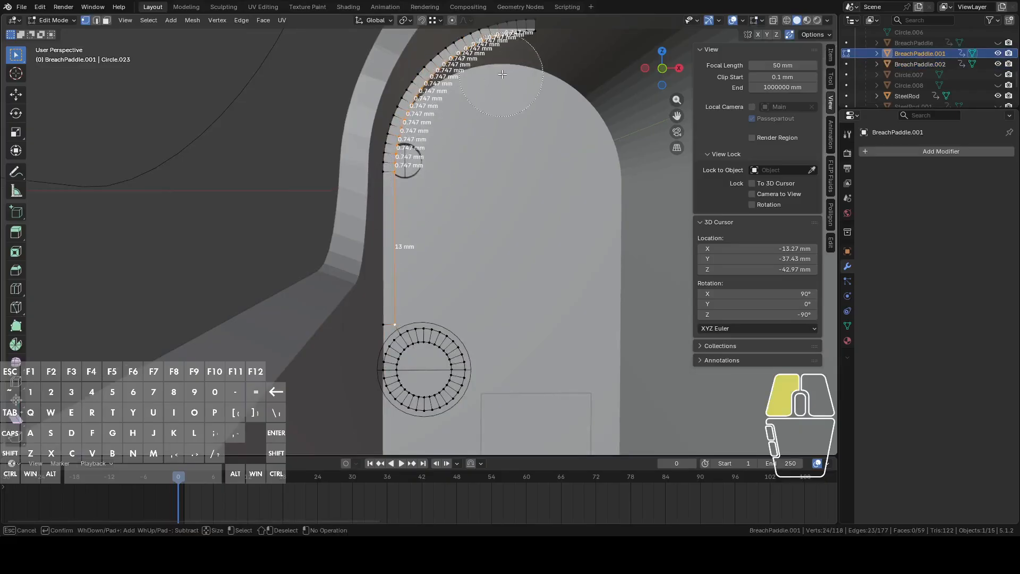
{"action": "key", "text": "Escape"}
Duplicate the strip's inner edge in place and separate the copy into its own object.
{"action": "middle_click_drag", "start_coordinate": [531, 74], "coordinate": [485, 236], "text": "shift"}
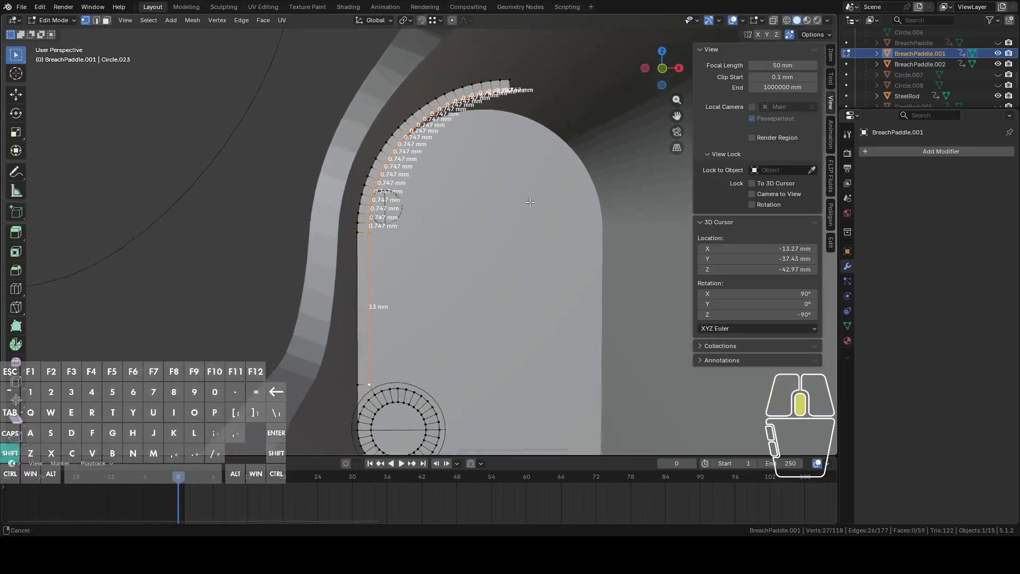
{"action": "middle_click_drag", "start_coordinate": [536, 197], "coordinate": [483, 245], "text": "shift"}
{"action": "key", "text": "shift+d"}
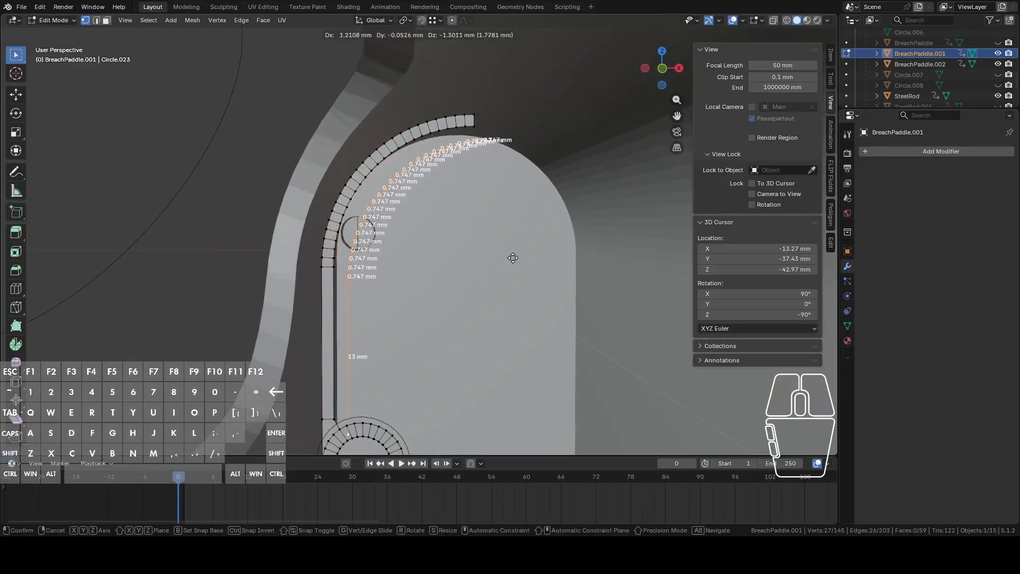
{"action": "key", "text": "Escape"}
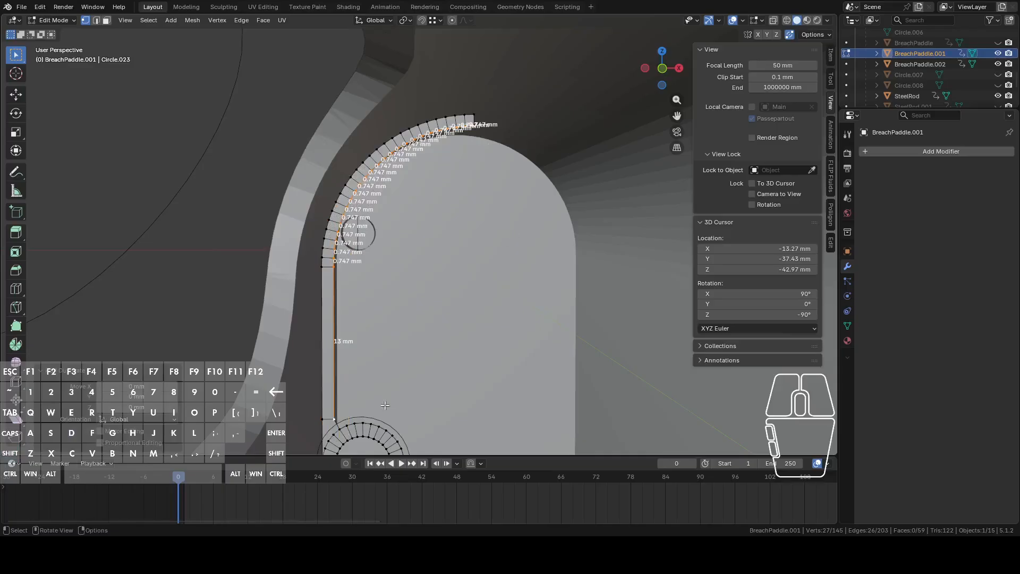
{"action": "key", "text": "p"}
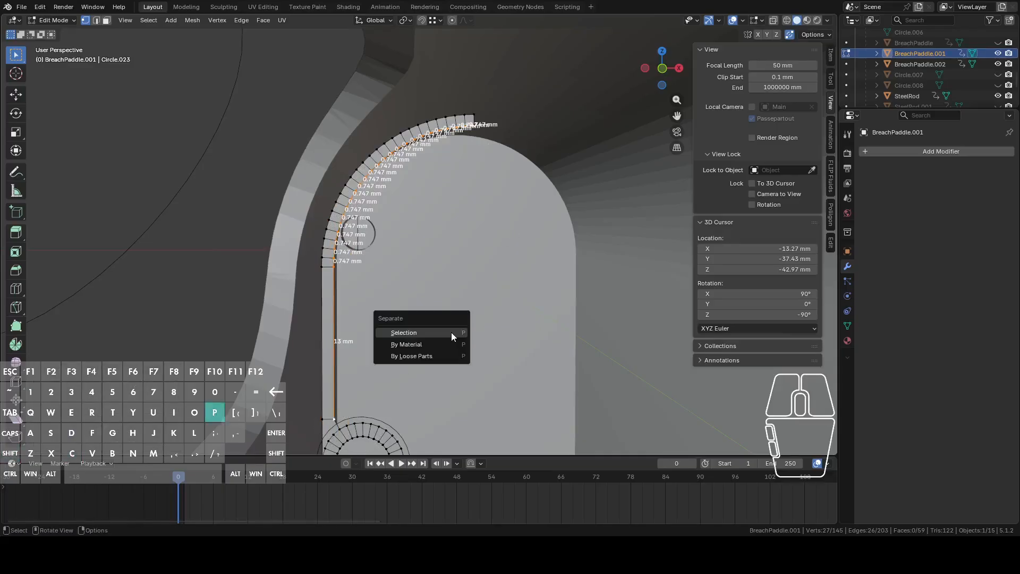
{"action": "left_click", "coordinate": [453, 333]}
Hide BreachPaddle.001 and open the separated curved edge BreachPaddle.003 in edit mode.
{"action": "key", "text": "Tab"}
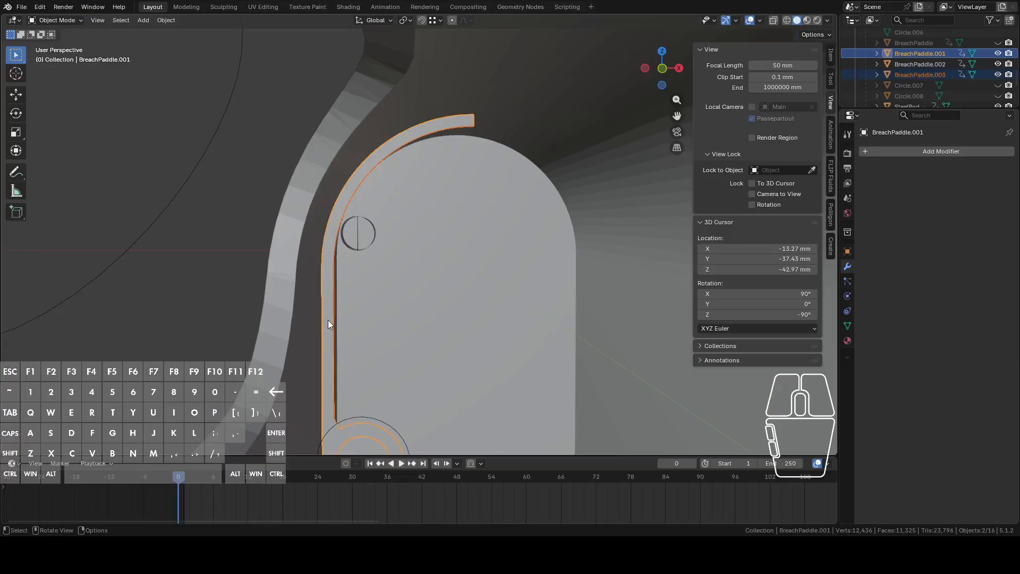
{"action": "key", "text": "h"}
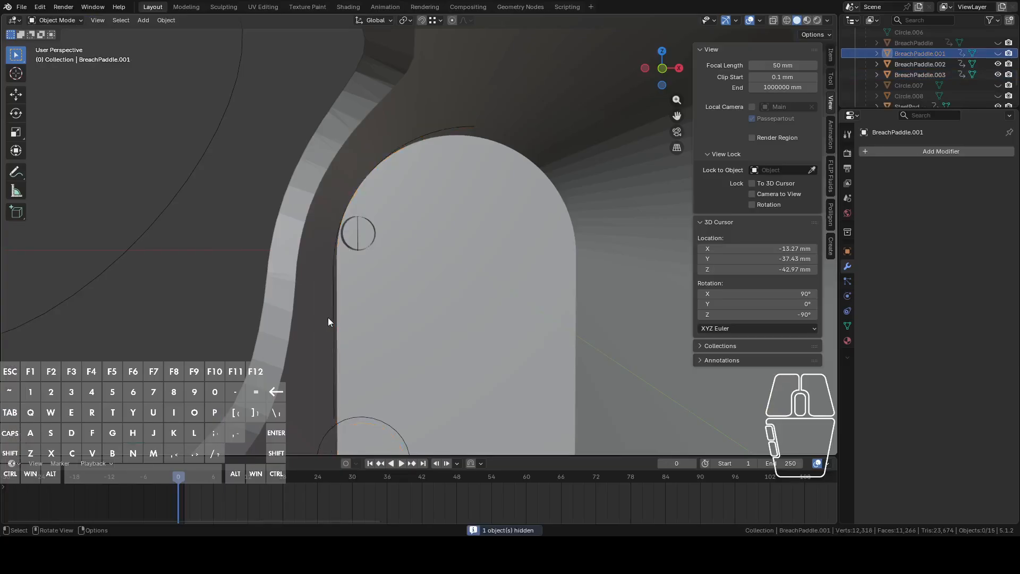
{"action": "left_click", "coordinate": [345, 320]}
{"action": "left_click", "coordinate": [336, 324]}
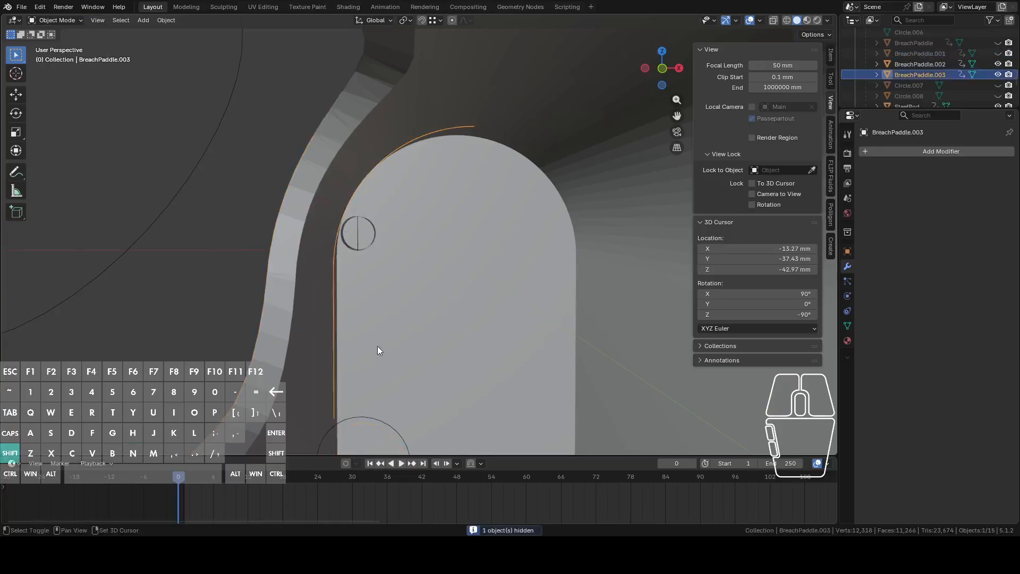
{"action": "middle_click_drag", "start_coordinate": [377, 346], "coordinate": [389, 288], "text": "shift"}
{"action": "key", "text": "Tab"}
Select the whole curved edge and extrude it about 1 mm downward along Z.
{"action": "key", "text": "z"}
{"action": "right_click", "coordinate": [570, 137]}
{"action": "key", "text": "a"}
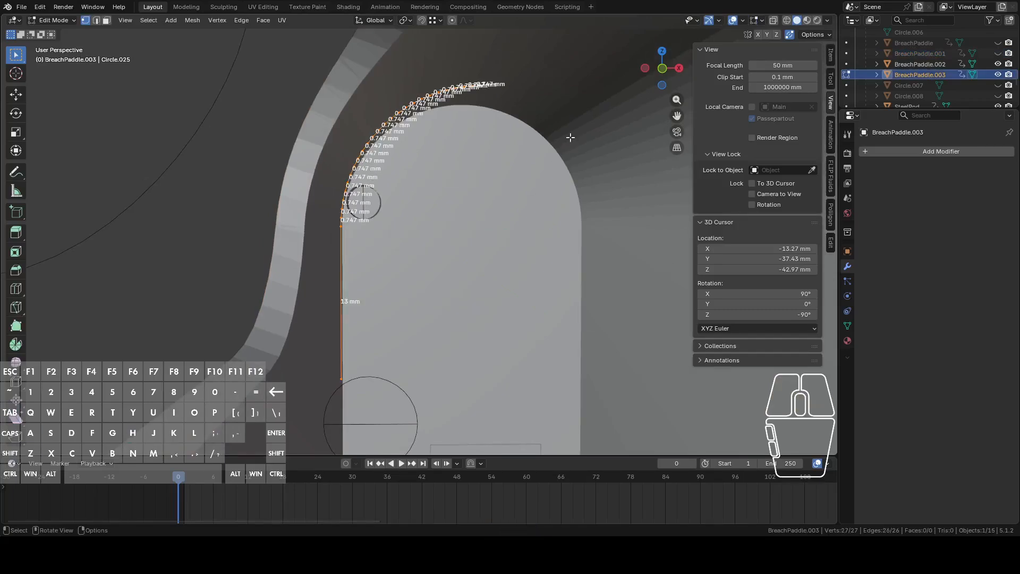
{"action": "middle_click_drag", "start_coordinate": [559, 144], "coordinate": [497, 202], "text": "shift"}
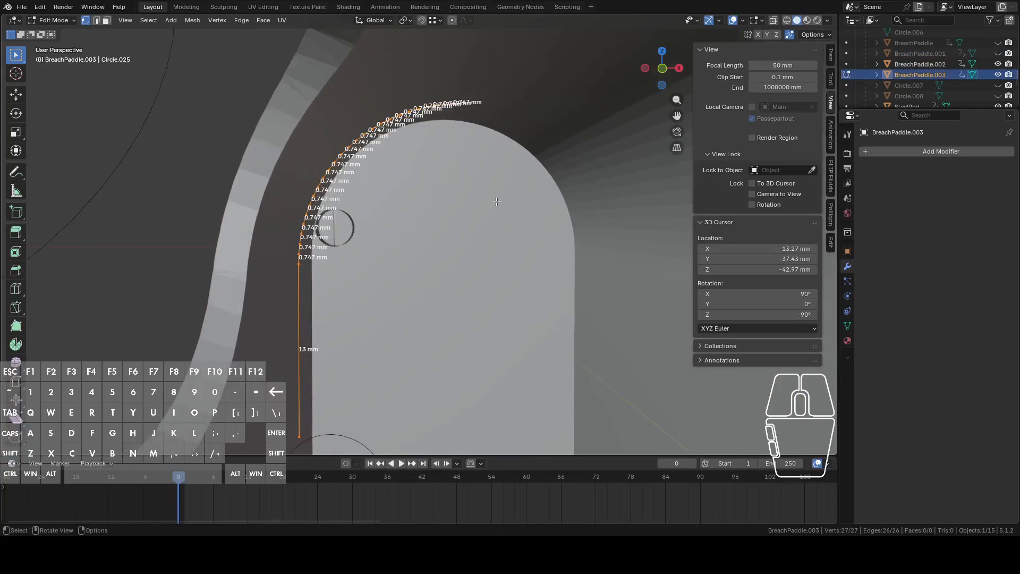
{"action": "key", "text": "e"}
{"action": "key", "text": "z"}
{"action": "left_click", "coordinate": [498, 216]}
{"action": "scroll", "coordinate": [458, 236], "scroll_direction": "up", "scroll_amount": 3}
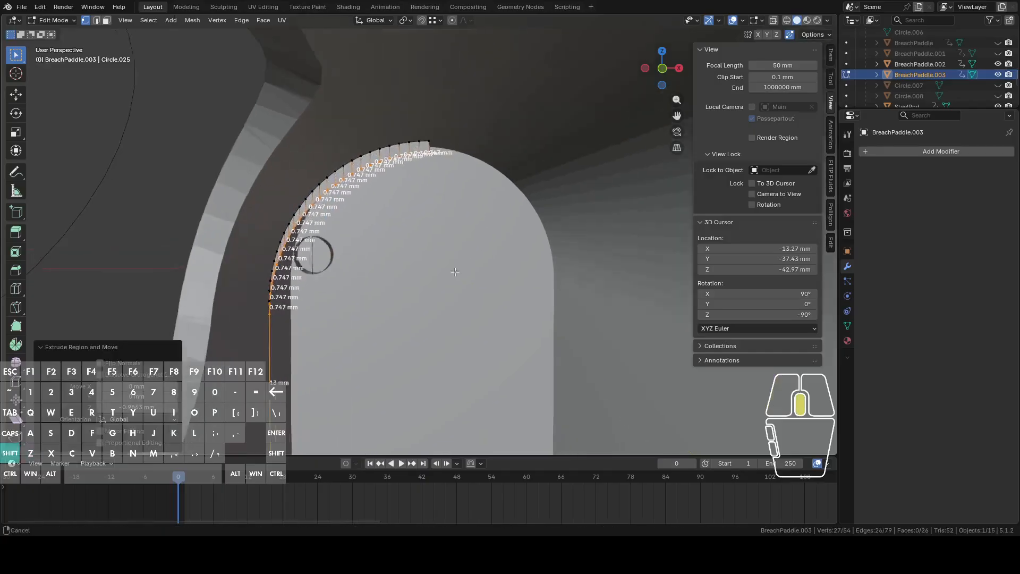
{"action": "middle_click_drag", "start_coordinate": [458, 236], "coordinate": [456, 270], "text": "shift"}
{"action": "scroll", "coordinate": [455, 270], "scroll_direction": "up", "scroll_amount": 1}
{"action": "key", "text": "g"}
{"action": "key", "text": "z"}
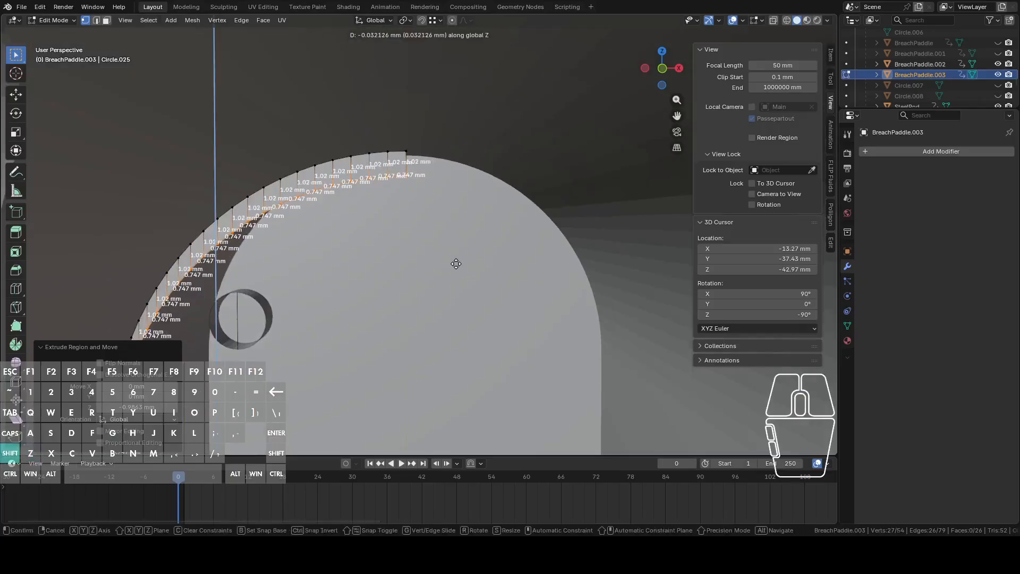
{"action": "left_click", "coordinate": [453, 258]}
Move the extruded edge about 0.71 mm inward along X to give the strip width on its straight side.
{"action": "middle_click_drag", "start_coordinate": [451, 257], "coordinate": [526, 152]}
{"action": "scroll", "coordinate": [423, 272], "scroll_direction": "up", "scroll_amount": 1}
{"action": "middle_click_drag", "start_coordinate": [475, 192], "coordinate": [560, 111], "text": "shift"}
{"action": "key", "text": "g"}
{"action": "key", "text": "x"}
{"action": "key", "text": "shift"}
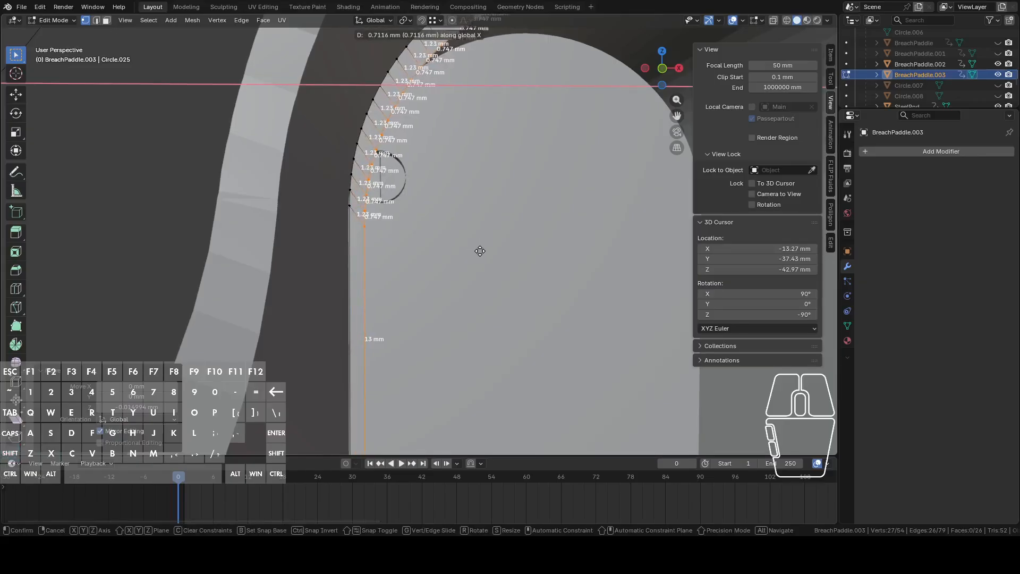
{"action": "left_click", "coordinate": [476, 251]}
Raise the extruded edge's lowest vertex along Z with snapping, level with the outer edge's lower end.
{"action": "scroll", "coordinate": [477, 255], "scroll_direction": "down", "scroll_amount": 3}
{"action": "scroll", "coordinate": [478, 284], "scroll_direction": "up", "scroll_amount": 2}
{"action": "left_click", "coordinate": [386, 396]}
{"action": "key", "text": "g"}
{"action": "key", "text": "z"}
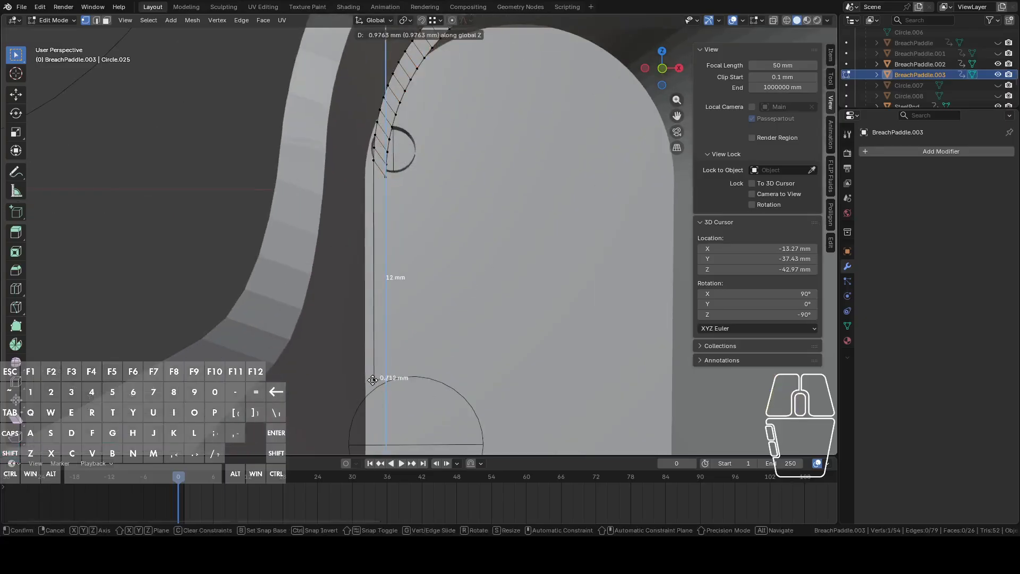
{"action": "right_click", "coordinate": [373, 379]}
{"action": "key", "text": "g"}
{"action": "key", "text": "z"}
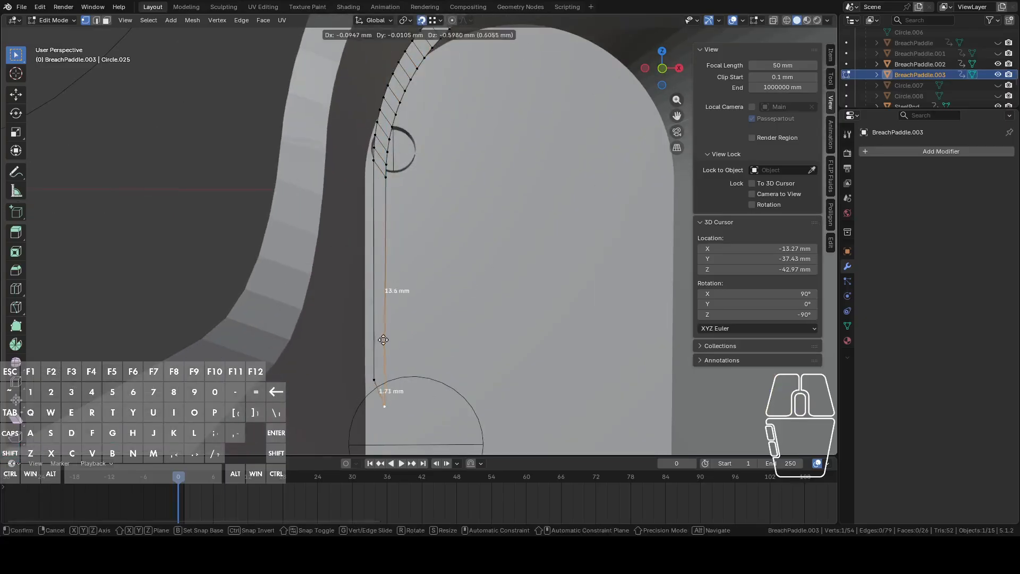
{"action": "left_click", "coordinate": [372, 372]}
Select the strip's whole inner edge and move it farther inward along X, making the straight side about 1 mm wide.
{"action": "left_click", "coordinate": [390, 264], "text": "alt"}
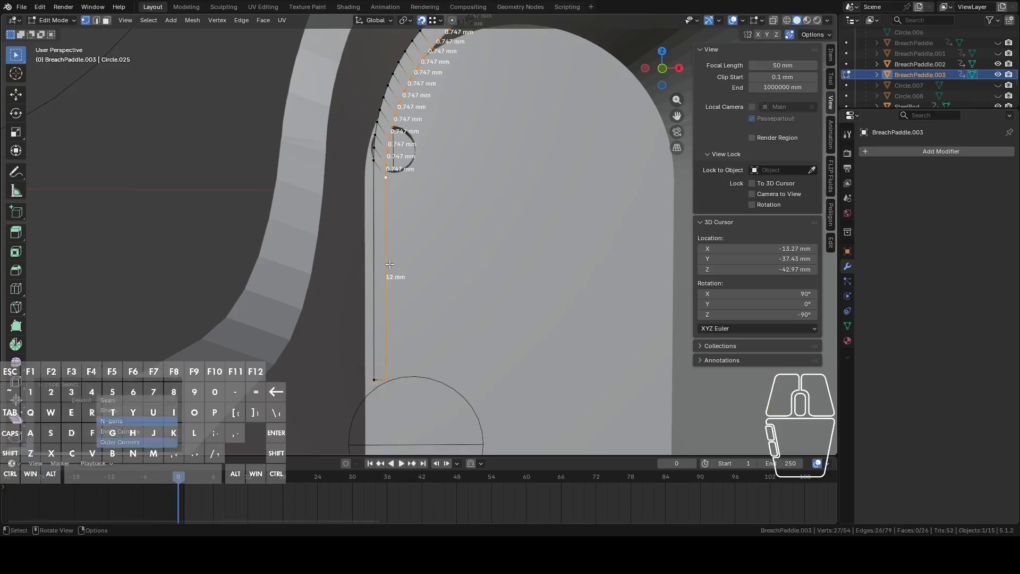
{"action": "scroll", "coordinate": [399, 290], "scroll_direction": "down", "scroll_amount": 1}
{"action": "middle_click_drag", "start_coordinate": [446, 274], "coordinate": [466, 234], "text": "shift"}
{"action": "scroll", "coordinate": [481, 268], "scroll_direction": "up", "scroll_amount": 1}
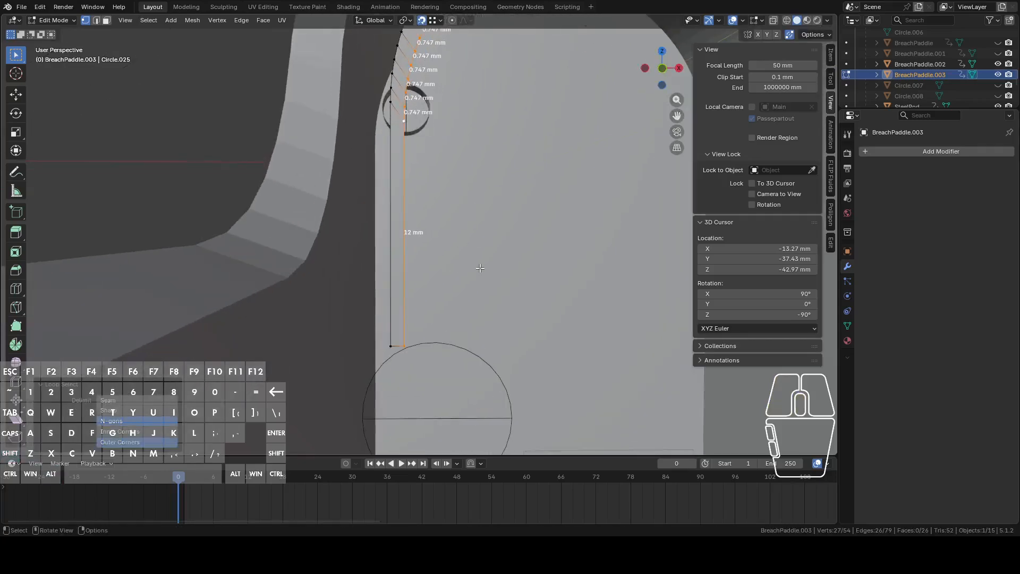
{"action": "key", "text": "g"}
{"action": "key", "text": "x"}
{"action": "key", "text": "shift"}
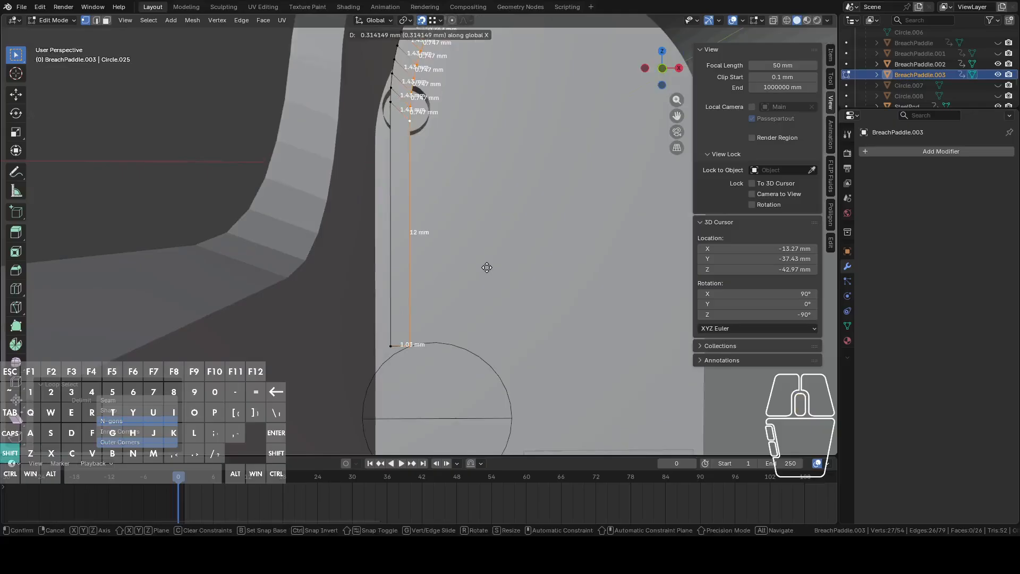
{"action": "left_click", "coordinate": [482, 264]}
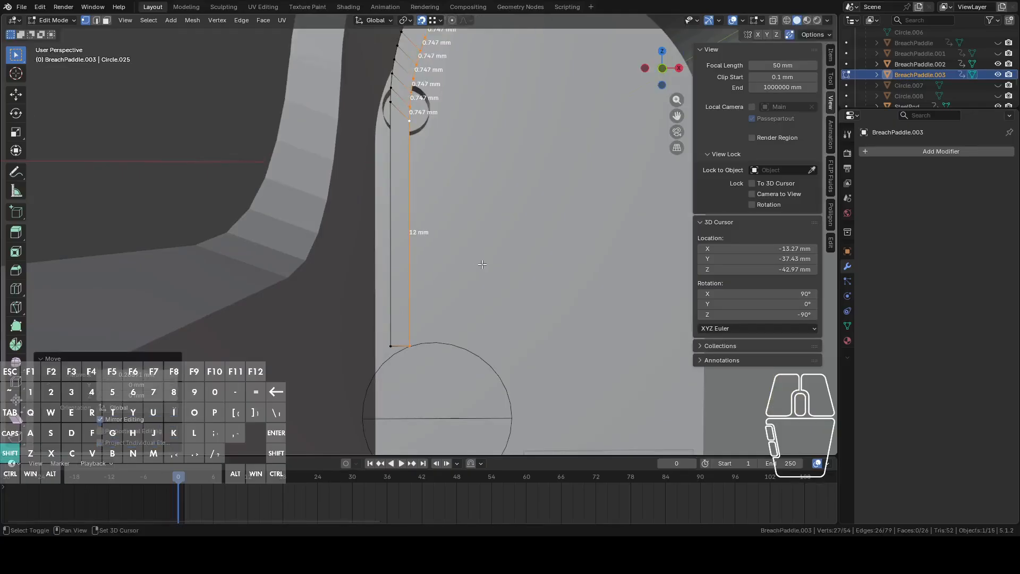
{"action": "scroll", "coordinate": [482, 265], "scroll_direction": "down", "scroll_amount": 3}
{"action": "middle_click_drag", "start_coordinate": [468, 255], "coordinate": [439, 315], "text": "shift"}
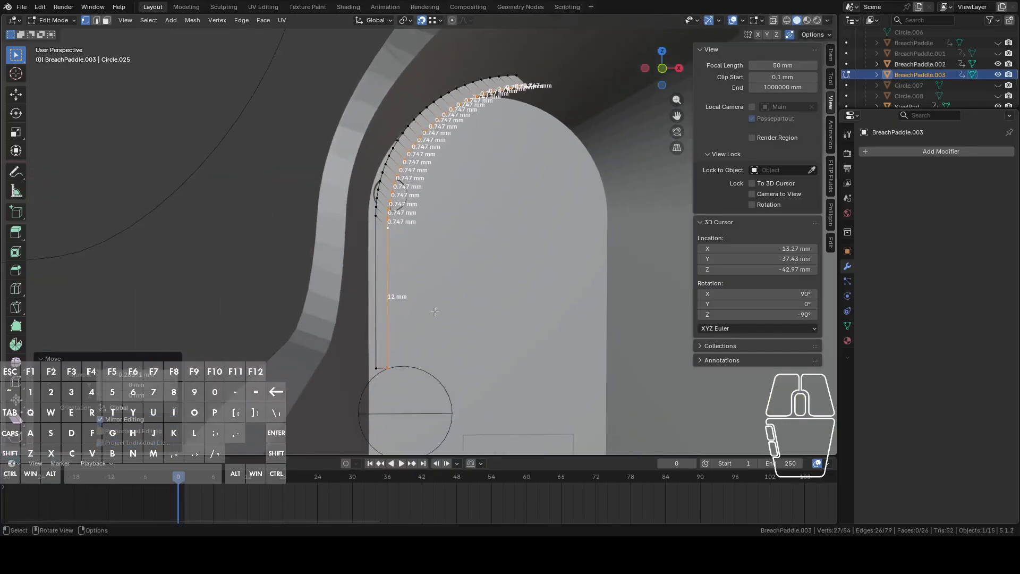
Delete the vertices of the strip's outer edge so only the inner curved profile remains, and leave mesh editing.
{"action": "left_click", "coordinate": [375, 241], "text": "alt"}
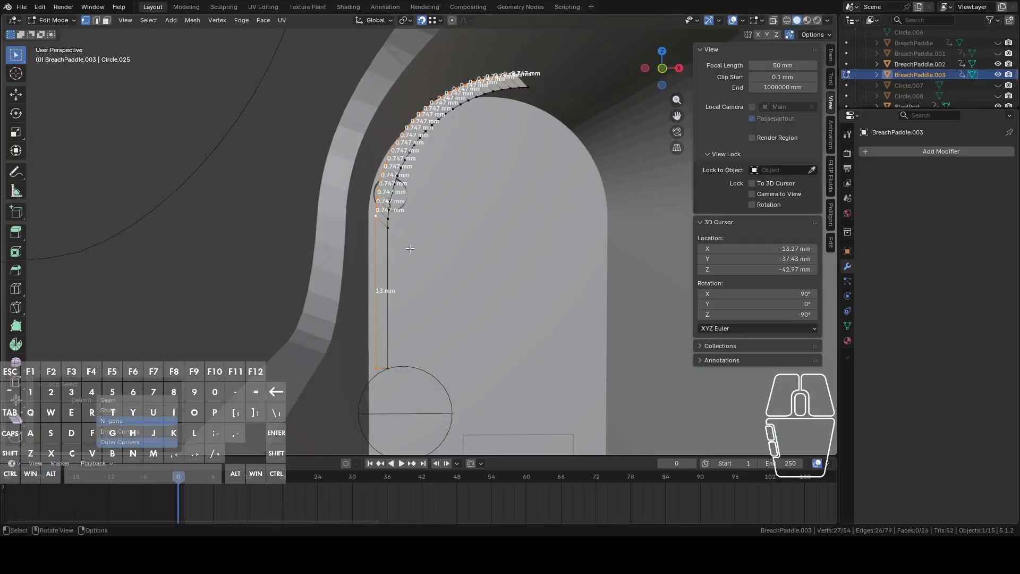
{"action": "right_click", "coordinate": [490, 252]}
{"action": "left_click", "coordinate": [446, 457]}
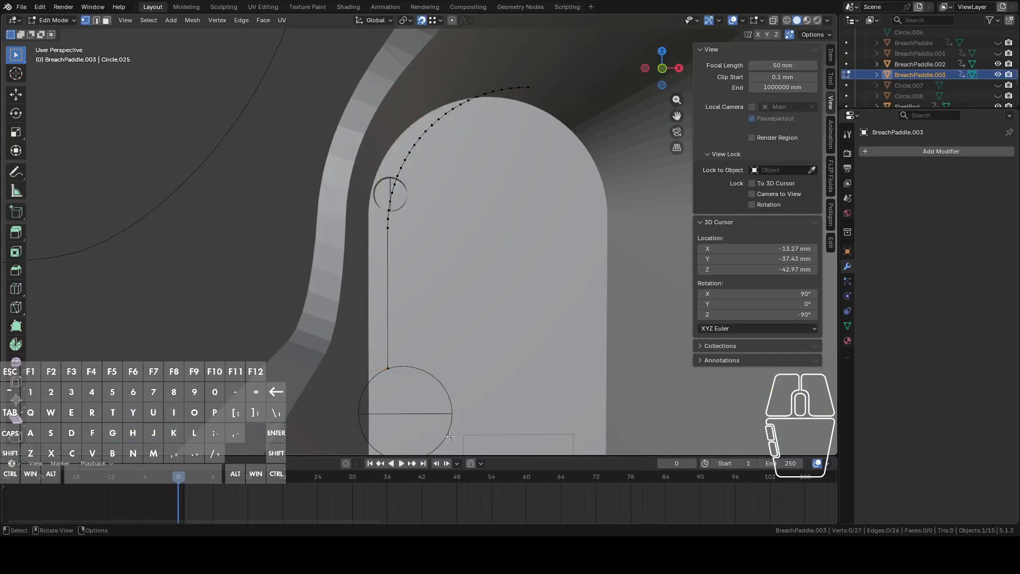
{"action": "middle_click_drag", "start_coordinate": [412, 339], "coordinate": [438, 297]}
{"action": "left_click", "coordinate": [405, 311]}
{"action": "key", "text": "Tab"}
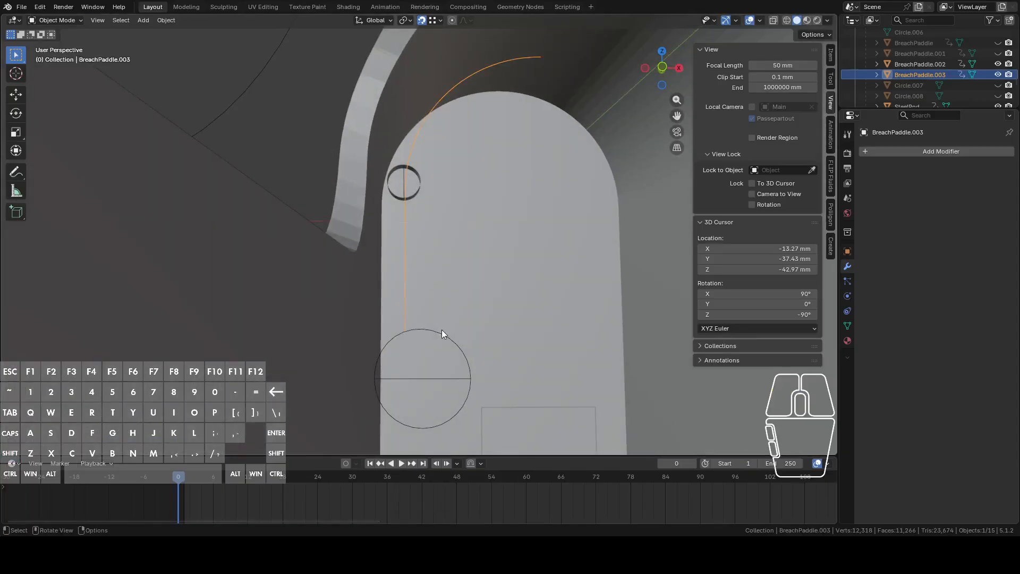
Join the curved profile with the ring into one object, keeping BreachPaddle.002 as the active object.
{"action": "key", "text": "Tab"}
{"action": "left_click", "coordinate": [438, 330], "text": "shift"}
{"action": "key", "text": "Tab"}
{"action": "left_click", "coordinate": [438, 330], "text": "shift"}
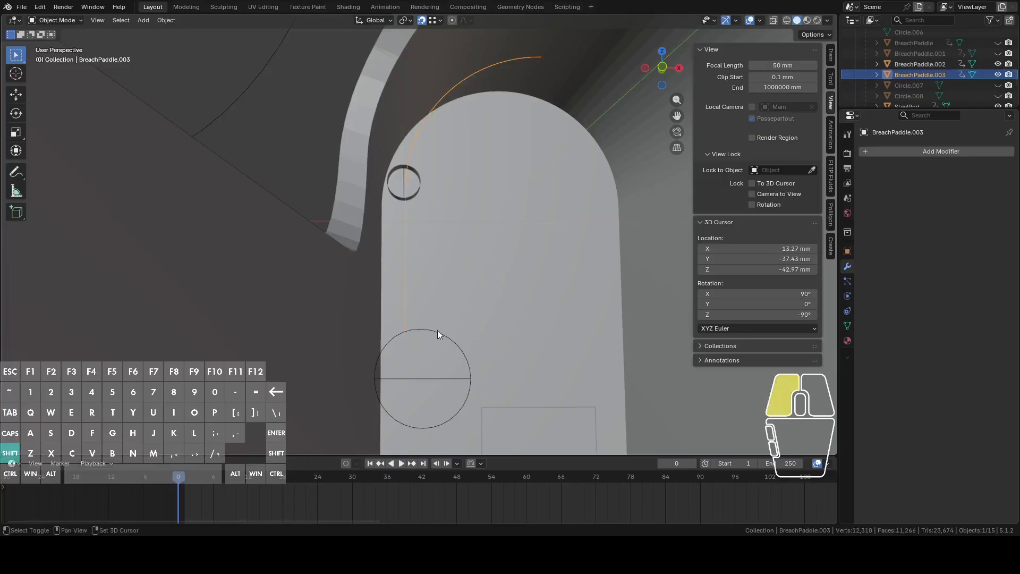
{"action": "key", "text": "ctrl+j"}
Snap the curve's lowest vertex onto the adjacent vertex near the ring's top.
{"action": "key", "text": "Tab"}
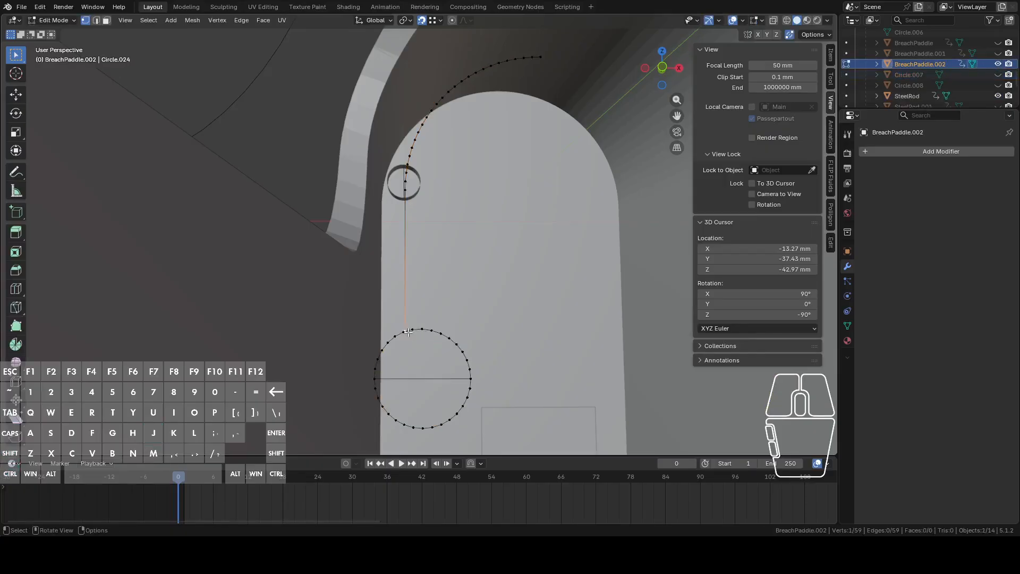
{"action": "scroll", "coordinate": [405, 331], "scroll_direction": "up", "scroll_amount": 4}
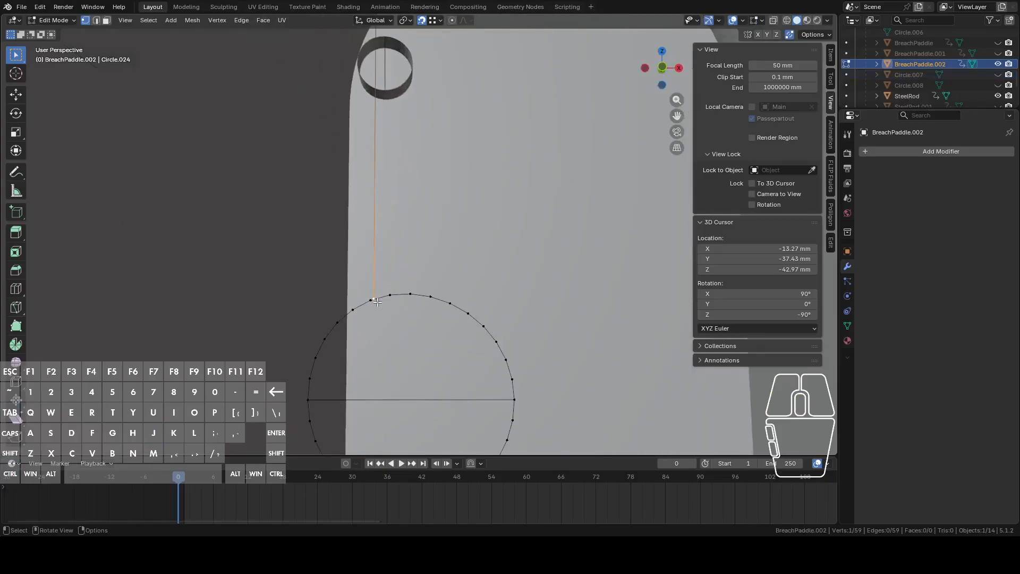
{"action": "key", "text": "g"}
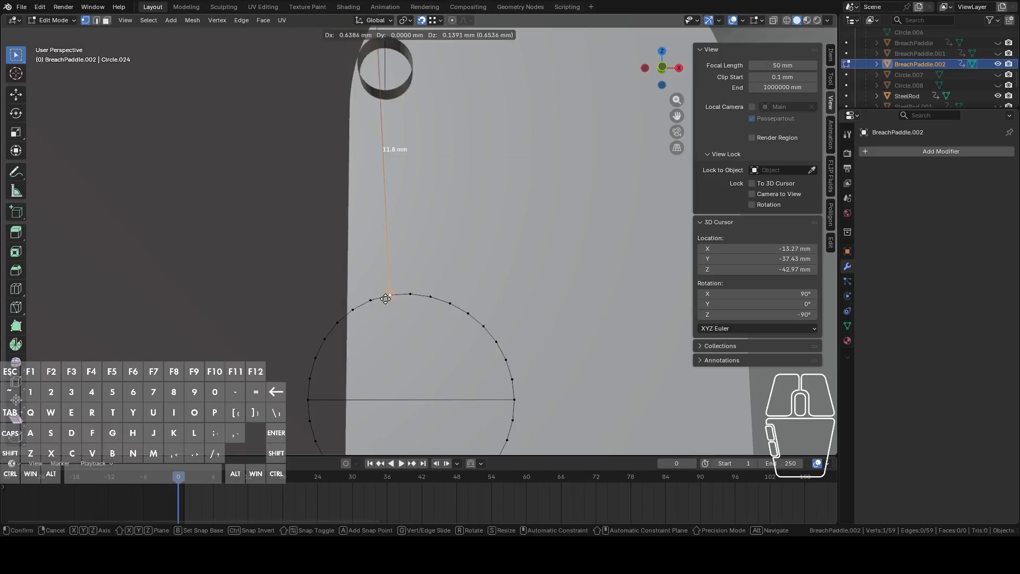
{"action": "left_click", "coordinate": [386, 298]}
{"action": "scroll", "coordinate": [486, 195], "scroll_direction": "down", "scroll_amount": 4}
{"action": "middle_click_drag", "start_coordinate": [416, 228], "coordinate": [420, 257]}
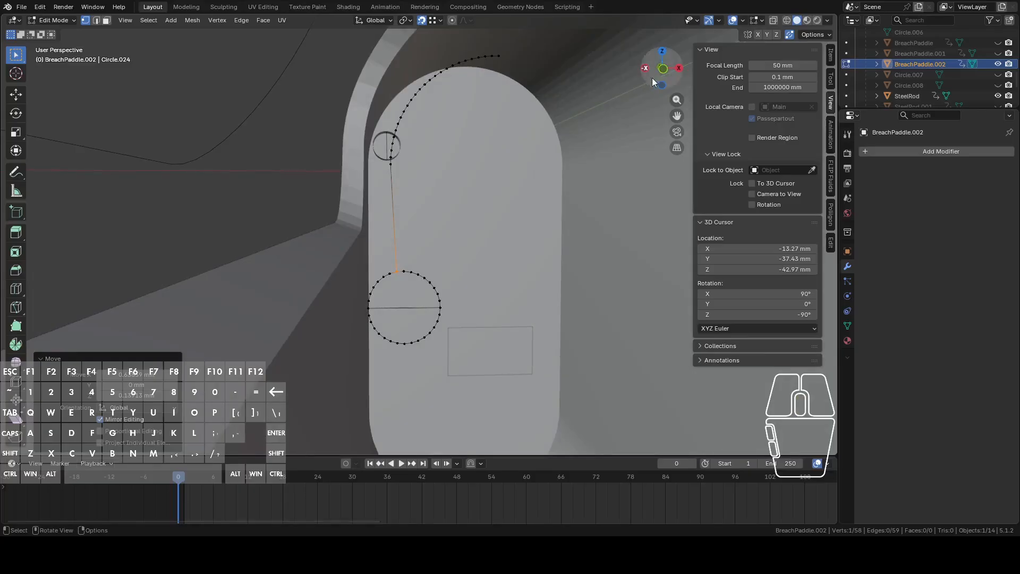
Switch from the joined profile to editing the Main receiver mesh in front orthographic view.
{"action": "left_click", "coordinate": [663, 68]}
{"action": "scroll", "coordinate": [493, 305], "scroll_direction": "down", "scroll_amount": 4}
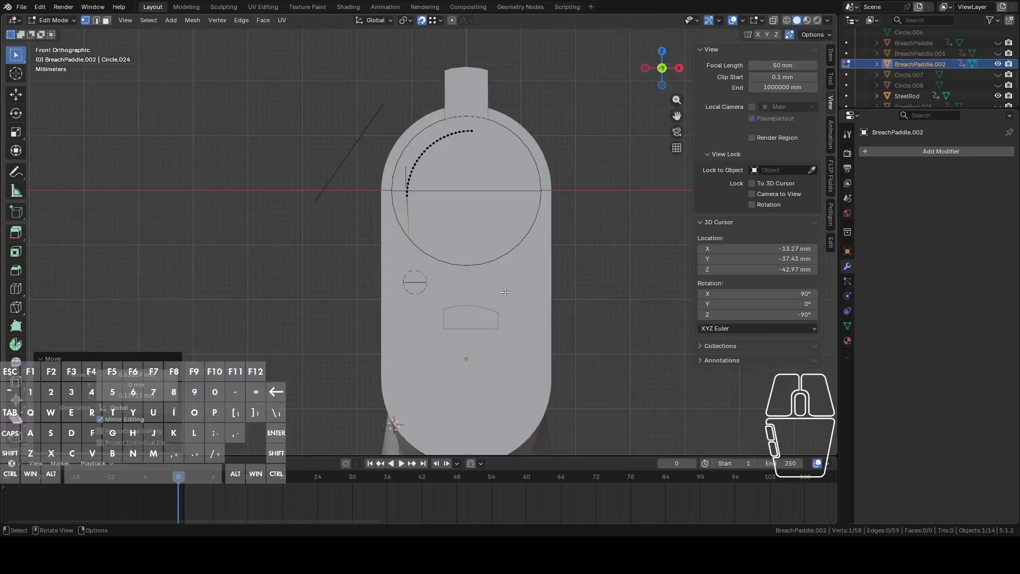
{"action": "key", "text": "Tab"}
{"action": "left_click", "coordinate": [502, 267]}
{"action": "key", "text": "Tab"}
{"action": "scroll", "coordinate": [494, 263], "scroll_direction": "up", "scroll_amount": 8}
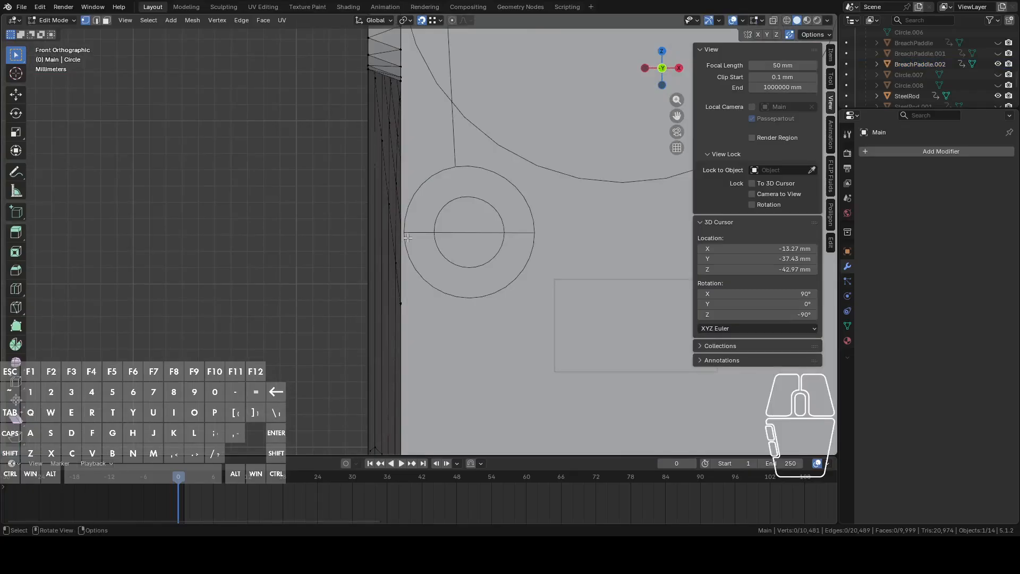
Move the vertex on the rear wall's side edge along Z with snapping, level with the ring's horizontal diameter.
{"action": "scroll", "coordinate": [407, 237], "scroll_direction": "down", "scroll_amount": 3}
{"action": "middle_click_drag", "start_coordinate": [409, 242], "coordinate": [415, 346], "text": "shift"}
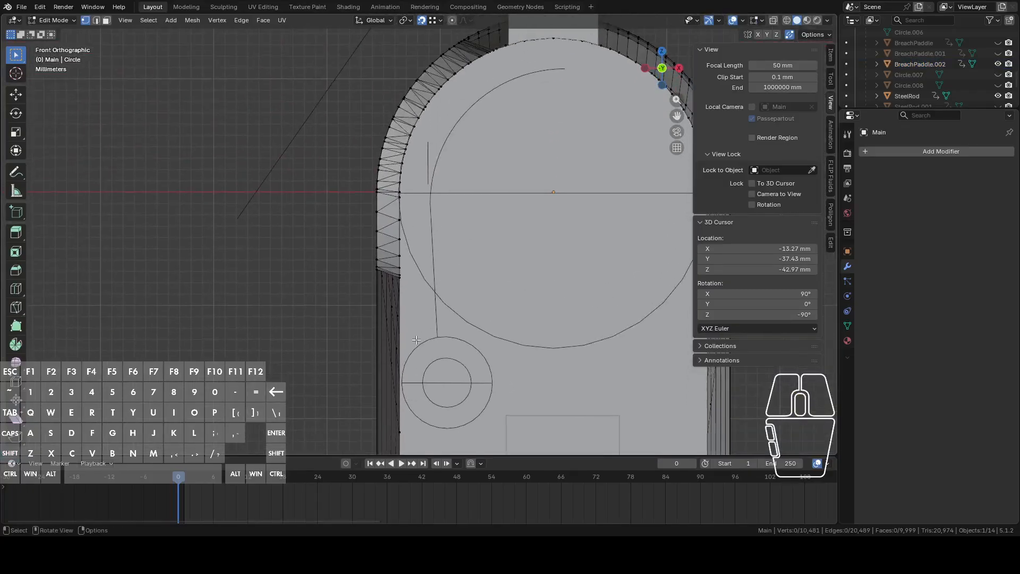
{"action": "key", "text": "Tab"}
{"action": "key", "text": "Tab"}
{"action": "middle_click_drag", "start_coordinate": [413, 371], "coordinate": [462, 262], "text": "shift"}
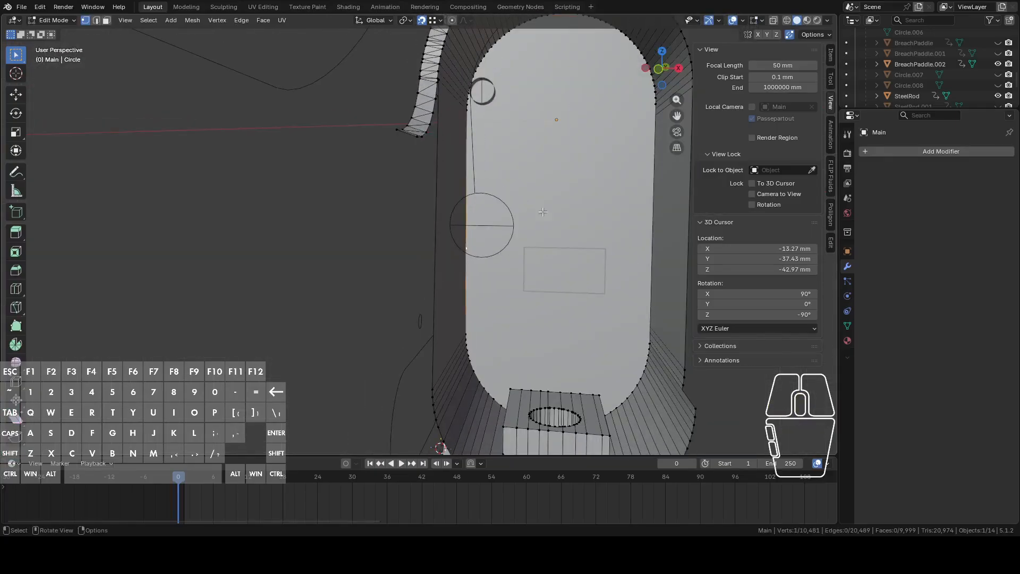
{"action": "left_click", "coordinate": [660, 69]}
{"action": "scroll", "coordinate": [480, 258], "scroll_direction": "up", "scroll_amount": 2}
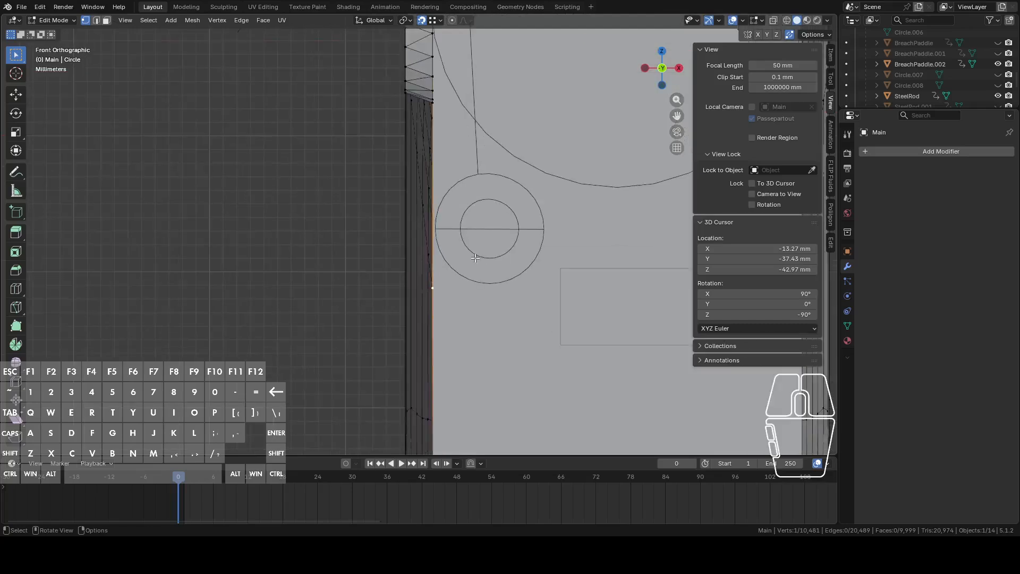
{"action": "key", "text": "g"}
{"action": "key", "text": "z"}
{"action": "left_click", "coordinate": [435, 229]}
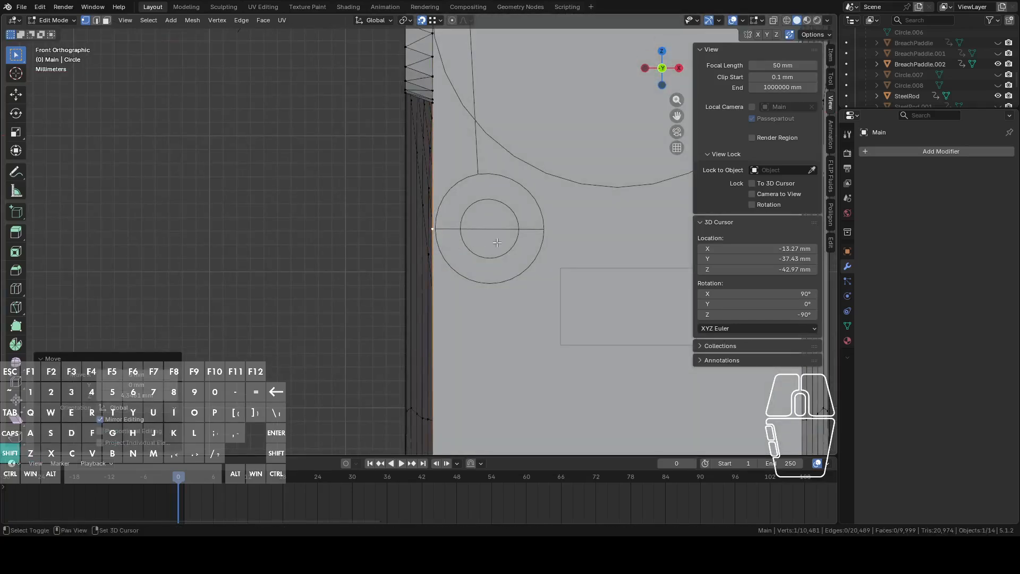
{"action": "scroll", "coordinate": [497, 243], "scroll_direction": "up", "scroll_amount": 2}
{"action": "scroll", "coordinate": [436, 284], "scroll_direction": "down", "scroll_amount": 2}
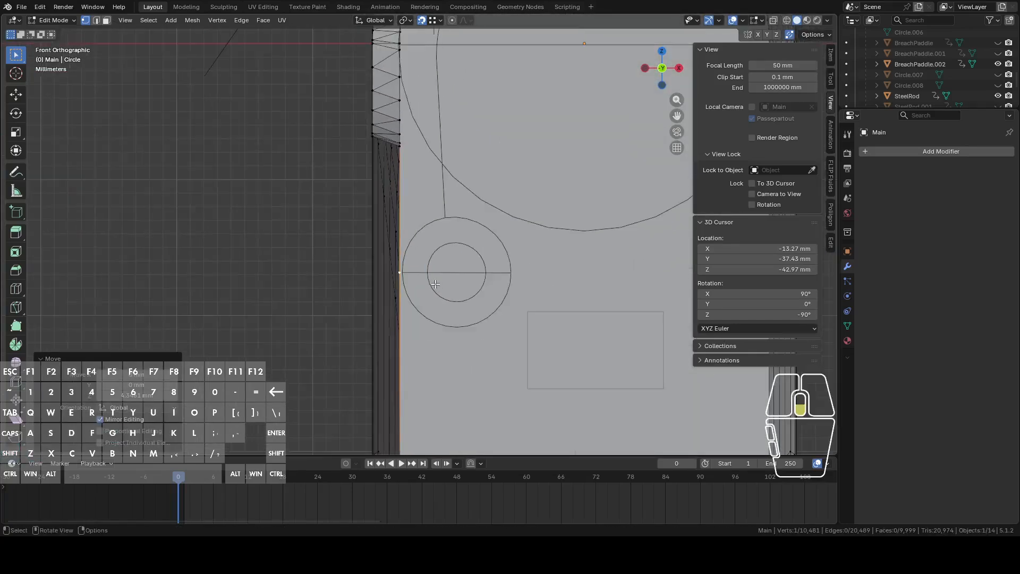
Knife-project the joined ring-and-curve profile BreachPaddle.002 onto the Main mesh's rear wall from the front view.
{"action": "key", "text": "Tab"}
{"action": "left_click", "coordinate": [448, 245]}
{"action": "middle_click_drag", "start_coordinate": [447, 245], "coordinate": [506, 207]}
{"action": "key", "text": "Tab"}
{"action": "middle_click_drag", "start_coordinate": [501, 291], "coordinate": [501, 166], "text": "shift"}
{"action": "scroll", "coordinate": [473, 170], "scroll_direction": "up", "scroll_amount": 5}
{"action": "left_click", "coordinate": [357, 179], "text": "ctrl"}
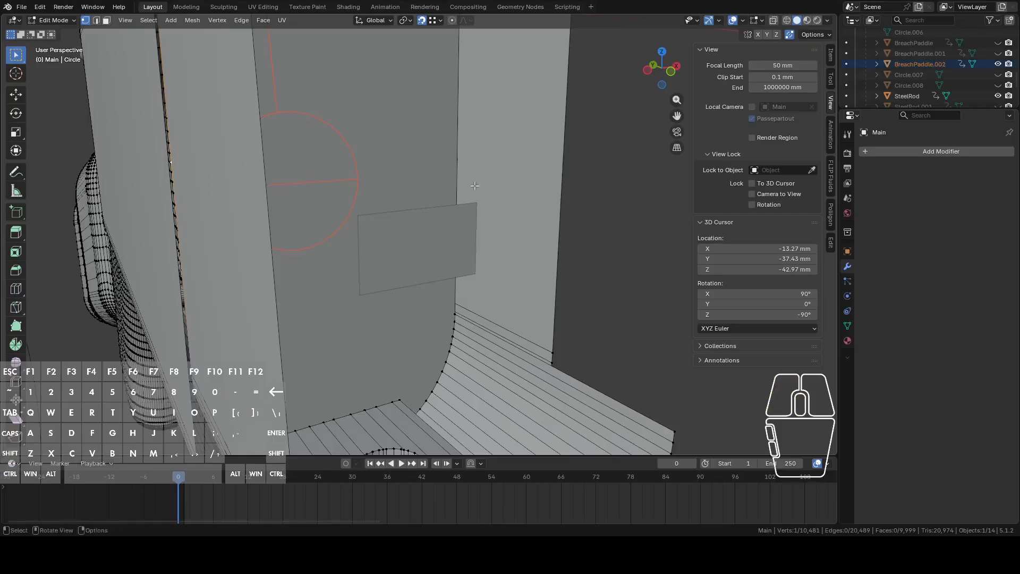
{"action": "scroll", "coordinate": [372, 170], "scroll_direction": "up", "scroll_amount": 3}
{"action": "left_click", "coordinate": [669, 74]}
{"action": "scroll", "coordinate": [519, 261], "scroll_direction": "down", "scroll_amount": 7}
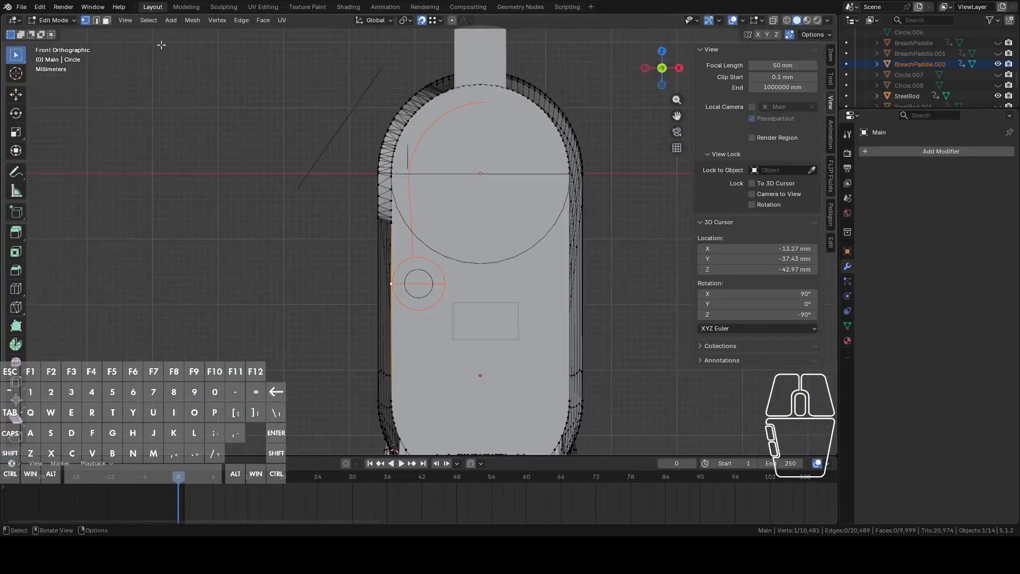
{"action": "left_click", "coordinate": [186, 20]}
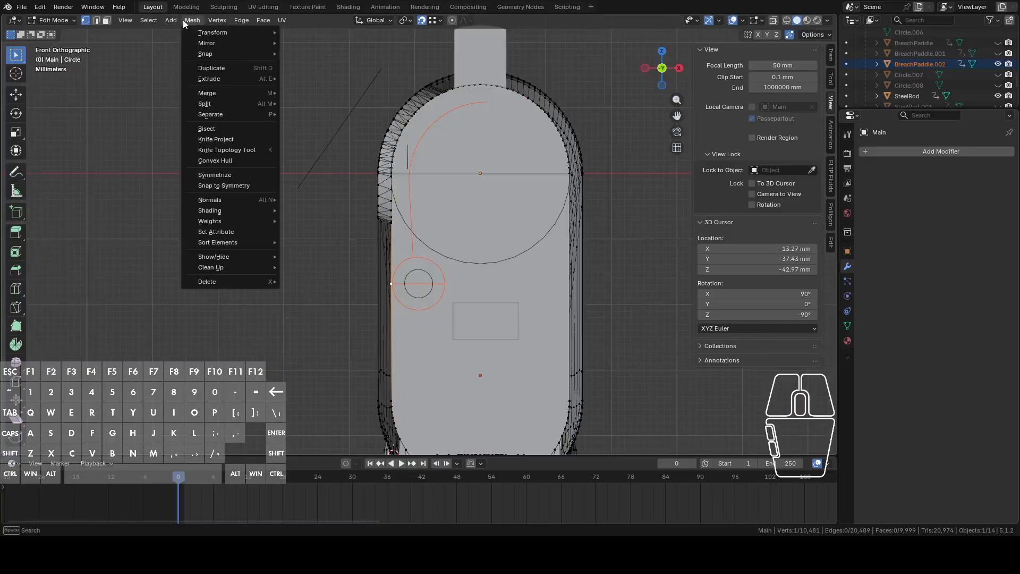
{"action": "left_click", "coordinate": [219, 130]}
{"action": "scroll", "coordinate": [469, 260], "scroll_direction": "up", "scroll_amount": 2}
{"action": "mouse_move", "coordinate": [469, 261]}
{"action": "middle_mouse_down"}
{"action": "mouse_move", "coordinate": [459, 272]}
{"action": "mouse_move", "coordinate": [472, 273]}
{"action": "middle_mouse_up"}
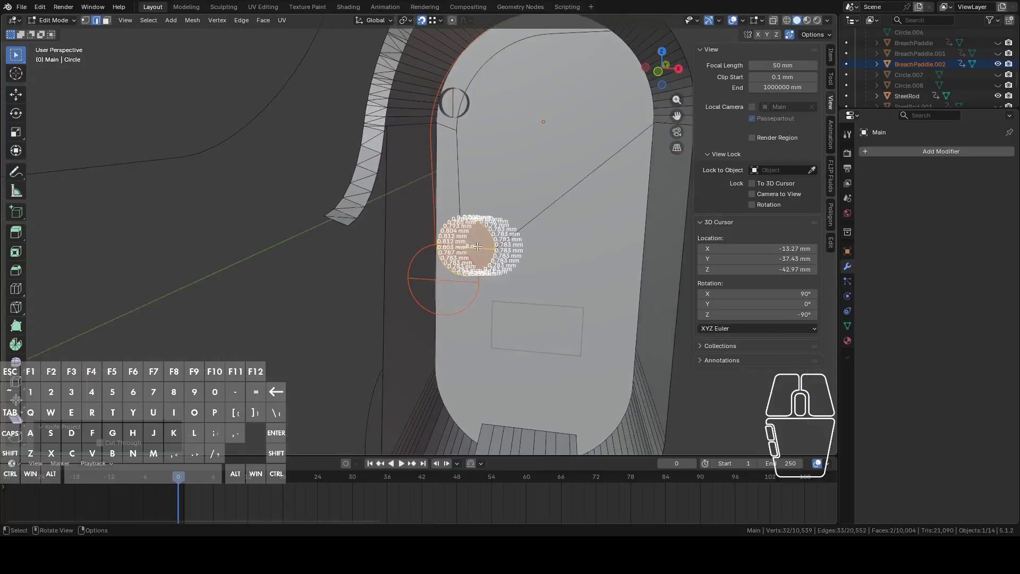
Hide the profile object BreachPaddle.002.
{"action": "key", "text": "Tab"}
{"action": "left_click", "coordinate": [445, 282]}
{"action": "key", "text": "h"}
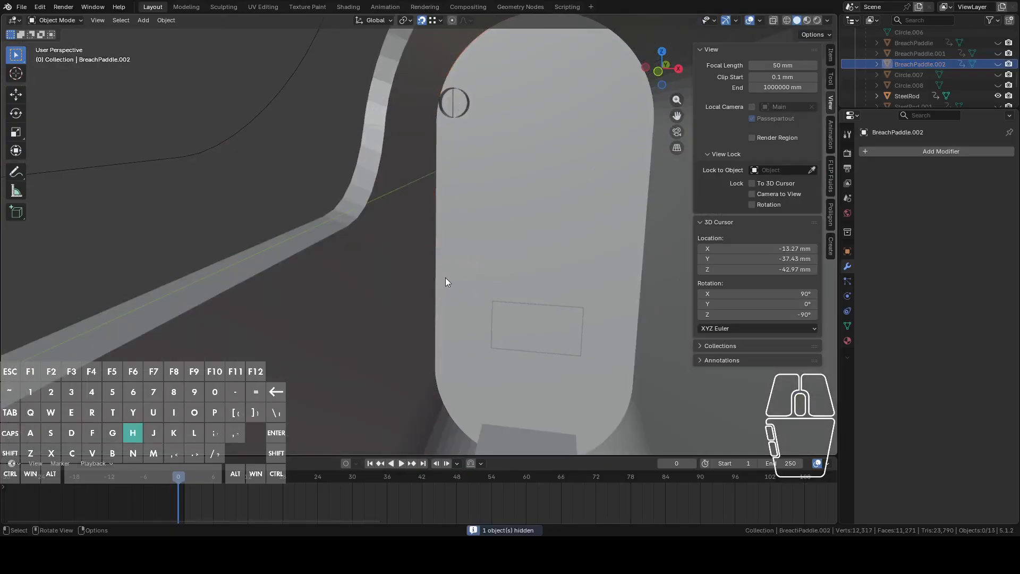
Delete the edge across the projected circle in the Main mesh to open a round hole in the rear wall.
{"action": "left_click", "coordinate": [467, 248]}
{"action": "key", "text": "Tab"}
{"action": "left_click", "coordinate": [451, 256]}
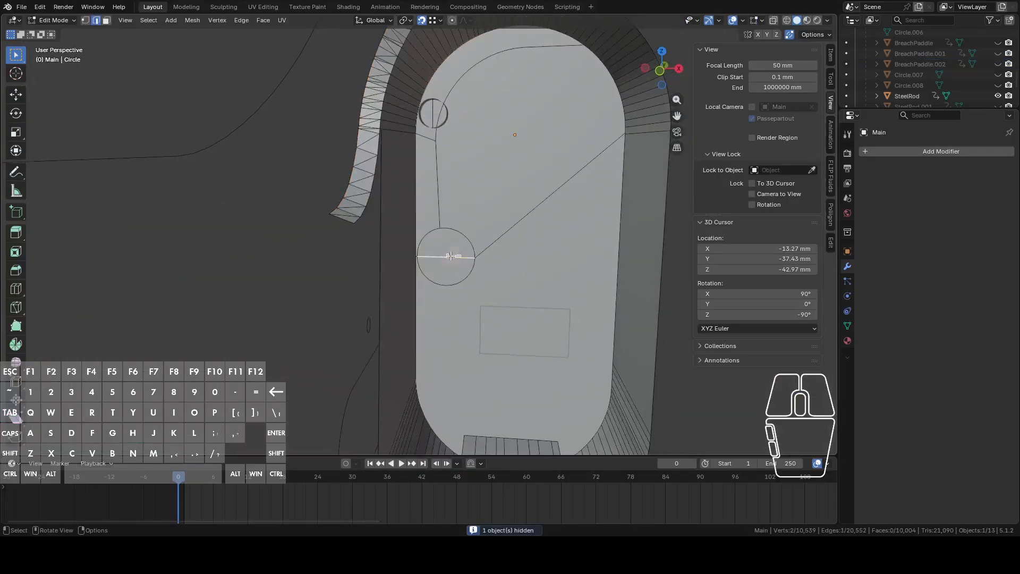
{"action": "middle_click_drag", "start_coordinate": [450, 255], "coordinate": [393, 224], "text": "shift"}
{"action": "key", "text": "x"}
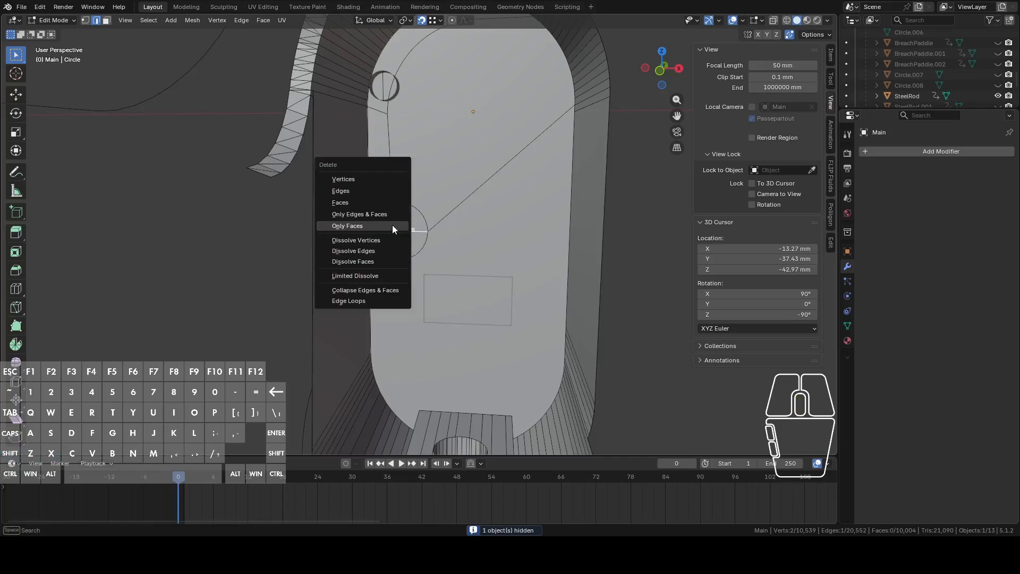
{"action": "left_click", "coordinate": [370, 191]}
{"action": "scroll", "coordinate": [374, 196], "scroll_direction": "up", "scroll_amount": 3}
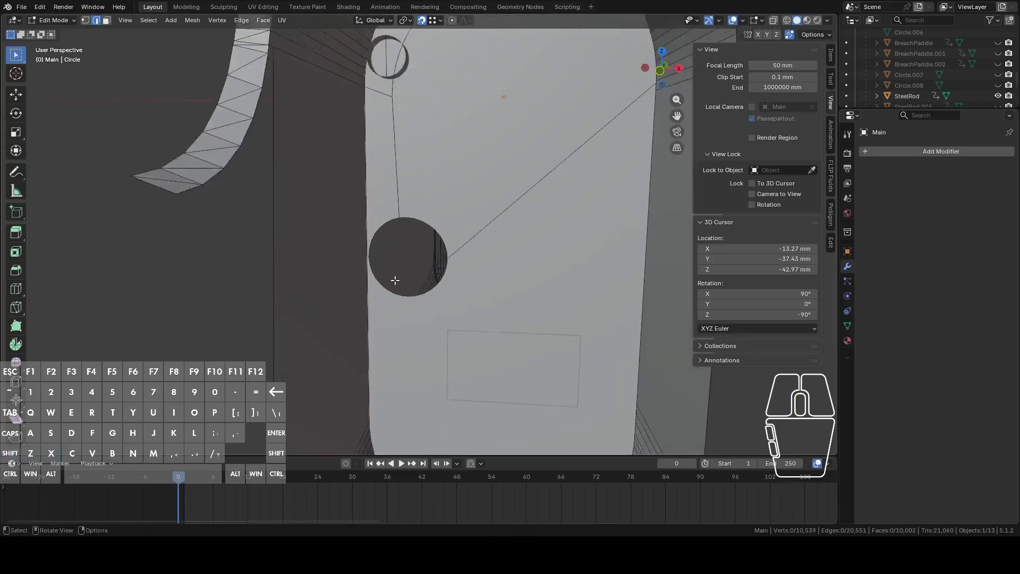
Delete the round hole's arc vertices between the curve's lower end and the side wall.
{"action": "scroll", "coordinate": [377, 269], "scroll_direction": "up", "scroll_amount": 1}
{"action": "left_click", "coordinate": [362, 256]}
{"action": "middle_click_drag", "start_coordinate": [362, 256], "coordinate": [525, 246]}
{"action": "key", "text": "c"}
{"action": "scroll", "coordinate": [419, 239], "scroll_direction": "up", "scroll_amount": 2}
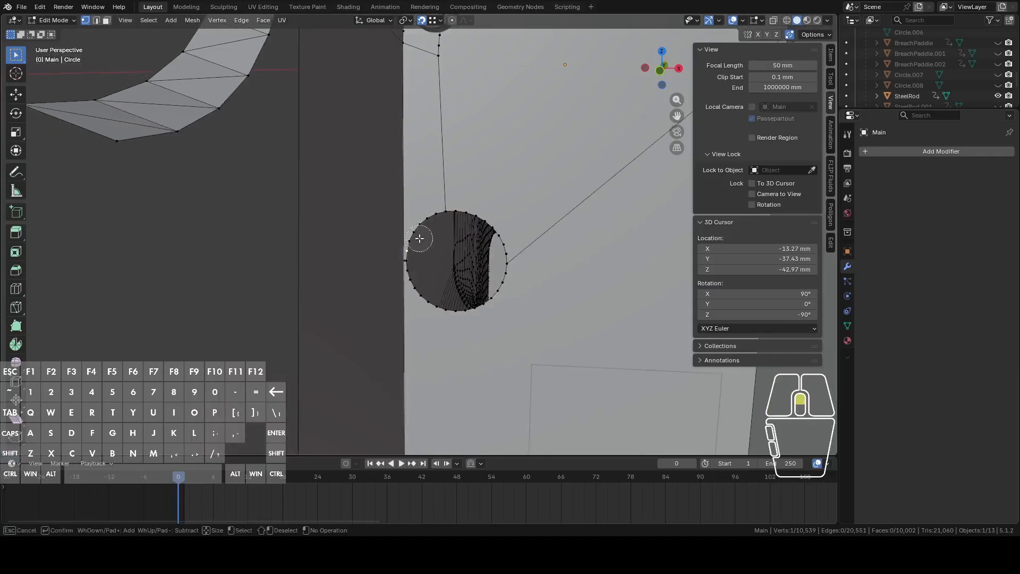
{"action": "left_click_drag", "start_coordinate": [418, 243], "coordinate": [421, 226]}
{"action": "right_click", "coordinate": [430, 215]}
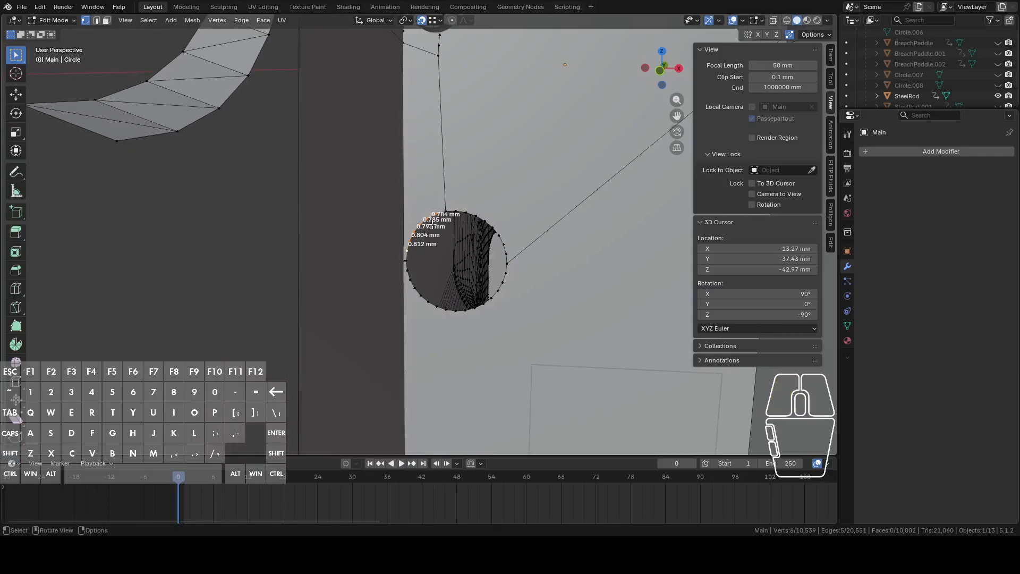
{"action": "right_click", "coordinate": [419, 213]}
{"action": "left_click", "coordinate": [398, 474]}
Delete the short edge between the projected curve and the side wall, clearing the leftover face along the arch.
{"action": "scroll", "coordinate": [498, 278], "scroll_direction": "down", "scroll_amount": 2}
{"action": "middle_click_drag", "start_coordinate": [499, 278], "coordinate": [483, 320], "text": "shift"}
{"action": "scroll", "coordinate": [505, 278], "scroll_direction": "up", "scroll_amount": 1}
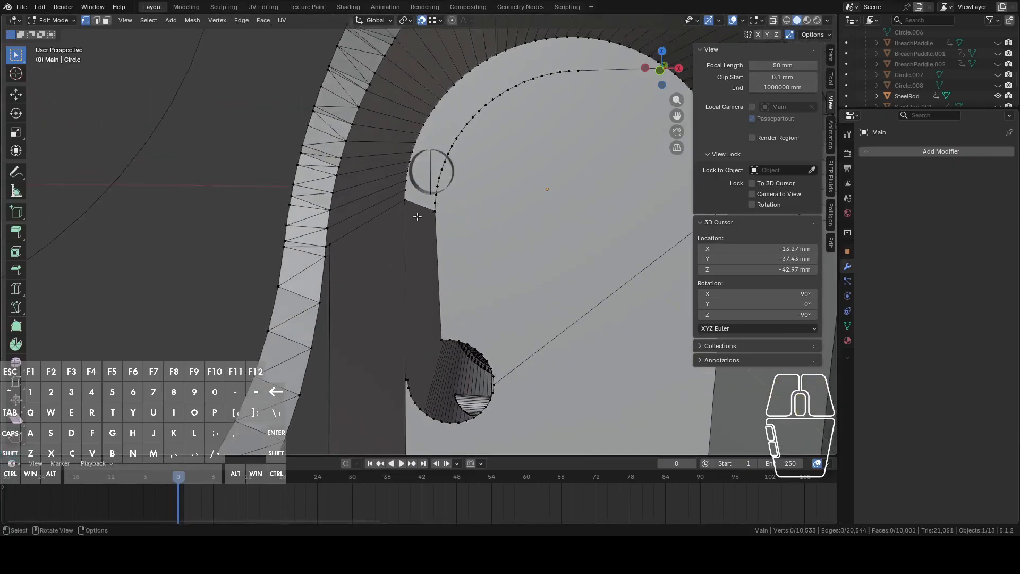
{"action": "middle_click_drag", "start_coordinate": [423, 217], "coordinate": [501, 260]}
{"action": "key", "text": "x"}
{"action": "left_click", "coordinate": [412, 217]}
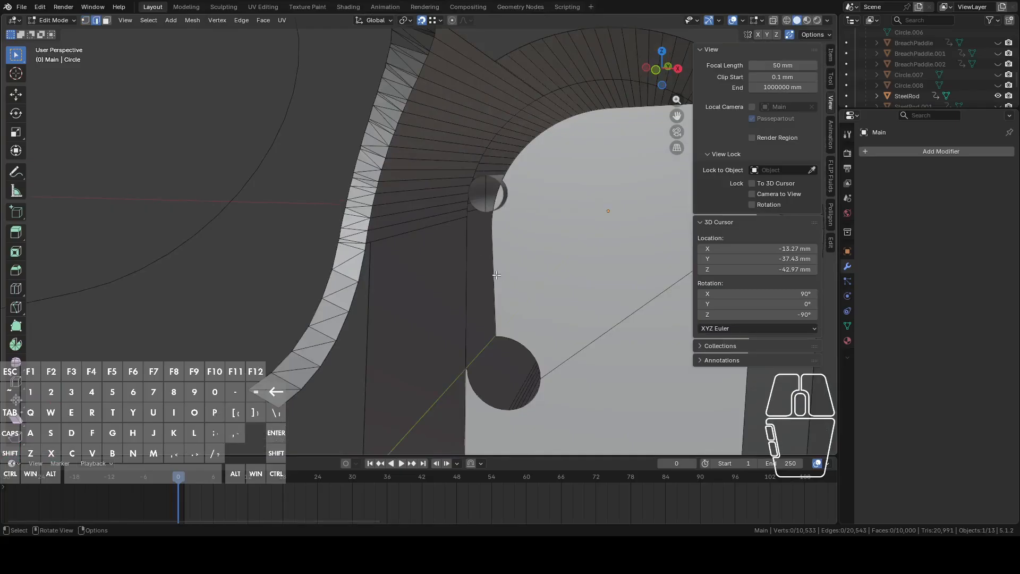
Connect the projected curve's upper end to the arch above it with a new edge.
{"action": "left_click", "coordinate": [492, 269], "text": "alt"}
{"action": "middle_click_drag", "start_coordinate": [492, 277], "coordinate": [452, 301]}
{"action": "key", "text": "1"}
{"action": "left_click", "coordinate": [448, 301]}
{"action": "right_click", "coordinate": [433, 248], "text": "ctrl"}
{"action": "middle_click_drag", "start_coordinate": [460, 313], "coordinate": [448, 242]}
Select the open boundary beside the curve's upper end, adding the arch vertices above it and deselecting the curve's upper vertices.
{"action": "left_click", "coordinate": [446, 308], "text": "alt"}
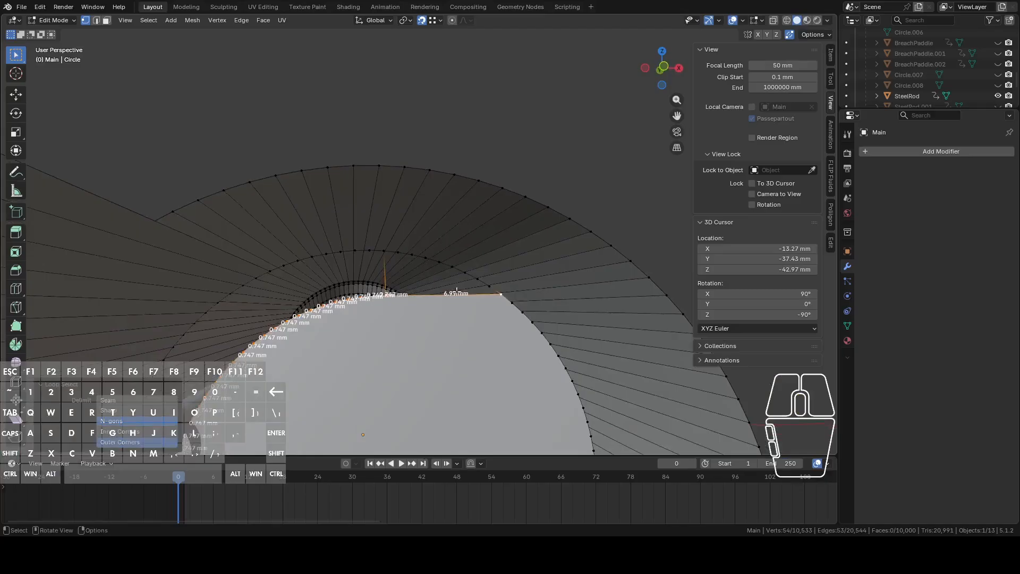
{"action": "middle_click_drag", "start_coordinate": [461, 287], "coordinate": [463, 274]}
{"action": "scroll", "coordinate": [435, 356], "scroll_direction": "down", "scroll_amount": 2}
{"action": "scroll", "coordinate": [434, 356], "scroll_direction": "up", "scroll_amount": 2}
{"action": "key", "text": "c"}
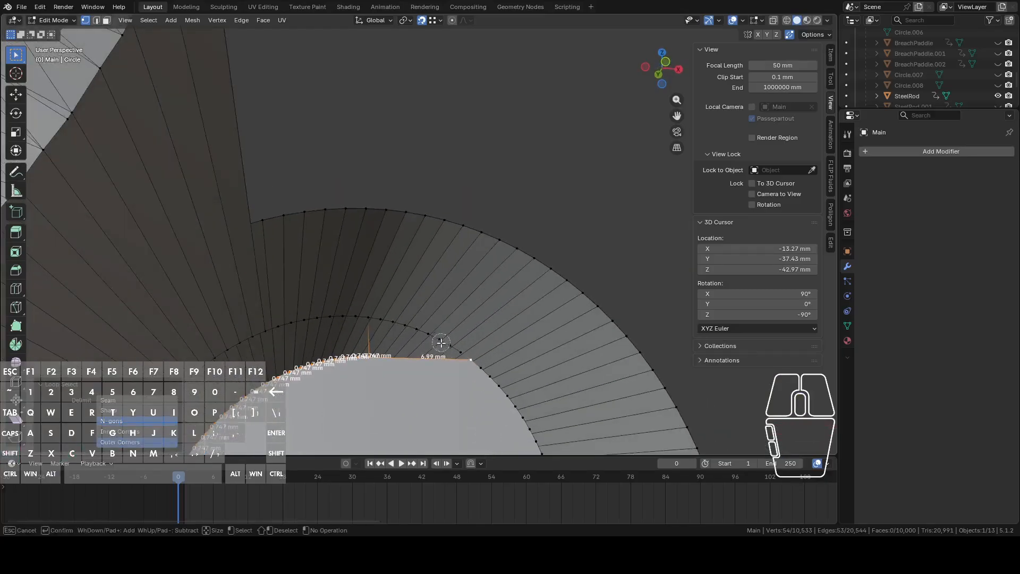
{"action": "left_click", "coordinate": [450, 347]}
{"action": "middle_click_drag", "start_coordinate": [376, 317], "coordinate": [367, 320]}
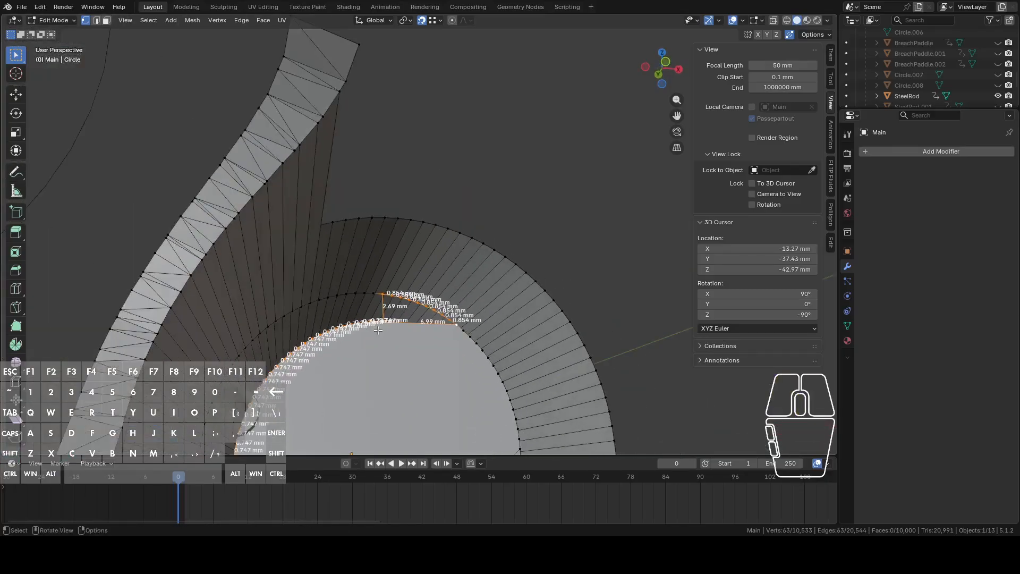
{"action": "left_click", "coordinate": [362, 322], "text": "shift"}
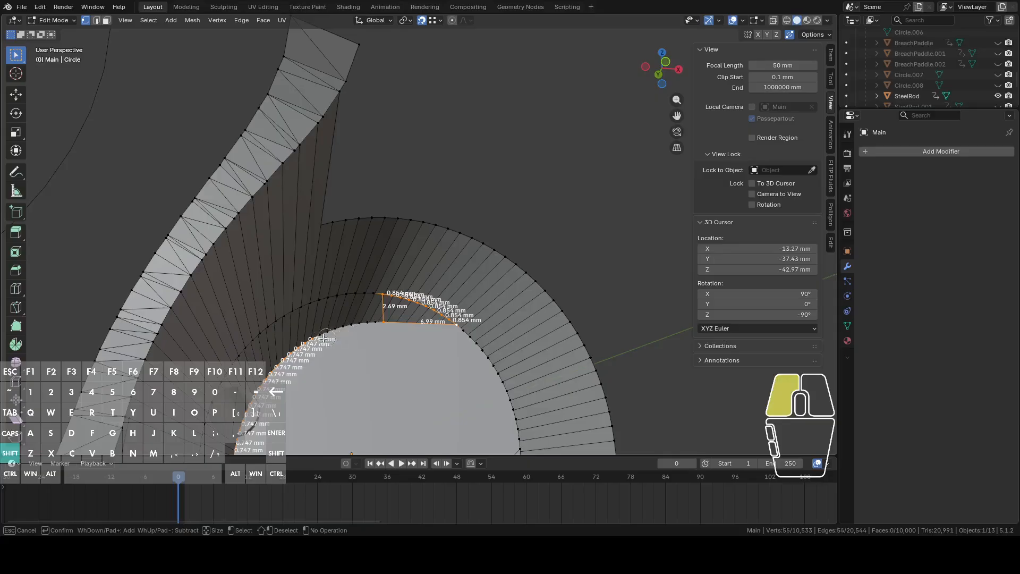
{"action": "right_click", "coordinate": [278, 371]}
Deselect the remaining curve and hole vertices and fill the gap between the arch and the straight top edge with a face.
{"action": "scroll", "coordinate": [295, 369], "scroll_direction": "down", "scroll_amount": 4}
{"action": "middle_click_drag", "start_coordinate": [299, 368], "coordinate": [290, 368]}
{"action": "scroll", "coordinate": [340, 366], "scroll_direction": "down", "scroll_amount": 3}
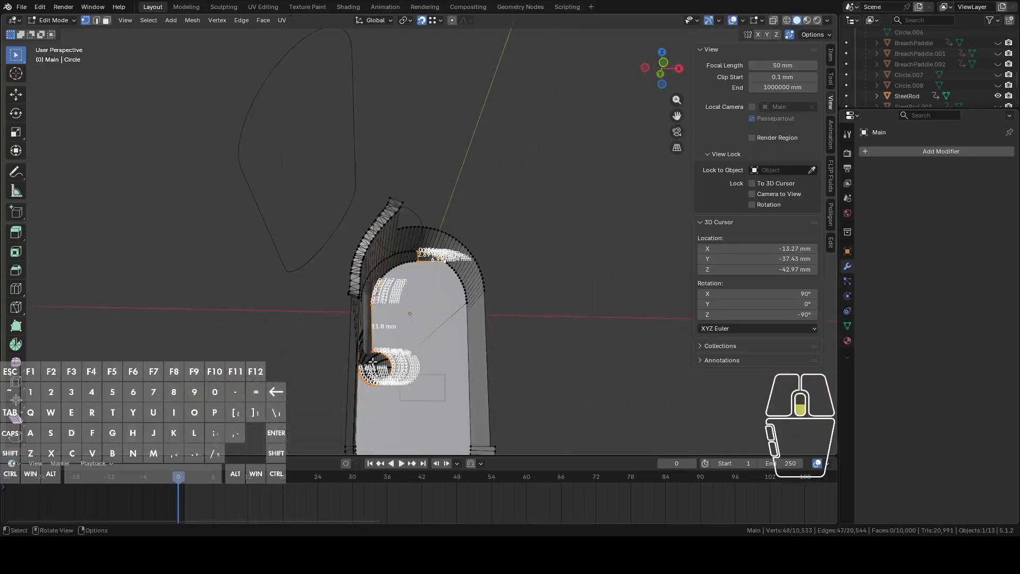
{"action": "key", "text": "c"}
{"action": "scroll", "coordinate": [372, 356], "scroll_direction": "down", "scroll_amount": 1}
{"action": "left_click_drag", "start_coordinate": [365, 352], "coordinate": [369, 318], "text": "shift"}
{"action": "right_click", "coordinate": [369, 319]}
{"action": "scroll", "coordinate": [372, 320], "scroll_direction": "up", "scroll_amount": 3}
{"action": "key", "text": "f"}
Select the open boundary loop around the paddle profile, adding the arch's edge loop beside the curve and hole edges.
{"action": "middle_click_drag", "start_coordinate": [408, 331], "coordinate": [397, 337]}
{"action": "middle_click_drag", "start_coordinate": [413, 302], "coordinate": [441, 273], "text": "shift"}
{"action": "scroll", "coordinate": [442, 274], "scroll_direction": "up", "scroll_amount": 3}
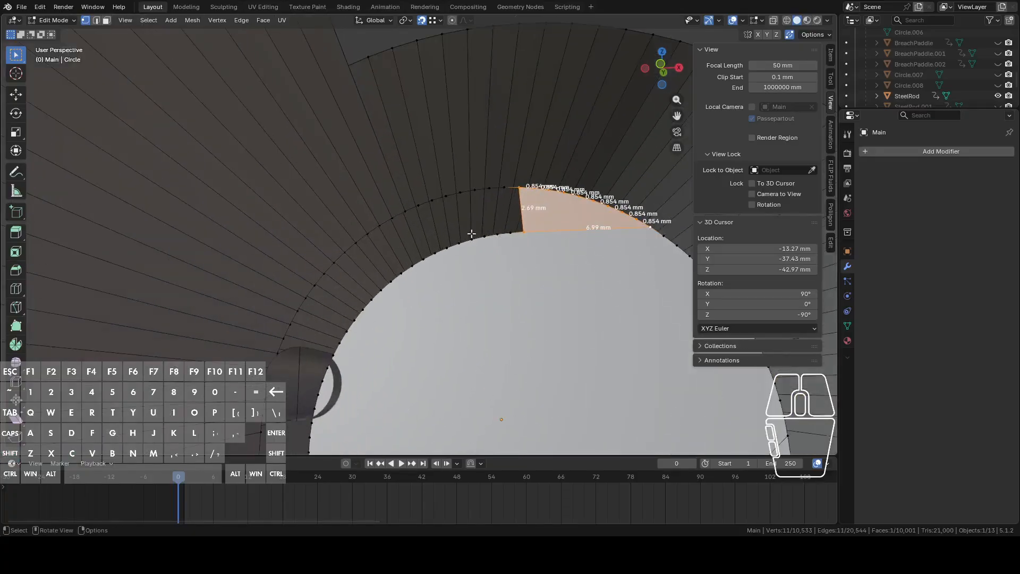
{"action": "left_click", "coordinate": [457, 245], "text": "alt"}
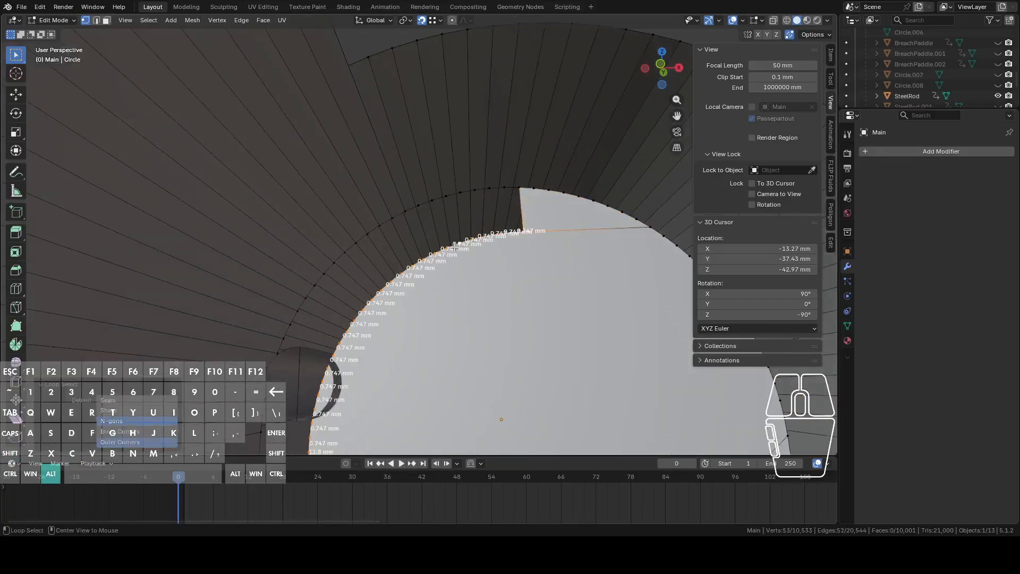
{"action": "left_click", "coordinate": [450, 196], "text": "alt+shift"}
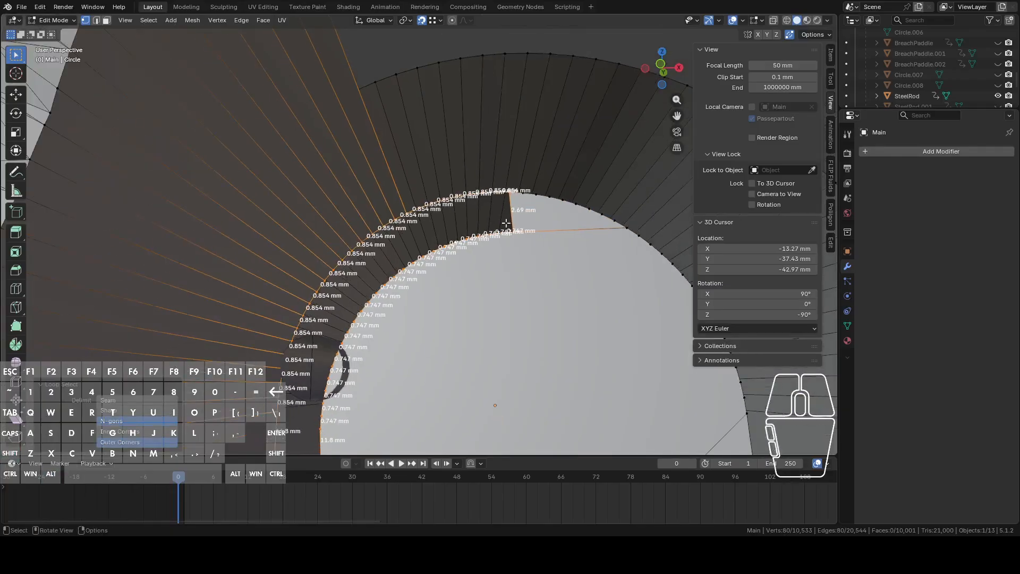
{"action": "left_click", "coordinate": [484, 242], "text": "alt"}
{"action": "scroll", "coordinate": [481, 239], "scroll_direction": "down", "scroll_amount": 4}
{"action": "middle_click_drag", "start_coordinate": [471, 273], "coordinate": [474, 209], "text": "shift"}
{"action": "middle_click_drag", "start_coordinate": [437, 260], "coordinate": [466, 306]}
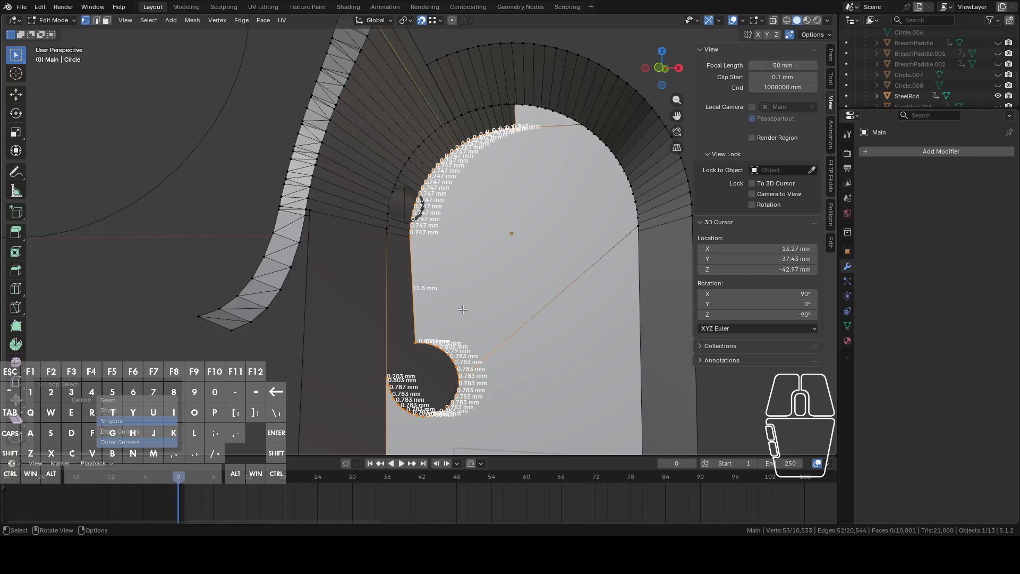
{"action": "middle_click_drag", "start_coordinate": [378, 303], "coordinate": [462, 128]}
{"action": "left_click", "coordinate": [453, 112], "text": "alt+shift"}
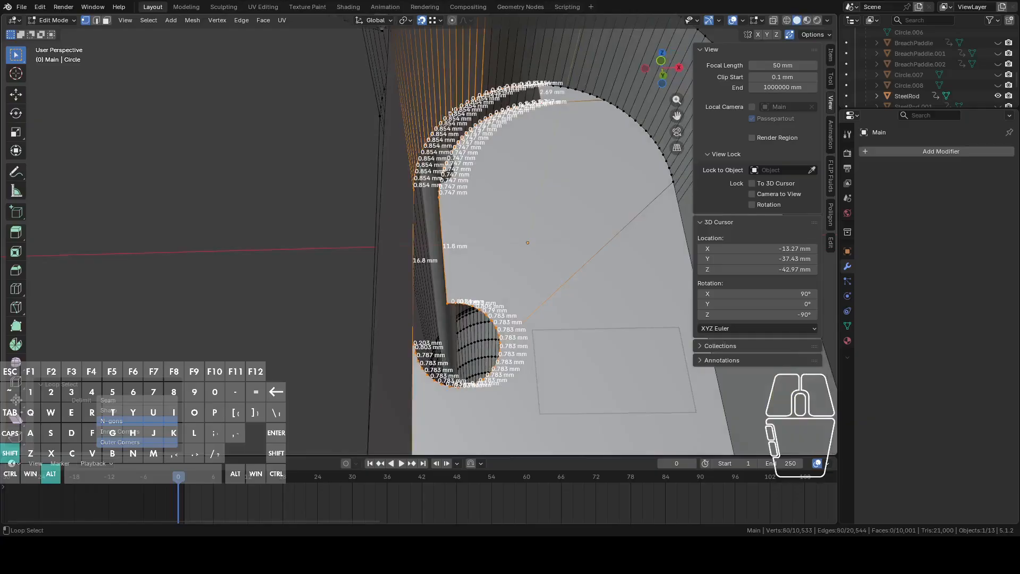
{"action": "middle_click_drag", "start_coordinate": [399, 218], "coordinate": [391, 392]}
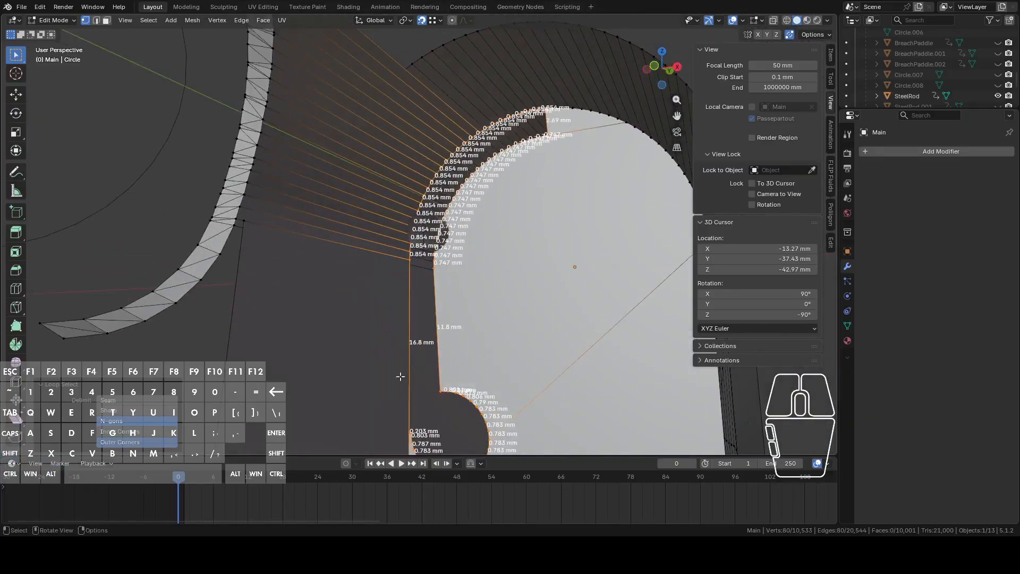
{"action": "scroll", "coordinate": [439, 321], "scroll_direction": "down", "scroll_amount": 2}
{"action": "middle_click_drag", "start_coordinate": [480, 310], "coordinate": [442, 268]}
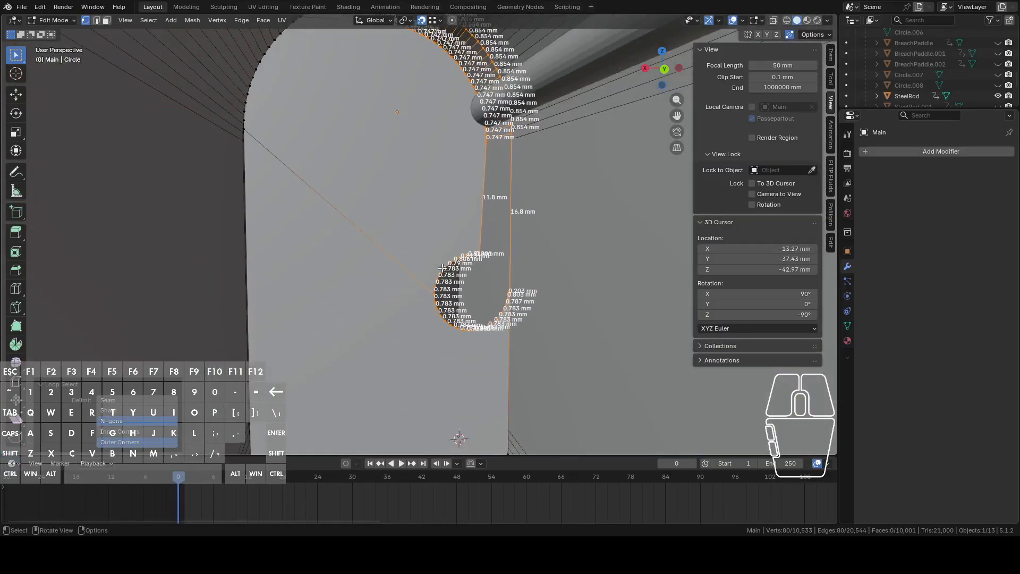
Extrude the selected boundary about 32 mm rearward along the Y axis into the receiver.
{"action": "key", "text": "e"}
{"action": "right_click", "coordinate": [572, 277]}
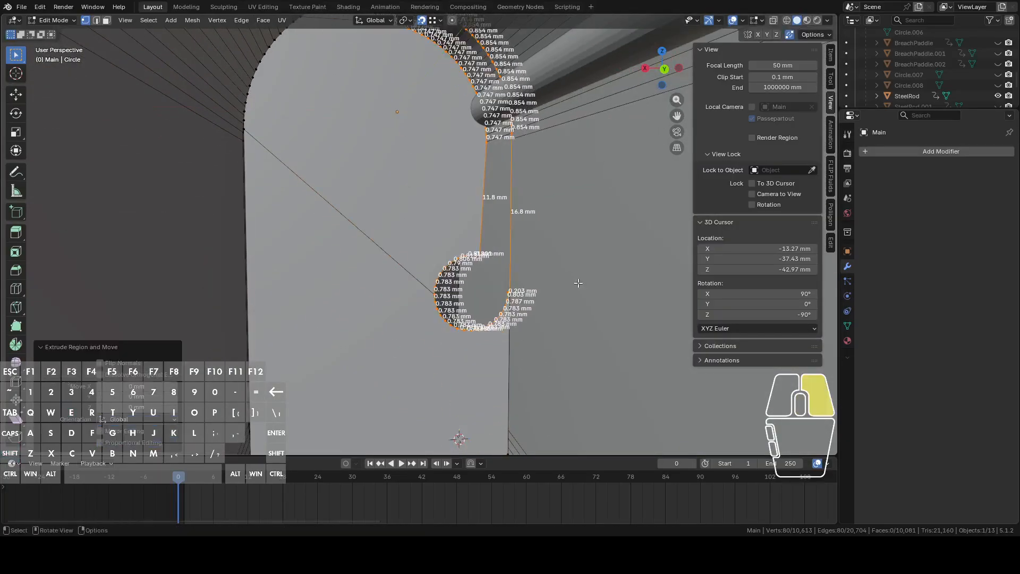
{"action": "key", "text": "g"}
{"action": "key", "text": "y"}
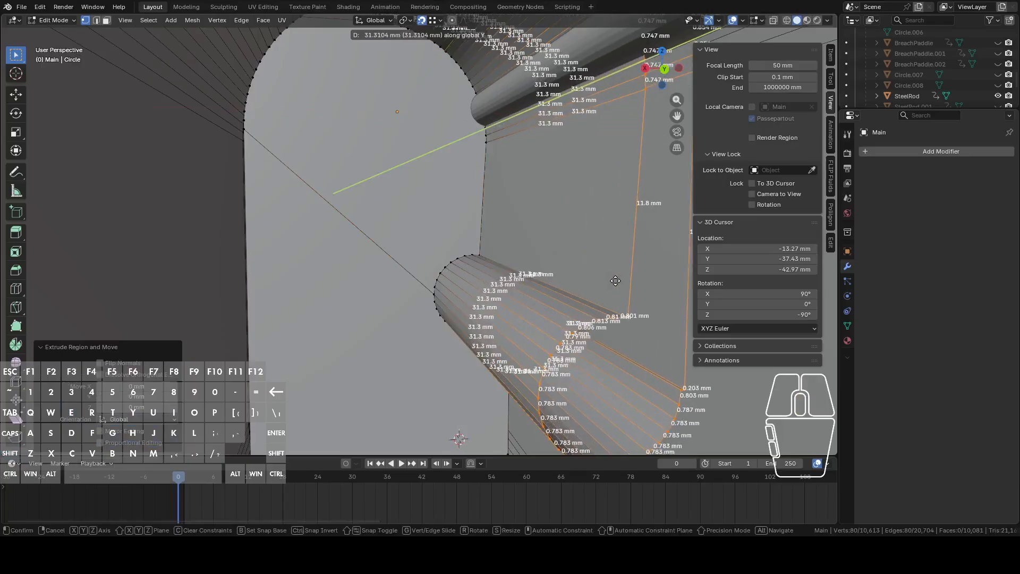
{"action": "left_click", "coordinate": [615, 281]}
Show the BreachPaddle in an orthographic side view with X-ray on and advance the timeline to frame 27.
{"action": "middle_click_drag", "start_coordinate": [616, 282], "coordinate": [574, 228]}
{"action": "left_click", "coordinate": [665, 78]}
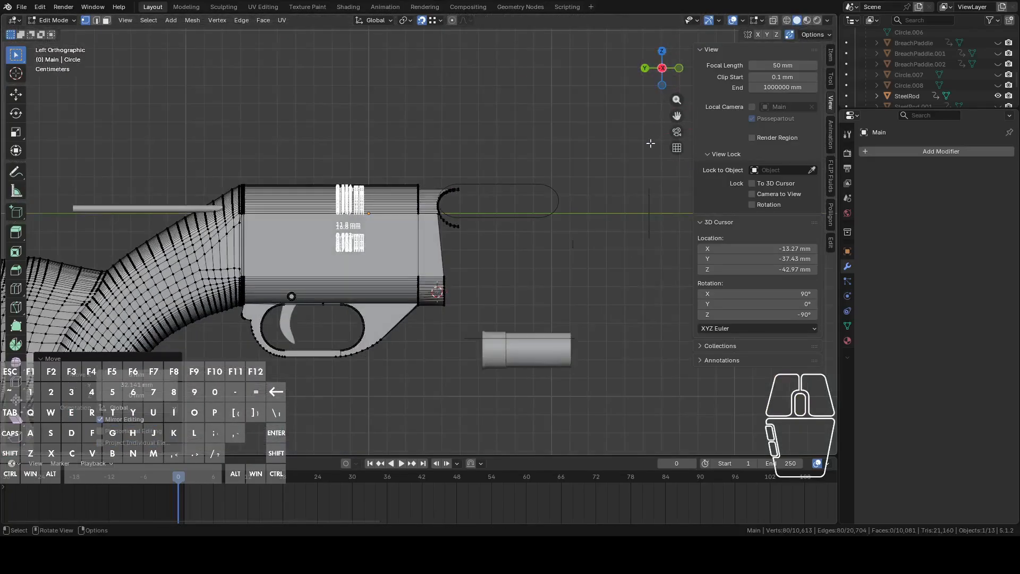
{"action": "left_click", "coordinate": [998, 43]}
{"action": "scroll", "coordinate": [521, 247], "scroll_direction": "up", "scroll_amount": 2}
{"action": "middle_click_drag", "start_coordinate": [515, 225], "coordinate": [574, 267], "text": "shift"}
{"action": "left_click", "coordinate": [774, 21]}
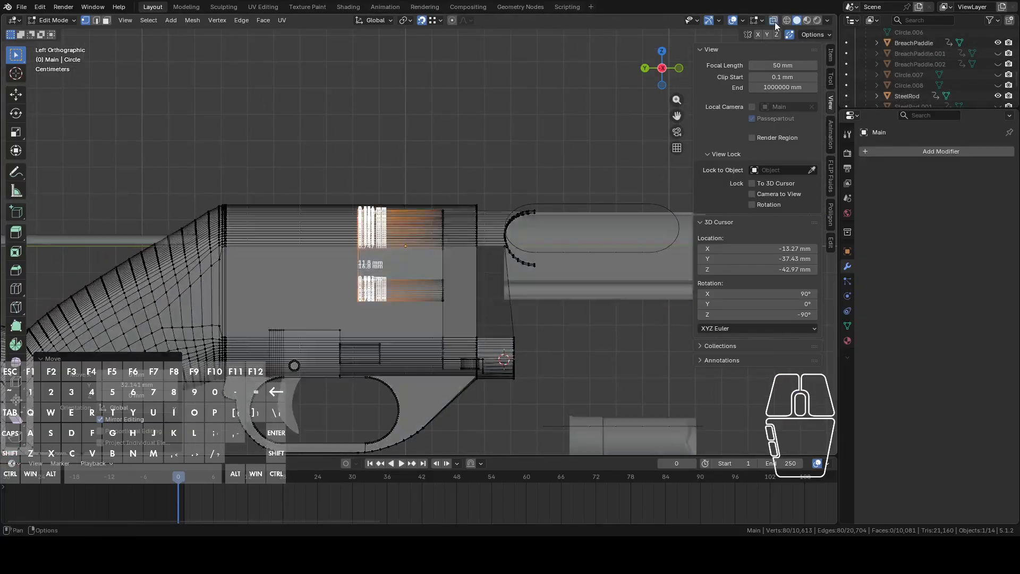
{"action": "left_click_drag", "start_coordinate": [221, 480], "coordinate": [335, 485]}
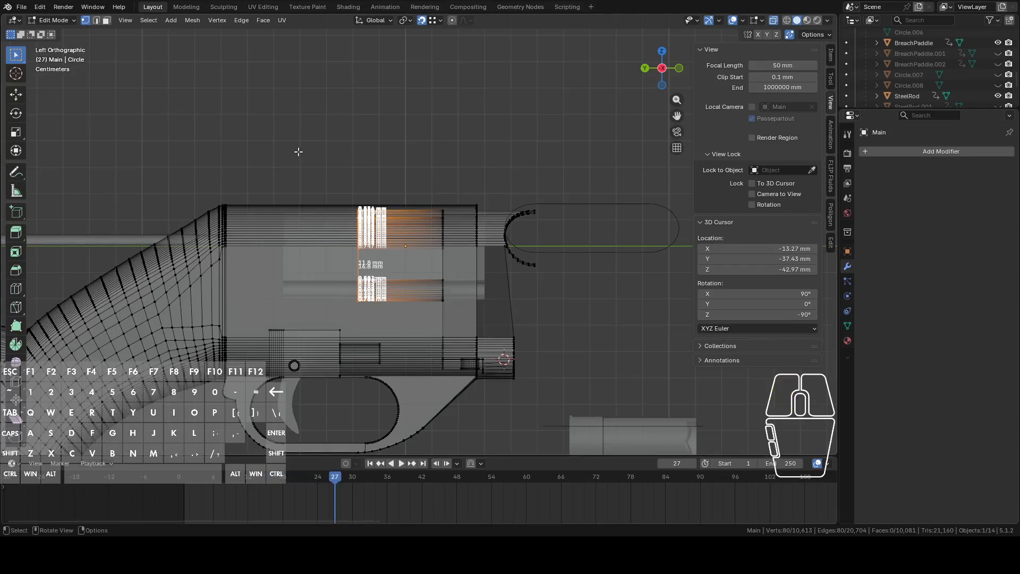
Move the extruded end about 29 mm farther rearward along Y, then about 0.6 mm forward.
{"action": "scroll", "coordinate": [446, 151], "scroll_direction": "up", "scroll_amount": 3}
{"action": "key", "text": "g"}
{"action": "key", "text": "y"}
{"action": "left_click", "coordinate": [320, 112]}
{"action": "scroll", "coordinate": [434, 226], "scroll_direction": "up", "scroll_amount": 5}
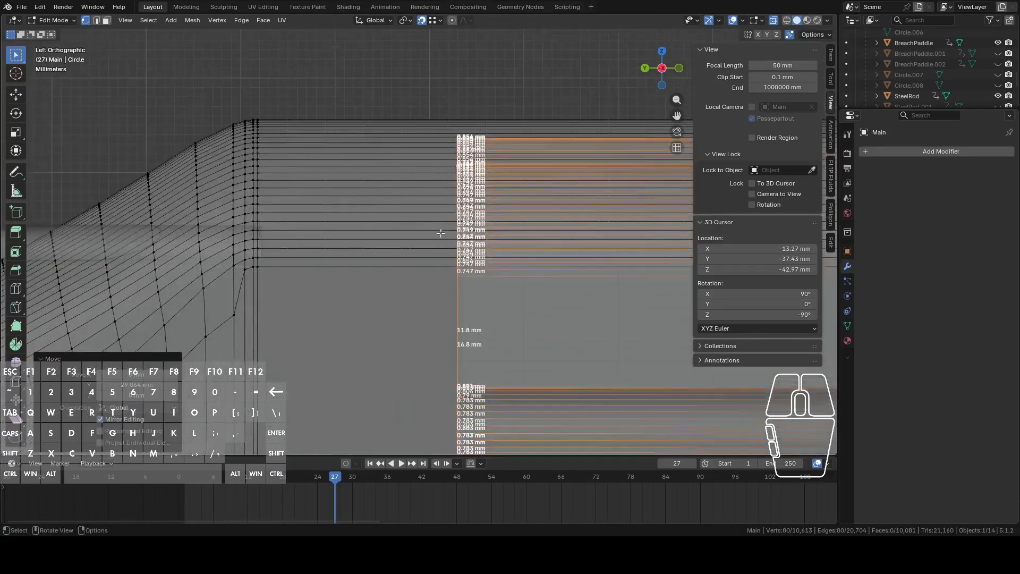
{"action": "key", "text": "g"}
{"action": "key", "text": "y"}
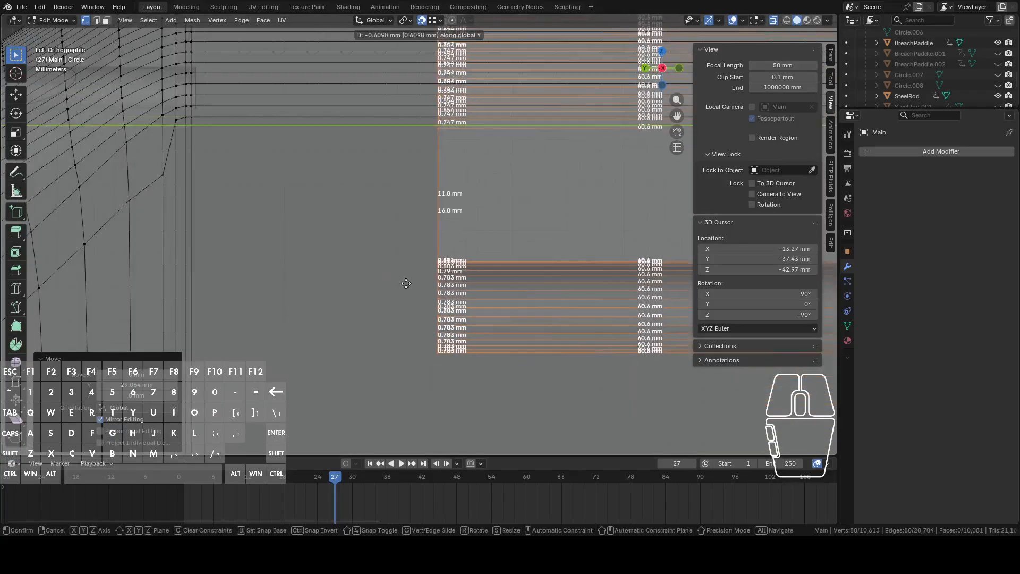
{"action": "left_click", "coordinate": [432, 277]}
Shift the extruded end about 0.86 mm rearward along Y to fine-tune the recess depth.
{"action": "middle_click_drag", "start_coordinate": [355, 239], "coordinate": [314, 227], "text": "shift"}
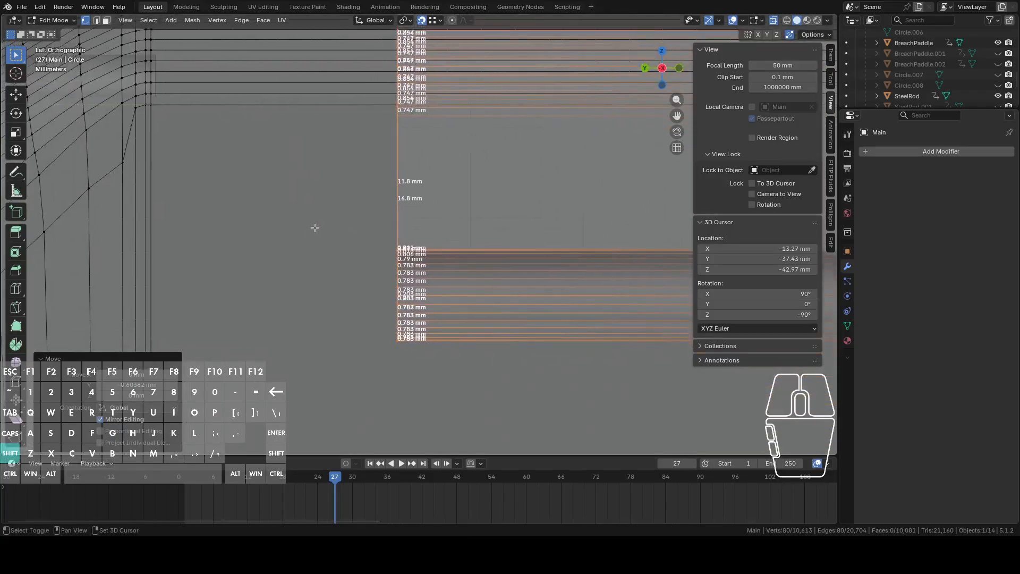
{"action": "key", "text": "g"}
{"action": "key", "text": "y"}
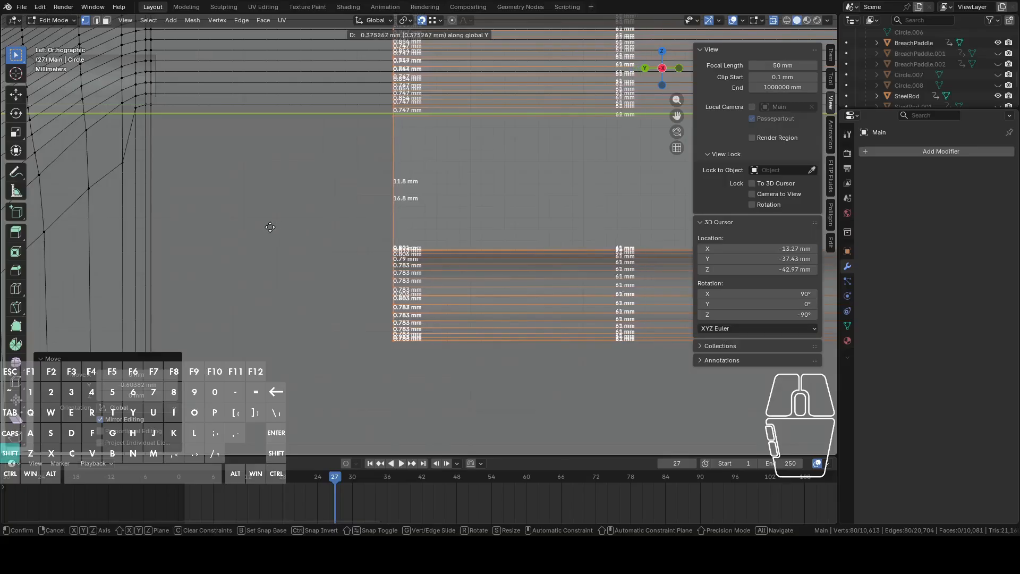
{"action": "right_click", "coordinate": [240, 226]}
{"action": "key", "text": "g"}
{"action": "key", "text": "y"}
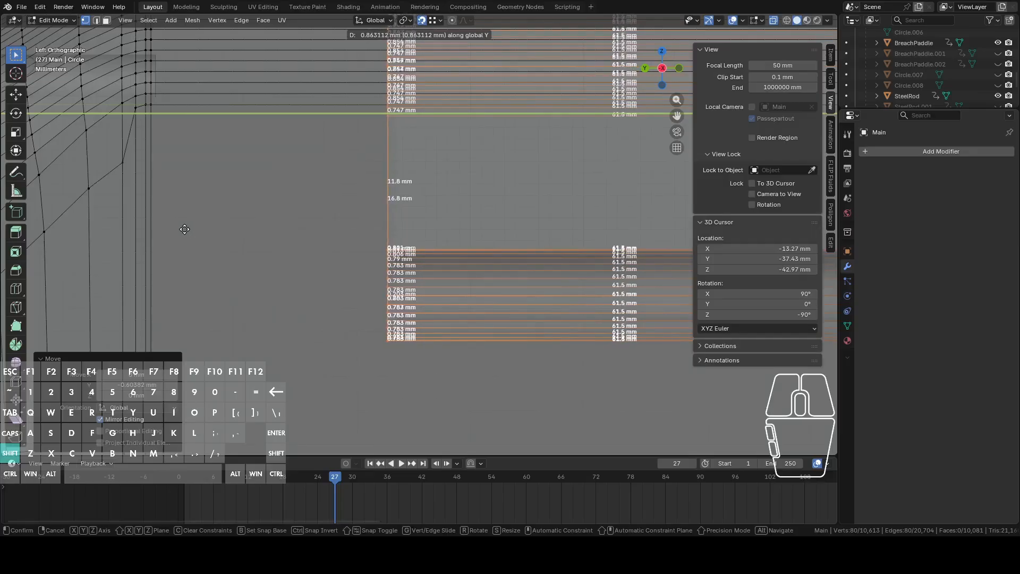
{"action": "left_click", "coordinate": [184, 229]}
Turn X-ray off, set the timeline to frame 4 and fill the recess's open rear end with a face.
{"action": "middle_click_drag", "start_coordinate": [235, 223], "coordinate": [411, 245]}
{"action": "left_click", "coordinate": [773, 23]}
{"action": "scroll", "coordinate": [575, 200], "scroll_direction": "up", "scroll_amount": 6}
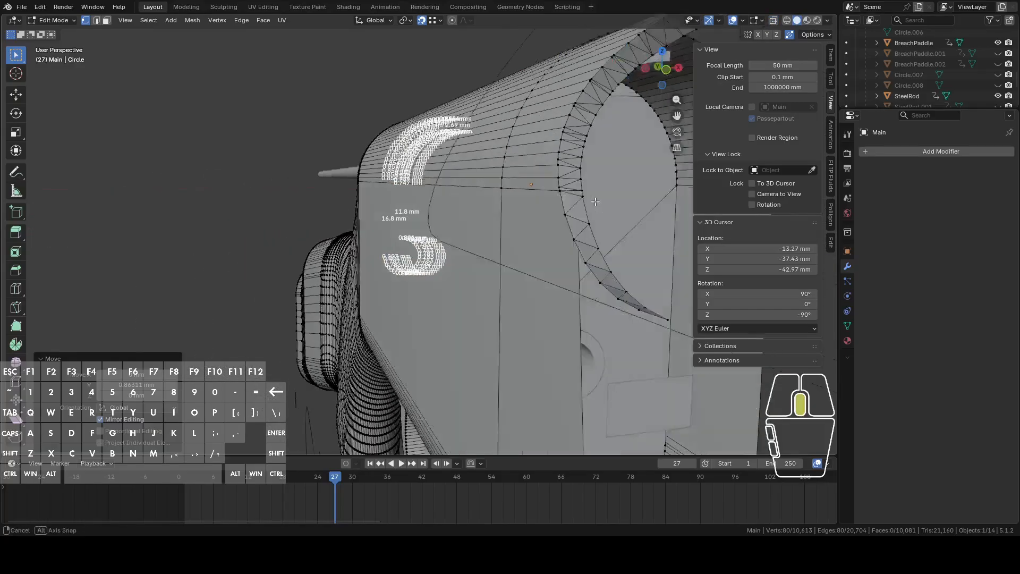
{"action": "middle_click_drag", "start_coordinate": [396, 280], "coordinate": [377, 288]}
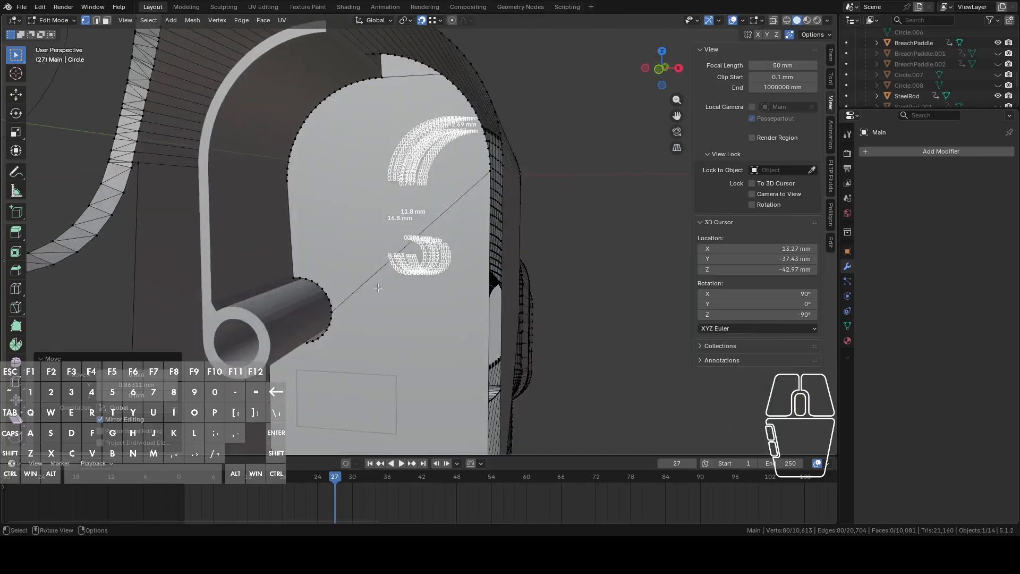
{"action": "left_click_drag", "start_coordinate": [328, 476], "coordinate": [201, 485]}
{"action": "middle_click_drag", "start_coordinate": [348, 312], "coordinate": [495, 368], "text": "shift"}
{"action": "scroll", "coordinate": [362, 305], "scroll_direction": "up", "scroll_amount": 3}
{"action": "key", "text": "f"}
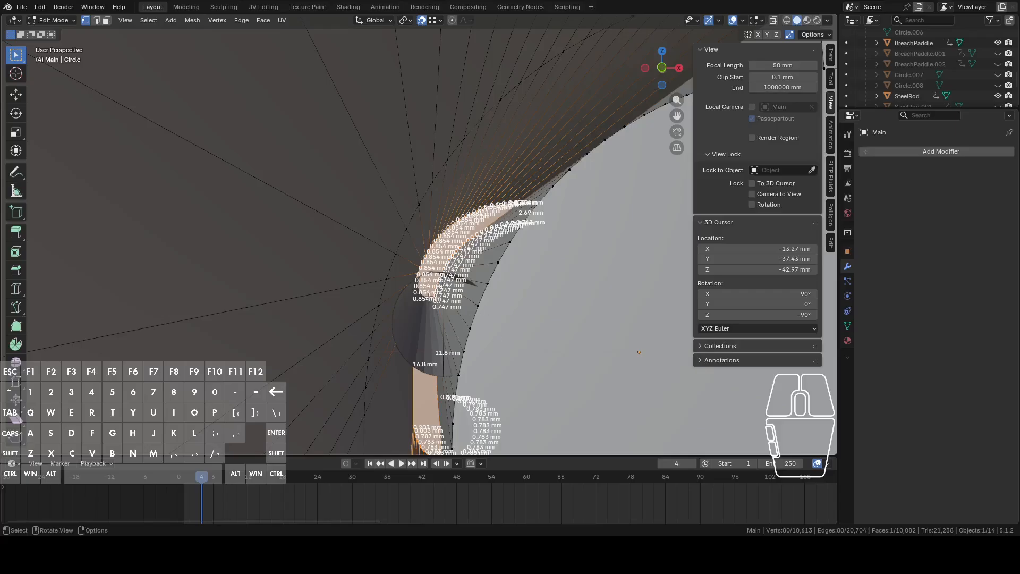
Check the recess around the steel rod outside mesh editing, then reopen the receiver mesh and reveal its hidden geometry.
{"action": "key", "text": "Tab"}
{"action": "left_click", "coordinate": [404, 303]}
{"action": "middle_click_drag", "start_coordinate": [404, 302], "coordinate": [413, 324]}
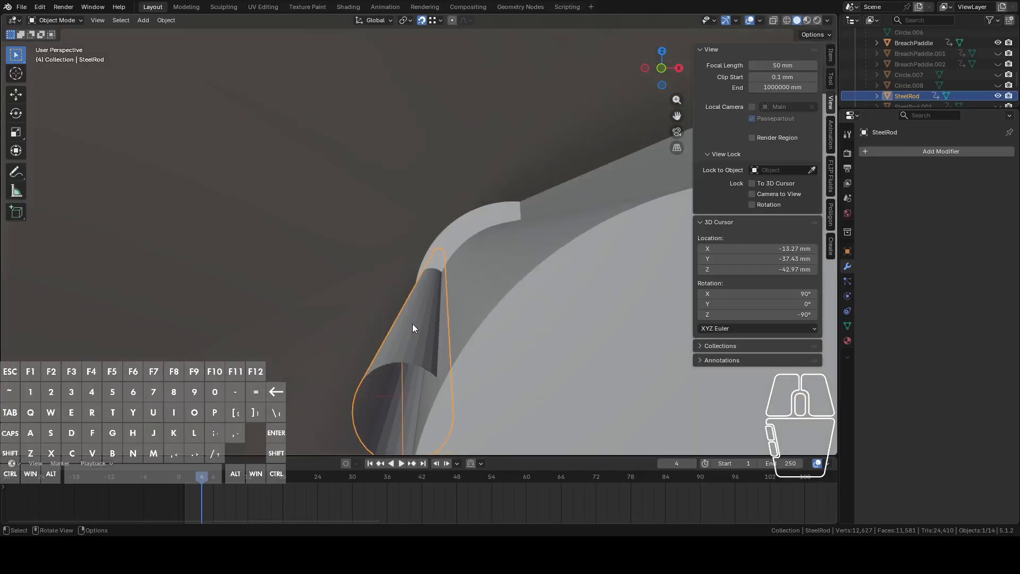
{"action": "left_click", "coordinate": [474, 233]}
{"action": "middle_click_drag", "start_coordinate": [474, 228], "coordinate": [470, 284]}
{"action": "key", "text": "Tab"}
{"action": "scroll", "coordinate": [469, 267], "scroll_direction": "up", "scroll_amount": 4}
{"action": "left_click", "coordinate": [403, 257]}
{"action": "scroll", "coordinate": [417, 266], "scroll_direction": "up", "scroll_amount": 5}
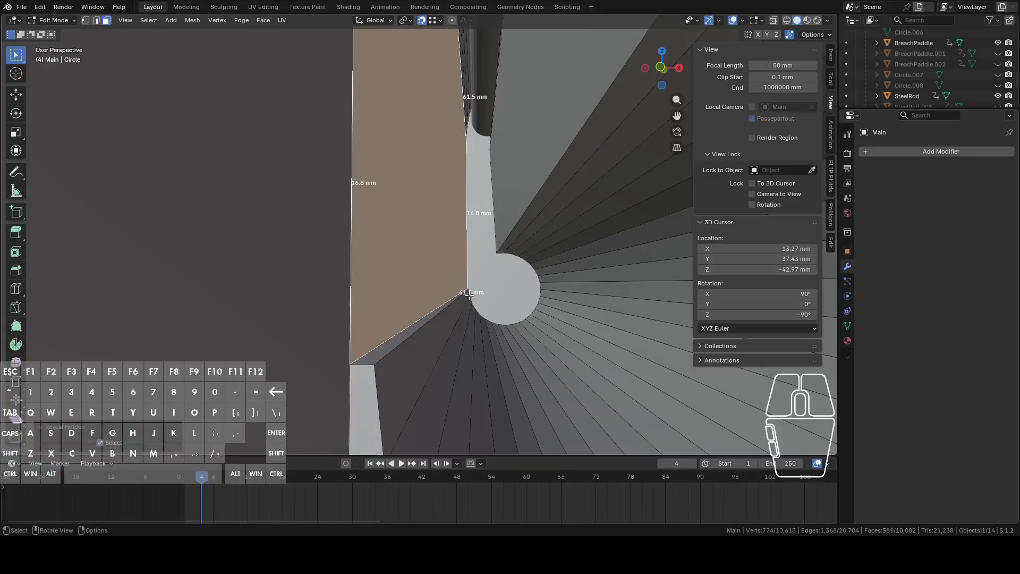
Collapse the sliver face below the recess's side wall by snapping its two loose corner vertices onto the adjacent ones.
{"action": "left_click", "coordinate": [430, 331]}
{"action": "scroll", "coordinate": [430, 284], "scroll_direction": "down", "scroll_amount": 3}
{"action": "middle_click_drag", "start_coordinate": [463, 295], "coordinate": [457, 333], "text": "shift"}
{"action": "middle_click_drag", "start_coordinate": [422, 264], "coordinate": [423, 322]}
{"action": "middle_click_drag", "start_coordinate": [457, 284], "coordinate": [477, 204], "text": "shift"}
{"action": "scroll", "coordinate": [470, 207], "scroll_direction": "up", "scroll_amount": 3}
{"action": "key", "text": "1"}
{"action": "left_click", "coordinate": [340, 309]}
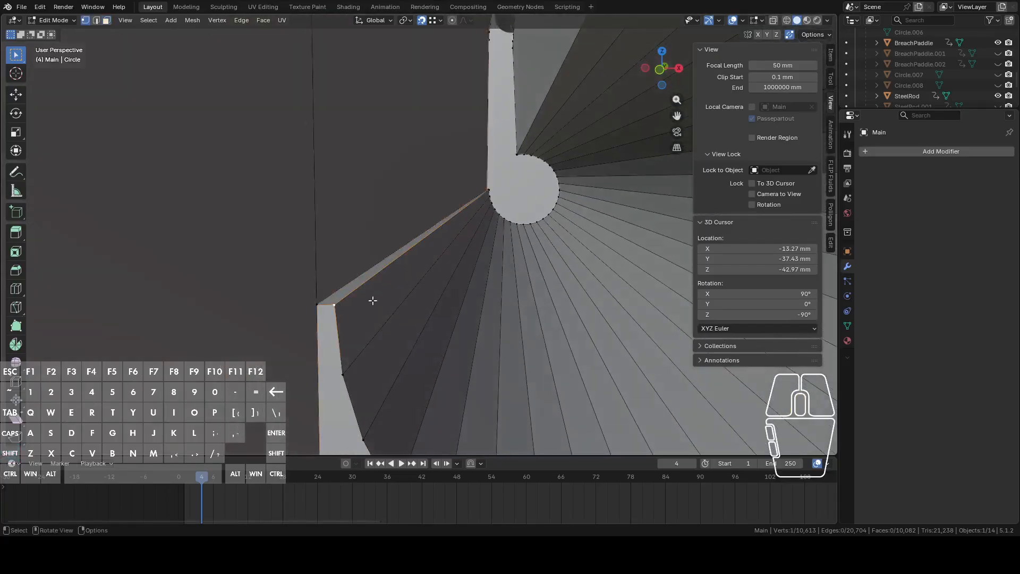
{"action": "key", "text": "g"}
{"action": "left_click", "coordinate": [326, 310]}
{"action": "left_click", "coordinate": [489, 188]}
{"action": "key", "text": "g"}
{"action": "left_click", "coordinate": [486, 186]}
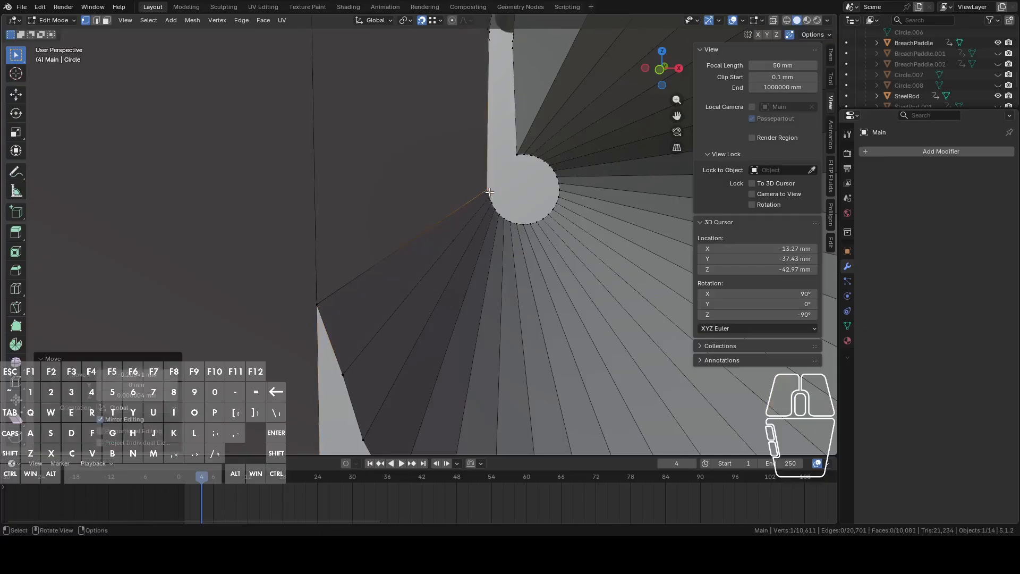
Leave mesh editing, inspect the receiver from outside and hide the BreachPaddle.
{"action": "key", "text": "KP_Decimal"}
{"action": "middle_click_drag", "start_coordinate": [490, 193], "coordinate": [338, 243]}
{"action": "key", "text": "Tab"}
{"action": "middle_click_drag", "start_coordinate": [554, 173], "coordinate": [426, 212]}
{"action": "left_click", "coordinate": [432, 195]}
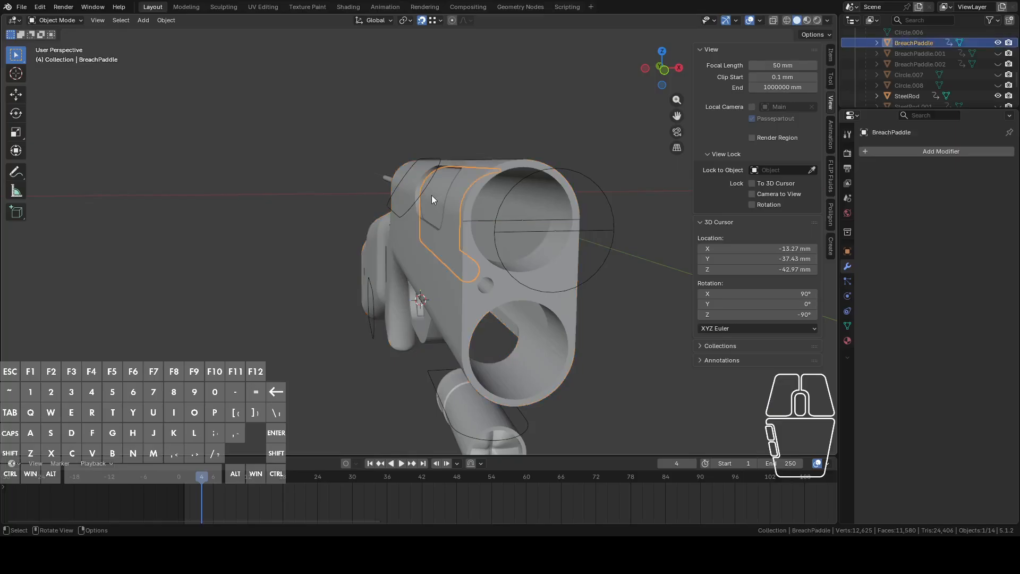
{"action": "middle_click_drag", "start_coordinate": [496, 228], "coordinate": [613, 251]}
{"action": "key", "text": "h"}
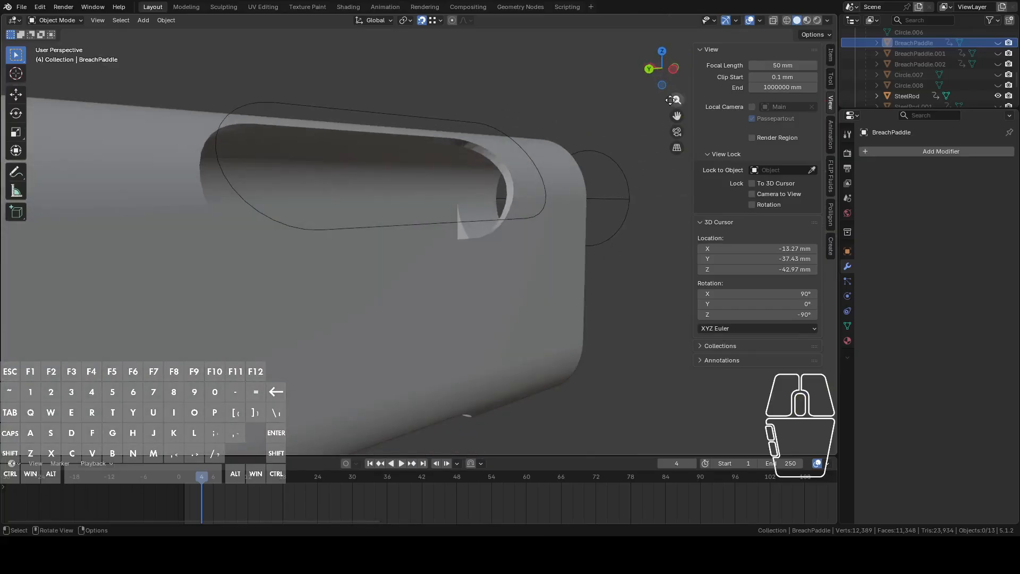
Show the BreachLoadRamp in the orthographic side view and select it together with the receiver.
{"action": "left_click", "coordinate": [668, 66]}
{"action": "scroll", "coordinate": [436, 249], "scroll_direction": "down", "scroll_amount": 2}
{"action": "middle_click_drag", "start_coordinate": [436, 249], "coordinate": [536, 200], "text": "shift"}
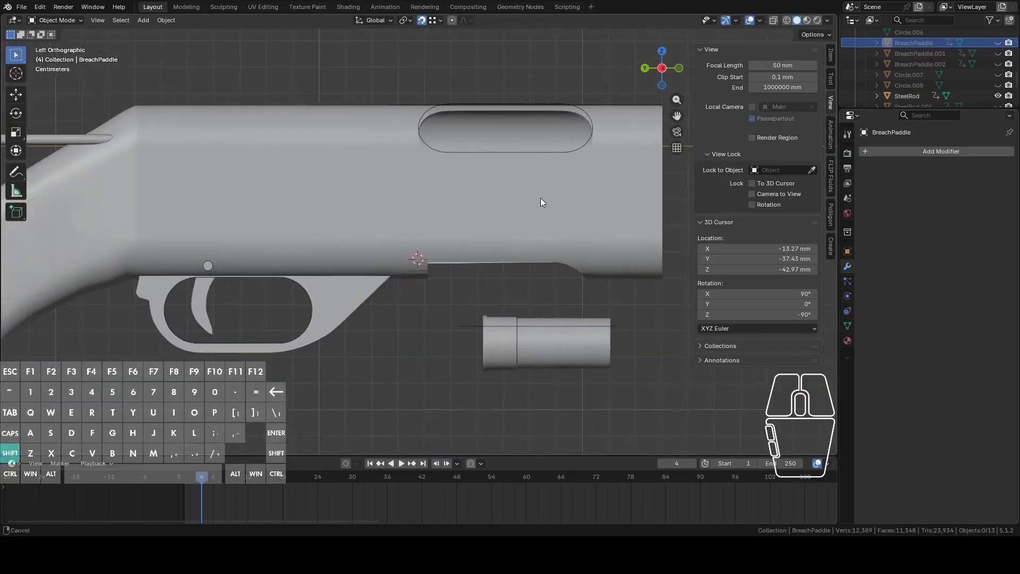
{"action": "scroll", "coordinate": [537, 201], "scroll_direction": "up", "scroll_amount": 2}
{"action": "scroll", "coordinate": [952, 69], "scroll_direction": "up", "scroll_amount": 3}
{"action": "scroll", "coordinate": [963, 68], "scroll_direction": "up", "scroll_amount": 5}
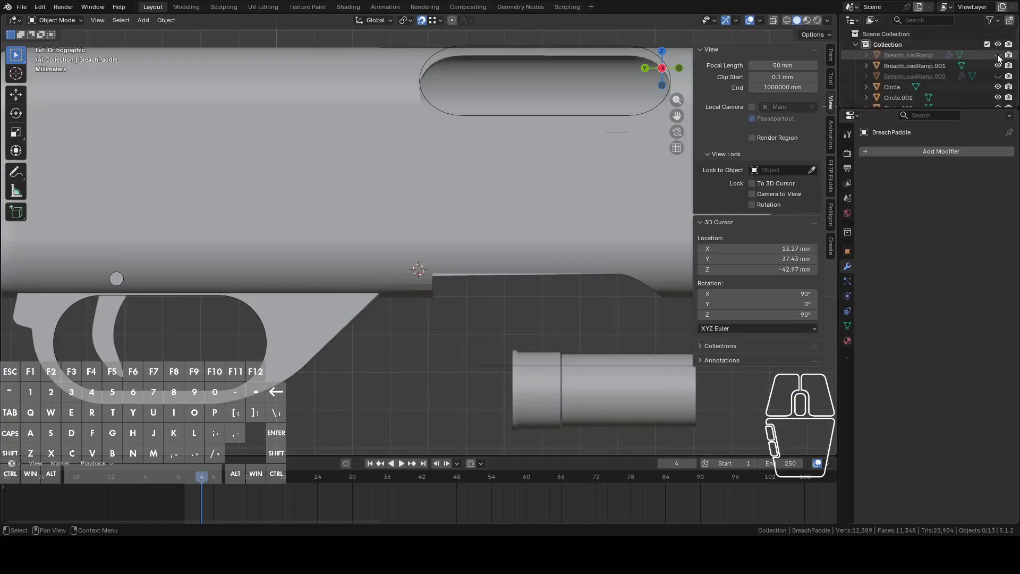
{"action": "left_click", "coordinate": [404, 235]}
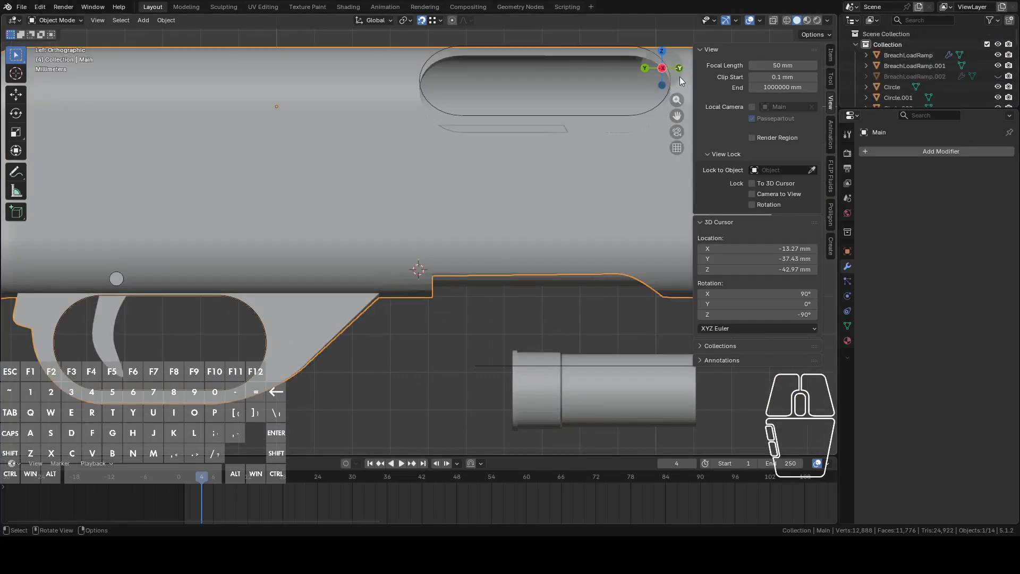
{"action": "left_click", "coordinate": [470, 283], "text": "shift"}
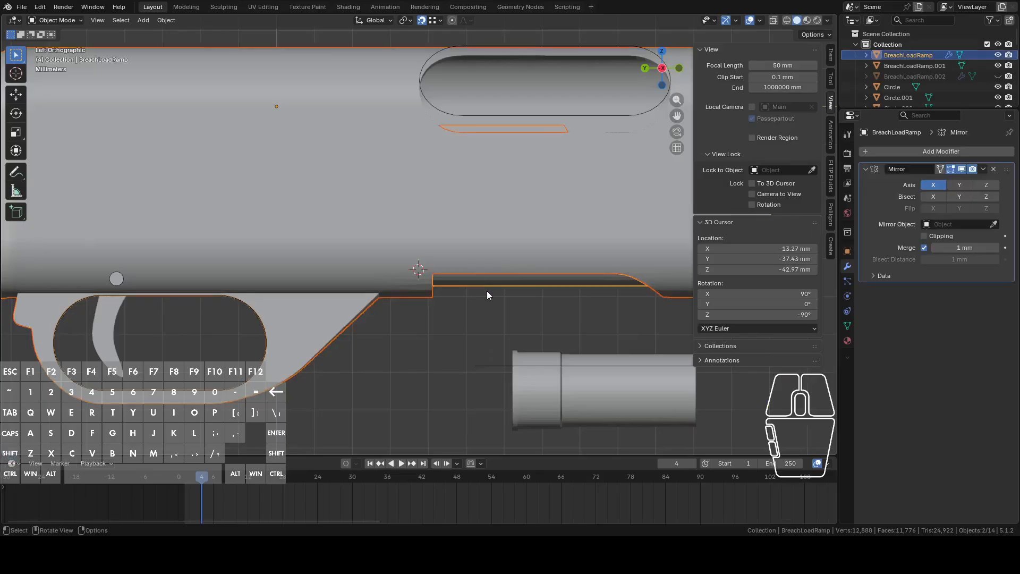
Turn X-ray on and select only the BreachLoadRamp inside the receiver.
{"action": "left_click", "coordinate": [773, 21]}
{"action": "scroll", "coordinate": [552, 165], "scroll_direction": "down", "scroll_amount": 3}
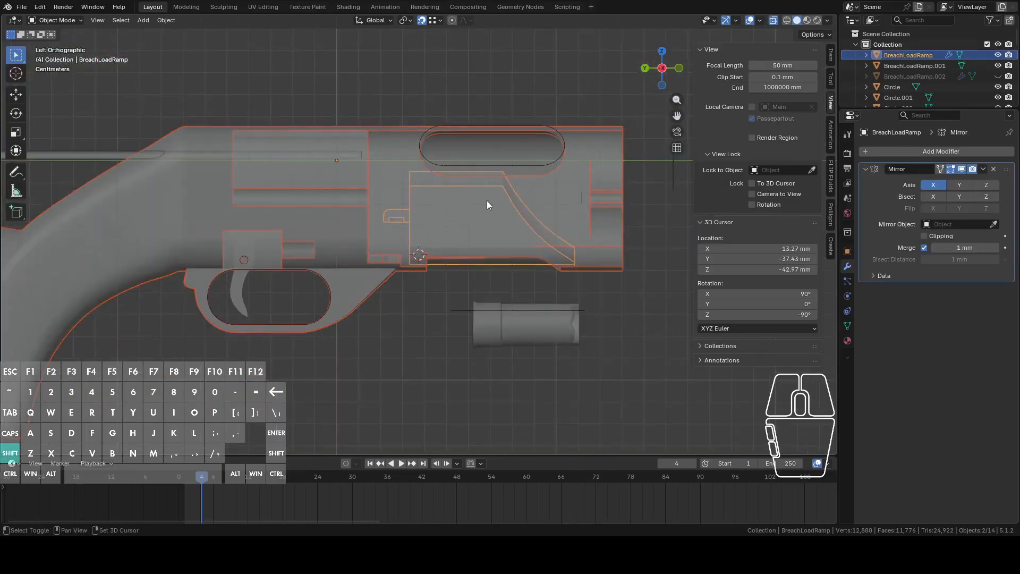
{"action": "middle_click_drag", "start_coordinate": [483, 204], "coordinate": [535, 197], "text": "shift"}
{"action": "scroll", "coordinate": [471, 245], "scroll_direction": "up", "scroll_amount": 2}
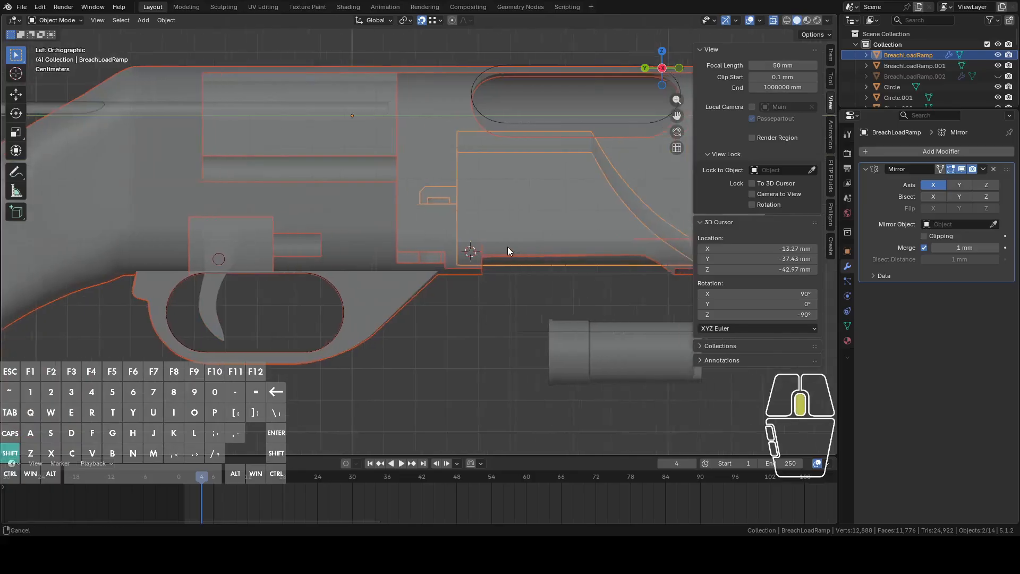
{"action": "middle_click_drag", "start_coordinate": [517, 246], "coordinate": [436, 260], "text": "shift"}
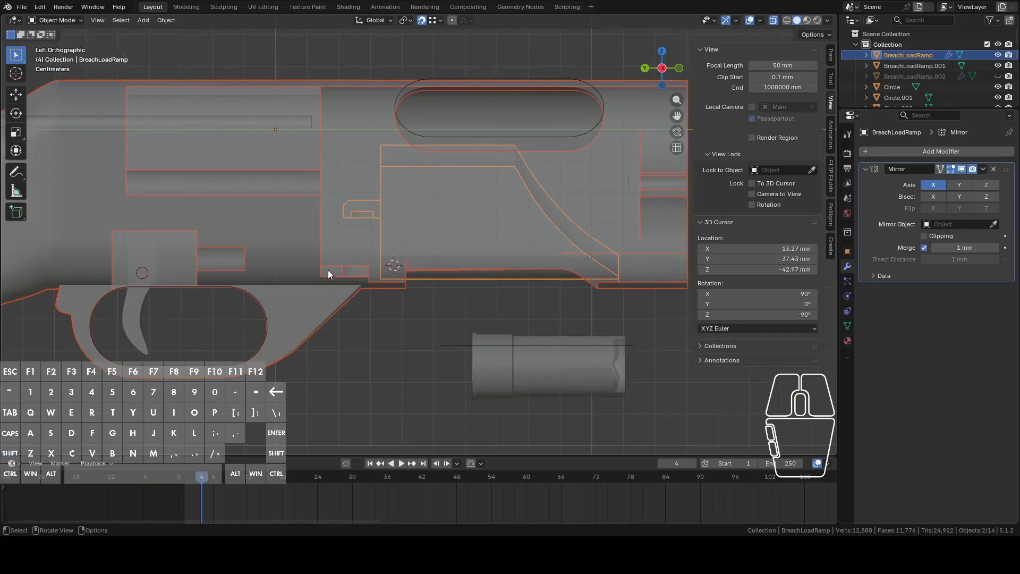
{"action": "scroll", "coordinate": [389, 233], "scroll_direction": "up", "scroll_amount": 4}
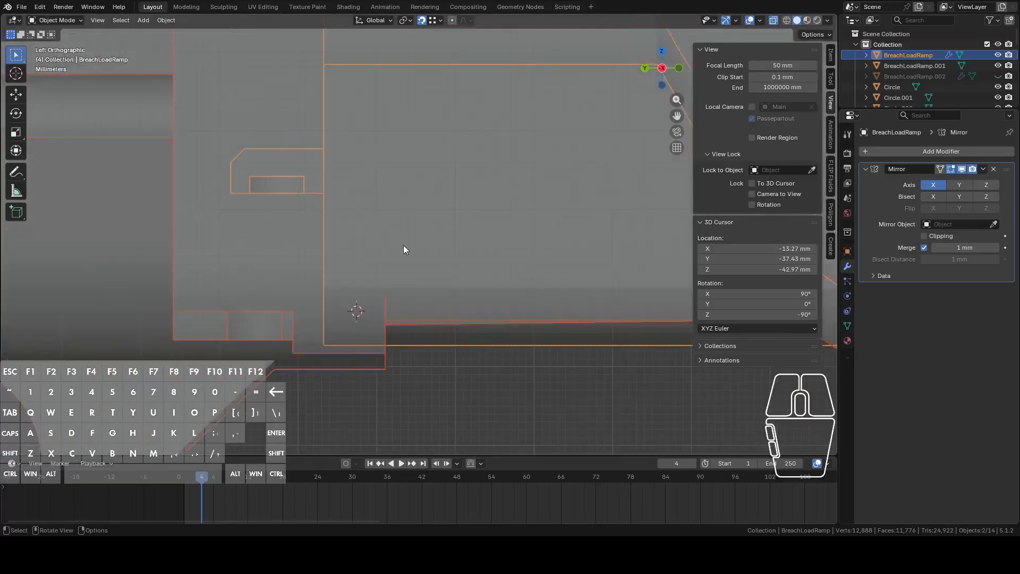
{"action": "left_click", "coordinate": [562, 330]}
Set the transform pivot point to the 3D Cursor and try rotating the BreachLoadRamp about it.
{"action": "key", "text": "r"}
{"action": "right_click", "coordinate": [547, 216]}
{"action": "left_click", "coordinate": [404, 21]}
{"action": "left_click", "coordinate": [425, 59]}
{"action": "key", "text": "r"}
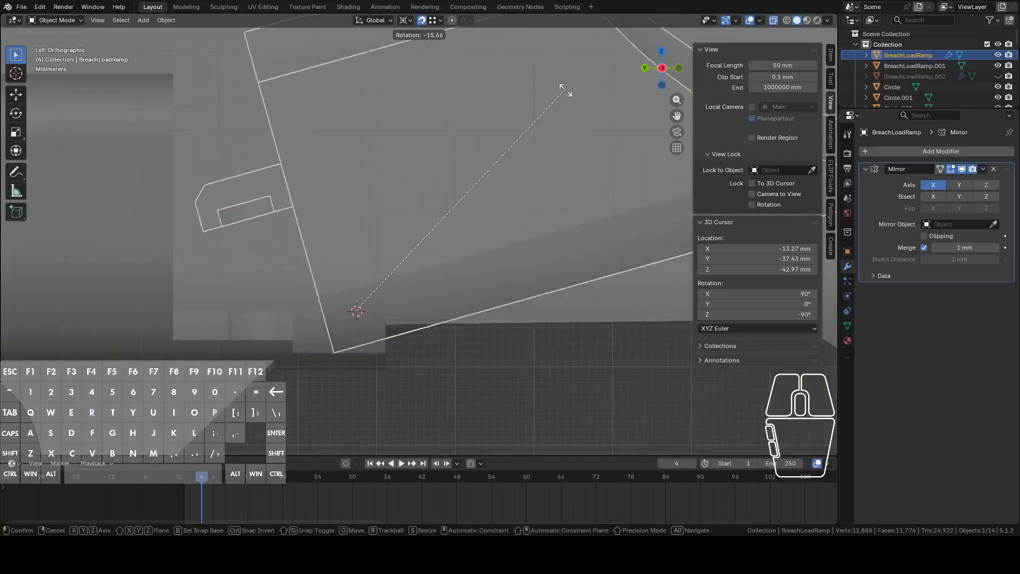
{"action": "right_click", "coordinate": [533, 84]}
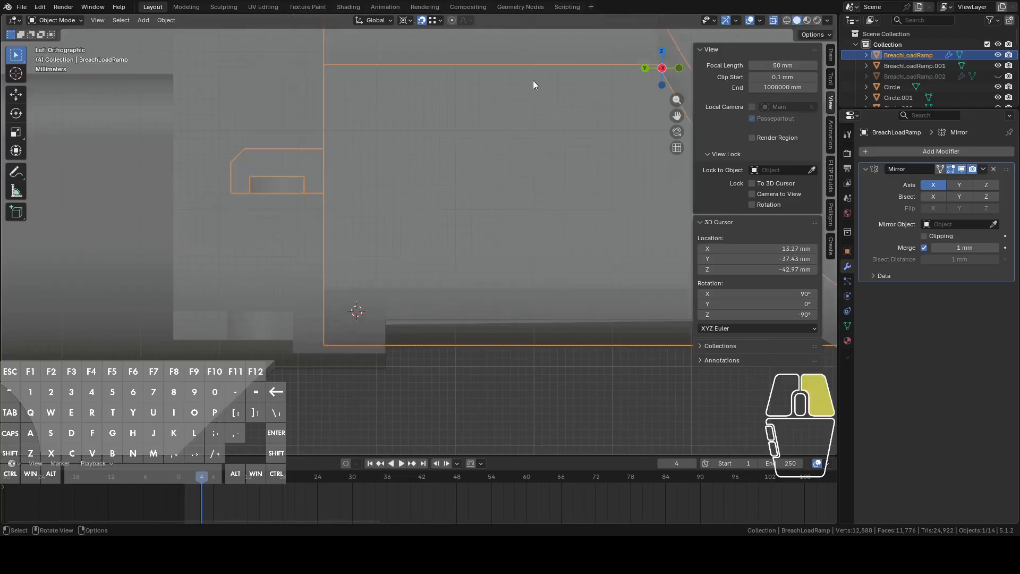
Enter mesh editing on the BreachLoadRamp and select the curved edge loop at its rear end in the left orthographic view.
{"action": "key", "text": "Tab"}
{"action": "middle_click_drag", "start_coordinate": [360, 306], "coordinate": [415, 304]}
{"action": "left_click", "coordinate": [360, 328], "text": "alt"}
{"action": "left_click", "coordinate": [359, 328], "text": "alt"}
{"action": "key", "text": "2"}
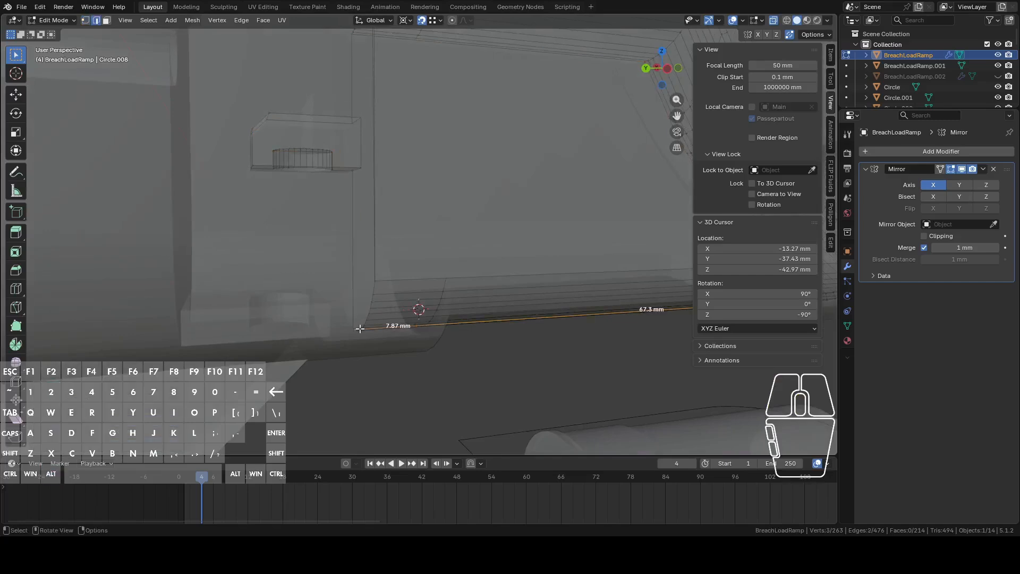
{"action": "left_click", "coordinate": [360, 328], "text": "alt"}
{"action": "middle_click_drag", "start_coordinate": [383, 310], "coordinate": [418, 277]}
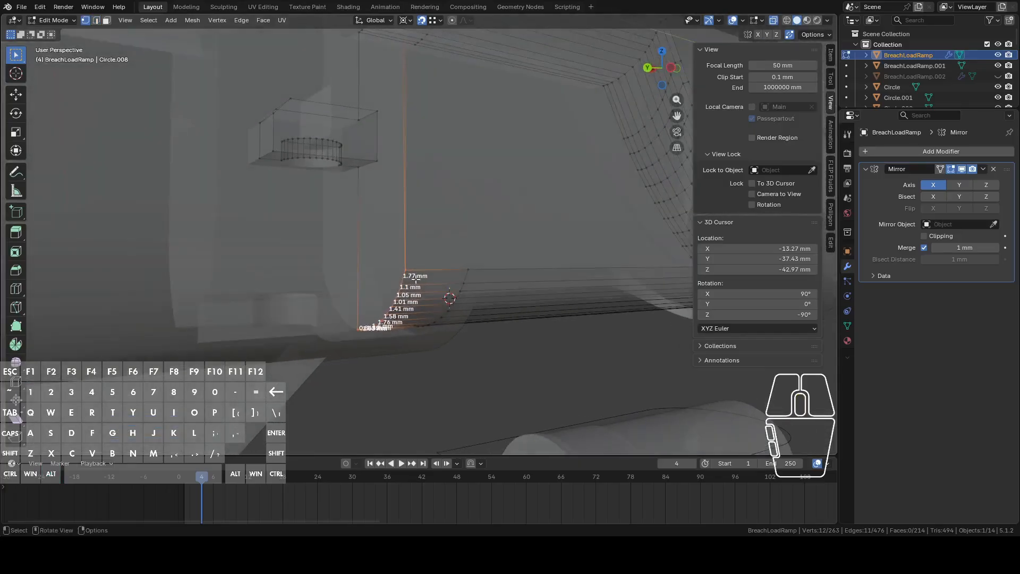
{"action": "middle_click_drag", "start_coordinate": [408, 320], "coordinate": [407, 315]}
{"action": "left_click", "coordinate": [662, 73]}
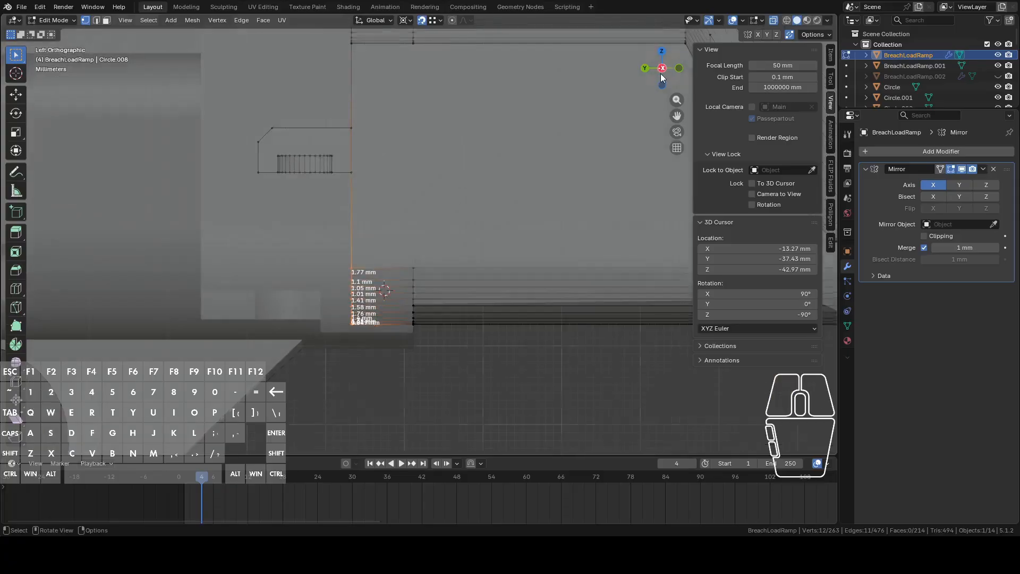
{"action": "scroll", "coordinate": [457, 219], "scroll_direction": "up", "scroll_amount": 5}
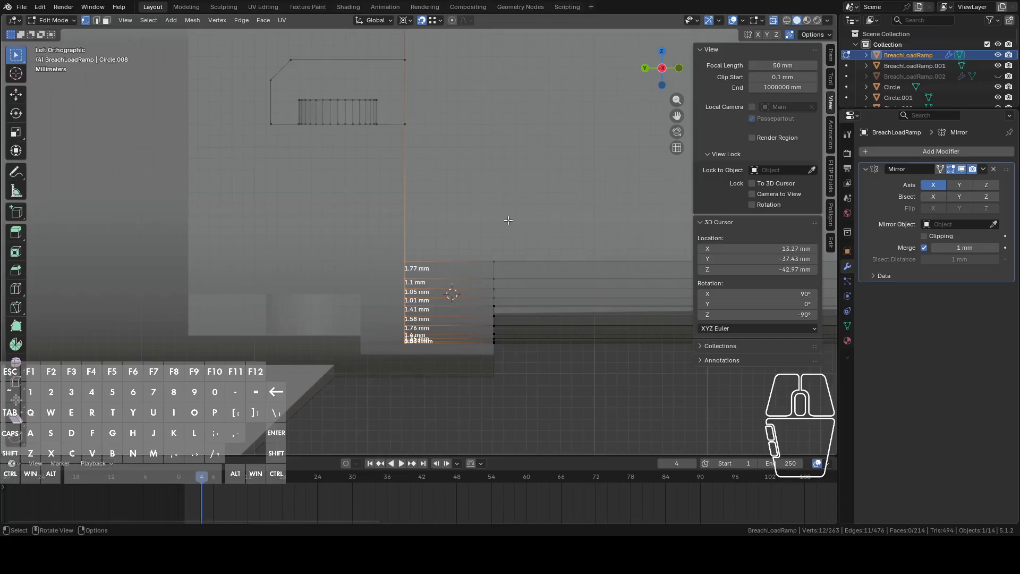
Try to flatten the whole rear edge loop along Z with a scale of 0 and lower it along Z.
{"action": "key", "text": "s"}
{"action": "key", "text": "z"}
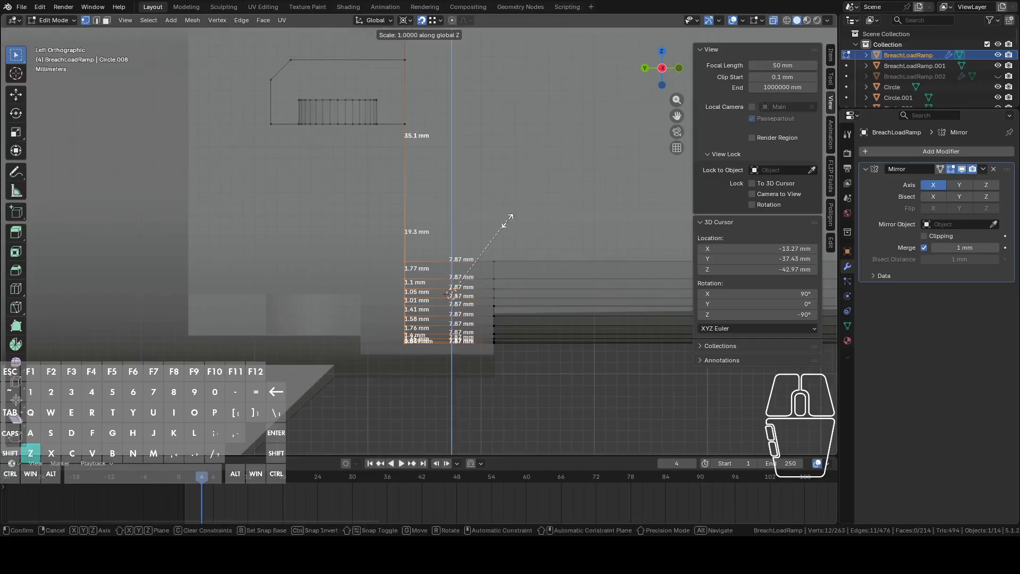
{"action": "key", "text": "0"}
{"action": "key", "text": "Return"}
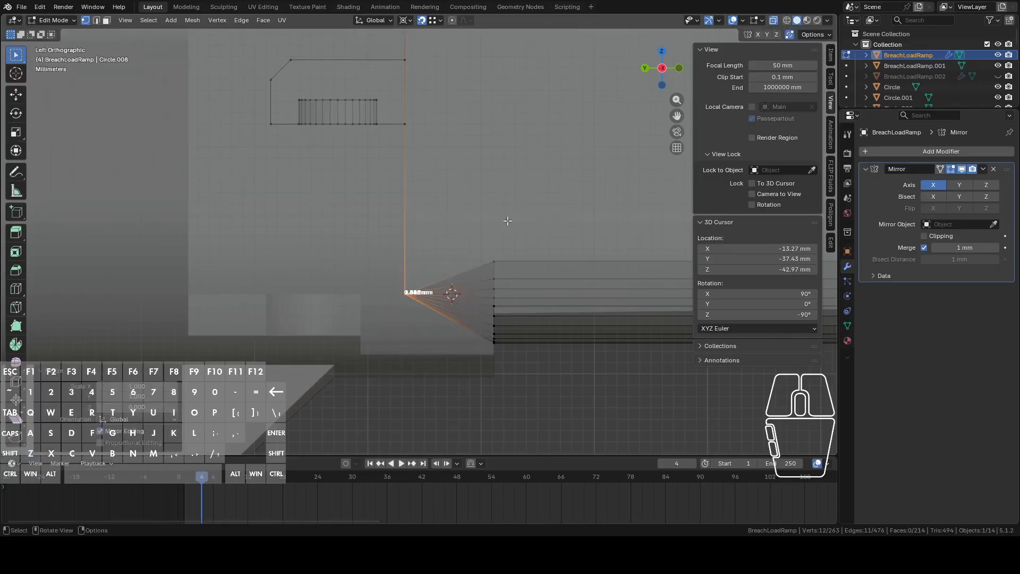
{"action": "key", "text": "g"}
{"action": "key", "text": "z"}
{"action": "right_click", "coordinate": [497, 196]}
{"action": "key", "text": "g"}
{"action": "key", "text": "z"}
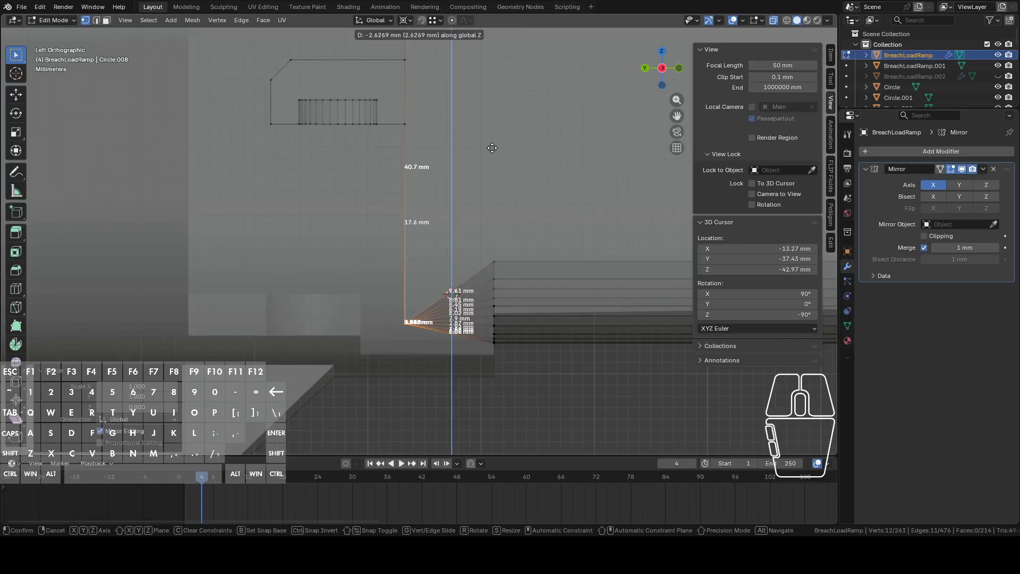
{"action": "right_click", "coordinate": [492, 147]}
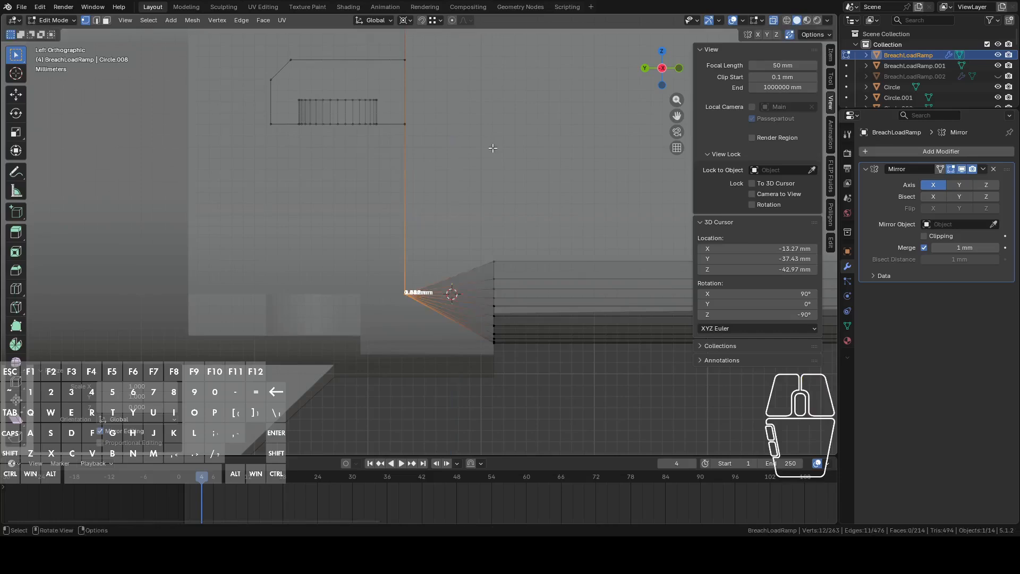
{"action": "key", "text": "ctrl+z"}
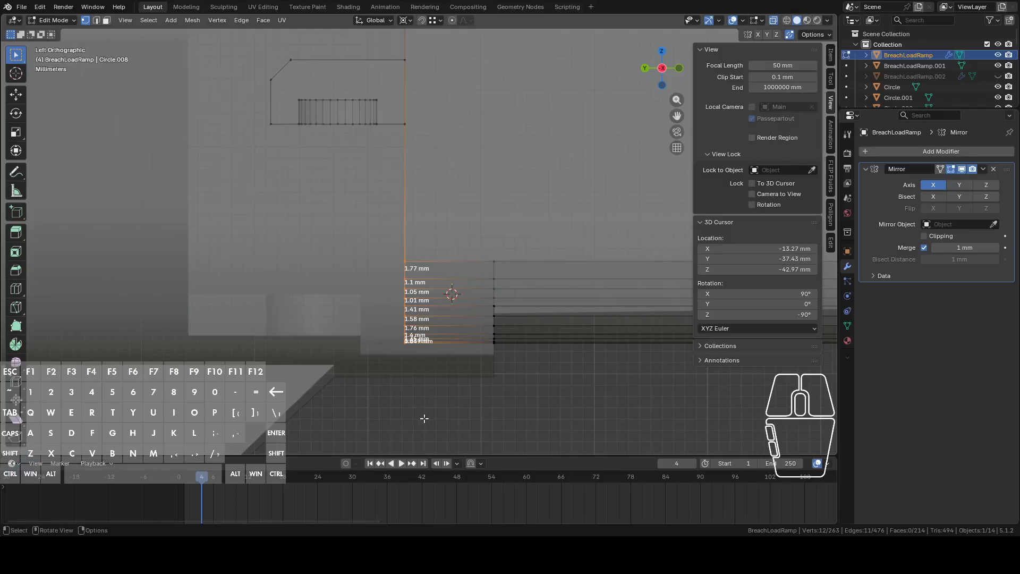
Limit the selection to the lowest five vertices of the rear edge and flatten them along Z with a scale of 0.
{"action": "middle_click_drag", "start_coordinate": [423, 422], "coordinate": [457, 369], "text": "shift"}
{"action": "scroll", "coordinate": [461, 352], "scroll_direction": "up", "scroll_amount": 2}
{"action": "key", "text": "c"}
{"action": "left_click_drag", "start_coordinate": [447, 190], "coordinate": [447, 248], "text": "shift"}
{"action": "right_click", "coordinate": [447, 248]}
{"action": "middle_click_drag", "start_coordinate": [528, 361], "coordinate": [506, 307], "text": "shift"}
{"action": "scroll", "coordinate": [529, 347], "scroll_direction": "up", "scroll_amount": 2}
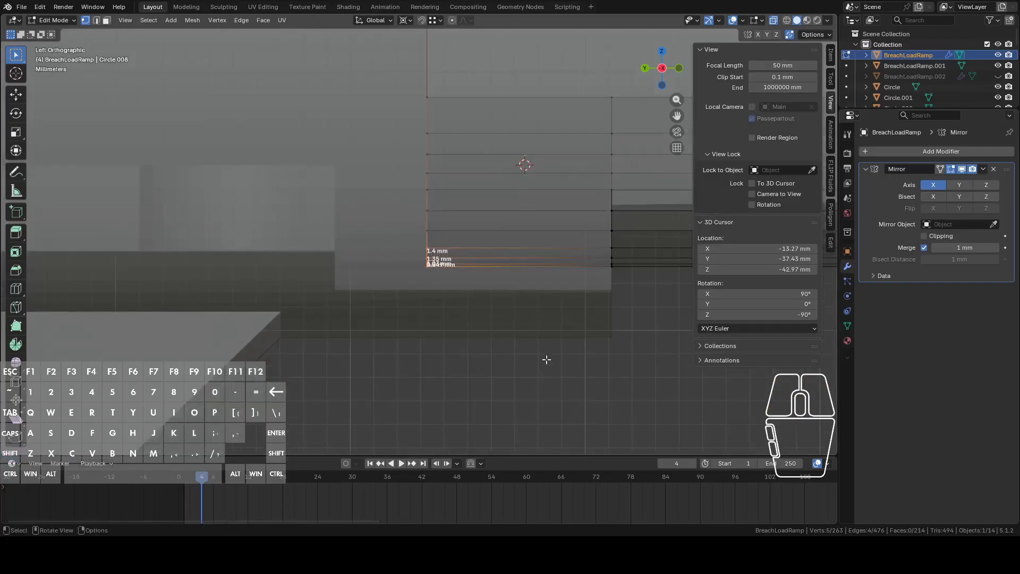
{"action": "key", "text": "s"}
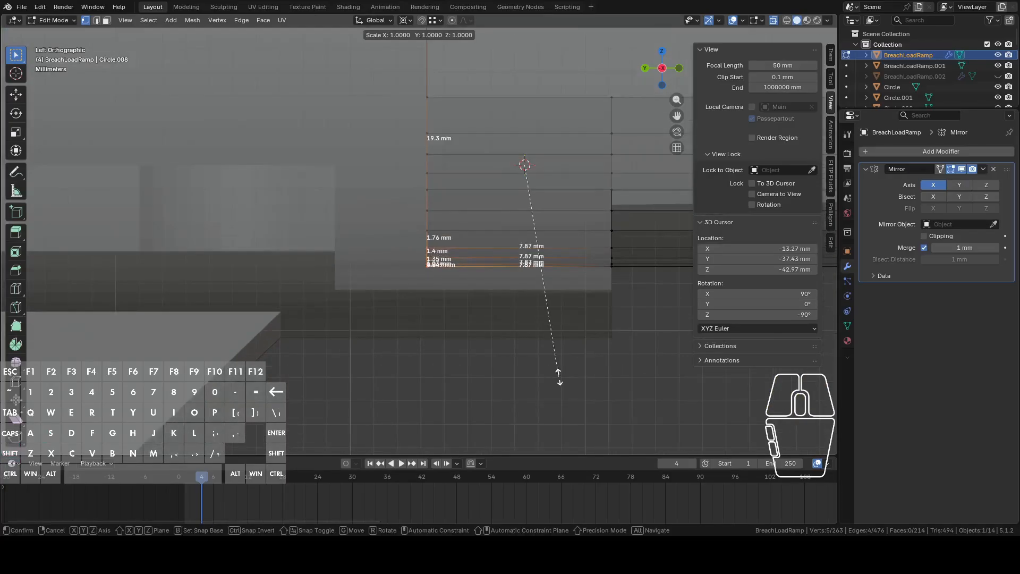
{"action": "type", "text": "z0"}
{"action": "key", "text": "Return"}
Turn snapping on and lower the flattened vertices along Z to the height of the lowest unselected rear-edge vertex.
{"action": "key", "text": "g"}
{"action": "key", "text": "z"}
{"action": "right_click", "coordinate": [426, 233]}
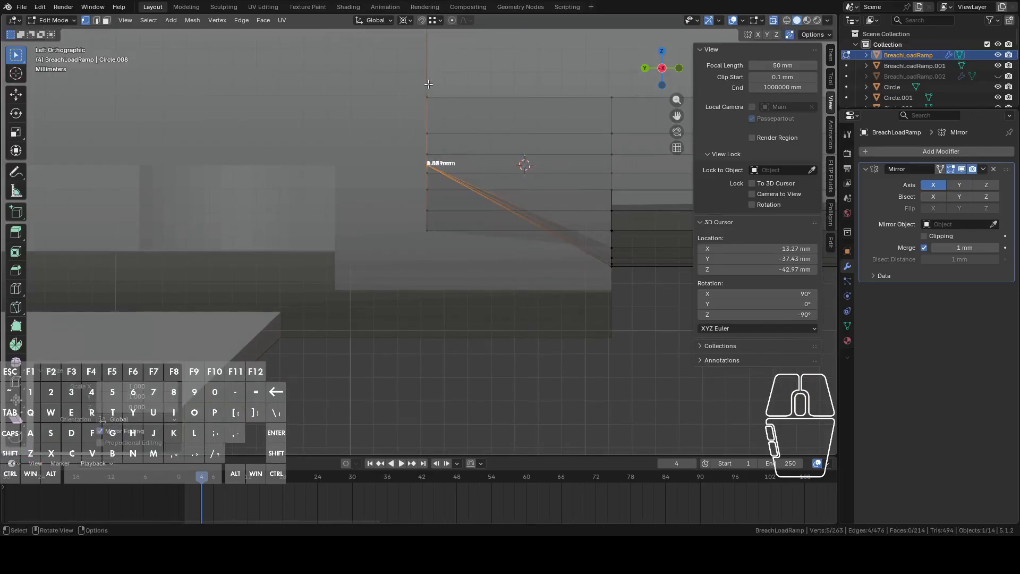
{"action": "left_click", "coordinate": [402, 20]}
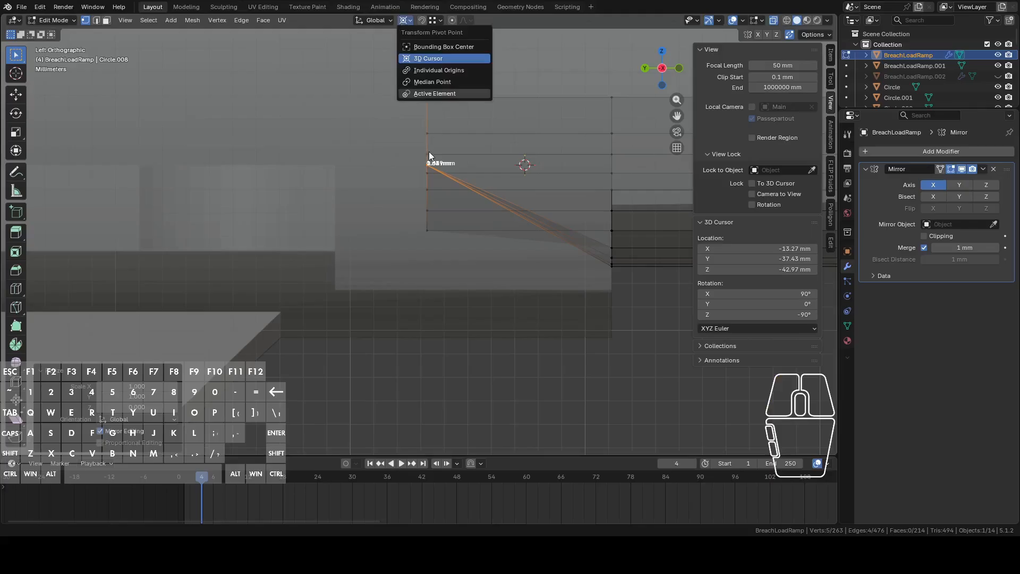
{"action": "key", "text": "g"}
{"action": "key", "text": "z"}
{"action": "right_click", "coordinate": [419, 228]}
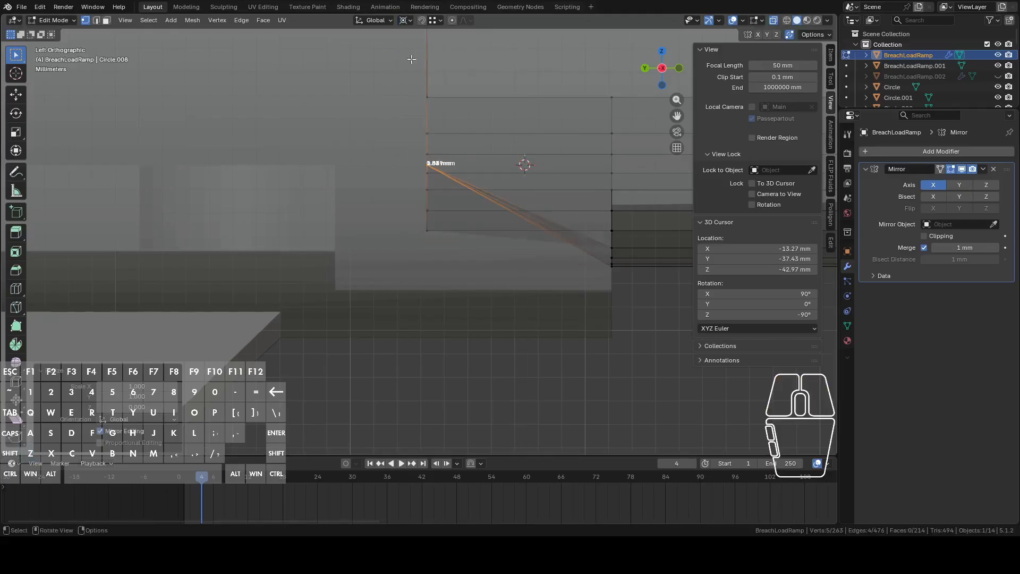
{"action": "left_click", "coordinate": [421, 20]}
{"action": "key", "text": "g"}
{"action": "key", "text": "z"}
{"action": "left_click", "coordinate": [430, 233]}
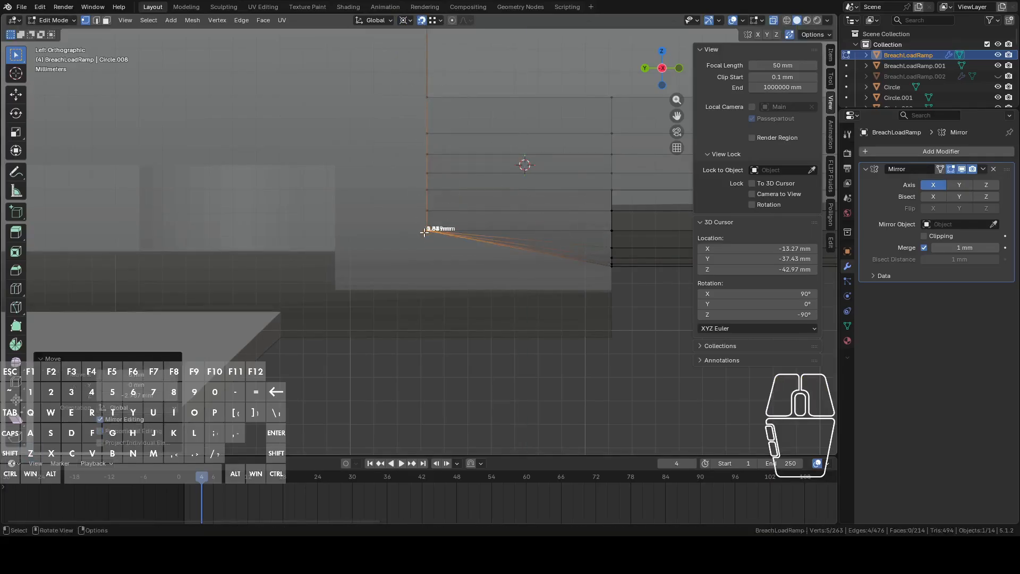
Leave mesh editing, test the ramp's rotation about the 3D cursor and inspect its reshaped lower corner against the receiver.
{"action": "scroll", "coordinate": [429, 238], "scroll_direction": "down", "scroll_amount": 3}
{"action": "middle_click_drag", "start_coordinate": [465, 243], "coordinate": [545, 207]}
{"action": "left_click", "coordinate": [663, 70]}
{"action": "left_click", "coordinate": [660, 70]}
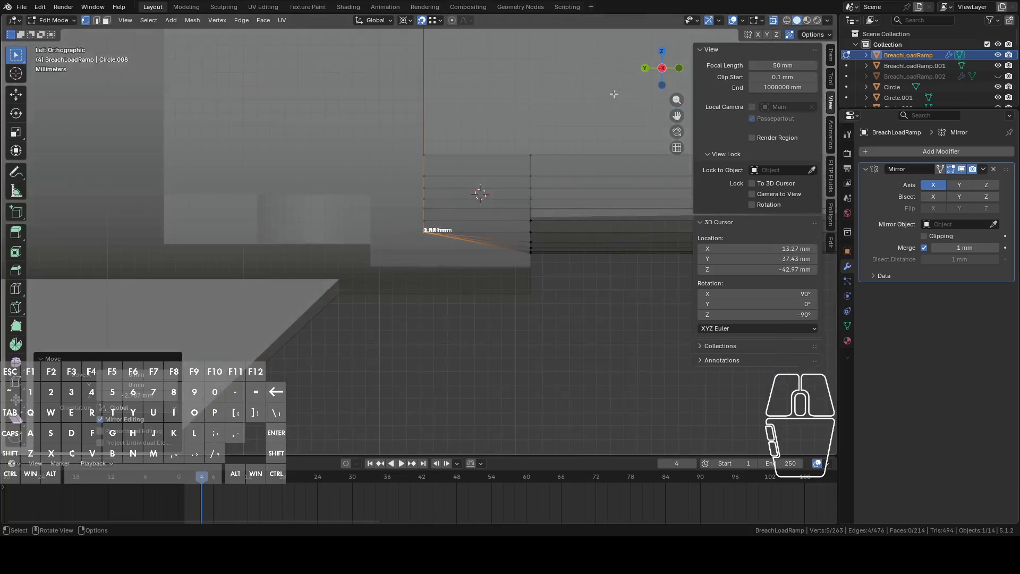
{"action": "key", "text": "Tab"}
{"action": "key", "text": "r"}
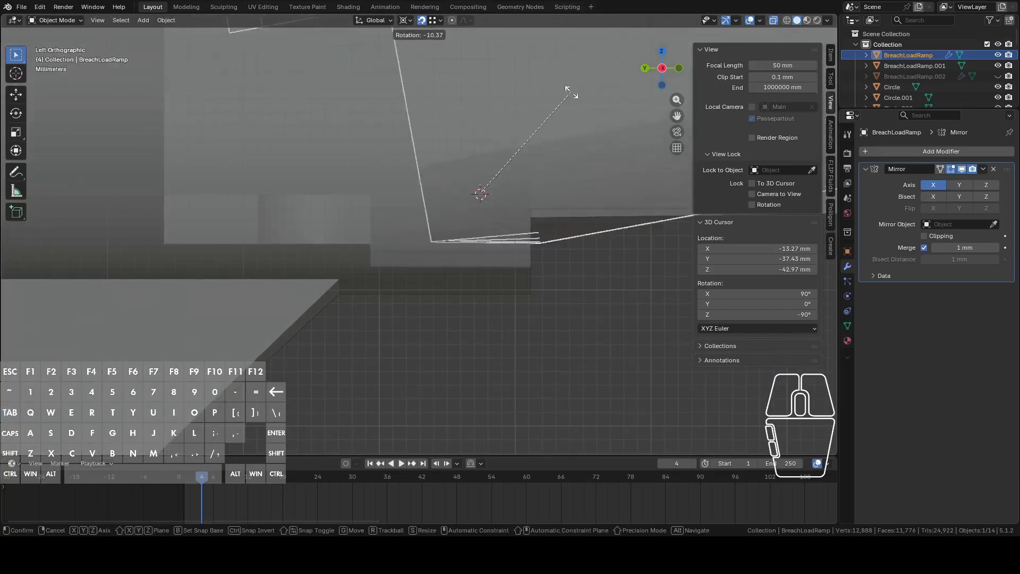
{"action": "right_click", "coordinate": [550, 71]}
{"action": "scroll", "coordinate": [553, 112], "scroll_direction": "down", "scroll_amount": 3}
{"action": "middle_click_drag", "start_coordinate": [557, 160], "coordinate": [610, 173]}
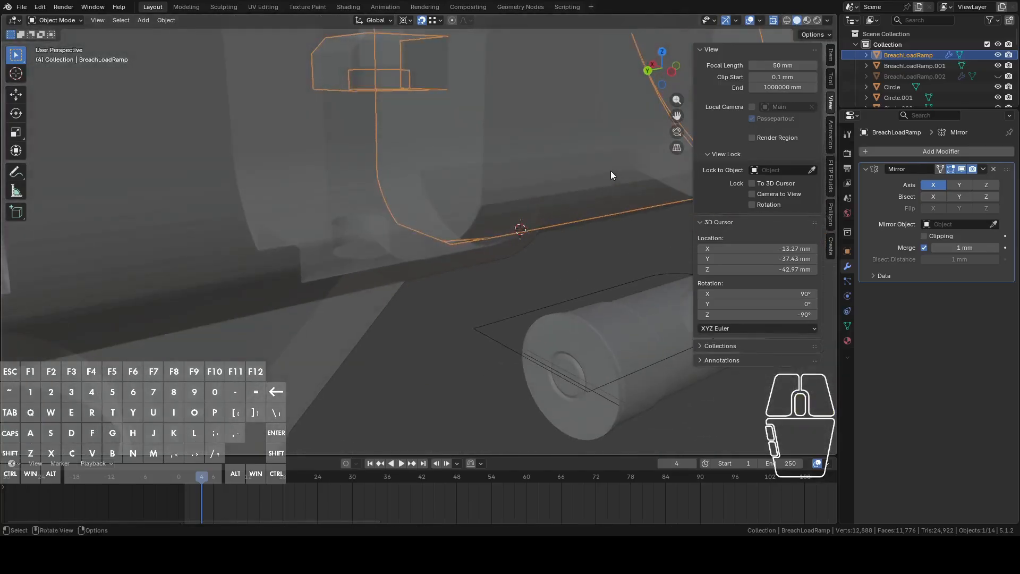
{"action": "mouse_move", "coordinate": [509, 220]}
{"action": "middle_mouse_down"}
{"action": "mouse_move", "coordinate": [435, 252]}
{"action": "mouse_move", "coordinate": [464, 237]}
{"action": "mouse_move", "coordinate": [477, 271]}
{"action": "mouse_move", "coordinate": [480, 153]}
{"action": "mouse_move", "coordinate": [467, 159]}
{"action": "mouse_move", "coordinate": [517, 208]}
{"action": "middle_mouse_up"}
Select the small circle object at the trigger's pivot in the left orthographic view.
{"action": "key", "text": "Tab"}
{"action": "left_click", "coordinate": [666, 75]}
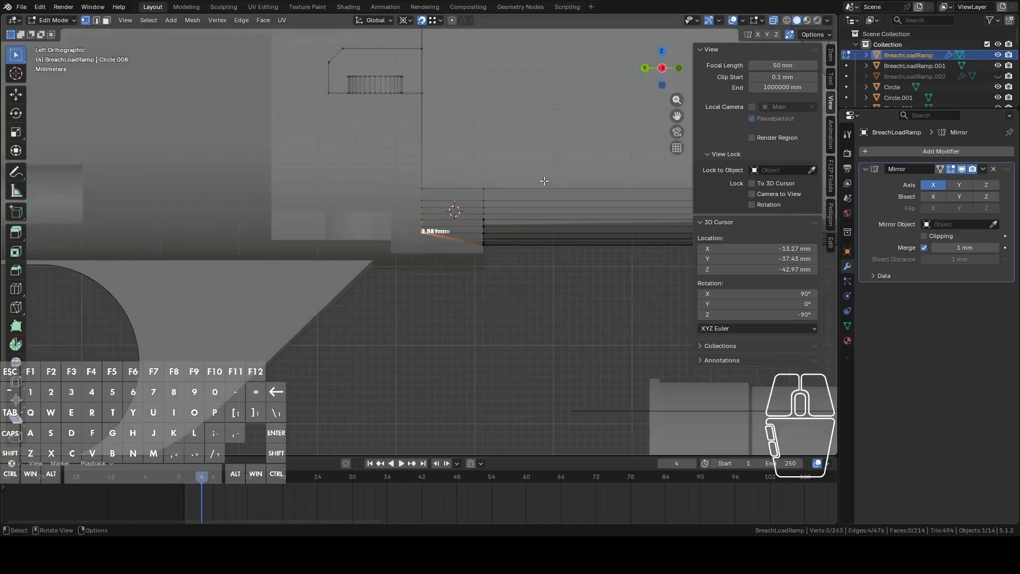
{"action": "scroll", "coordinate": [544, 181], "scroll_direction": "down", "scroll_amount": 5}
{"action": "scroll", "coordinate": [481, 236], "scroll_direction": "up", "scroll_amount": 4}
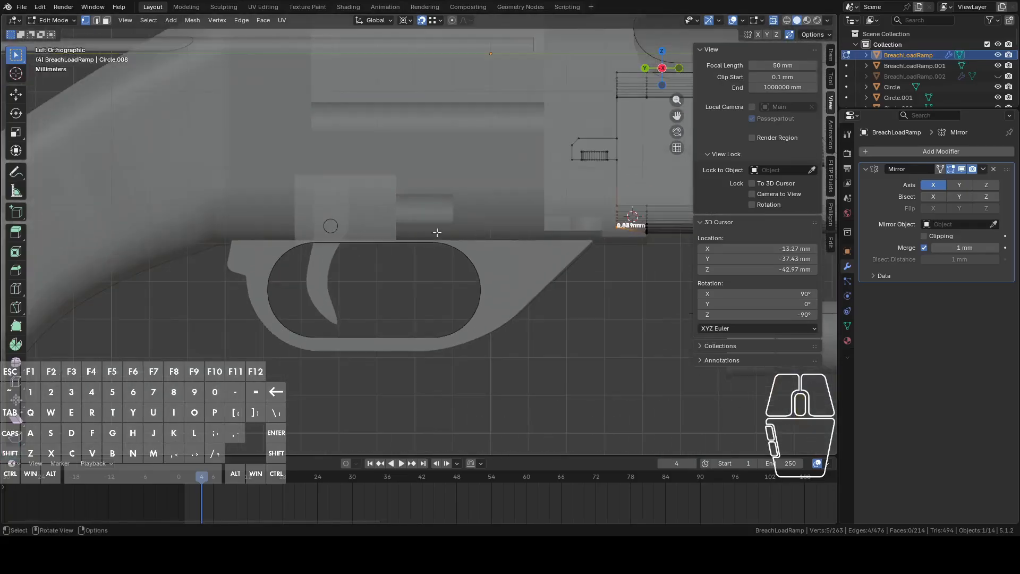
{"action": "left_click", "coordinate": [331, 226]}
{"action": "left_click", "coordinate": [332, 225]}
{"action": "key", "text": "Tab"}
{"action": "left_click", "coordinate": [332, 223]}
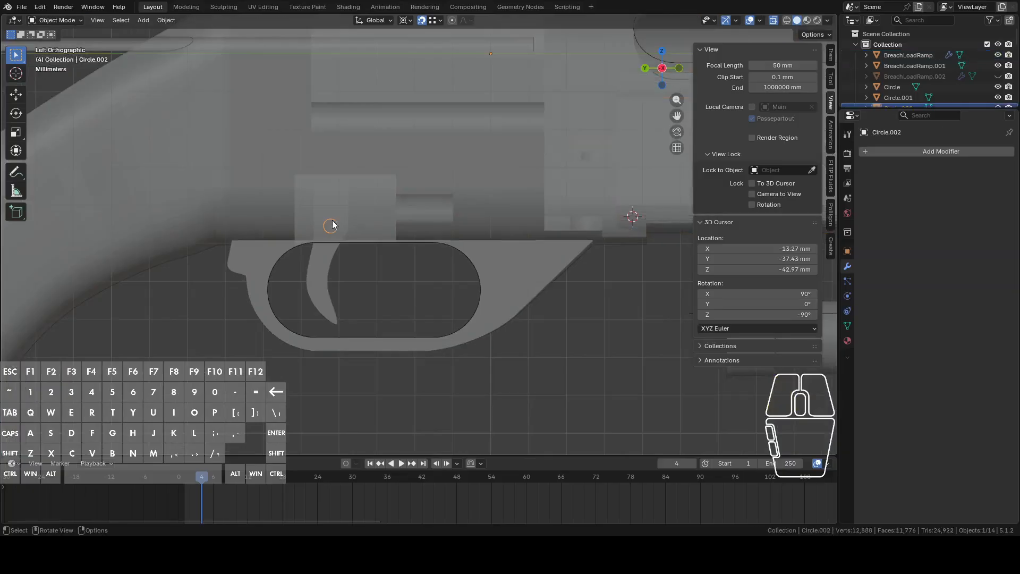
Duplicate the trigger-pivot circle and place the copy near the load ramp's lower rear corner.
{"action": "scroll", "coordinate": [367, 228], "scroll_direction": "down", "scroll_amount": 2}
{"action": "middle_click_drag", "start_coordinate": [466, 248], "coordinate": [375, 263], "text": "shift"}
{"action": "key", "text": "g"}
{"action": "left_click", "coordinate": [464, 299]}
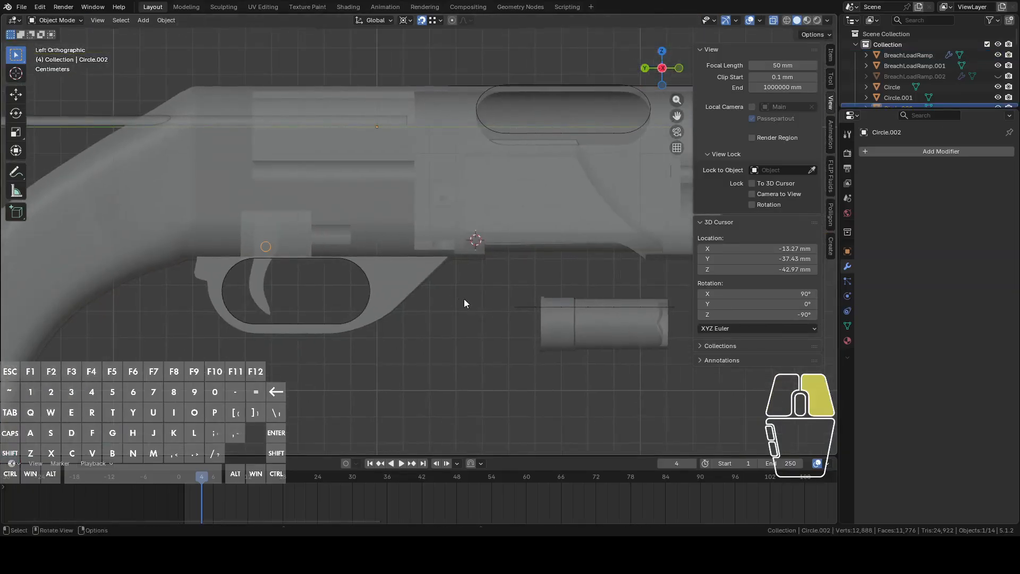
{"action": "mouse_move", "coordinate": [418, 317]}
{"action": "middle_mouse_down"}
{"action": "mouse_move", "coordinate": [400, 320]}
{"action": "mouse_move", "coordinate": [416, 321]}
{"action": "middle_mouse_up"}
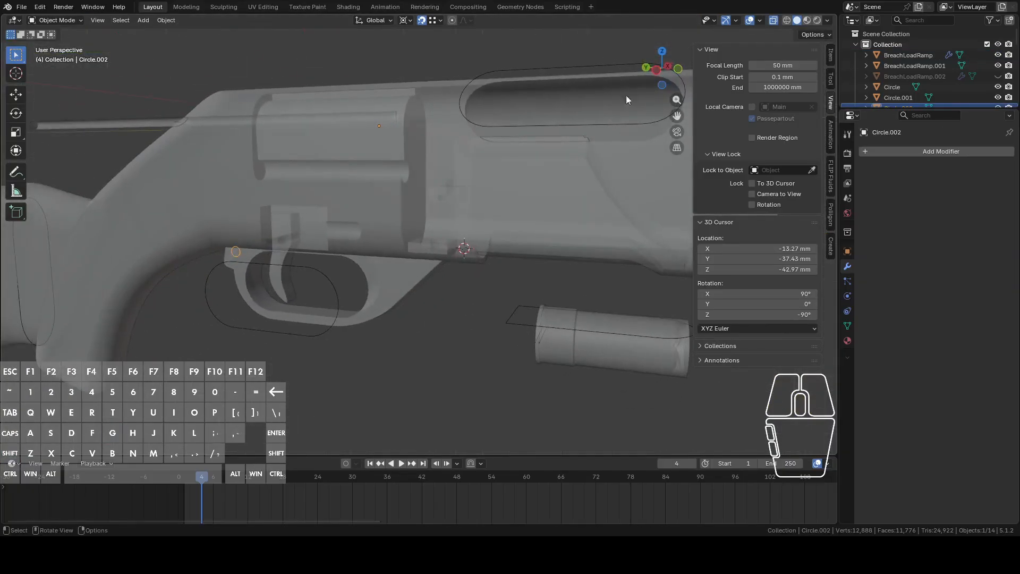
{"action": "left_click", "coordinate": [658, 70]}
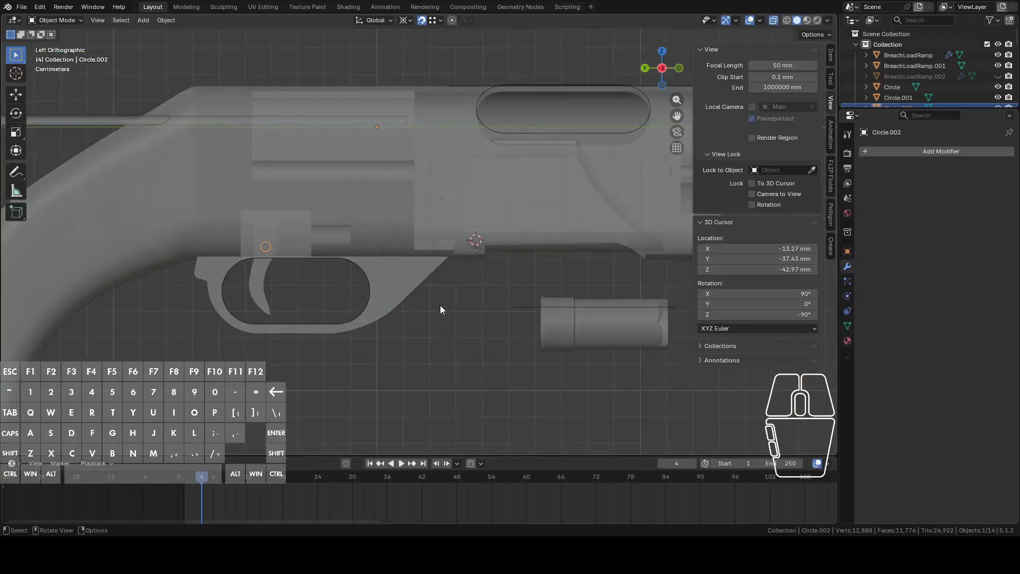
{"action": "key", "text": "shift+d"}
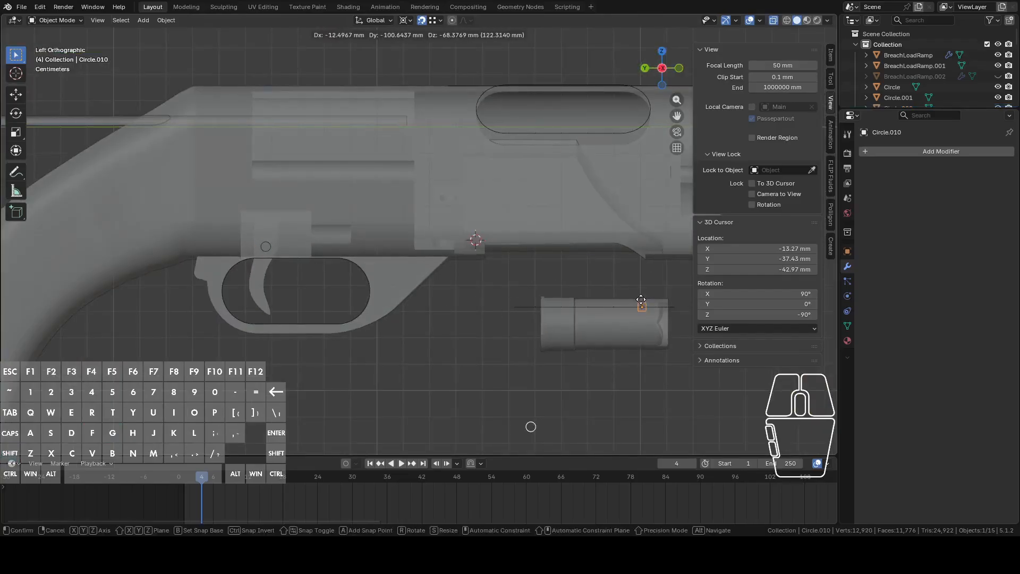
{"action": "left_click", "coordinate": [622, 284]}
Set the copied circle's origin to its geometry and move the circle onto the 3D cursor at the ramp's pivot.
{"action": "right_click", "coordinate": [572, 255]}
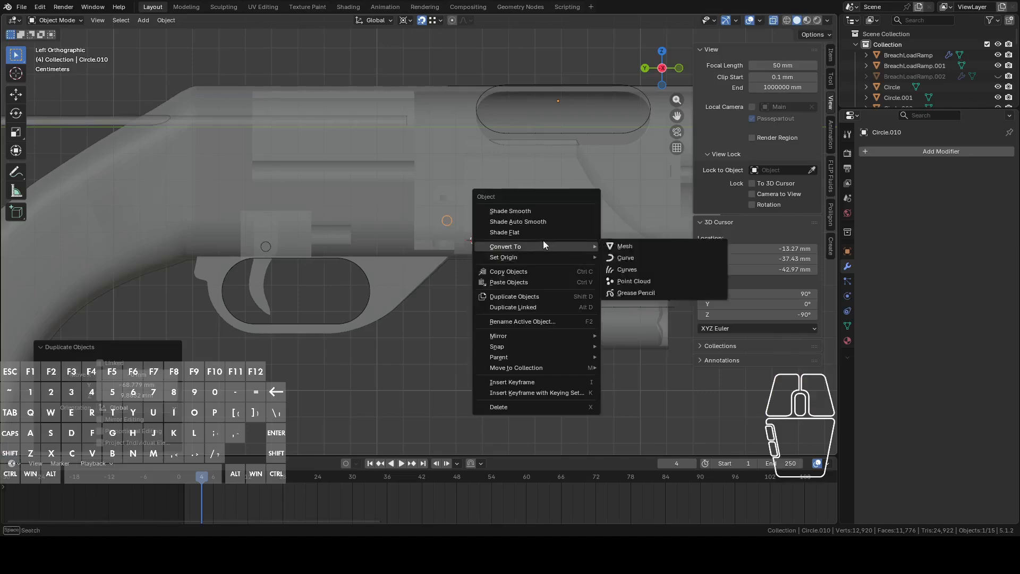
{"action": "mouse_move", "coordinate": [535, 258]}
{"action": "left_click", "coordinate": [629, 265]}
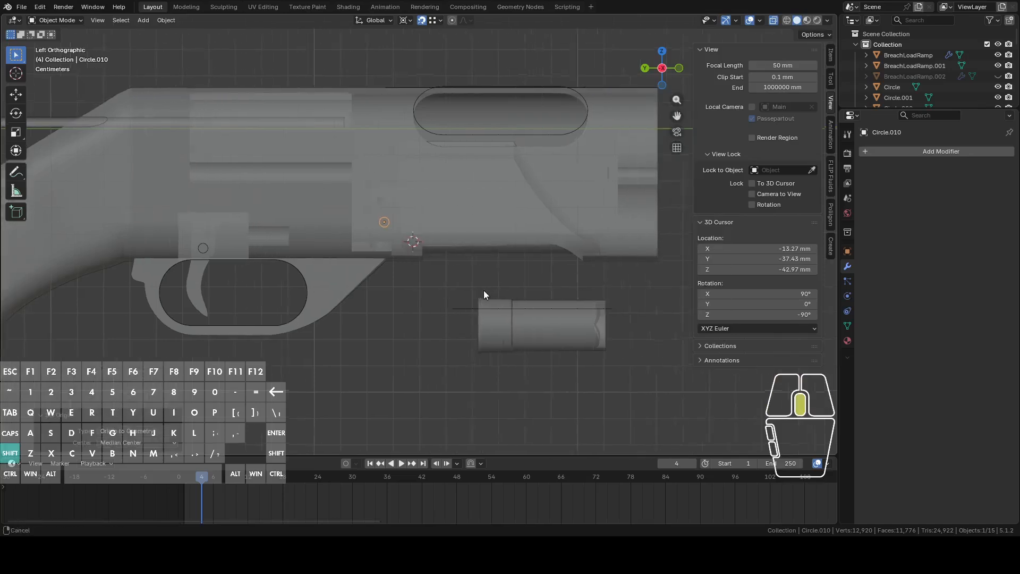
{"action": "scroll", "coordinate": [502, 289], "scroll_direction": "up", "scroll_amount": 5}
{"action": "key", "text": "g"}
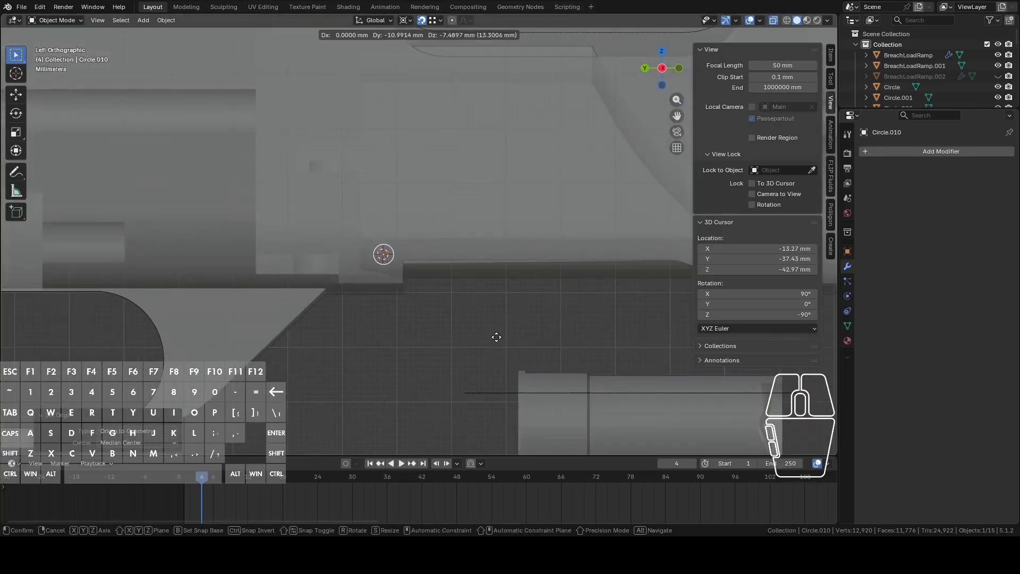
{"action": "left_click", "coordinate": [496, 342]}
{"action": "scroll", "coordinate": [485, 321], "scroll_direction": "up", "scroll_amount": 3}
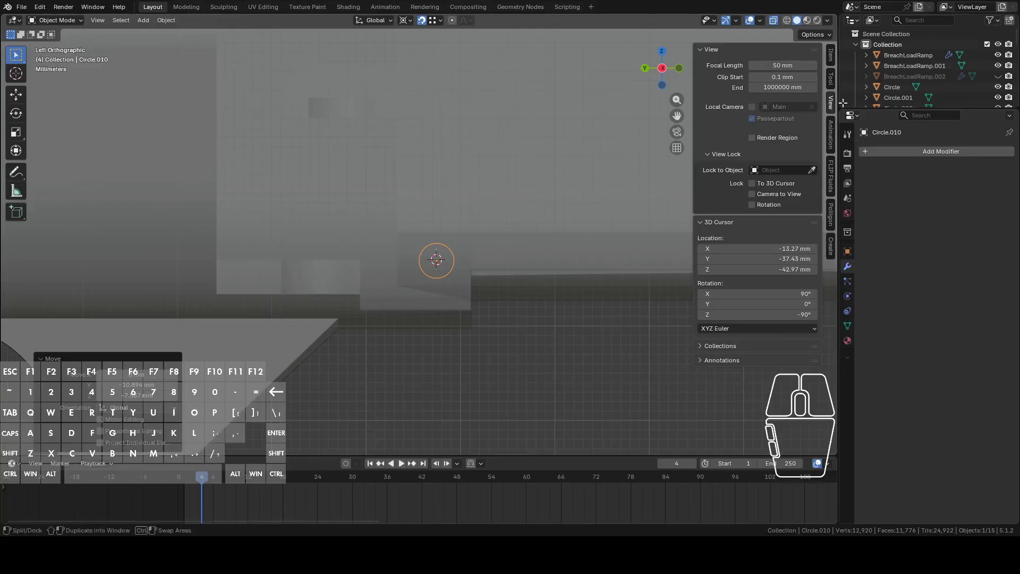
Set the copied circle's X location to 0 mm.
{"action": "left_click", "coordinate": [831, 56]}
{"action": "left_click", "coordinate": [749, 75]}
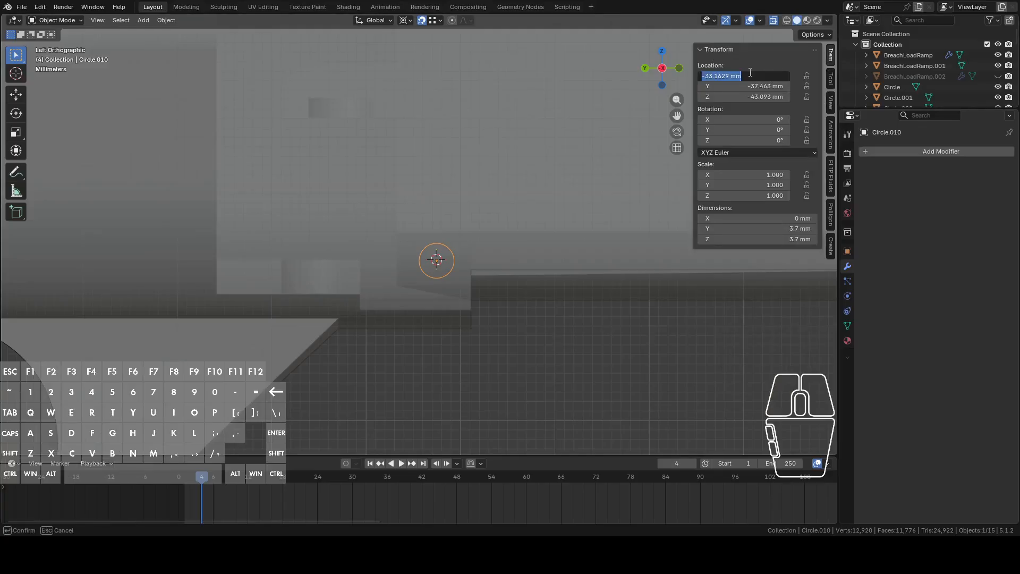
{"action": "type", "text": "0"}
{"action": "key", "text": "Tab"}
Try setting the copied circle's Y and Z locations to 0 mm, and undo both to return it to the ramp's pivot.
{"action": "type", "text": "0"}
{"action": "key", "text": "Tab"}
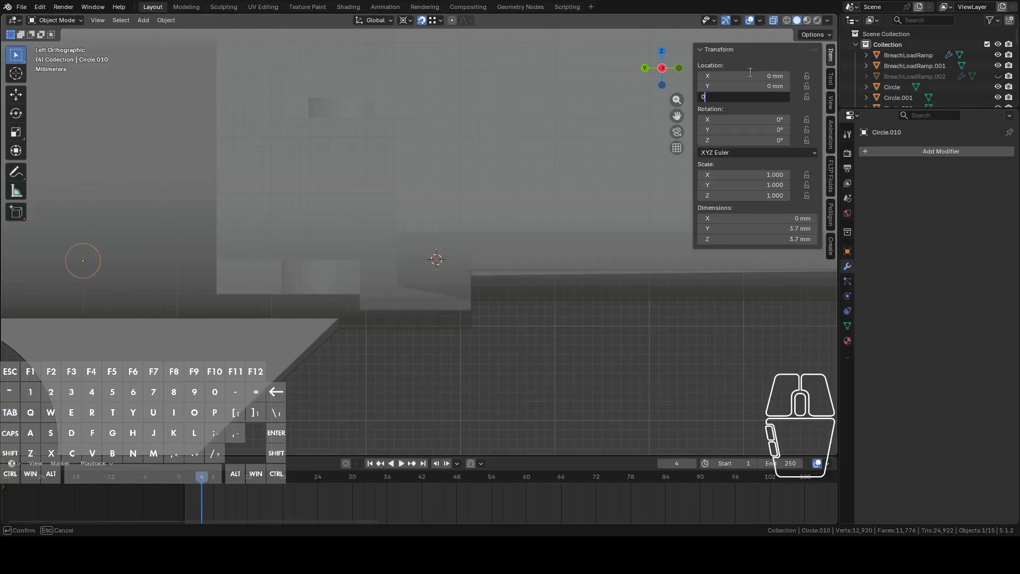
{"action": "type", "text": "0"}
{"action": "key", "text": "Return"}
{"action": "scroll", "coordinate": [407, 301], "scroll_direction": "down", "scroll_amount": 5}
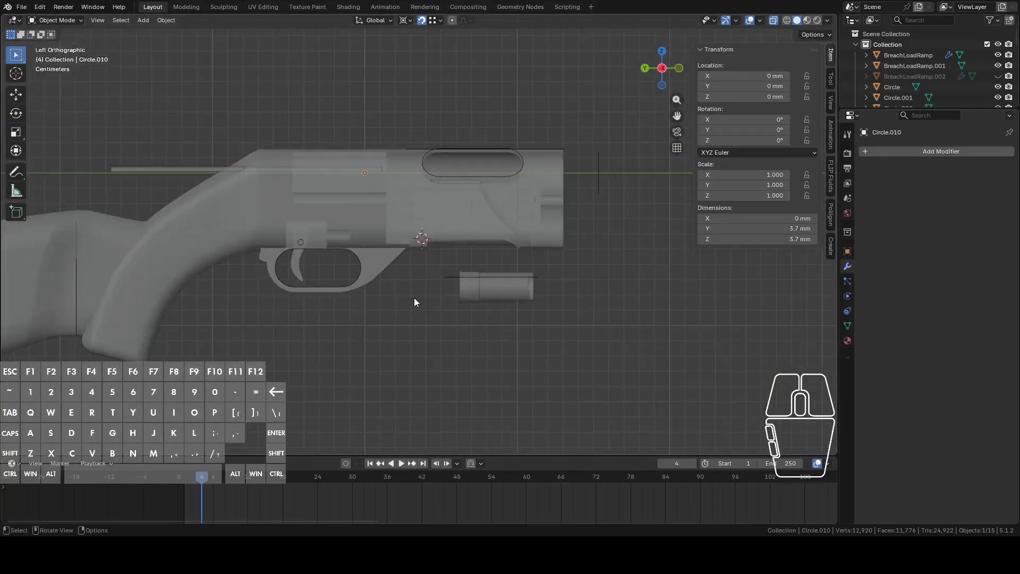
{"action": "scroll", "coordinate": [435, 273], "scroll_direction": "up", "scroll_amount": 3}
{"action": "key", "text": "ctrl+z"}
{"action": "scroll", "coordinate": [435, 272], "scroll_direction": "up", "scroll_amount": 5}
{"action": "scroll", "coordinate": [484, 311], "scroll_direction": "up", "scroll_amount": 4}
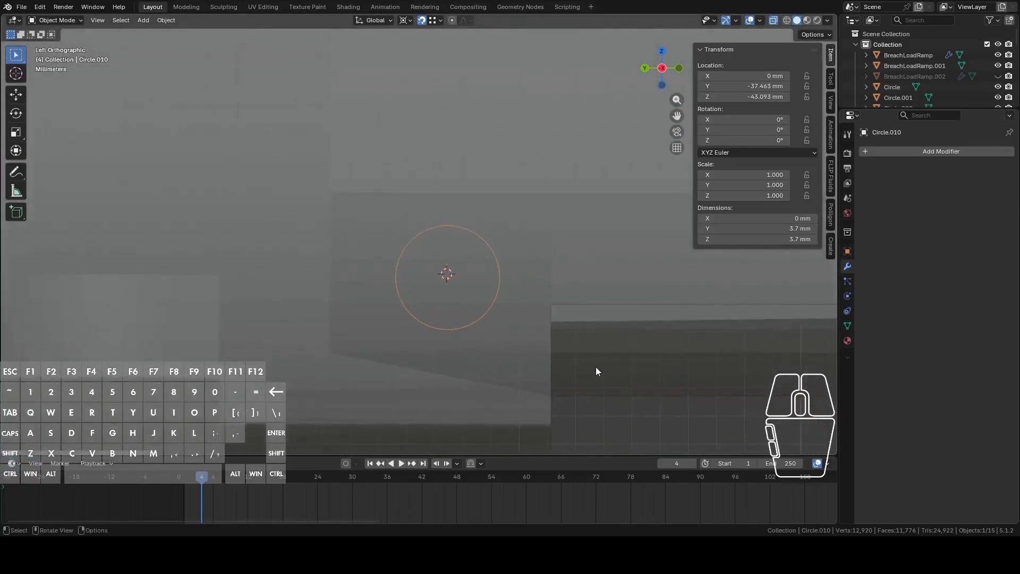
Nudge the pivot circle in the side view to centre it on the 3D cursor, at about Y -37.437 mm and Z -42.967 mm.
{"action": "key", "text": "g"}
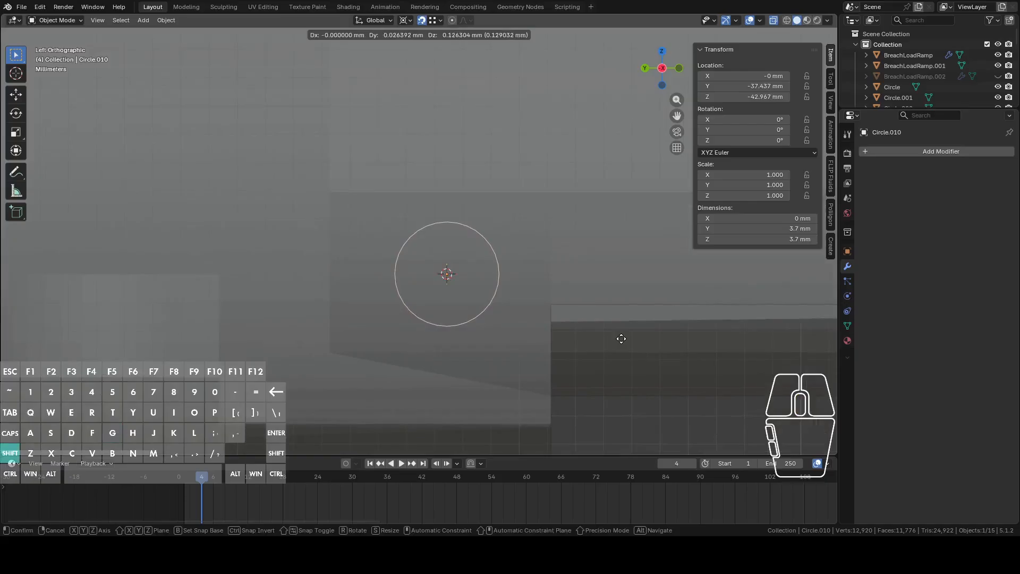
{"action": "left_click", "coordinate": [622, 339]}
{"action": "scroll", "coordinate": [554, 333], "scroll_direction": "down", "scroll_amount": 5}
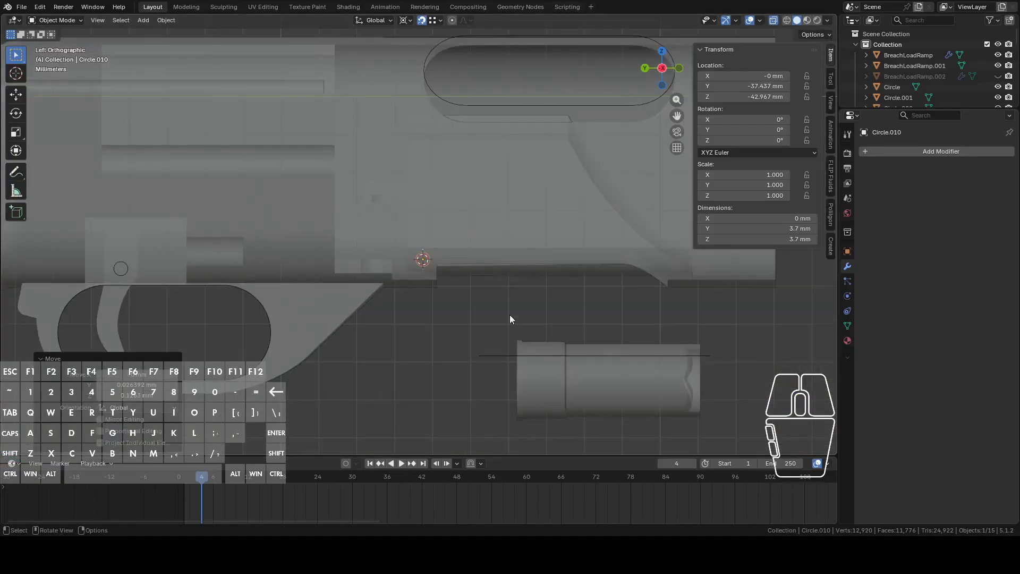
{"action": "left_click", "coordinate": [490, 200]}
{"action": "key", "text": "Tab"}
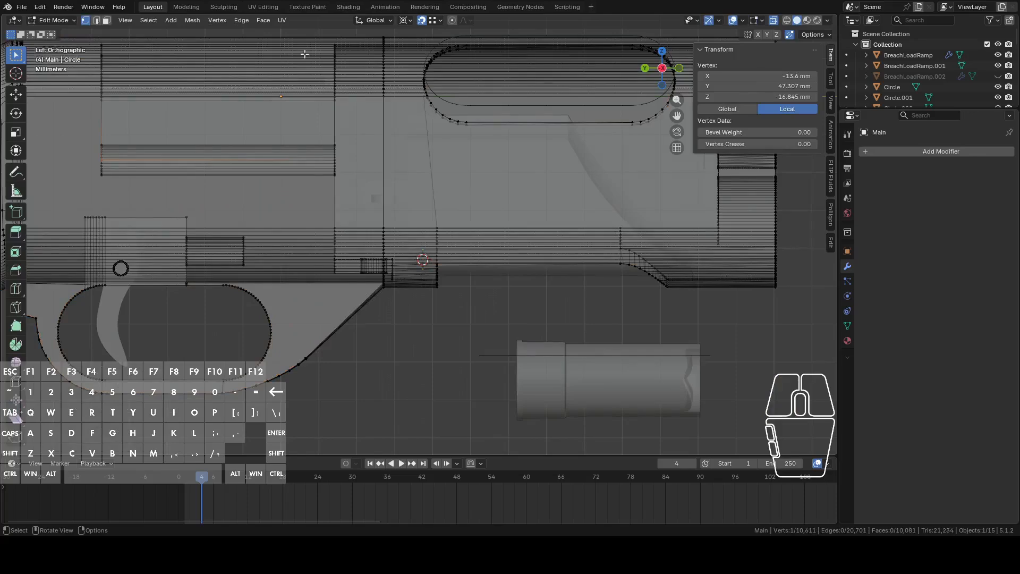
{"action": "middle_click_drag", "start_coordinate": [405, 168], "coordinate": [552, 322]}
{"action": "key", "text": "Tab"}
Move the pivot circle along the X axis in the negative direction until it sits outside the receiver wall.
{"action": "scroll", "coordinate": [514, 292], "scroll_direction": "up", "scroll_amount": 5}
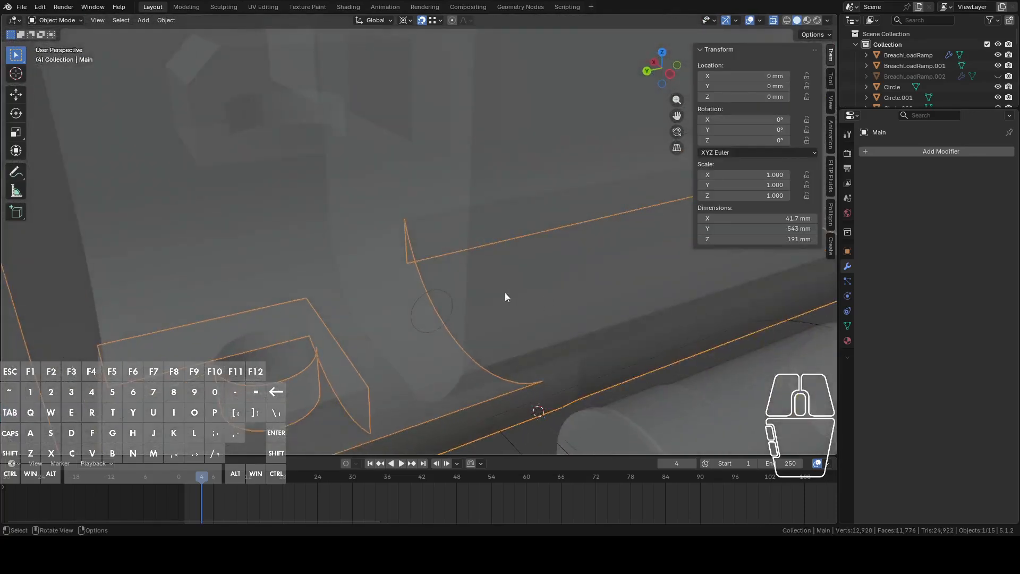
{"action": "left_click", "coordinate": [444, 293]}
{"action": "scroll", "coordinate": [444, 294], "scroll_direction": "down", "scroll_amount": 4}
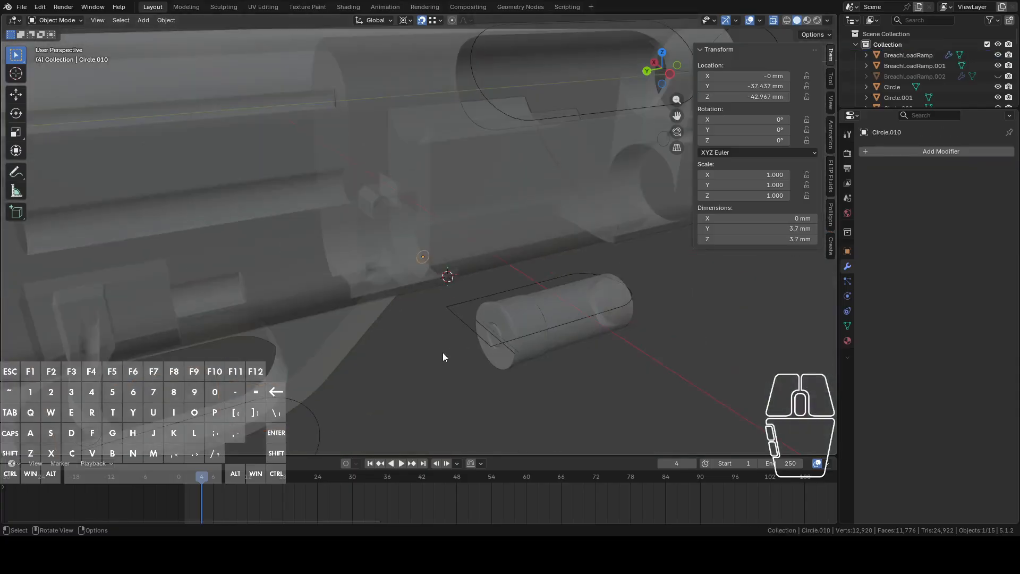
{"action": "key", "text": "g"}
{"action": "key", "text": "y"}
{"action": "key", "text": "x"}
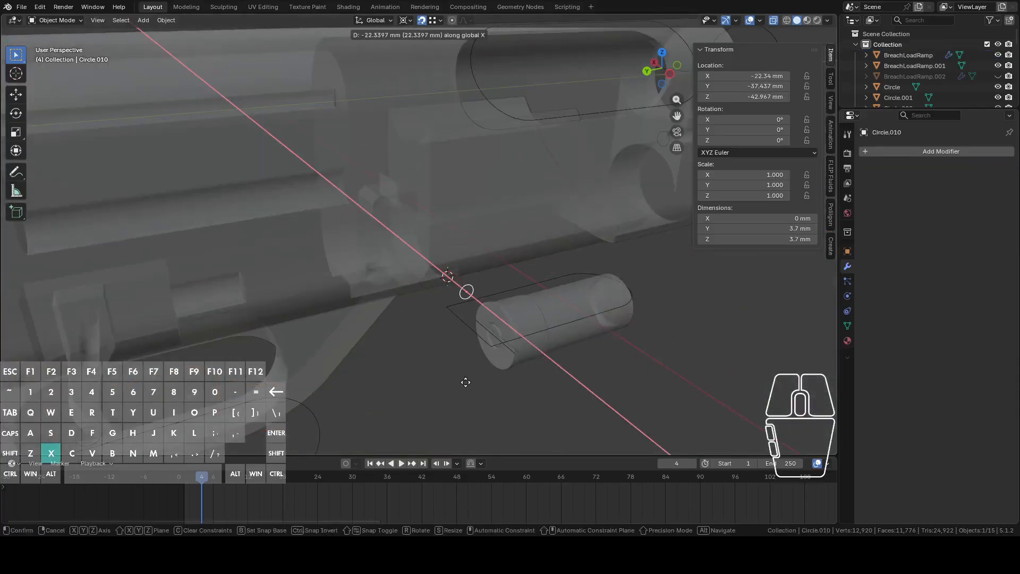
{"action": "left_click", "coordinate": [477, 392]}
Knife-project the pivot circle onto the receiver mesh from the left orthographic view with Cut Through enabled.
{"action": "left_click", "coordinate": [437, 242]}
{"action": "scroll", "coordinate": [439, 239], "scroll_direction": "up", "scroll_amount": 3}
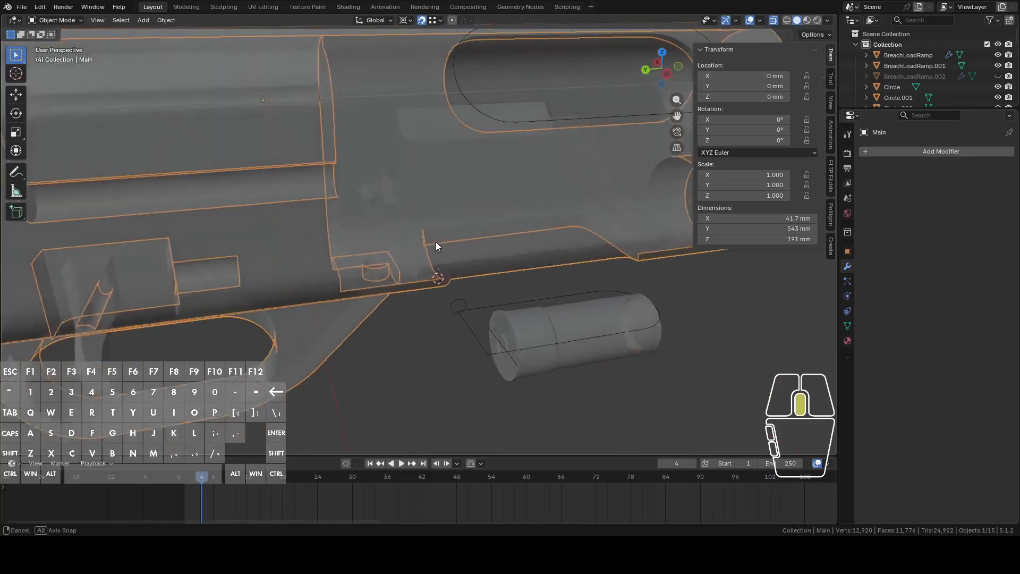
{"action": "key", "text": "Tab"}
{"action": "middle_click_drag", "start_coordinate": [658, 111], "coordinate": [482, 351]}
{"action": "left_click", "coordinate": [666, 75]}
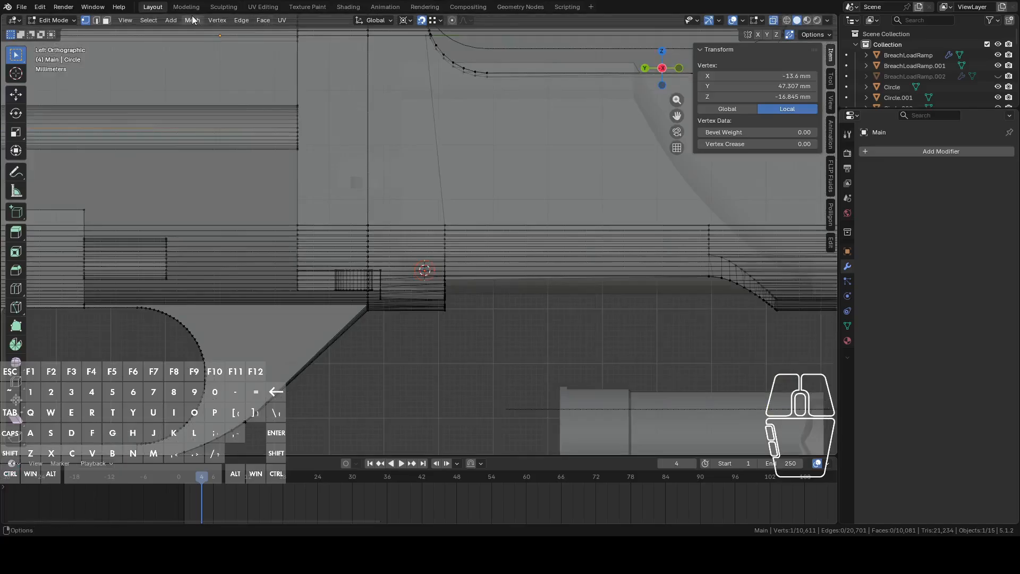
{"action": "left_click", "coordinate": [193, 21]}
{"action": "left_click", "coordinate": [243, 139]}
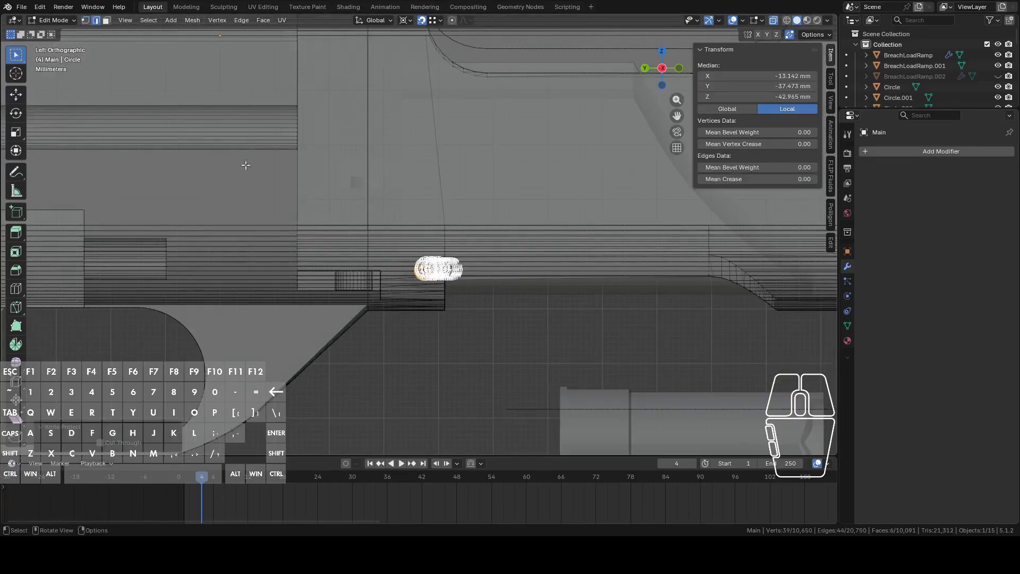
{"action": "left_click", "coordinate": [130, 446]}
Delete the faces inside the projected circle on the receiver walls.
{"action": "middle_click_drag", "start_coordinate": [425, 344], "coordinate": [485, 277]}
{"action": "left_click", "coordinate": [462, 339]}
{"action": "scroll", "coordinate": [468, 317], "scroll_direction": "up", "scroll_amount": 4}
{"action": "key", "text": "1"}
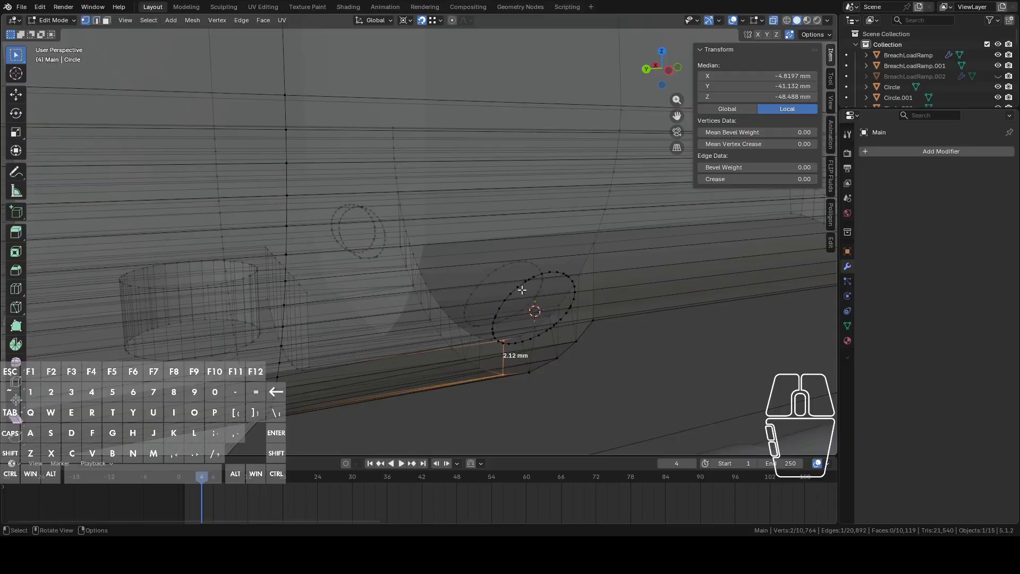
{"action": "left_click", "coordinate": [669, 74]}
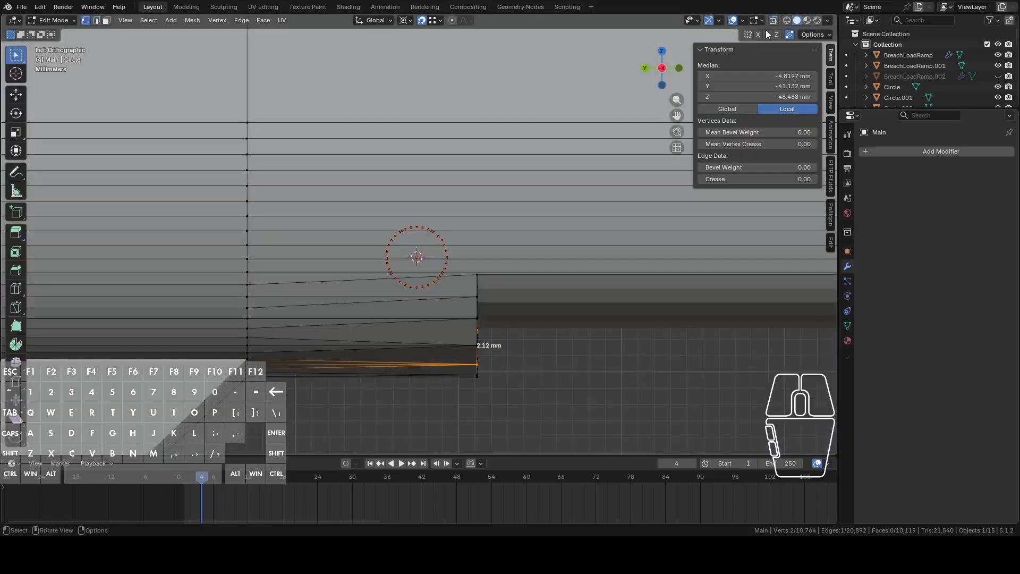
{"action": "scroll", "coordinate": [546, 222], "scroll_direction": "up", "scroll_amount": 3}
{"action": "key", "text": "c"}
{"action": "mouse_move", "coordinate": [424, 273]}
{"action": "left_mouse_down"}
{"action": "mouse_move", "coordinate": [418, 287]}
{"action": "mouse_move", "coordinate": [415, 264]}
{"action": "left_mouse_up"}
{"action": "right_click", "coordinate": [418, 287]}
{"action": "left_click", "coordinate": [774, 20]}
{"action": "key", "text": "c"}
{"action": "key", "text": "x"}
{"action": "left_click", "coordinate": [448, 269]}
Bridge the inner and outer edge loops of the pivot hole on the receiver's negative X side, and hide the edge-length labels.
{"action": "middle_click_drag", "start_coordinate": [448, 269], "coordinate": [476, 269]}
{"action": "key", "text": "1"}
{"action": "left_click", "coordinate": [577, 261], "text": "alt"}
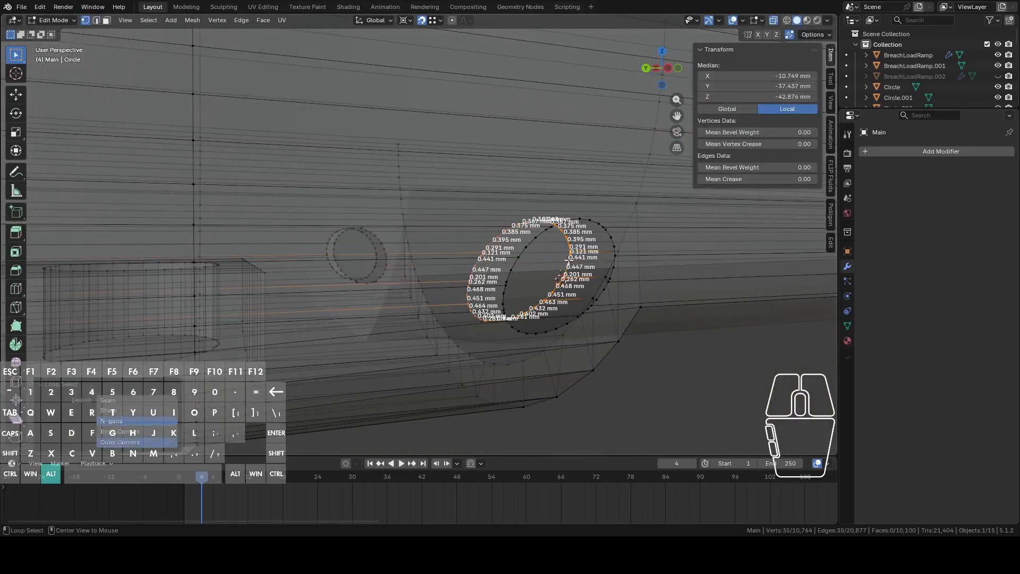
{"action": "middle_click_drag", "start_coordinate": [588, 260], "coordinate": [560, 244]}
{"action": "left_click", "coordinate": [561, 245], "text": "alt+shift"}
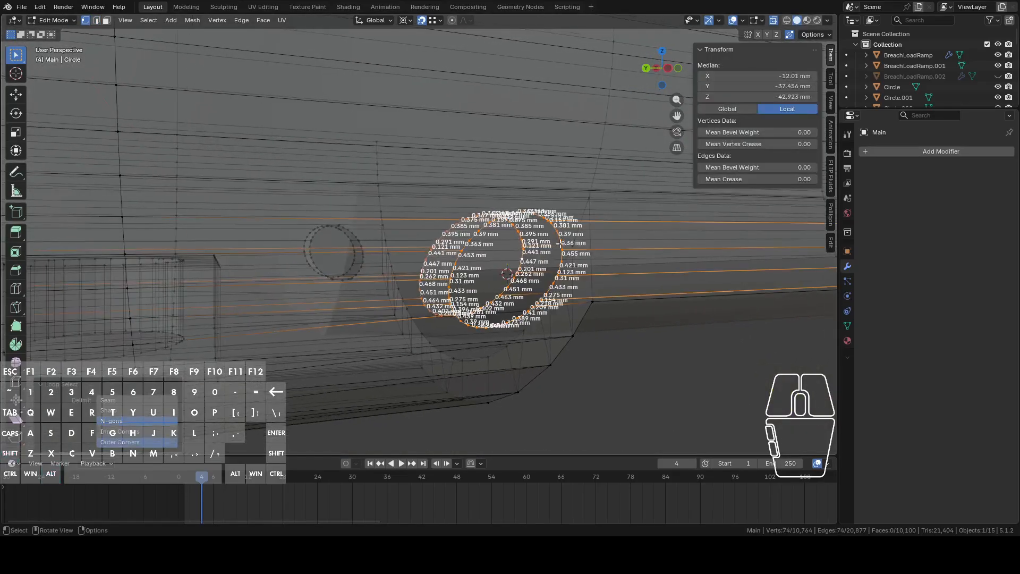
{"action": "key", "text": "2"}
{"action": "right_click", "coordinate": [560, 244]}
{"action": "left_click", "coordinate": [535, 245]}
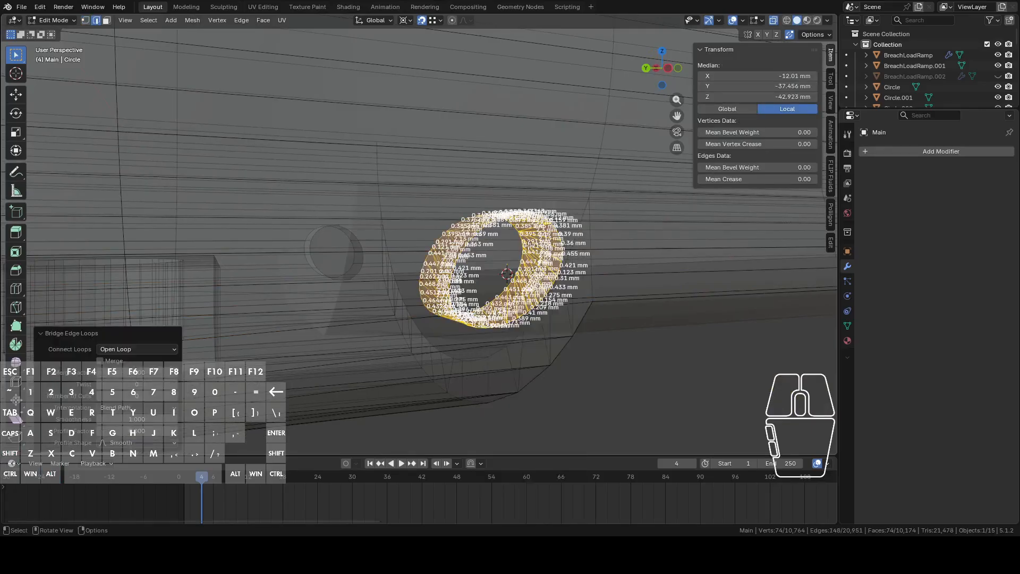
{"action": "left_click", "coordinate": [761, 20]}
{"action": "left_click", "coordinate": [693, 161]}
{"action": "middle_click_drag", "start_coordinate": [537, 221], "coordinate": [386, 244]}
{"action": "left_click", "coordinate": [257, 229], "text": "alt"}
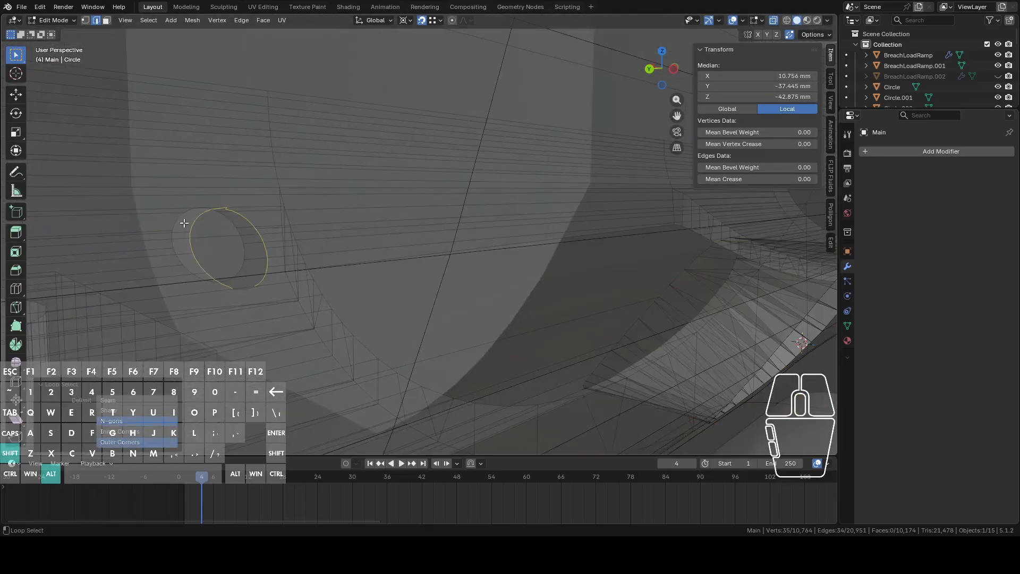
{"action": "middle_click_drag", "start_coordinate": [207, 232], "coordinate": [462, 231], "text": "shift"}
{"action": "scroll", "coordinate": [416, 251], "scroll_direction": "up", "scroll_amount": 5}
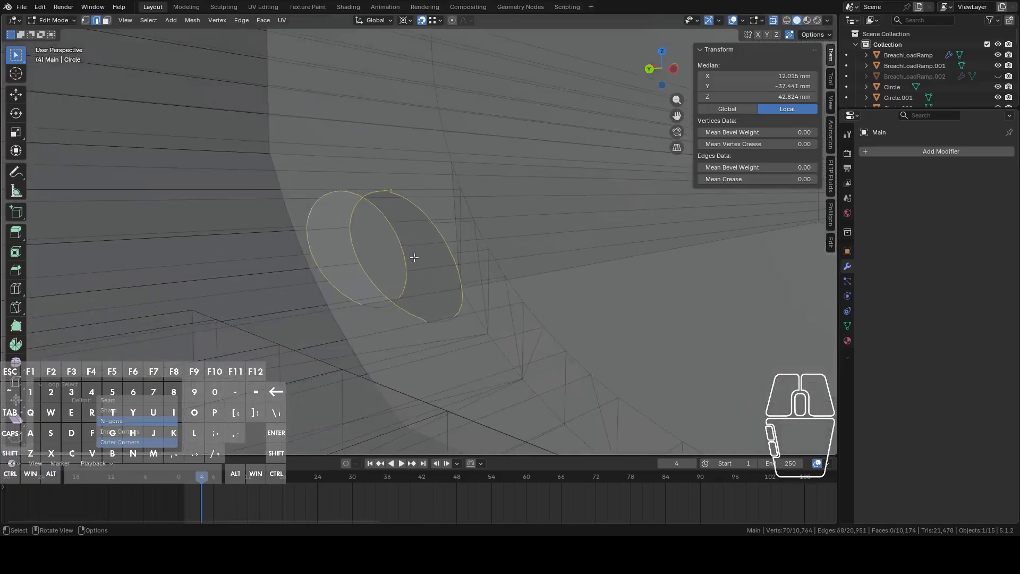
{"action": "middle_click_drag", "start_coordinate": [405, 260], "coordinate": [584, 164]}
Delete the leftover sliver faces at the rim of the pivot hole on the receiver's positive X side.
{"action": "left_click", "coordinate": [662, 68]}
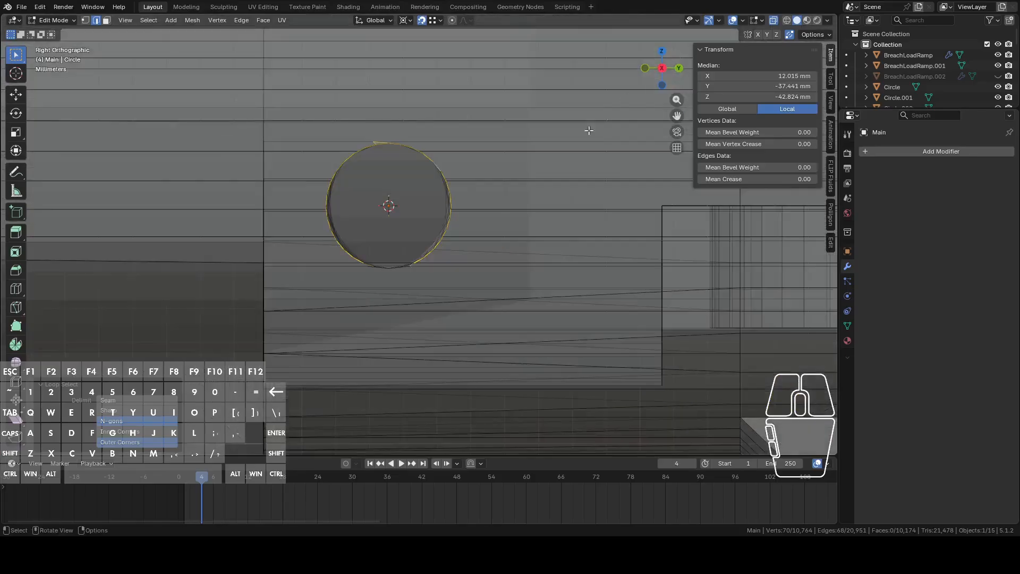
{"action": "scroll", "coordinate": [377, 262], "scroll_direction": "up", "scroll_amount": 4}
{"action": "scroll", "coordinate": [447, 232], "scroll_direction": "up", "scroll_amount": 4}
{"action": "key", "text": "alt+a"}
{"action": "key", "text": "c"}
{"action": "left_click_drag", "start_coordinate": [444, 241], "coordinate": [444, 254]}
{"action": "right_click", "coordinate": [445, 253]}
{"action": "key", "text": "x"}
{"action": "left_click", "coordinate": [464, 216]}
Select the inner and outer edge loops of the positive X pivot hole and examine their outline for stray vertices.
{"action": "middle_click_drag", "start_coordinate": [464, 216], "coordinate": [454, 253]}
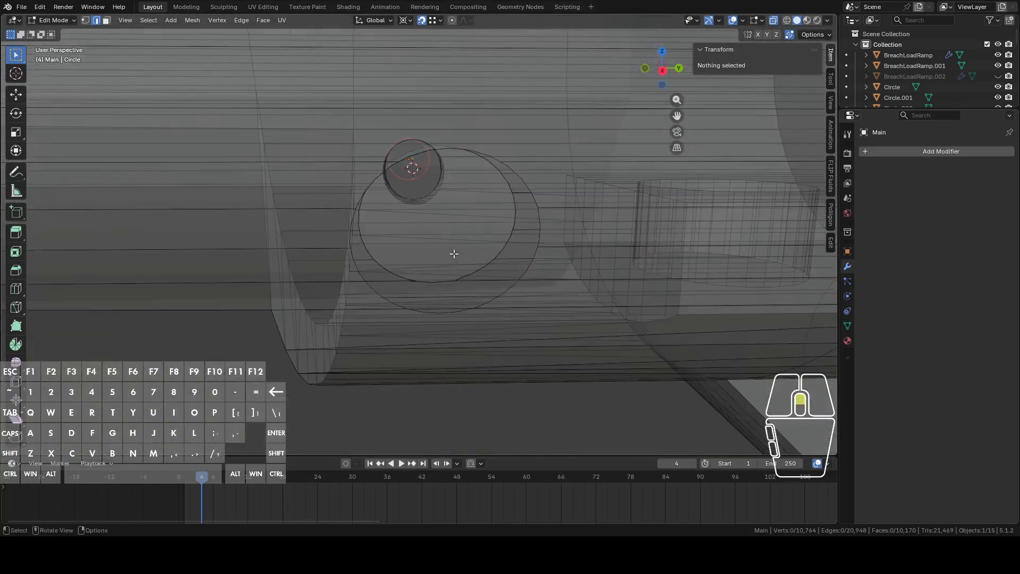
{"action": "left_click", "coordinate": [473, 272], "text": "alt"}
{"action": "scroll", "coordinate": [494, 290], "scroll_direction": "up", "scroll_amount": 2}
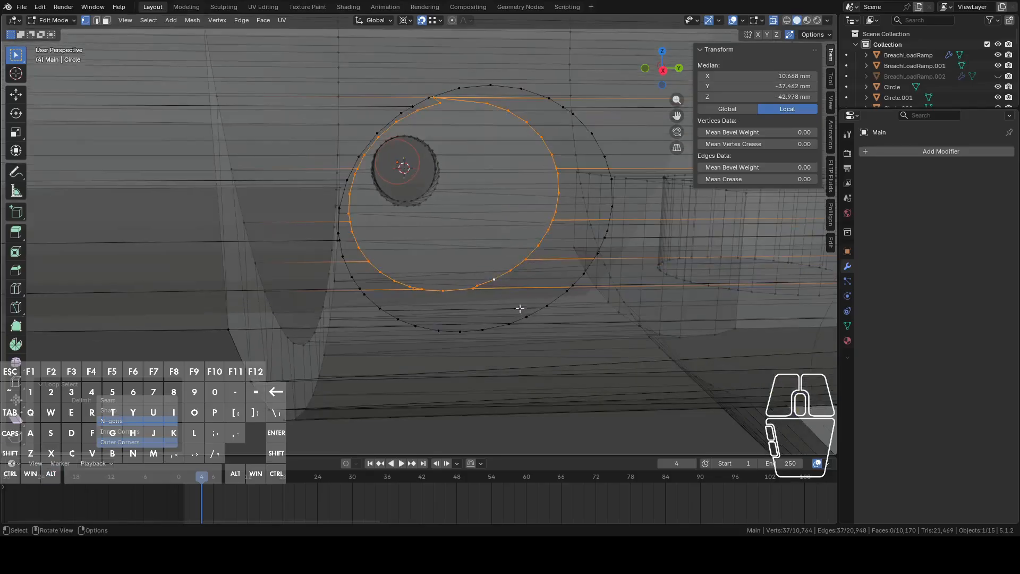
{"action": "left_click", "coordinate": [533, 312], "text": "alt+shift"}
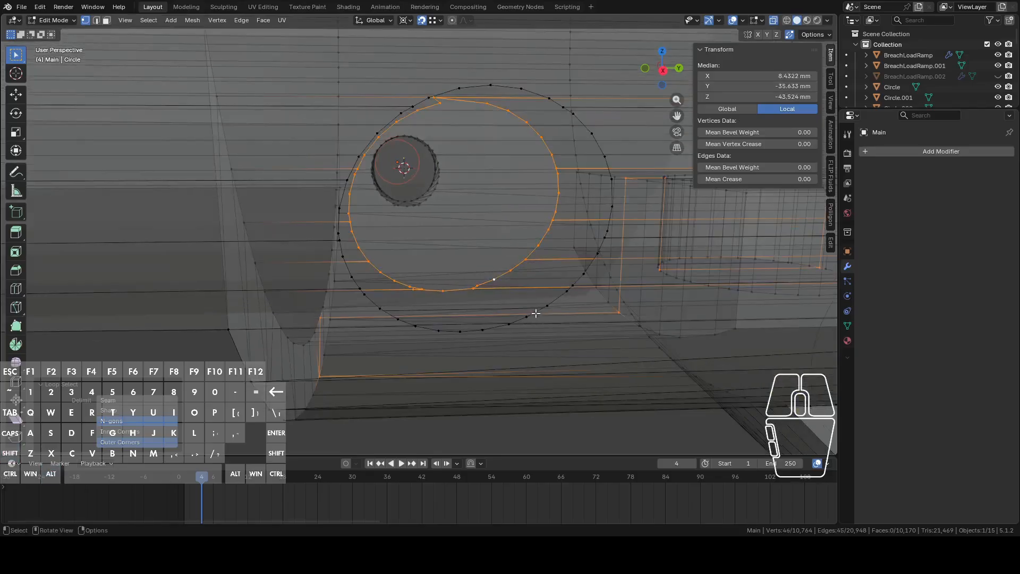
{"action": "left_click", "coordinate": [534, 312], "text": "alt+shift"}
{"action": "left_click", "coordinate": [541, 309], "text": "alt+shift"}
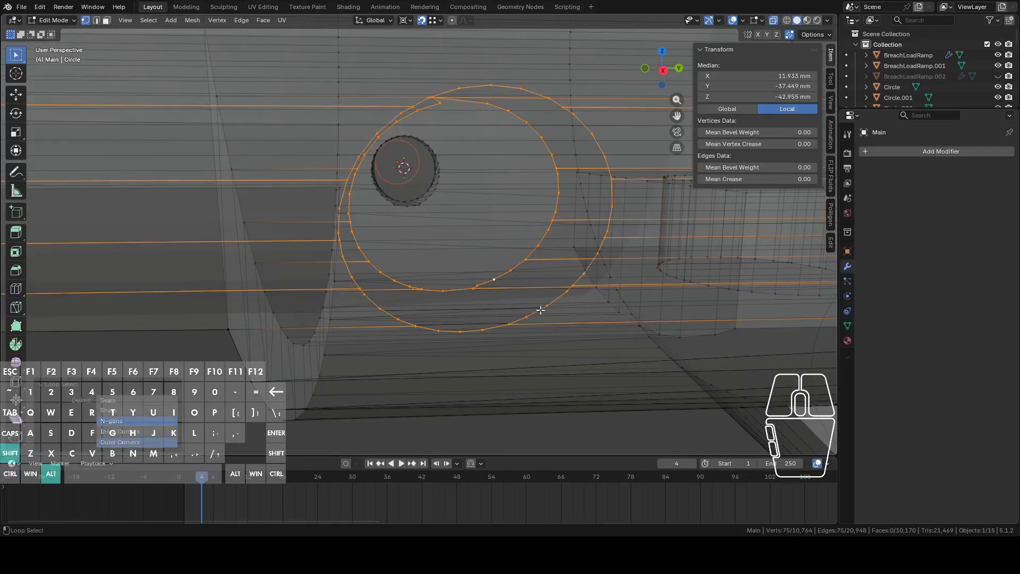
{"action": "scroll", "coordinate": [500, 300], "scroll_direction": "up", "scroll_amount": 5}
{"action": "scroll", "coordinate": [494, 274], "scroll_direction": "down", "scroll_amount": 2}
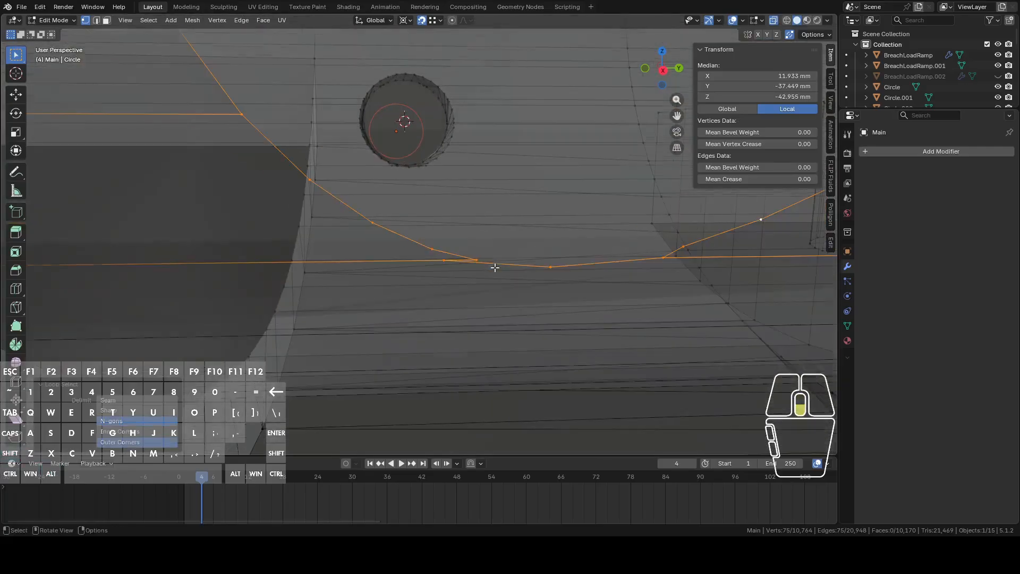
Move the overlapping vertex at the bottom of the hole's inner loop along Y onto its neighbouring vertex.
{"action": "left_click", "coordinate": [477, 257]}
{"action": "middle_click_drag", "start_coordinate": [526, 247], "coordinate": [526, 245]}
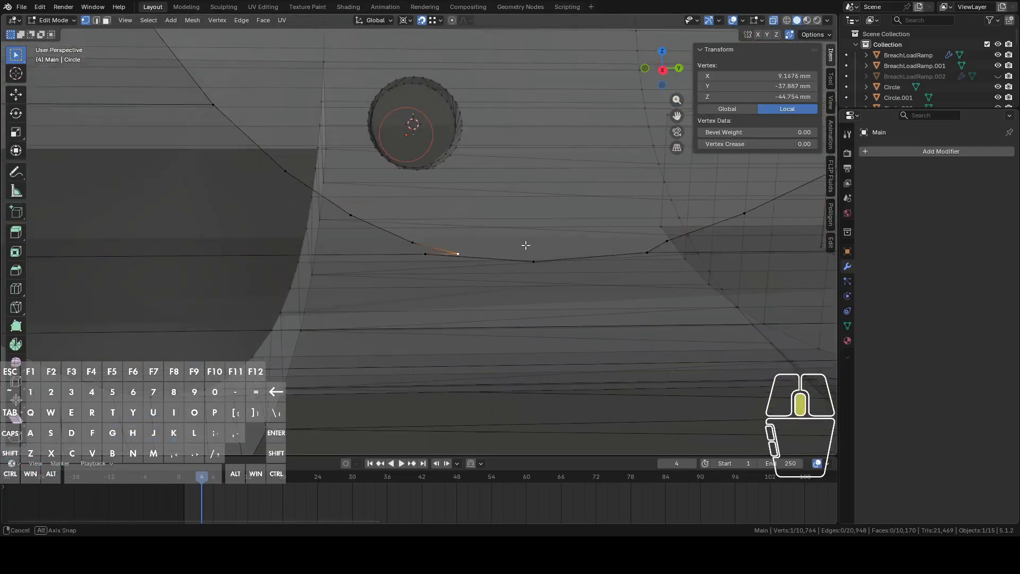
{"action": "left_click", "coordinate": [429, 255]}
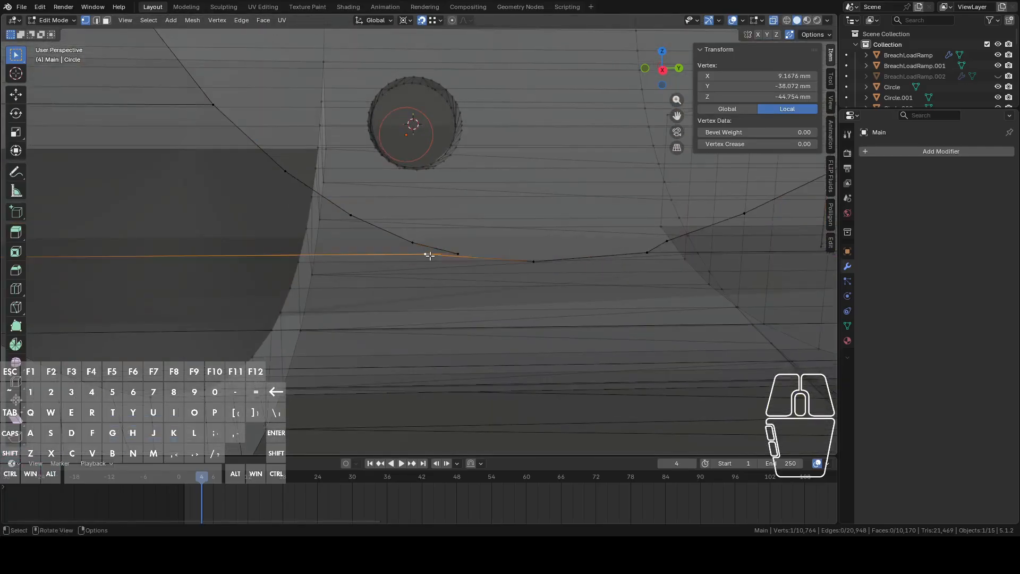
{"action": "key", "text": "g"}
{"action": "key", "text": "y"}
{"action": "left_click", "coordinate": [461, 253]}
Select the overlapping vertex at the top of the hole's inner loop and try sliding it along its edge with snapping on.
{"action": "mouse_move", "coordinate": [495, 250]}
{"action": "middle_mouse_down"}
{"action": "mouse_move", "coordinate": [513, 246]}
{"action": "mouse_move", "coordinate": [480, 255]}
{"action": "mouse_move", "coordinate": [506, 248]}
{"action": "mouse_move", "coordinate": [550, 263]}
{"action": "mouse_move", "coordinate": [511, 255]}
{"action": "middle_mouse_up"}
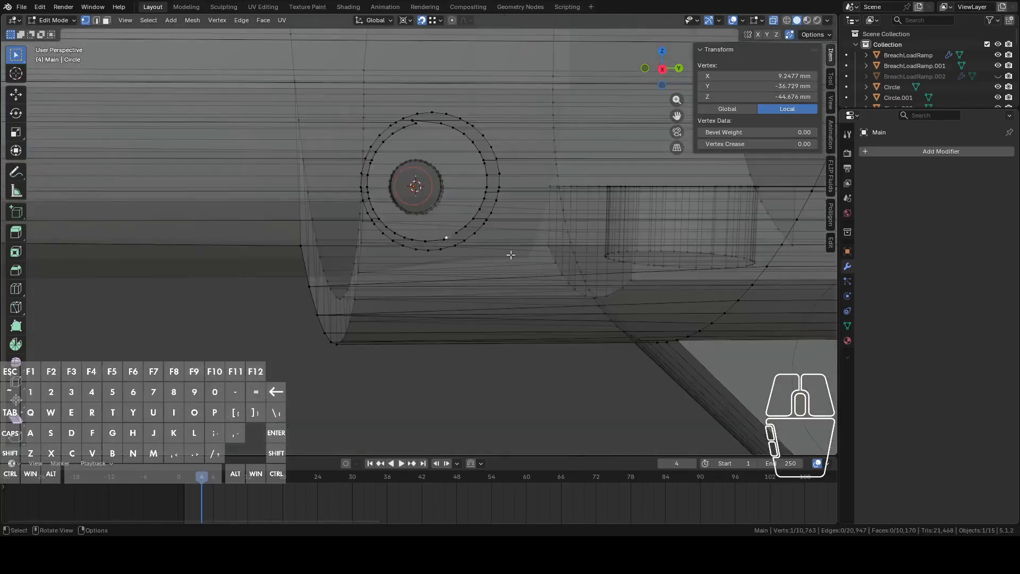
{"action": "left_click", "coordinate": [478, 230], "text": "alt"}
{"action": "scroll", "coordinate": [451, 207], "scroll_direction": "up", "scroll_amount": 2}
{"action": "middle_click_drag", "start_coordinate": [437, 150], "coordinate": [446, 197], "text": "shift"}
{"action": "middle_click_drag", "start_coordinate": [446, 197], "coordinate": [458, 218], "text": "shift"}
{"action": "scroll", "coordinate": [458, 218], "scroll_direction": "up", "scroll_amount": 2}
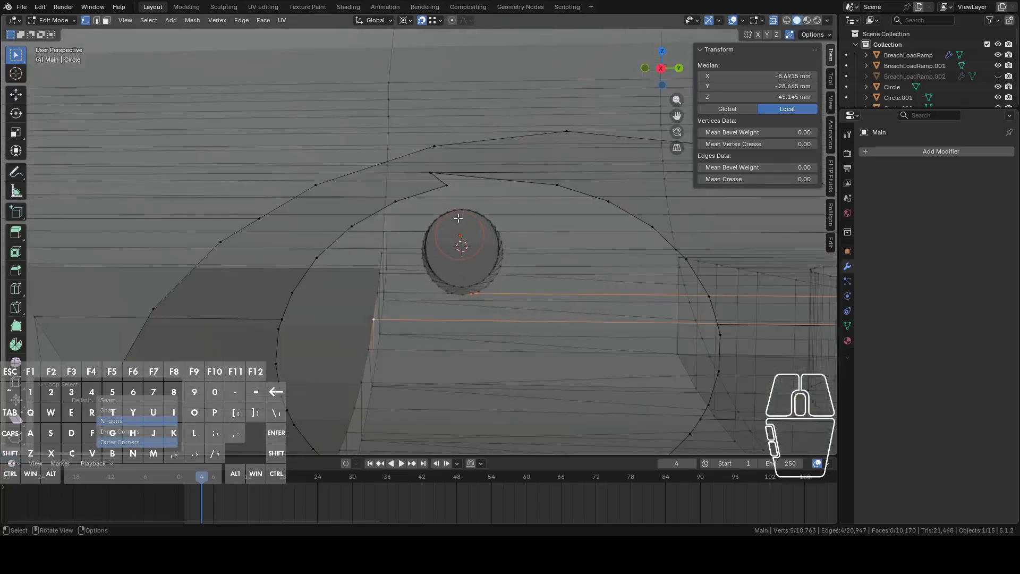
{"action": "left_click", "coordinate": [451, 172]}
{"action": "key", "text": "shift+v"}
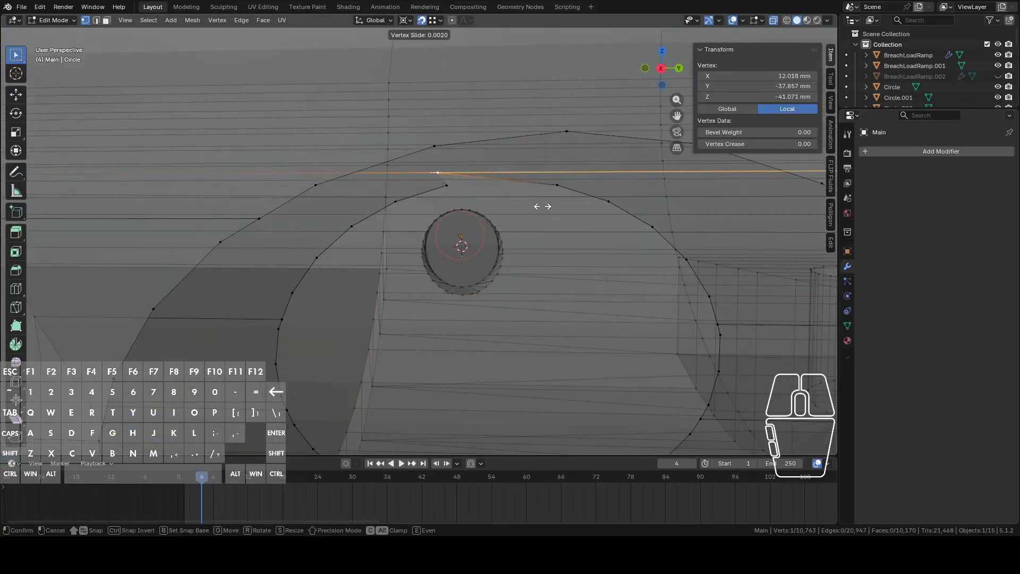
{"action": "right_click", "coordinate": [606, 201]}
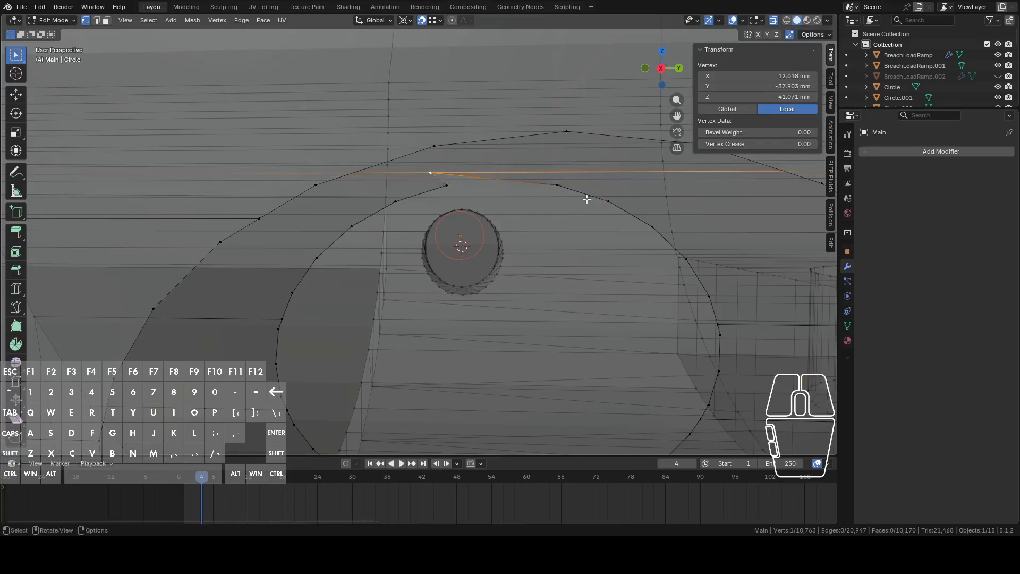
{"action": "key", "text": "shift+v"}
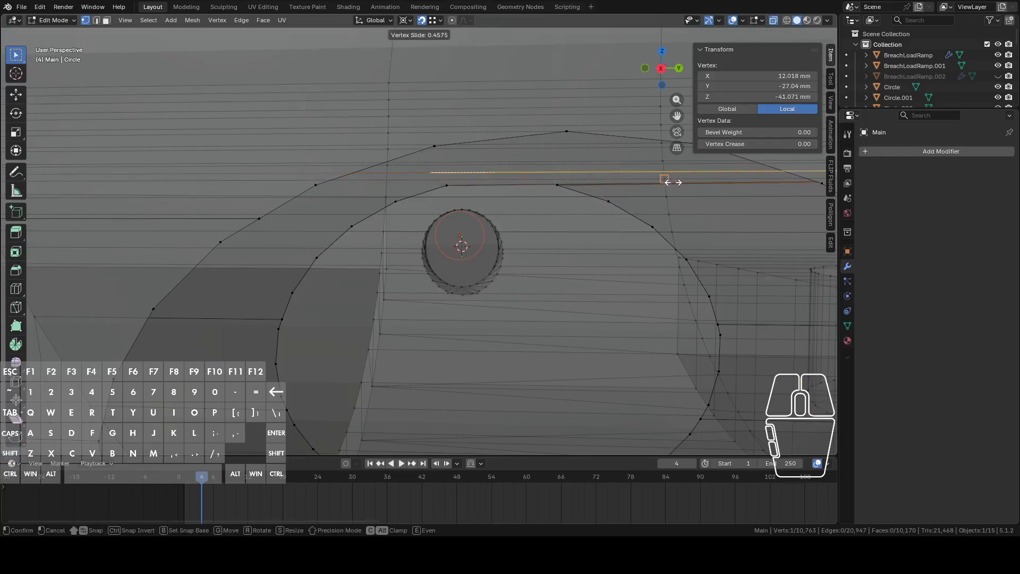
{"action": "right_click", "coordinate": [646, 175]}
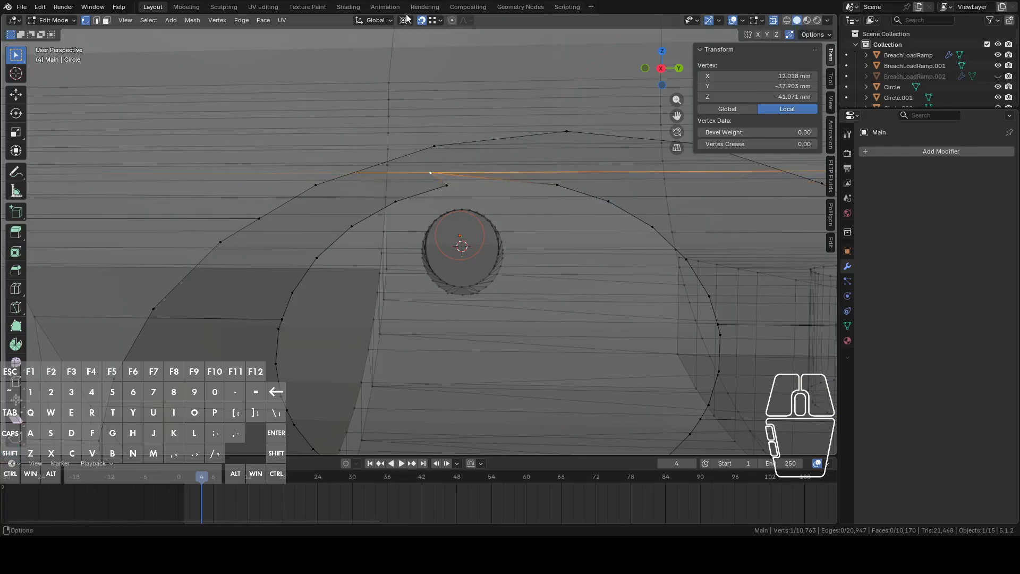
Slide the inner loop's top vertex along its edge with snapping off, to about Y -37.488 mm.
{"action": "key", "text": "g"}
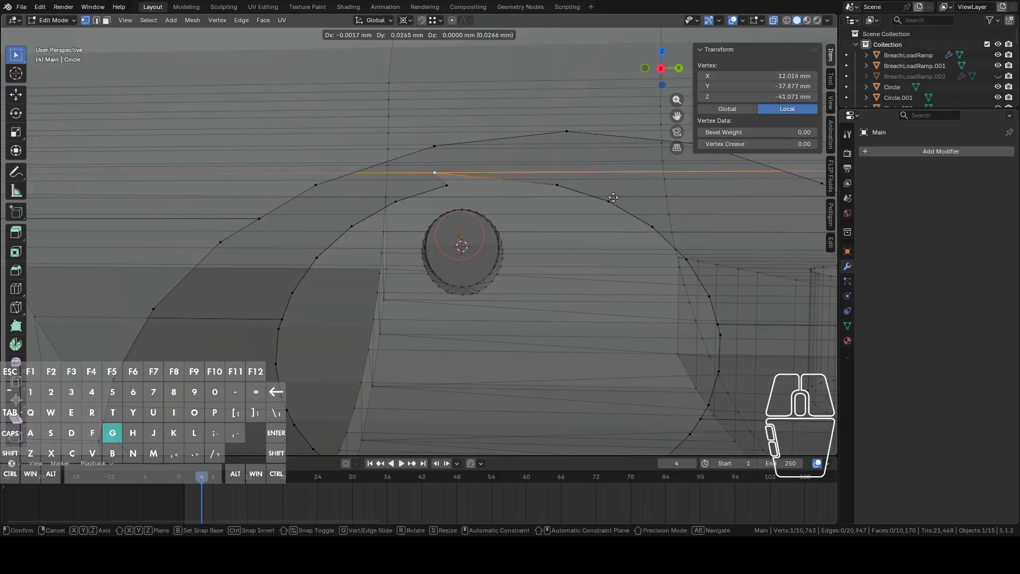
{"action": "right_click", "coordinate": [633, 193]}
{"action": "key", "text": "shift+v"}
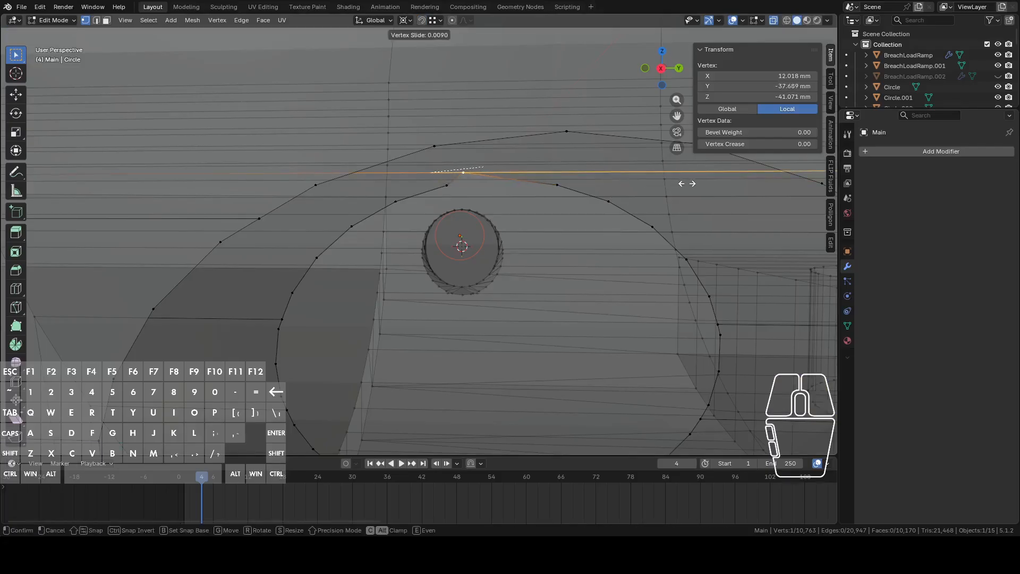
{"action": "left_click", "coordinate": [735, 180]}
Bridge the inner and outer edge loops of the pivot hole on the receiver's positive X side.
{"action": "middle_click_drag", "start_coordinate": [701, 186], "coordinate": [584, 196]}
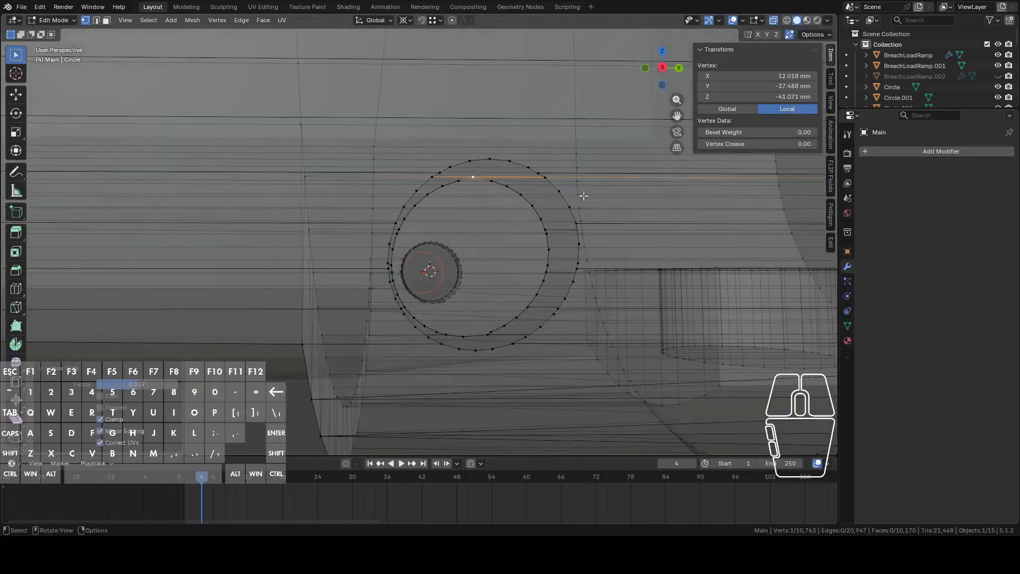
{"action": "left_click", "coordinate": [511, 188], "text": "alt"}
{"action": "left_click", "coordinate": [518, 162], "text": "alt+shift"}
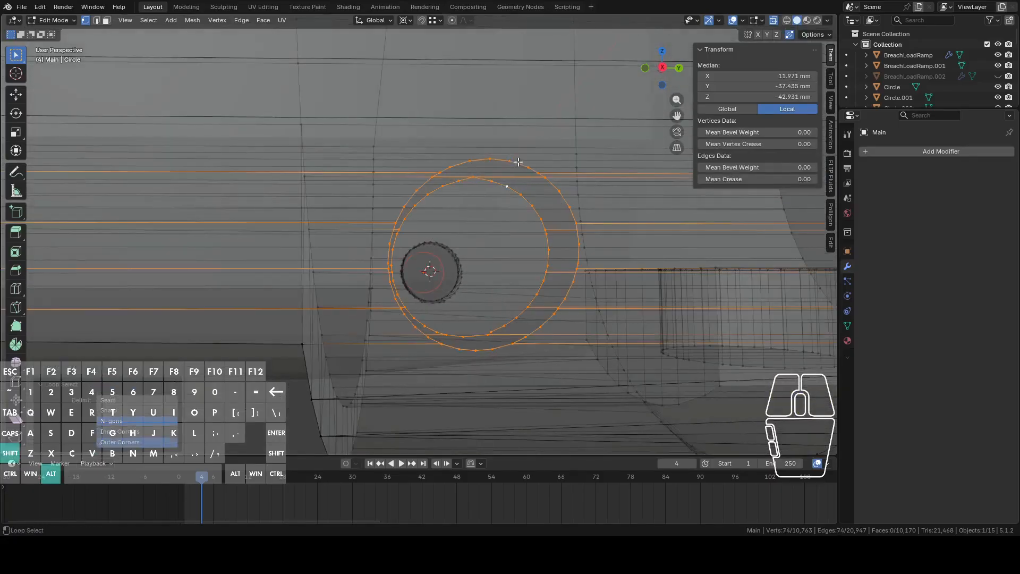
{"action": "key", "text": "2"}
{"action": "key", "text": "ctrl+e"}
{"action": "left_click", "coordinate": [547, 219]}
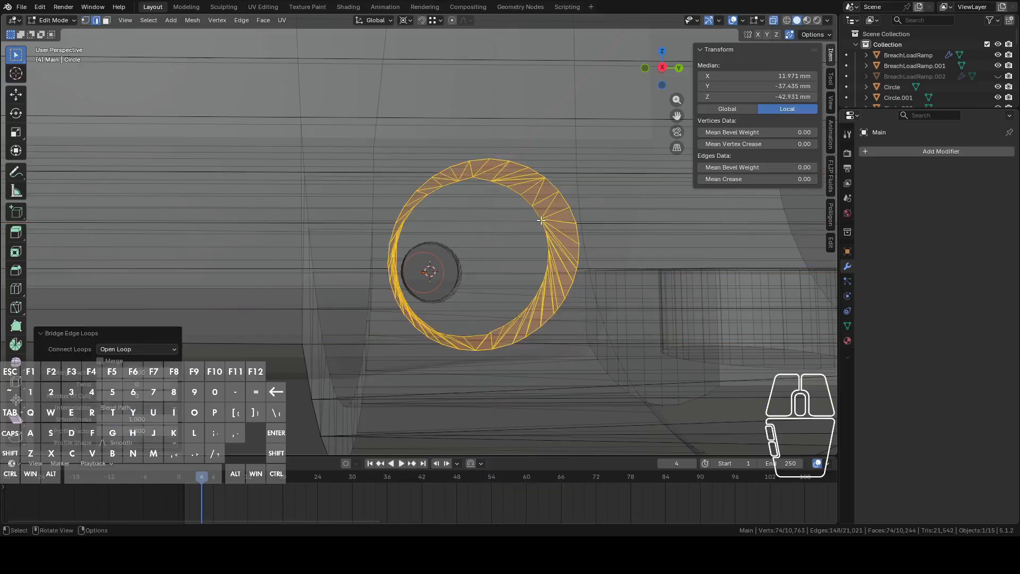
Check the bridged pivot hole from both sides of the receiver and return Main to Object Mode.
{"action": "middle_click_drag", "start_coordinate": [547, 219], "coordinate": [537, 228]}
{"action": "left_click", "coordinate": [660, 68]}
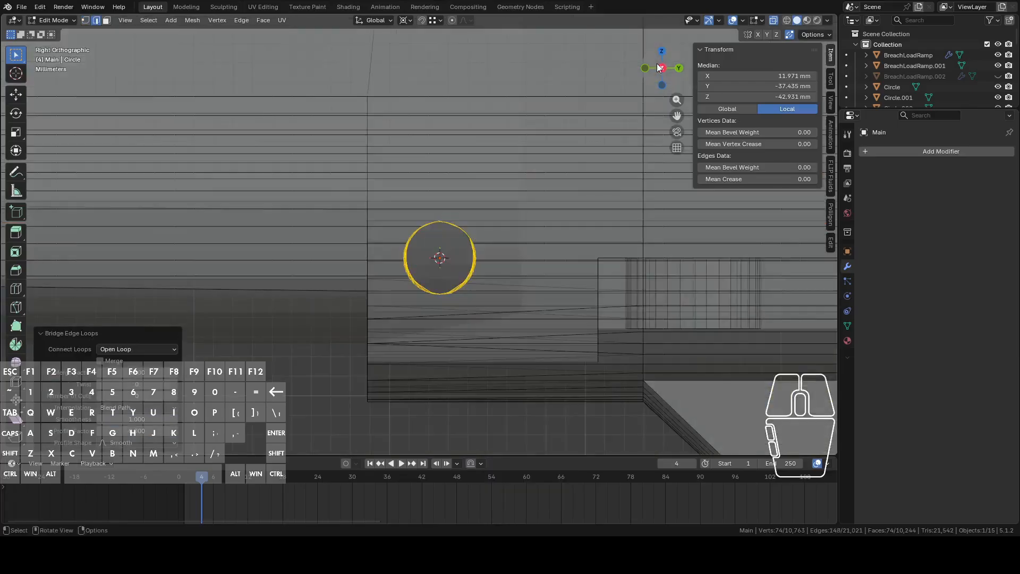
{"action": "middle_click_drag", "start_coordinate": [404, 234], "coordinate": [476, 267]}
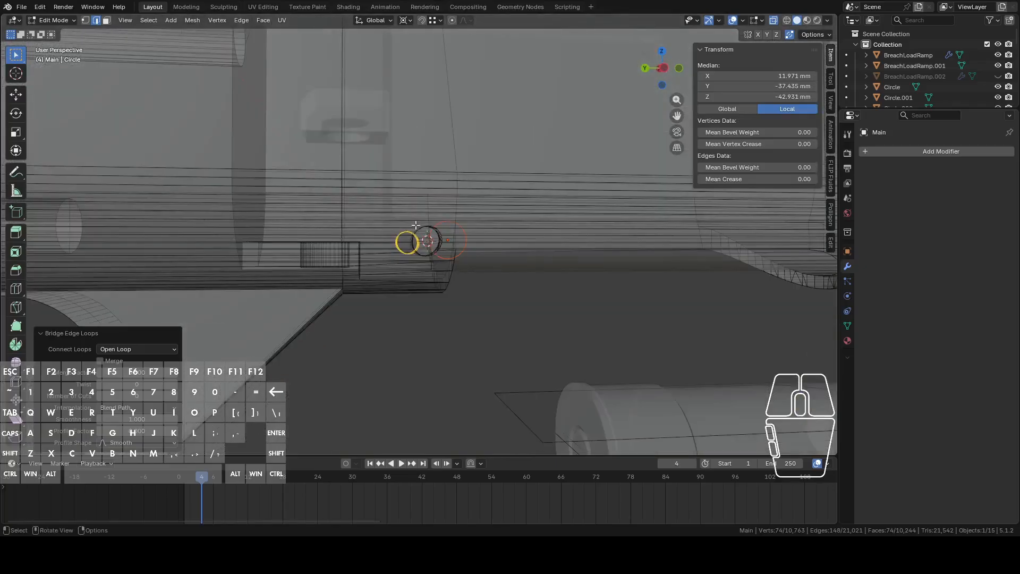
{"action": "scroll", "coordinate": [415, 225], "scroll_direction": "down", "scroll_amount": 5}
{"action": "key", "text": "Tab"}
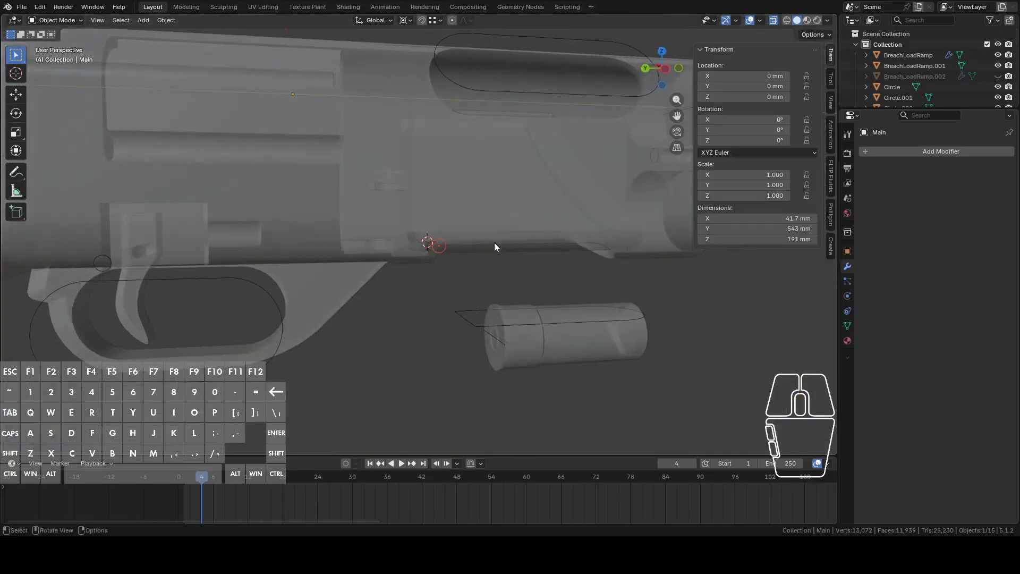
Knife-project the pivot-pin circle onto the BreachLoadRamp mesh from the left orthographic view.
{"action": "left_click", "coordinate": [914, 55]}
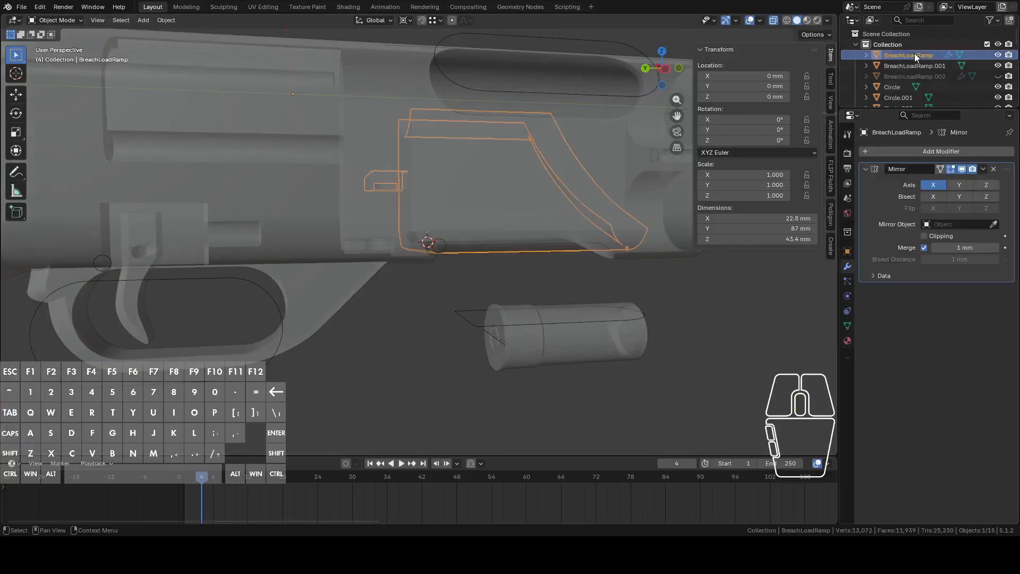
{"action": "scroll", "coordinate": [639, 219], "scroll_direction": "up", "scroll_amount": 2}
{"action": "scroll", "coordinate": [616, 219], "scroll_direction": "up", "scroll_amount": 3}
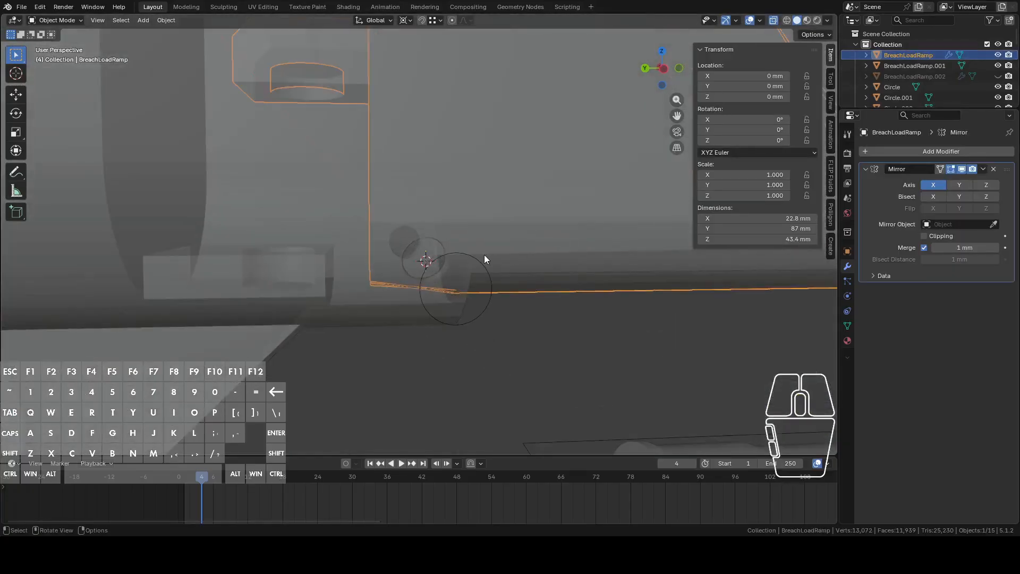
{"action": "key", "text": "Tab"}
{"action": "middle_click_drag", "start_coordinate": [534, 314], "coordinate": [542, 341]}
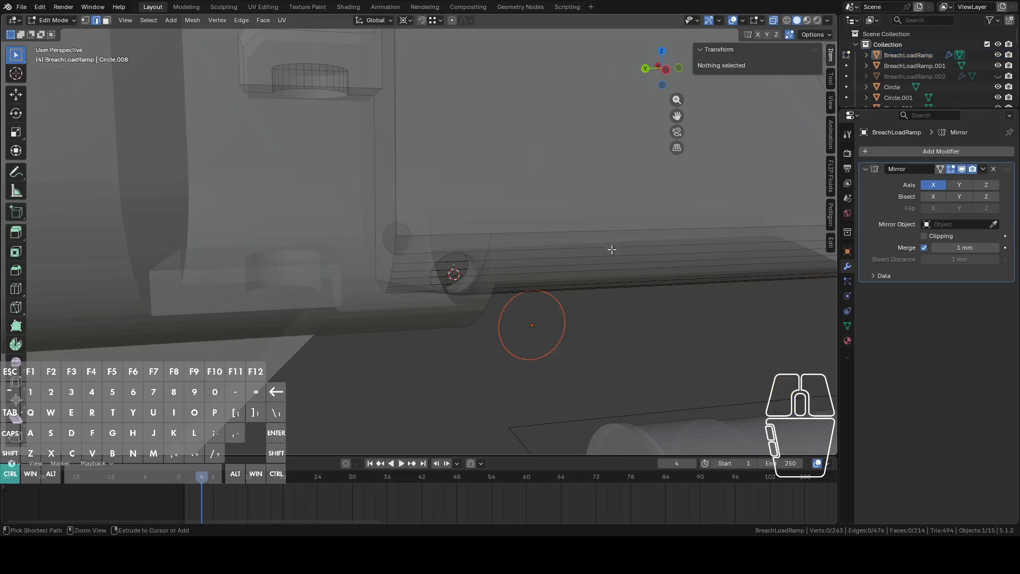
{"action": "left_click", "coordinate": [667, 70]}
{"action": "left_click", "coordinate": [192, 20]}
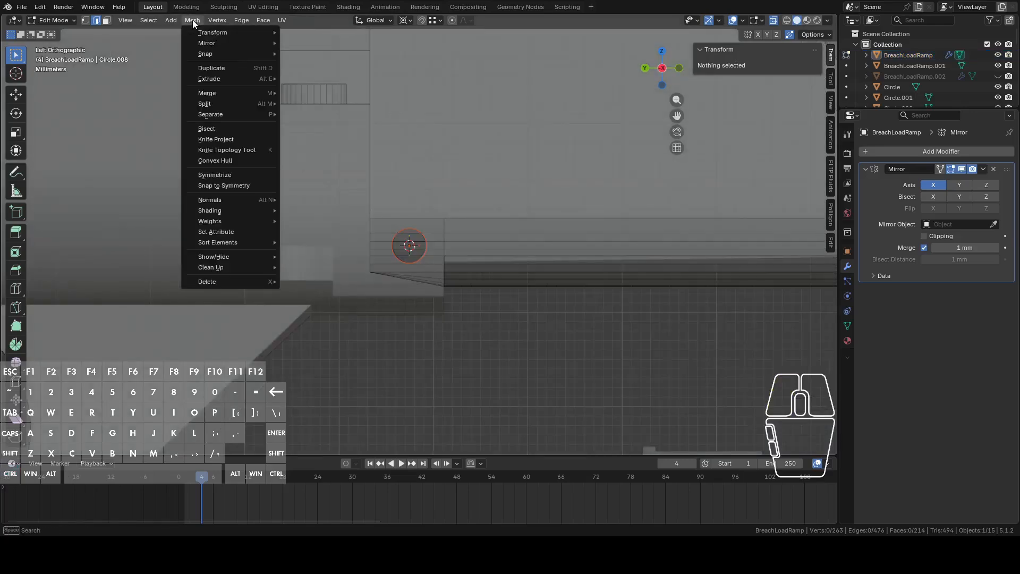
{"action": "left_click", "coordinate": [224, 142]}
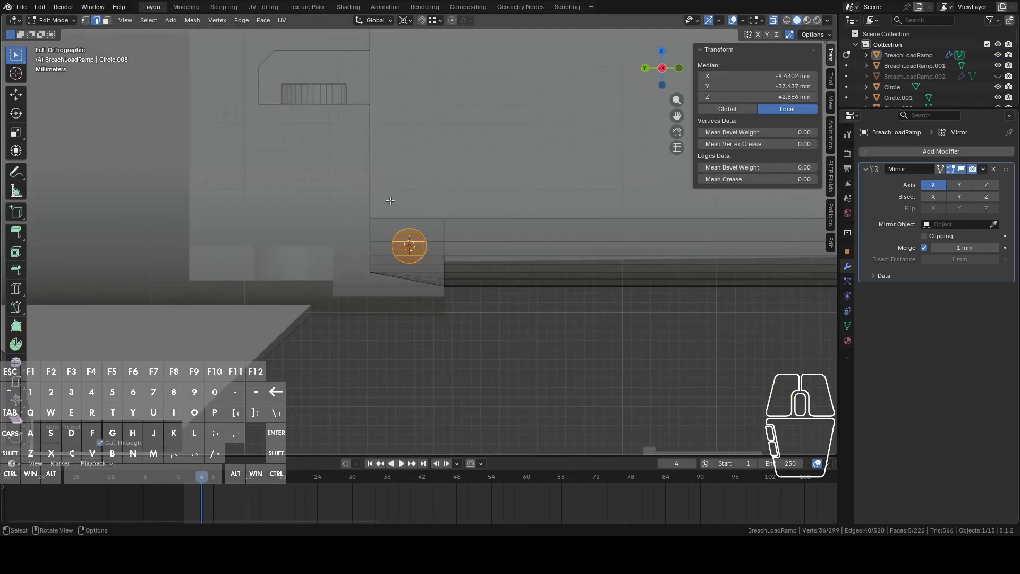
Delete the edges crossing the inside of the projected circle on the ramp to open the pivot hole.
{"action": "scroll", "coordinate": [423, 239], "scroll_direction": "up", "scroll_amount": 5}
{"action": "left_click", "coordinate": [394, 266]}
{"action": "key", "text": "c"}
{"action": "left_click_drag", "start_coordinate": [394, 268], "coordinate": [394, 269]}
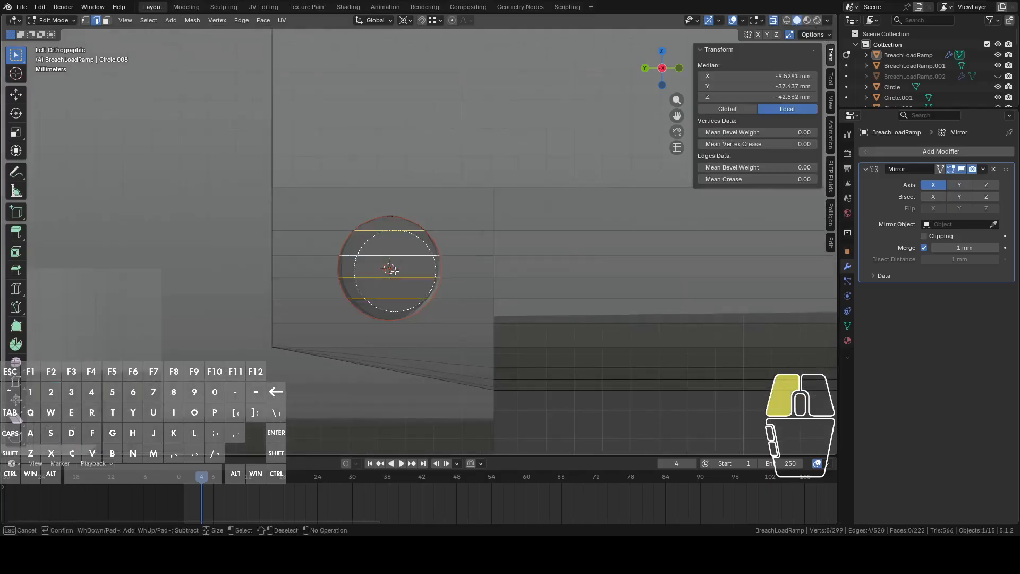
{"action": "right_click", "coordinate": [390, 268]}
{"action": "scroll", "coordinate": [423, 263], "scroll_direction": "down", "scroll_amount": 1}
{"action": "key", "text": "x"}
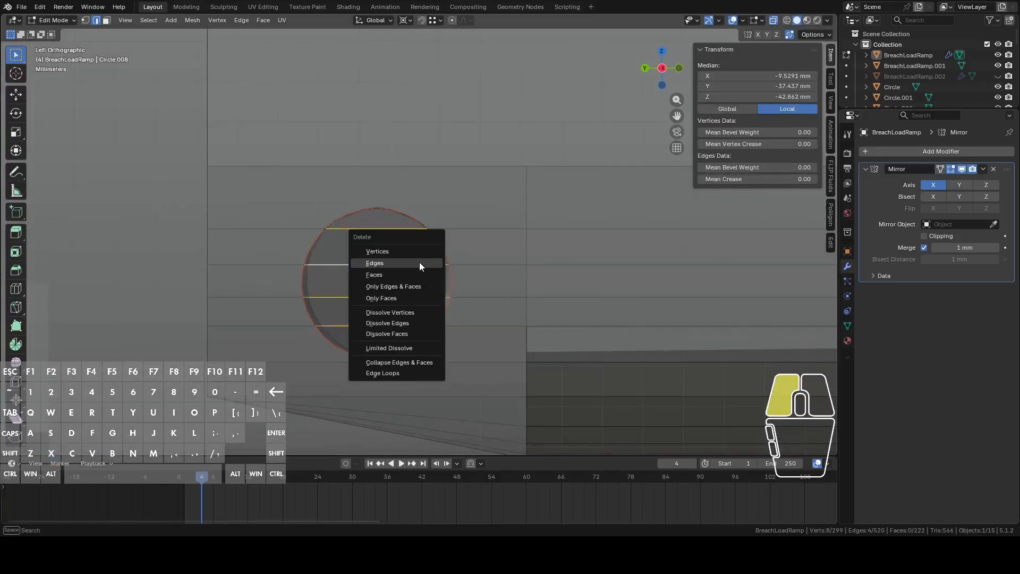
{"action": "left_click", "coordinate": [420, 263]}
Extrude the ramp hole's rim loop and move the new loop about 5.3 mm along global X.
{"action": "middle_click_drag", "start_coordinate": [429, 261], "coordinate": [492, 260]}
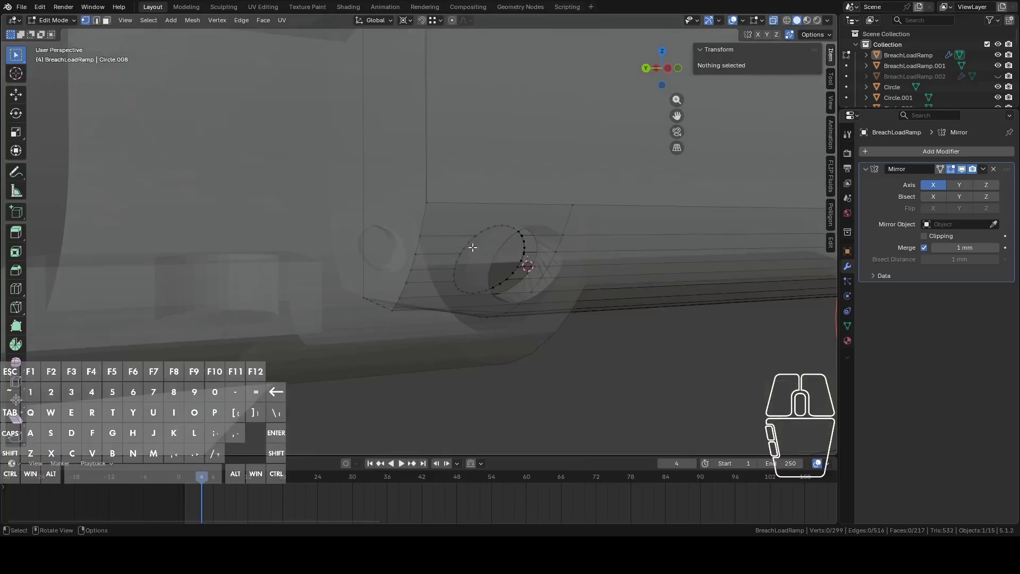
{"action": "left_click", "coordinate": [475, 228], "text": "alt"}
{"action": "left_click", "coordinate": [485, 232], "text": "alt"}
{"action": "middle_click_drag", "start_coordinate": [402, 233], "coordinate": [522, 233]}
{"action": "key", "text": "shift"}
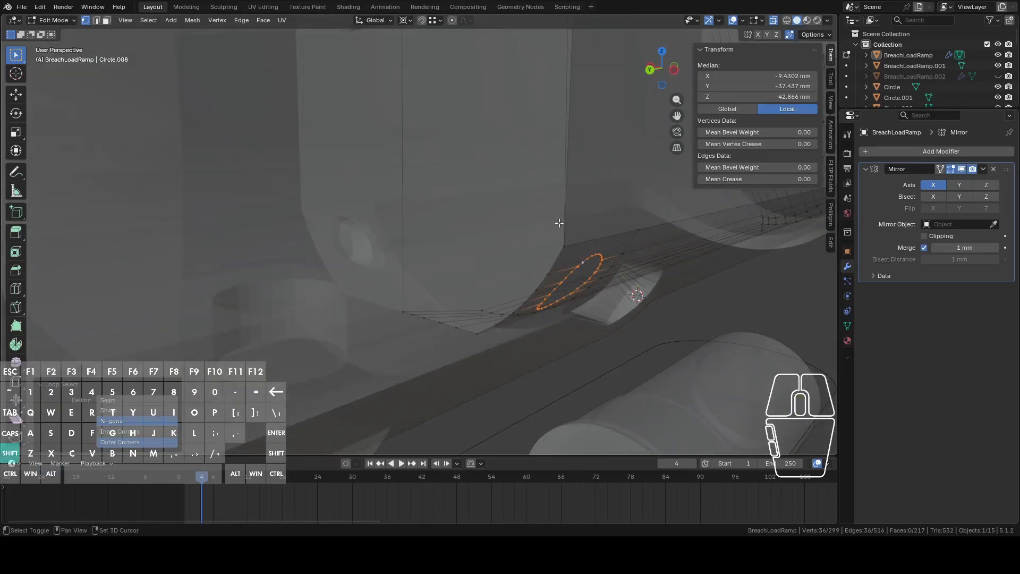
{"action": "key", "text": "e"}
{"action": "right_click", "coordinate": [515, 186]}
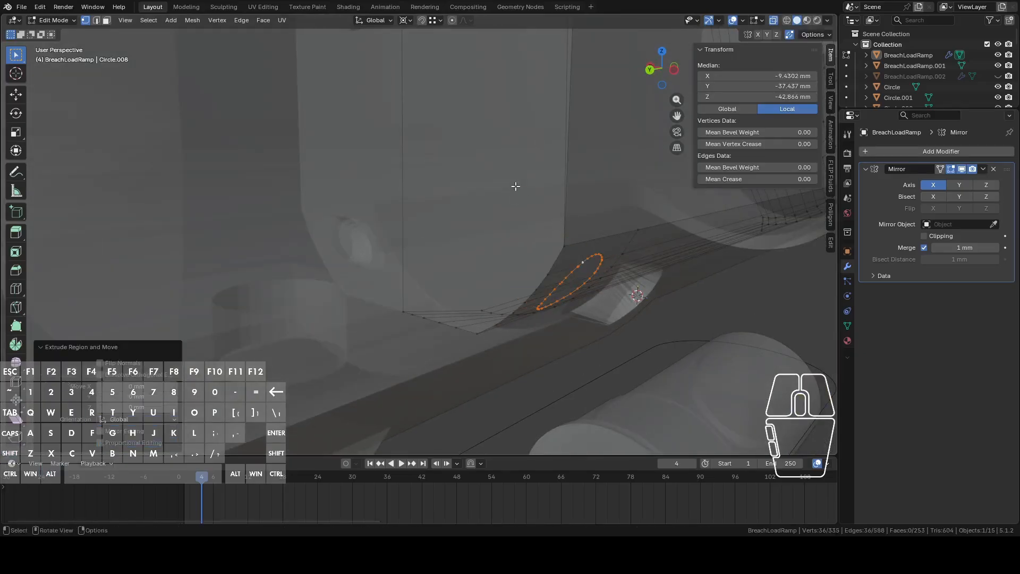
{"action": "key", "text": "g"}
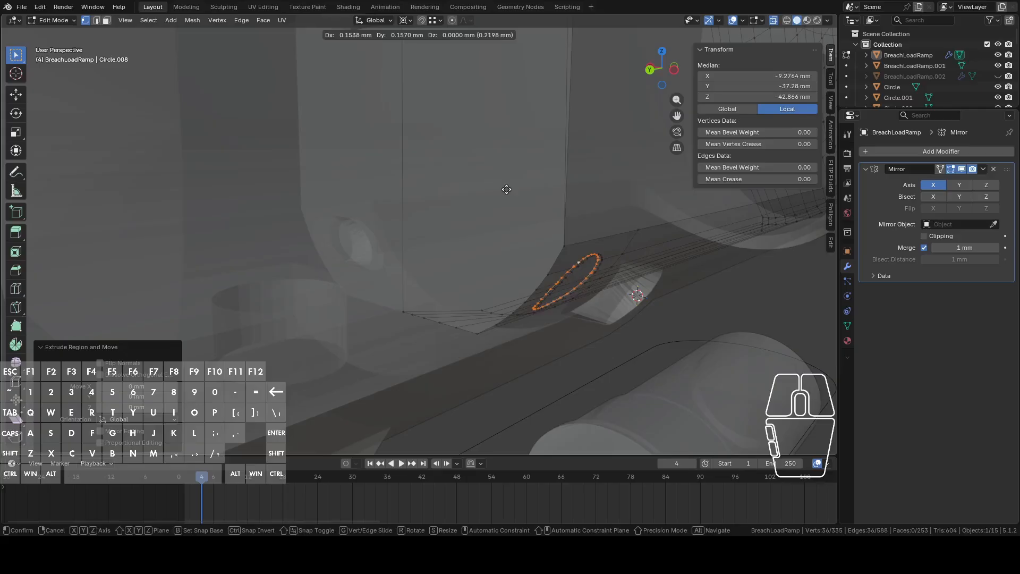
{"action": "key", "text": "x"}
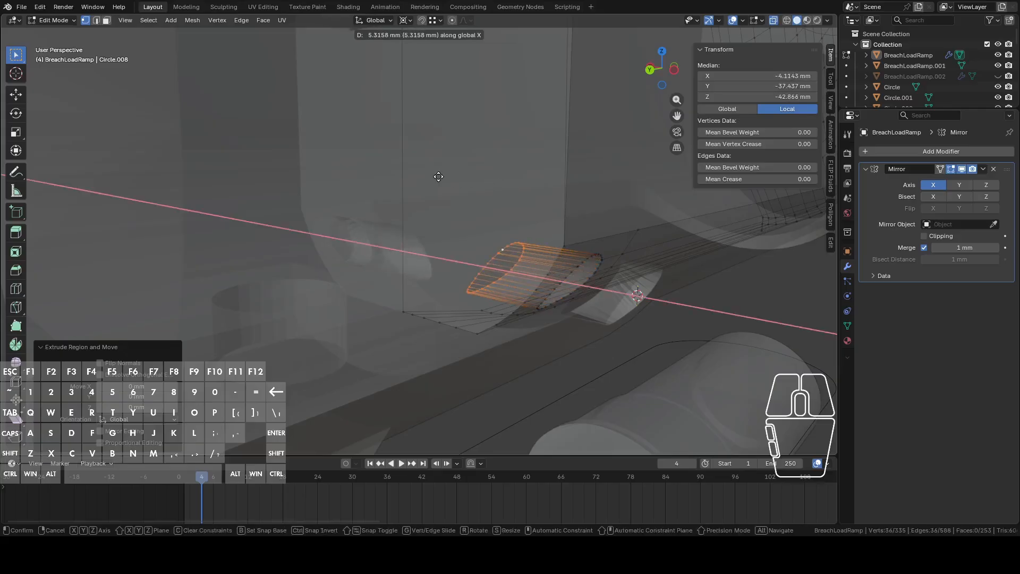
{"action": "left_click", "coordinate": [438, 177]}
Flatten the extruded loop by scaling it to 0 along global X.
{"action": "key", "text": "s"}
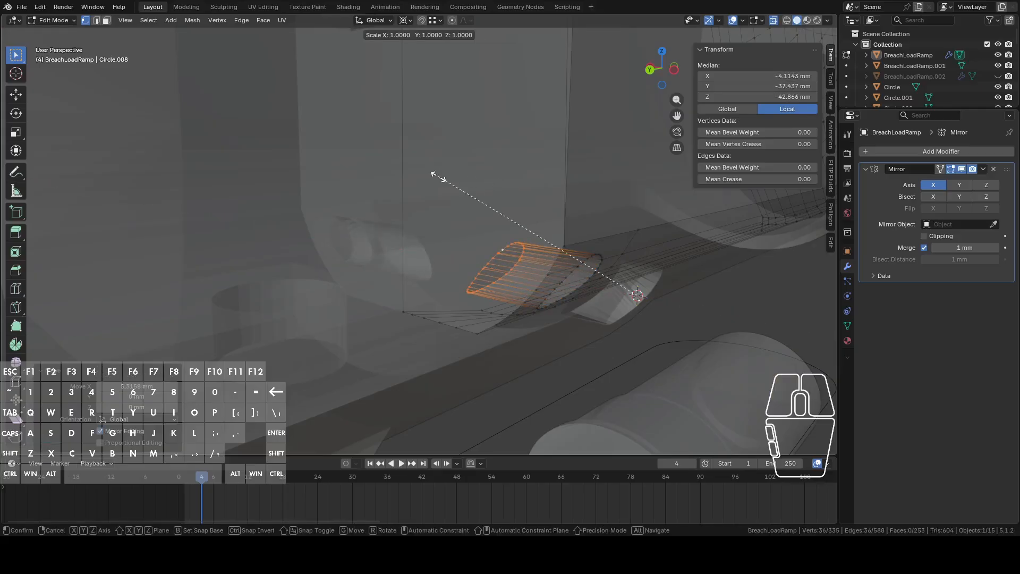
{"action": "type", "text": "x0"}
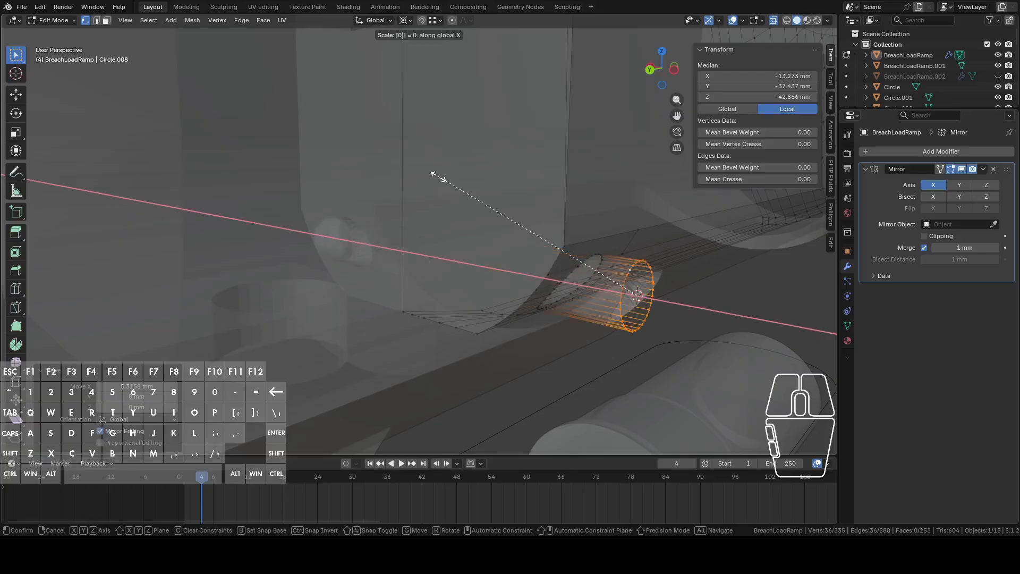
{"action": "left_click", "coordinate": [439, 176]}
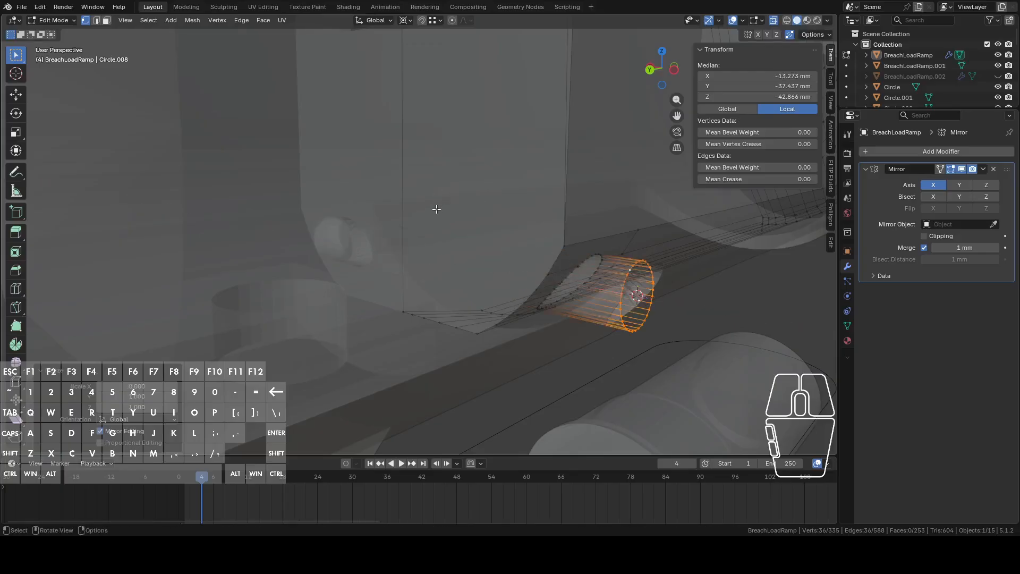
Move the flattened loop along X with snapping on to align with the ramp's lower corner vertex, and return to Object Mode.
{"action": "key", "text": "g"}
{"action": "key", "text": "x"}
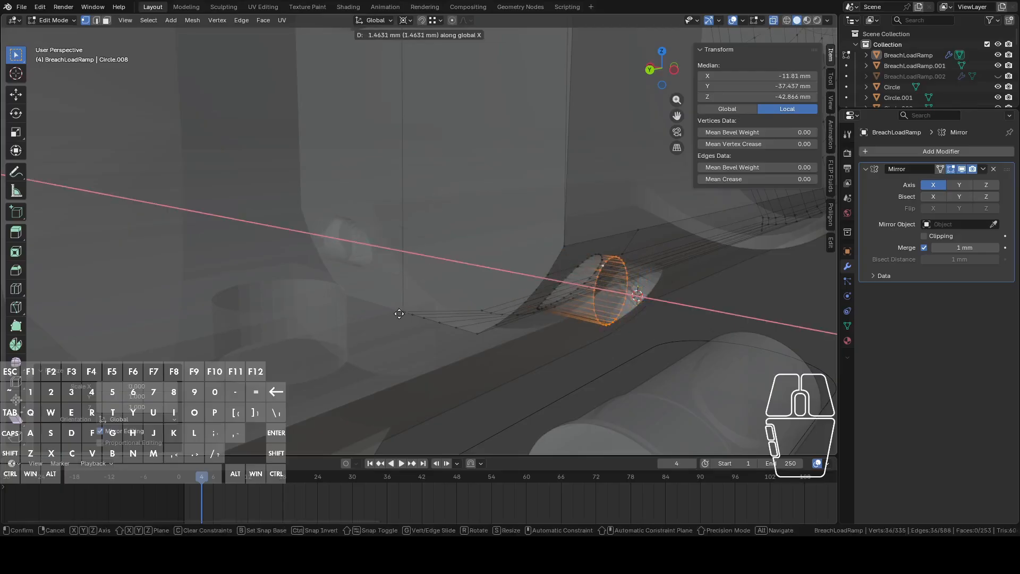
{"action": "left_click", "coordinate": [405, 284]}
{"action": "left_click", "coordinate": [422, 21]}
{"action": "key", "text": "g"}
{"action": "key", "text": "x"}
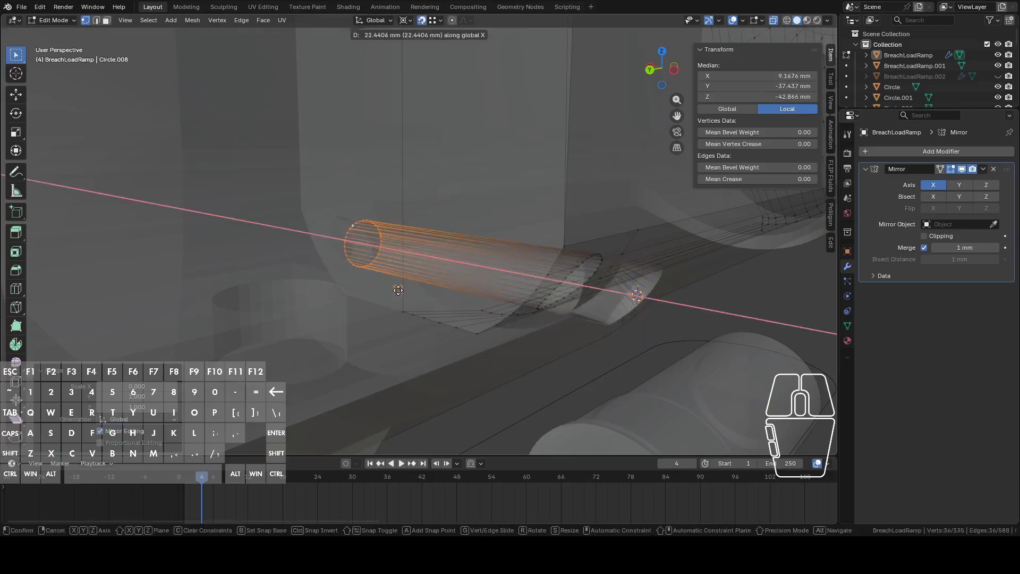
{"action": "left_click", "coordinate": [399, 310]}
{"action": "key", "text": "Tab"}
Examine how the BreachLoadRamp and its pivot tube sit inside the Main receiver, selecting each part in turn.
{"action": "middle_click_drag", "start_coordinate": [439, 288], "coordinate": [392, 304]}
{"action": "scroll", "coordinate": [433, 272], "scroll_direction": "down", "scroll_amount": 2}
{"action": "scroll", "coordinate": [460, 218], "scroll_direction": "down", "scroll_amount": 4}
{"action": "middle_click_drag", "start_coordinate": [544, 206], "coordinate": [446, 250], "text": "shift"}
{"action": "left_click", "coordinate": [421, 229]}
{"action": "left_click", "coordinate": [393, 227]}
{"action": "scroll", "coordinate": [377, 211], "scroll_direction": "up", "scroll_amount": 5}
{"action": "scroll", "coordinate": [377, 216], "scroll_direction": "down", "scroll_amount": 5}
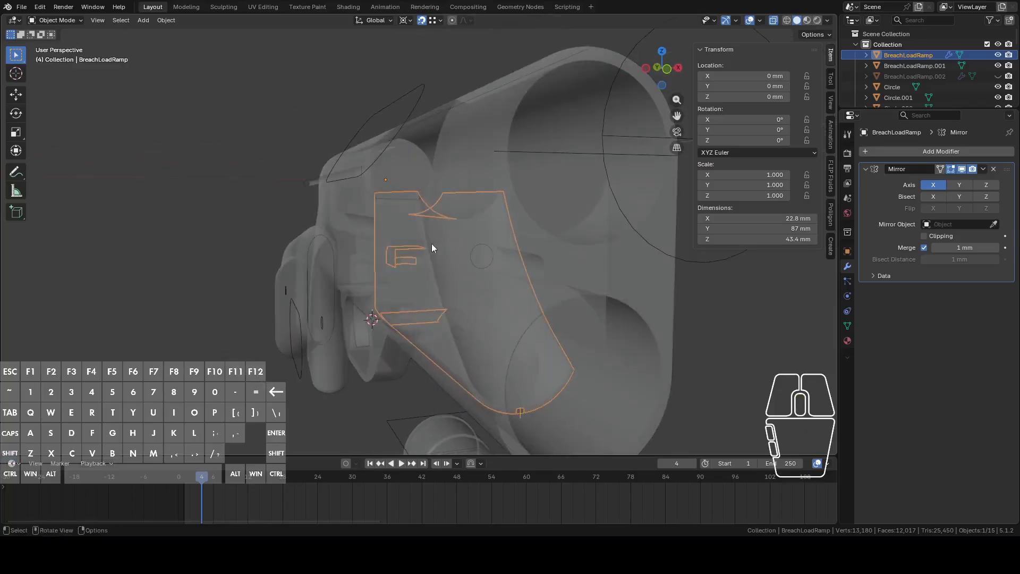
{"action": "left_click", "coordinate": [364, 230]}
{"action": "left_click", "coordinate": [369, 216]}
{"action": "middle_click_drag", "start_coordinate": [404, 215], "coordinate": [422, 221]}
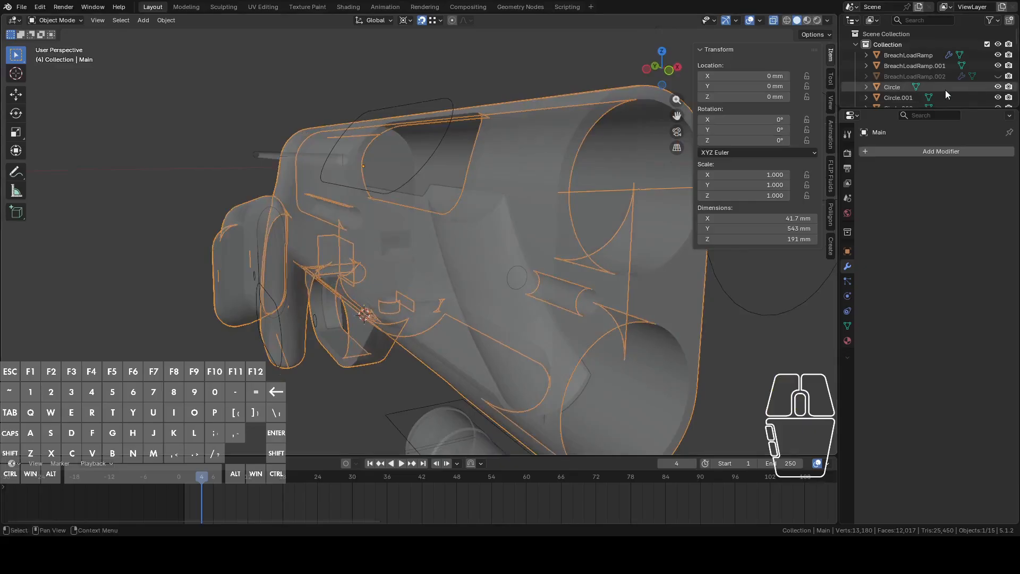
Look through the scene's object list and clear the selection to view the whole shotgun.
{"action": "scroll", "coordinate": [948, 85], "scroll_direction": "down", "scroll_amount": 6}
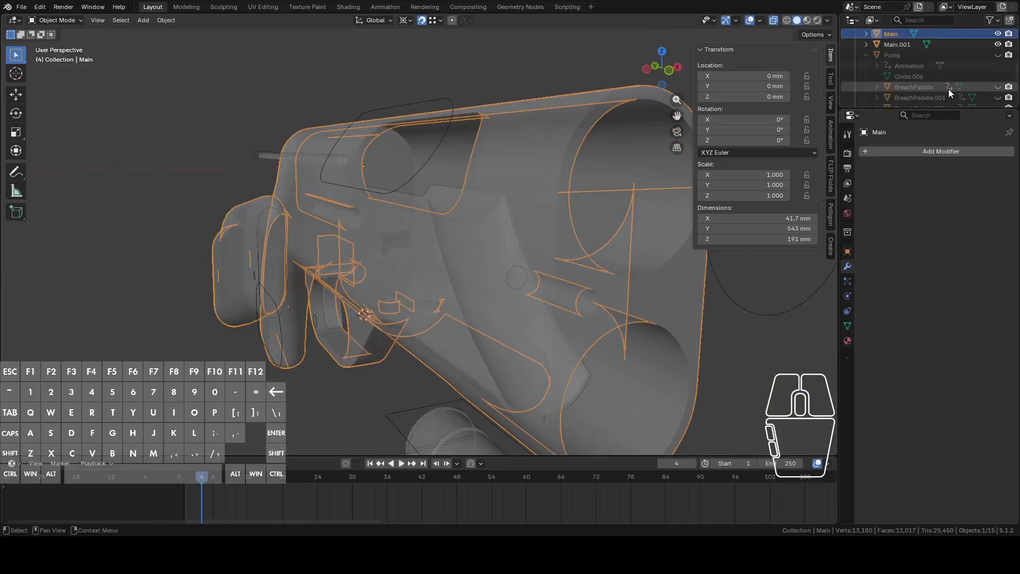
{"action": "scroll", "coordinate": [949, 89], "scroll_direction": "up", "scroll_amount": 6}
{"action": "scroll", "coordinate": [555, 217], "scroll_direction": "down", "scroll_amount": 3}
{"action": "middle_click_drag", "start_coordinate": [555, 217], "coordinate": [606, 268]}
{"action": "left_click", "coordinate": [659, 237]}
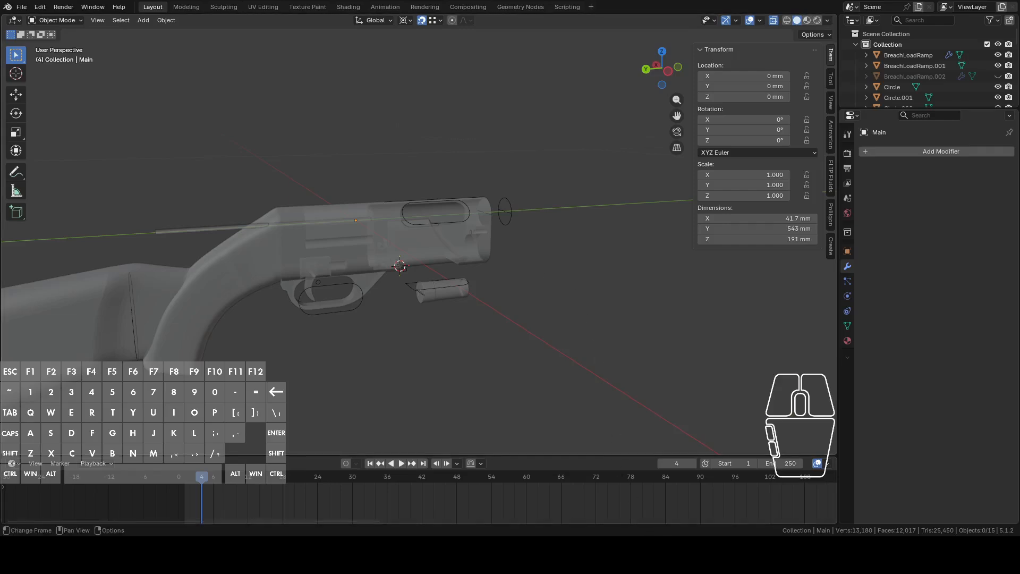
{"action": "left_click", "coordinate": [379, 552]}
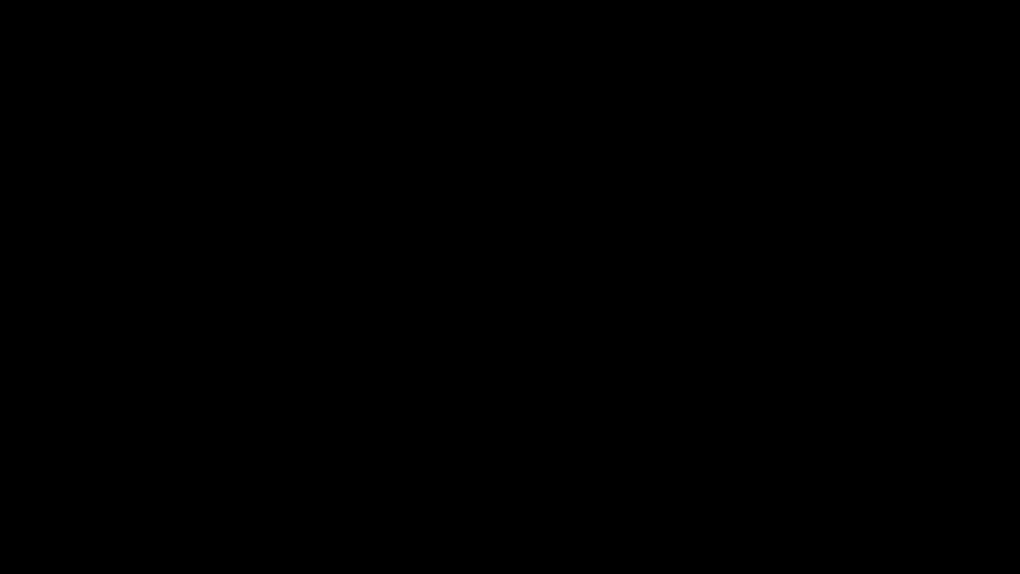